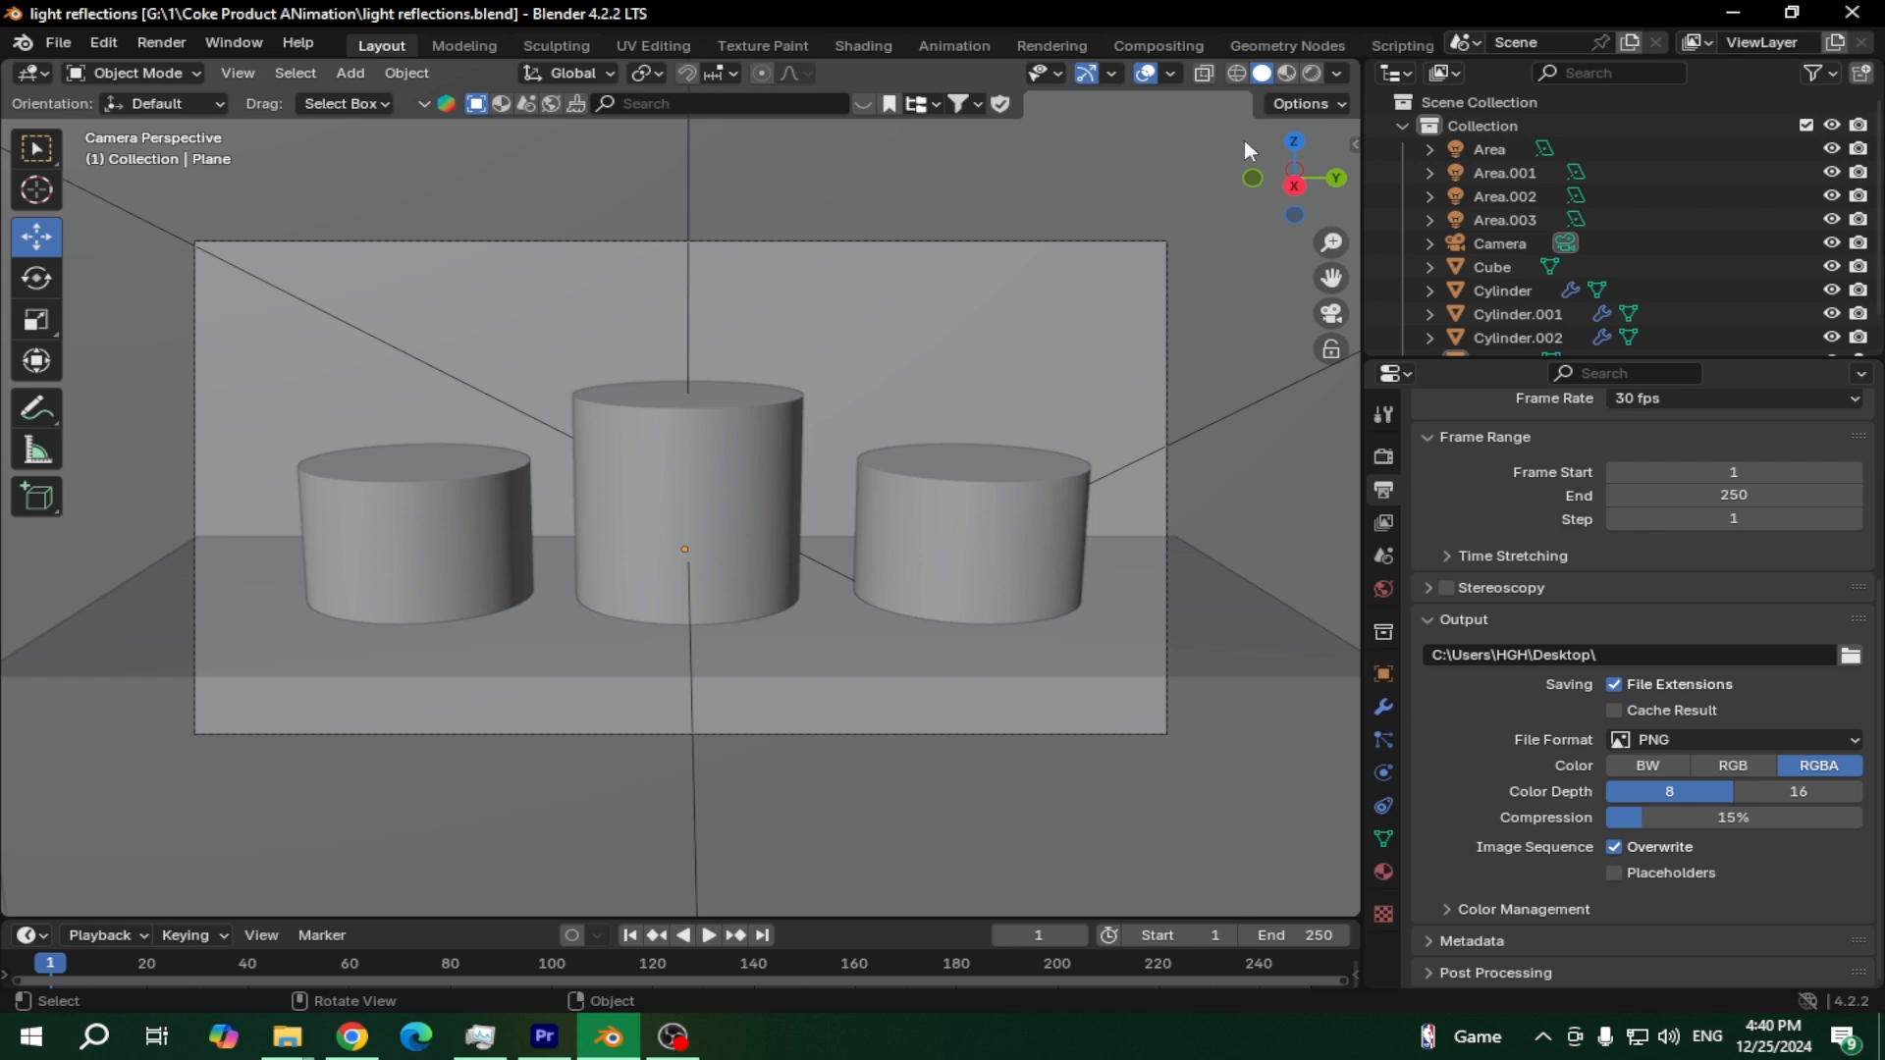
Preview the podium scene in rendered shading and return the viewport to solid shading
click(1313, 74)
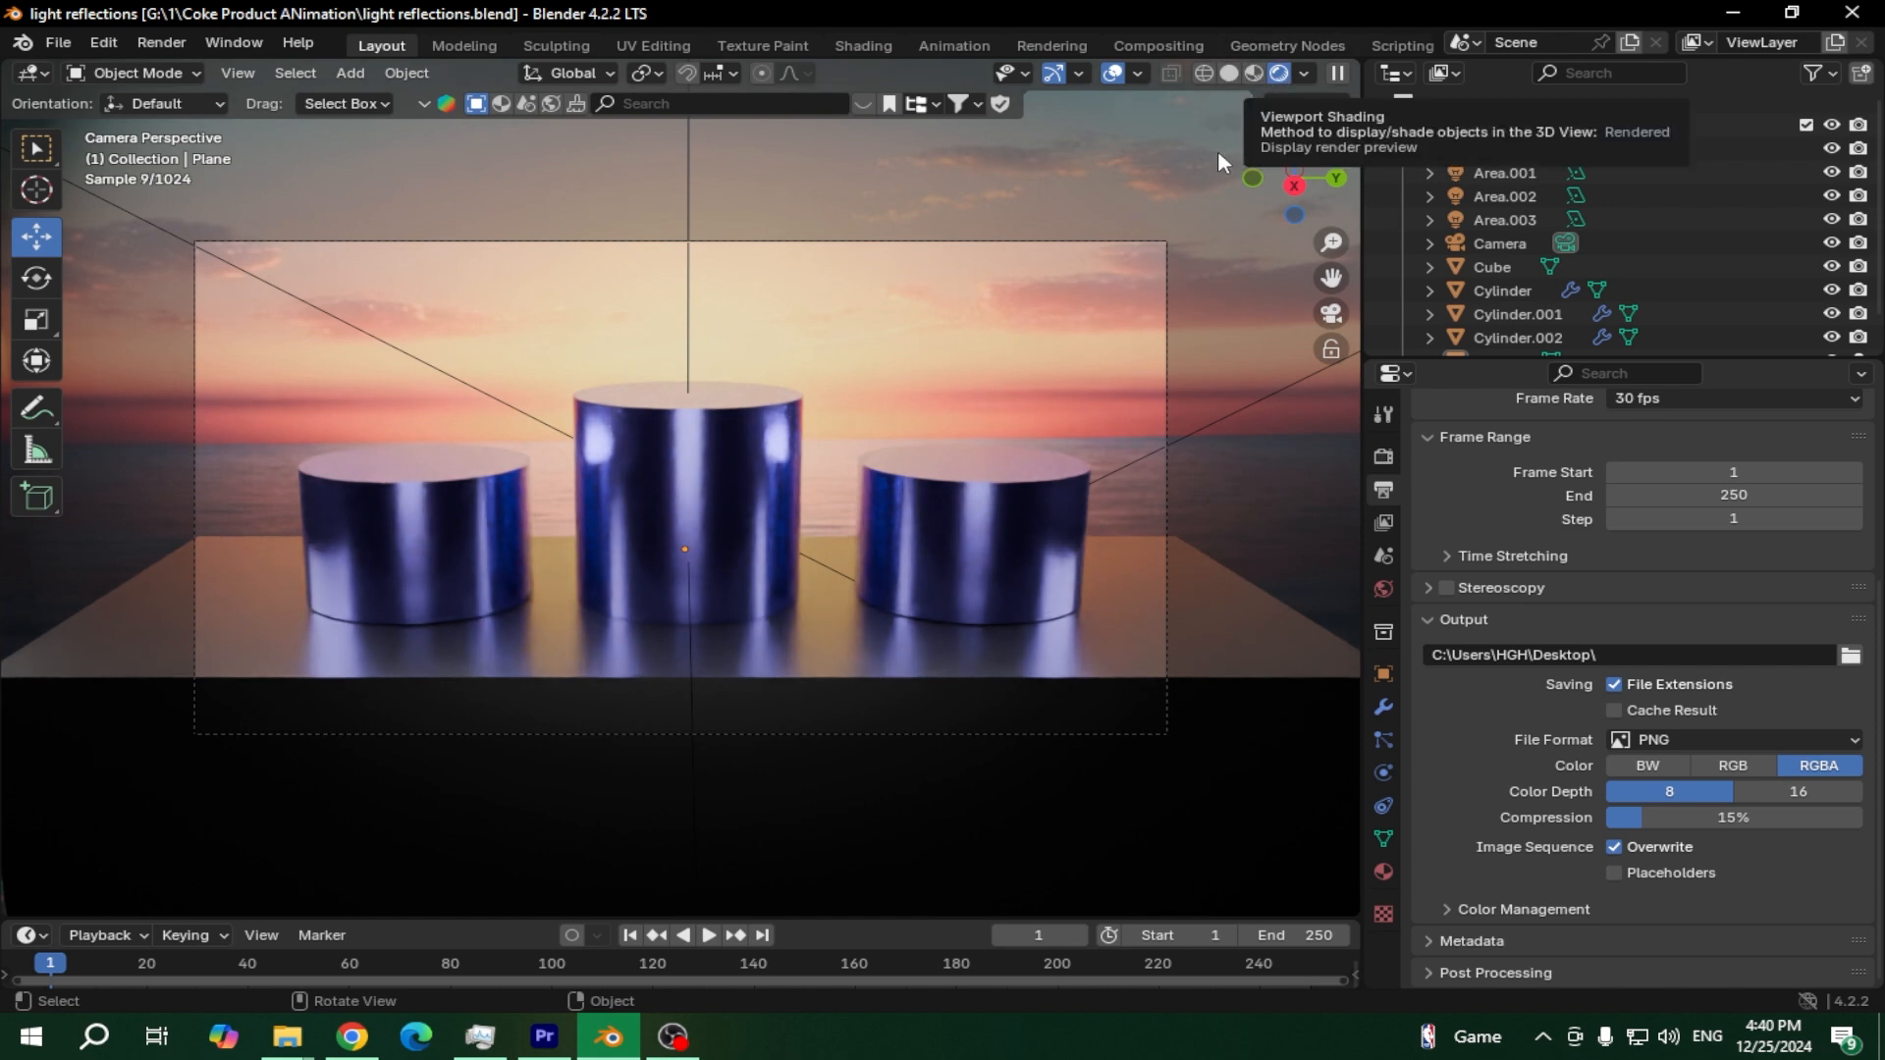
click(1228, 74)
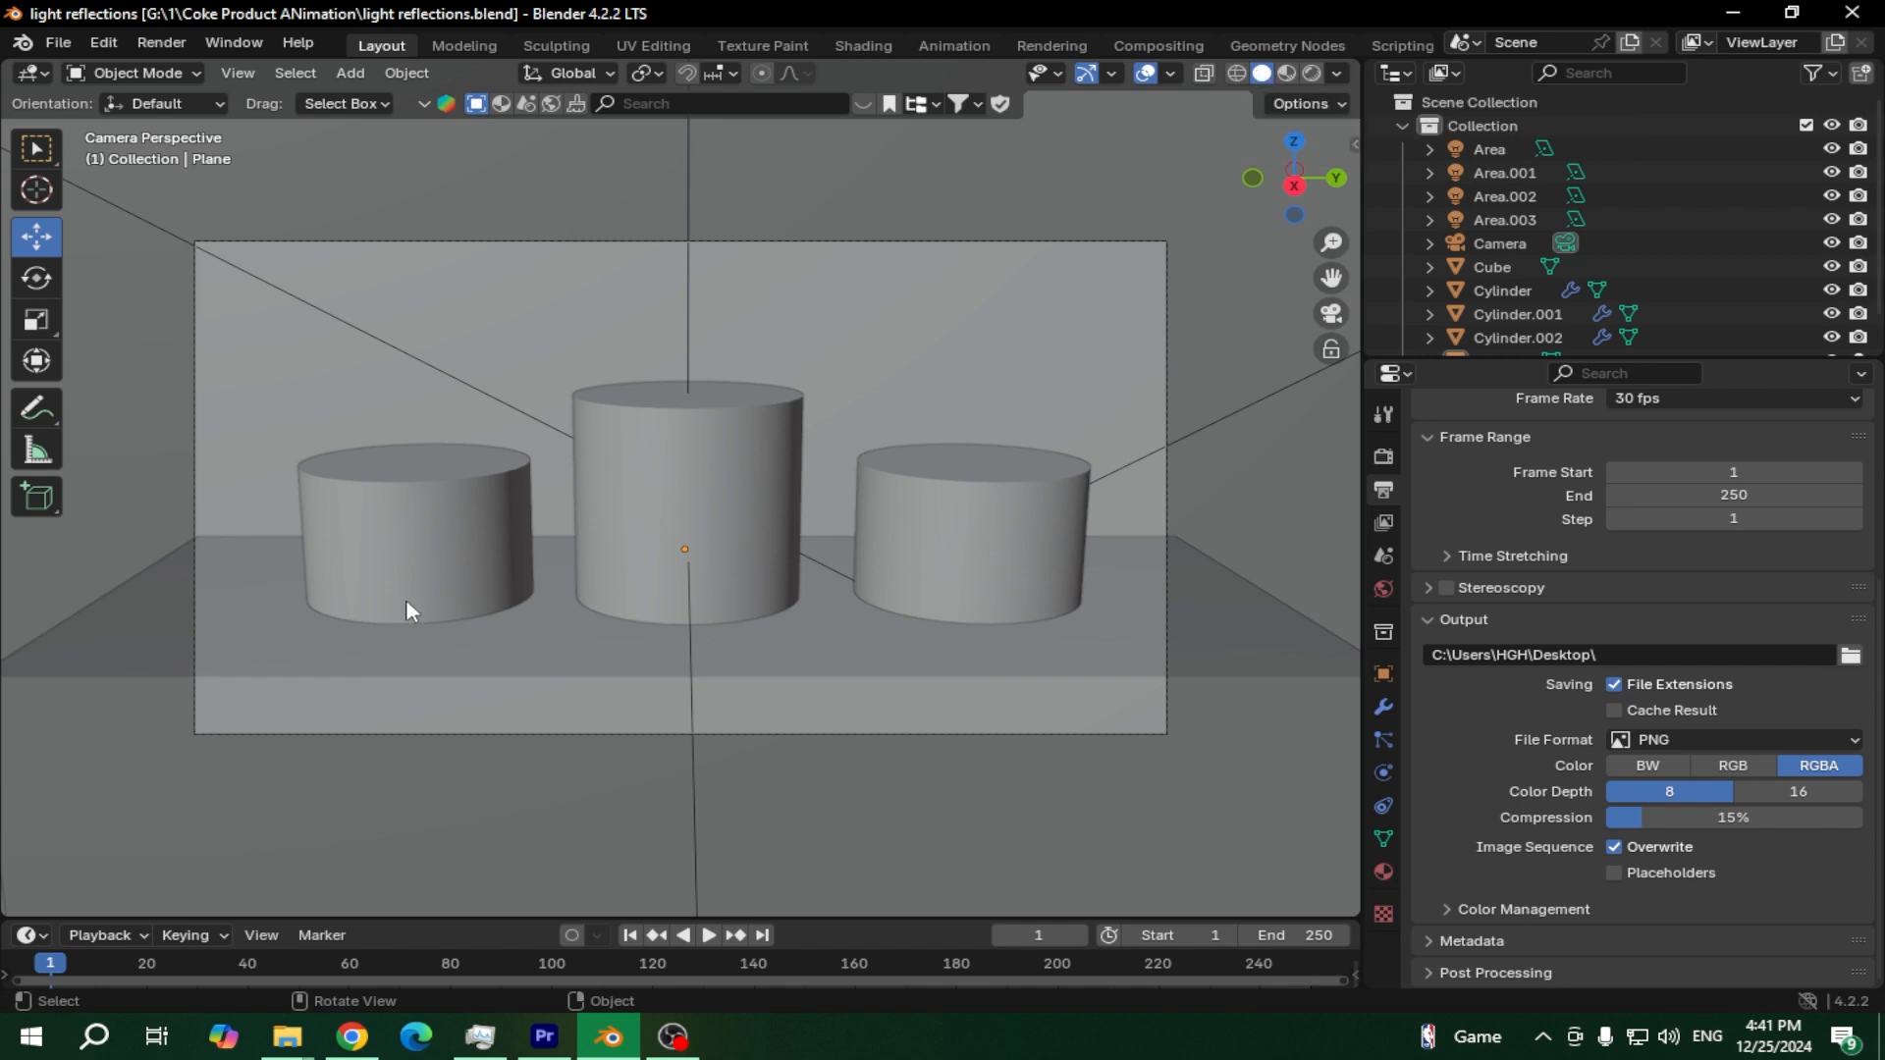
Select the short cylinder on the positive Y side and enlarge the timeline area
middle_drag(569, 509, 707, 429)
scroll(707, 413, up, 5)
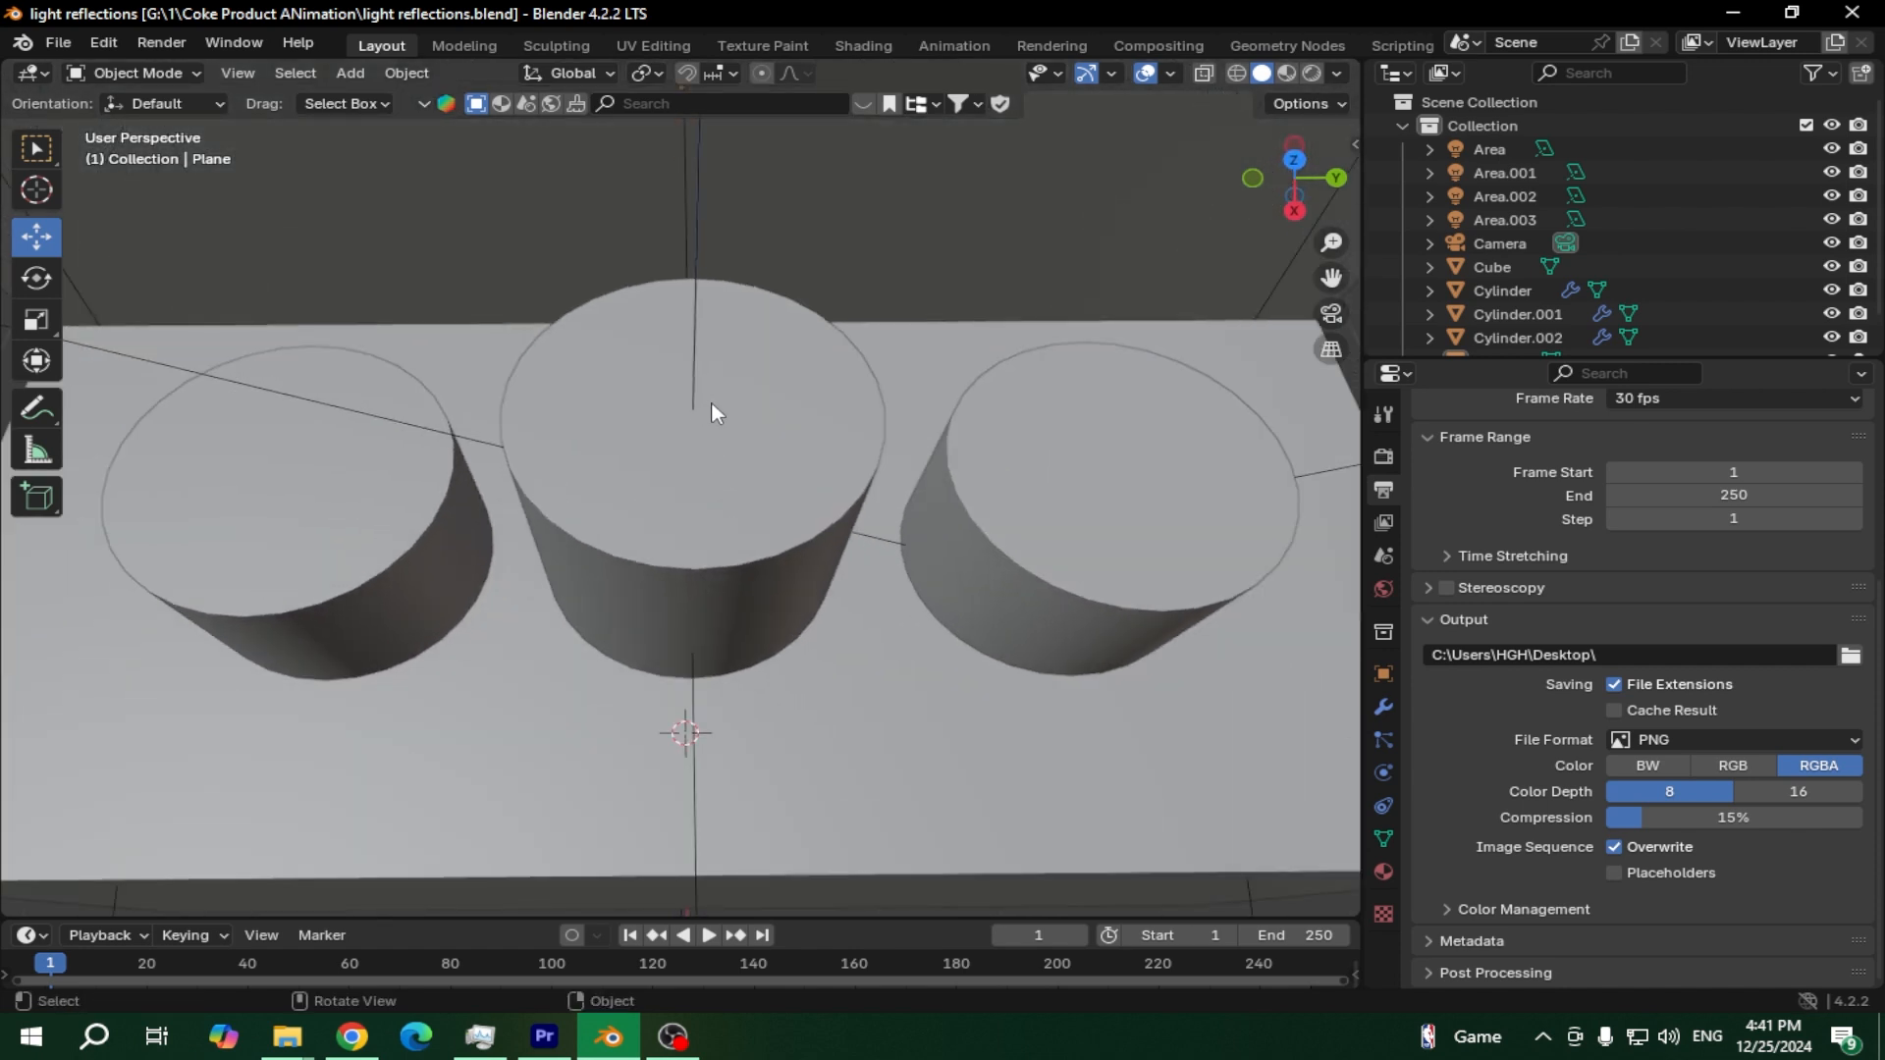
click(1006, 481)
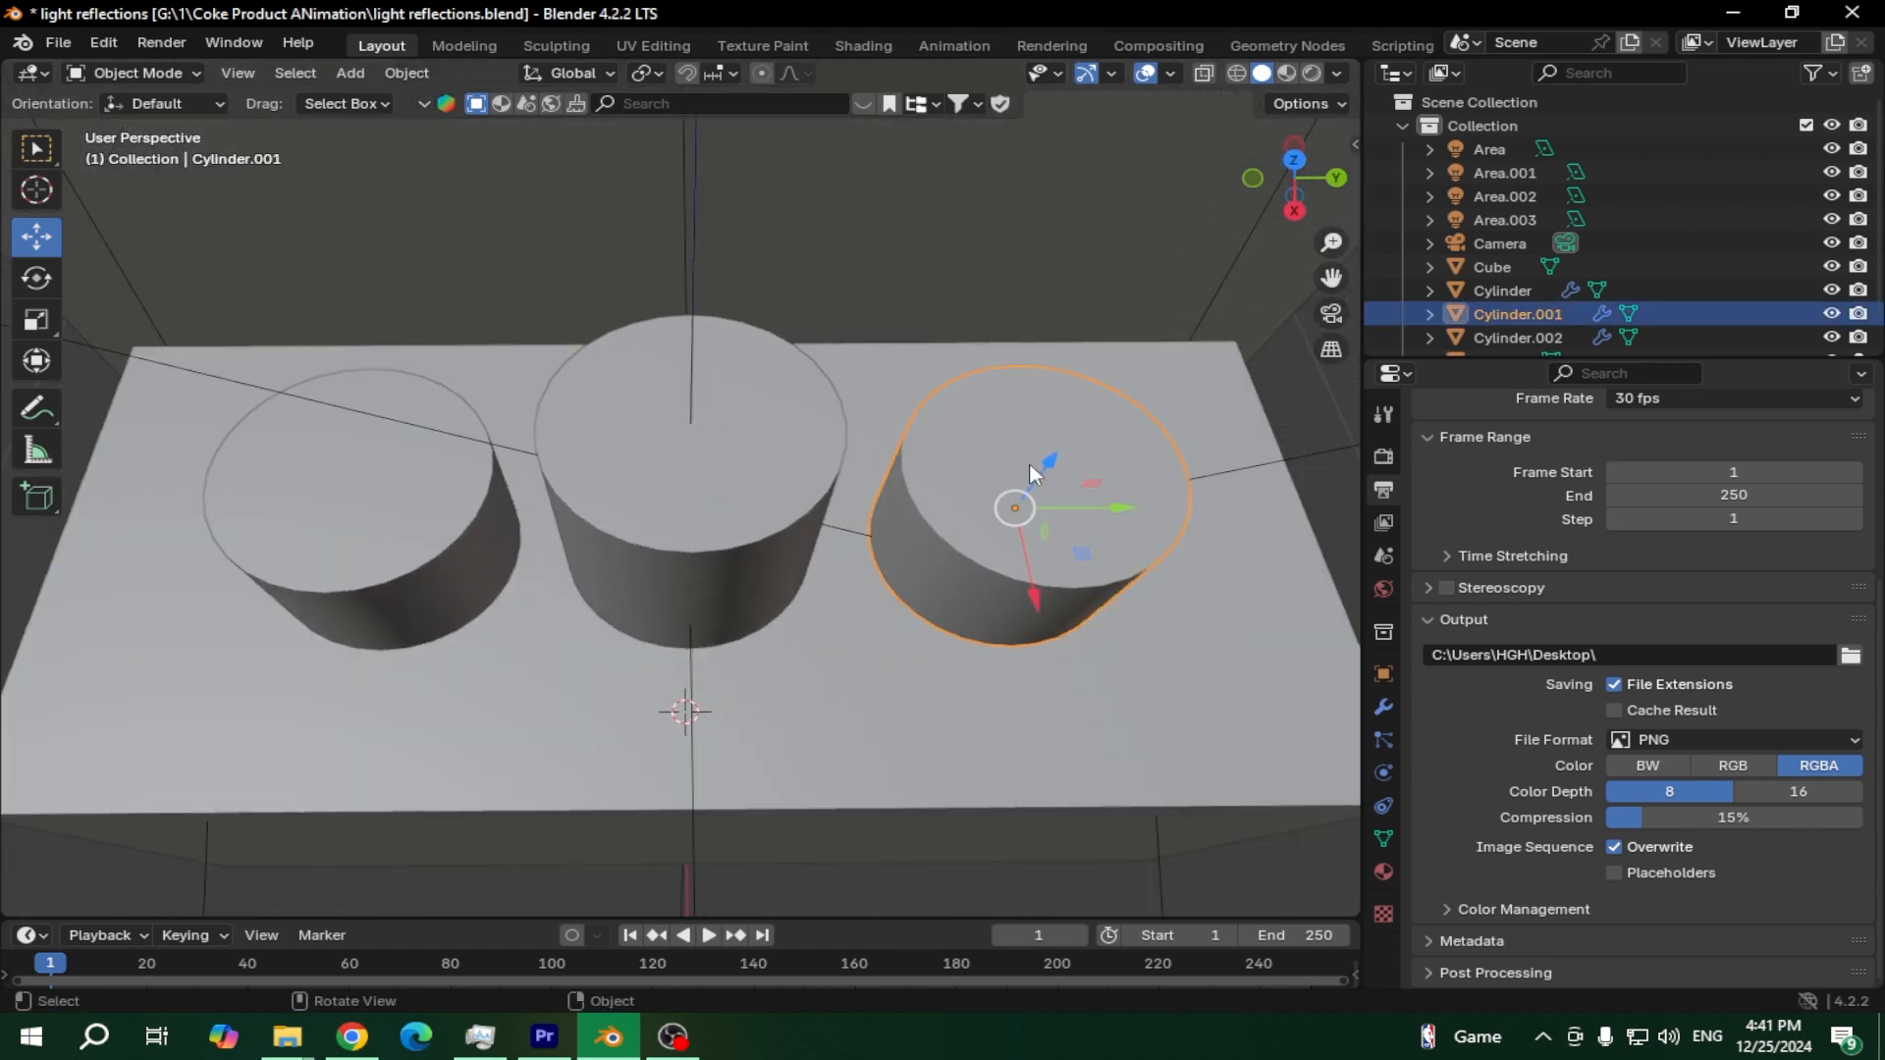
middle_drag(915, 622, 844, 629)
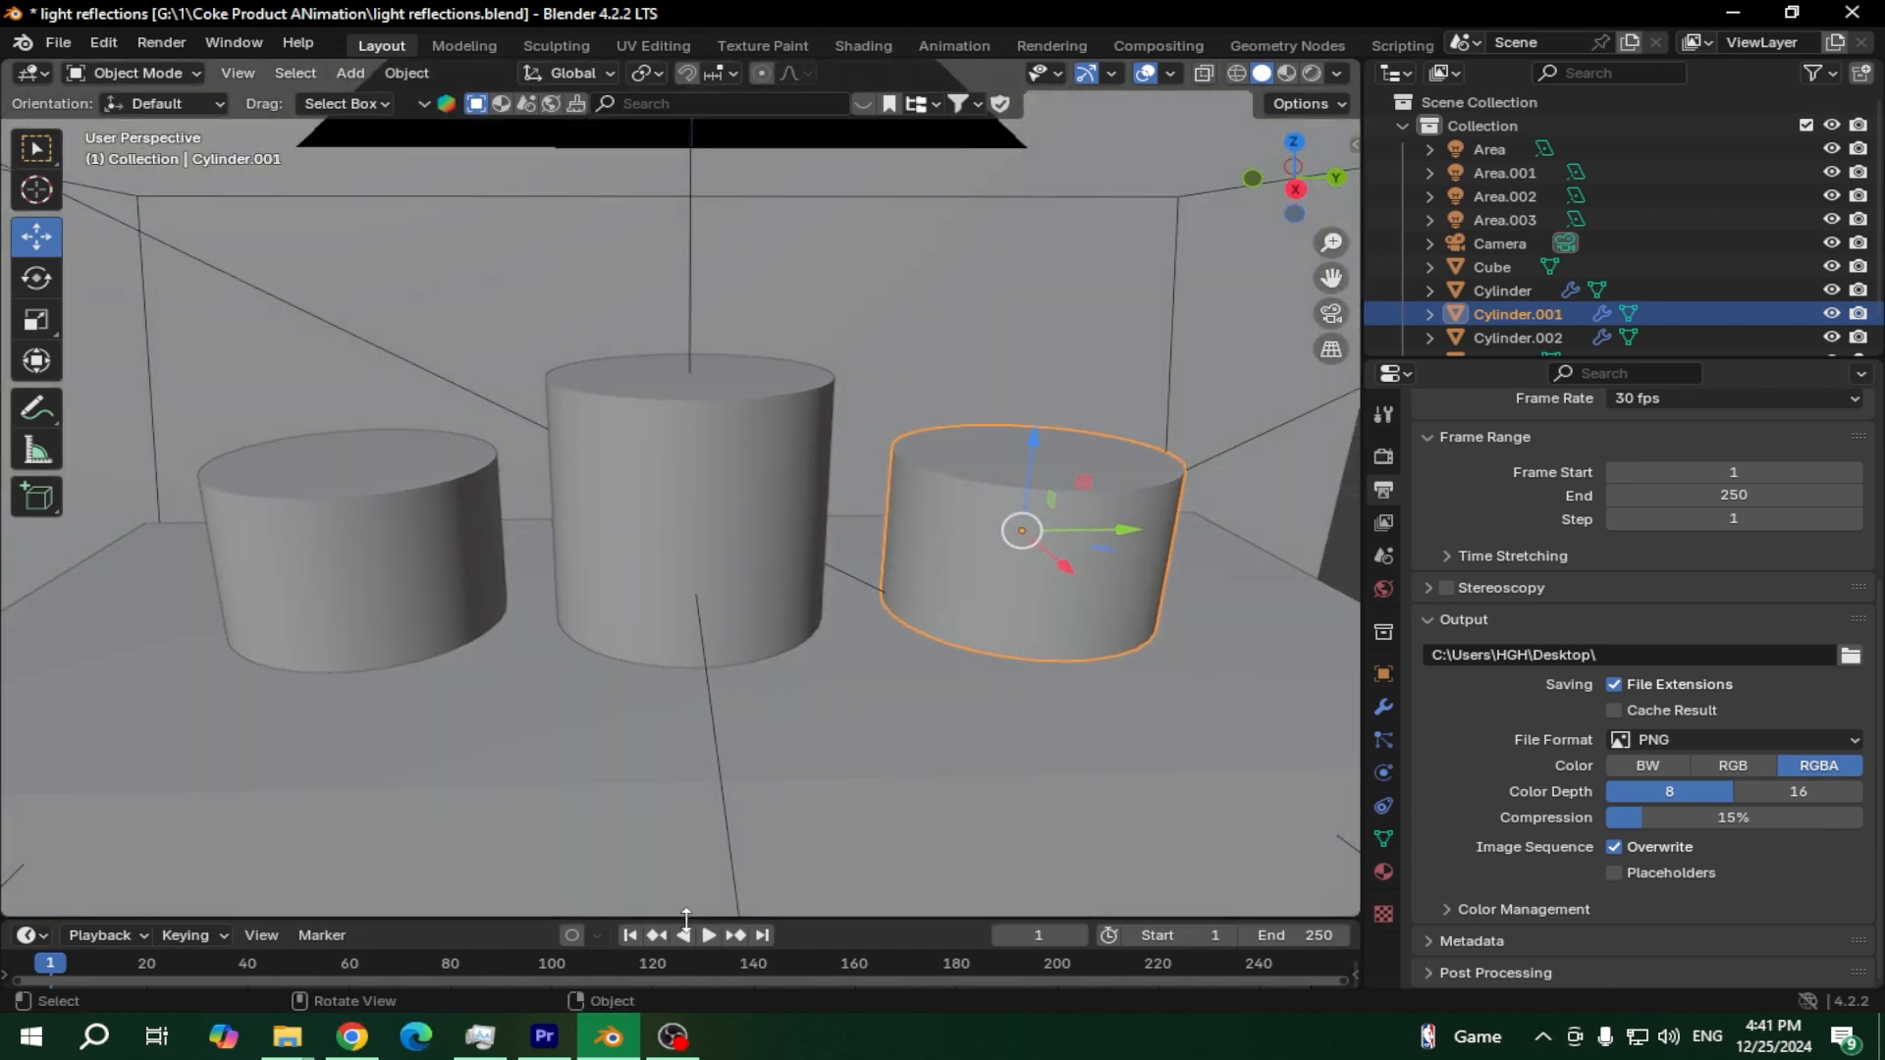
drag(741, 916, 753, 760)
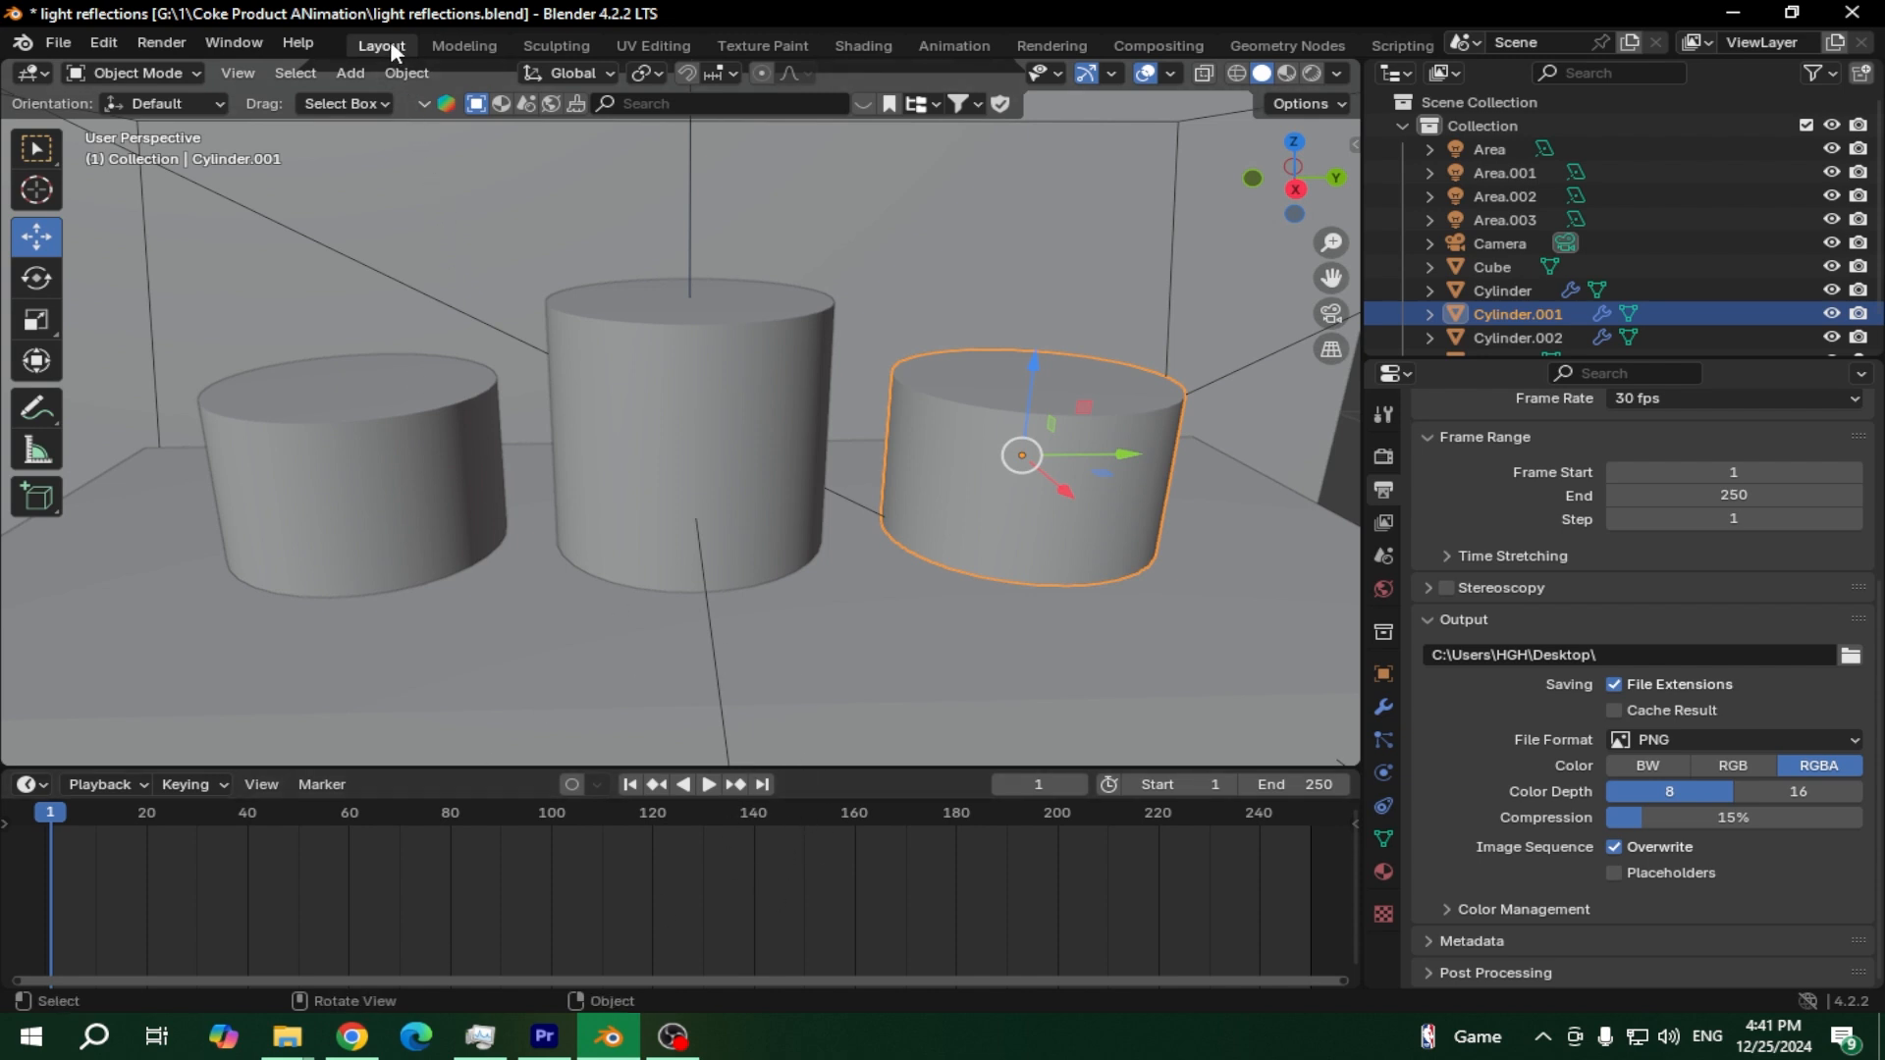
click(39, 785)
Set the scene's frame rate to 30 fps and its end frame to 50
scroll(1452, 486, up, 5)
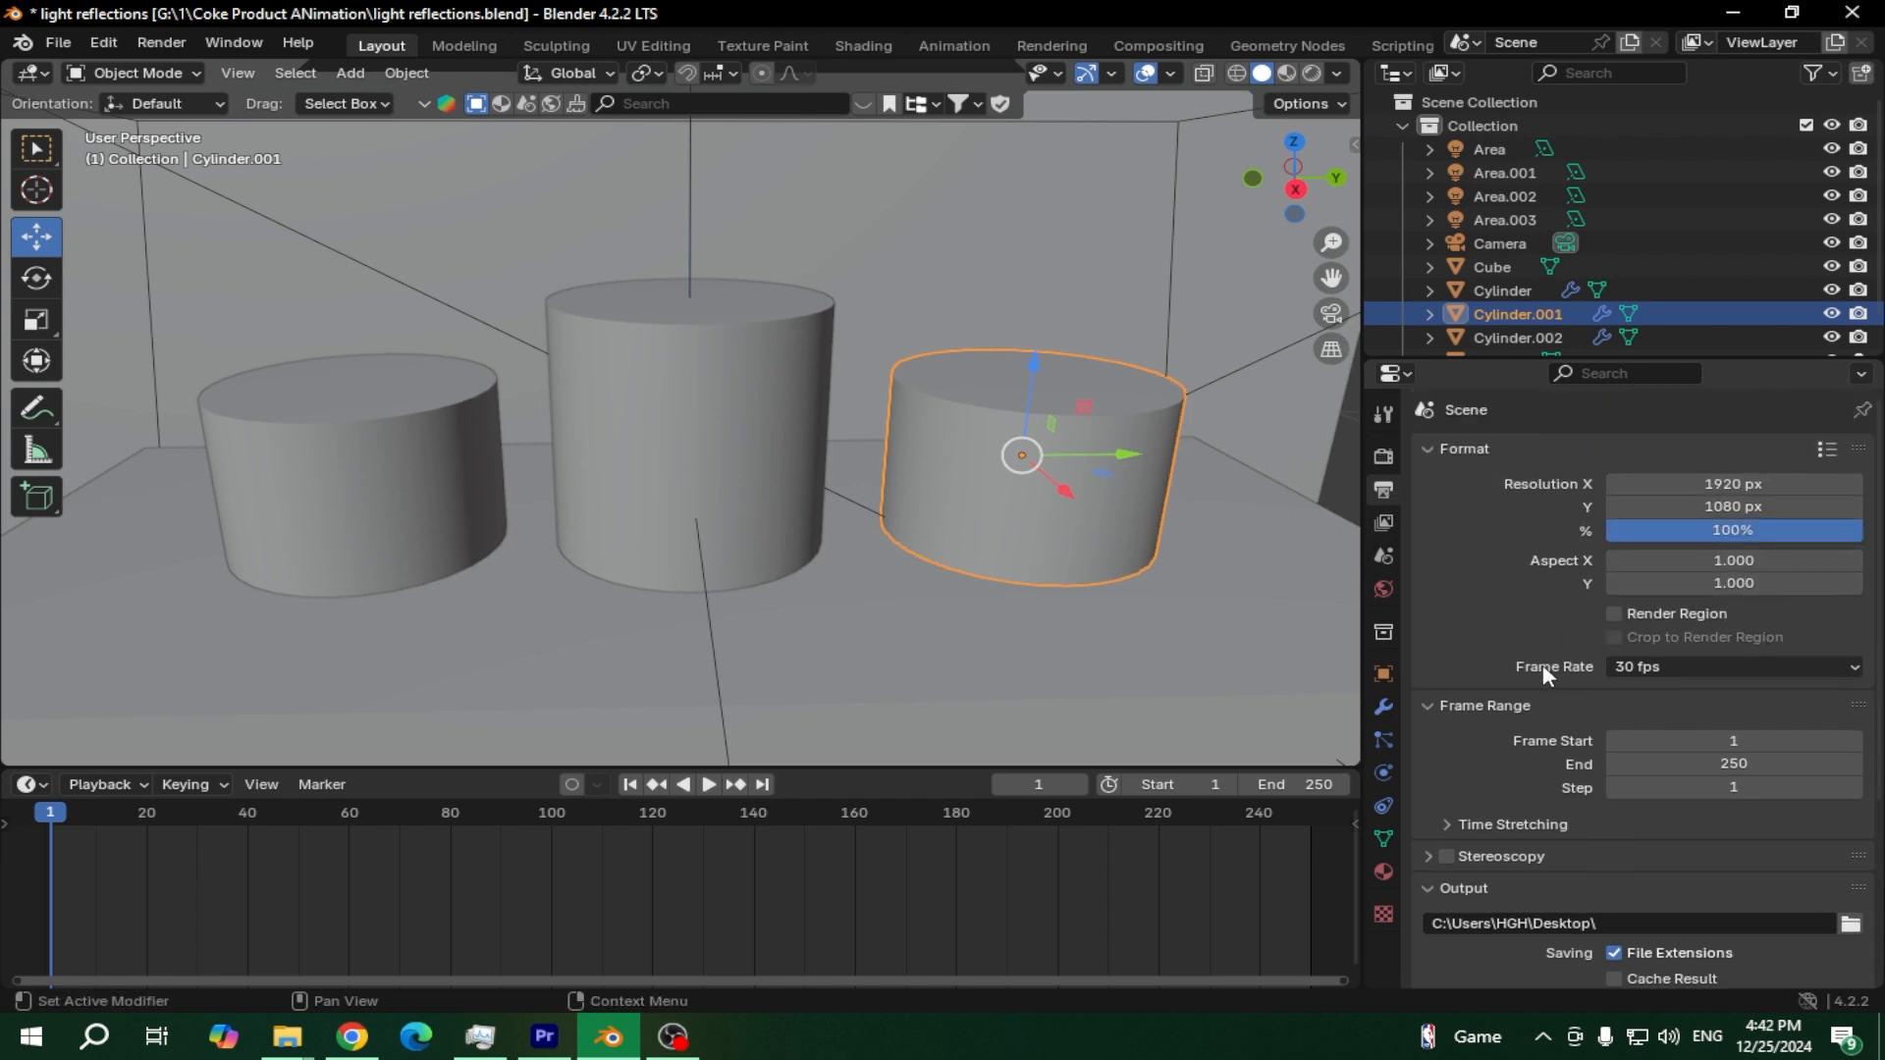
click(1722, 664)
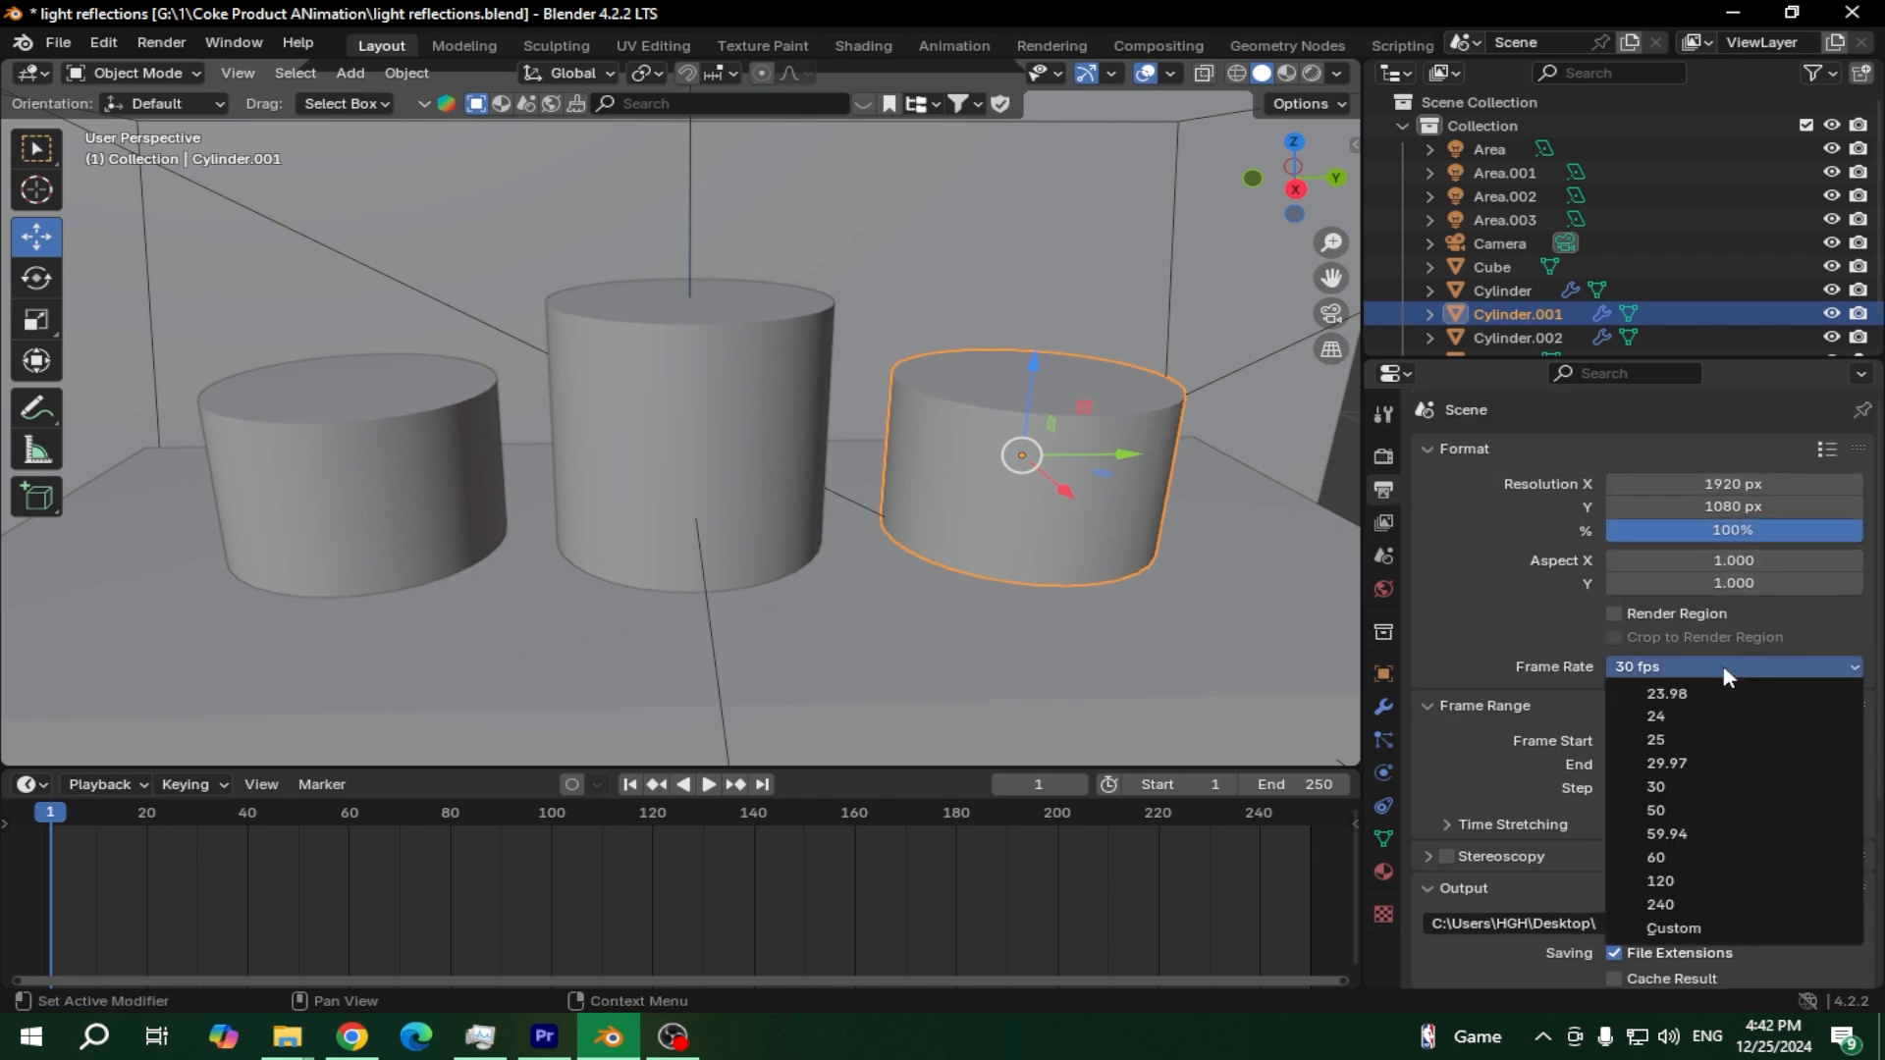
click(1675, 786)
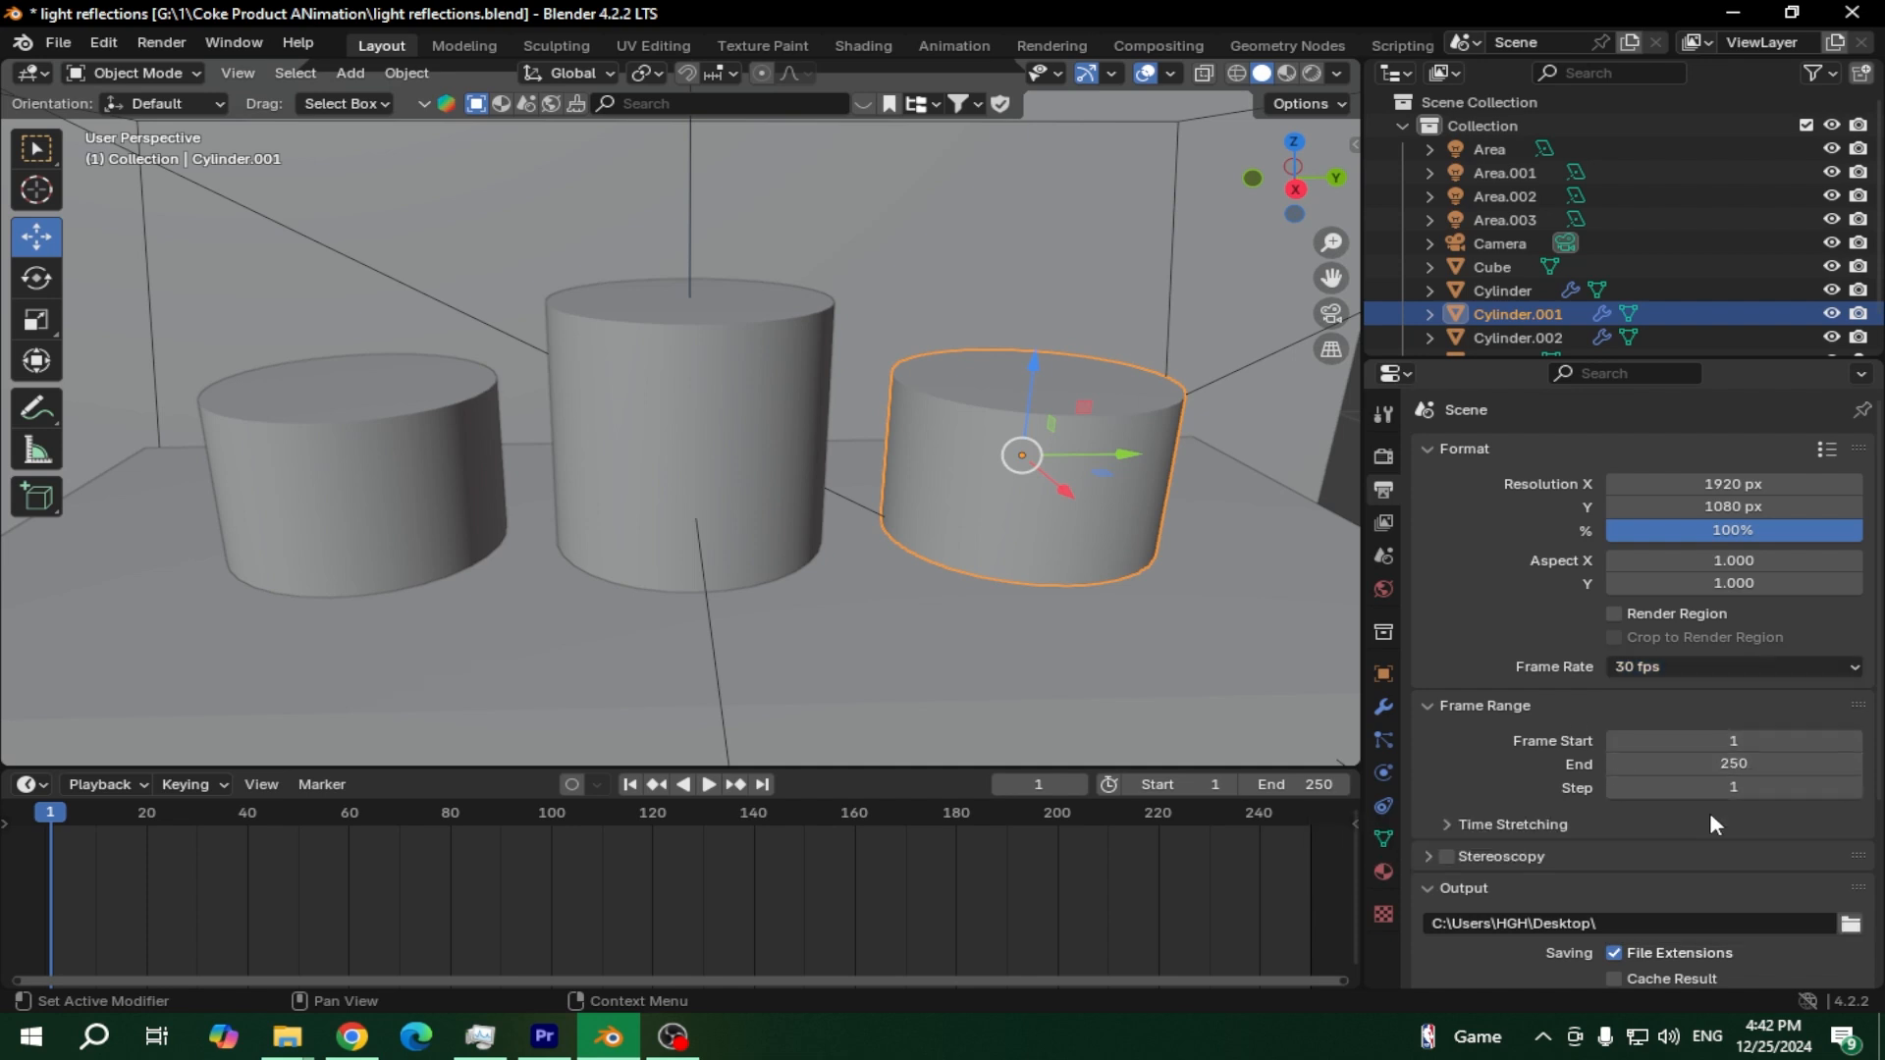
click(1738, 766)
text(50)
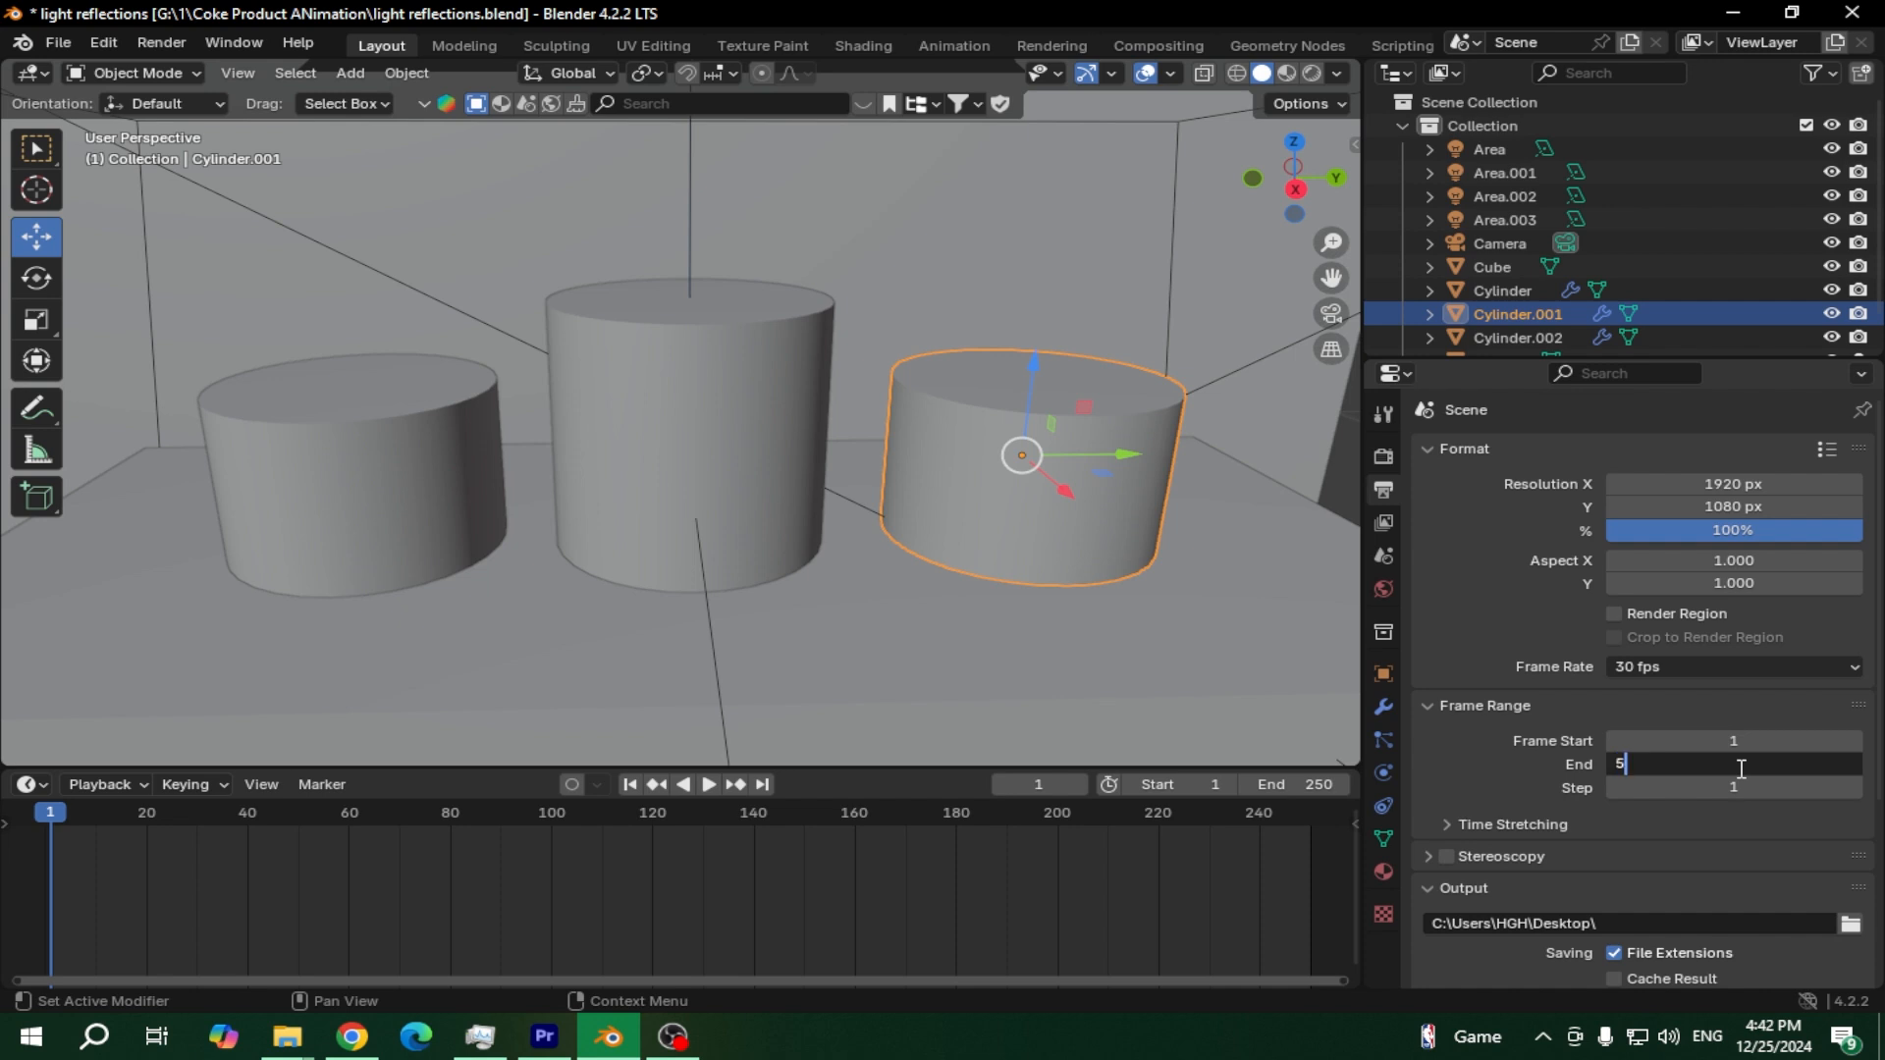
key(Return)
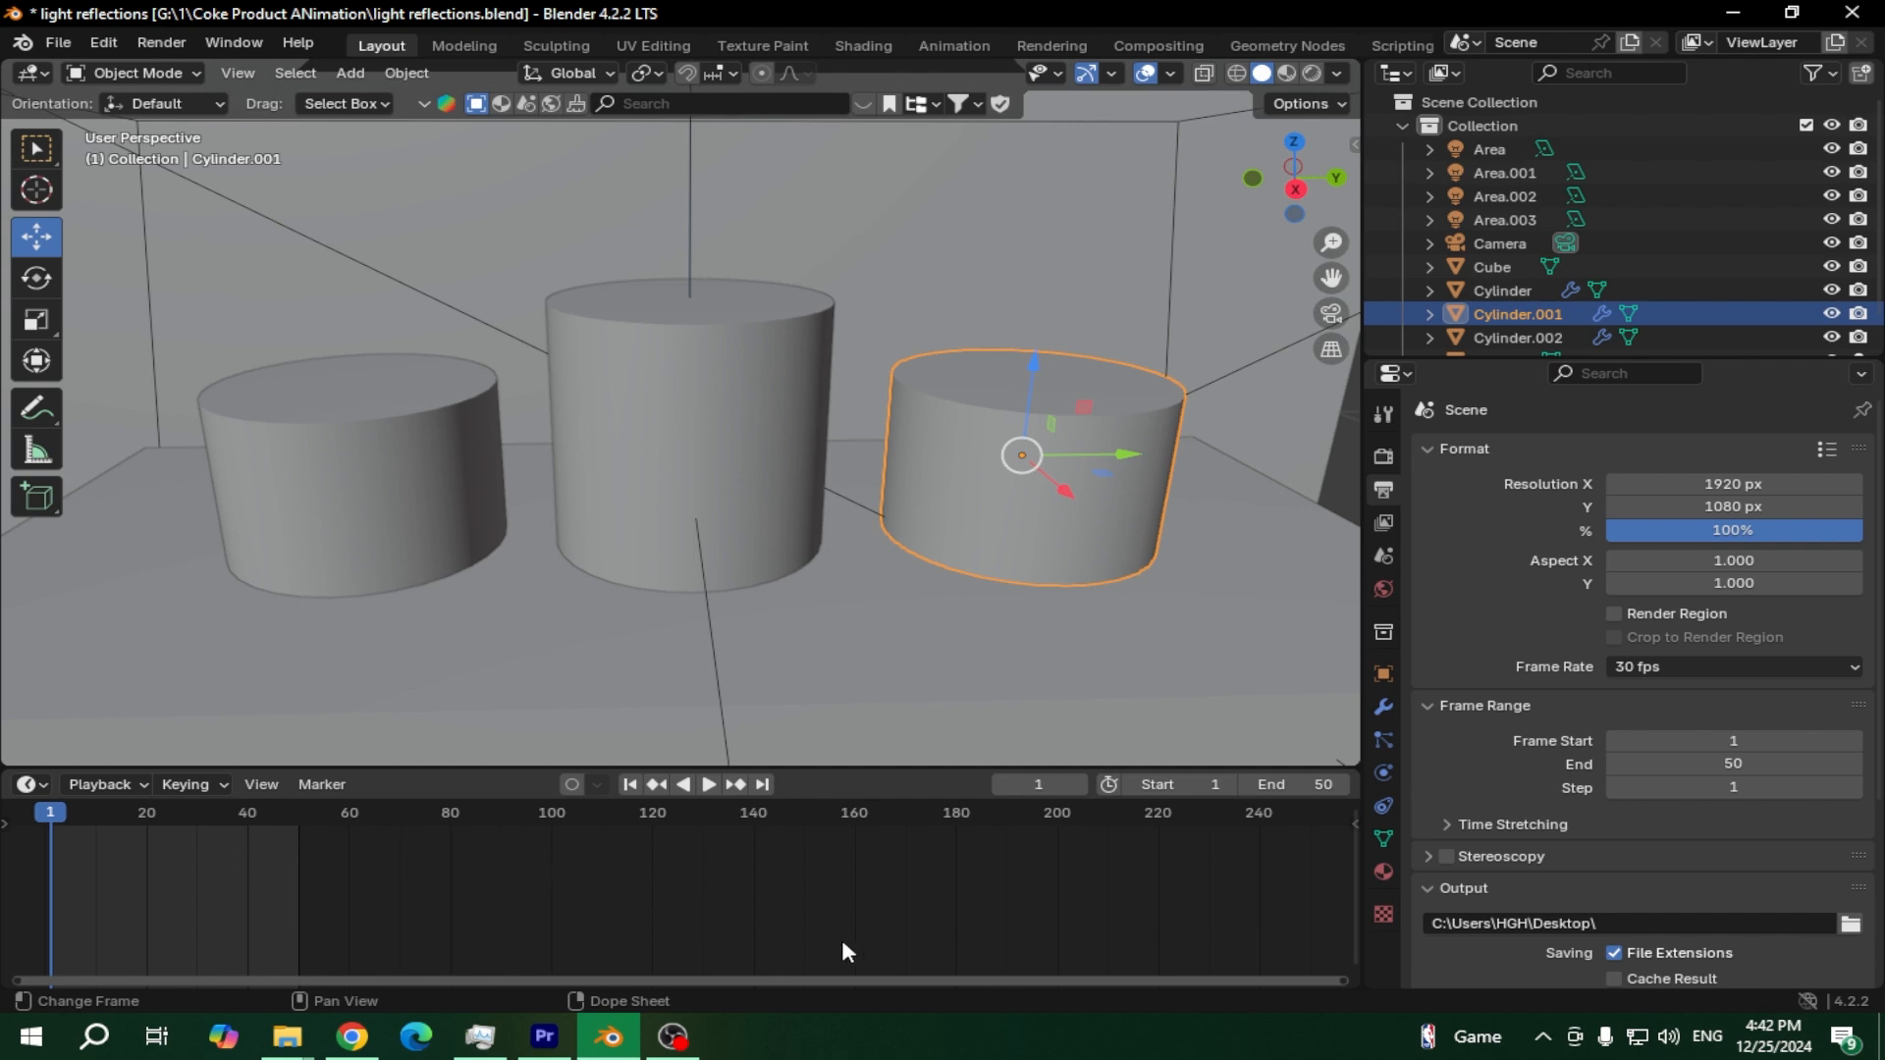
Fit the 1 to 50 frame range in the timeline and scrub through the frames
ctrl+scroll(283, 911, left, 1)
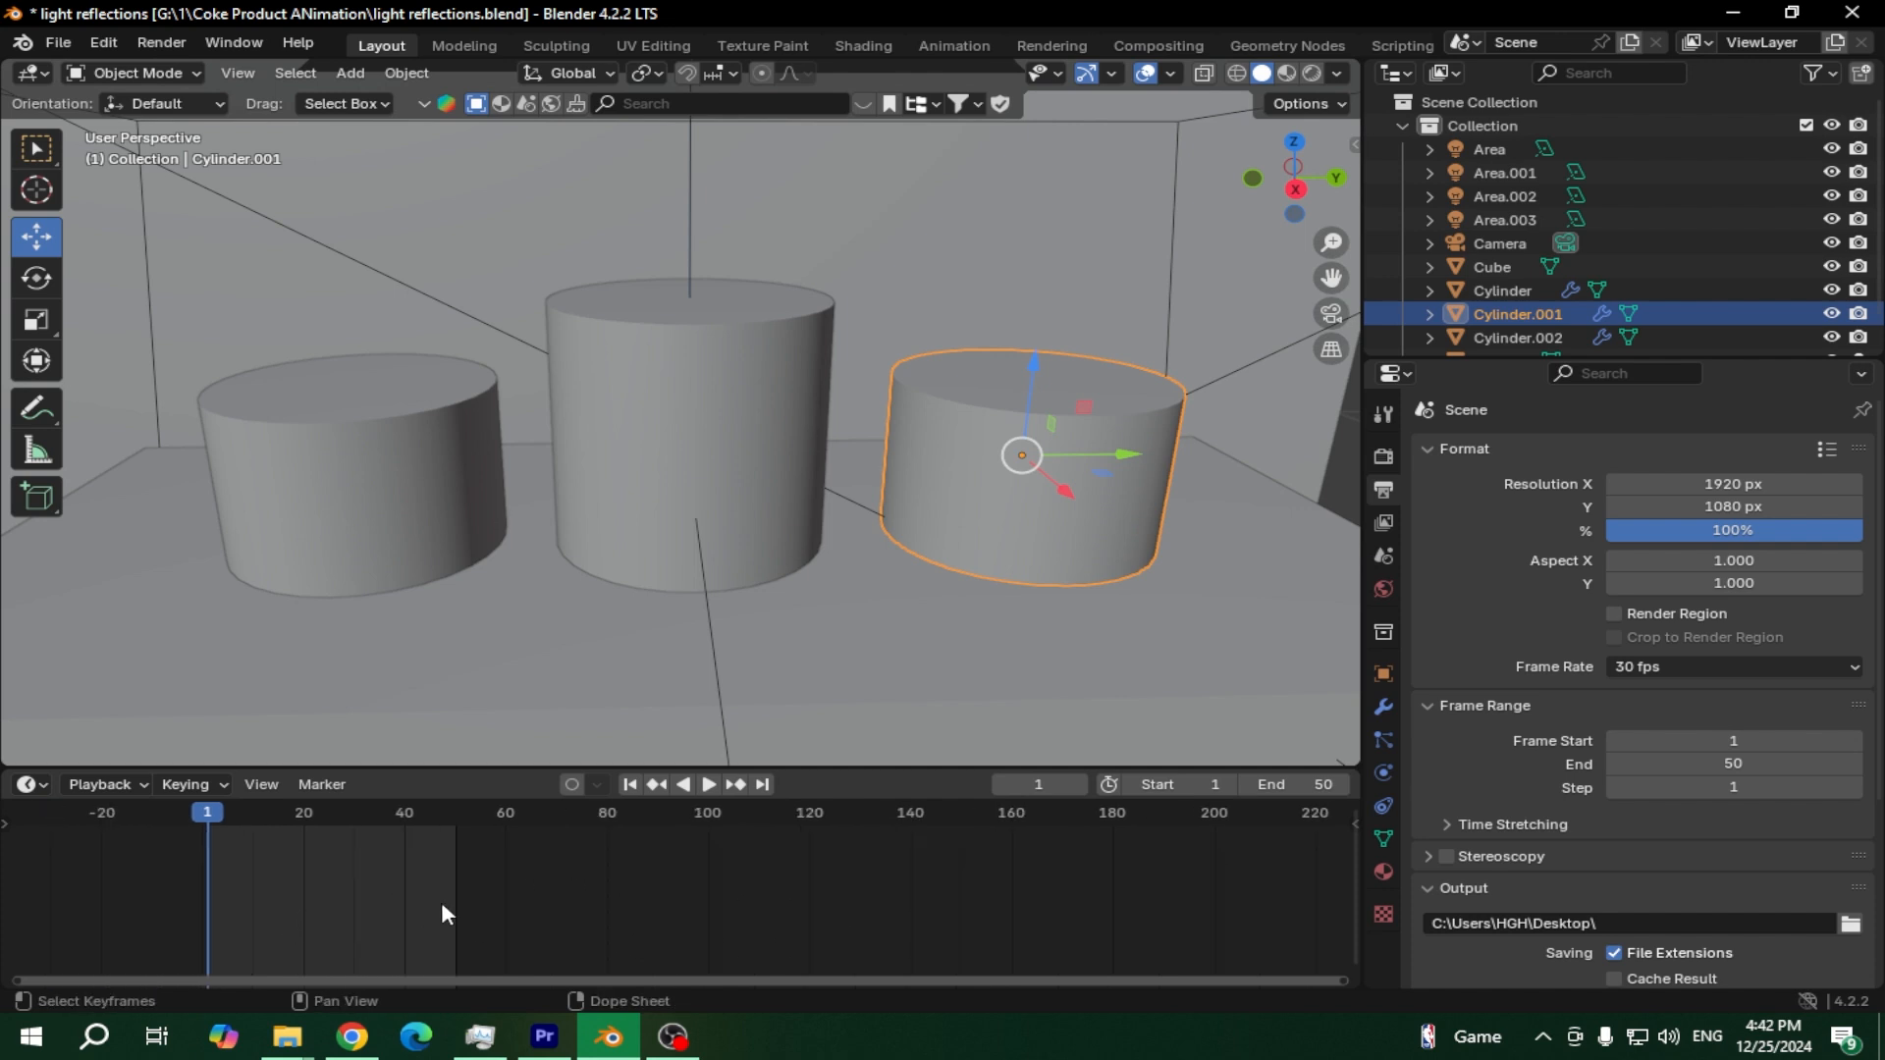
ctrl+scroll(440, 901, right, 2)
ctrl+scroll(442, 906, up, 1)
ctrl+scroll(442, 905, down, 1)
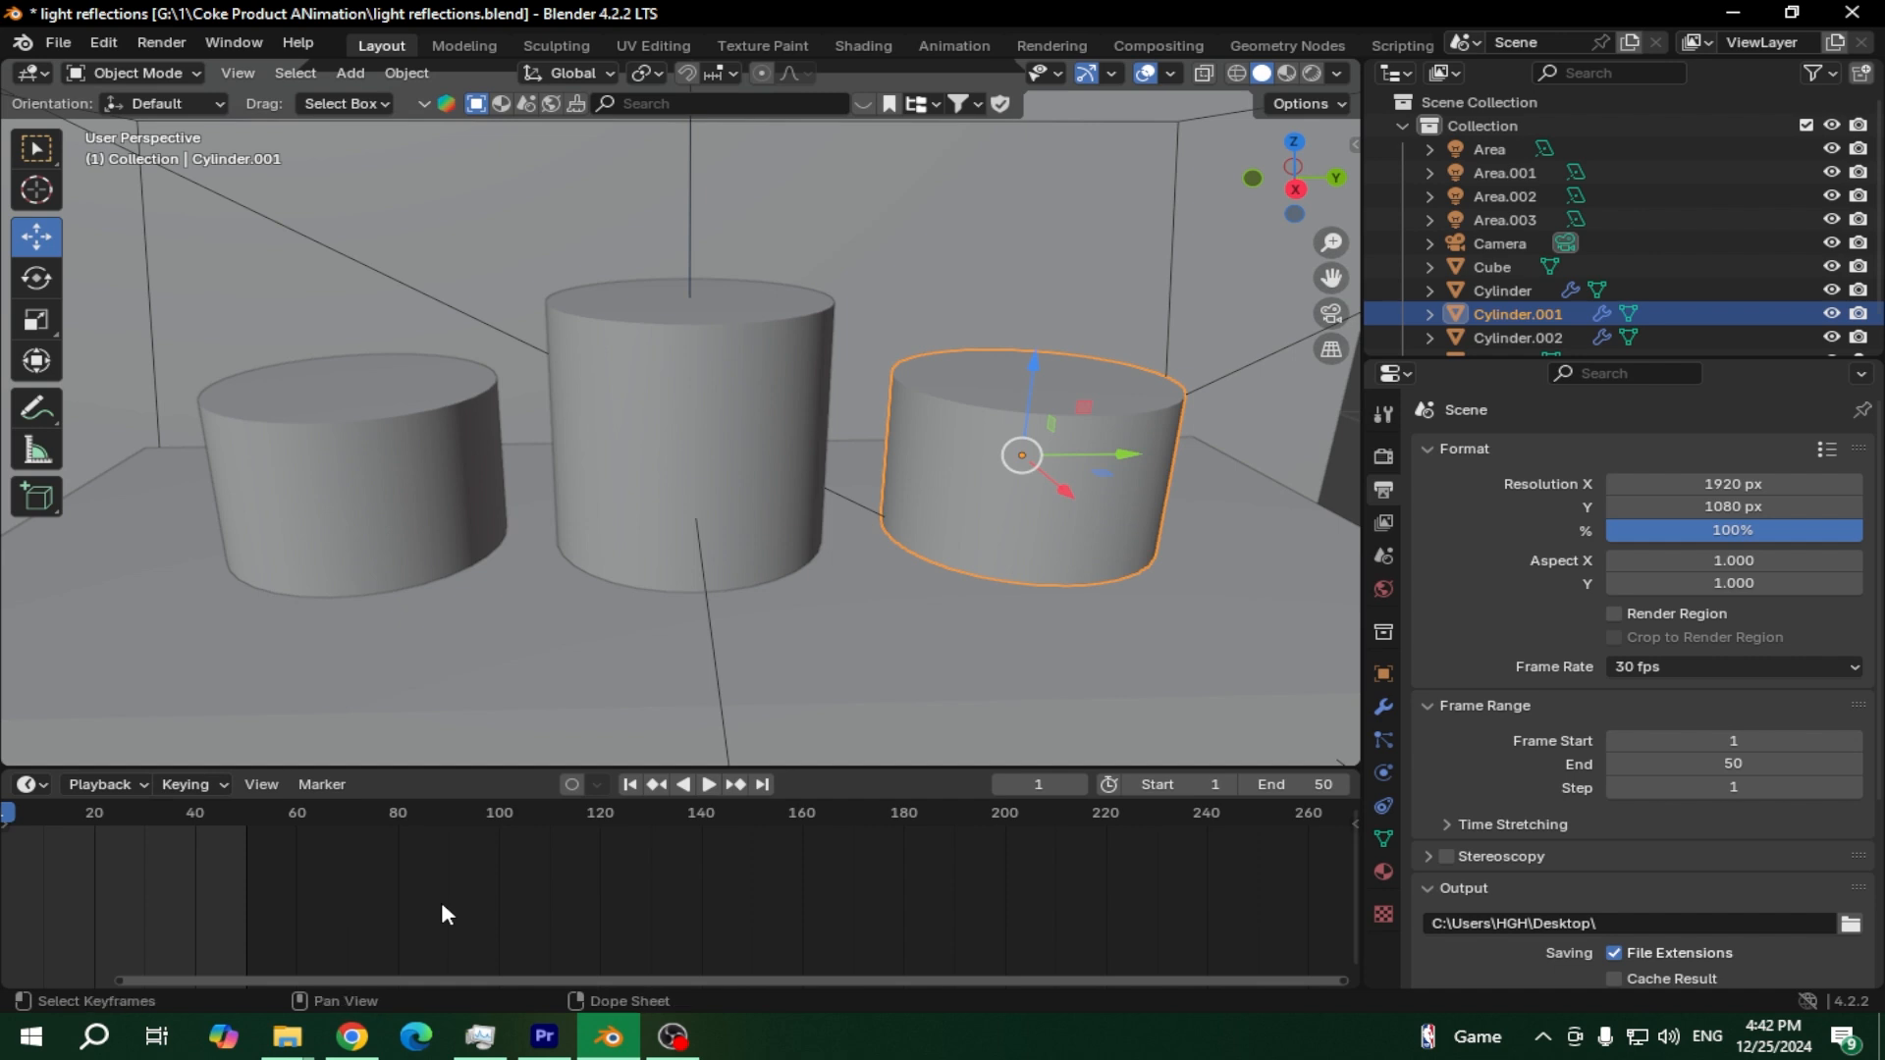
scroll(442, 905, up, 1)
scroll(440, 901, up, 1)
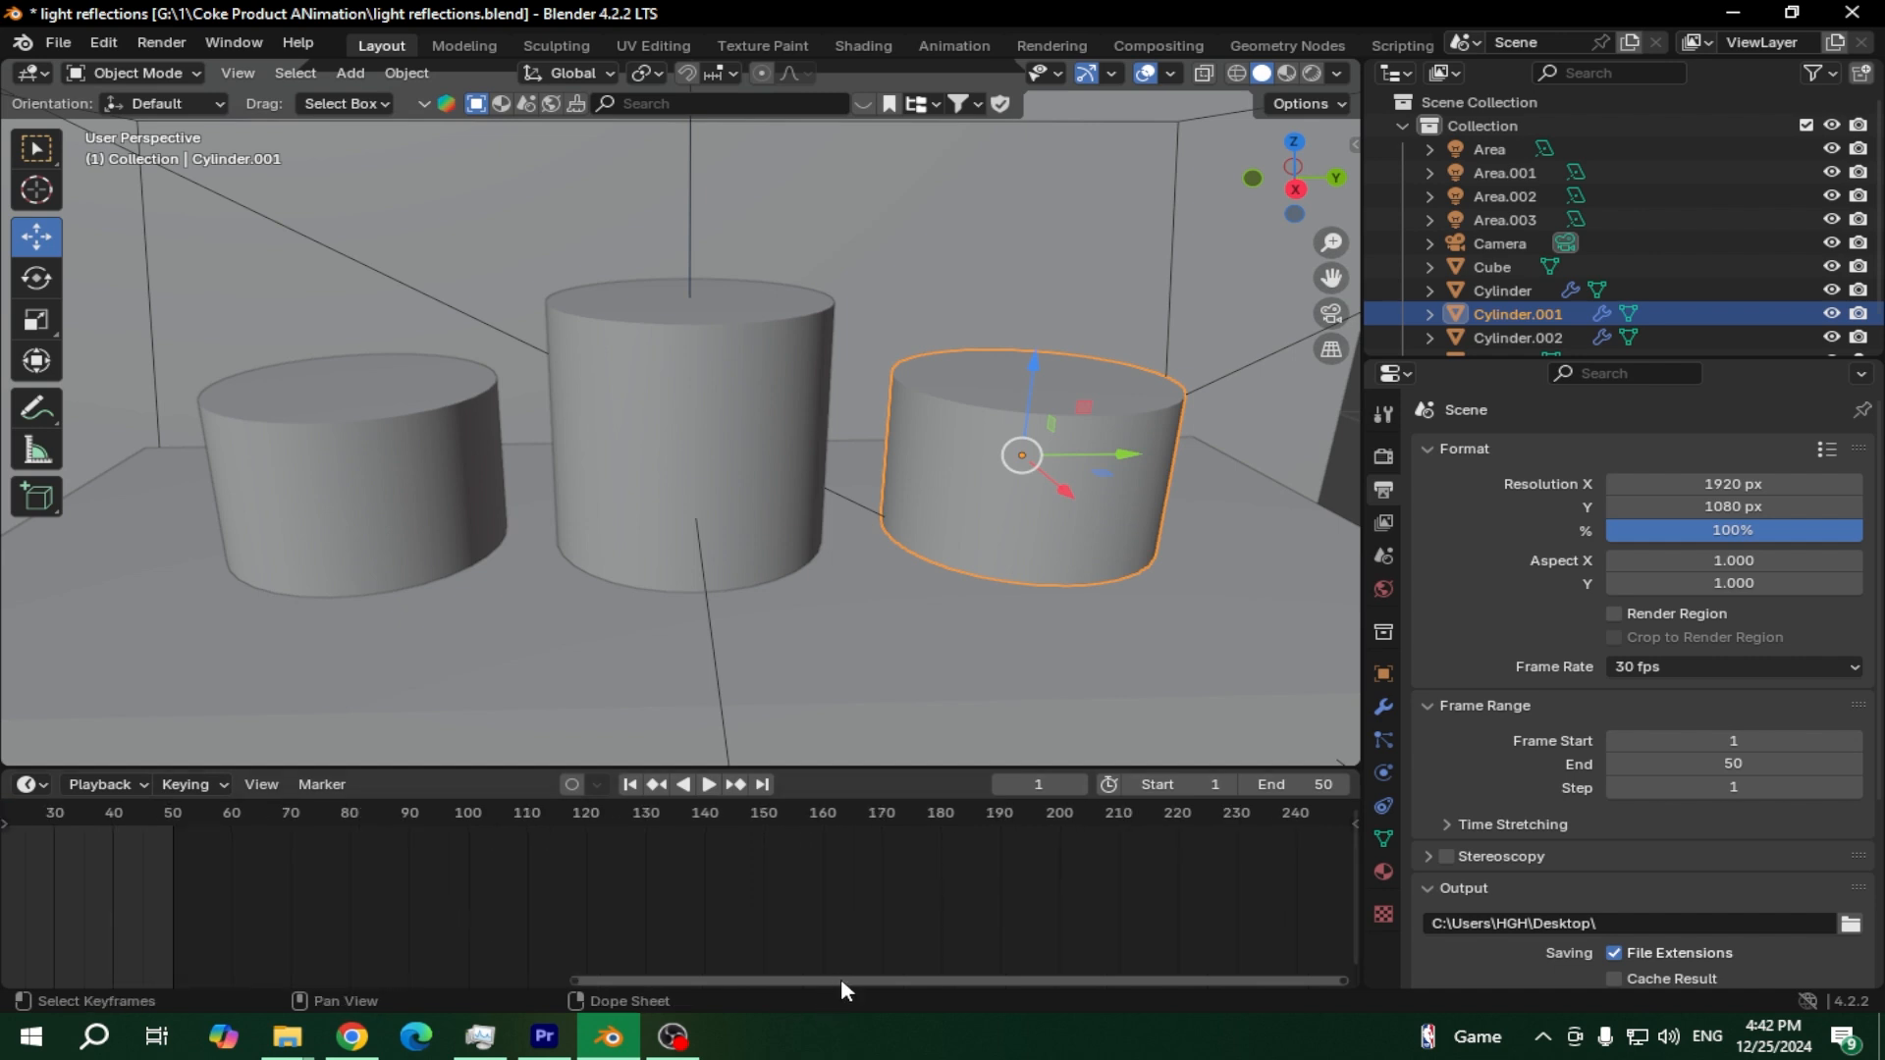
drag(841, 980, 651, 980)
scroll(651, 941, up, 4)
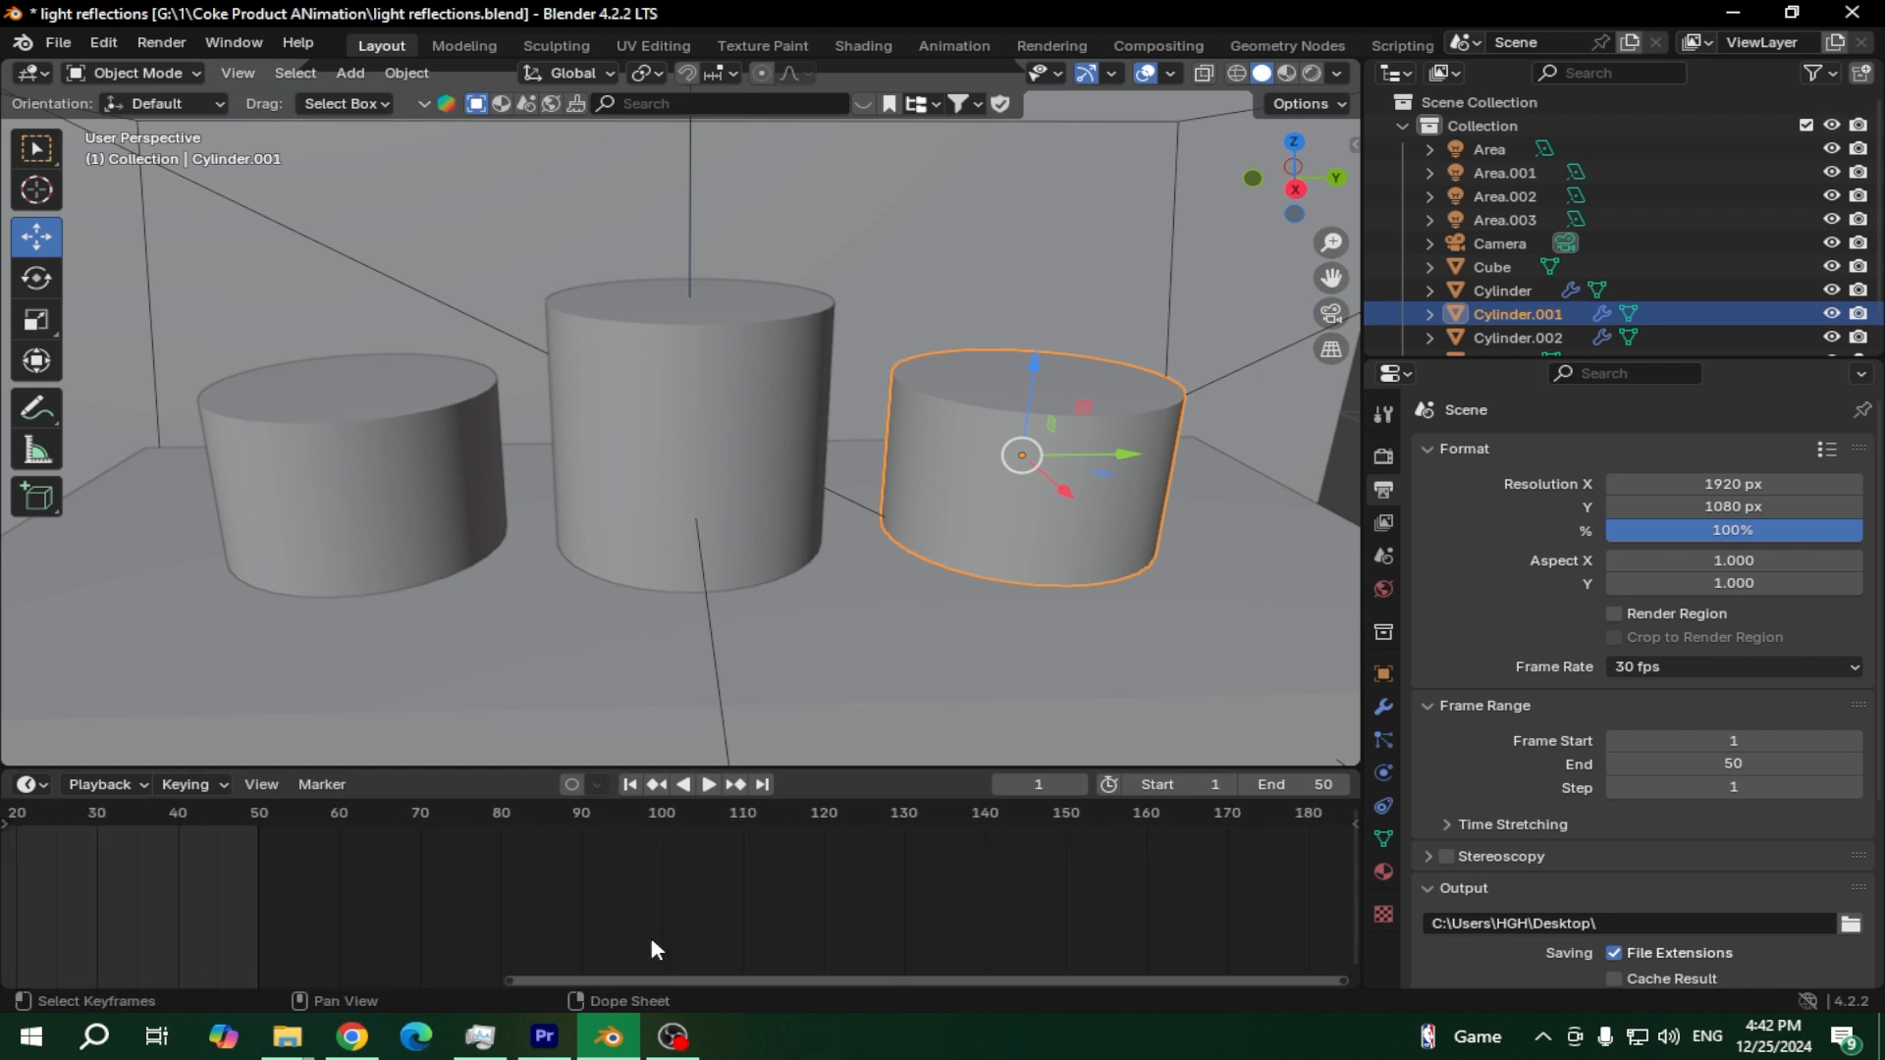
scroll(650, 933, up, 2)
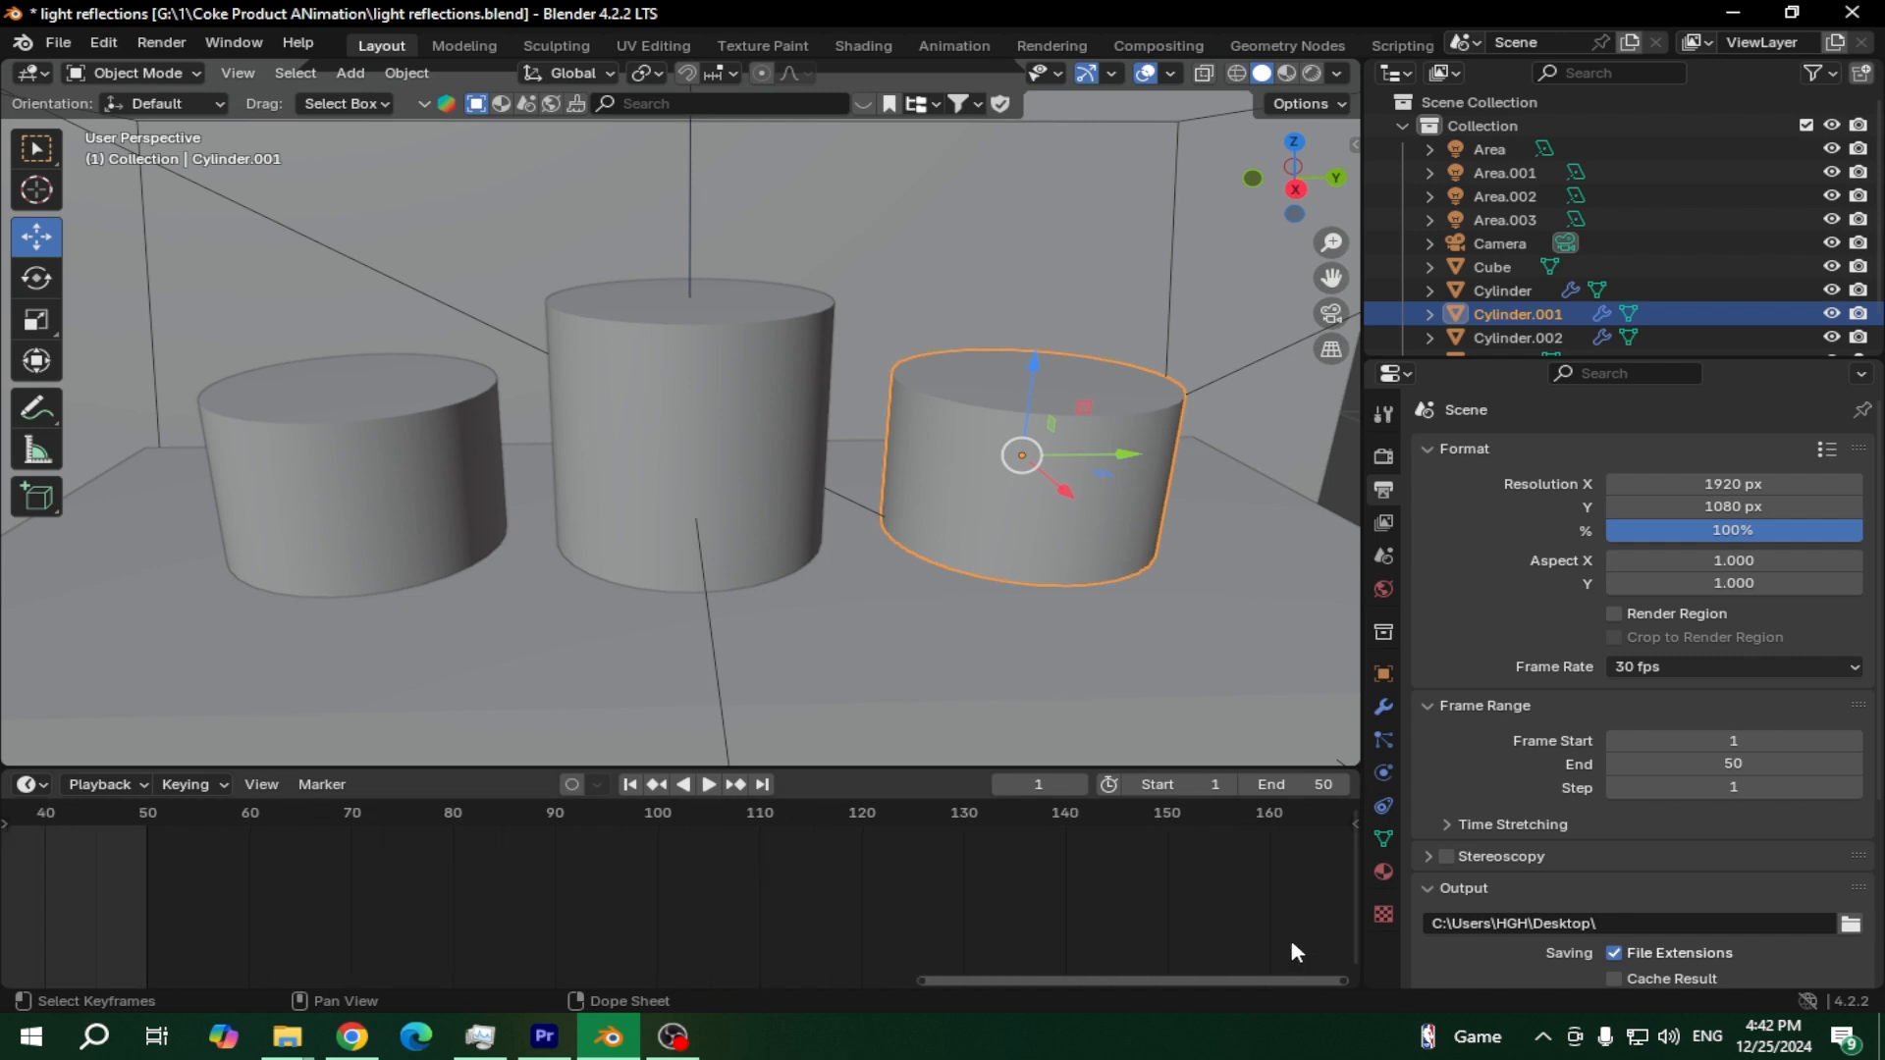
drag(1280, 978, 891, 975)
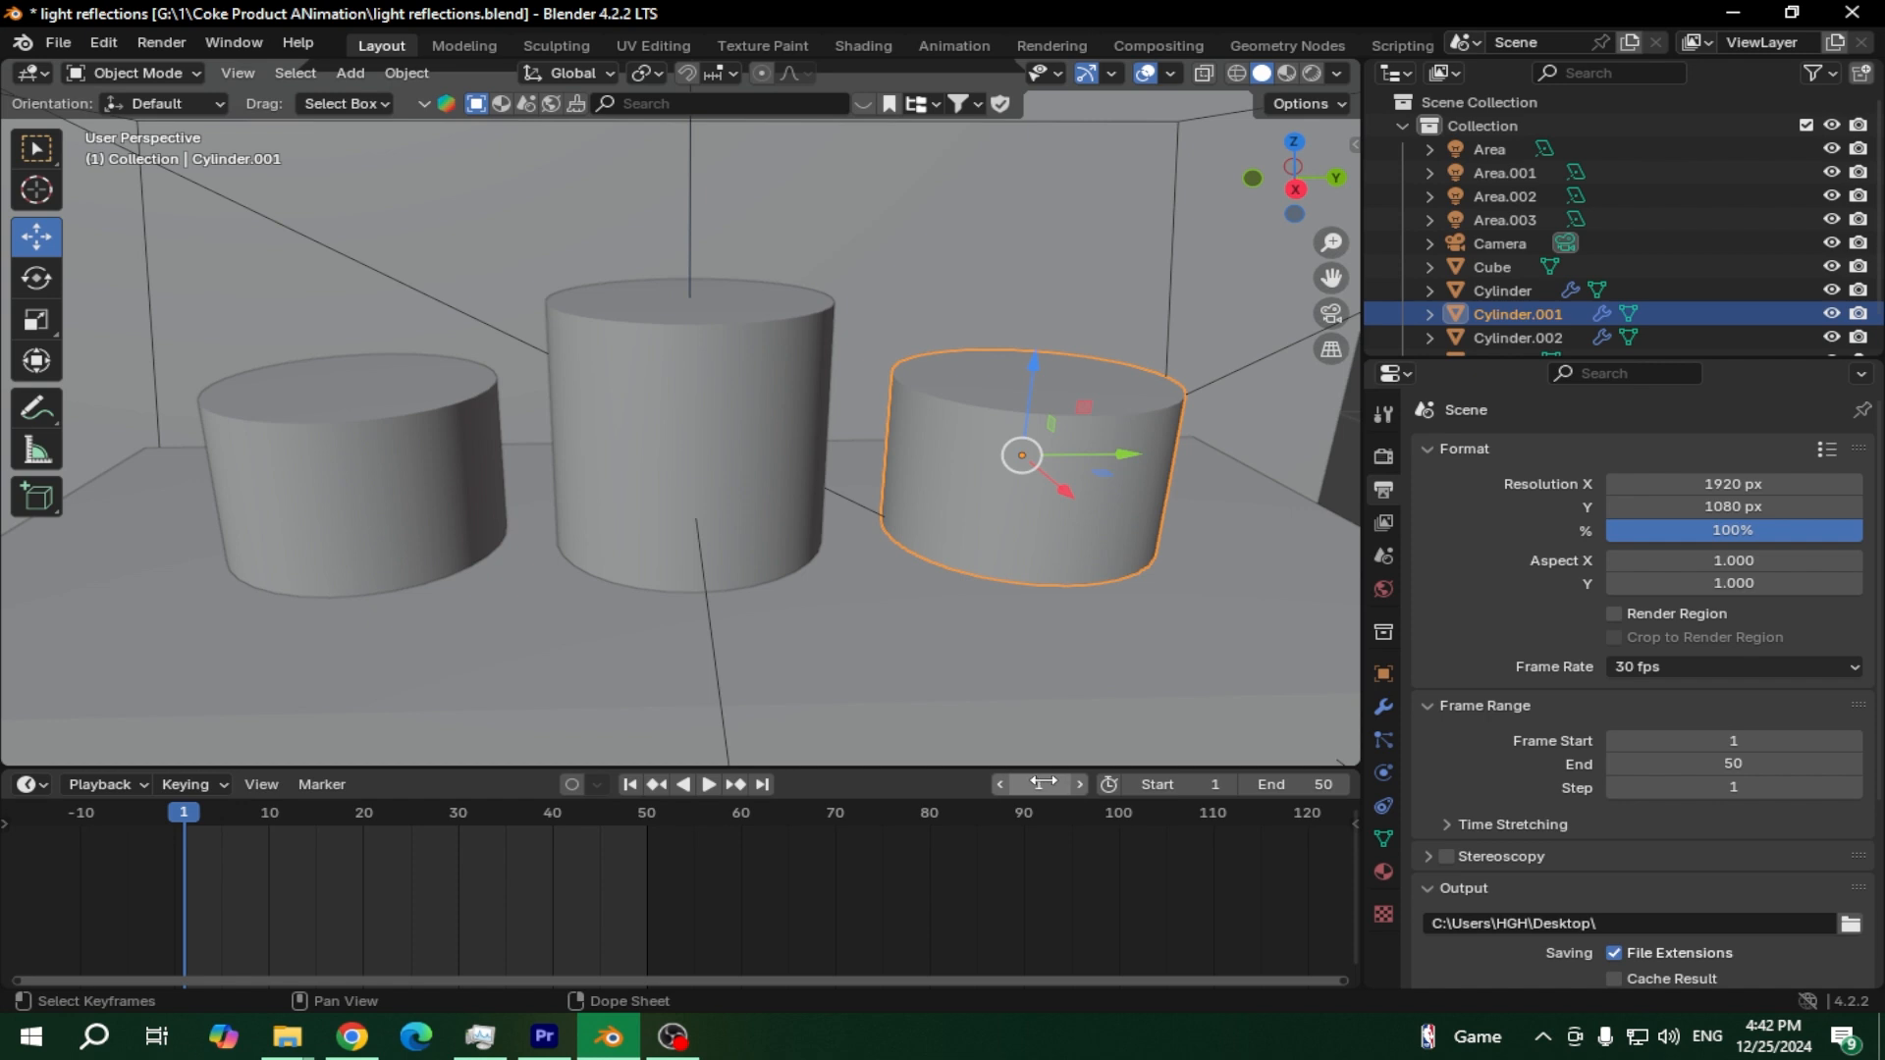
mouse_move(1043, 782)
mouse_down()
mouse_move(1085, 783)
mouse_move(942, 800)
mouse_move(1038, 783)
mouse_up()
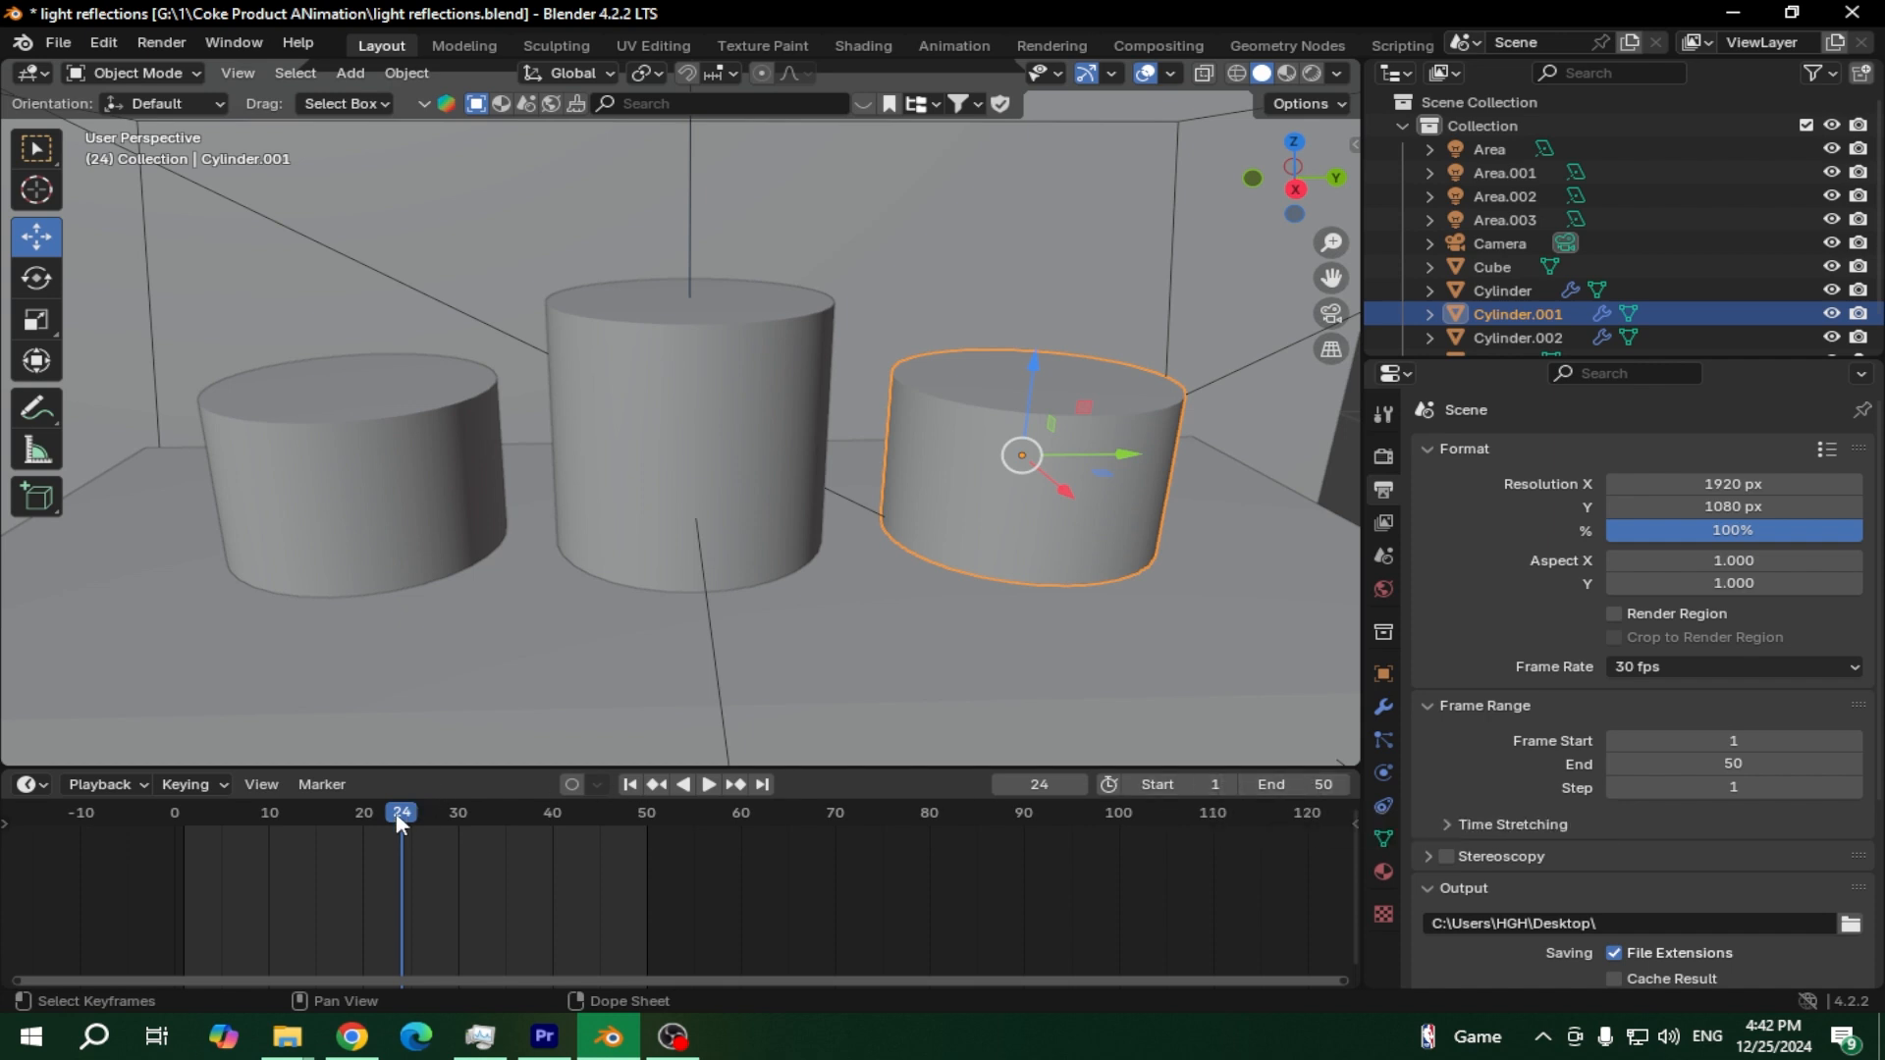
drag(400, 823, 239, 812)
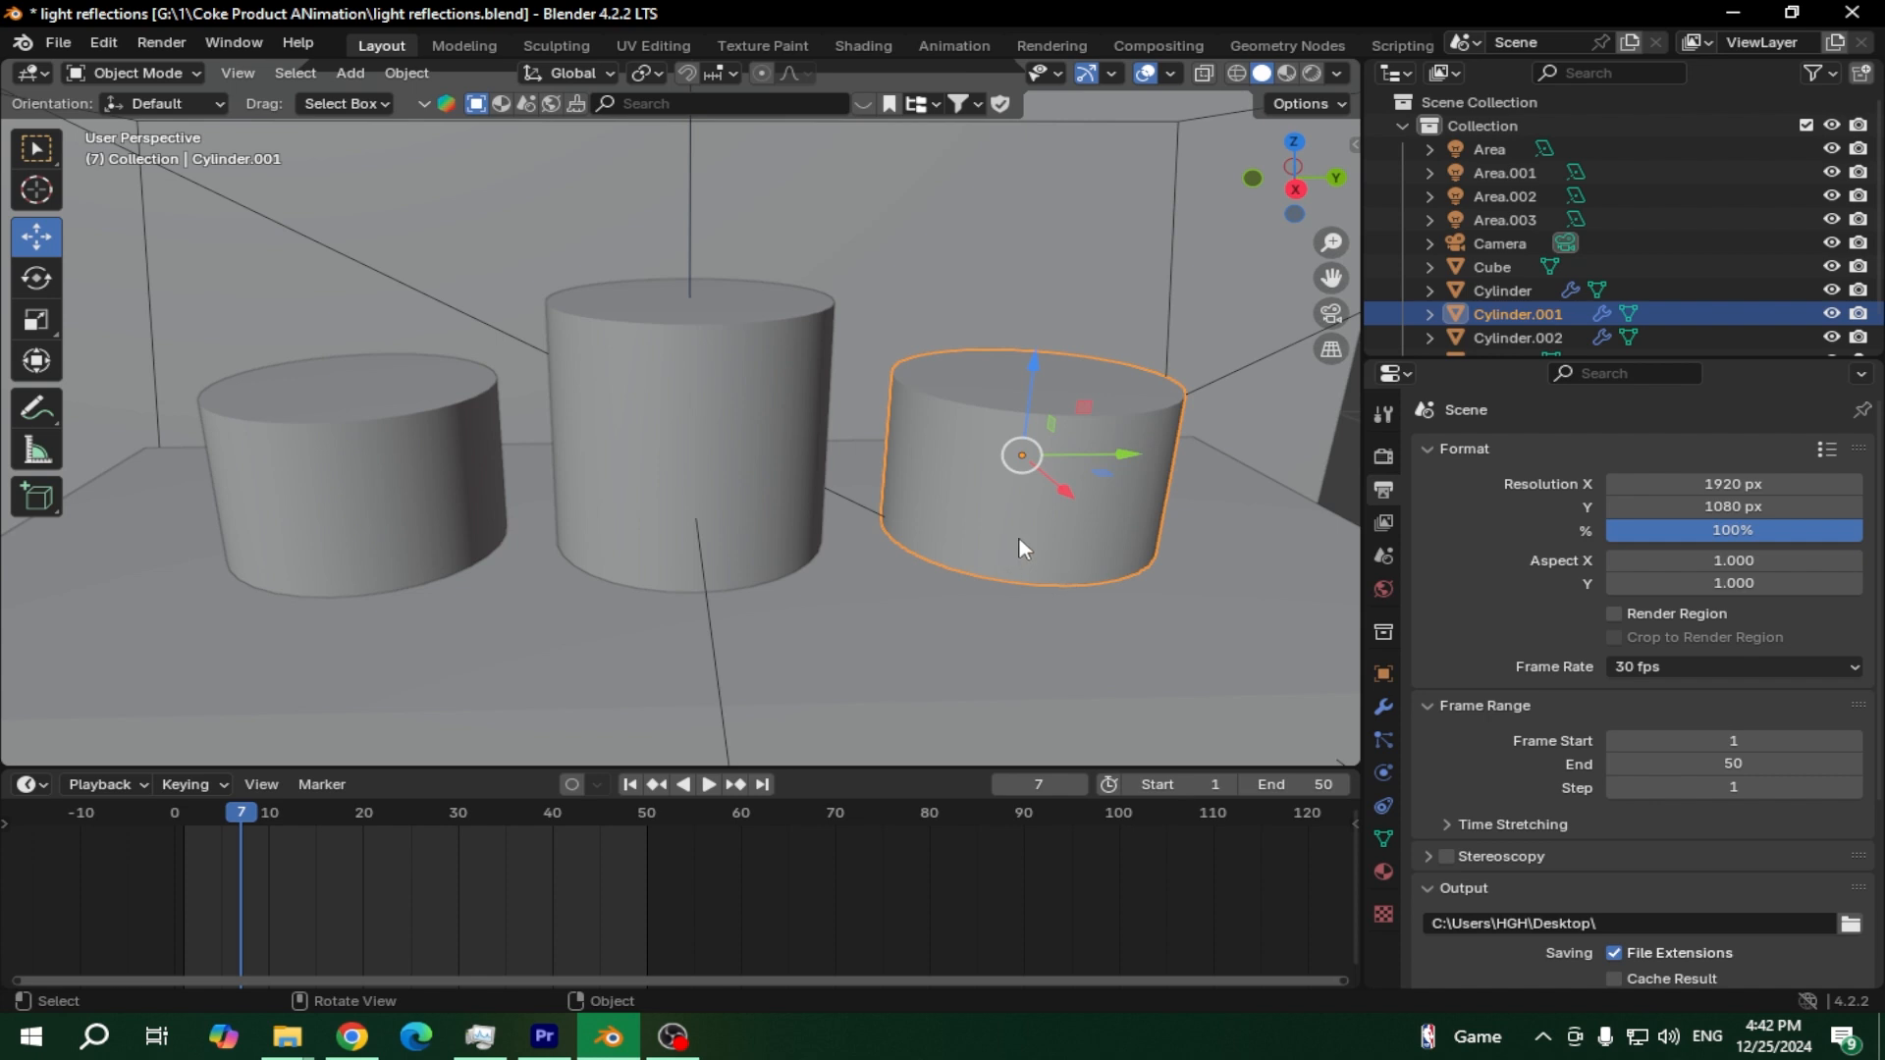
Go to frame 1 and keyframe the selected cylinder's X, Y and Z location
click(1049, 784)
text(1)
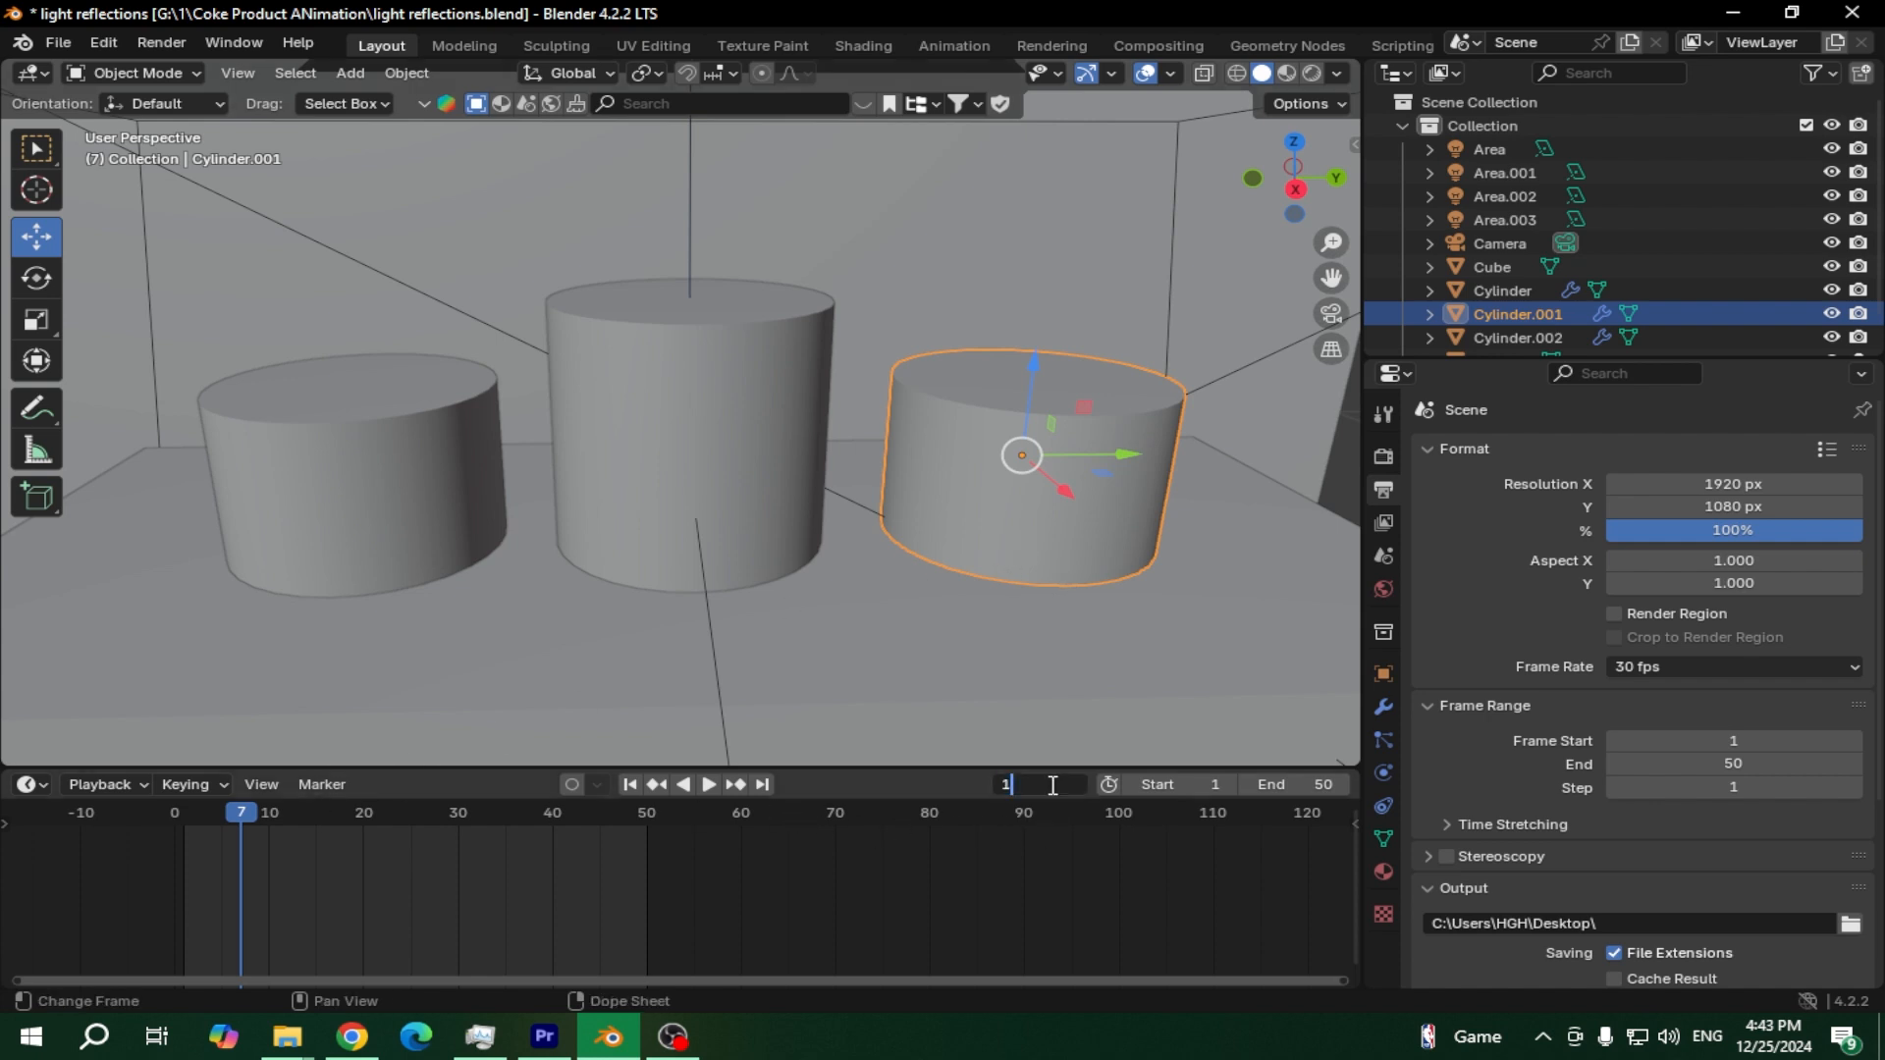
key(Return)
click(1383, 673)
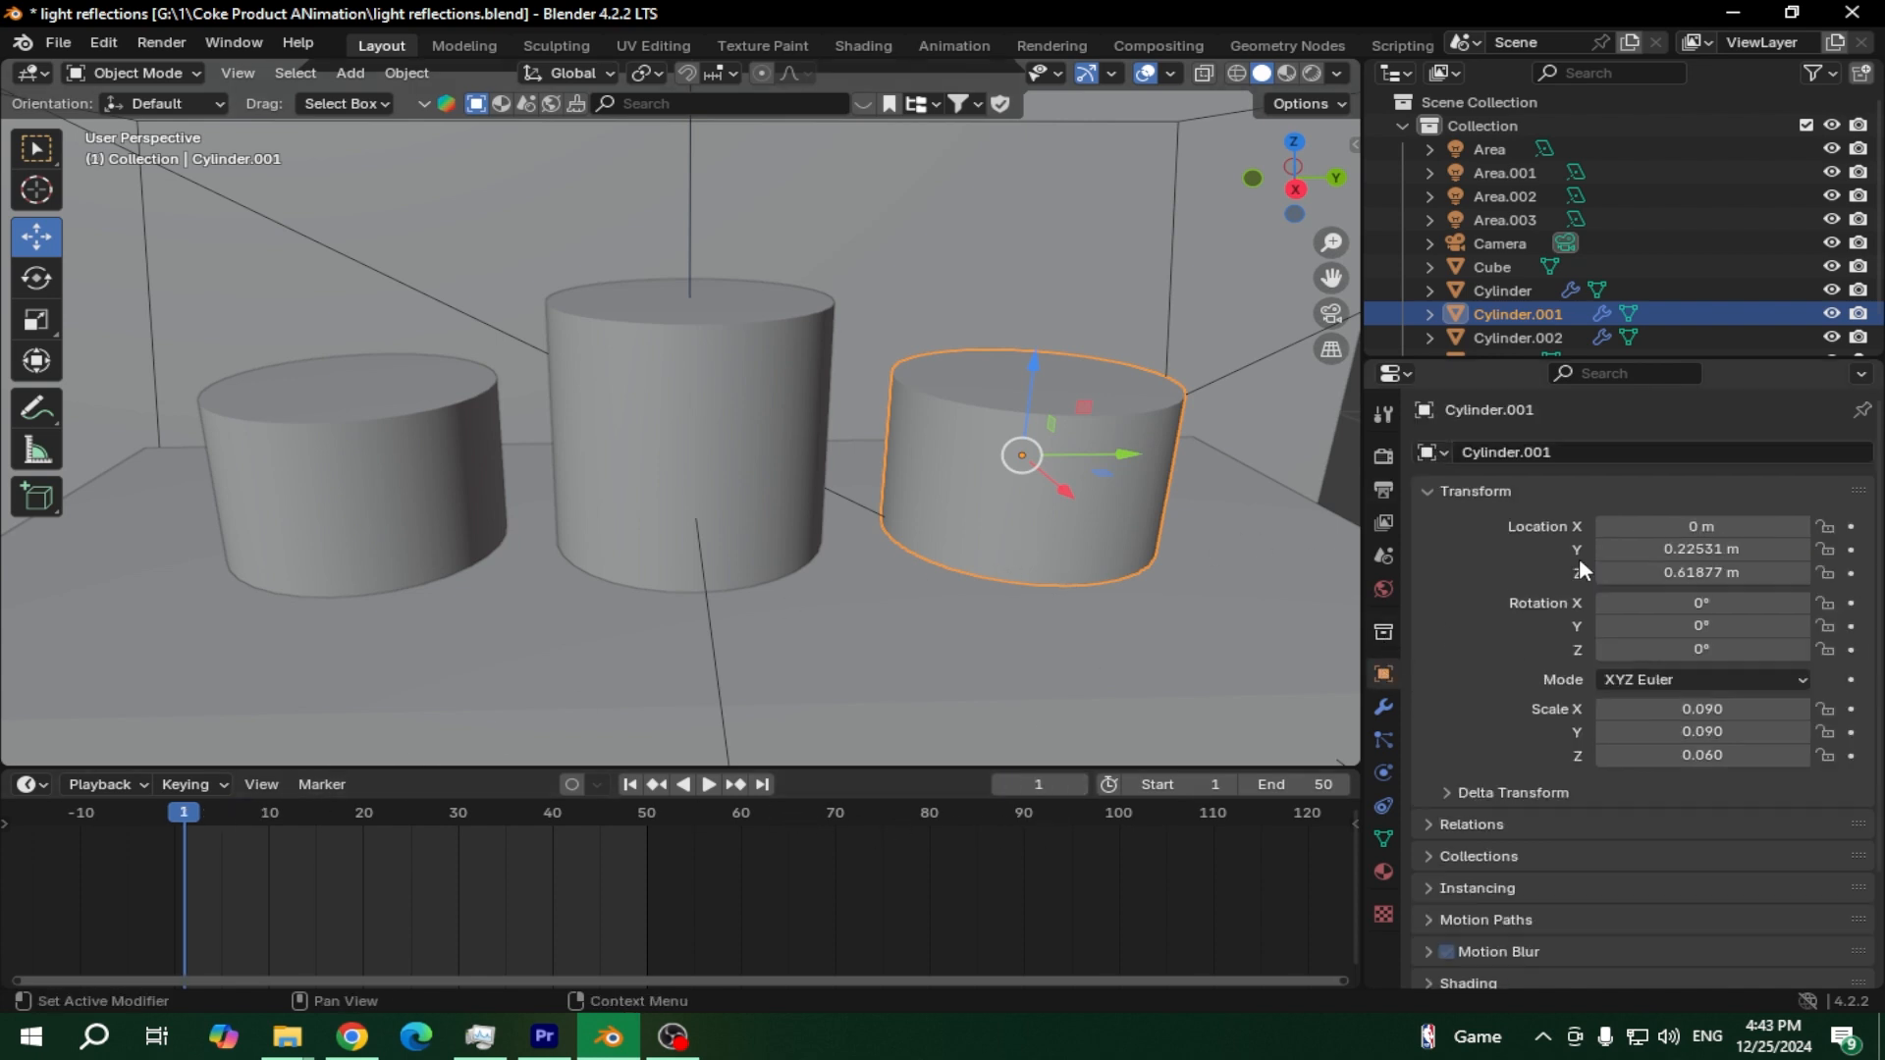
click(1851, 527)
click(1852, 549)
click(1851, 572)
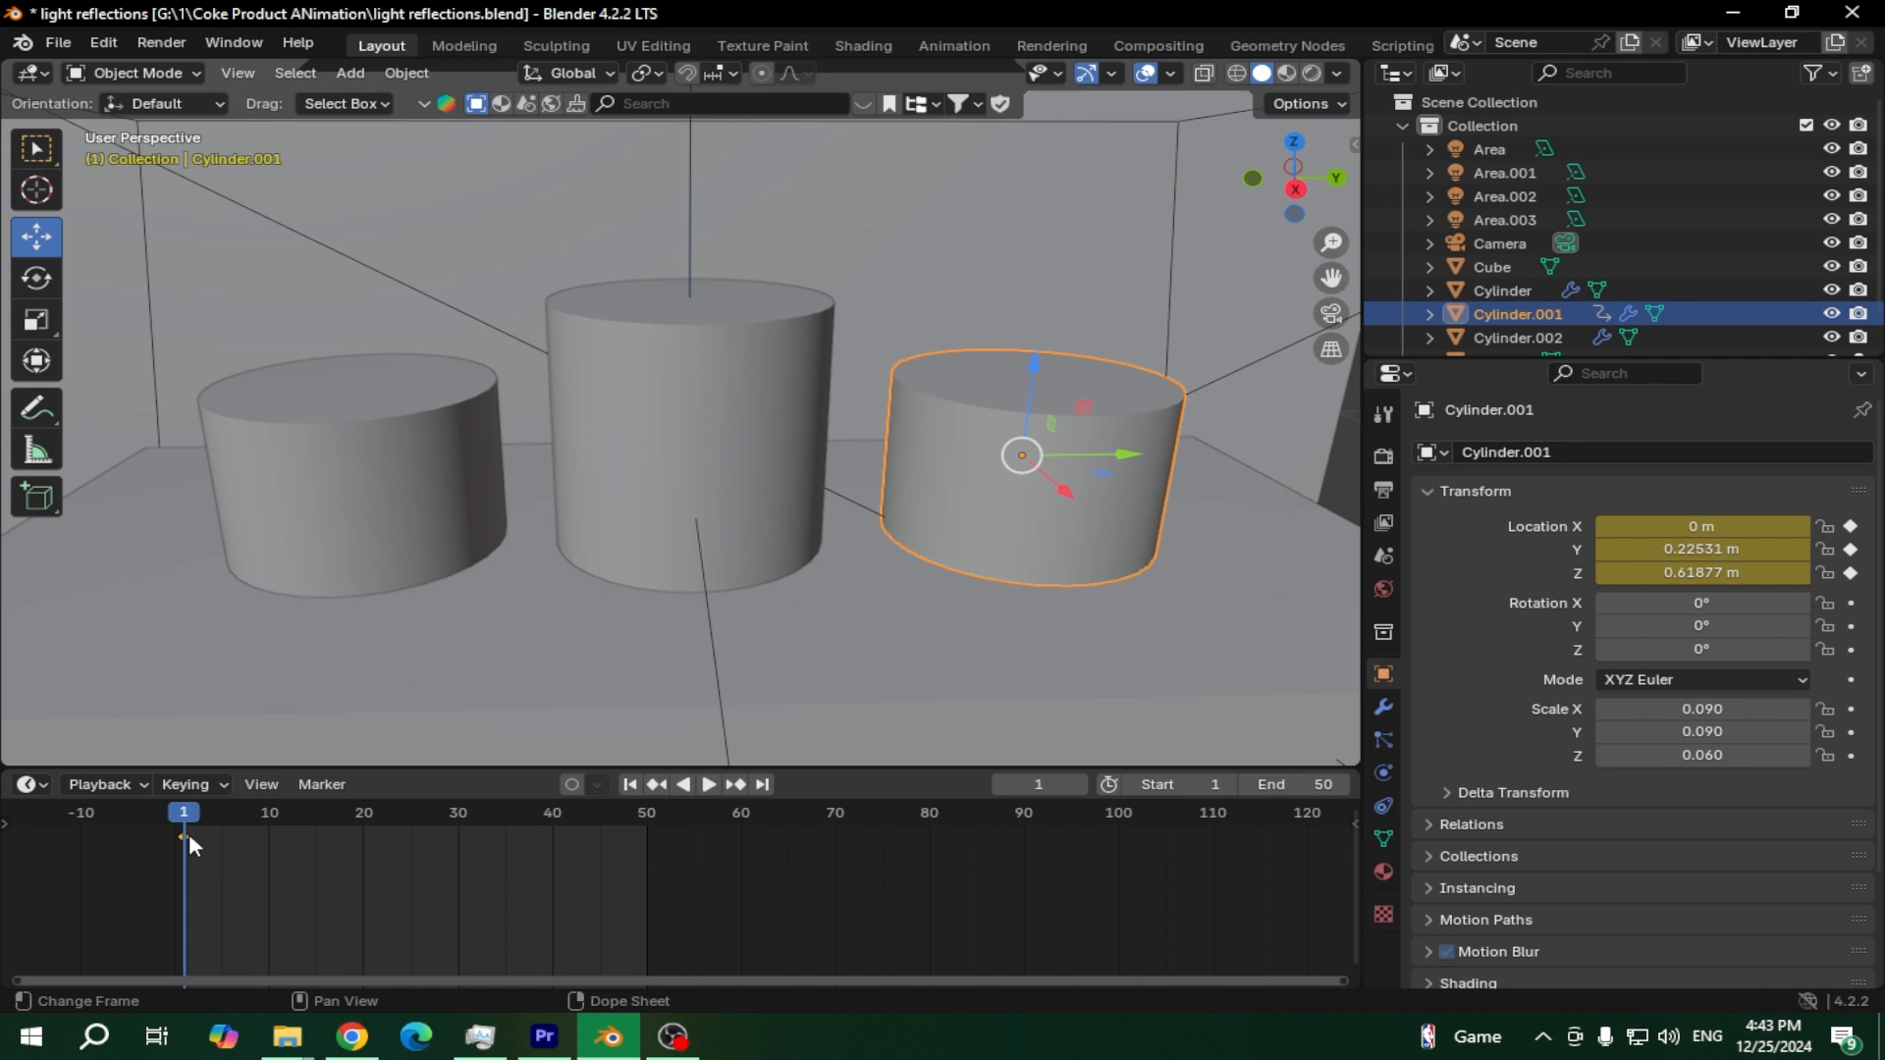
Try keyframing the selected cylinder's X location at 0.45 m on frame 30
key(space)
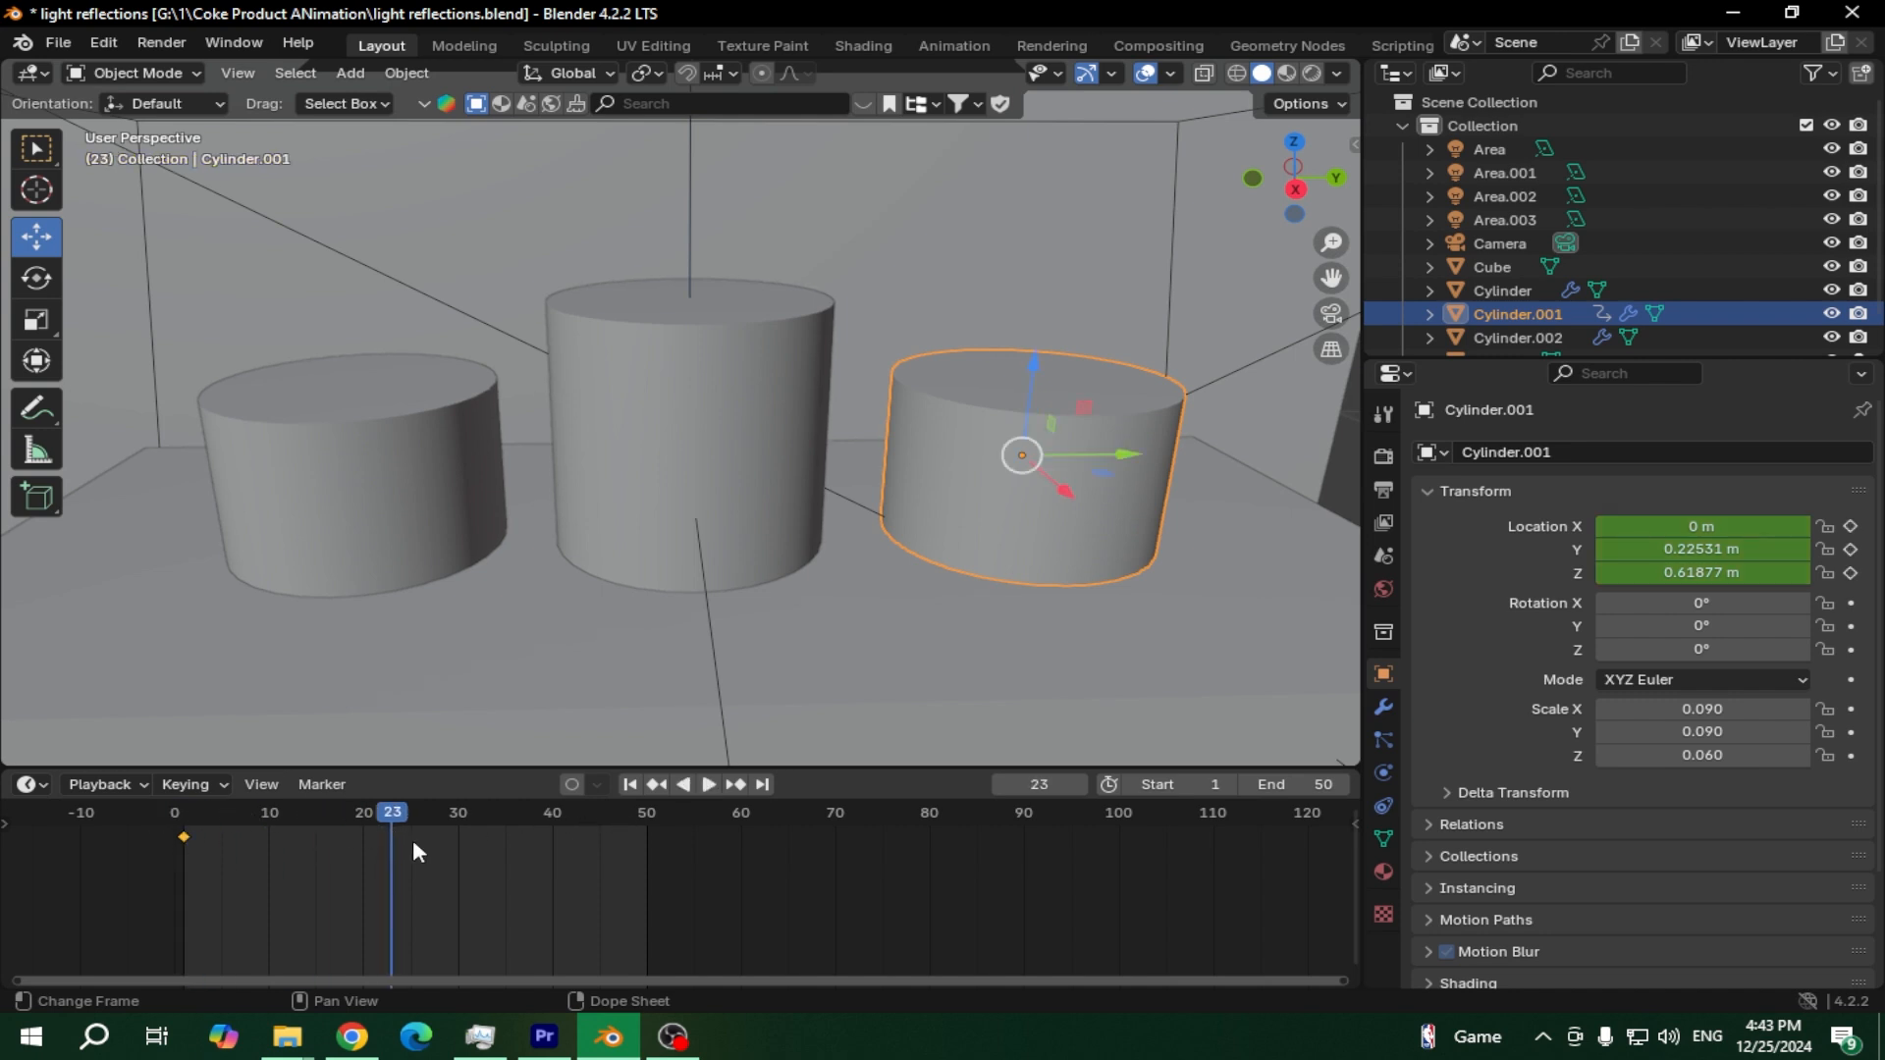
drag(389, 832, 486, 815)
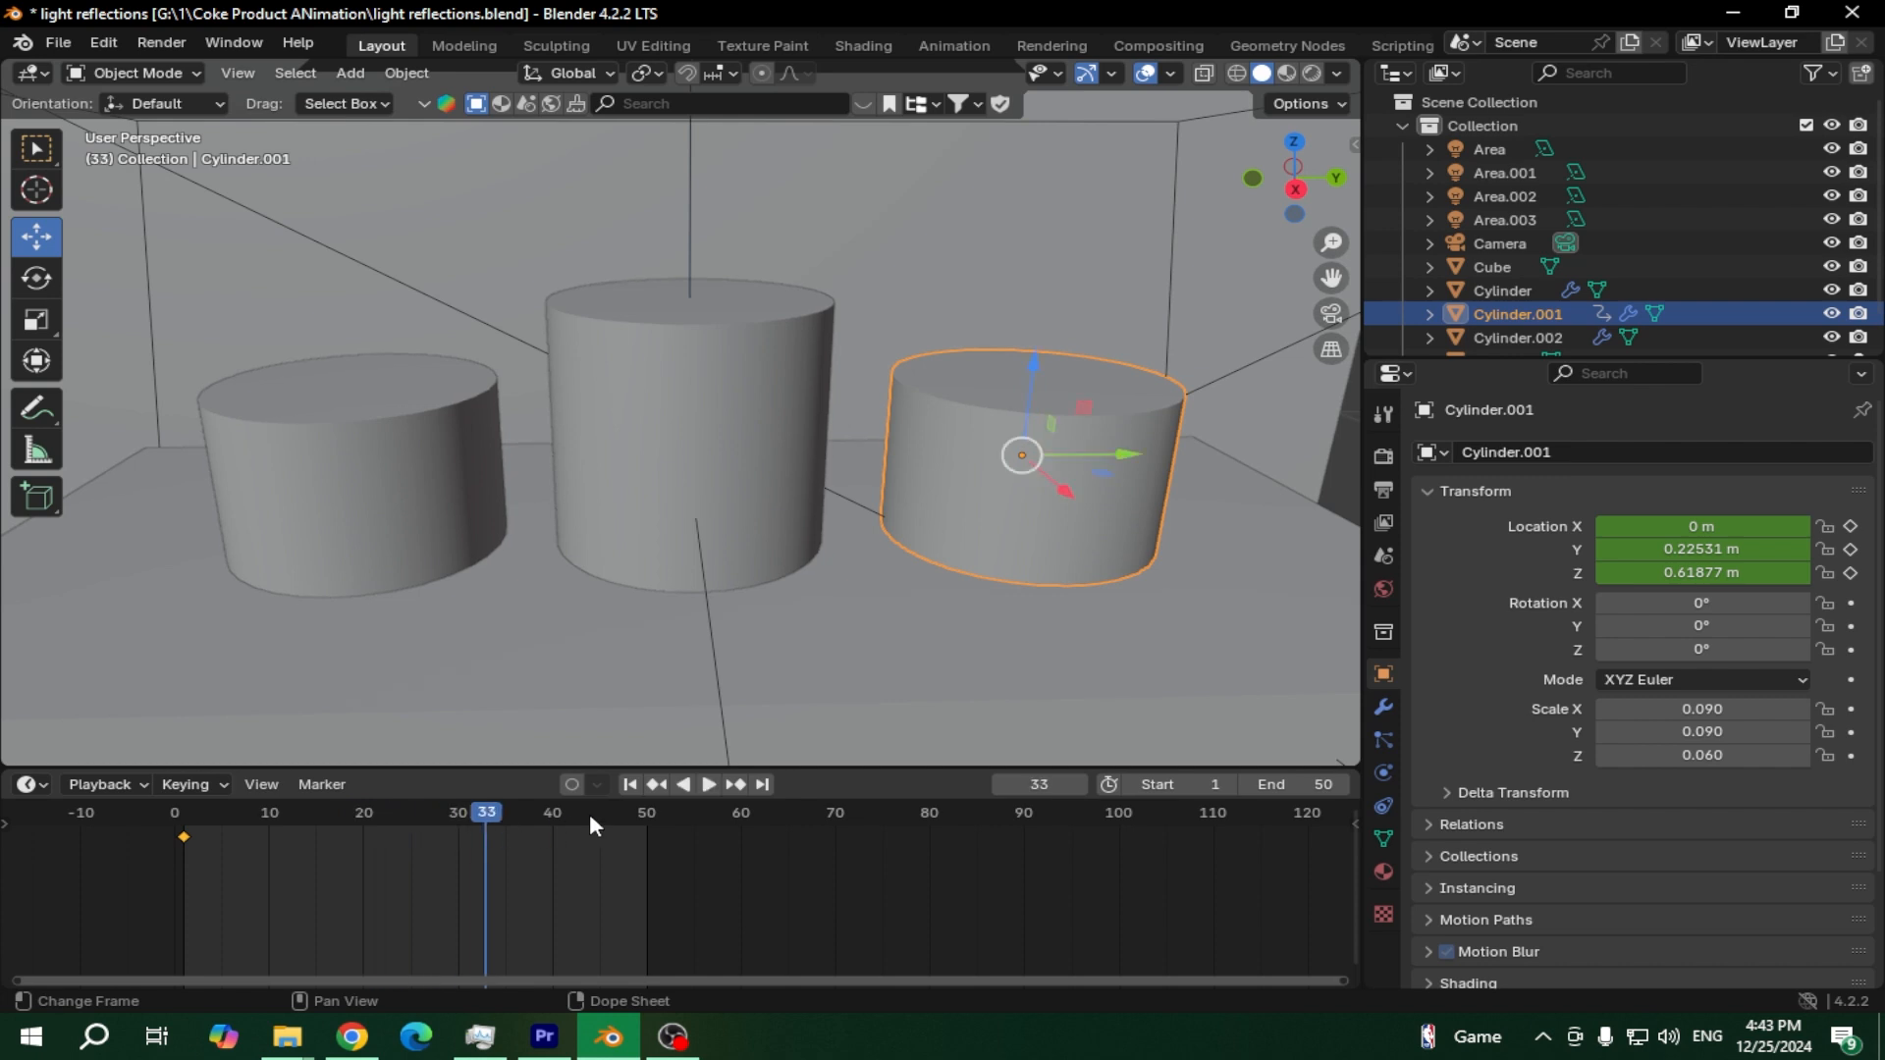
click(658, 784)
drag(444, 820, 457, 819)
click(1701, 527)
text(0.45)
key(Return)
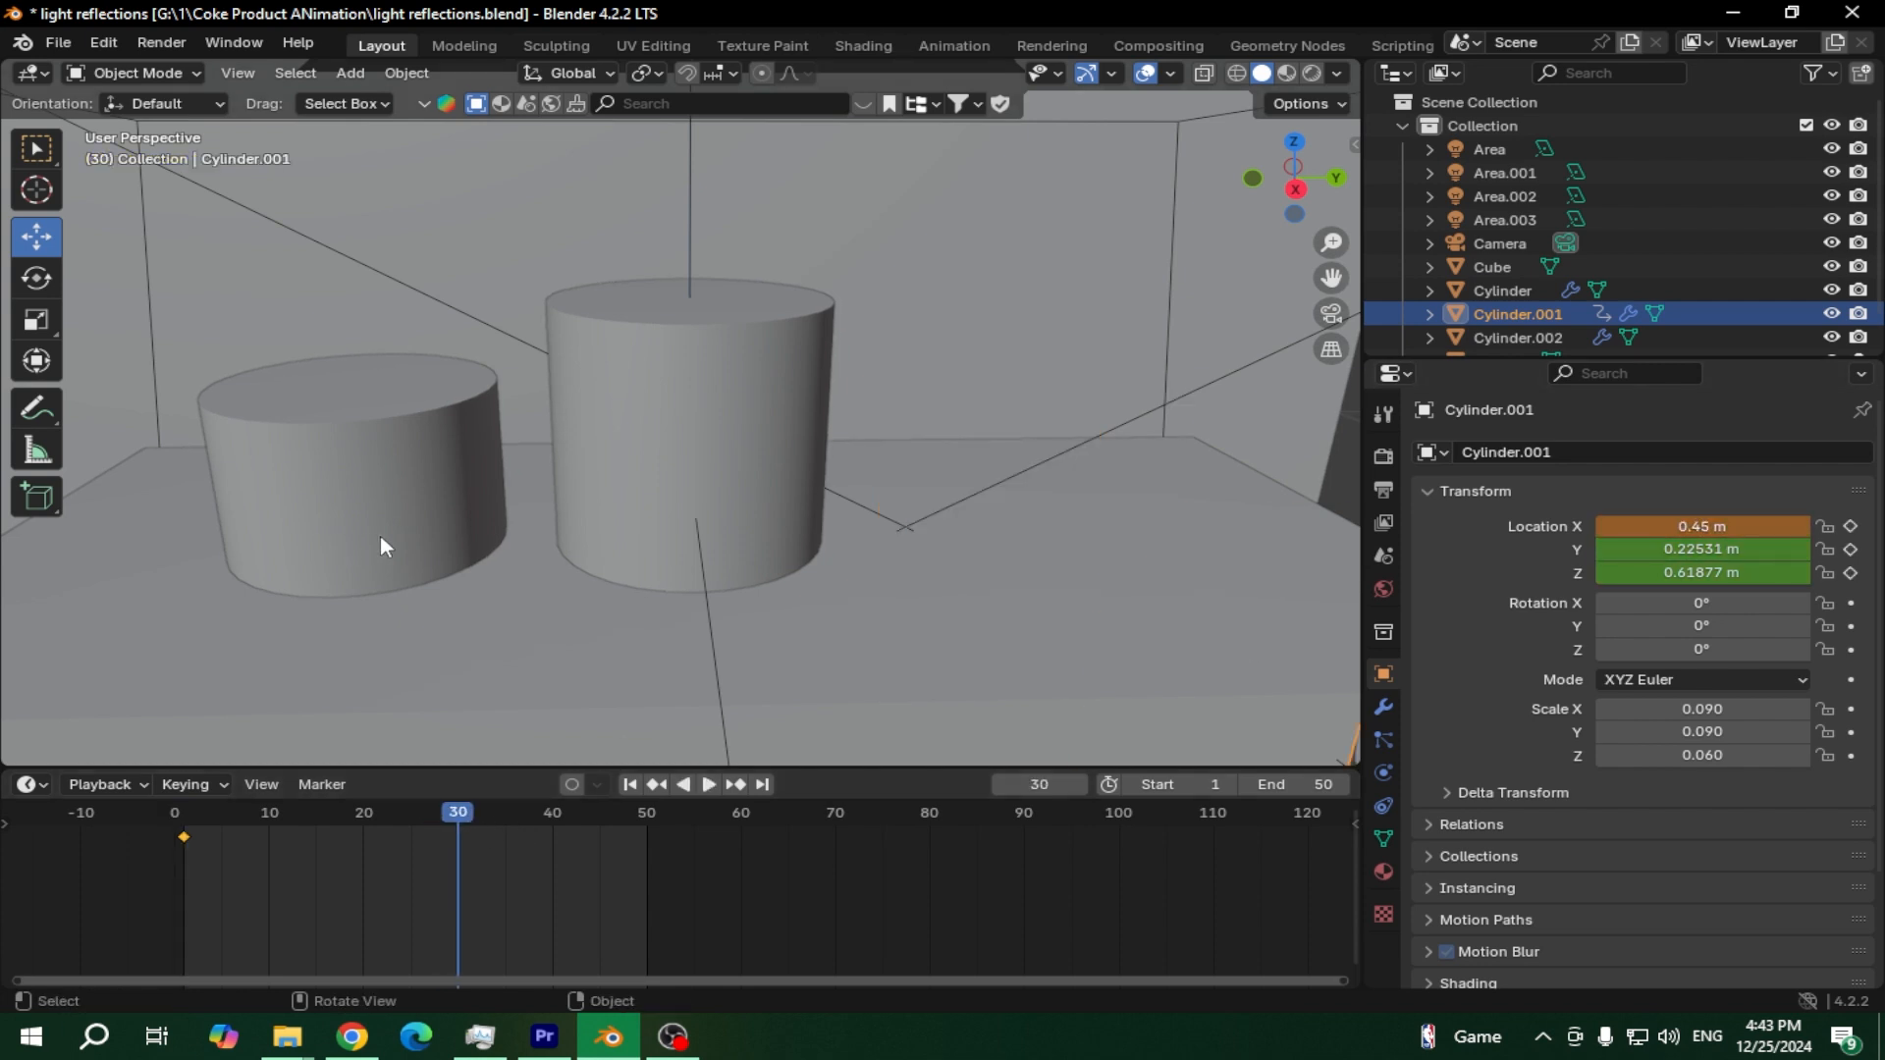
click(1851, 526)
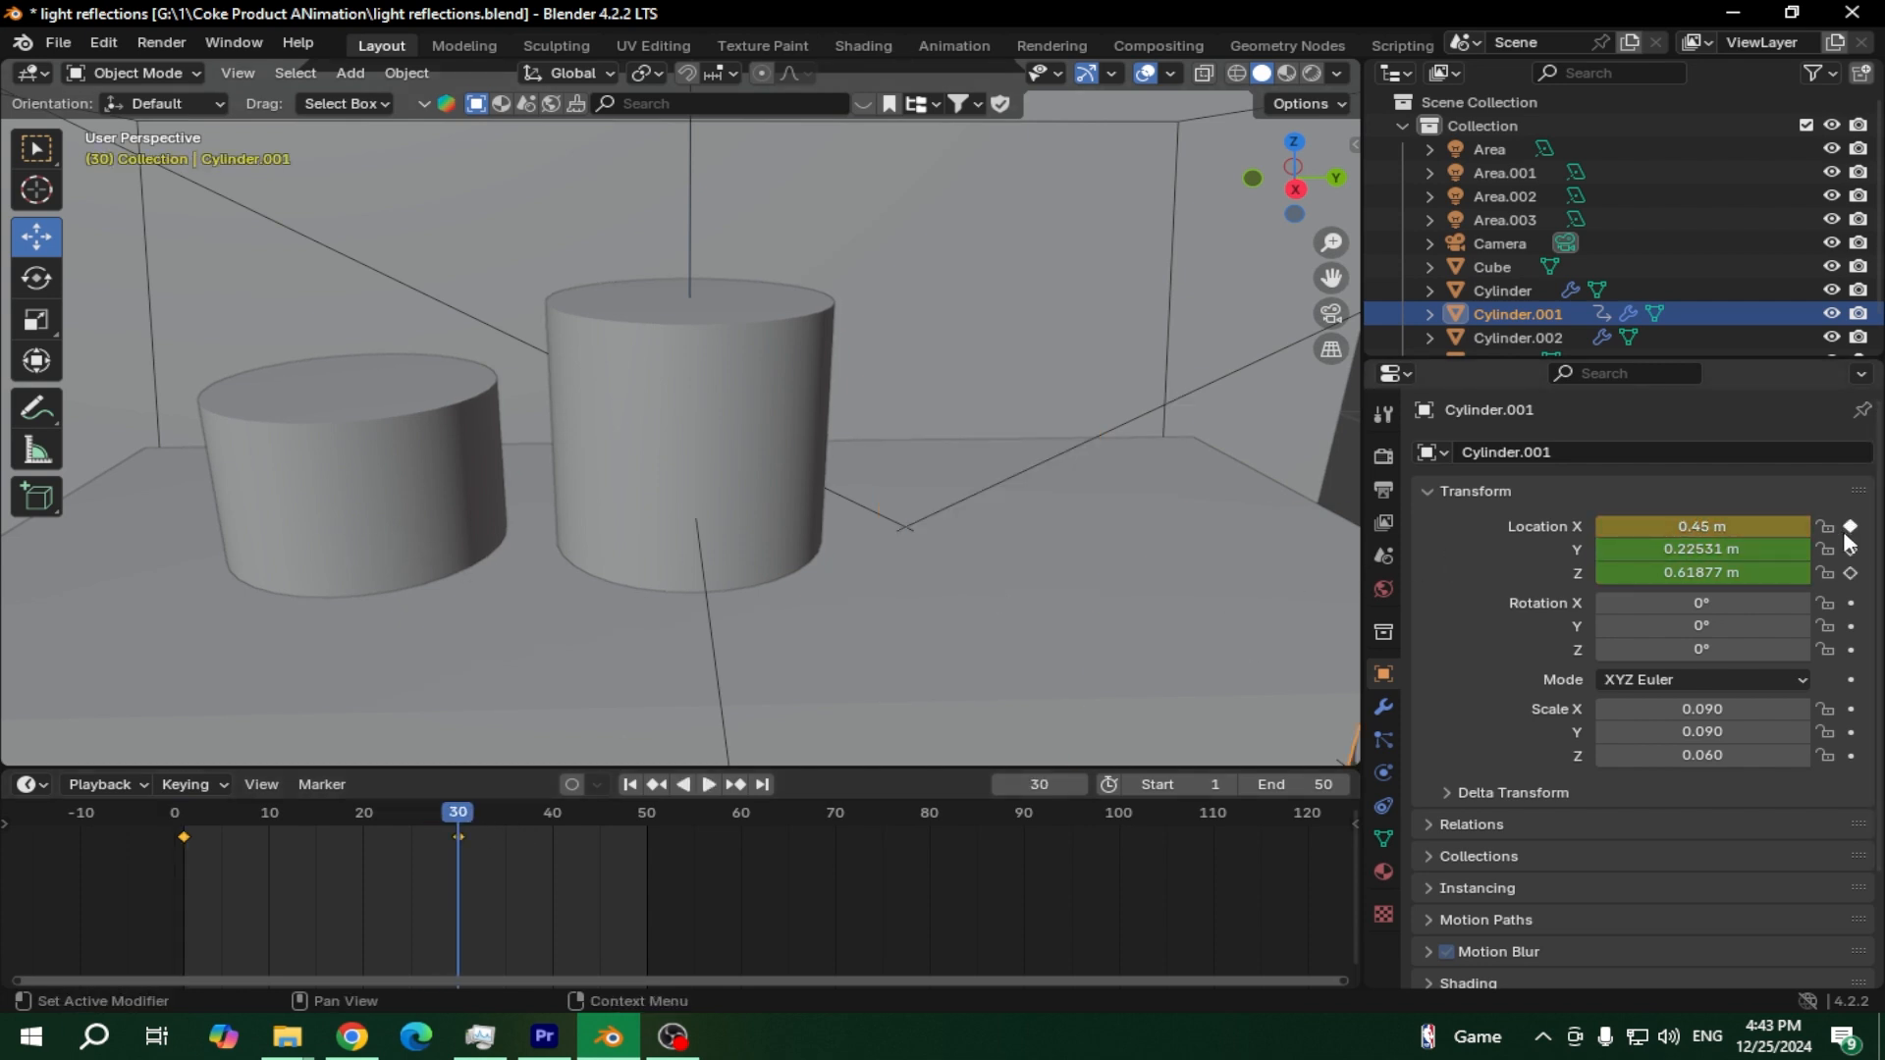
Check the motion between the two keyframes and remove the X location keyframe at frame 30
drag(458, 814, 420, 817)
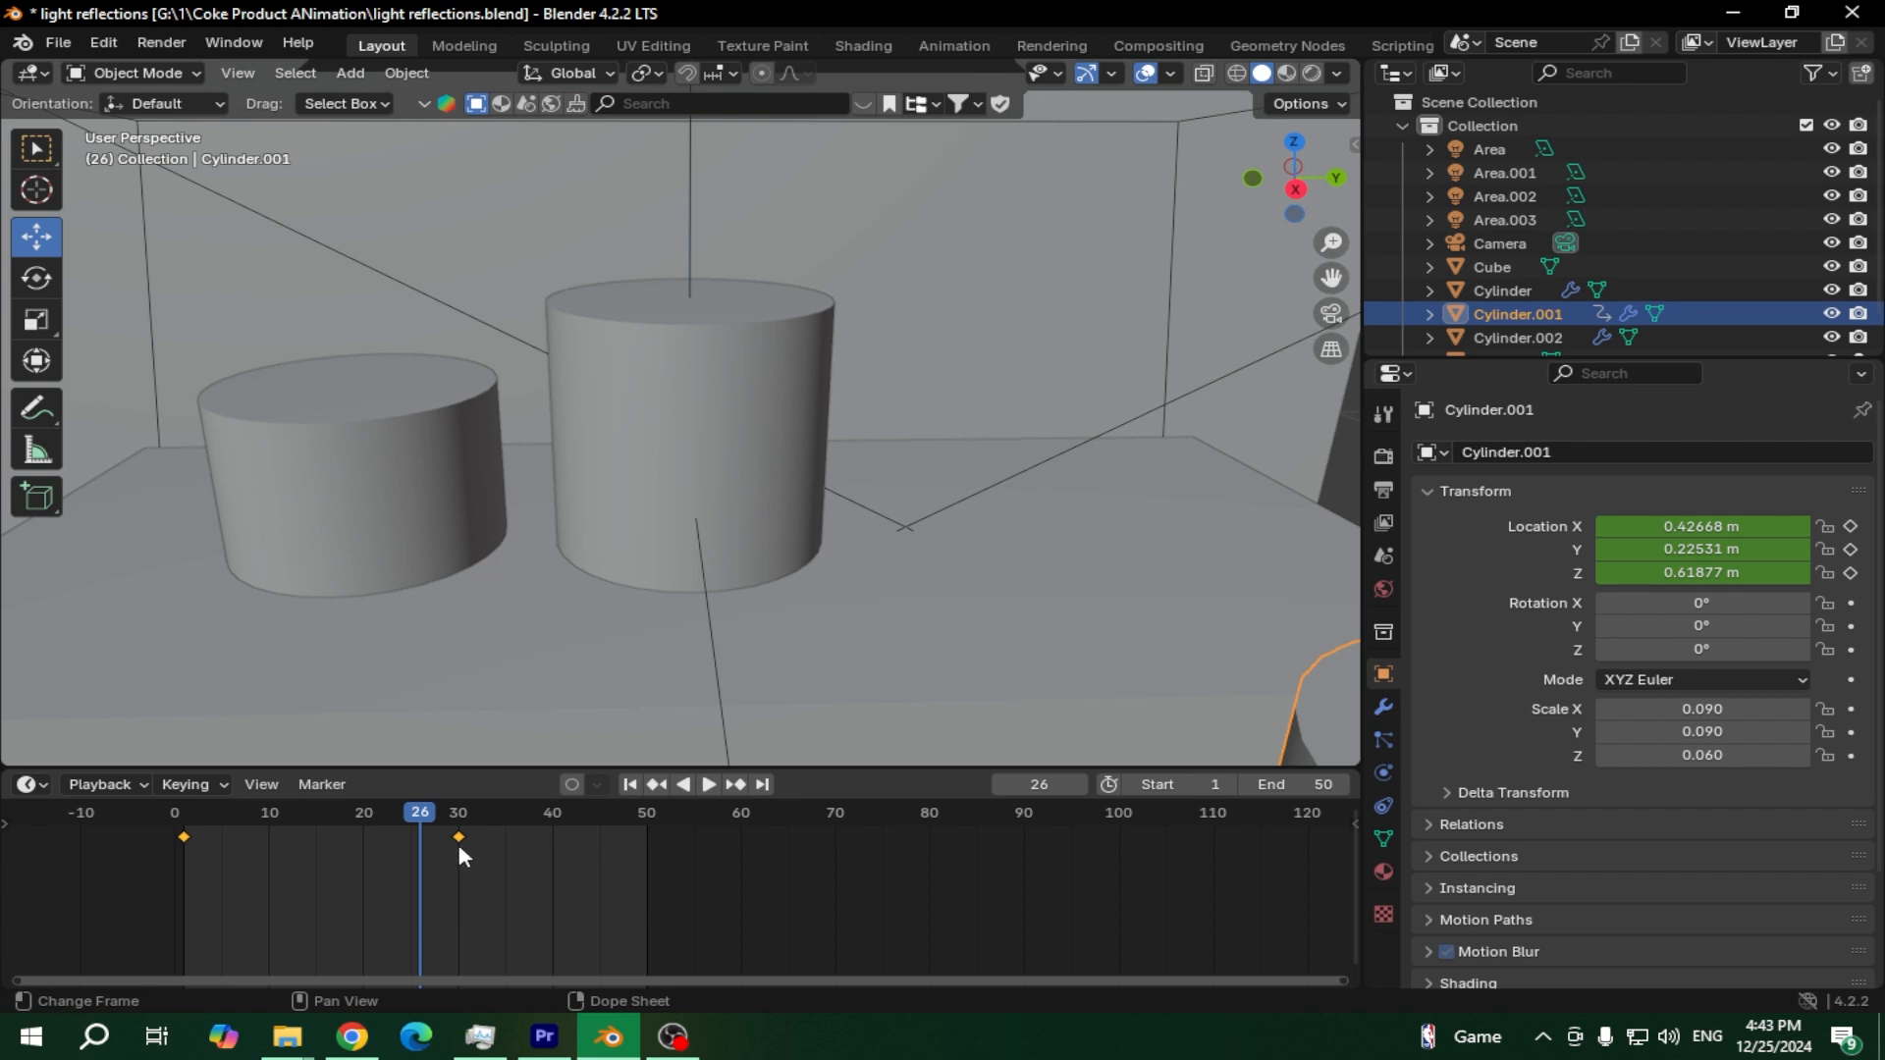
click(735, 785)
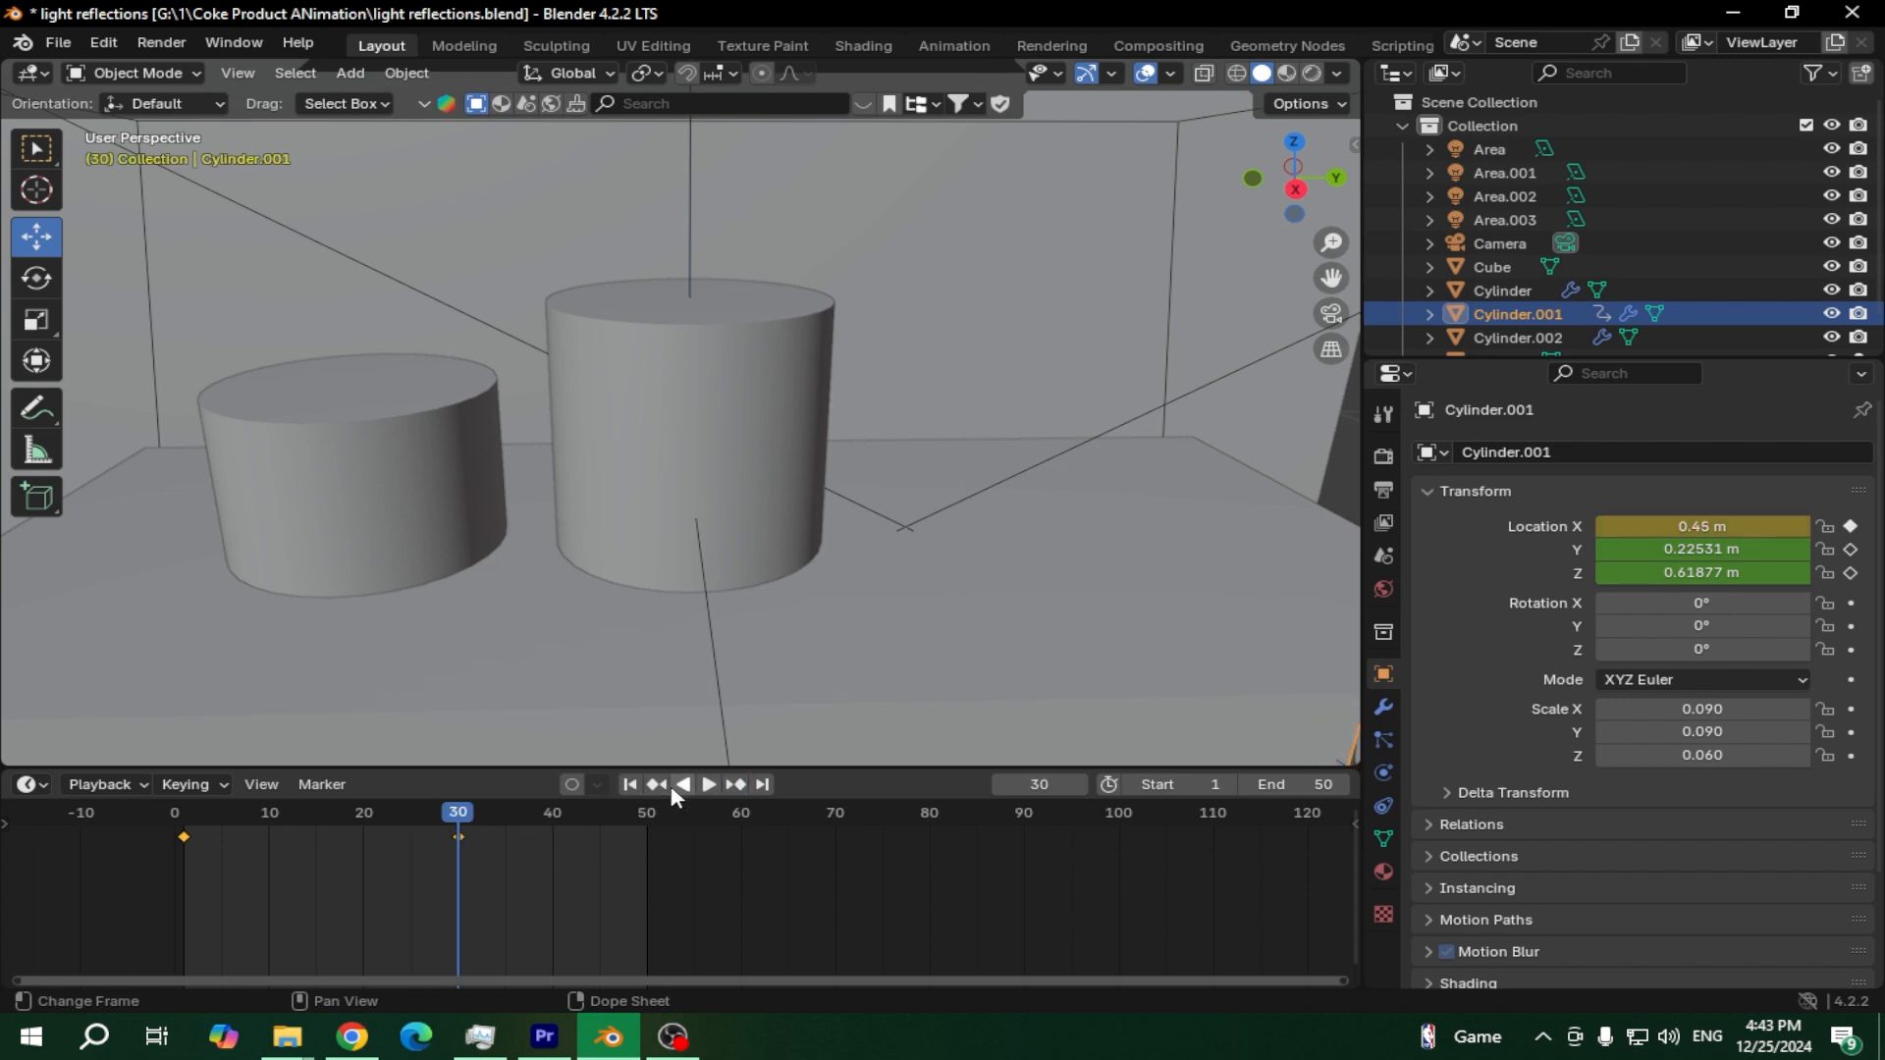
click(657, 784)
click(736, 786)
click(1851, 527)
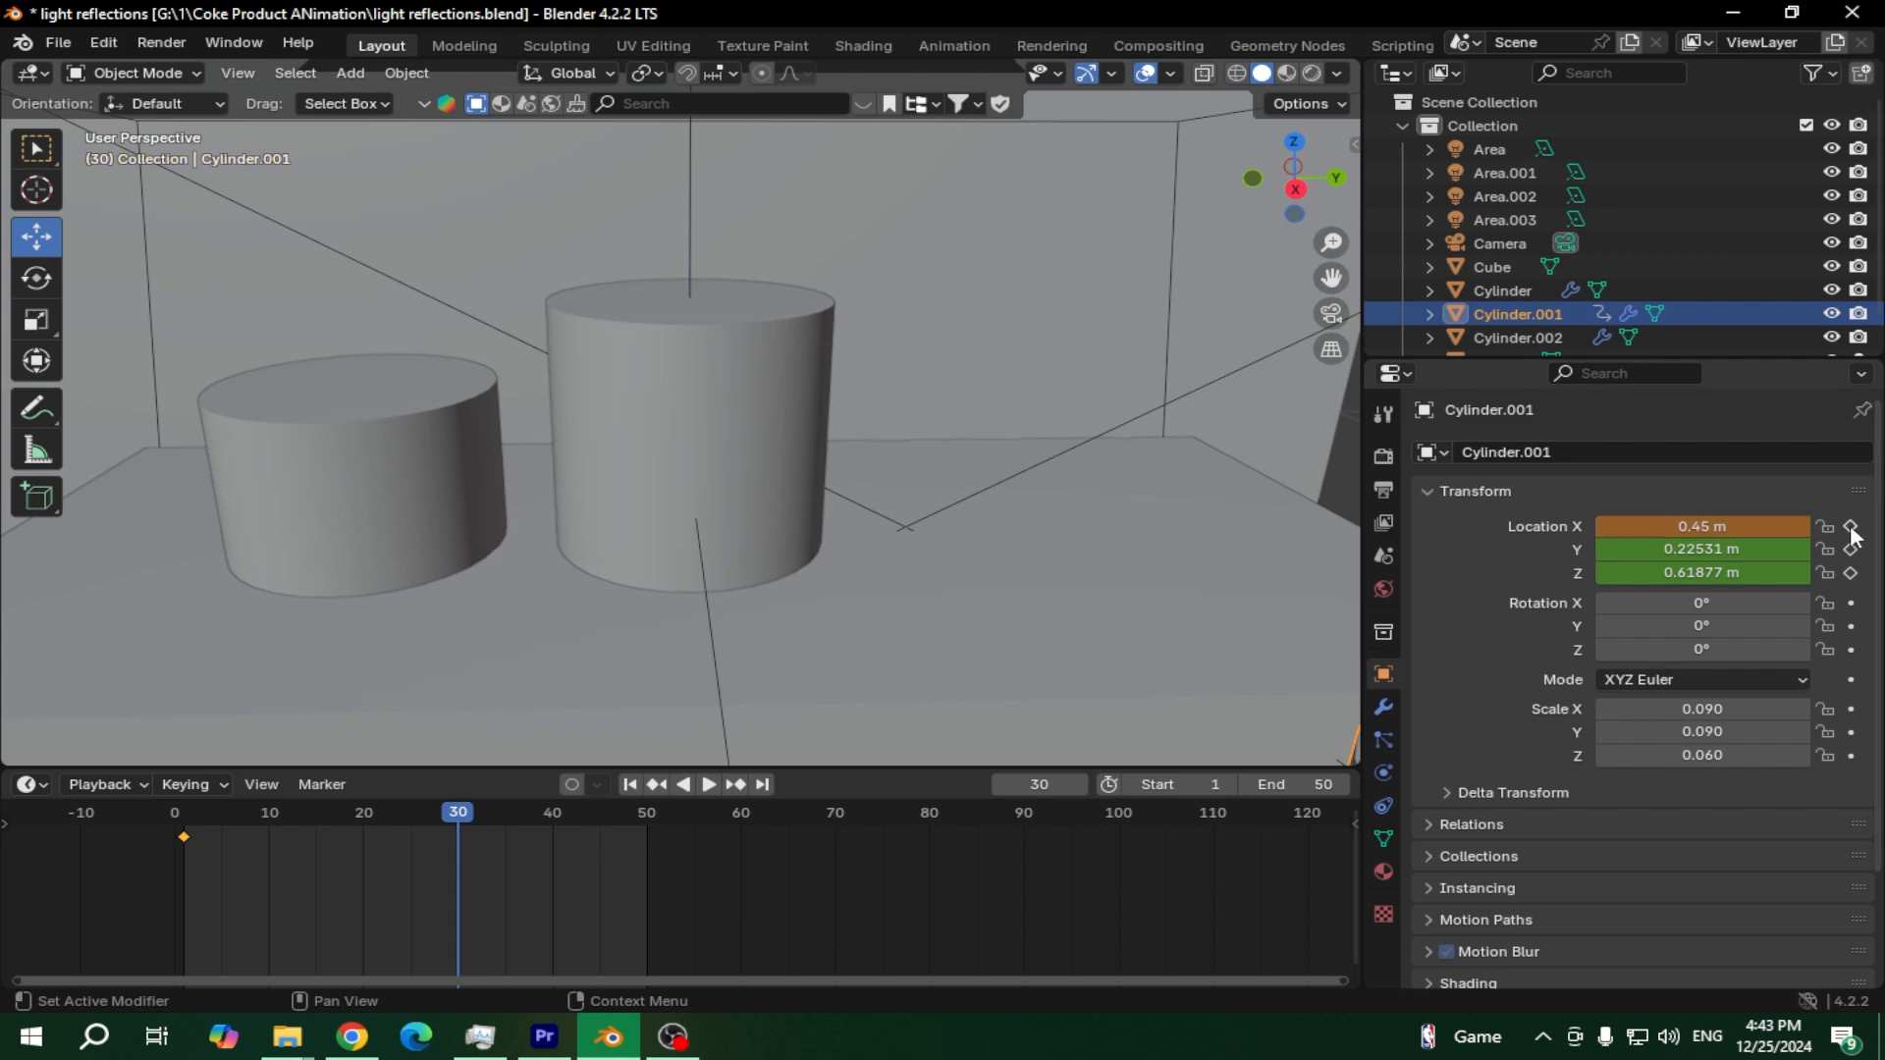
At frame 10, raise the selected cylinder to a Z location of 0.84877 m and keyframe its X, Y and Z location
drag(527, 805, 270, 817)
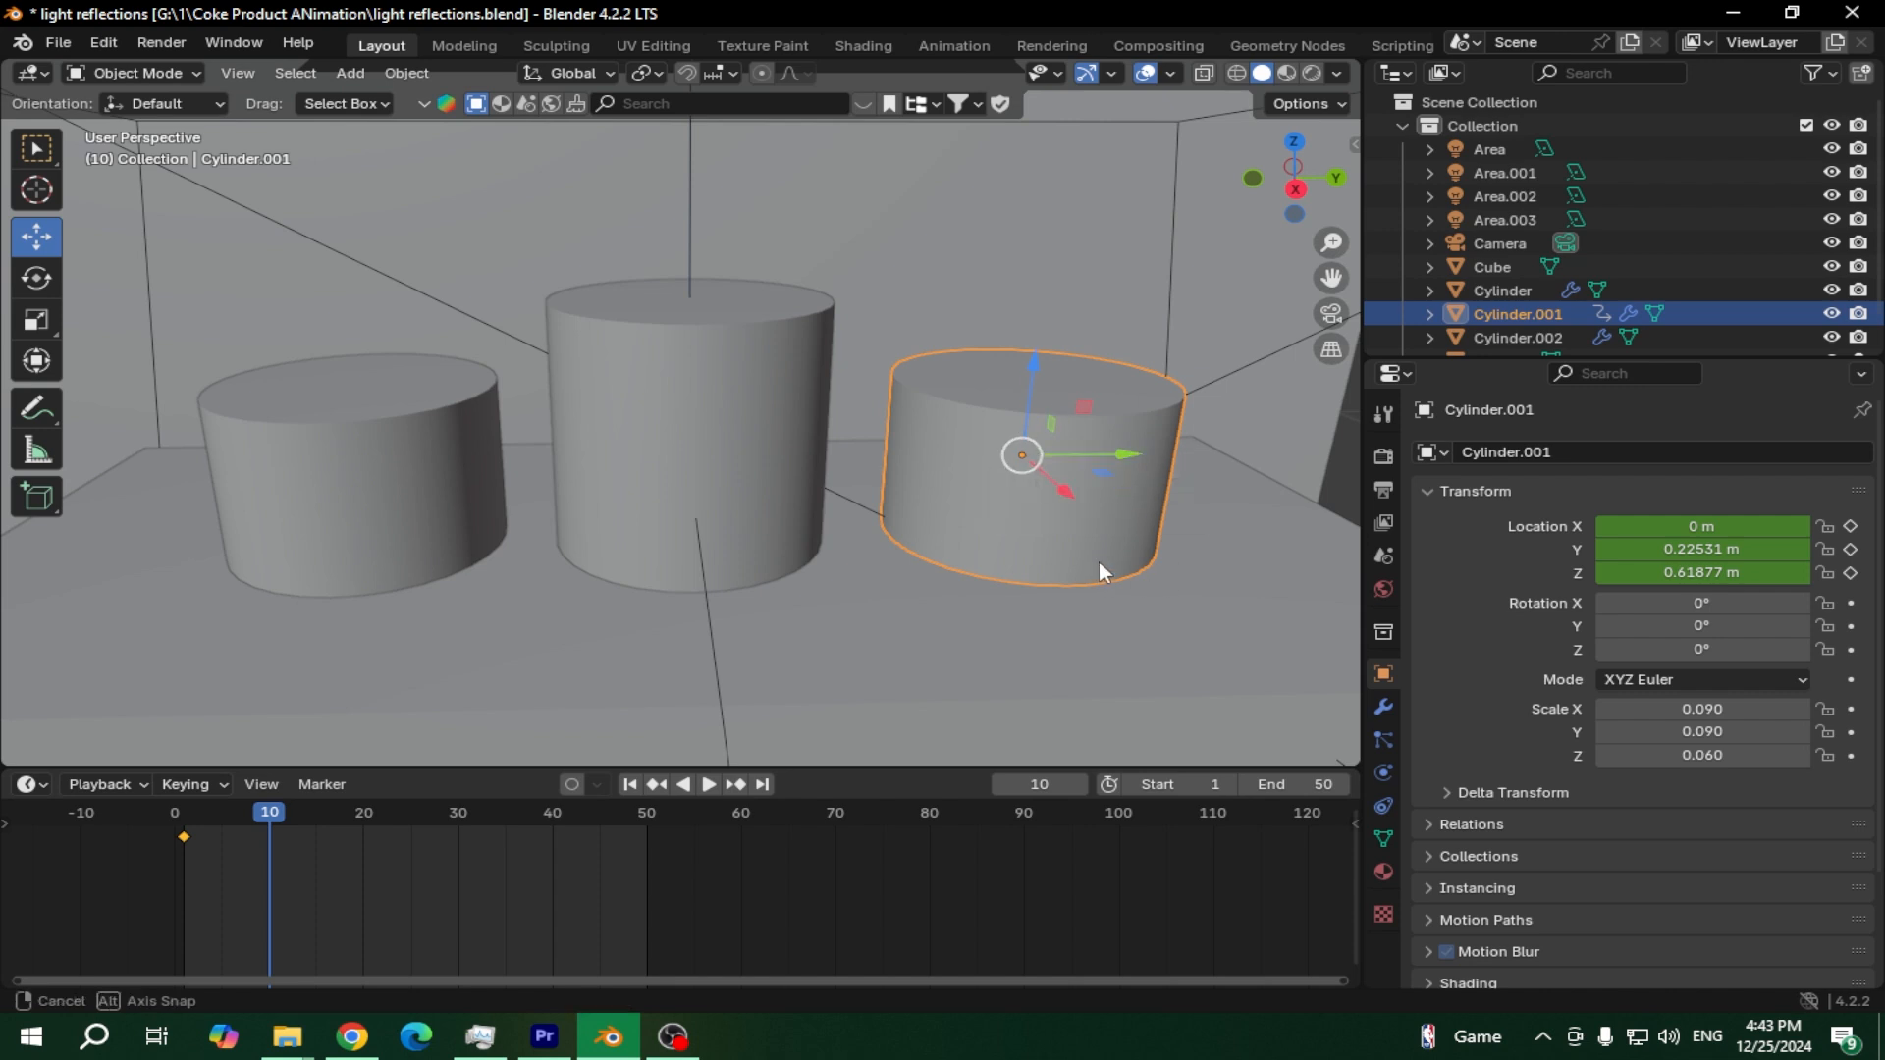
middle_drag(1098, 559, 1093, 522)
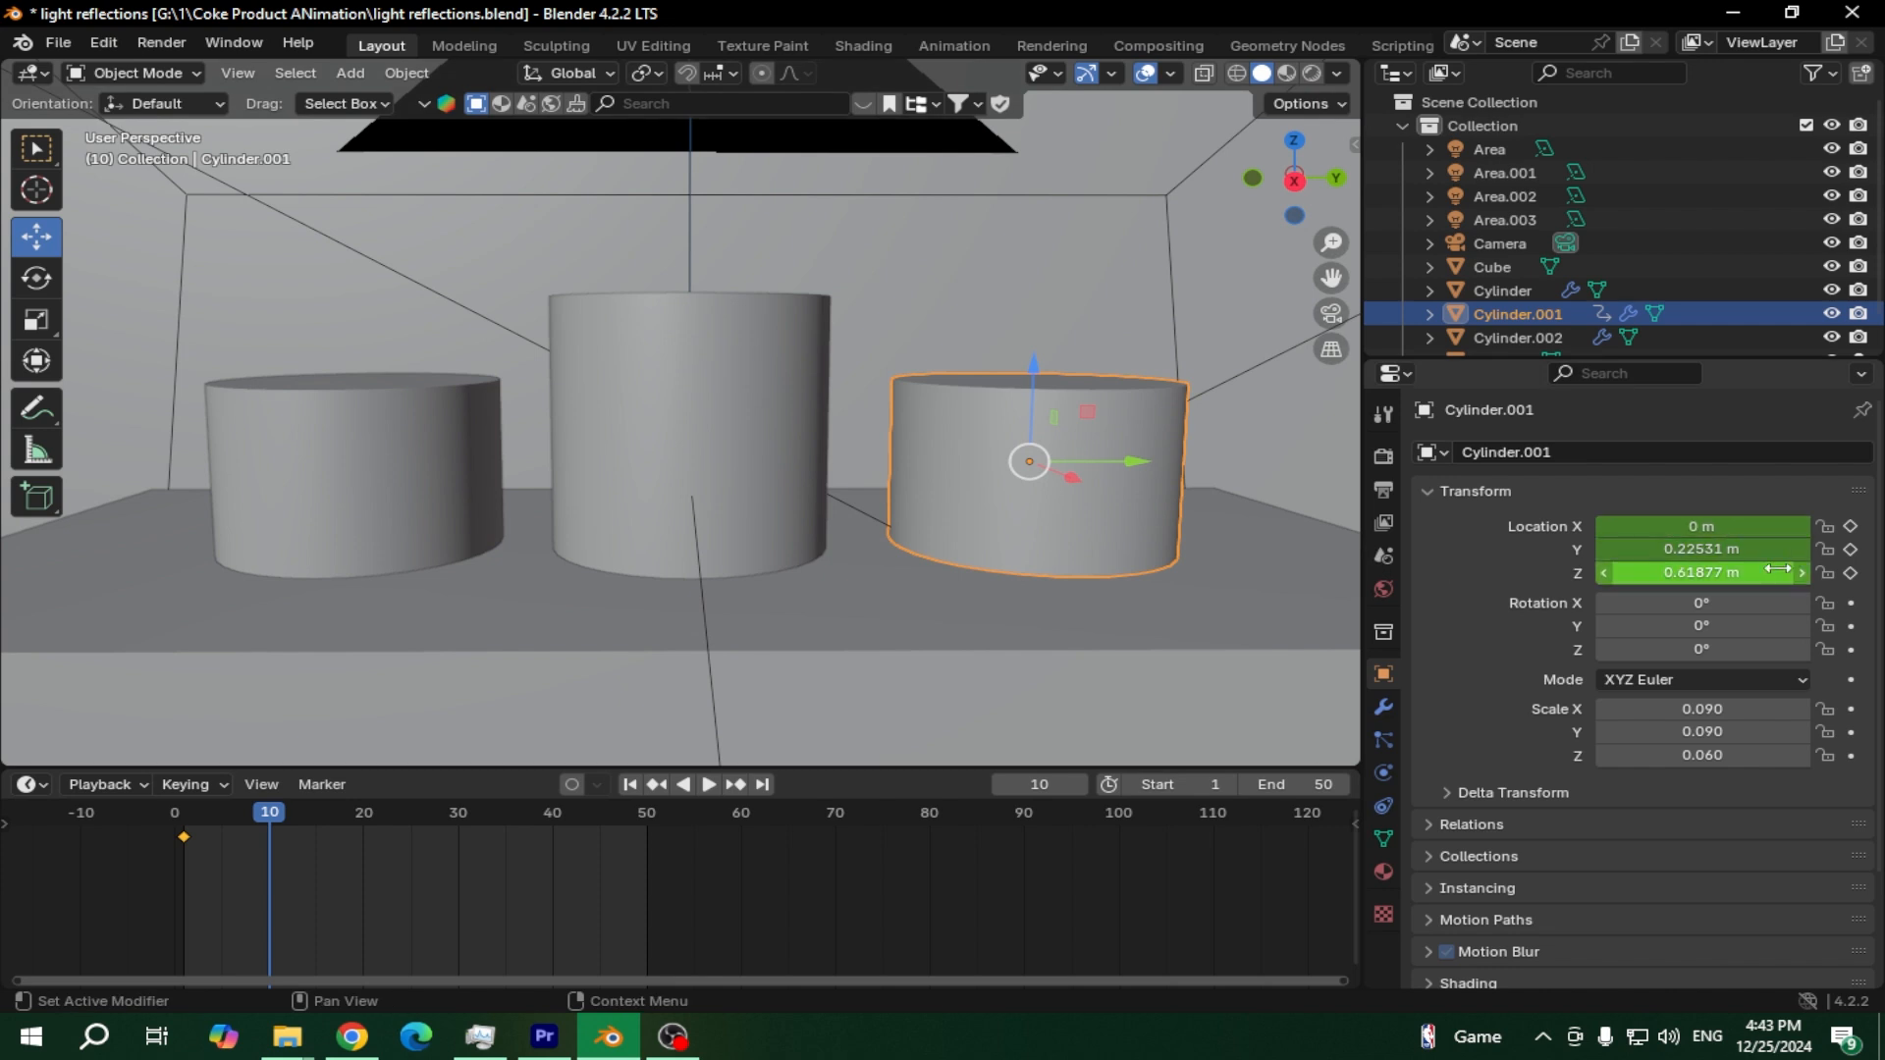
mouse_move(1754, 574)
mouse_down()
mouse_move(1610, 573)
mouse_move(1747, 572)
mouse_up()
right_click(1610, 573)
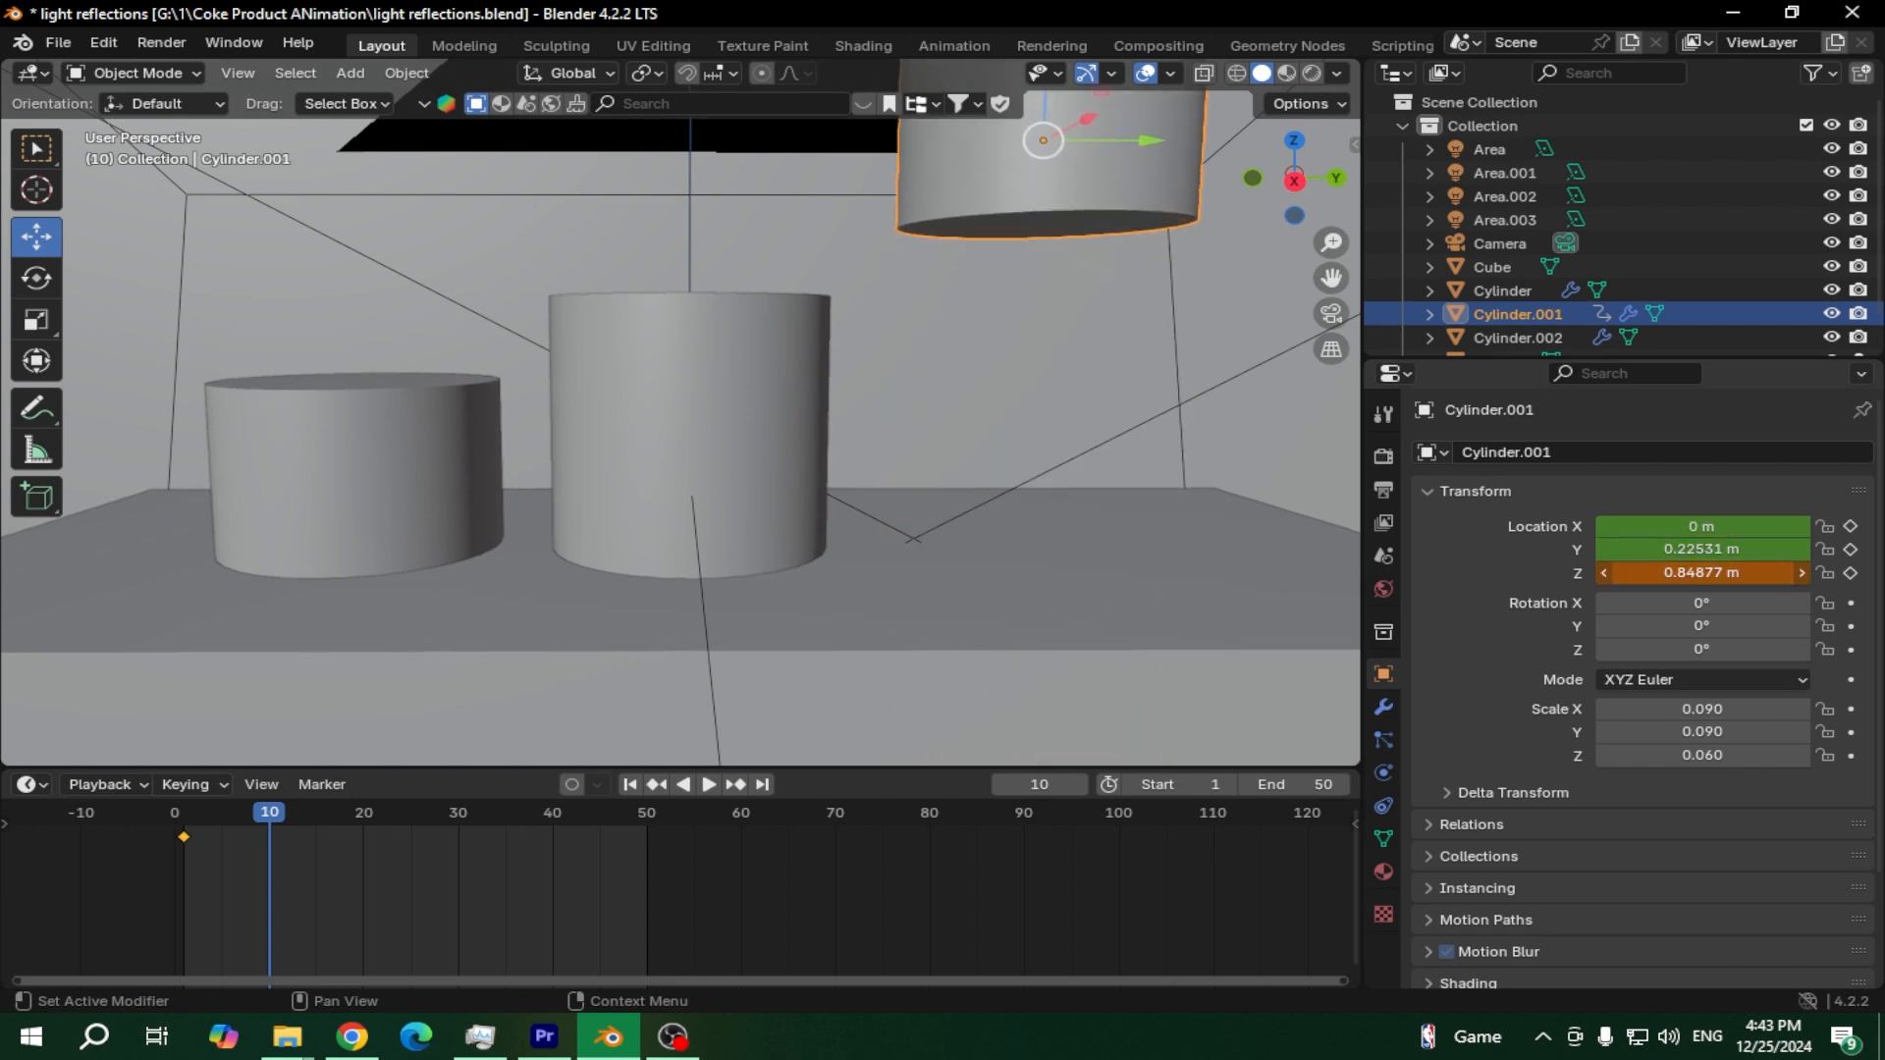
click(1850, 572)
click(1851, 548)
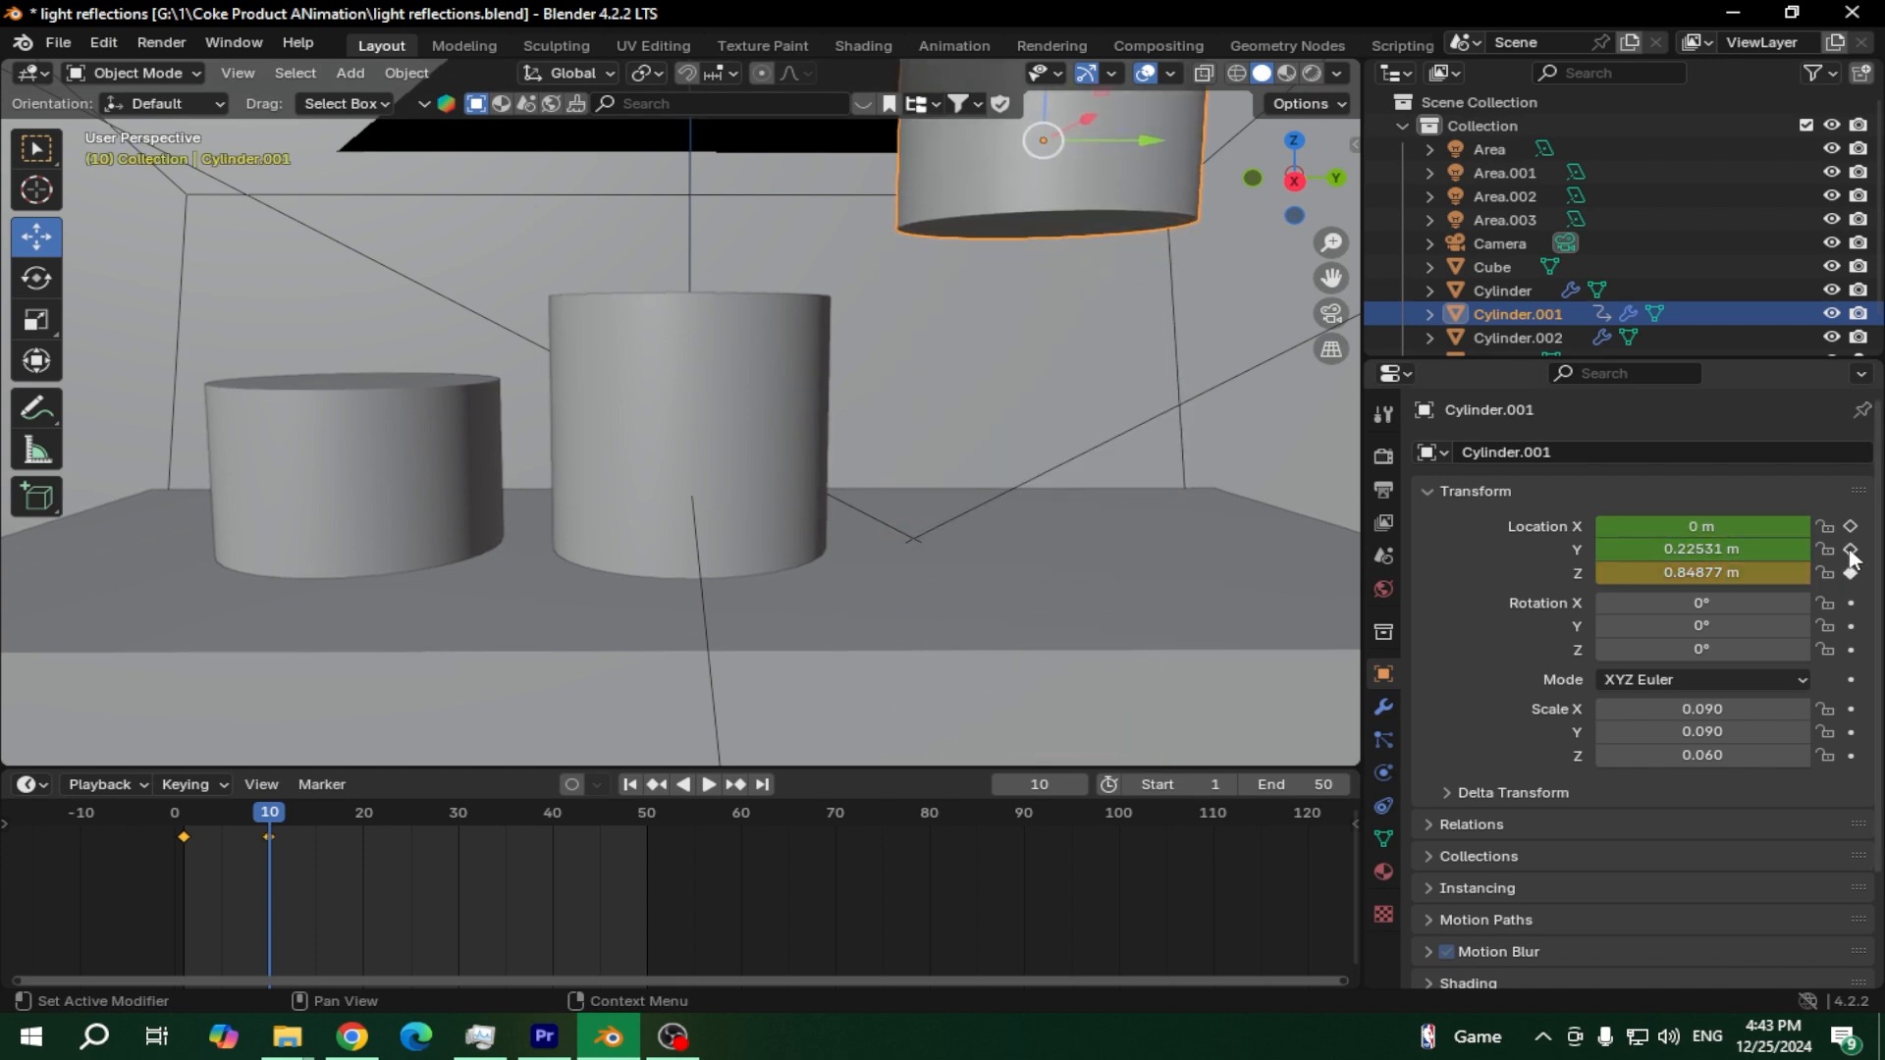
click(1850, 526)
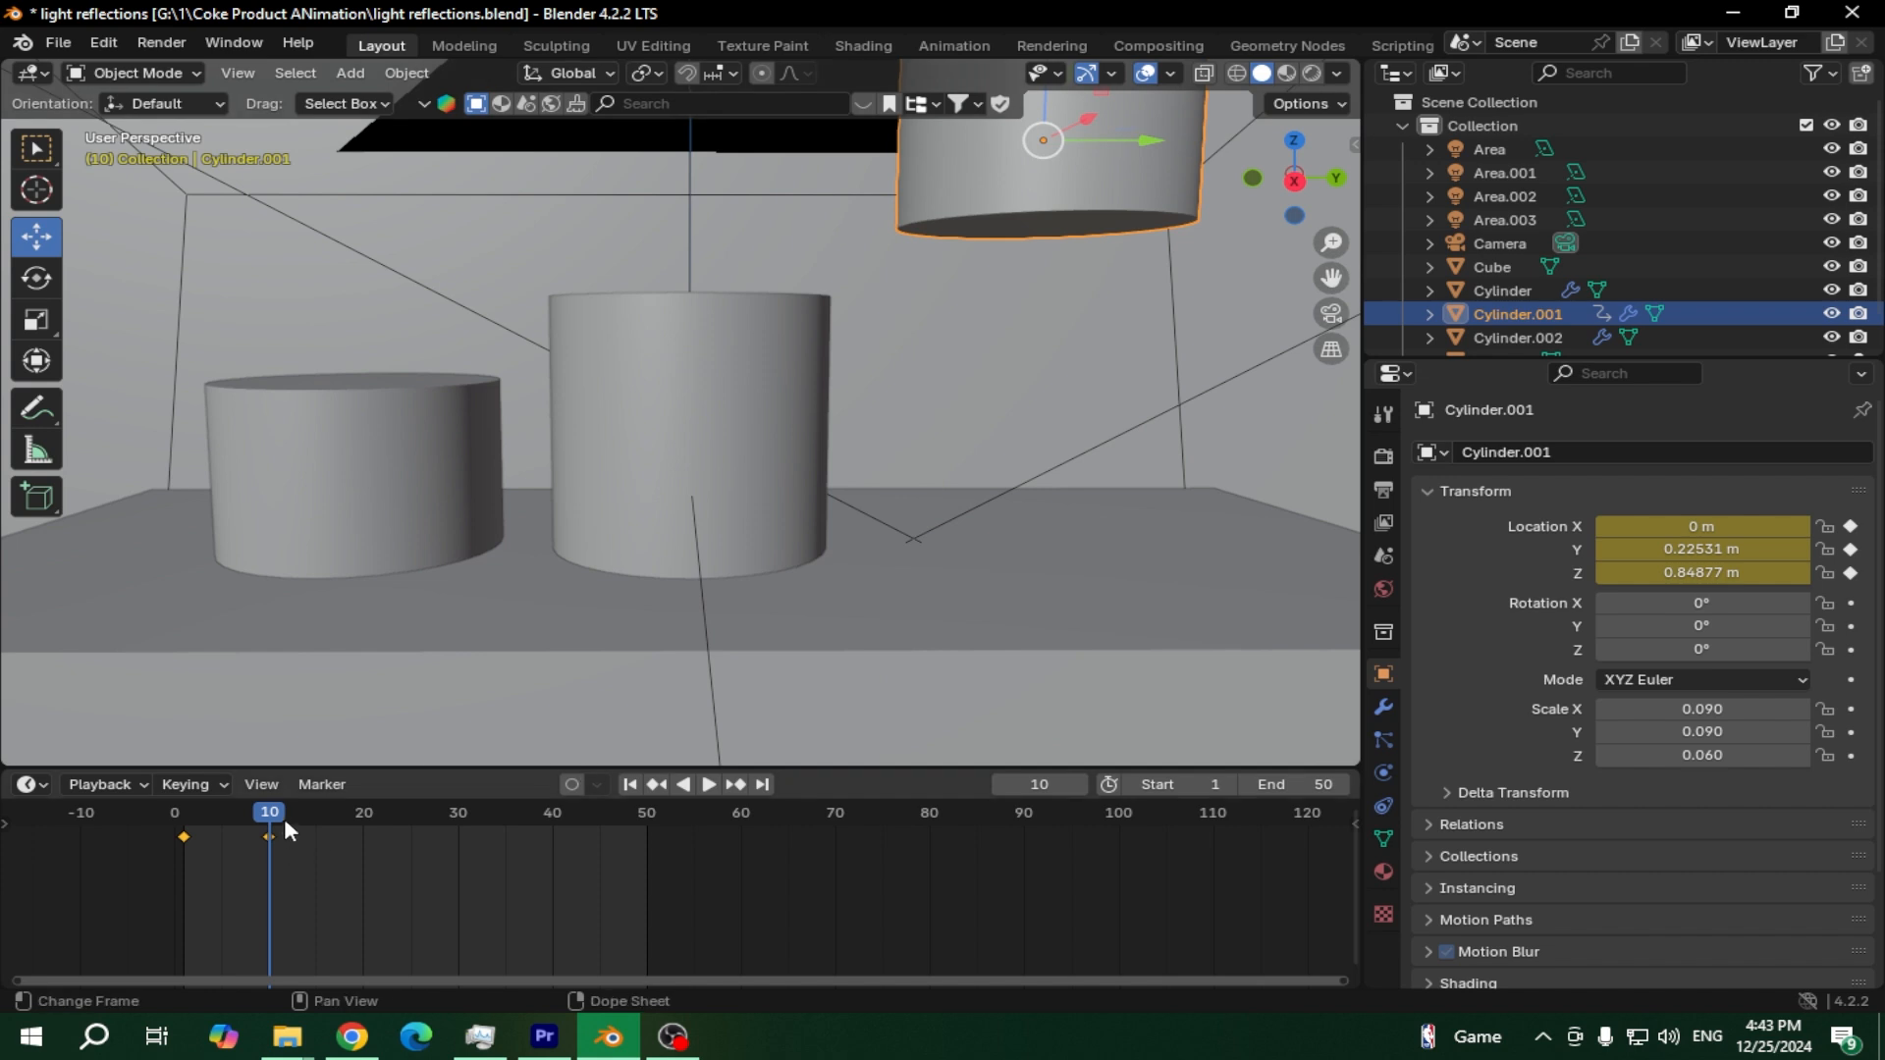
Scrub between frames 1 and 10 to examine the cylinder's rising motion, ending on frame 10
key(space)
drag(269, 815, 249, 815)
drag(212, 819, 271, 811)
Keyframe the tall middle cylinder's X, Y and Z location at frame 10
click(698, 433)
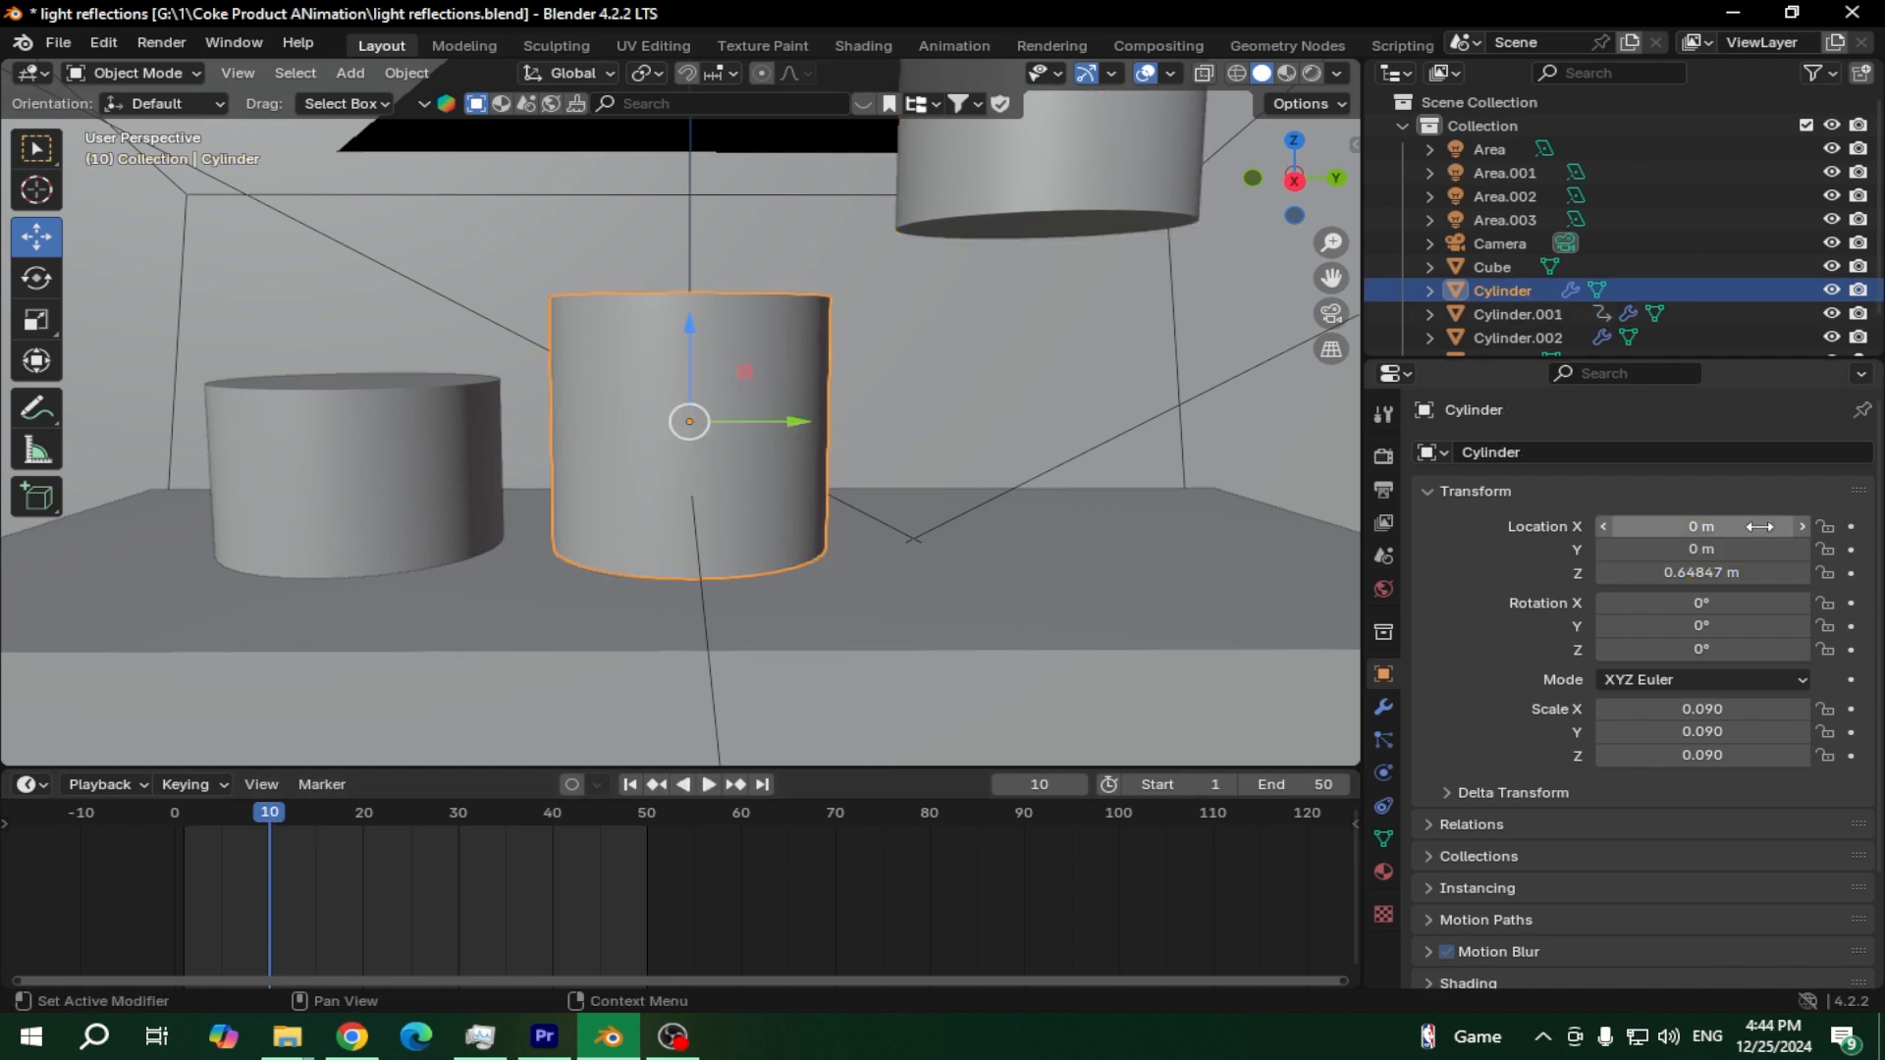
click(1851, 526)
click(1851, 550)
click(1851, 573)
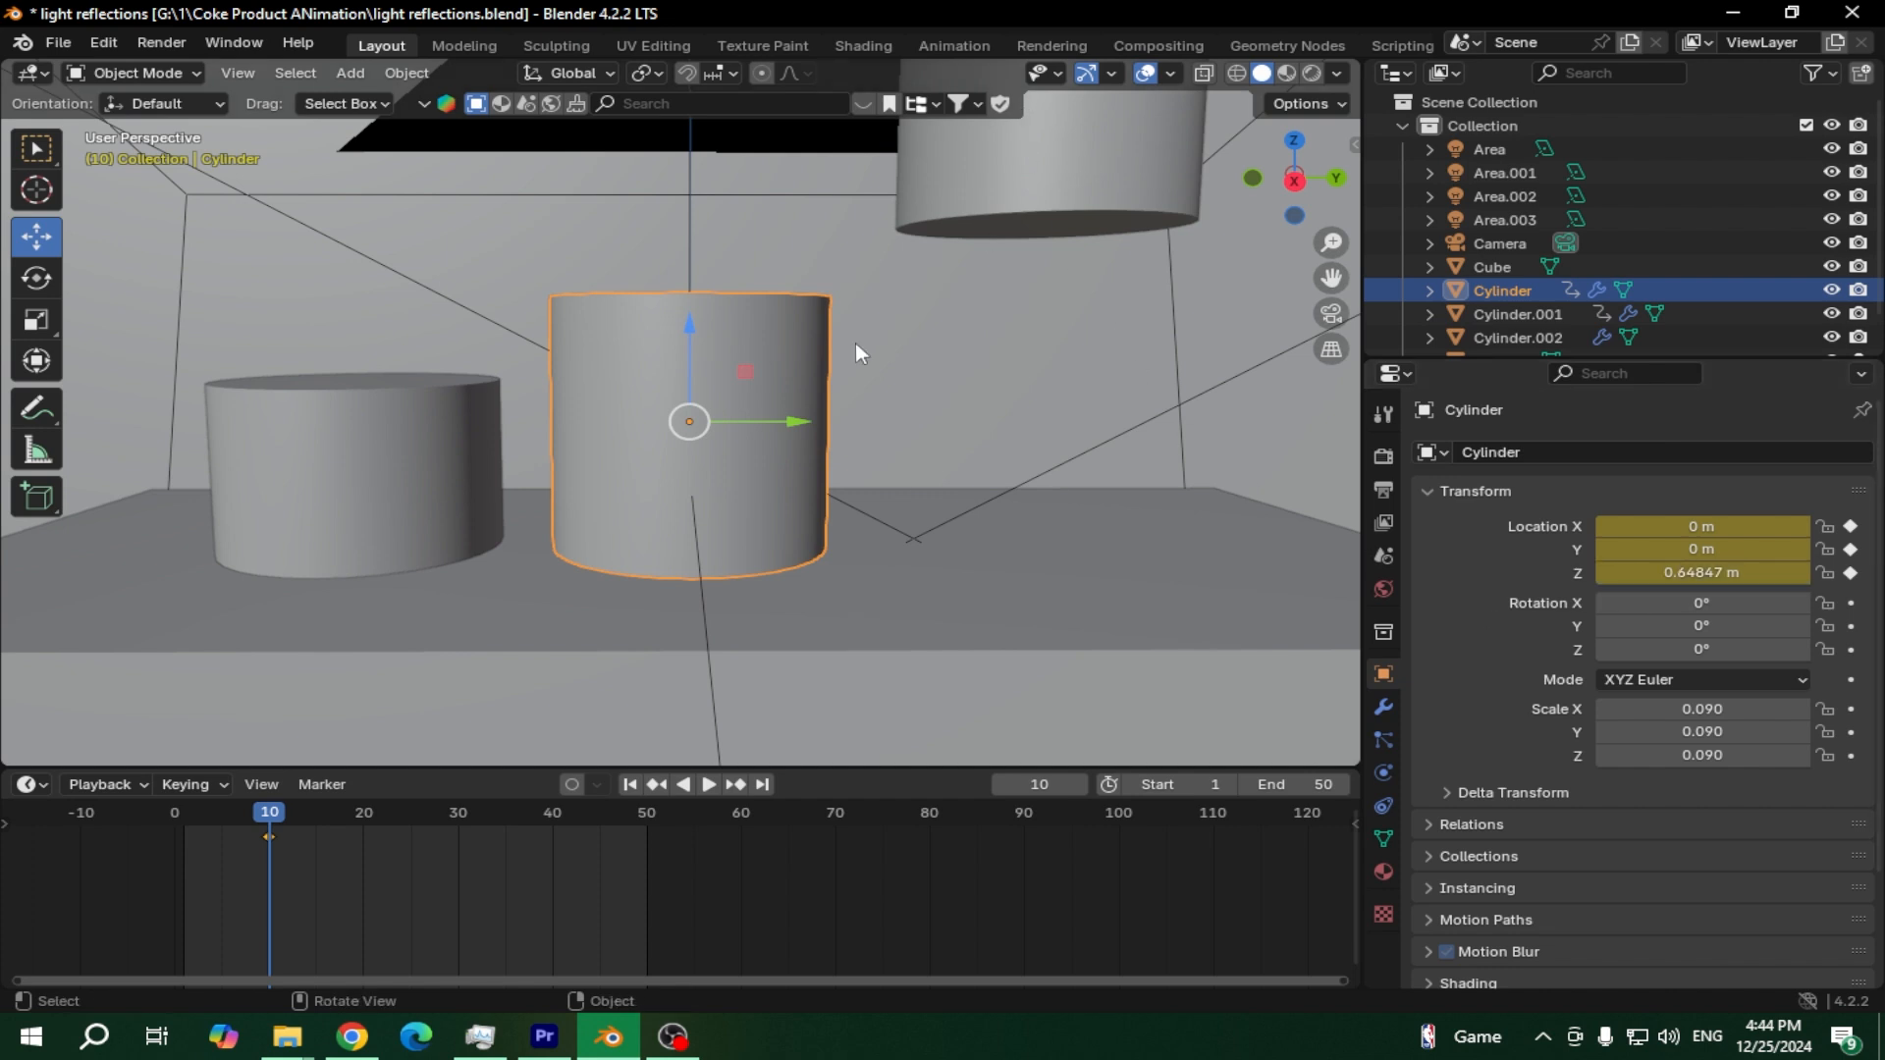
Compare the raised cylinder's location, reselect the tall middle cylinder and go to frame 20
click(1057, 177)
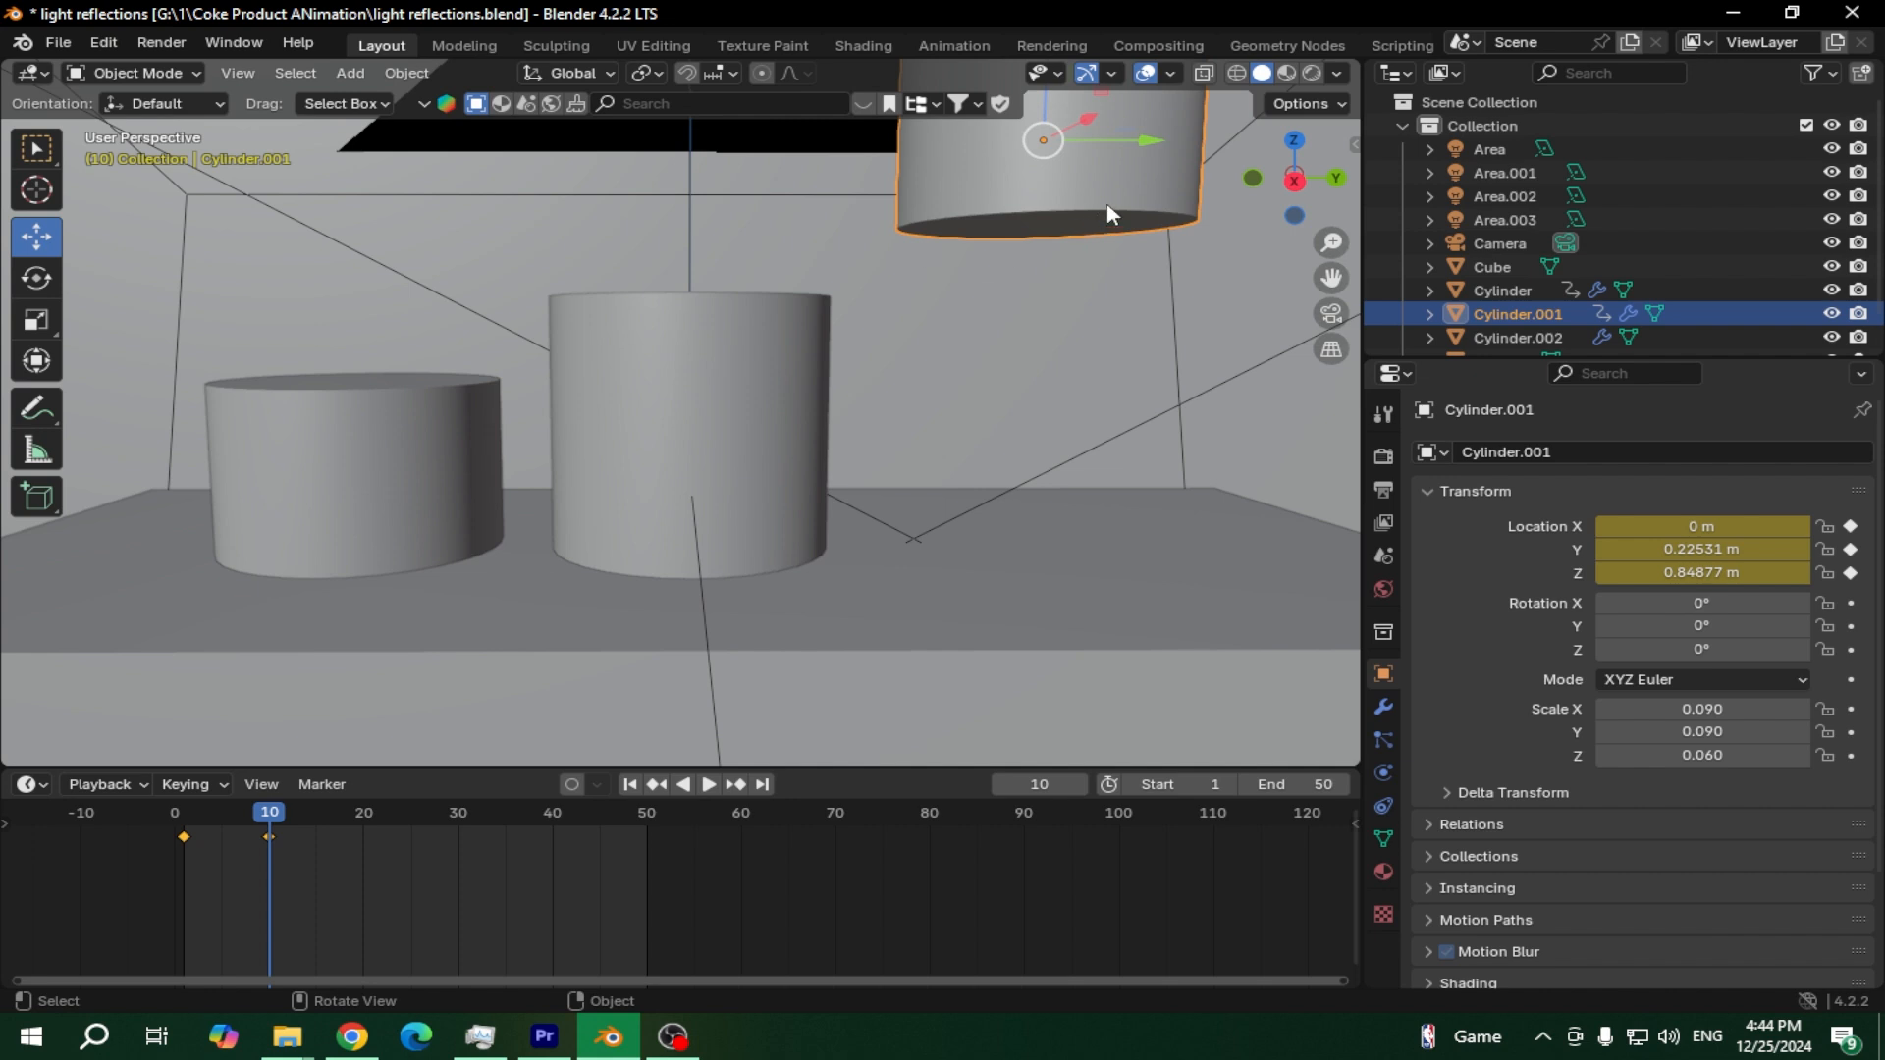
click(703, 416)
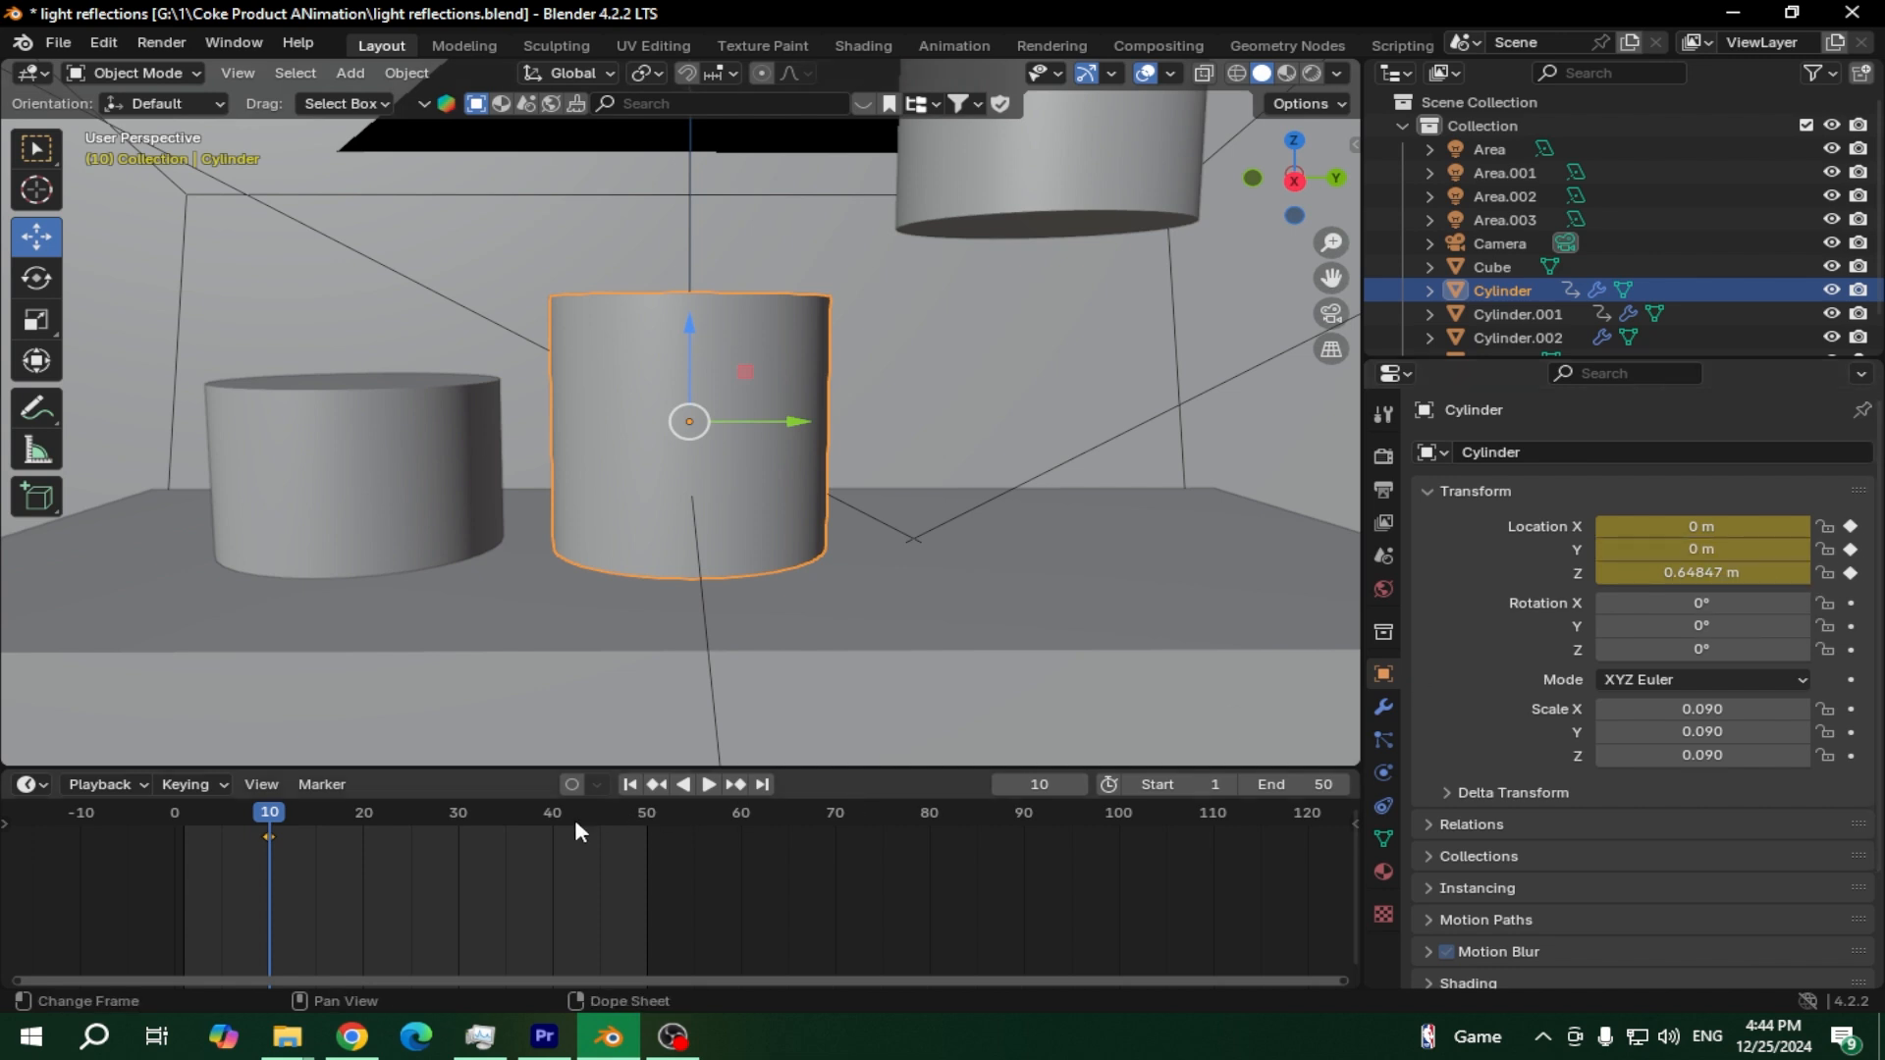
click(363, 822)
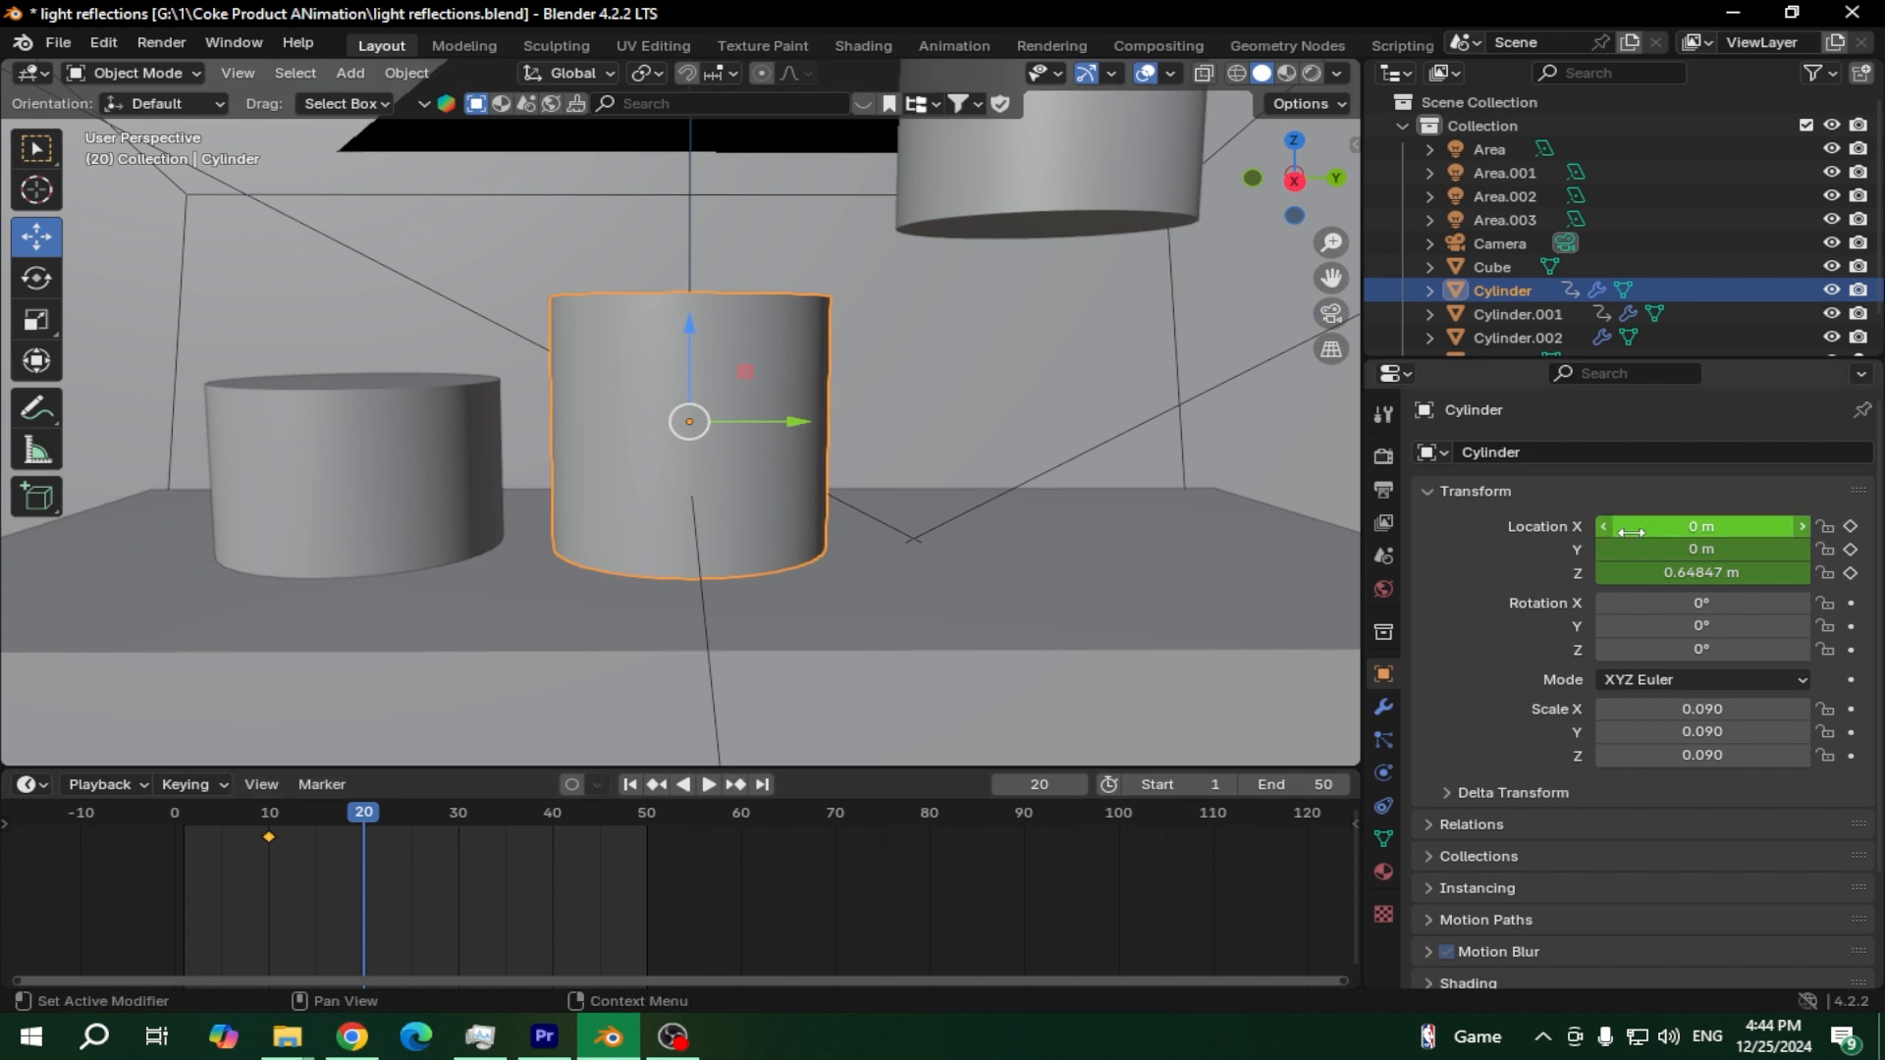
click(1701, 526)
text(0.24)
key(Return)
key(ctrl+z)
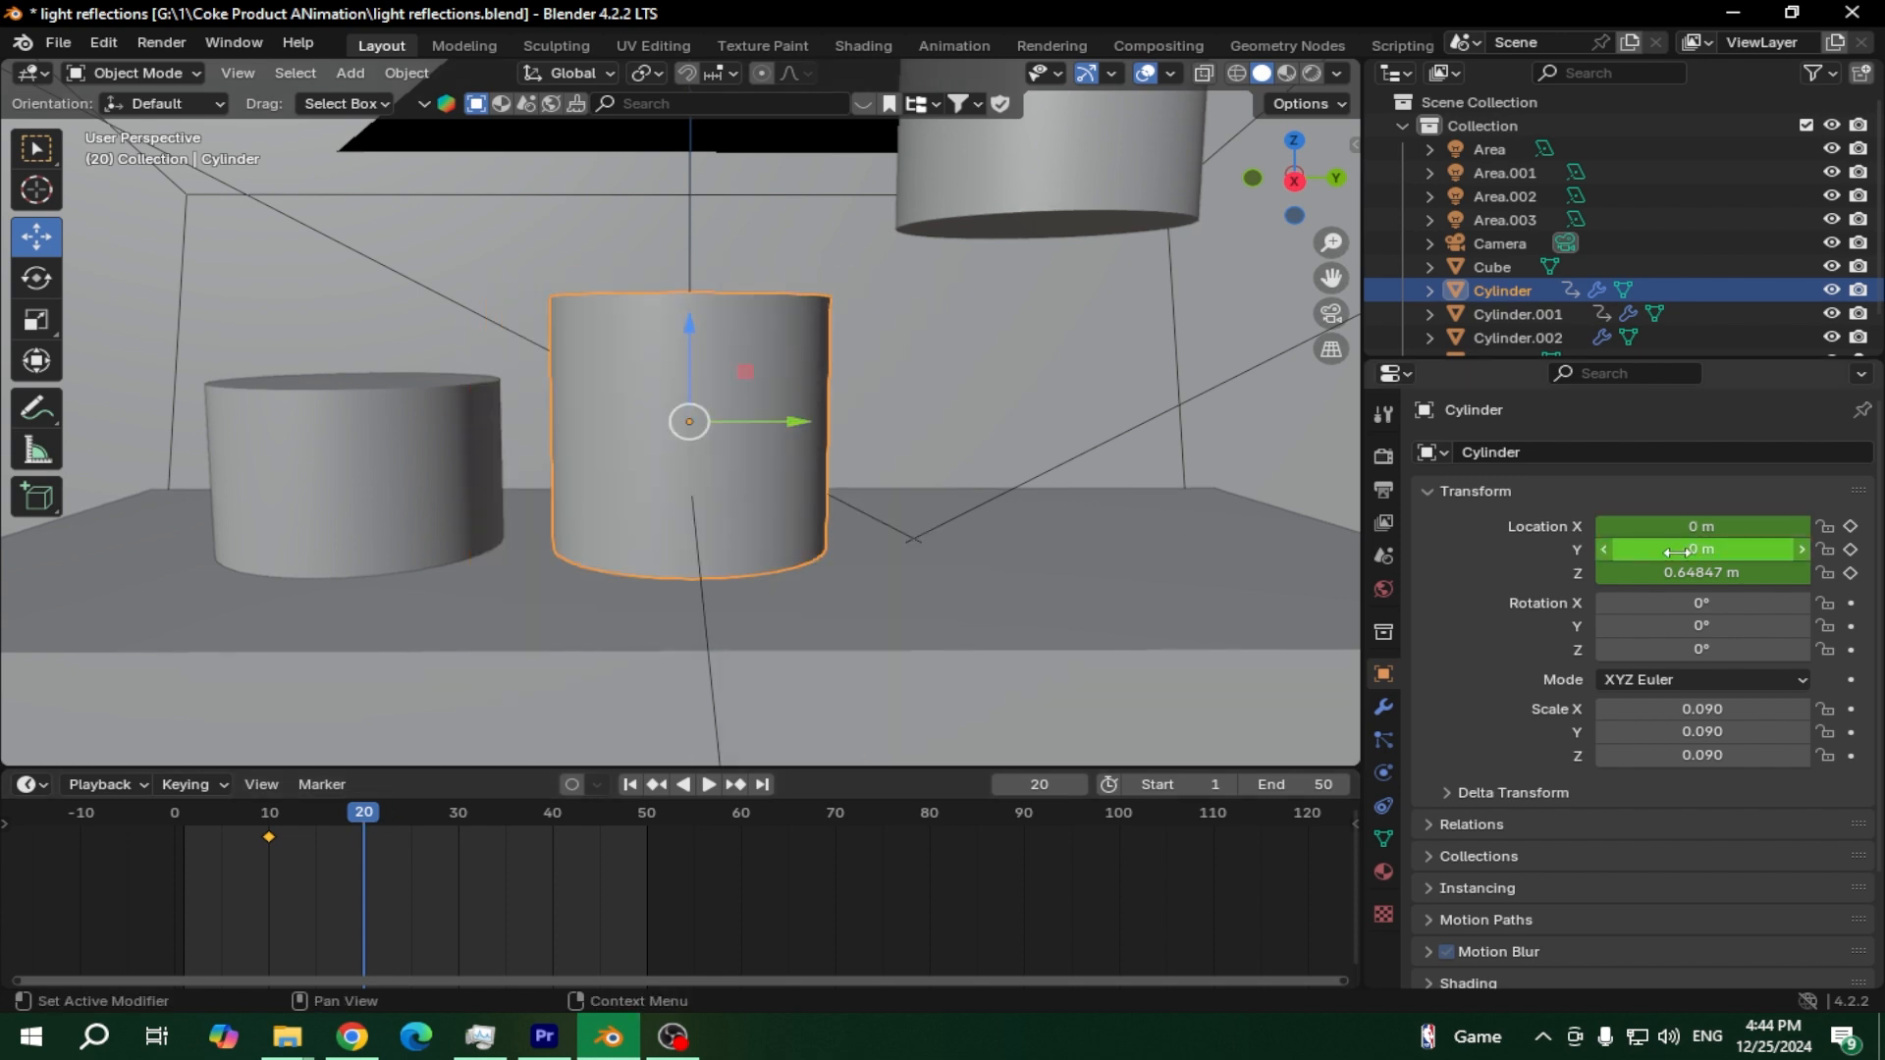
Move the tall cylinder under the raised one by copying the raised cylinder's Y location of 0.22531 m to it
drag(1675, 548, 1718, 549)
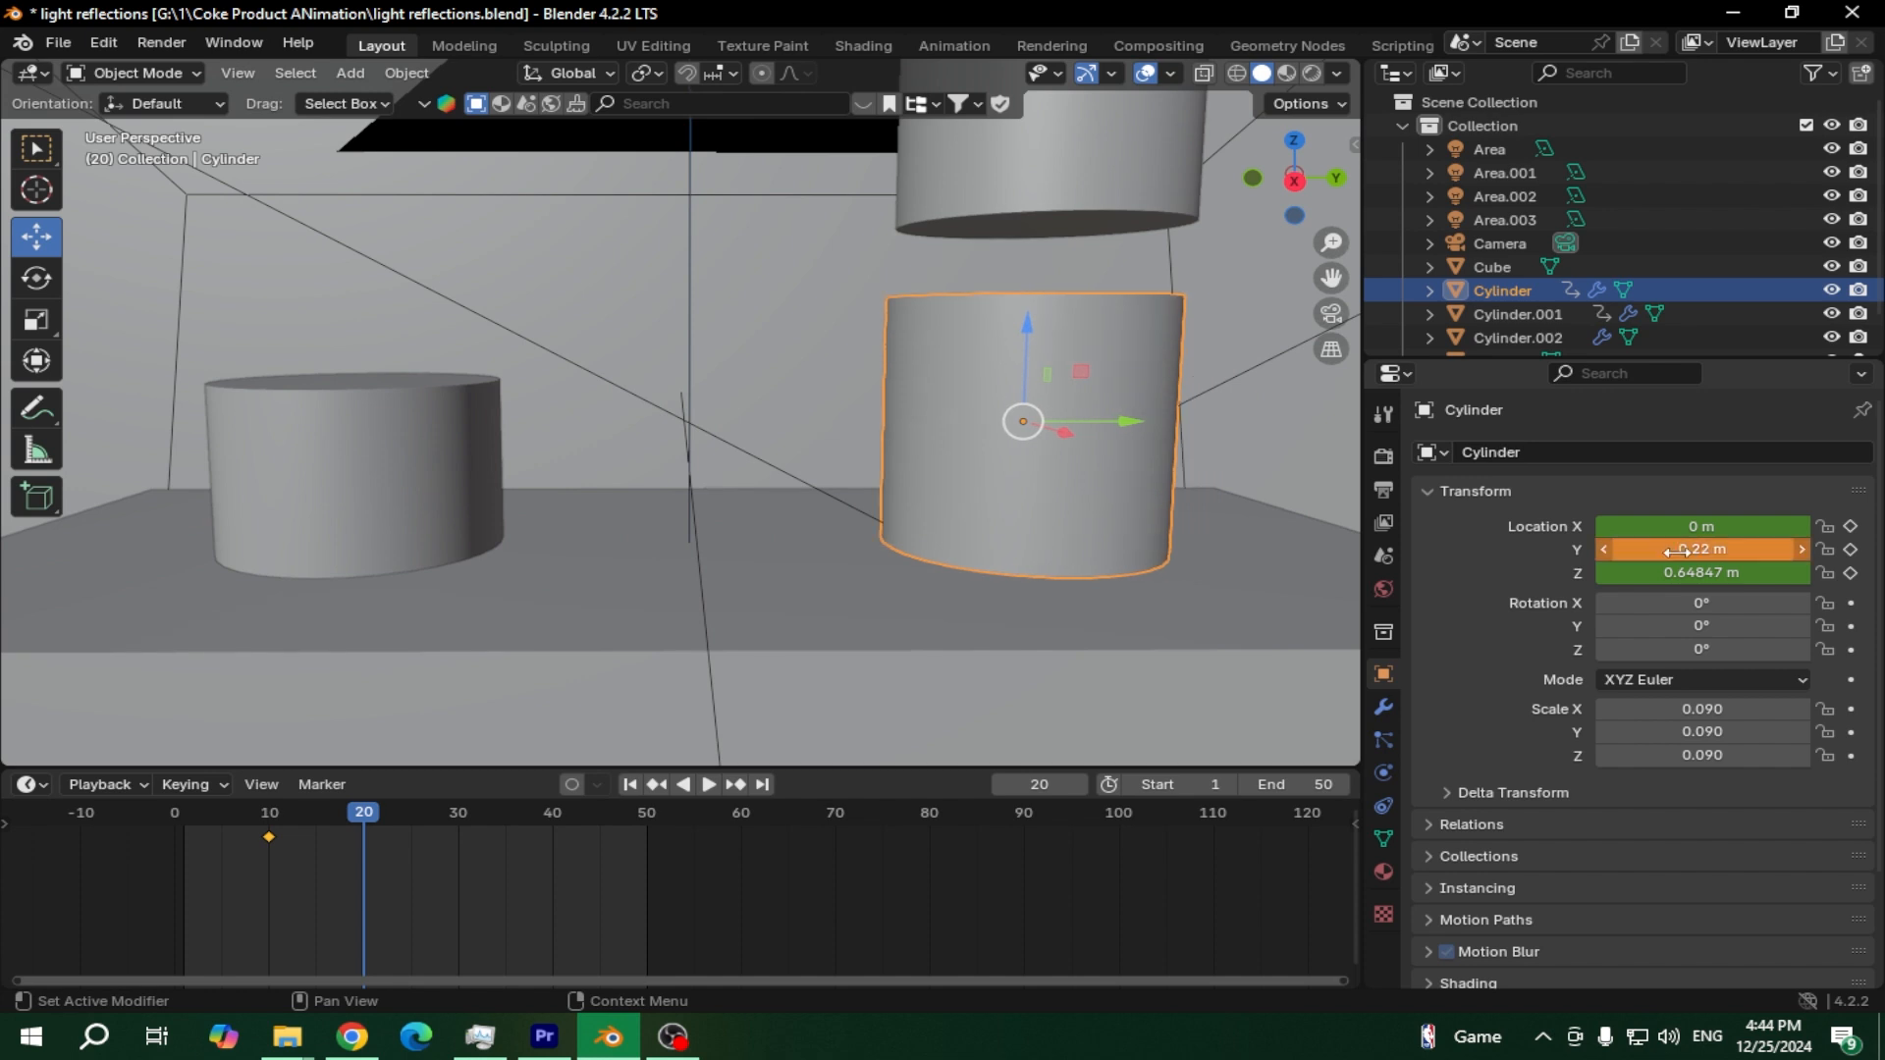
click(1009, 168)
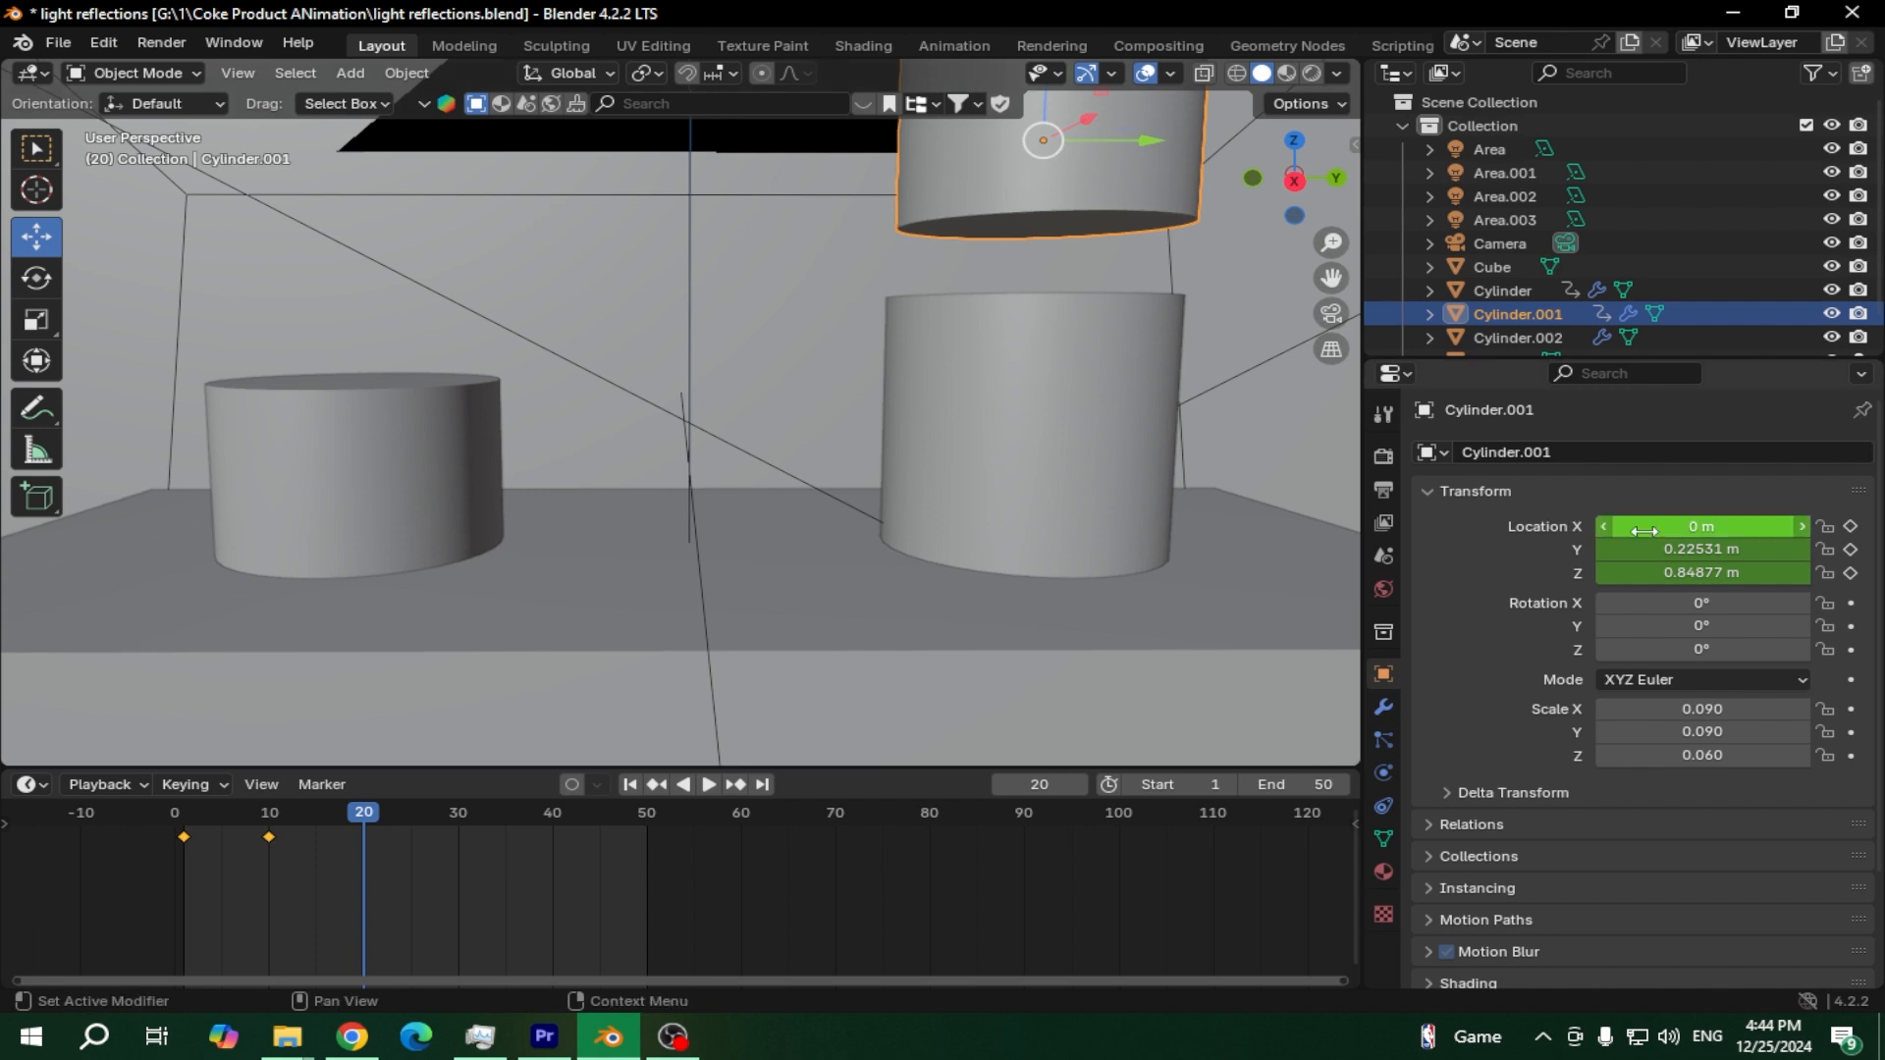
click(1720, 548)
key(ctrl+c)
key(Return)
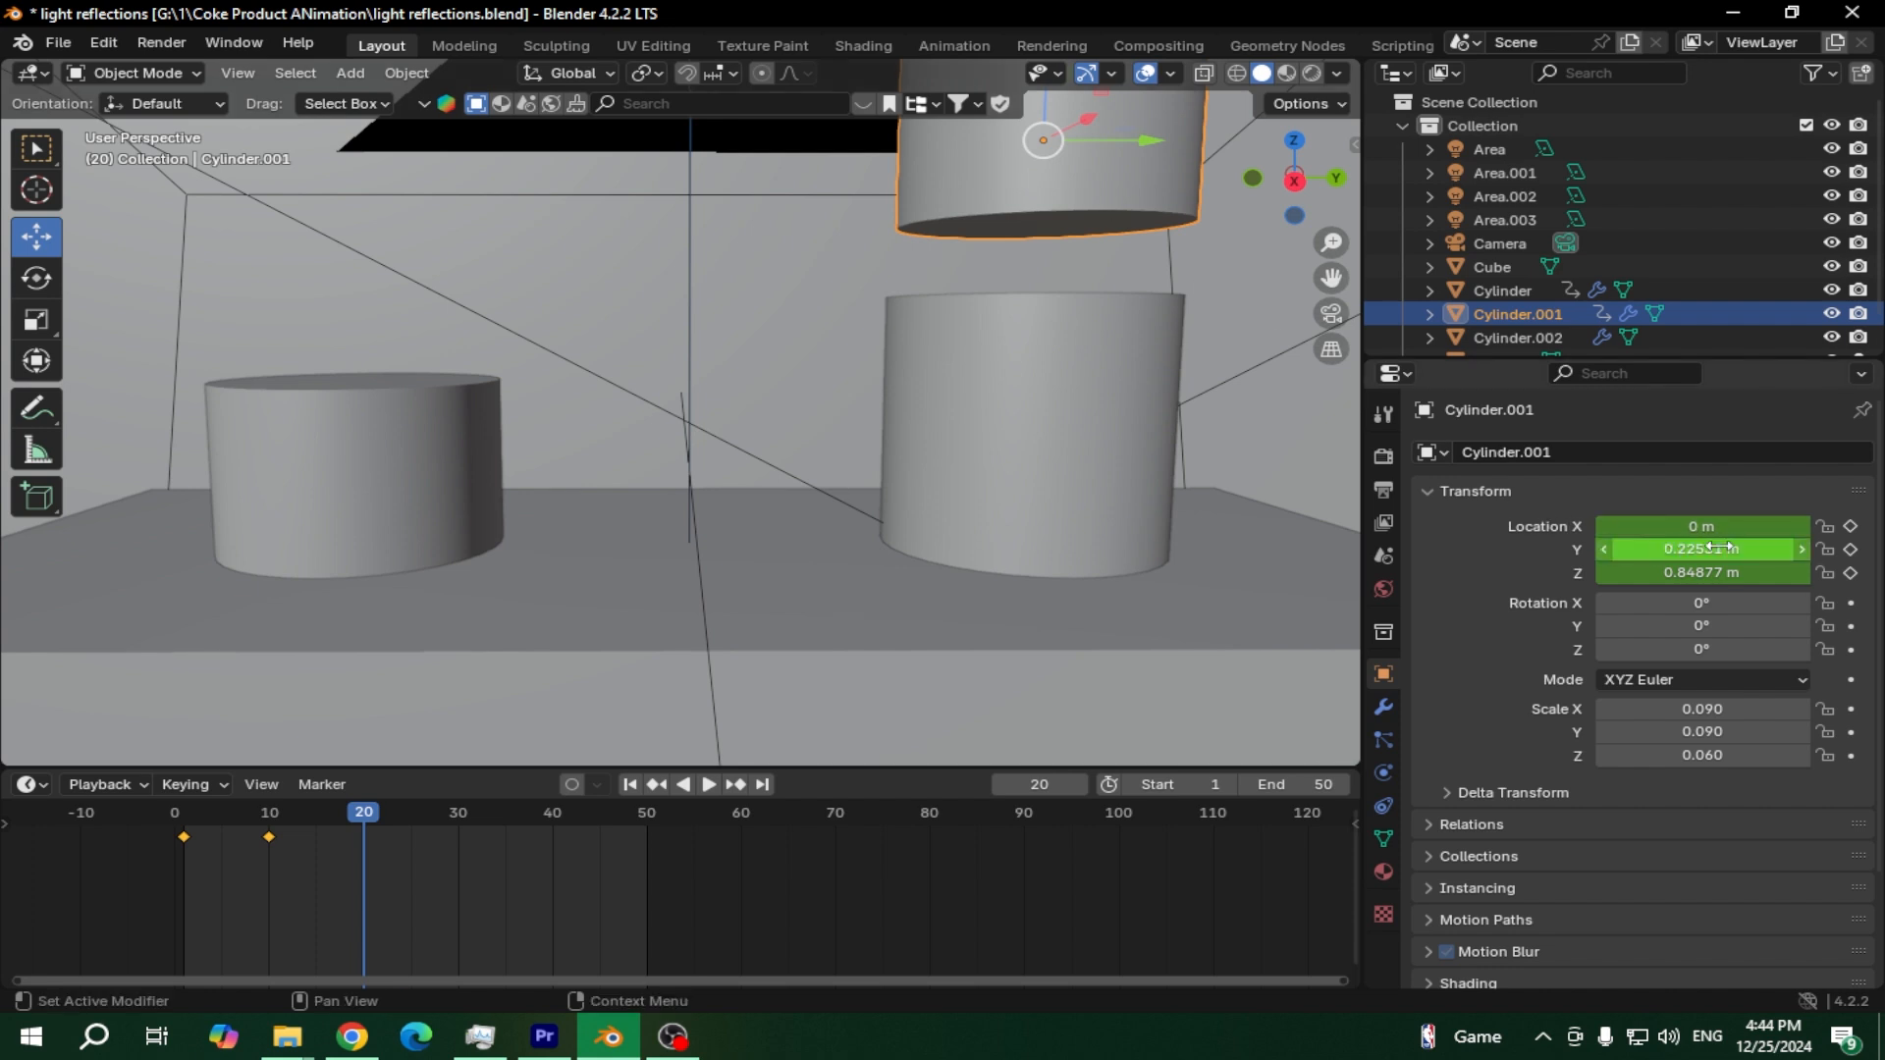
click(1100, 406)
click(1716, 550)
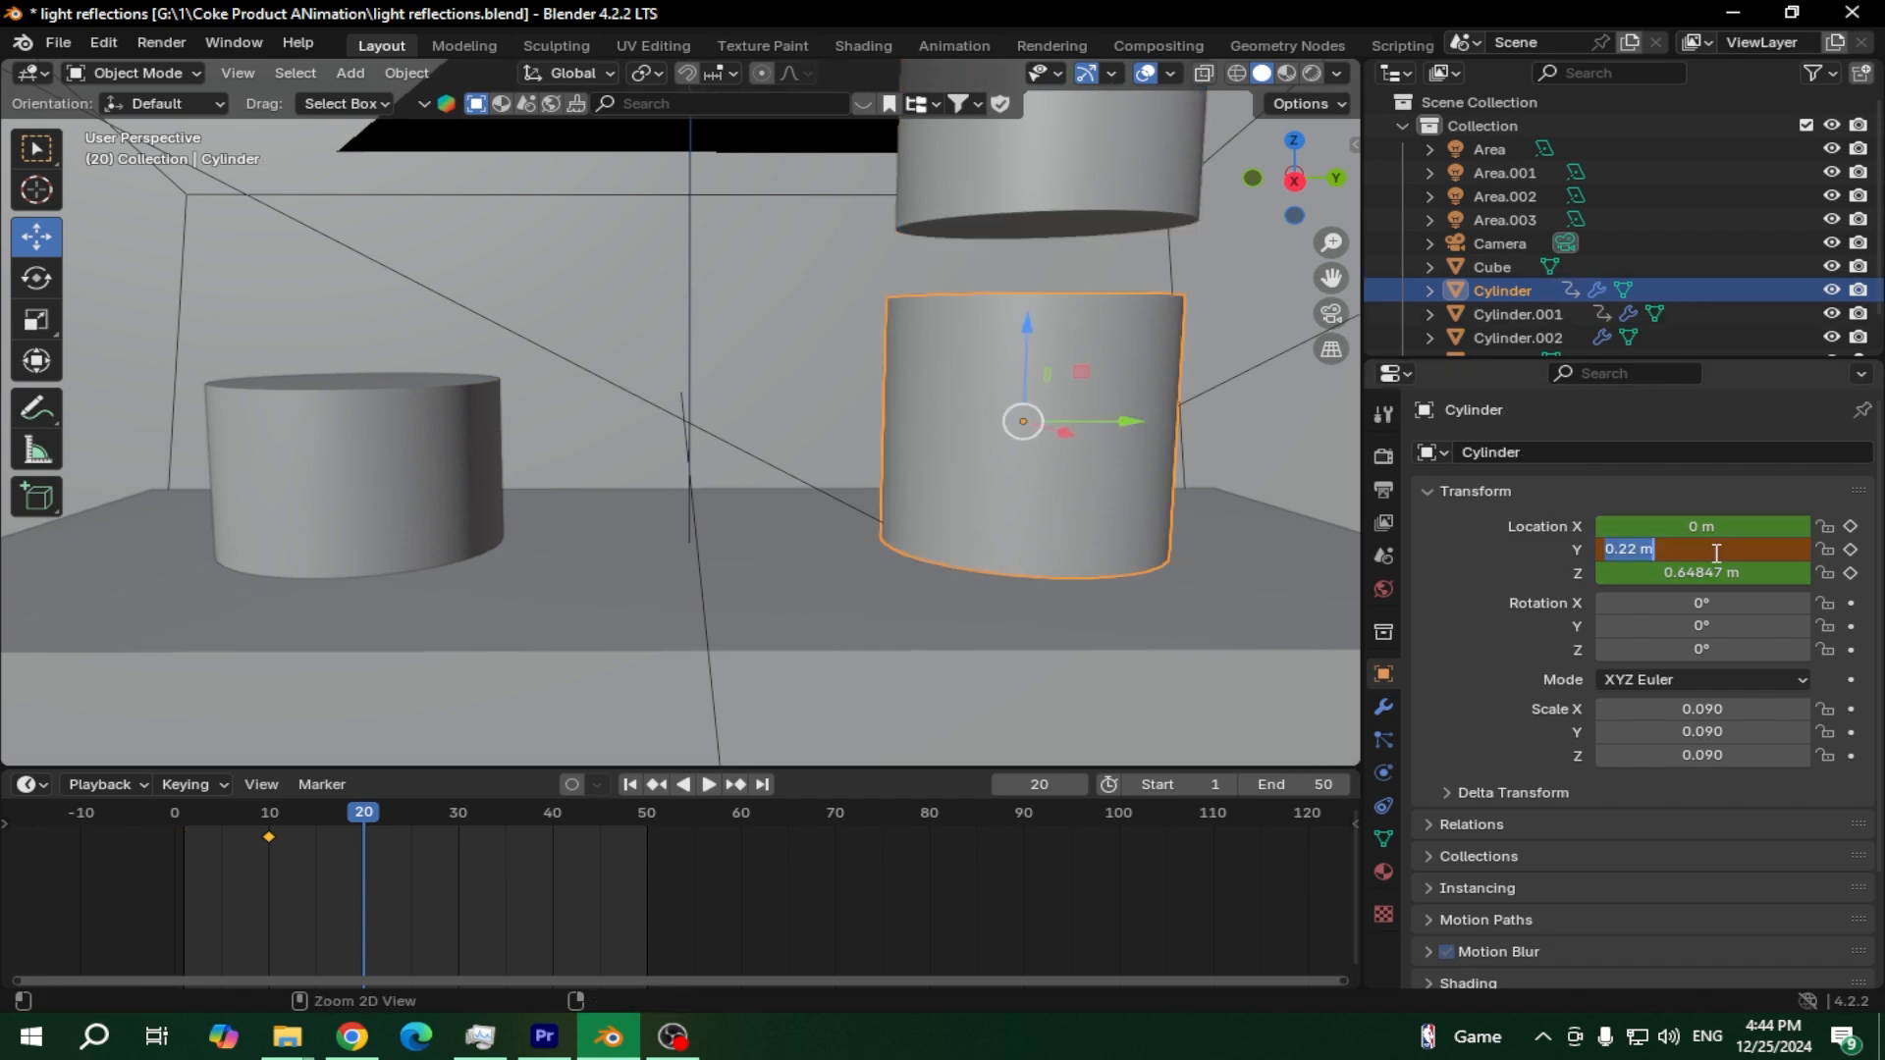
key(ctrl+v)
key(Return)
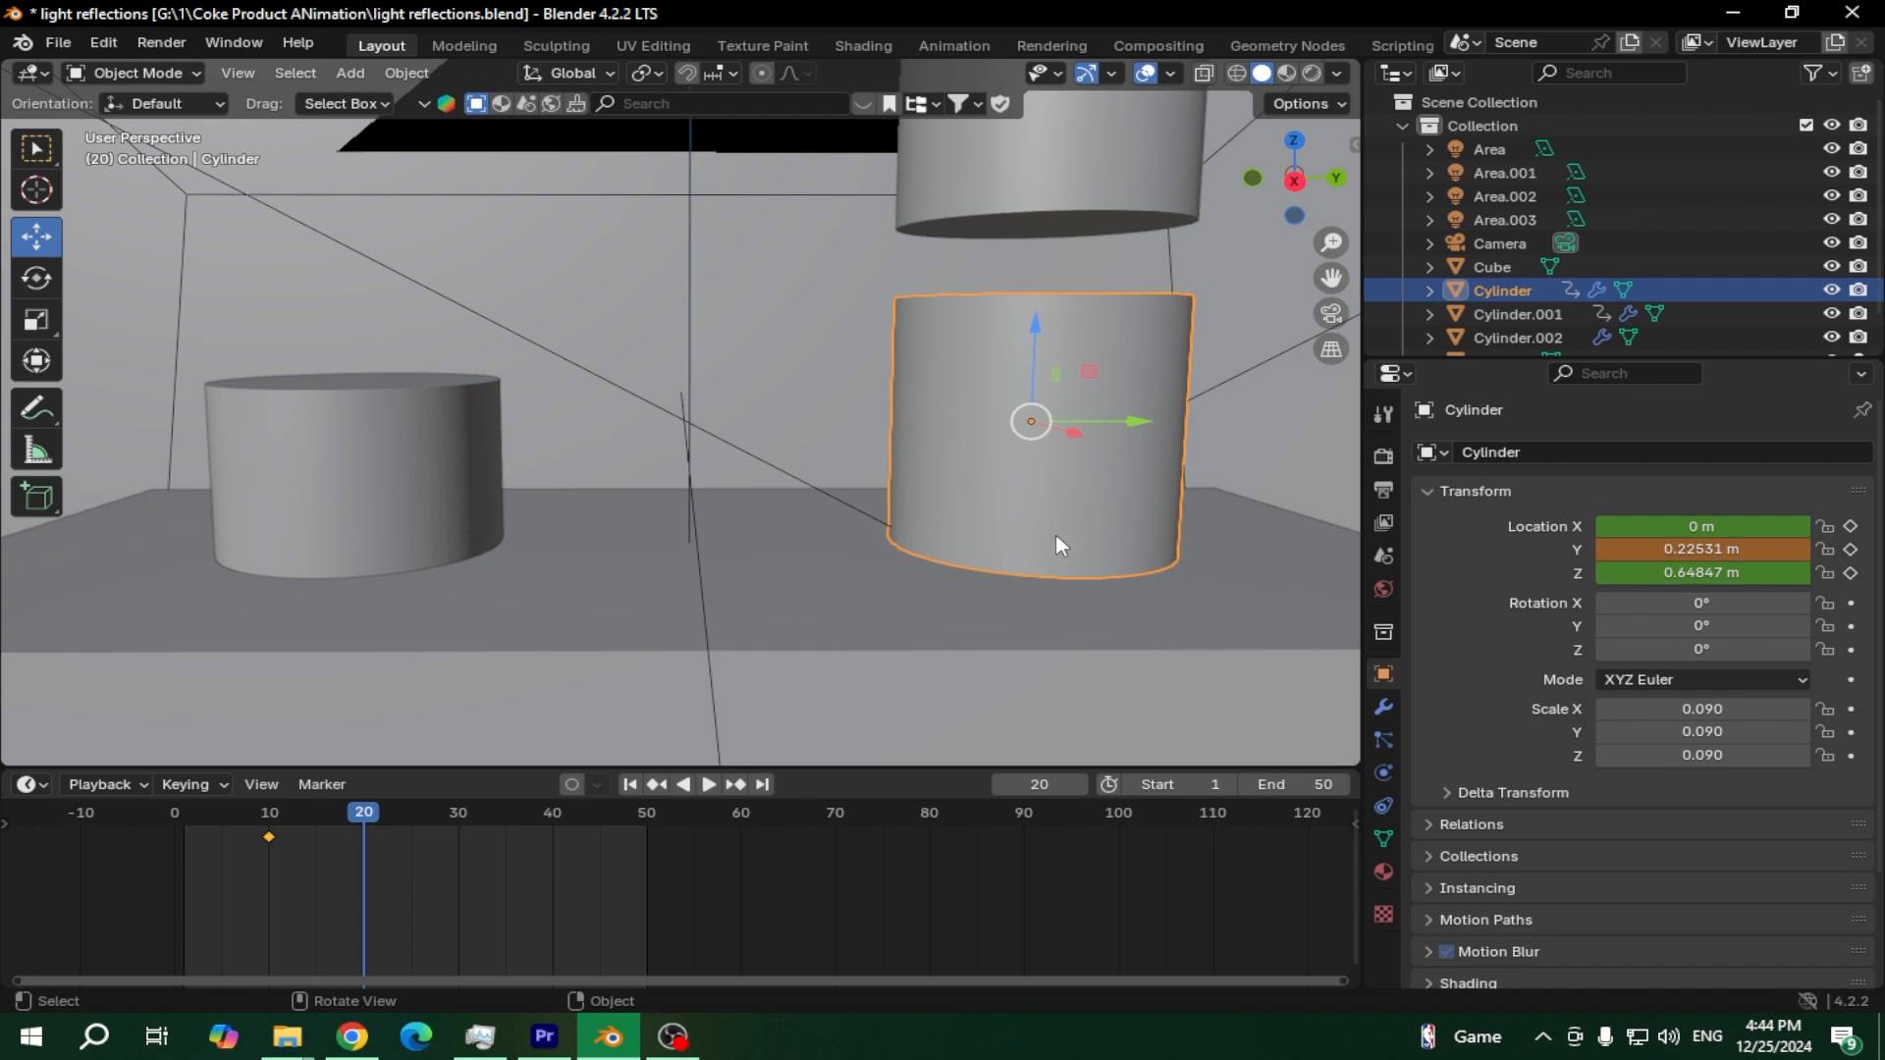
Keyframe the tall cylinder's X, Y and Z location at frame 20 and check its move on the timeline
click(1850, 527)
click(1850, 548)
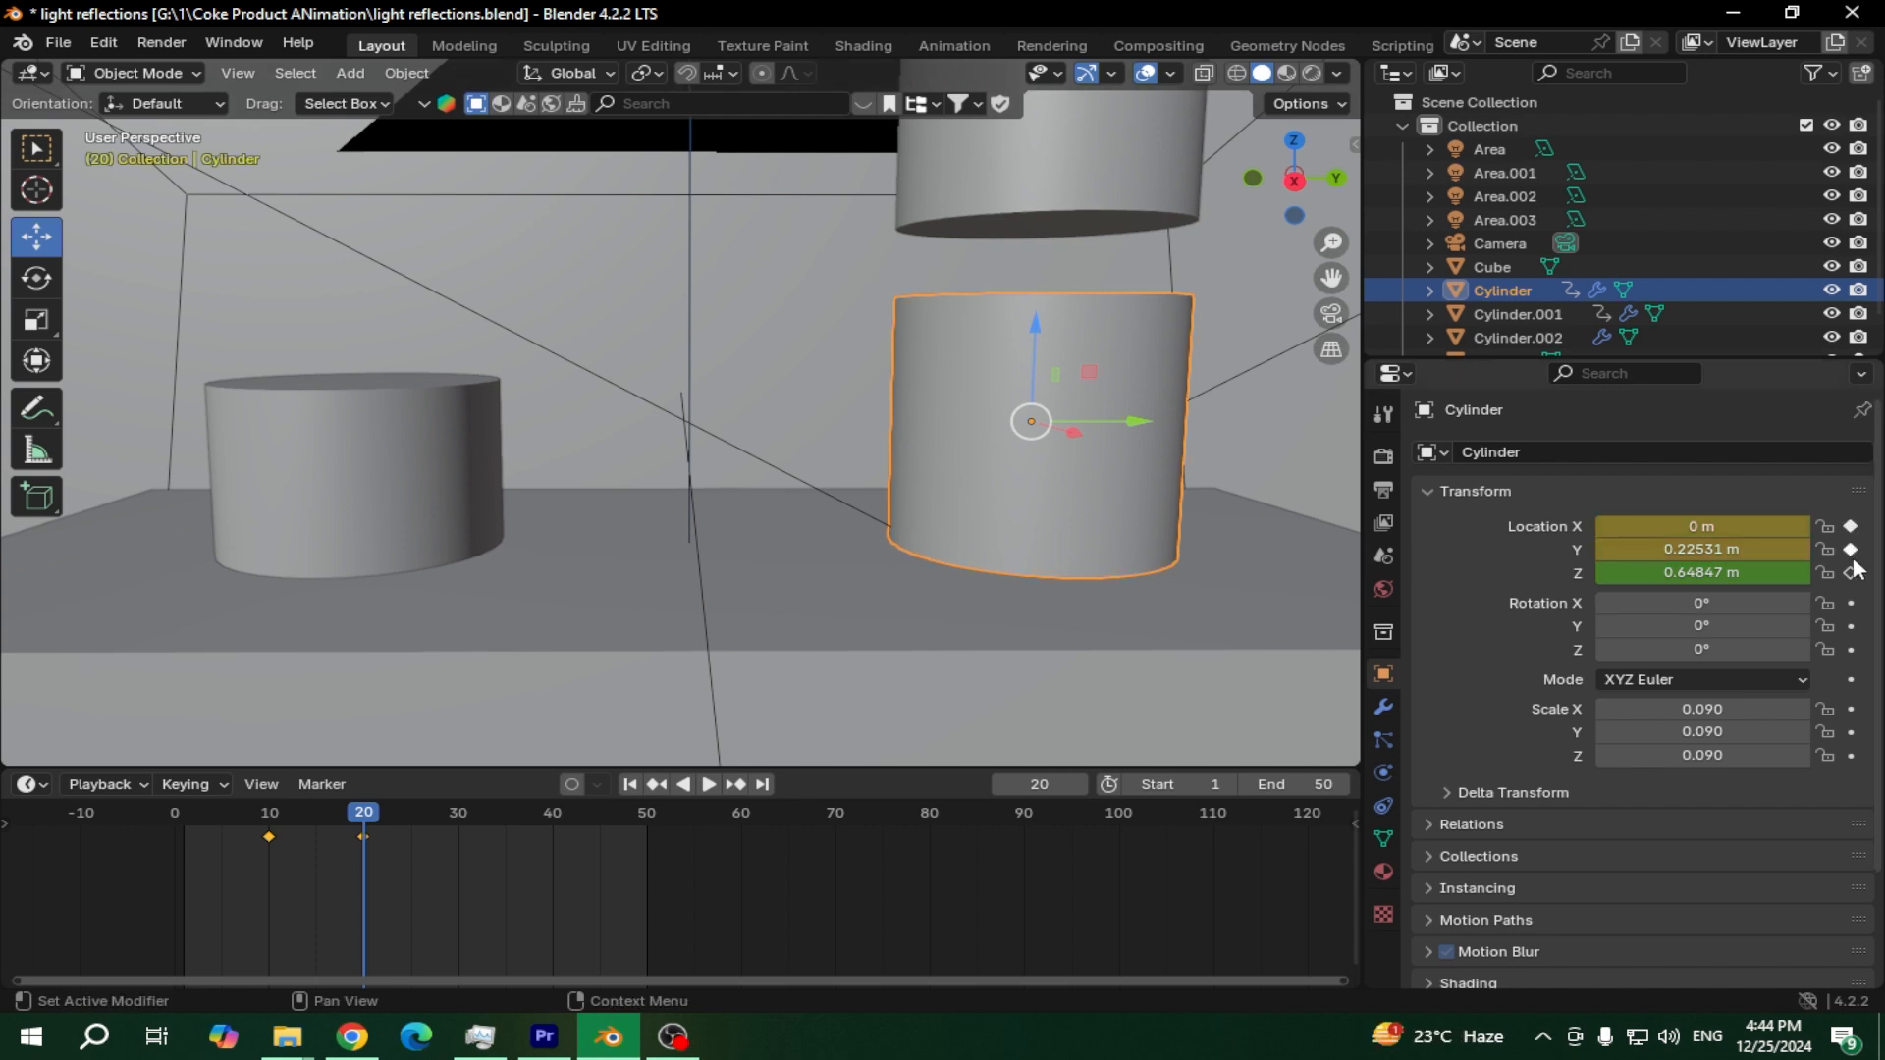
mouse_move(366, 815)
mouse_down()
mouse_move(186, 807)
mouse_move(365, 807)
mouse_up()
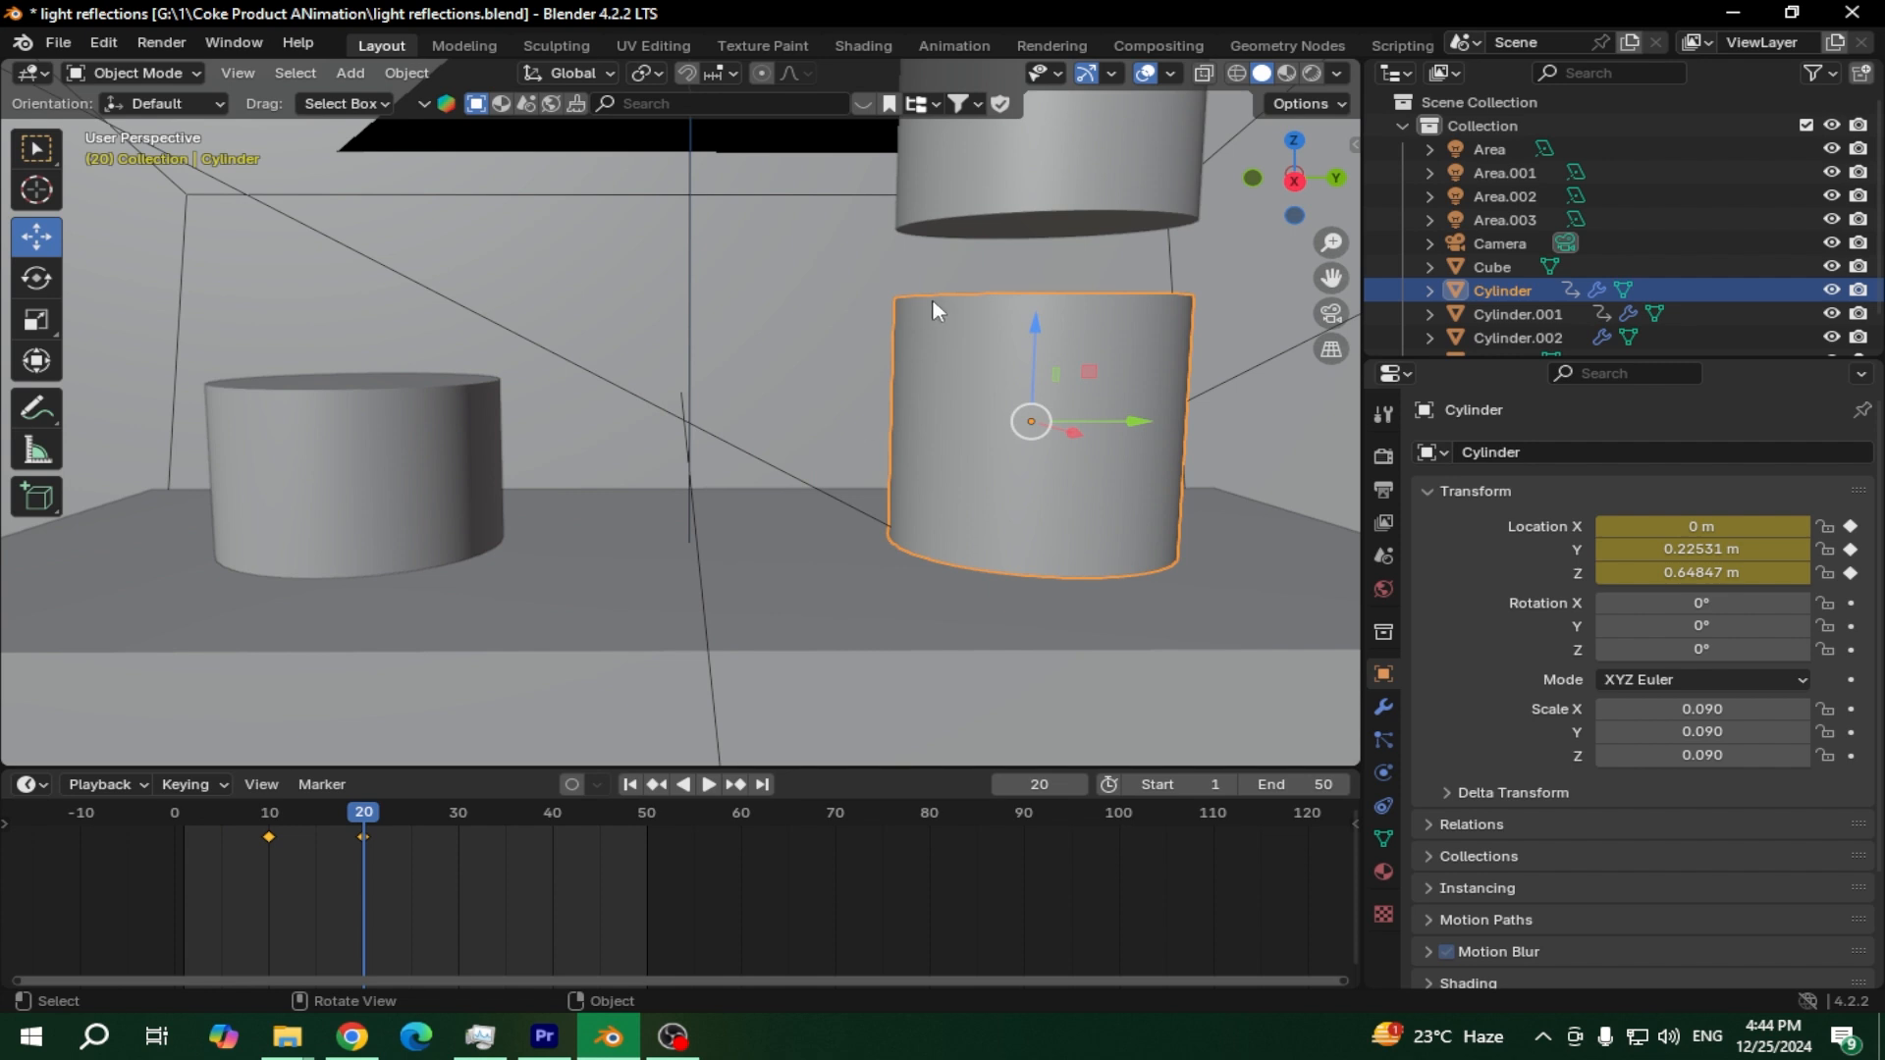
Select the raised cylinder and keyframe its unchanged X, Y and Z location at frame 20
click(1068, 160)
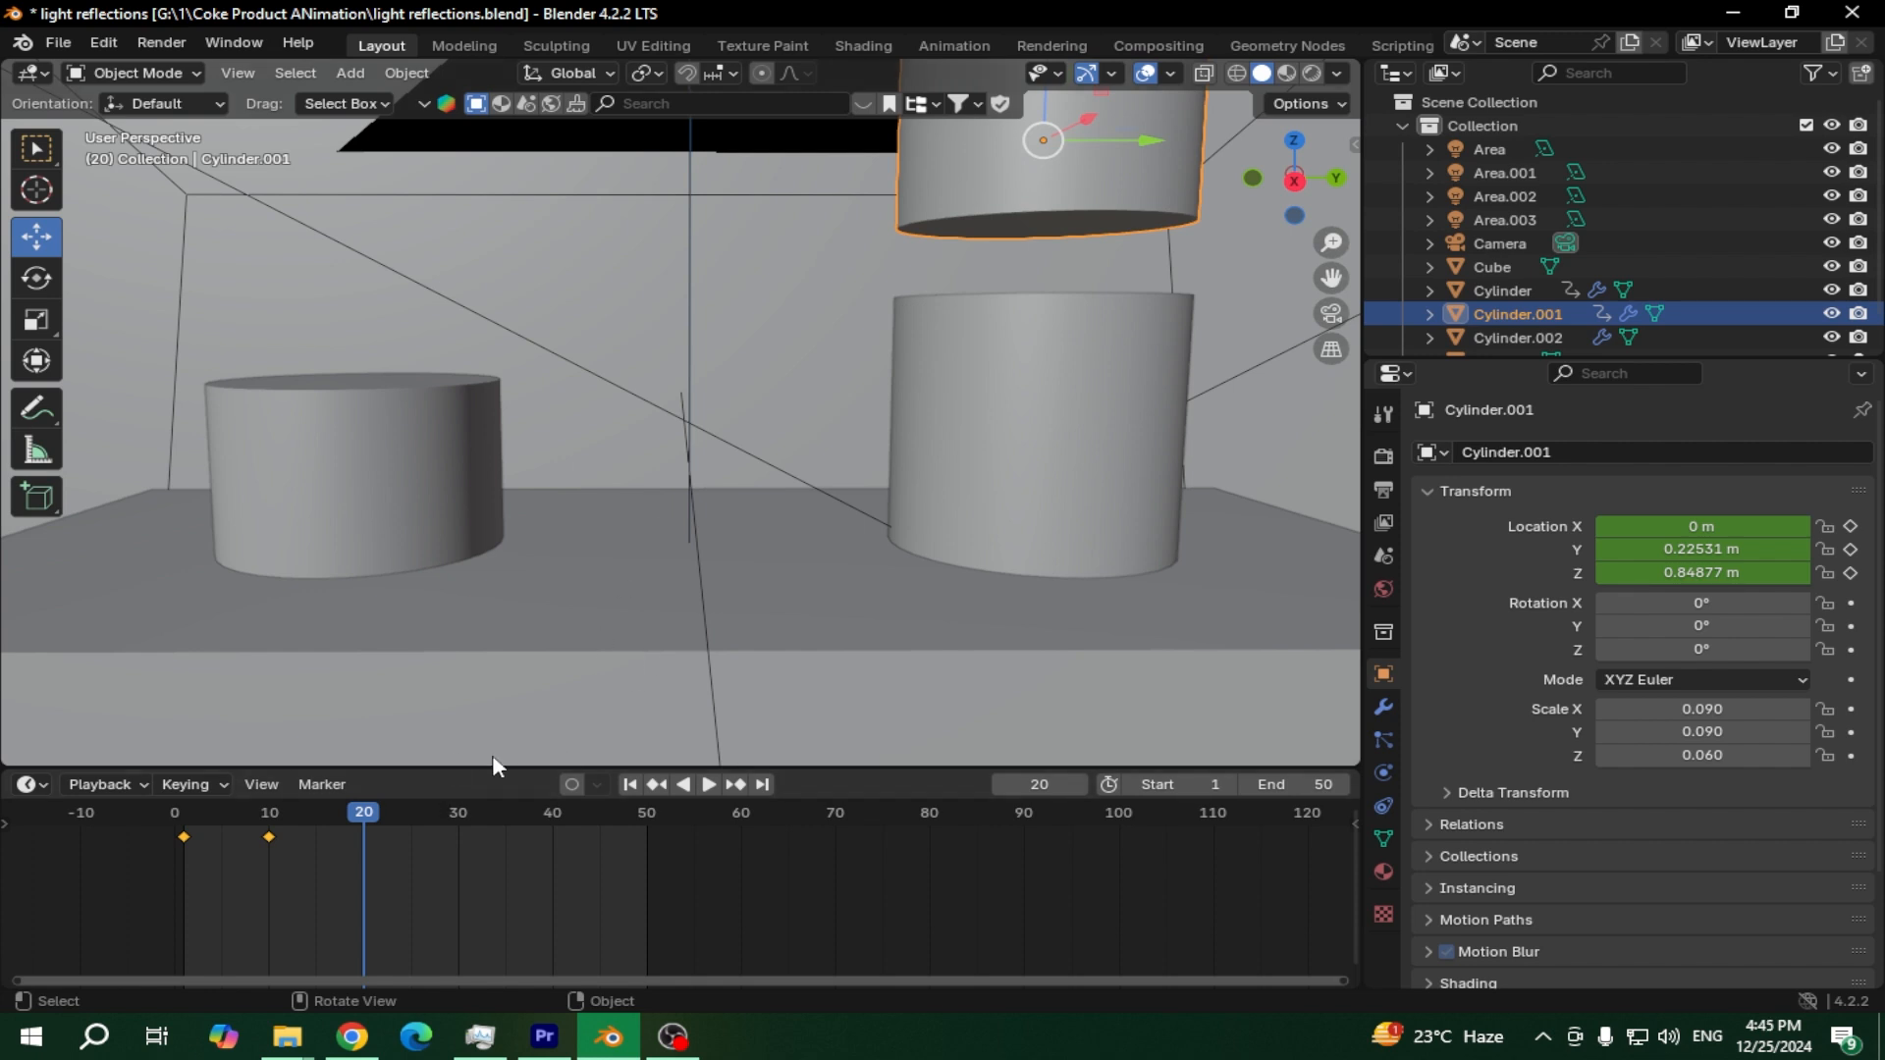
click(1853, 575)
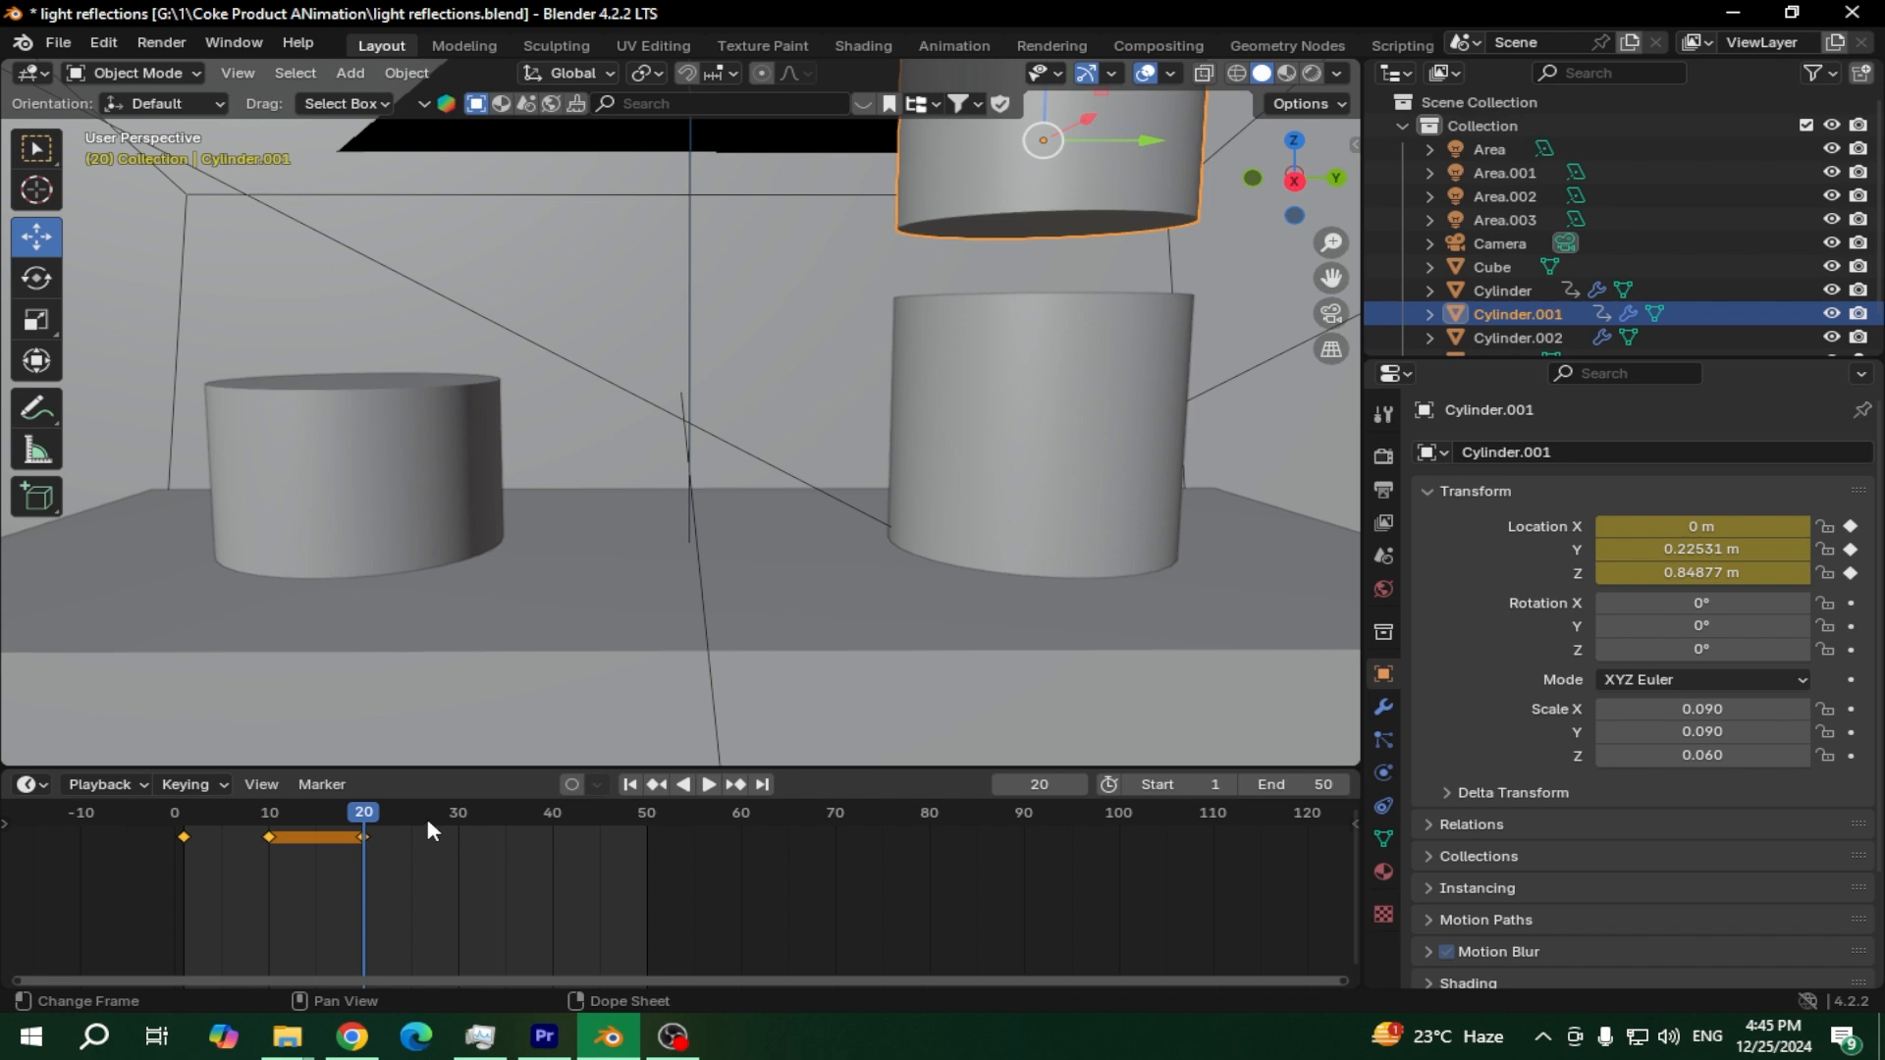
Try moving the raised cylinder to a Y location of about 0.005 m at frame 30, and check the tall cylinder's location at frame 10
click(459, 827)
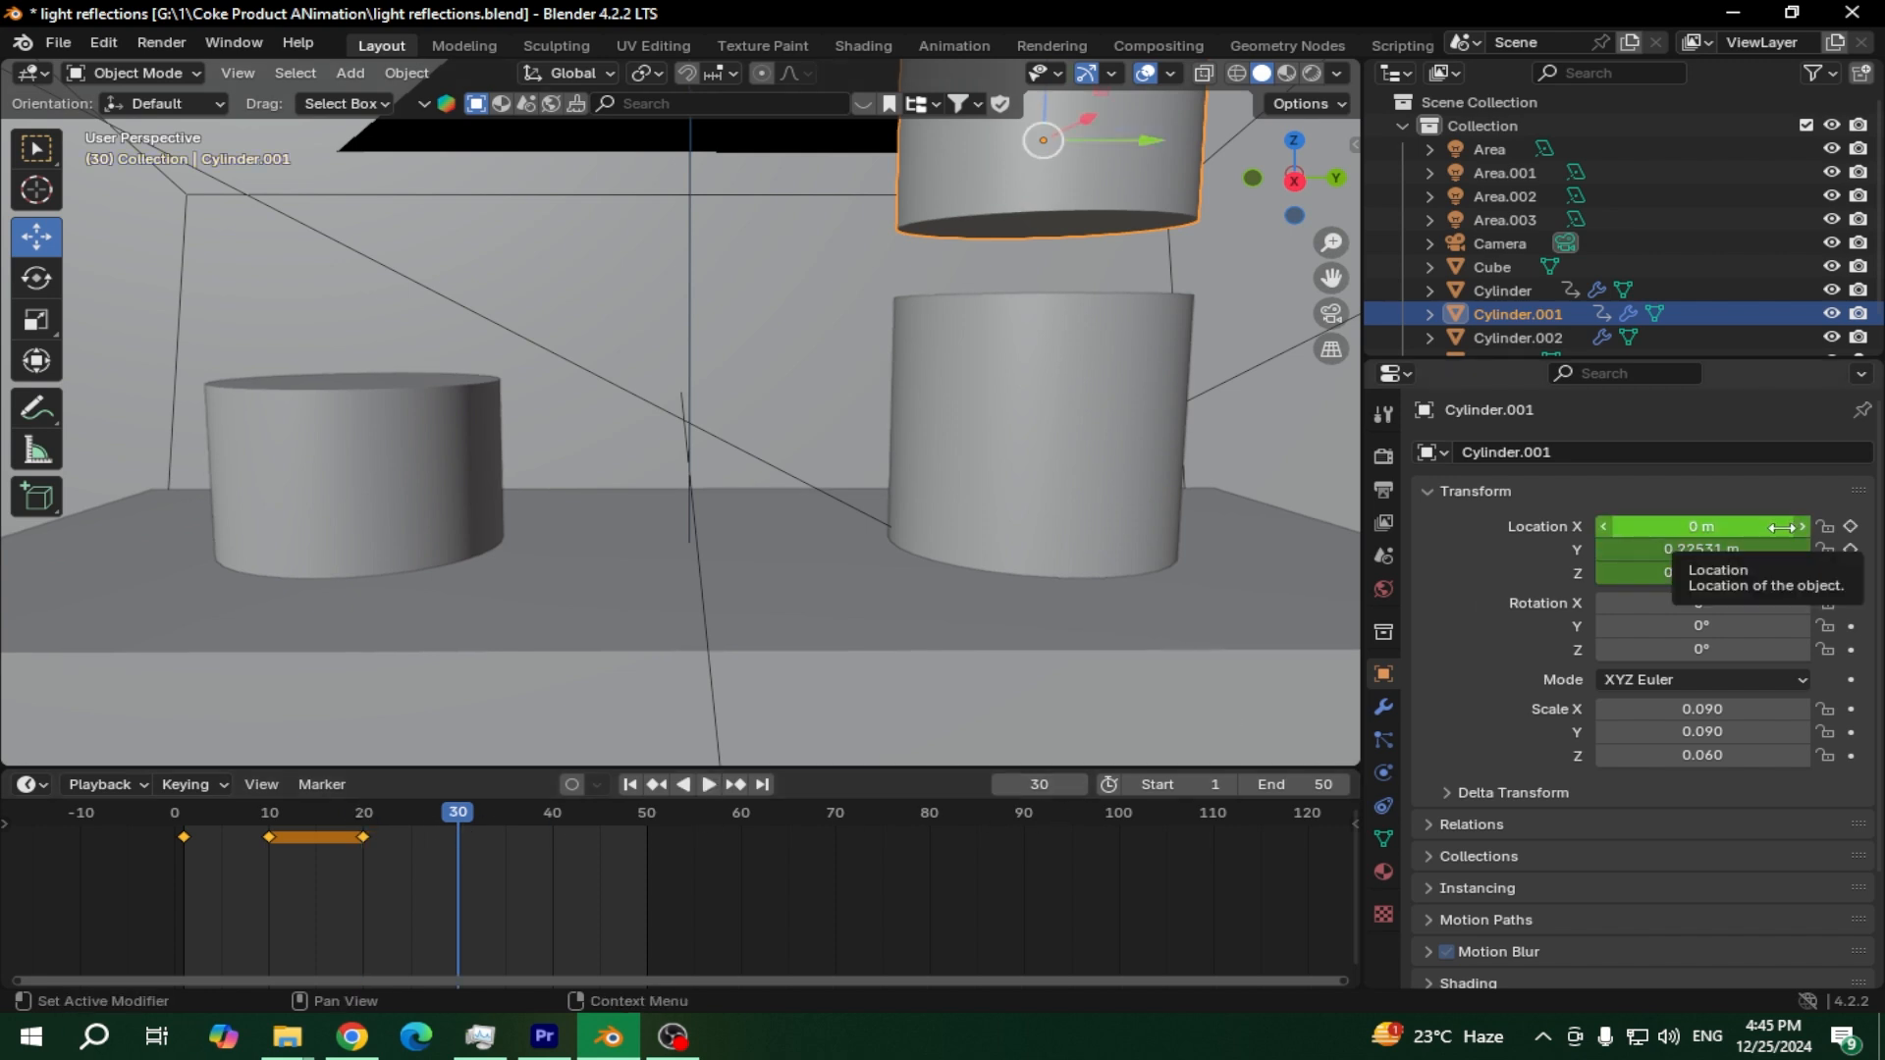
mouse_move(1752, 527)
mouse_down()
mouse_move(1709, 527)
mouse_move(1743, 550)
mouse_up()
key(ctrl+z)
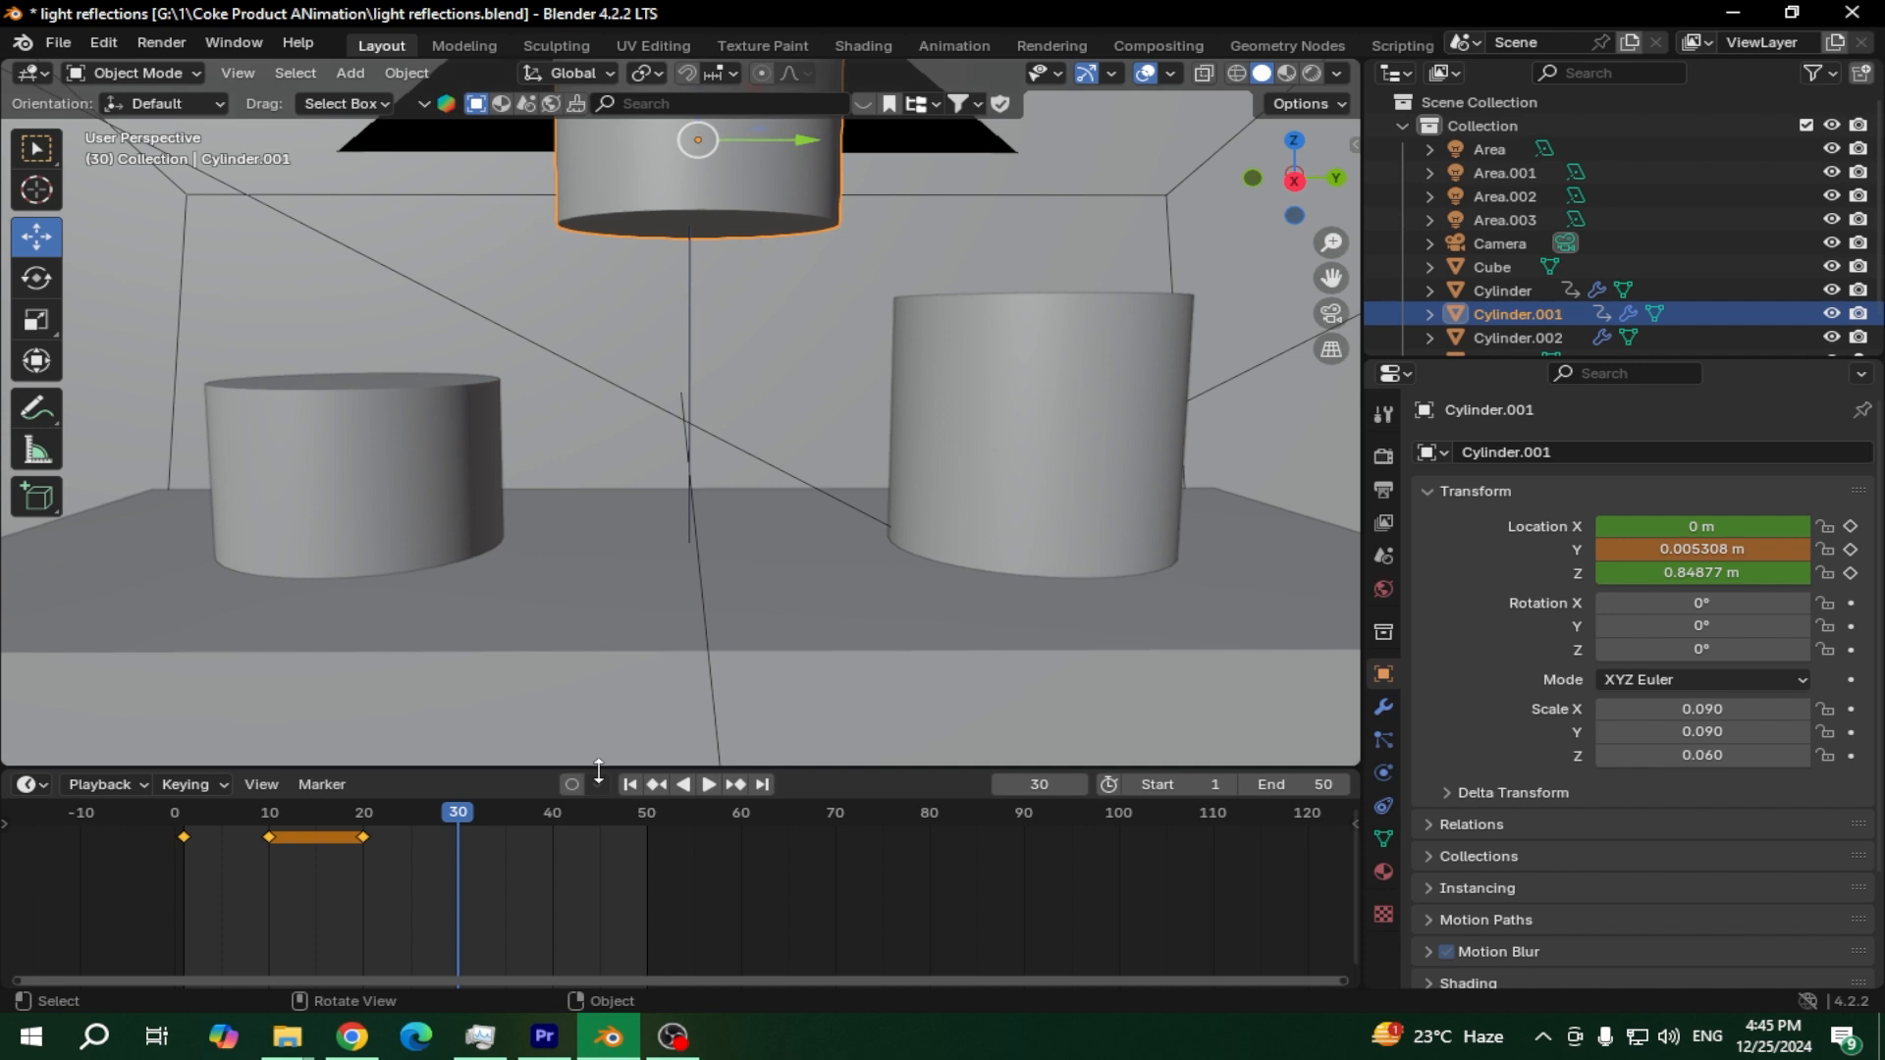
click(650, 785)
click(650, 784)
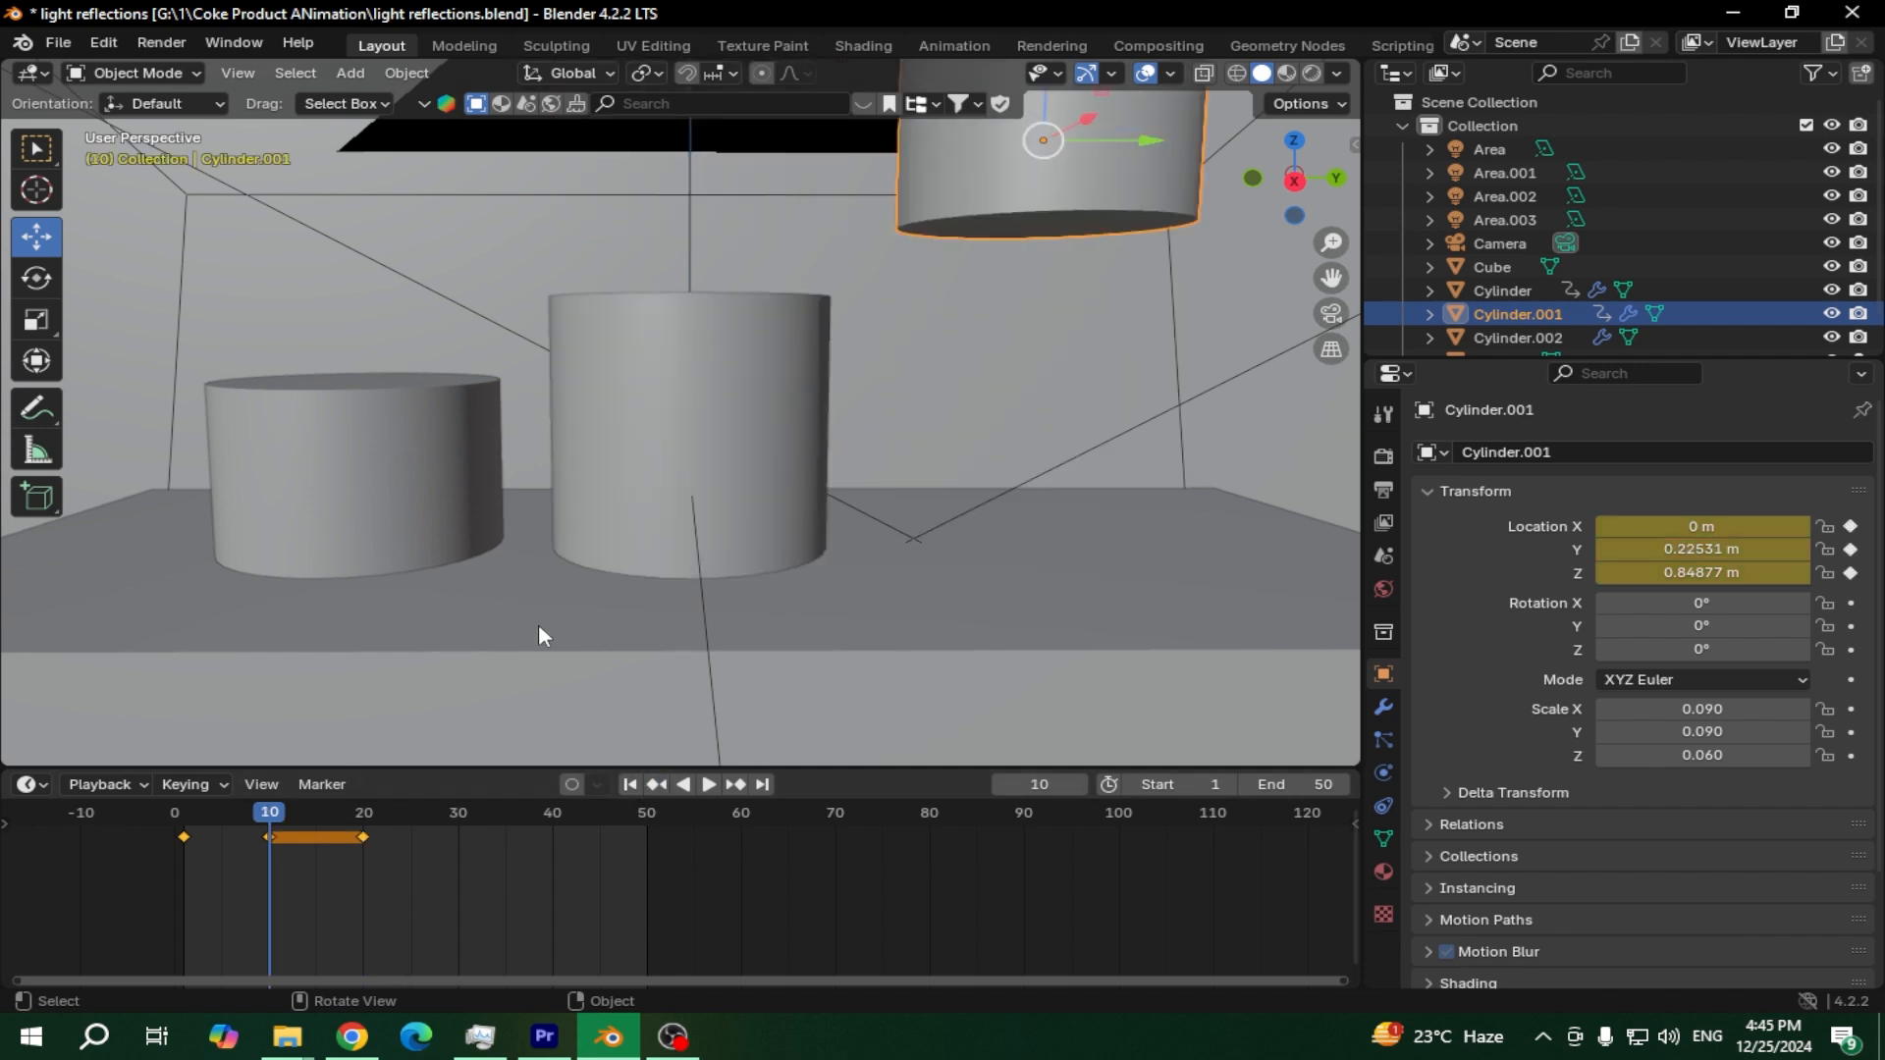
click(713, 494)
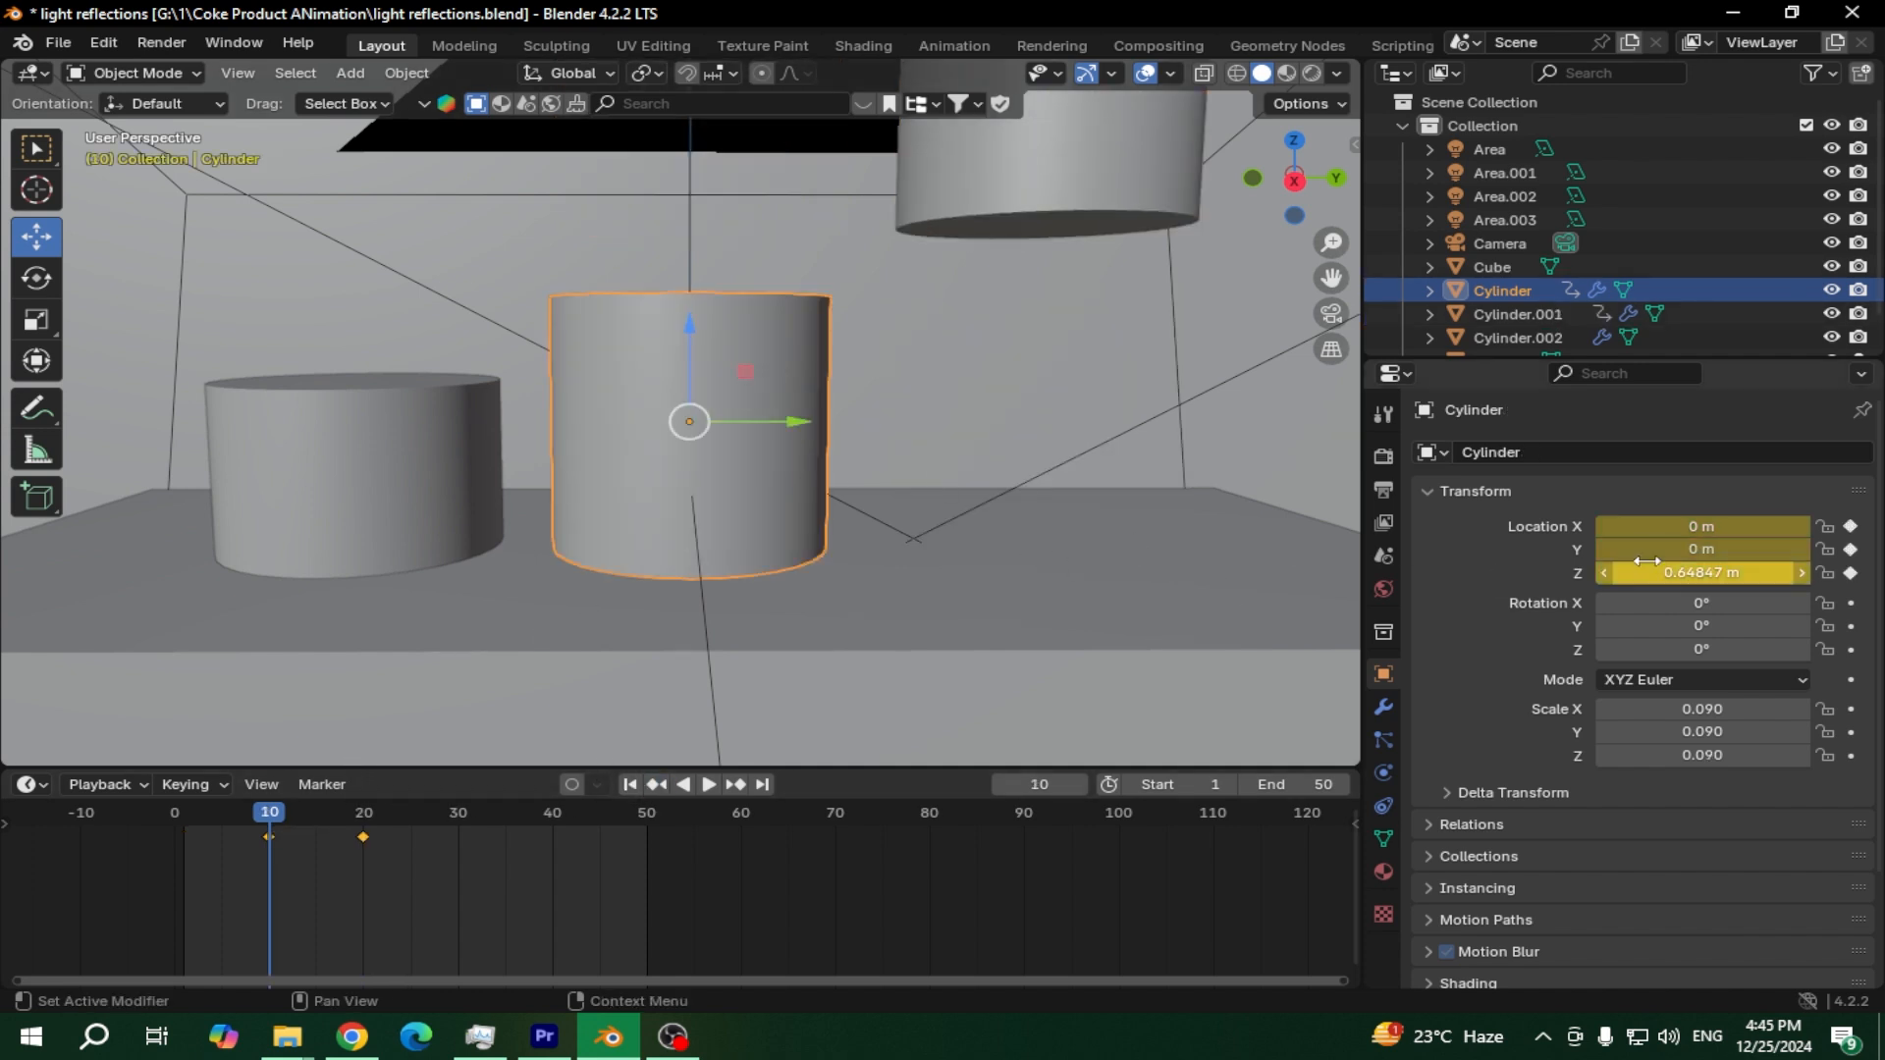
At frame 30, set the raised cylinder's Y location to 0 m and keyframe its X, Y and Z location
click(457, 811)
click(1051, 190)
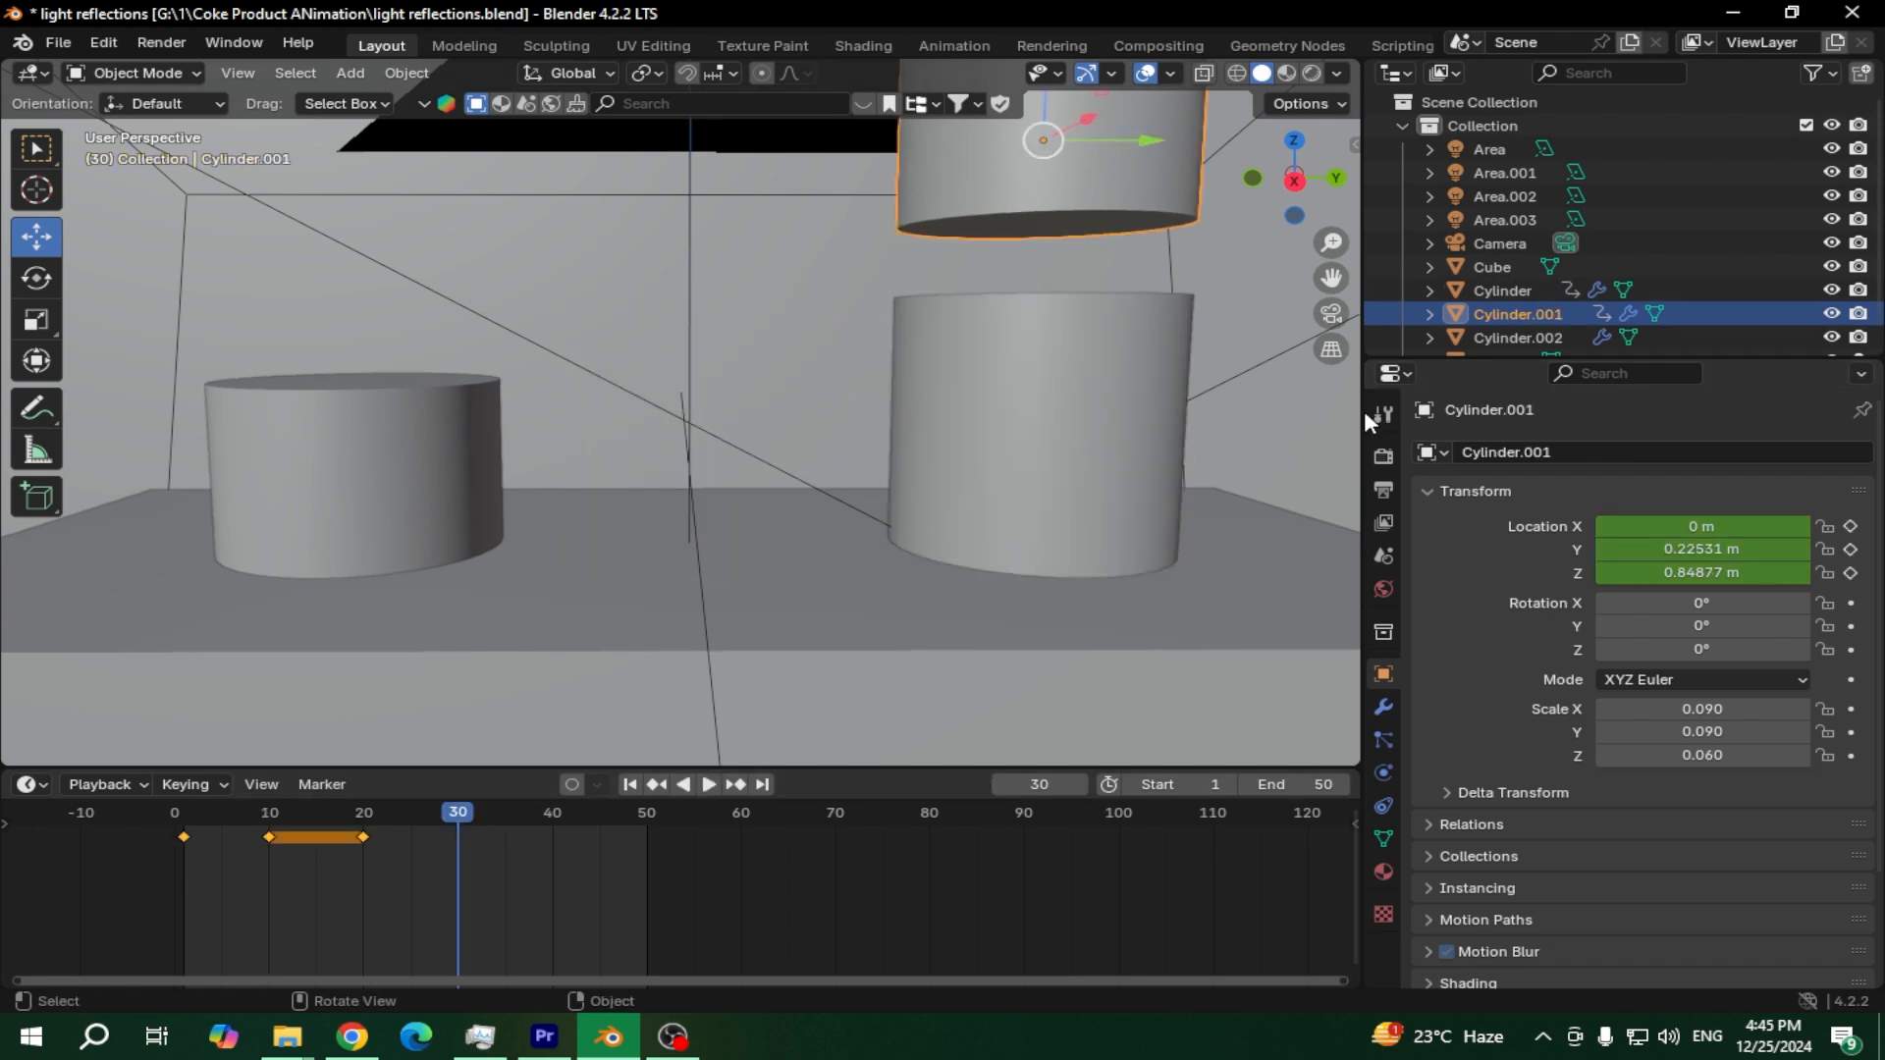
click(1738, 550)
text(0)
key(Return)
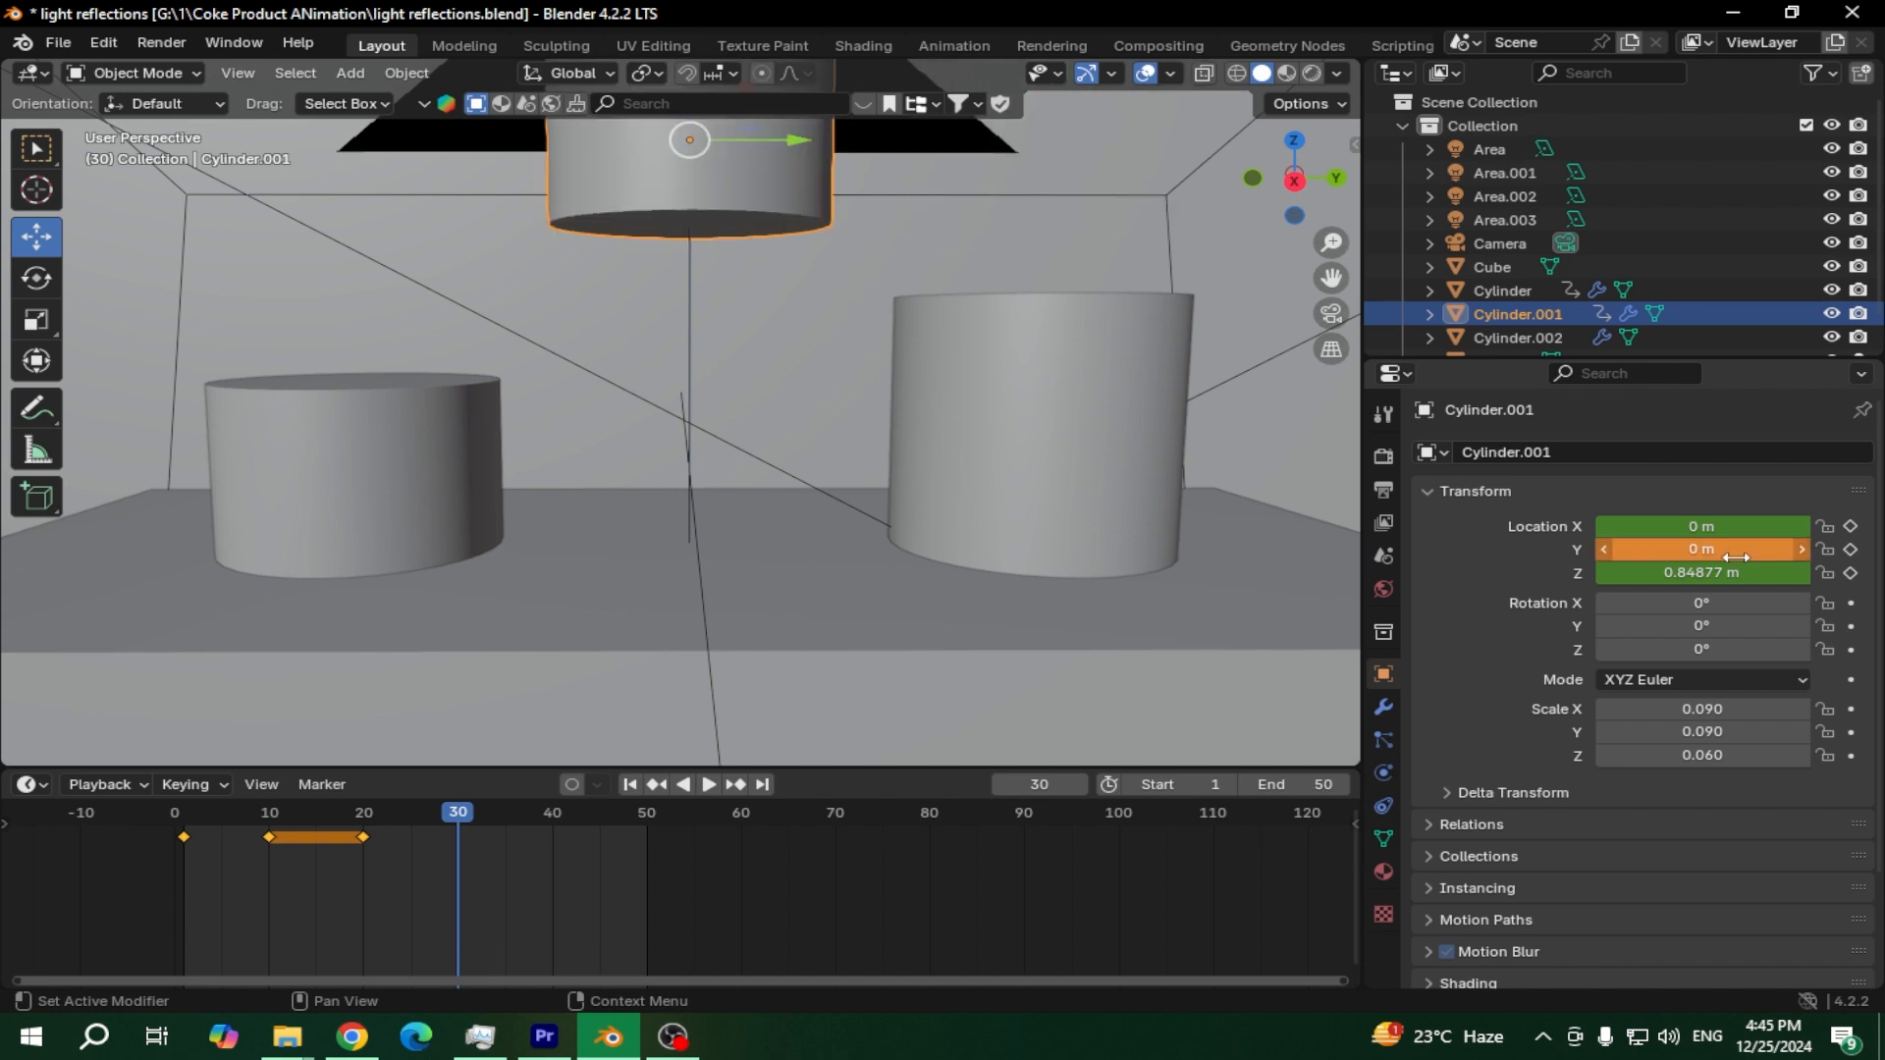
click(1852, 526)
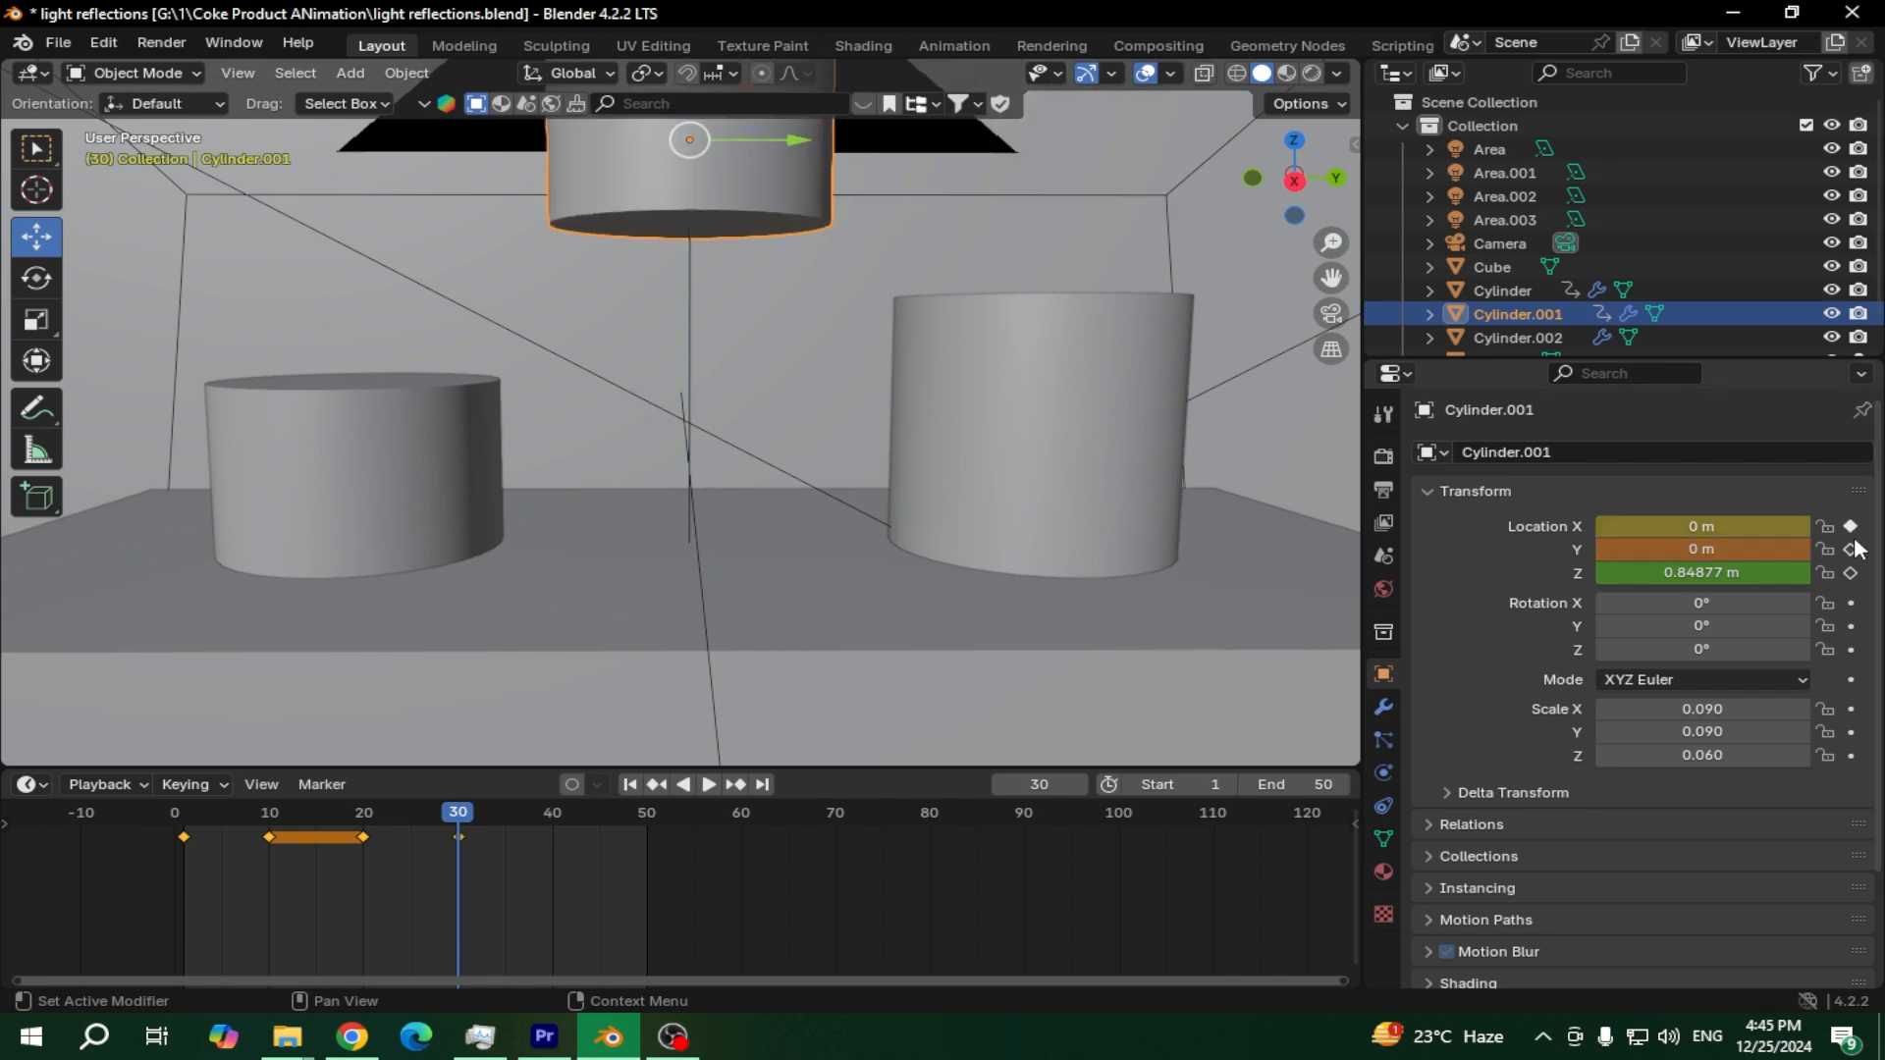
click(1852, 550)
click(1851, 573)
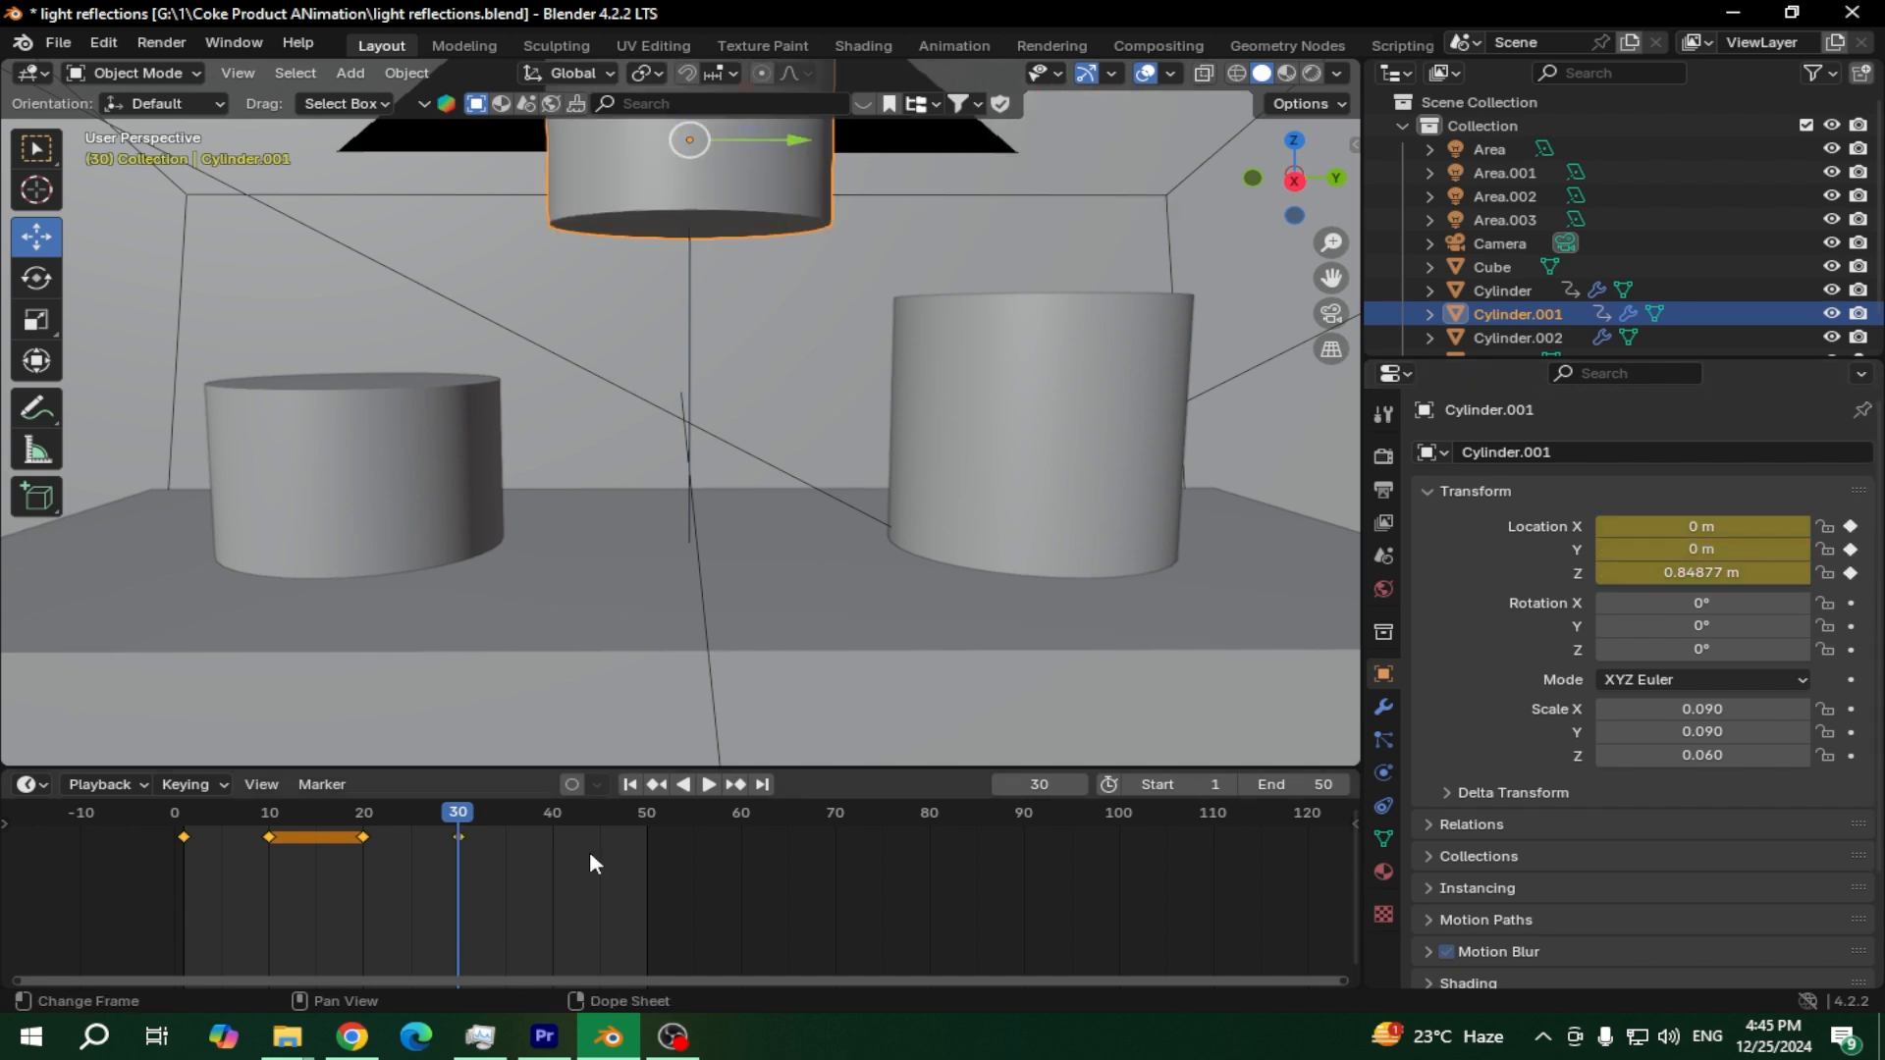
Go to frame 35 and lower the raised cylinder to a Z location of 0.66877 m
click(504, 822)
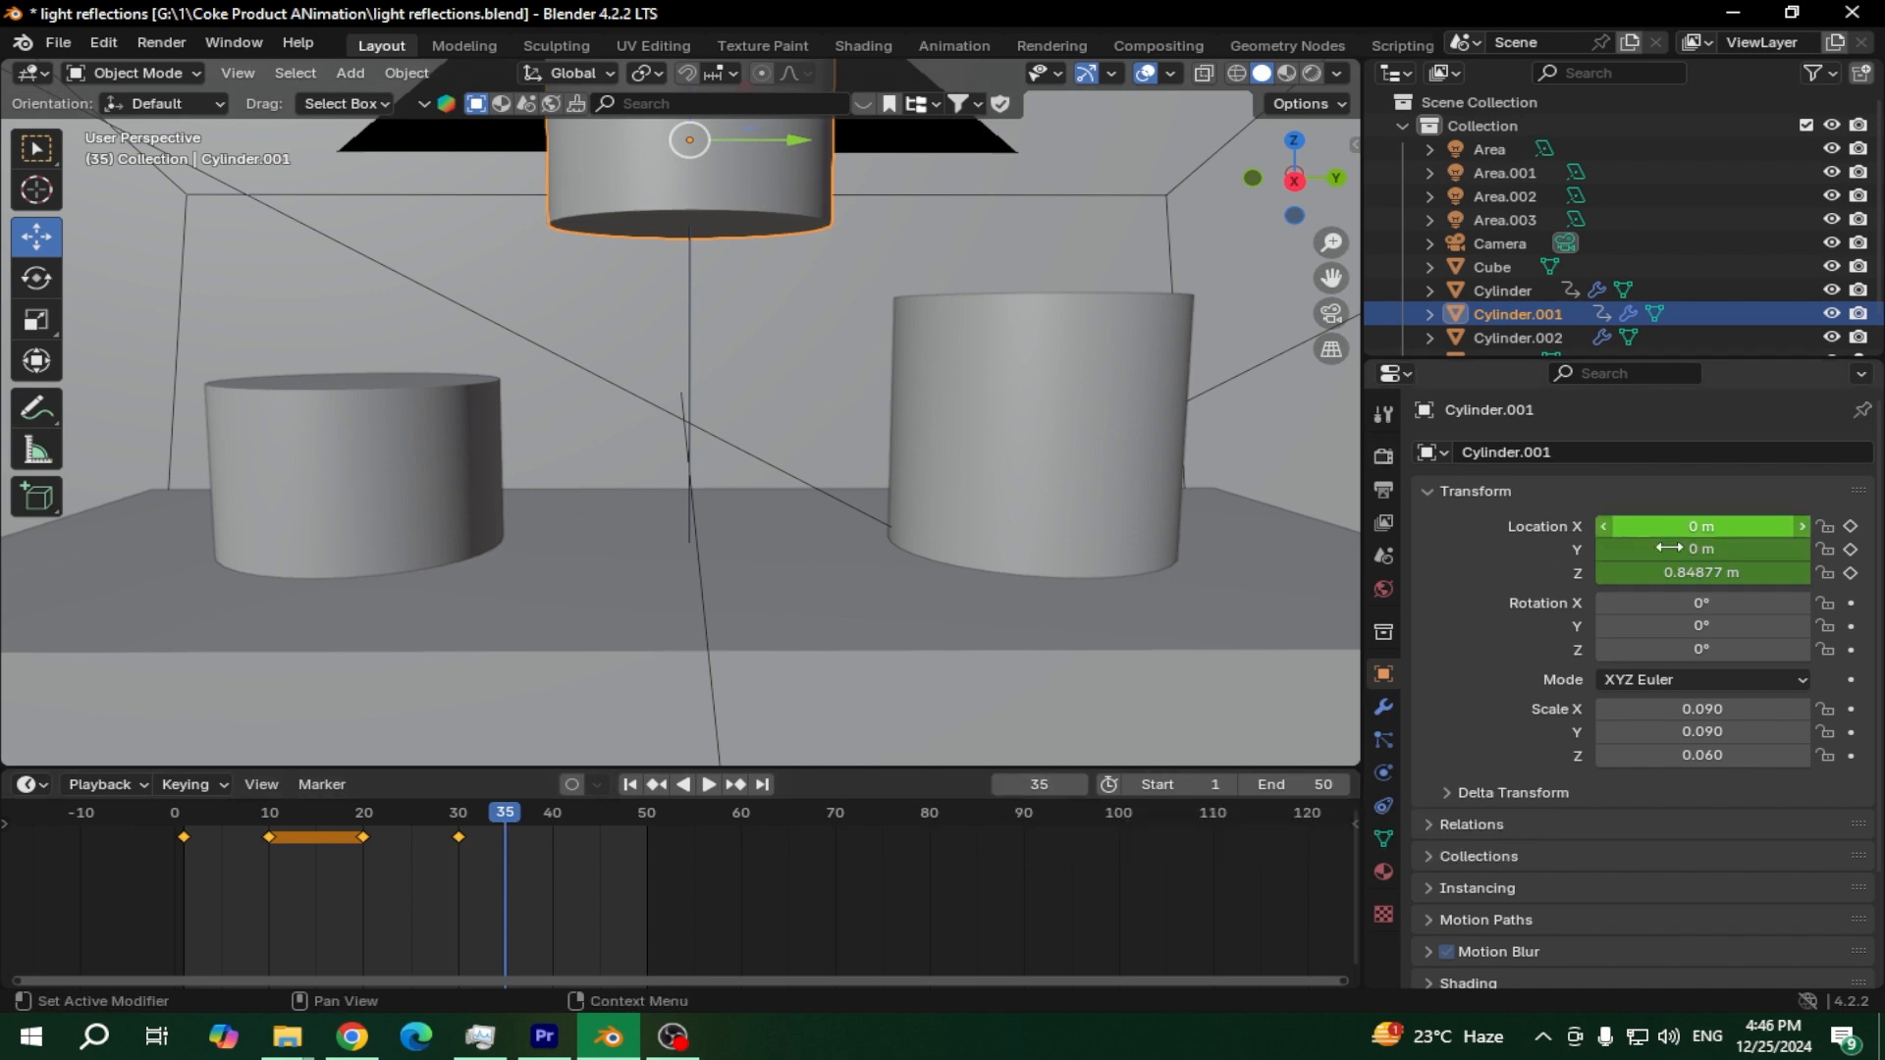
drag(1701, 572, 1620, 573)
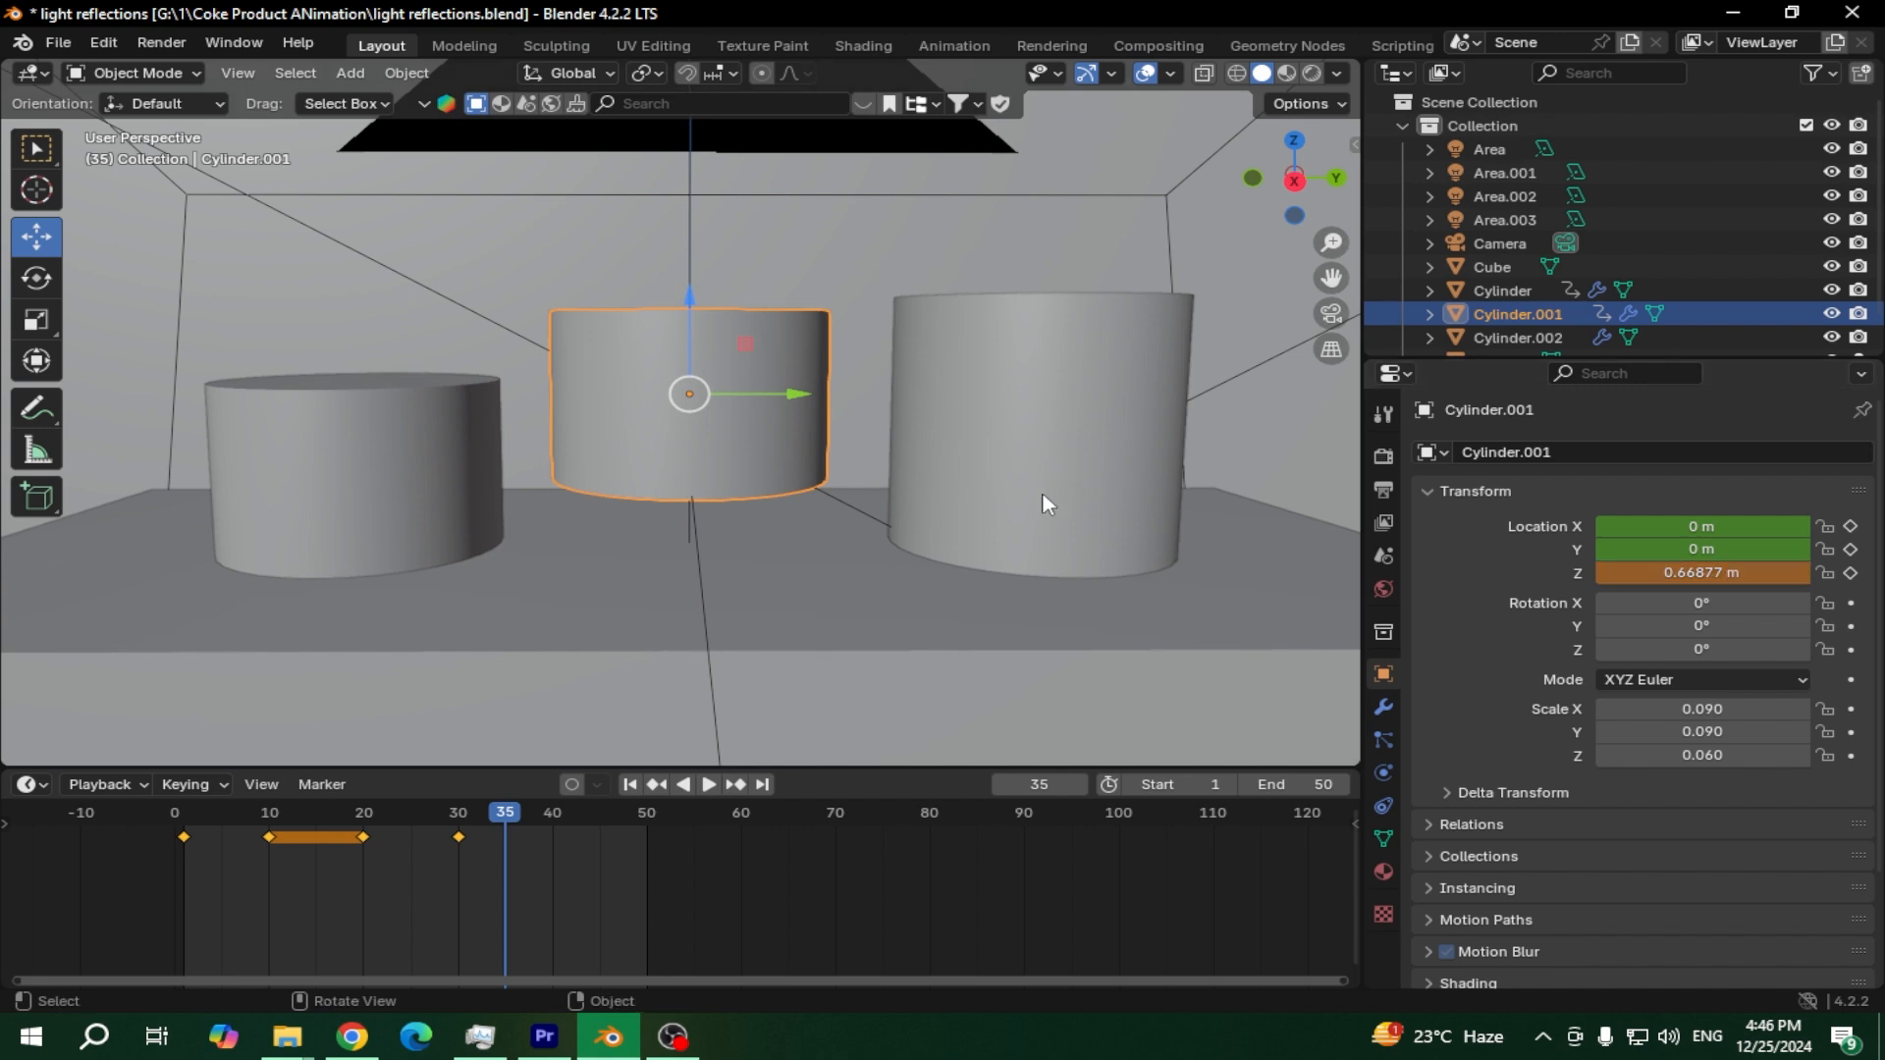
Try copying the tall cylinder's Z location of 0.64847 m to the shorter middle cylinder
click(1072, 453)
click(1731, 574)
key(ctrl+c)
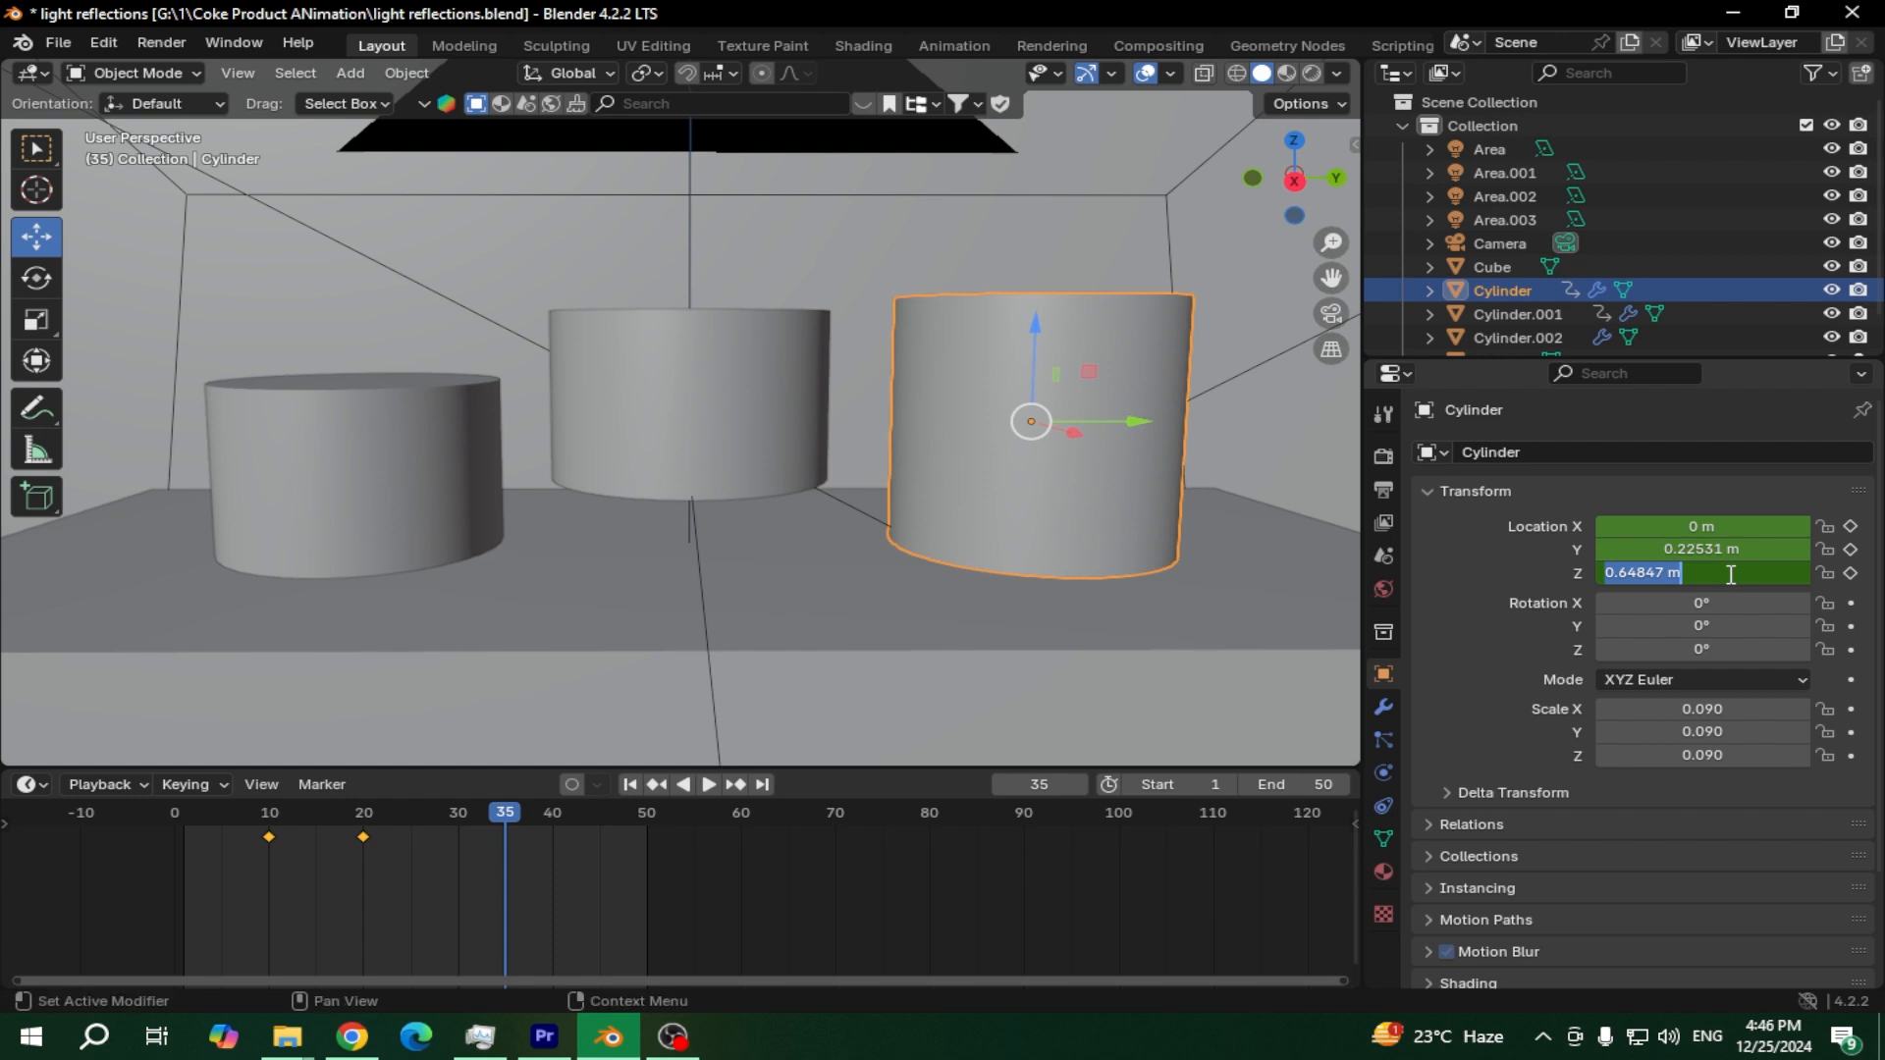
key(Escape)
click(773, 435)
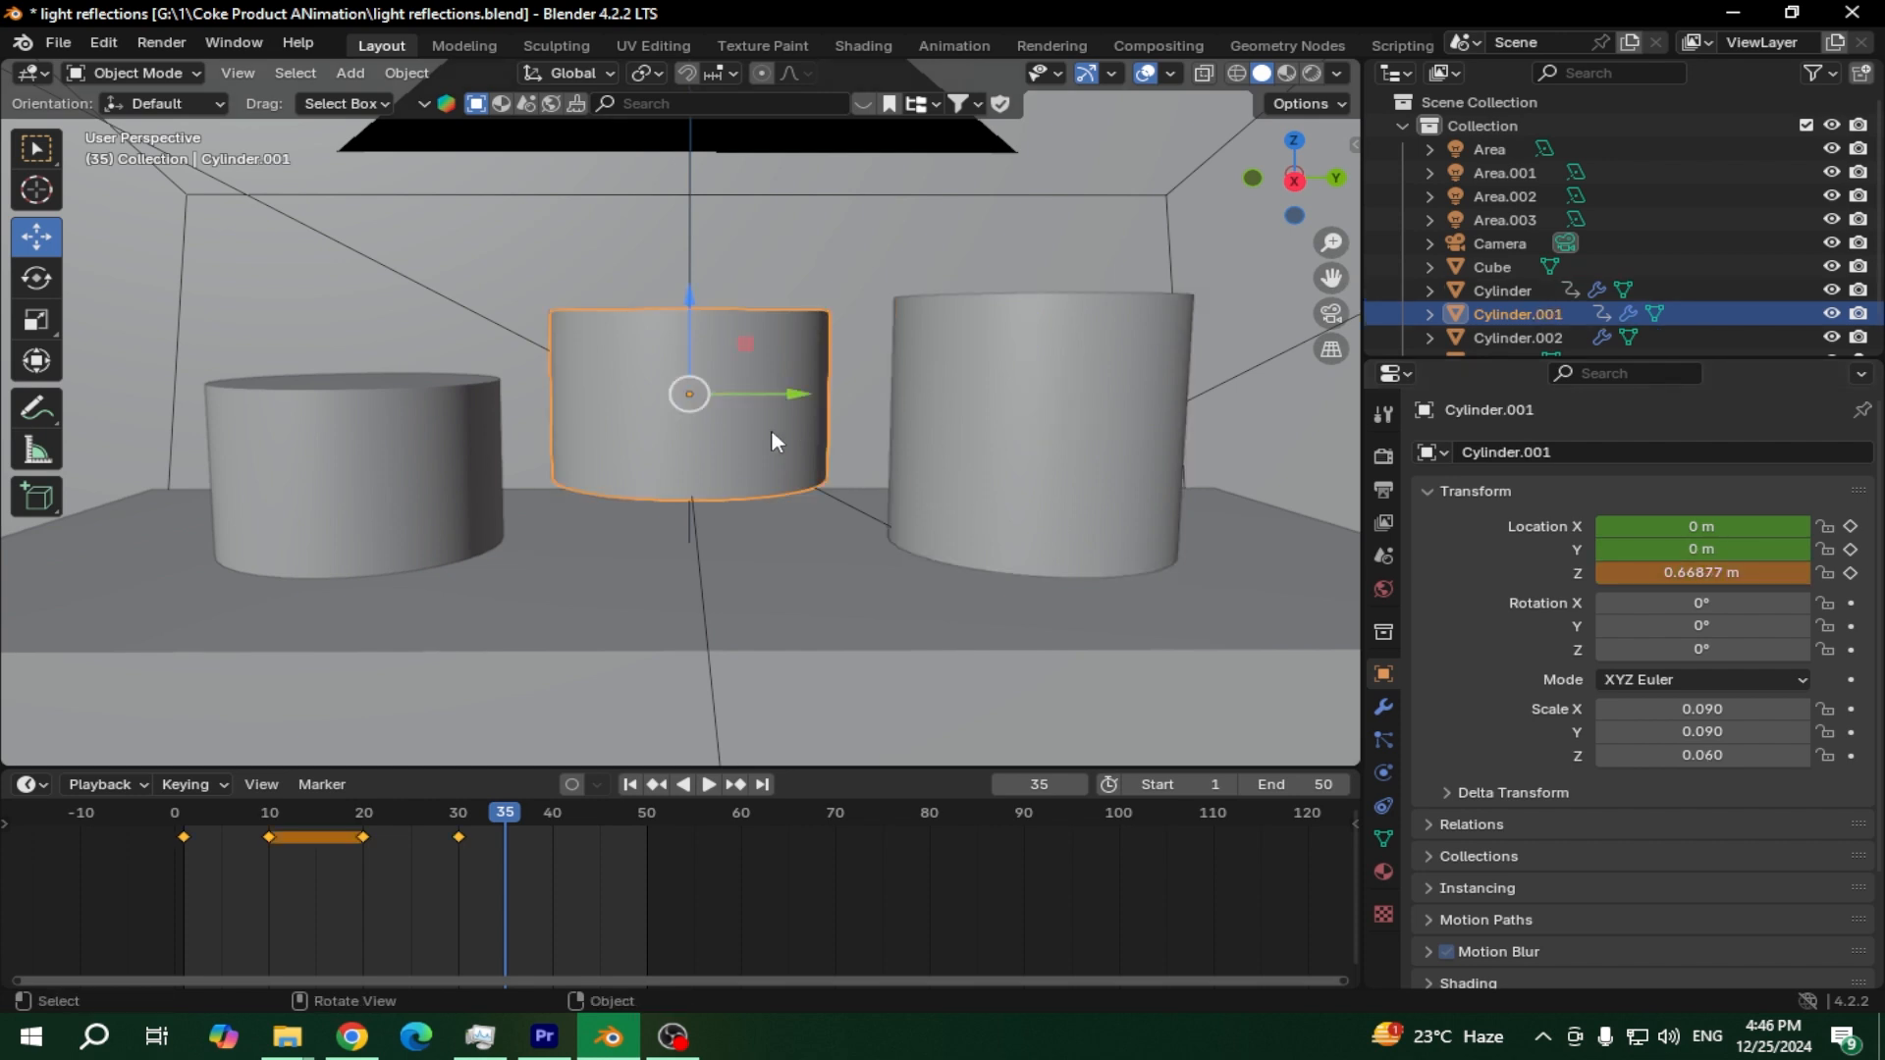
click(1702, 572)
key(ctrl+v)
key(Return)
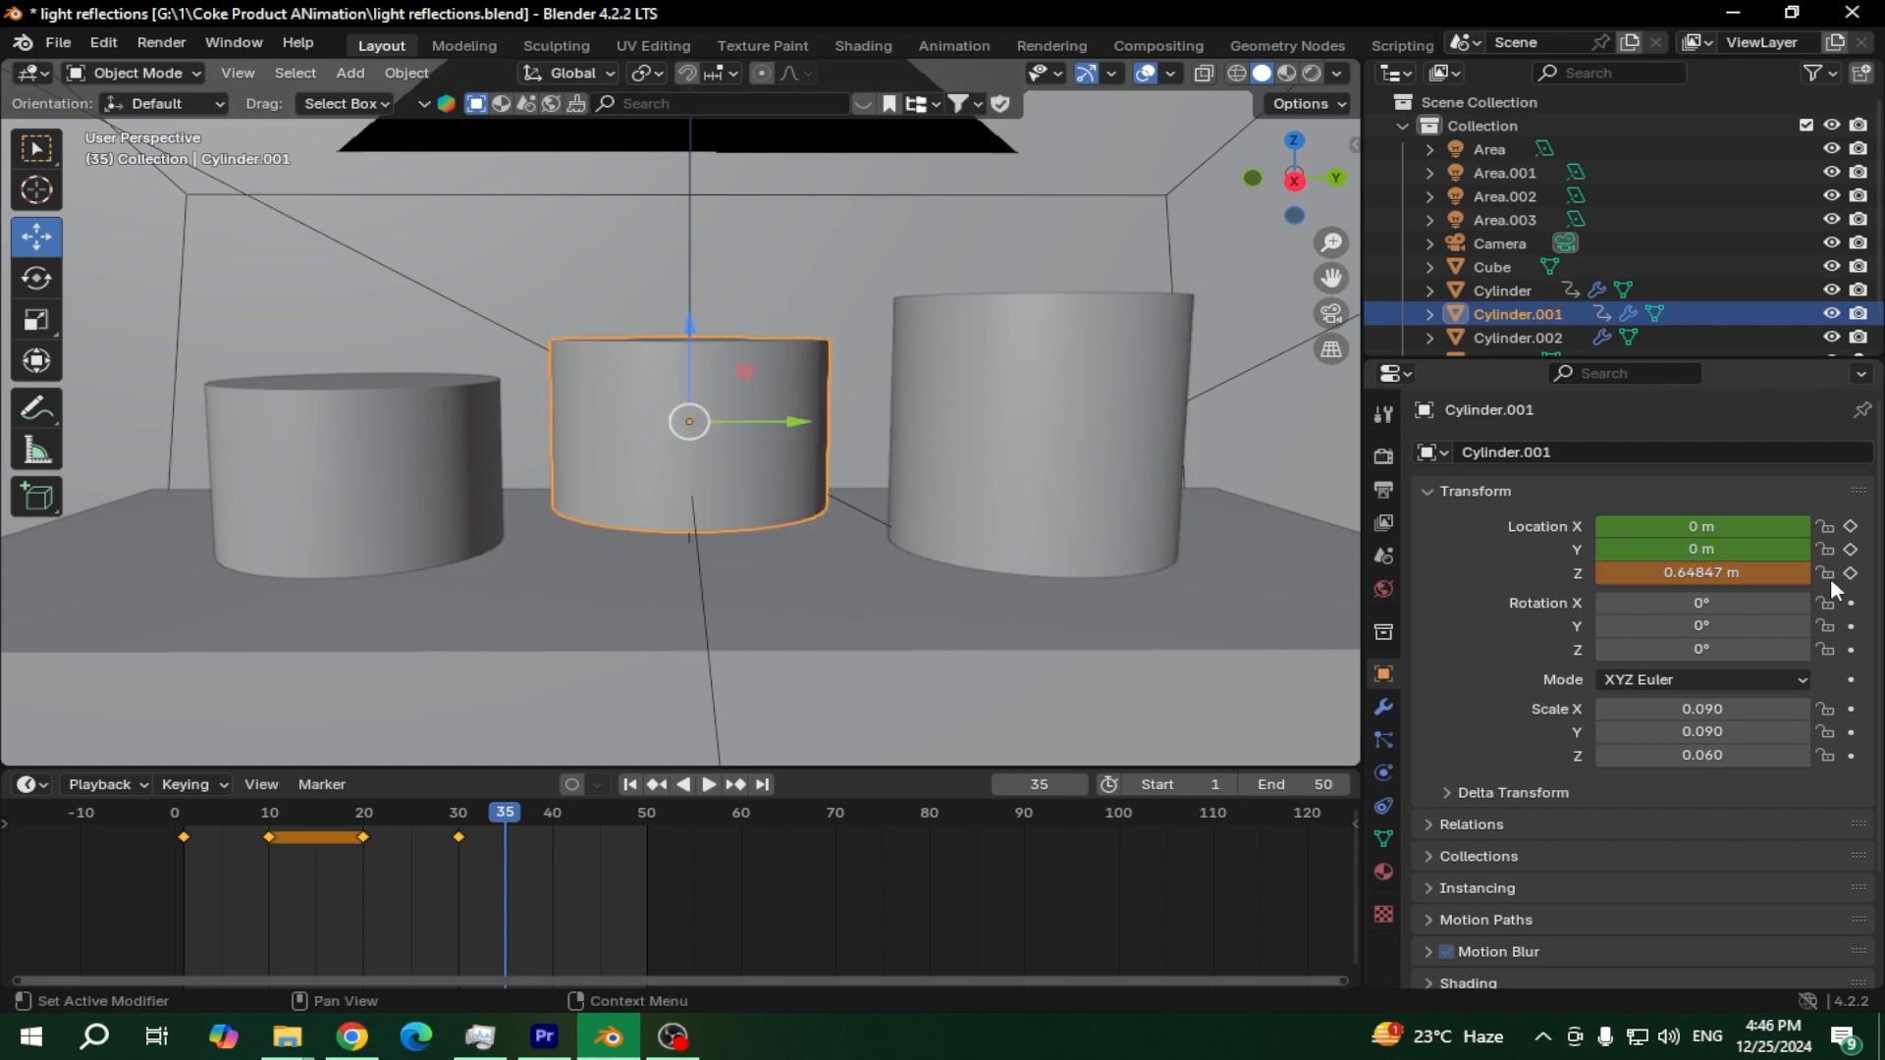
Lower the middle cylinder to the untouched short cylinder's Z location of 0.61877 m and keyframe its X, Y and Z location at frame 35
middle_drag(898, 520, 898, 491)
mouse_move(1701, 572)
mouse_down()
mouse_move(1719, 572)
mouse_move(1696, 573)
mouse_up()
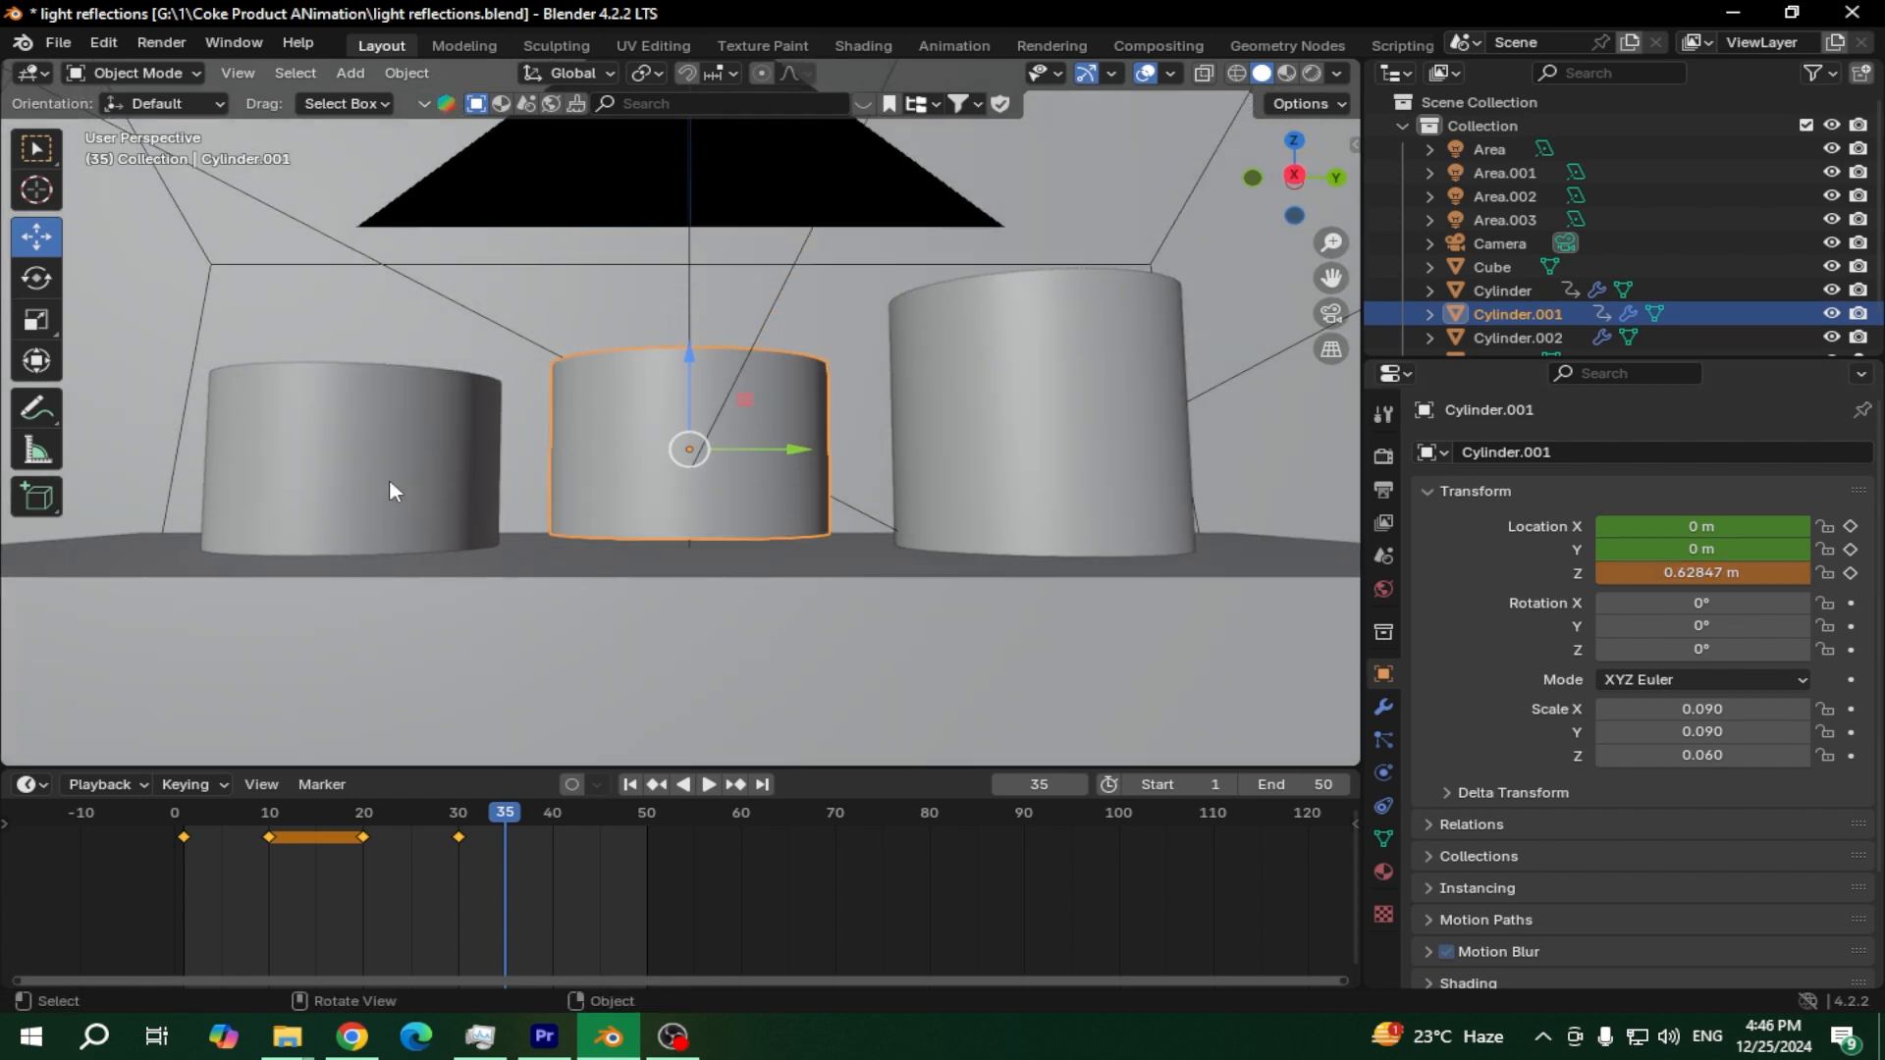
click(361, 471)
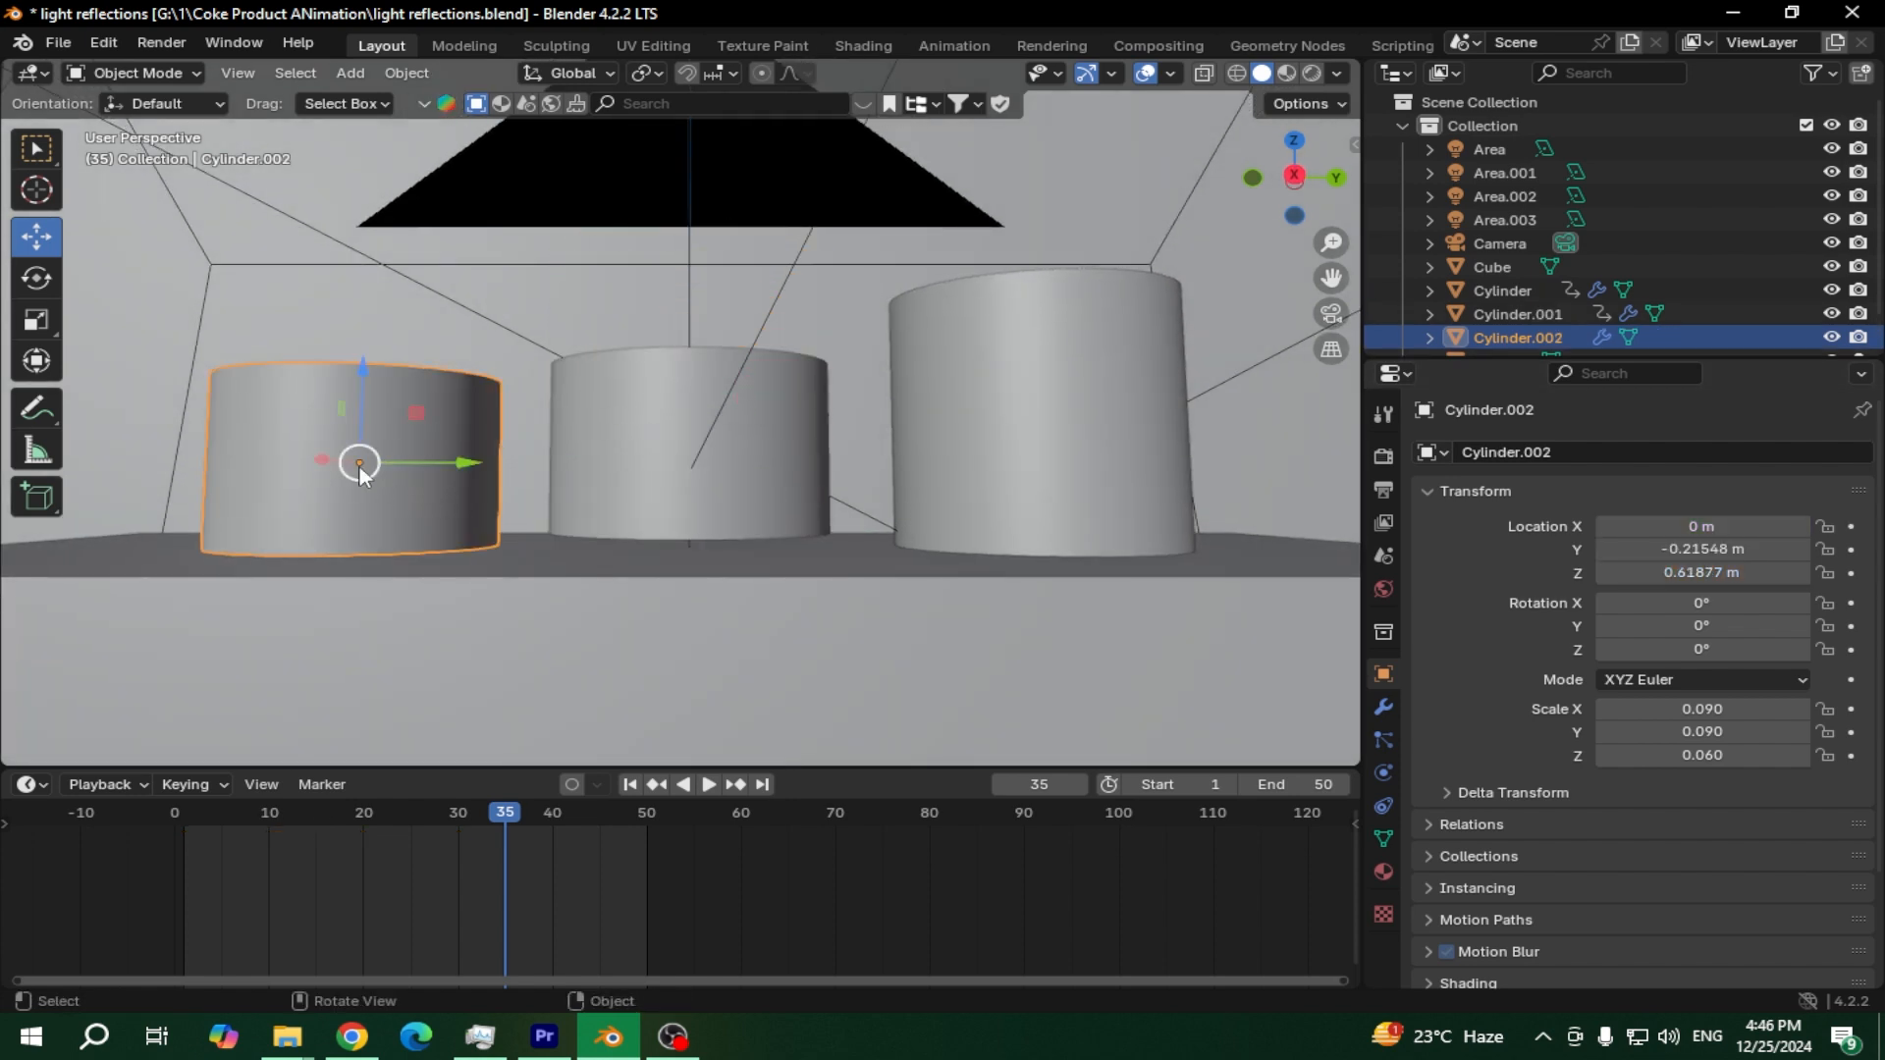
click(1730, 575)
key(ctrl+c)
click(769, 477)
click(651, 469)
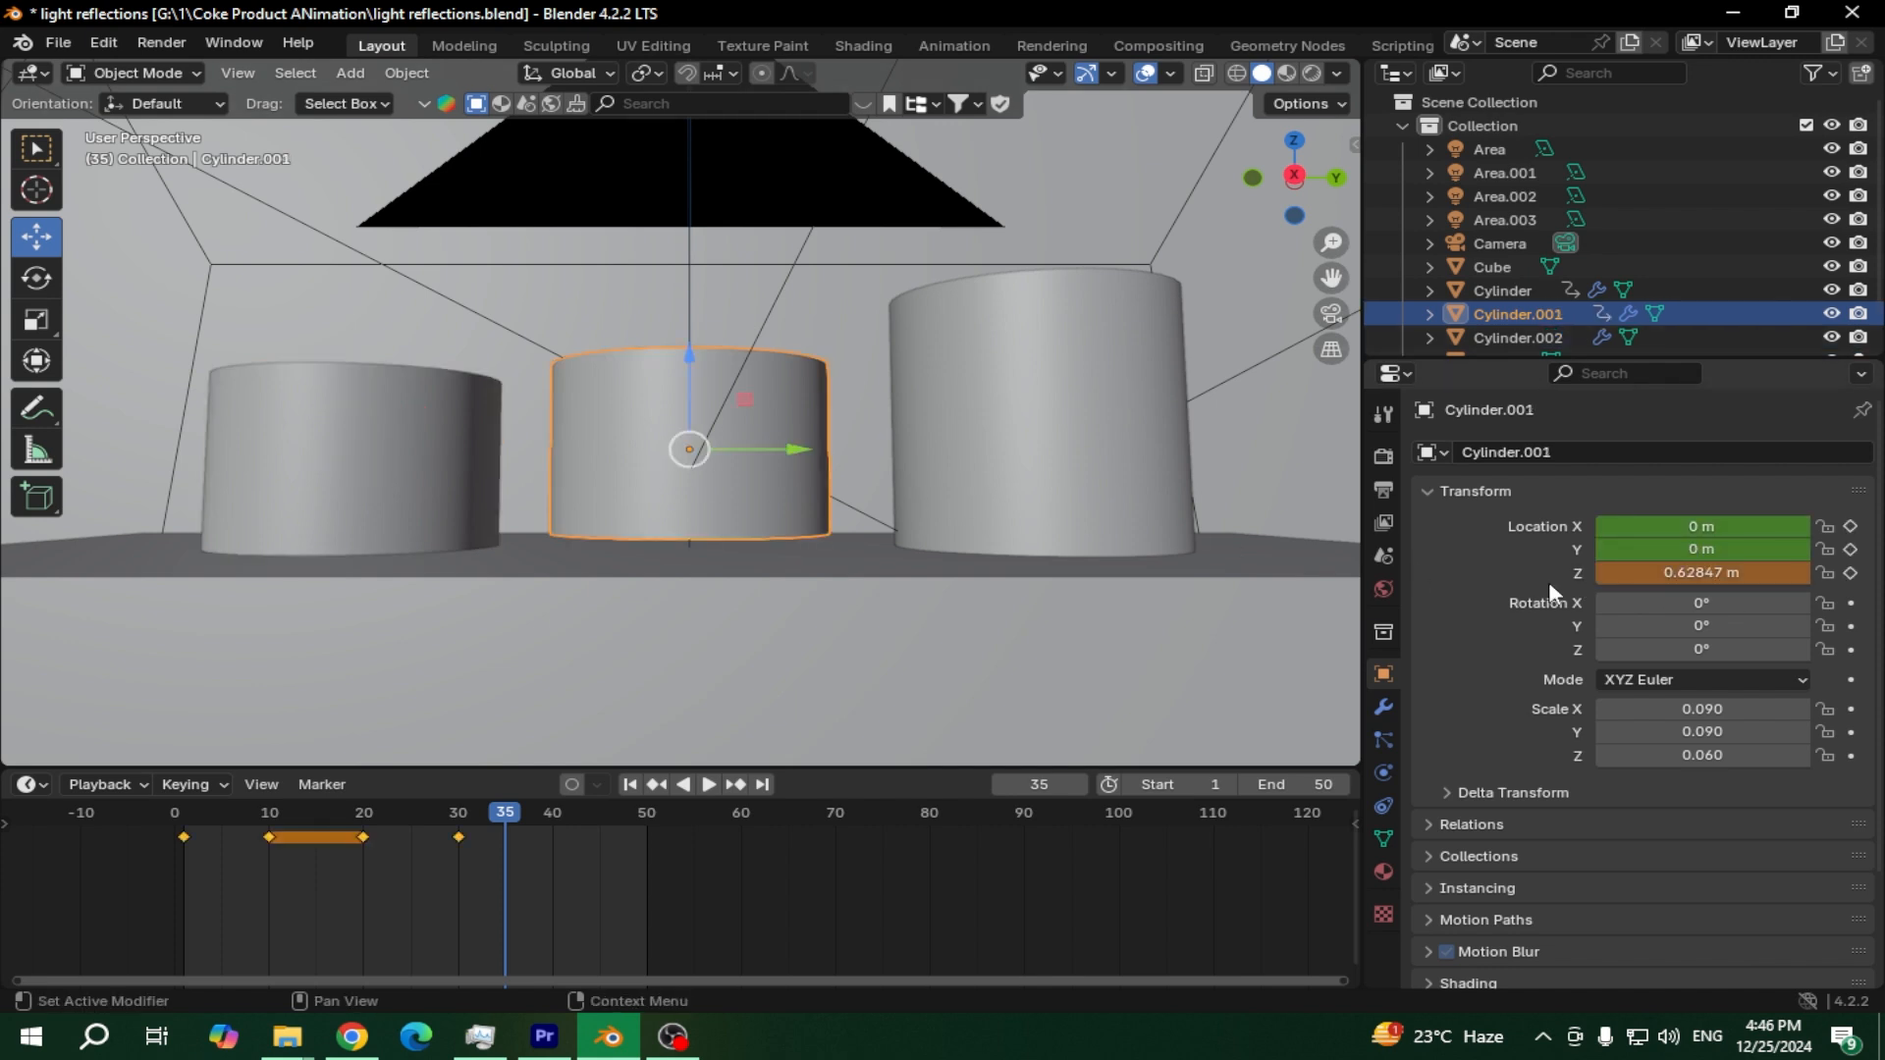
click(1730, 580)
key(ctrl+v)
key(Return)
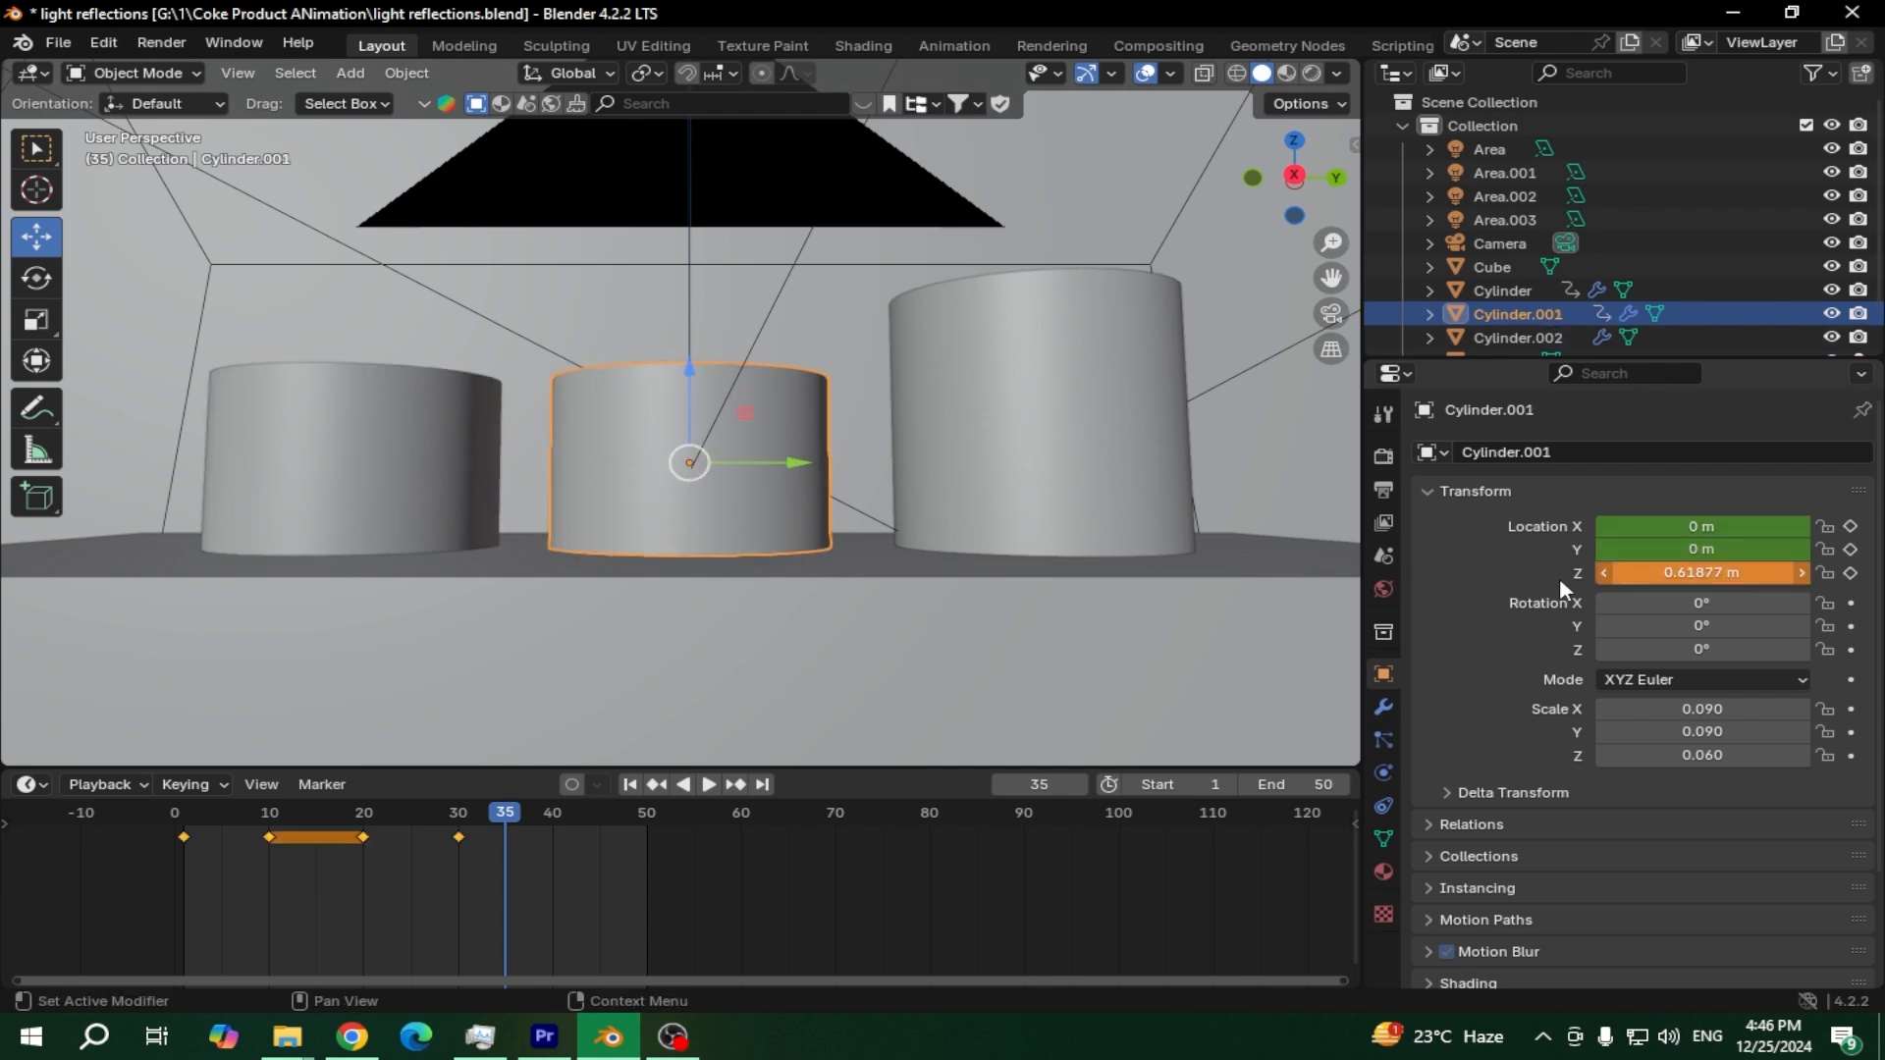
click(1851, 572)
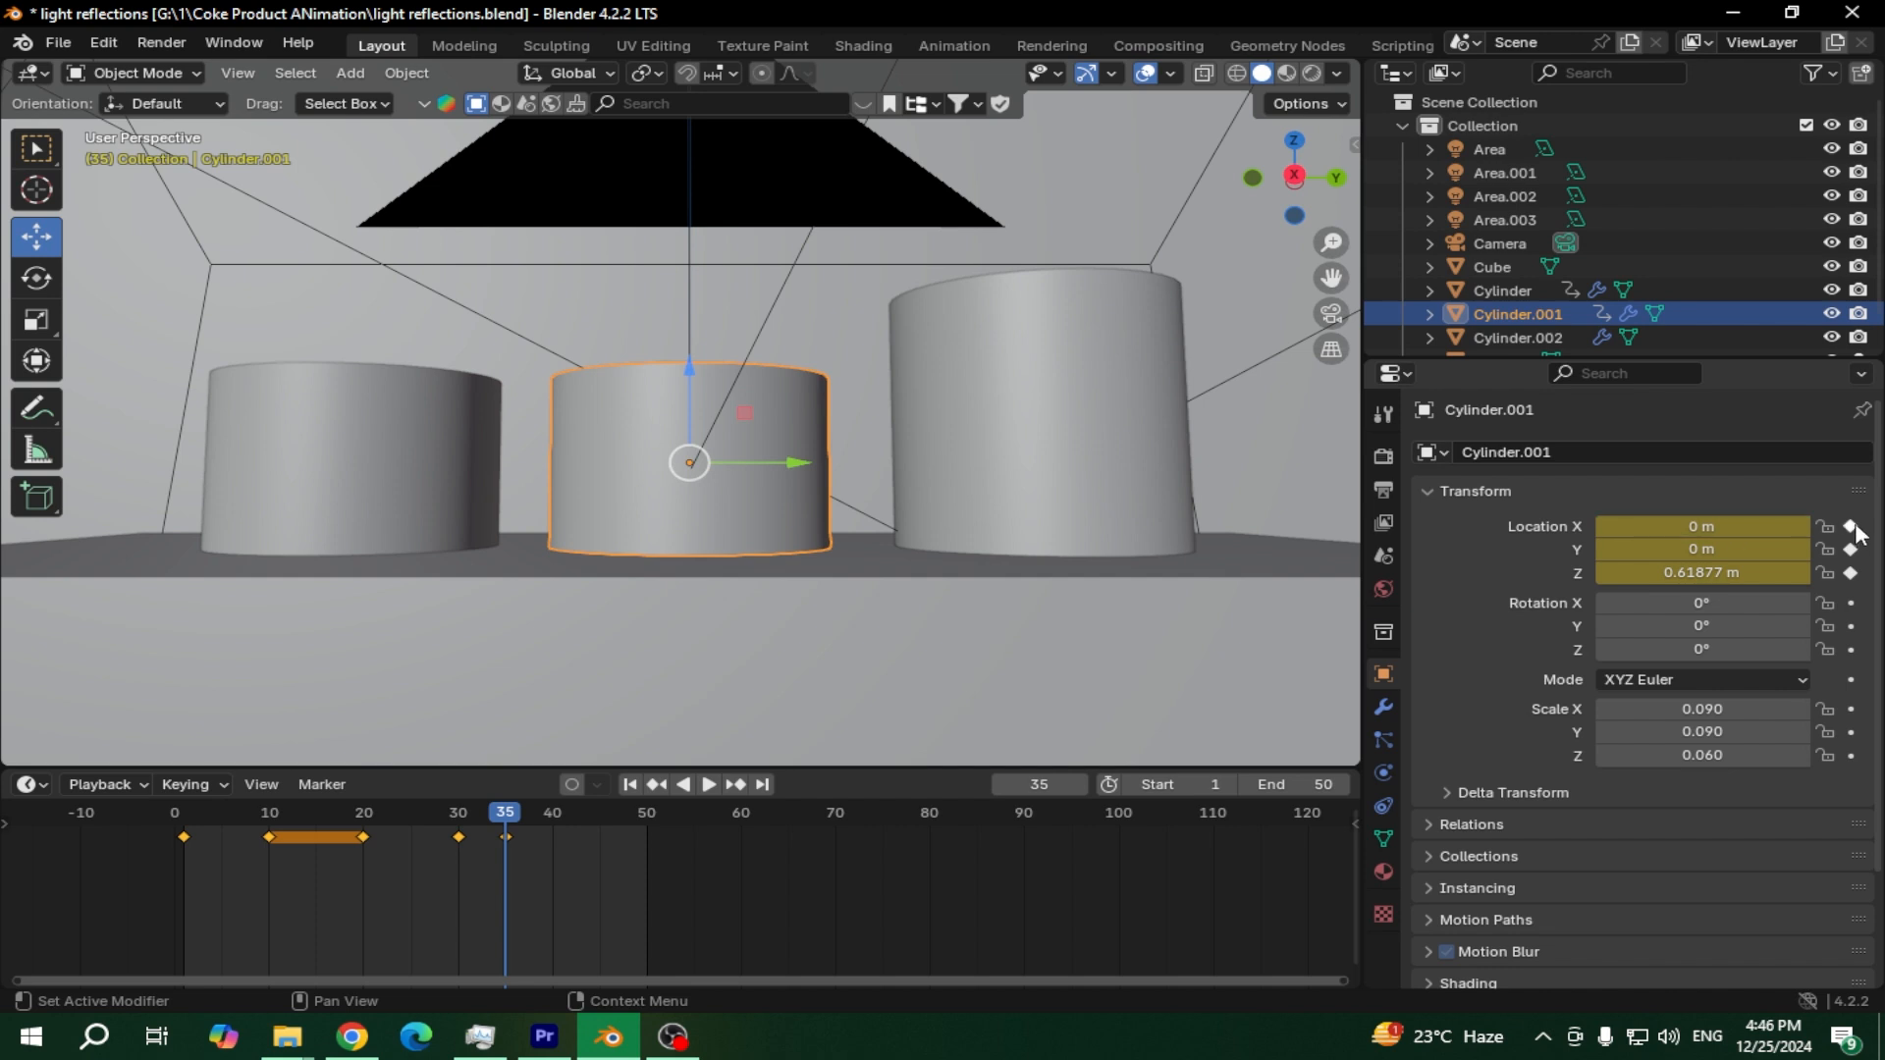
Scrub back to the start of the timeline and play the animation to check the cylinders swapping places
drag(500, 812, 162, 817)
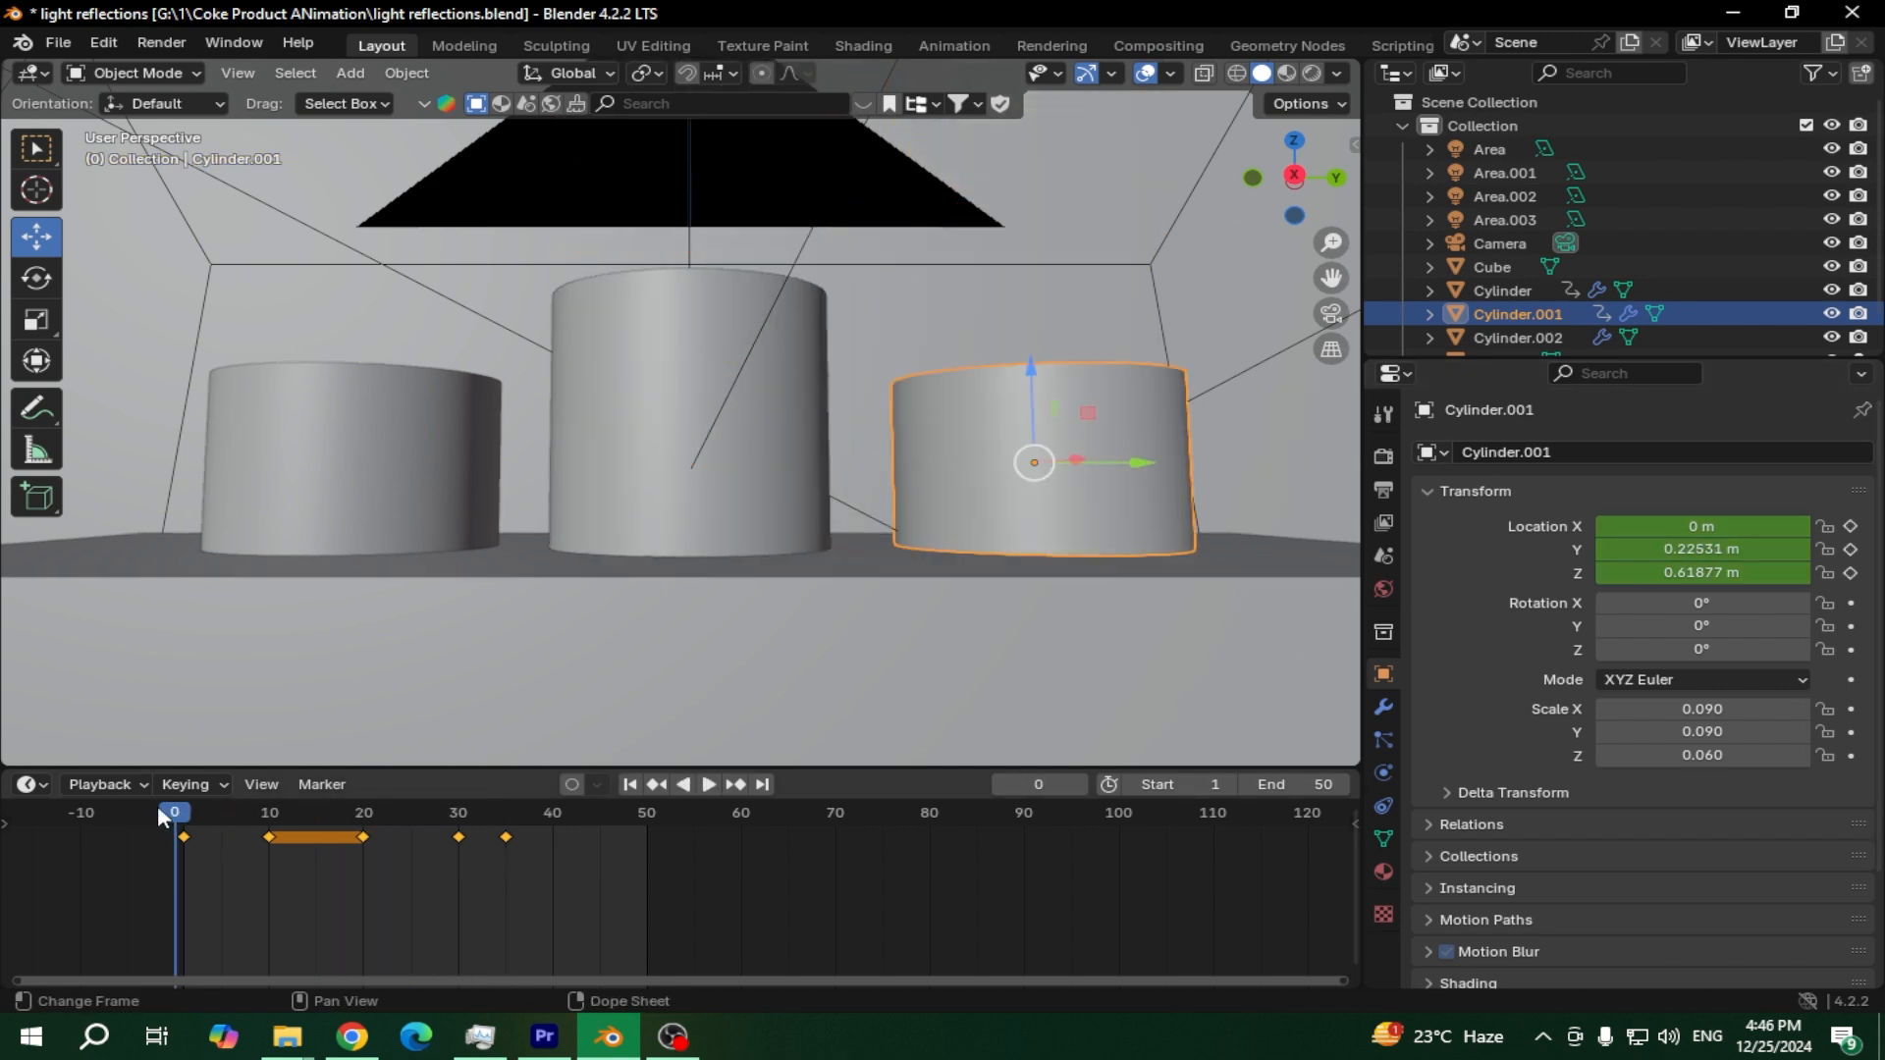
key(space)
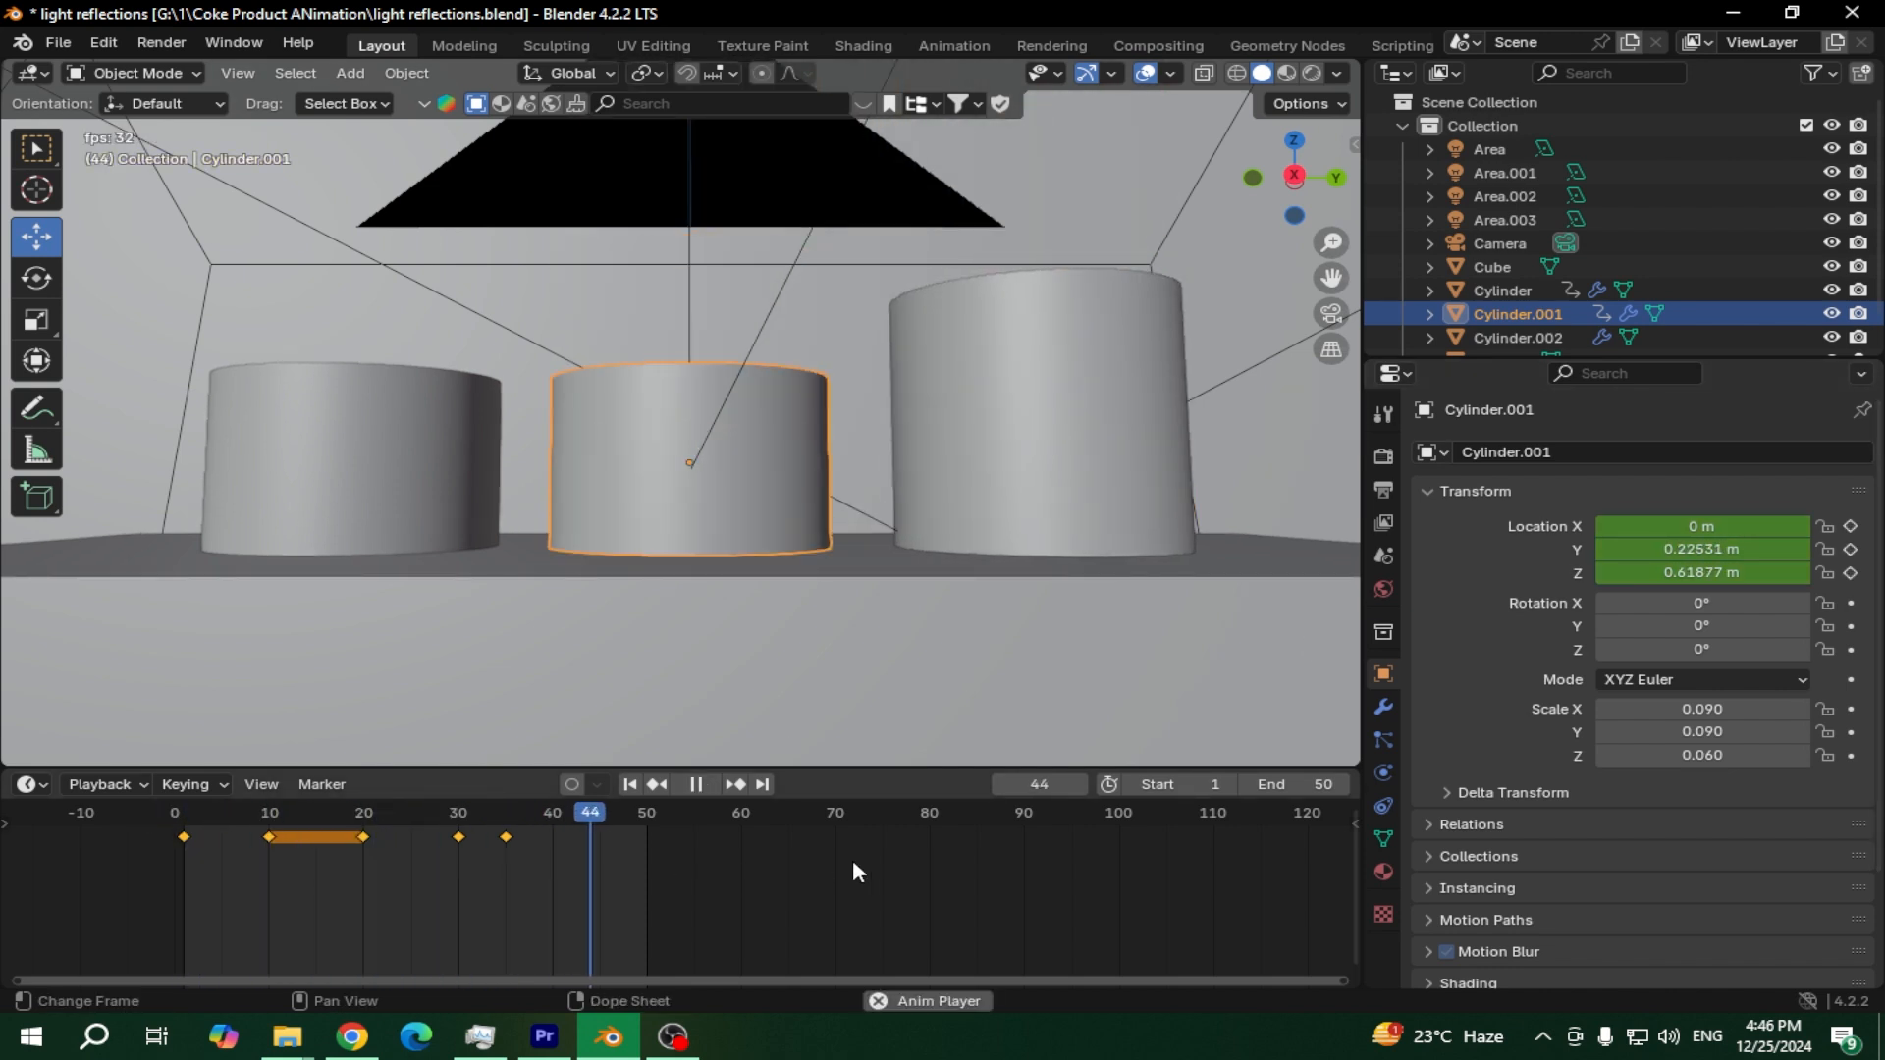
Return to frame 35 and keyframe the X, Y and Z location of the short cylinder that has no keyframes yet
key(space)
key(space)
drag(622, 820, 508, 817)
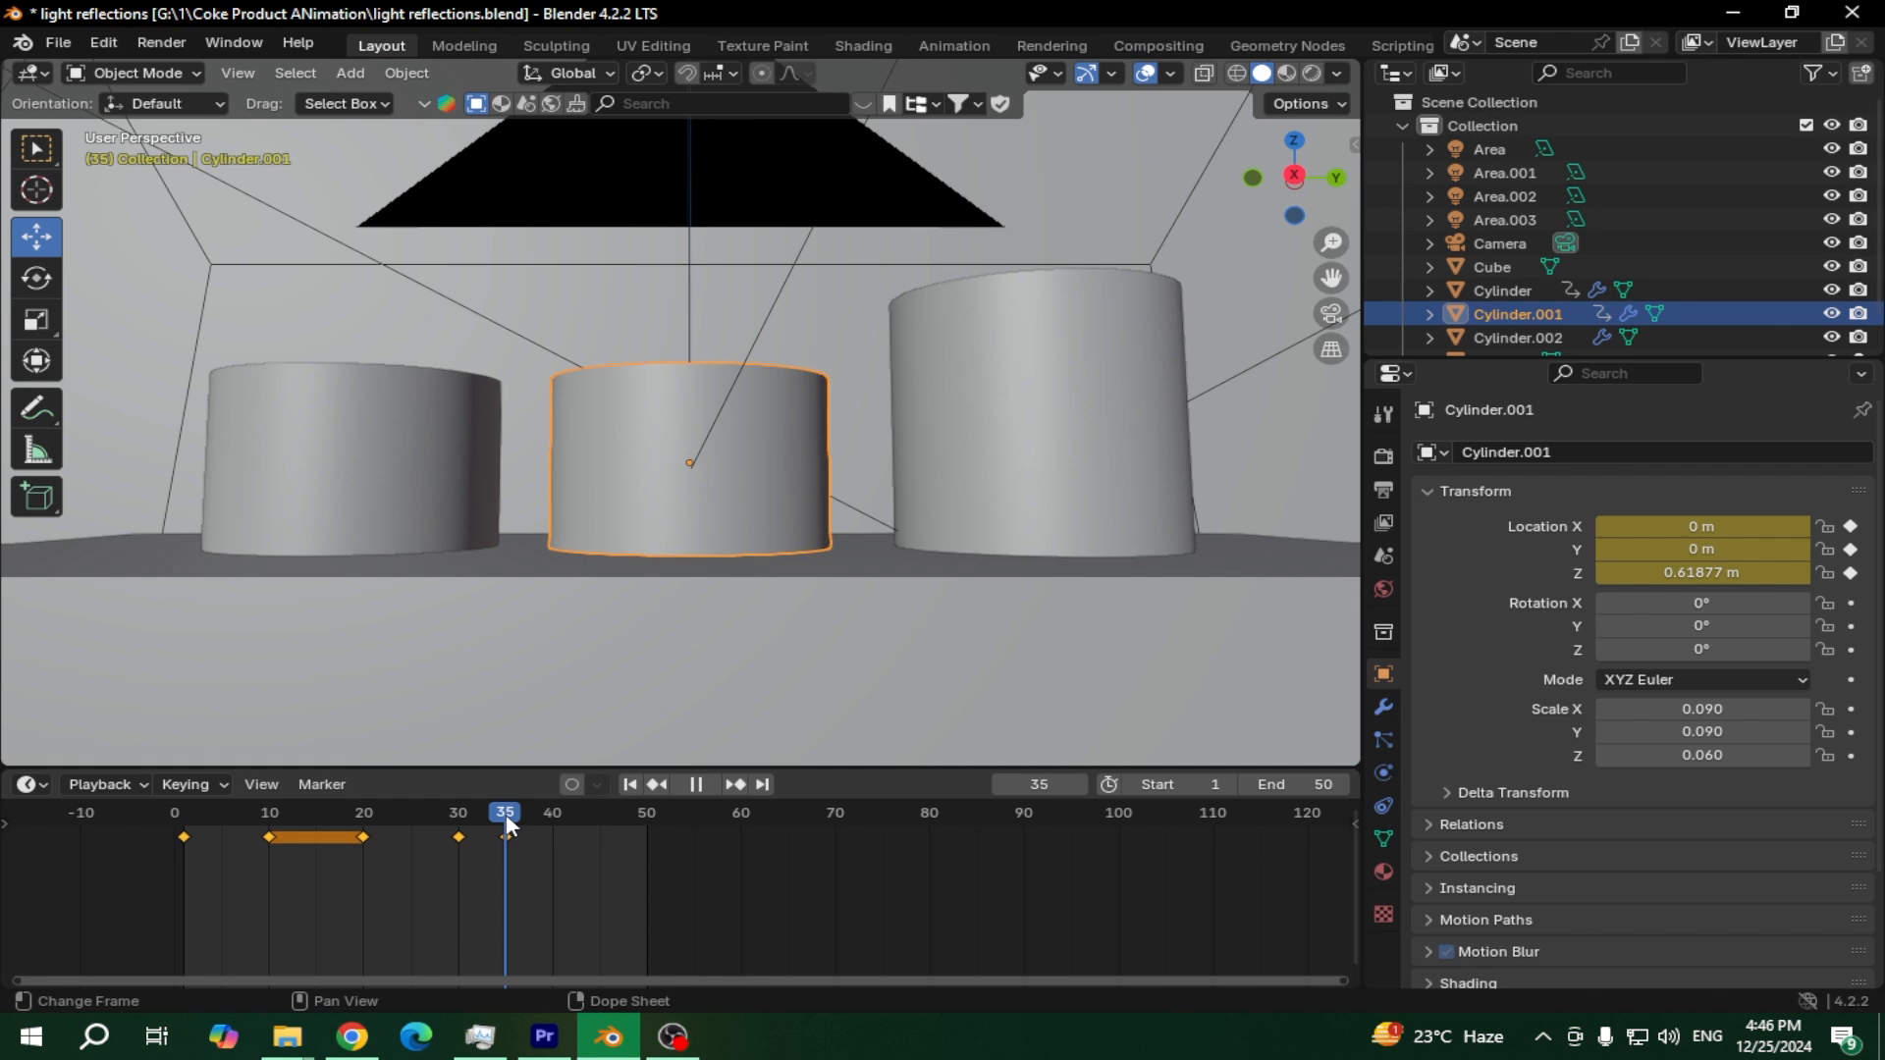
key(space)
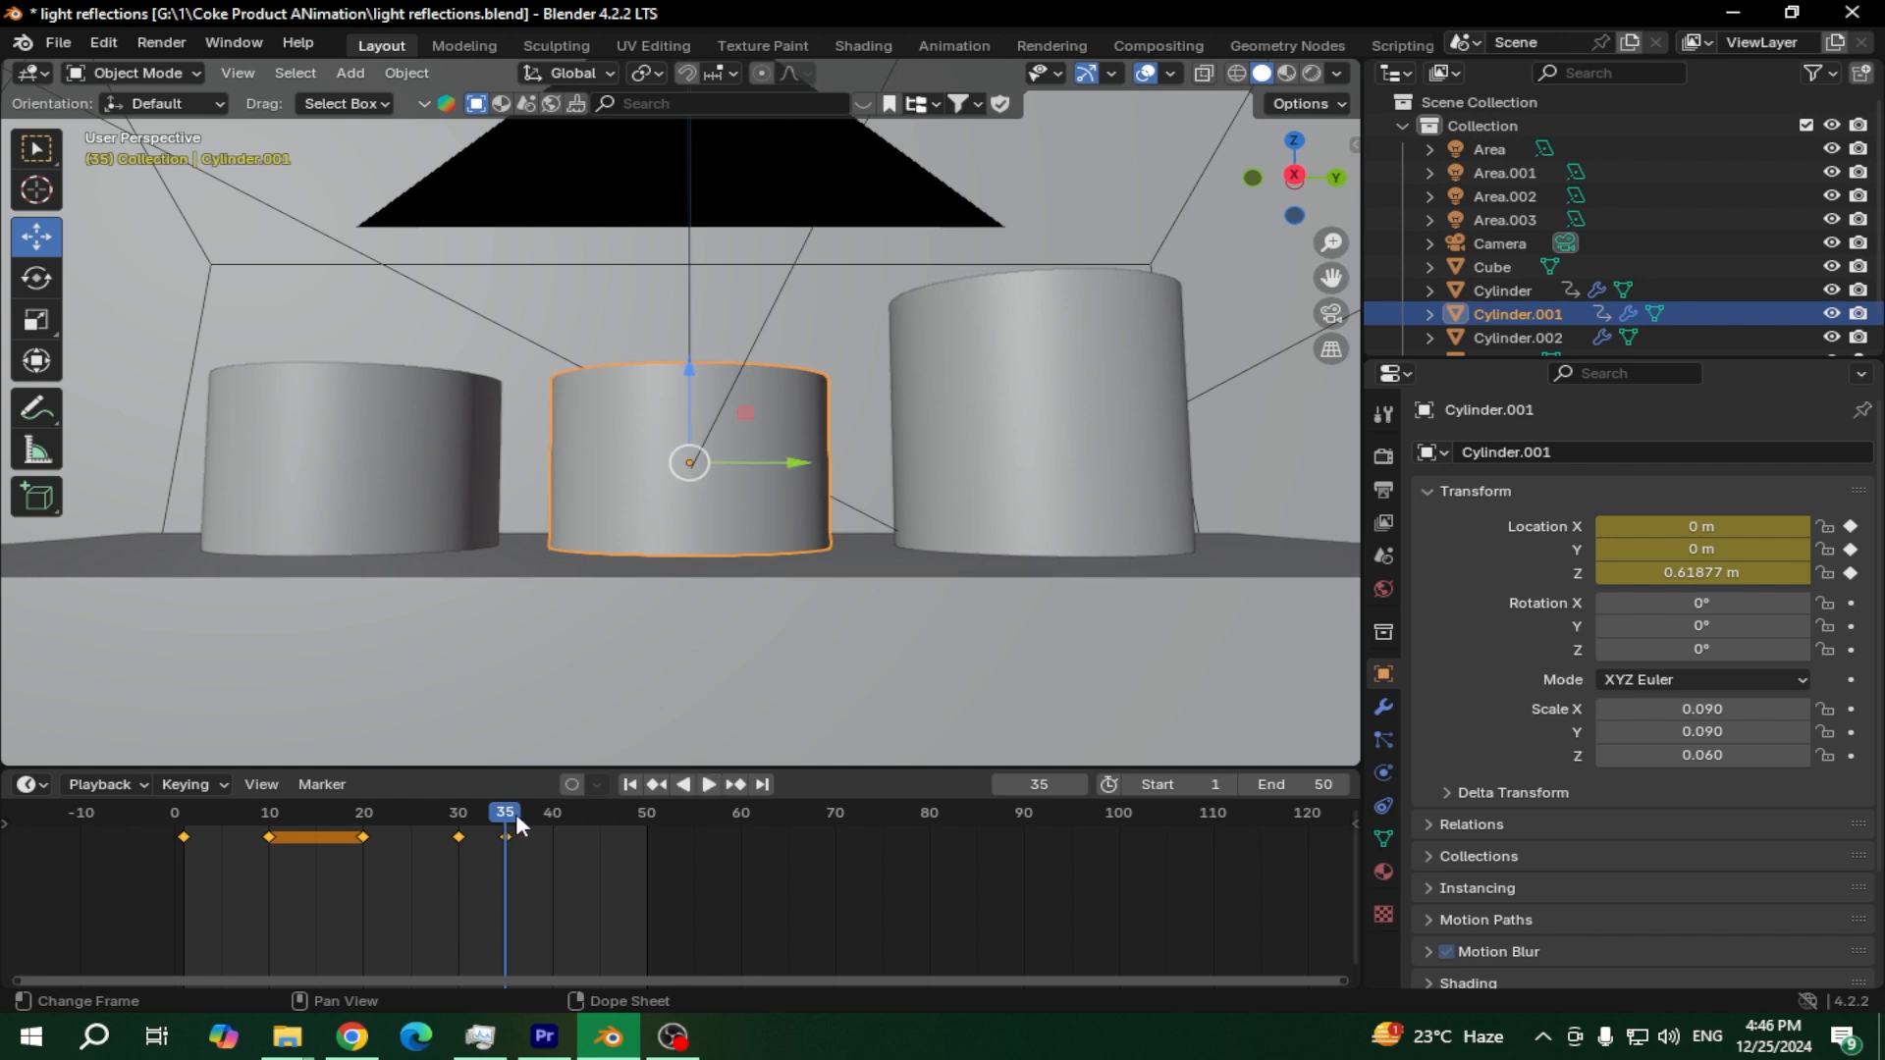
click(359, 436)
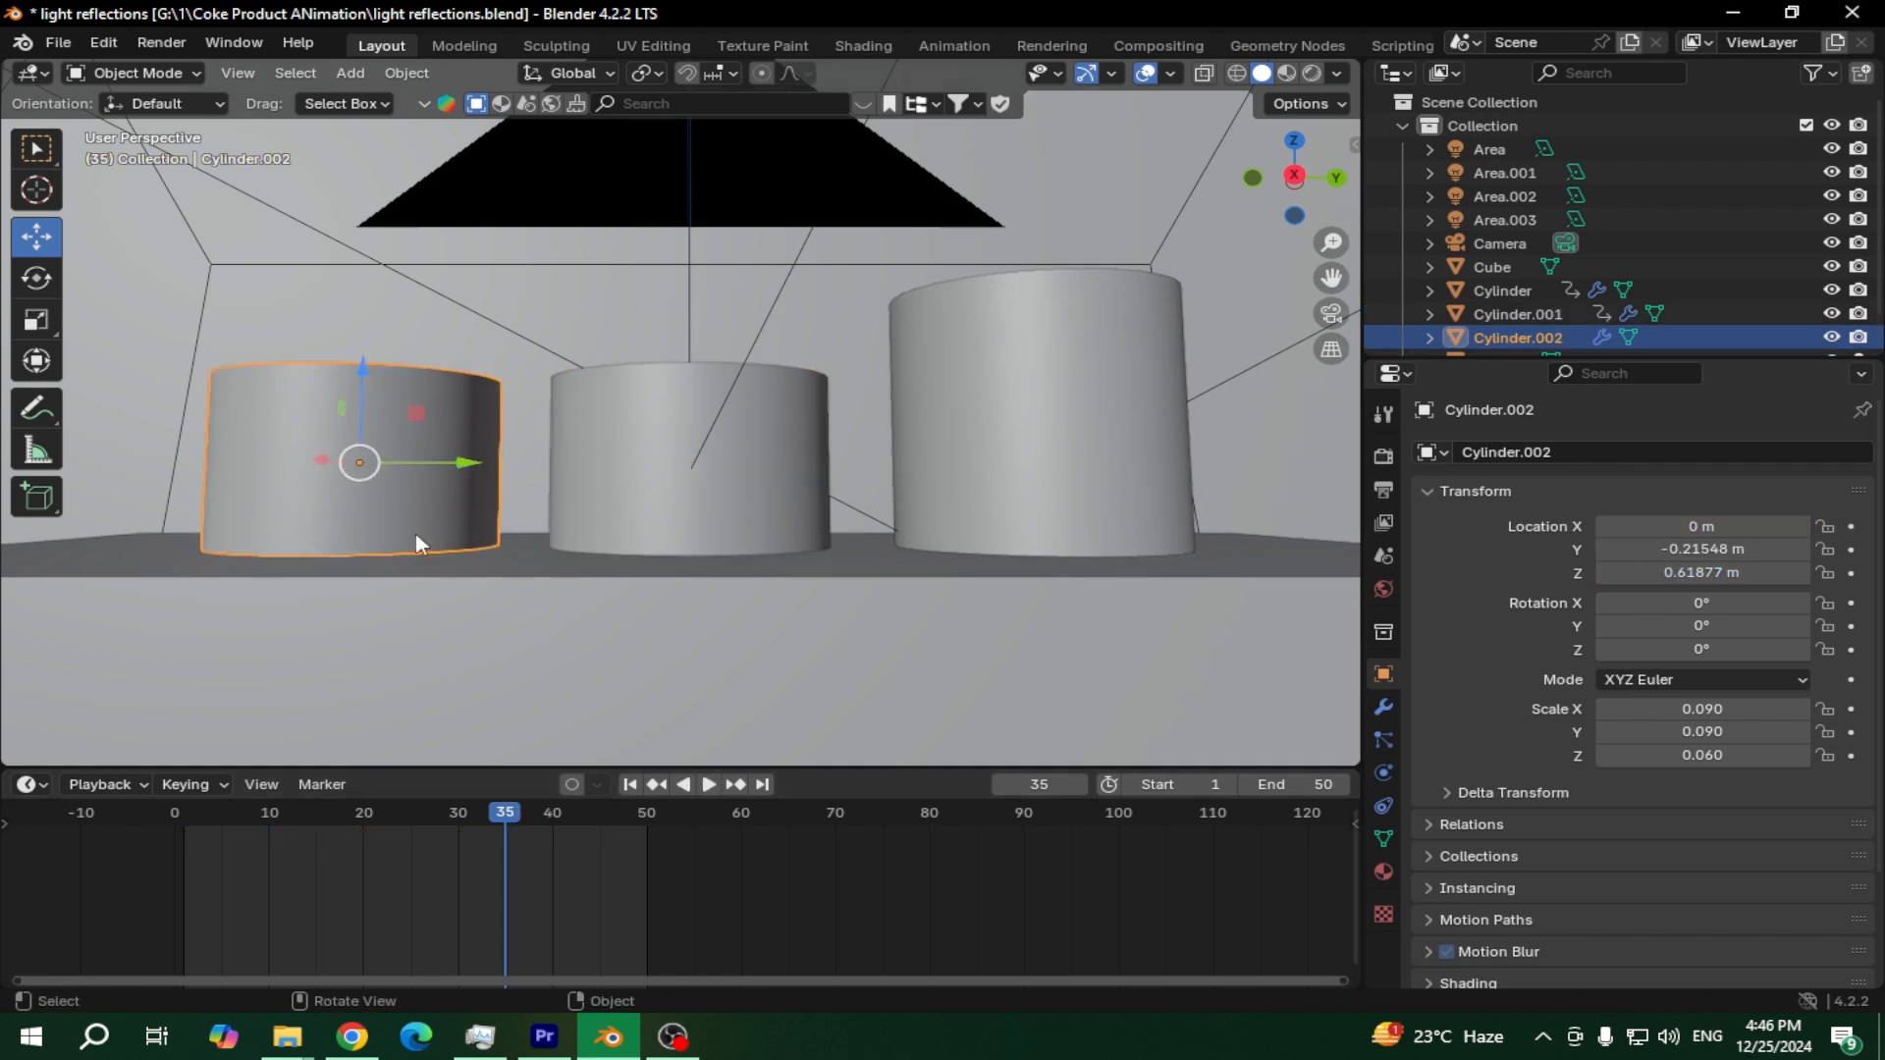
click(1850, 526)
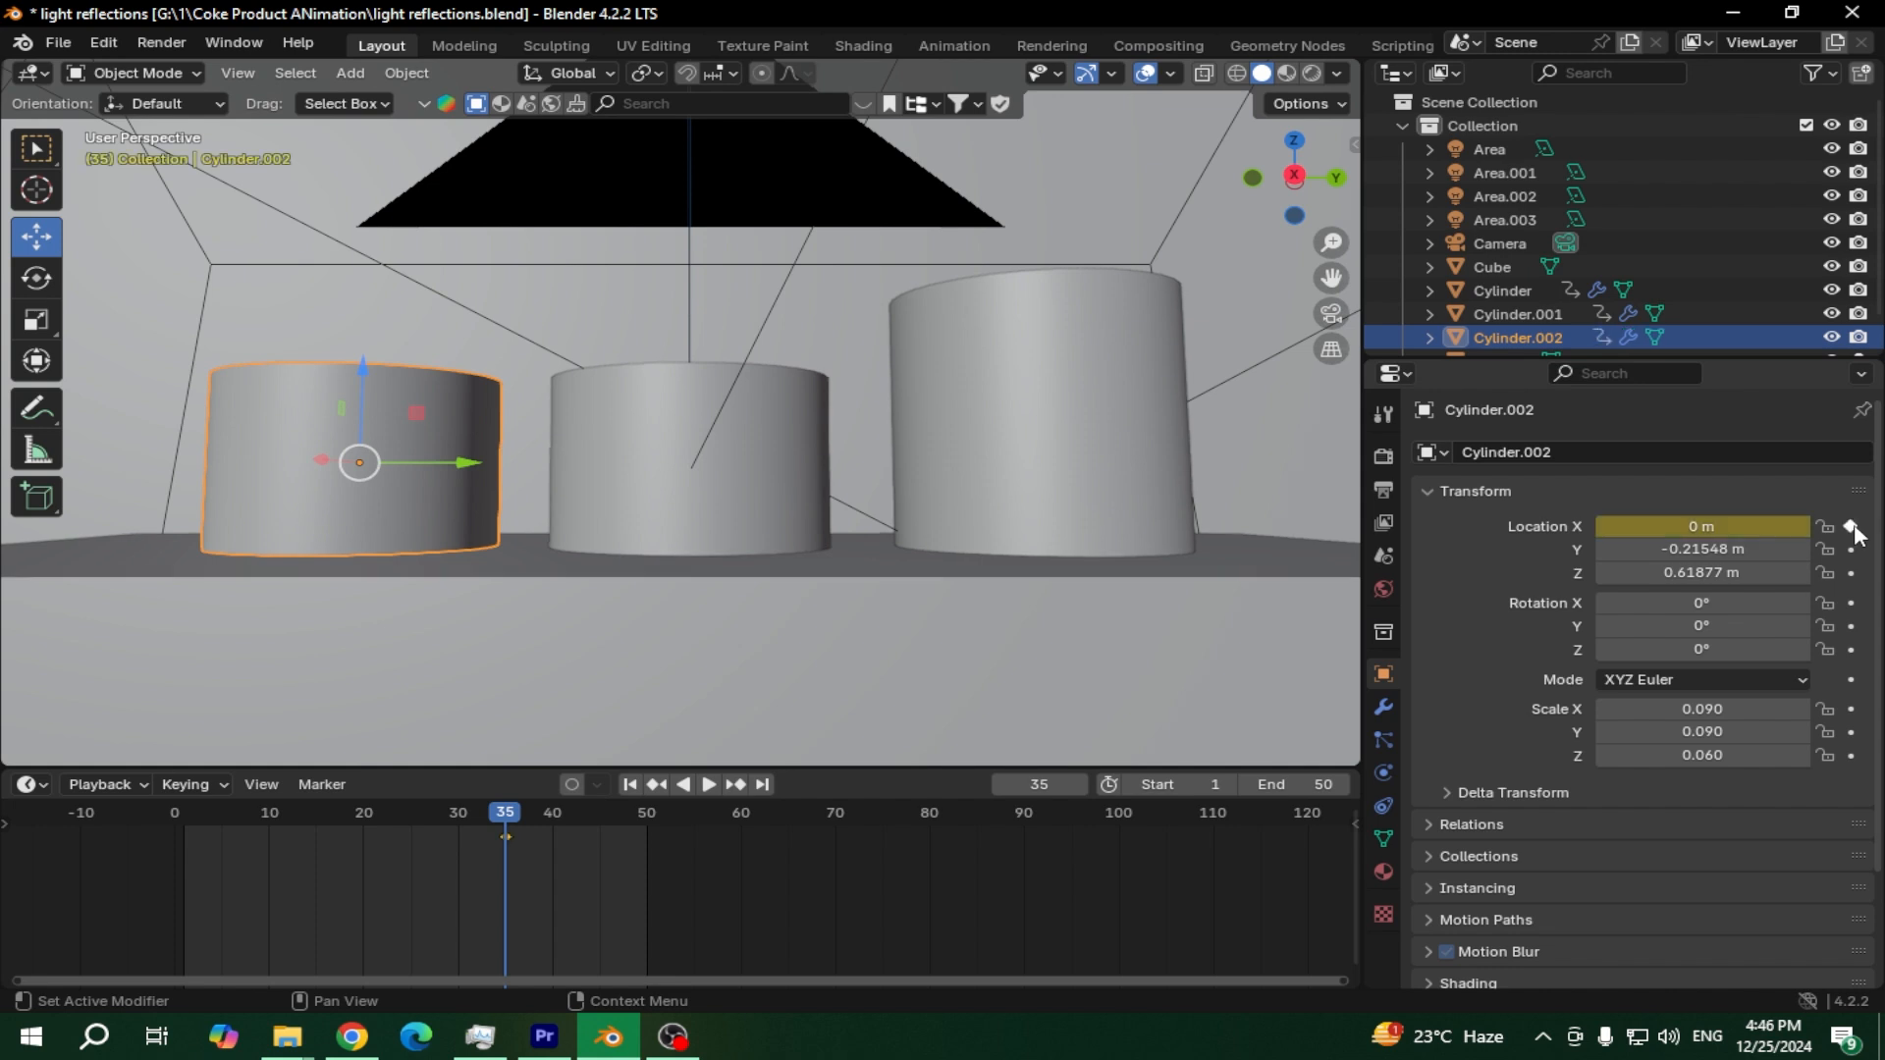
click(1850, 549)
click(1850, 572)
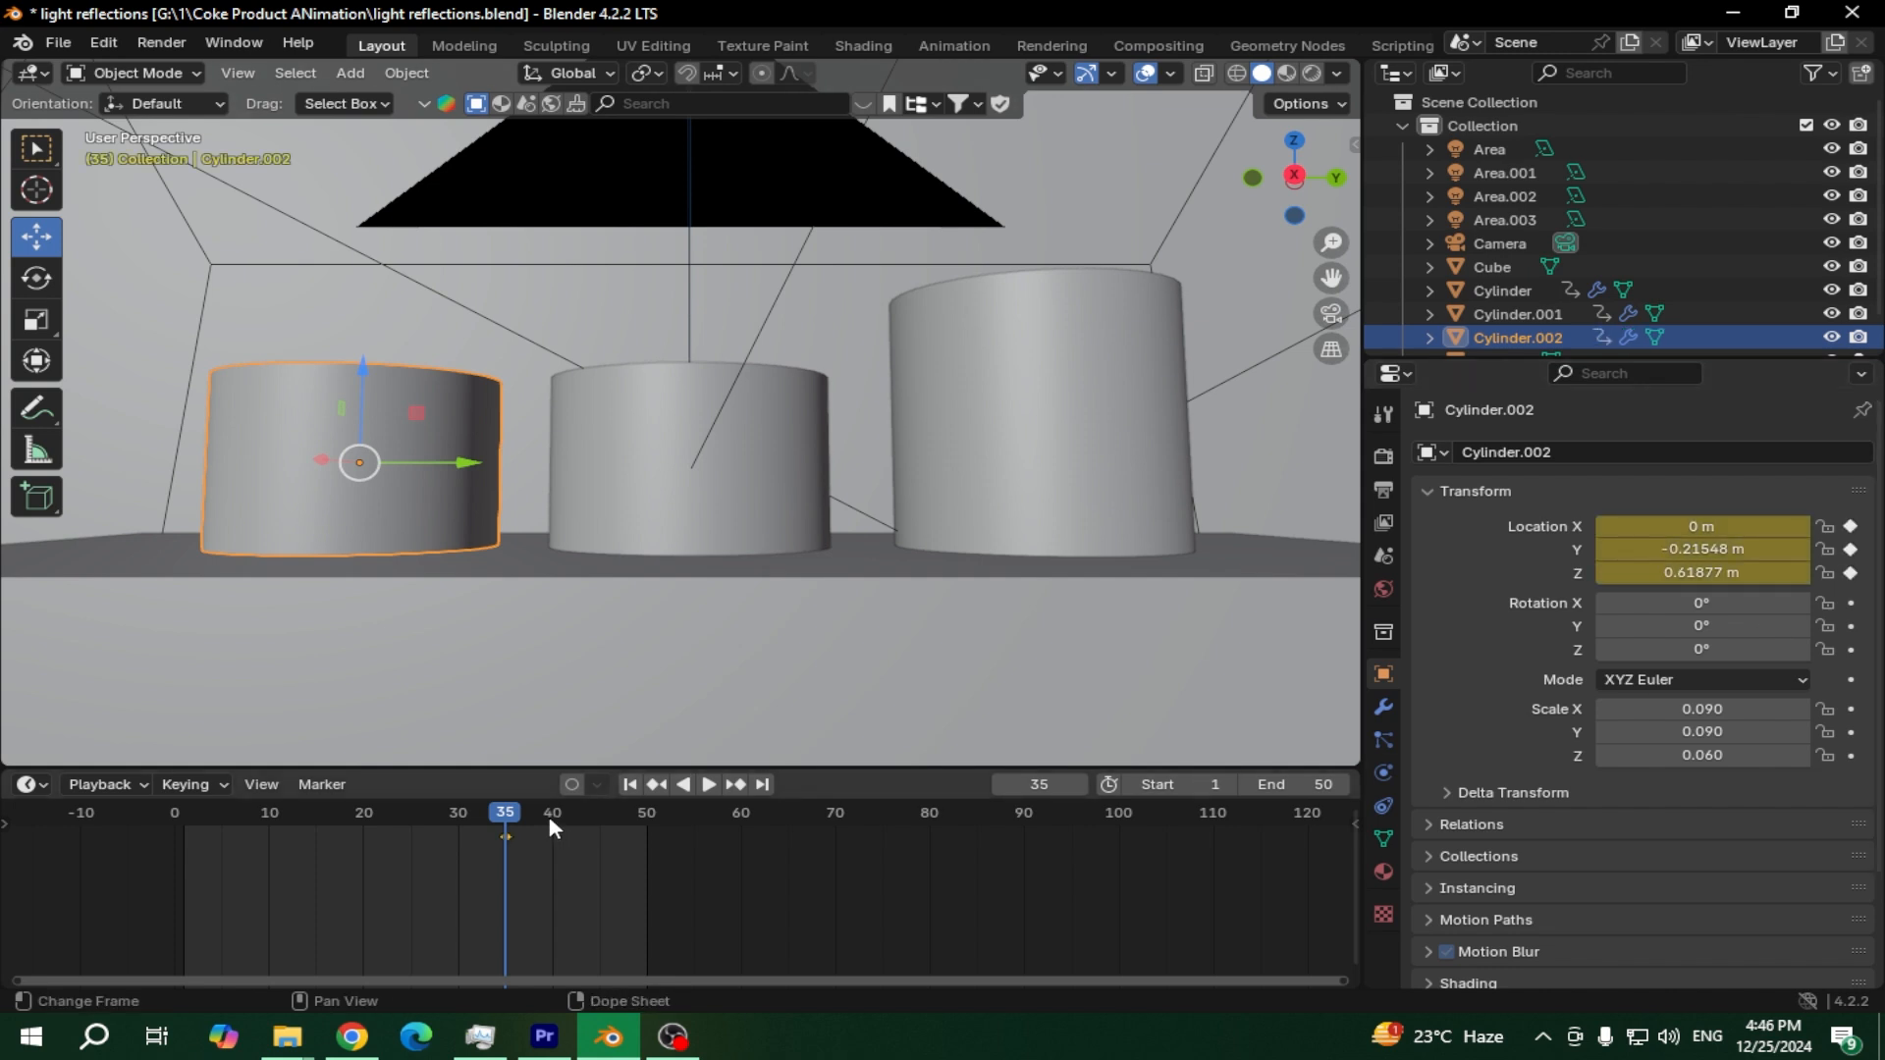
At frame 40, raise the same short cylinder to a Z location of 0.88877 m and keyframe its location
click(552, 820)
mouse_move(1702, 573)
mouse_down()
mouse_move(1669, 572)
mouse_move(1757, 572)
mouse_move(1727, 572)
mouse_up()
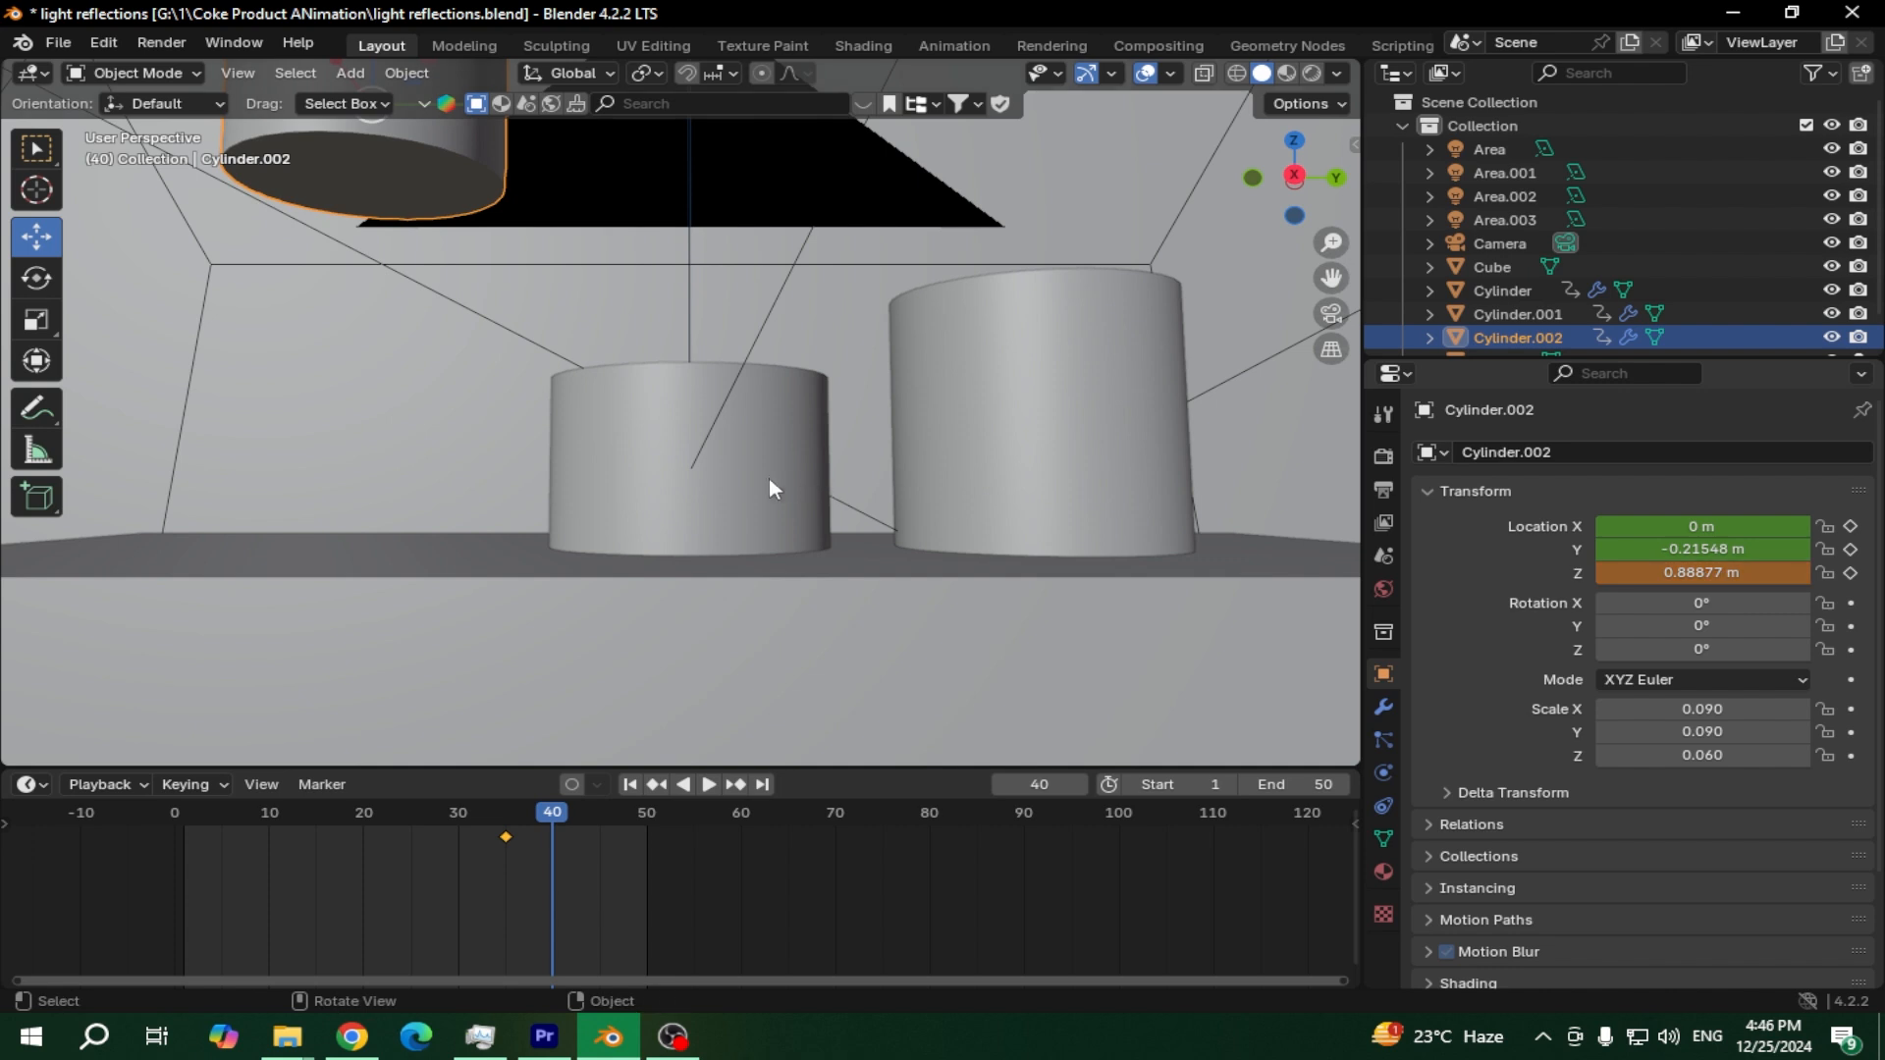
key(i)
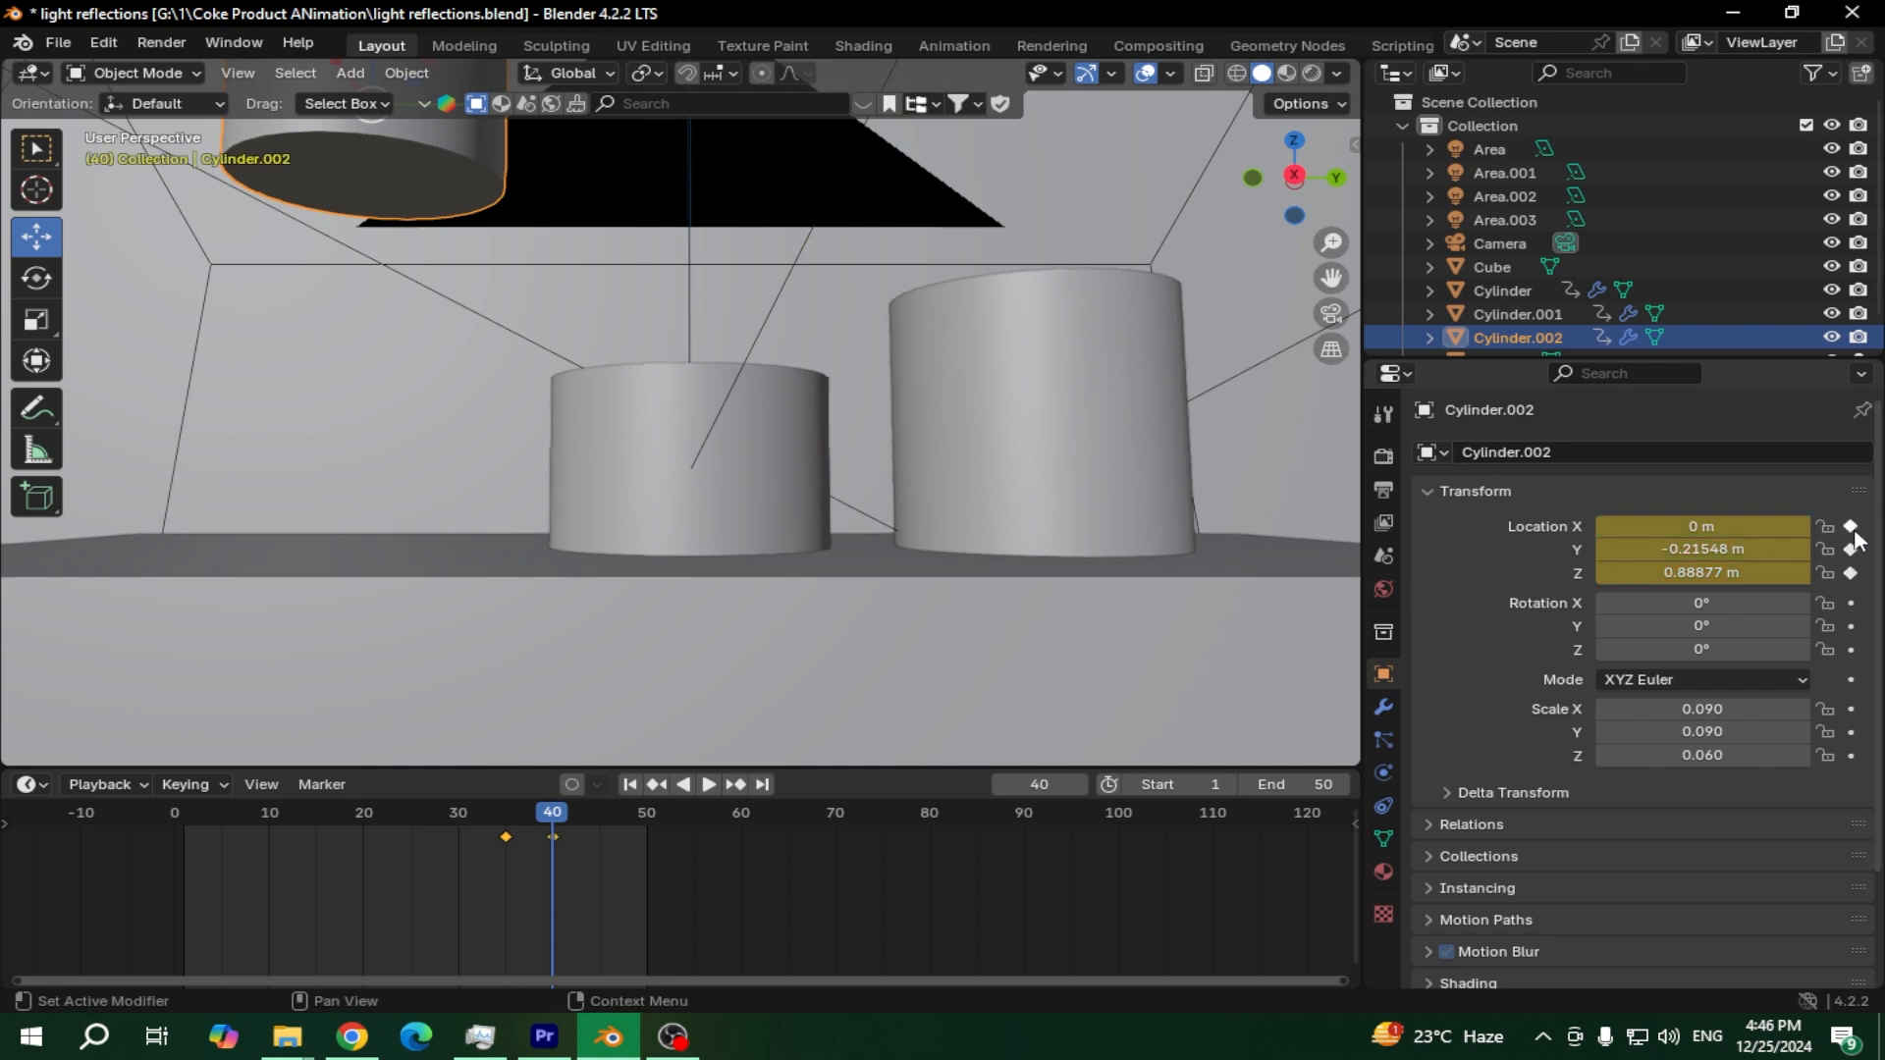
Move the middle short cylinder to a Y location of -0.21 m and keyframe its X, Y and Z location at frame 40
click(738, 459)
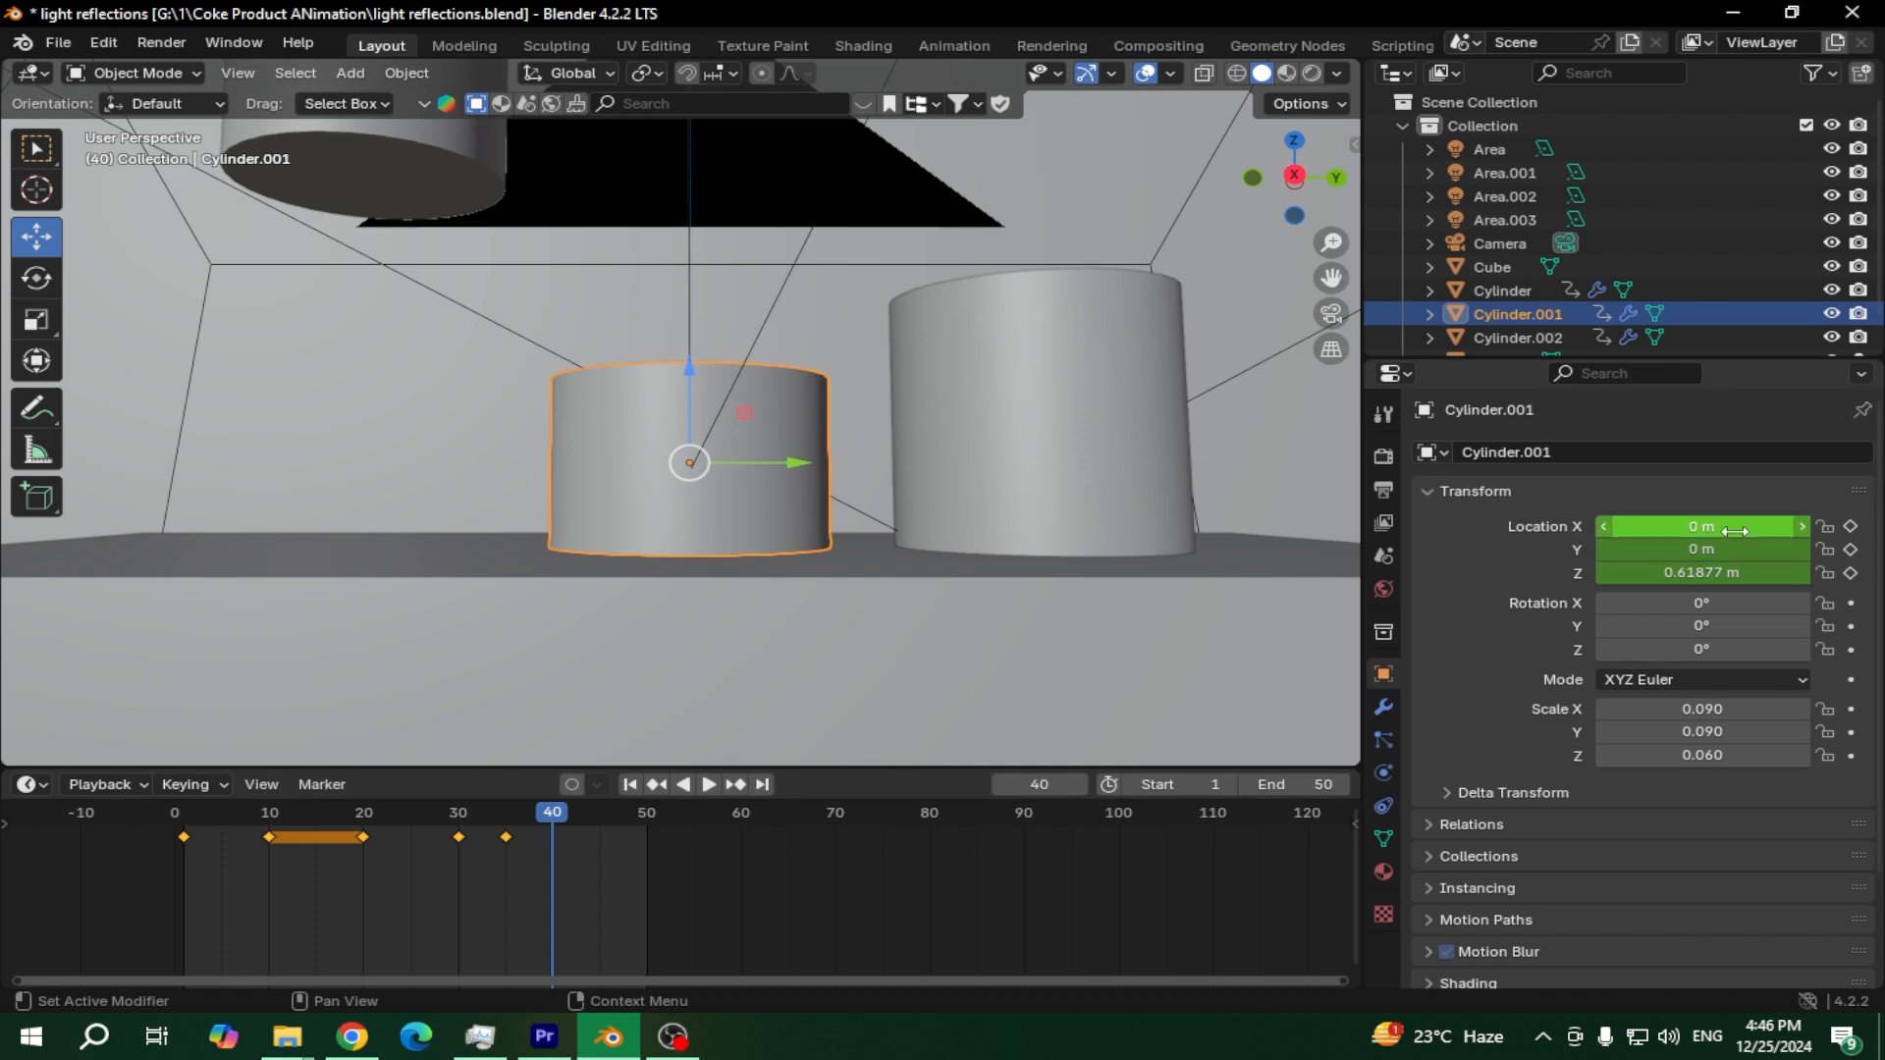
drag(1730, 526, 1532, 549)
key(ctrl+z)
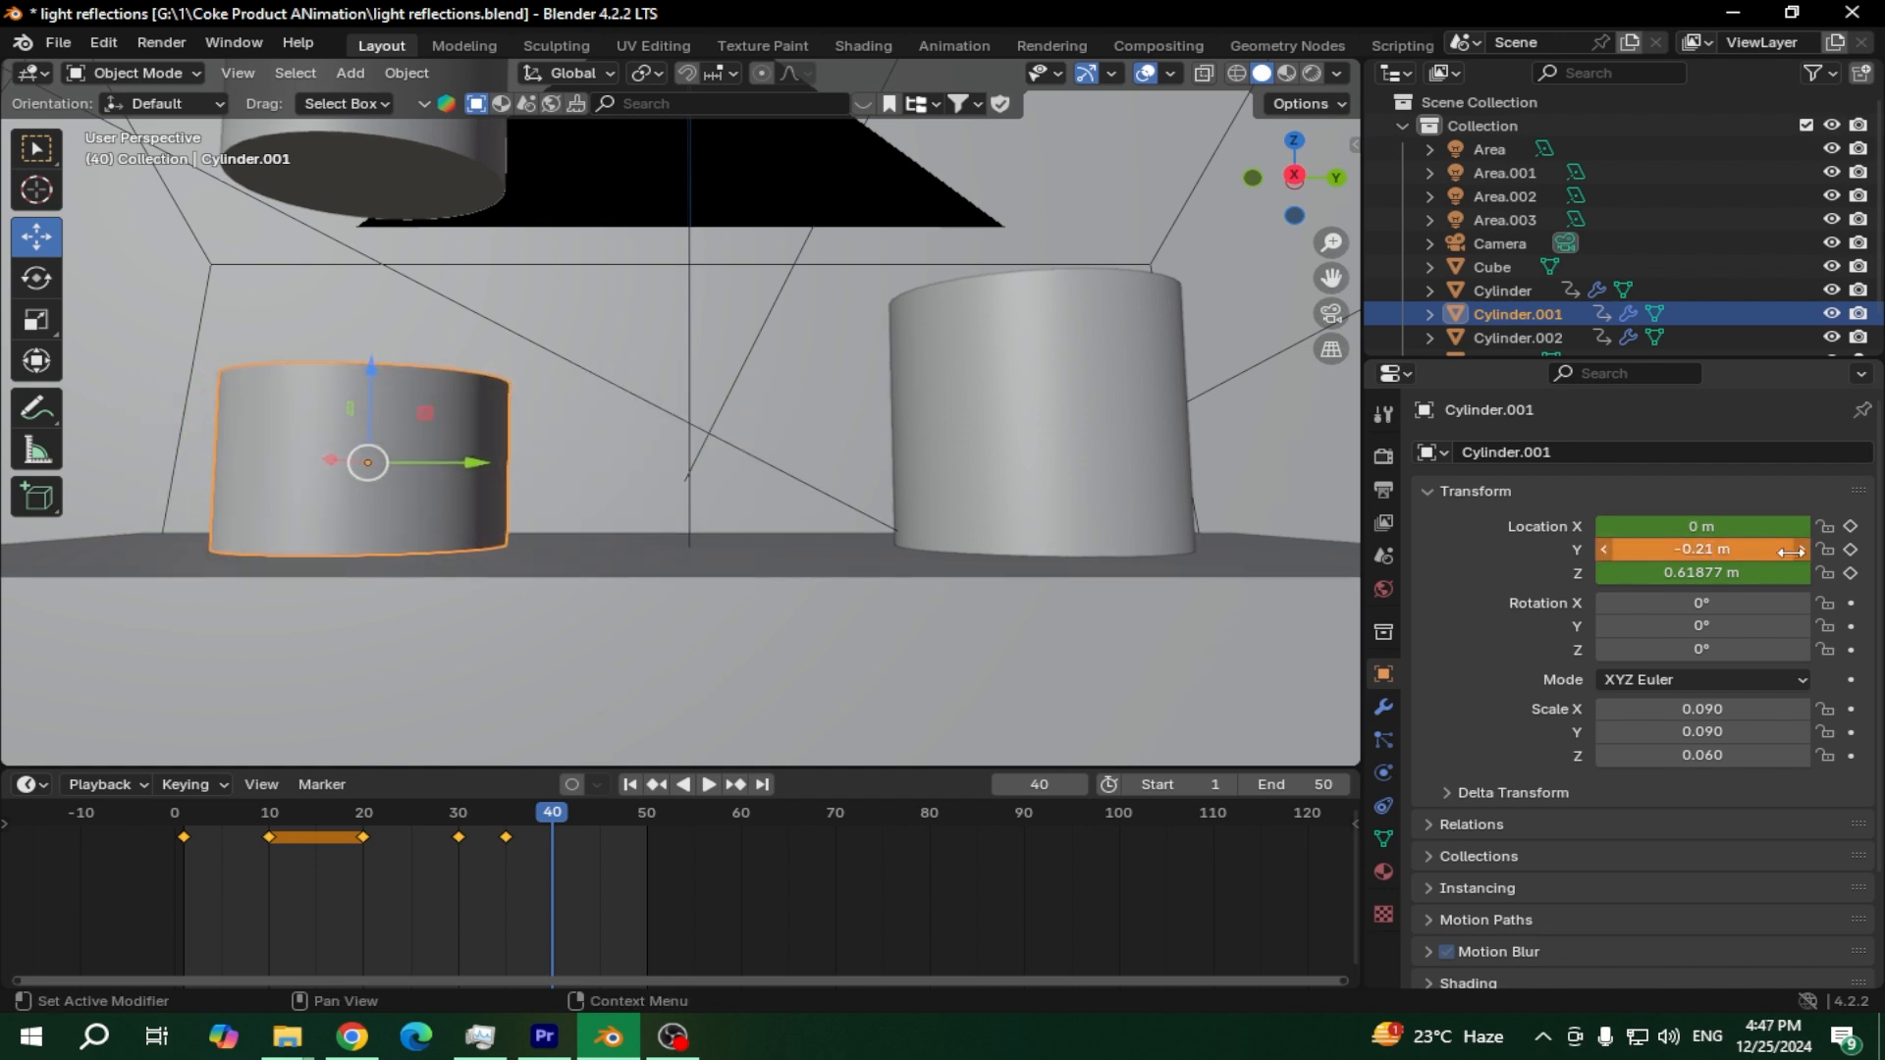
click(1851, 548)
click(1851, 526)
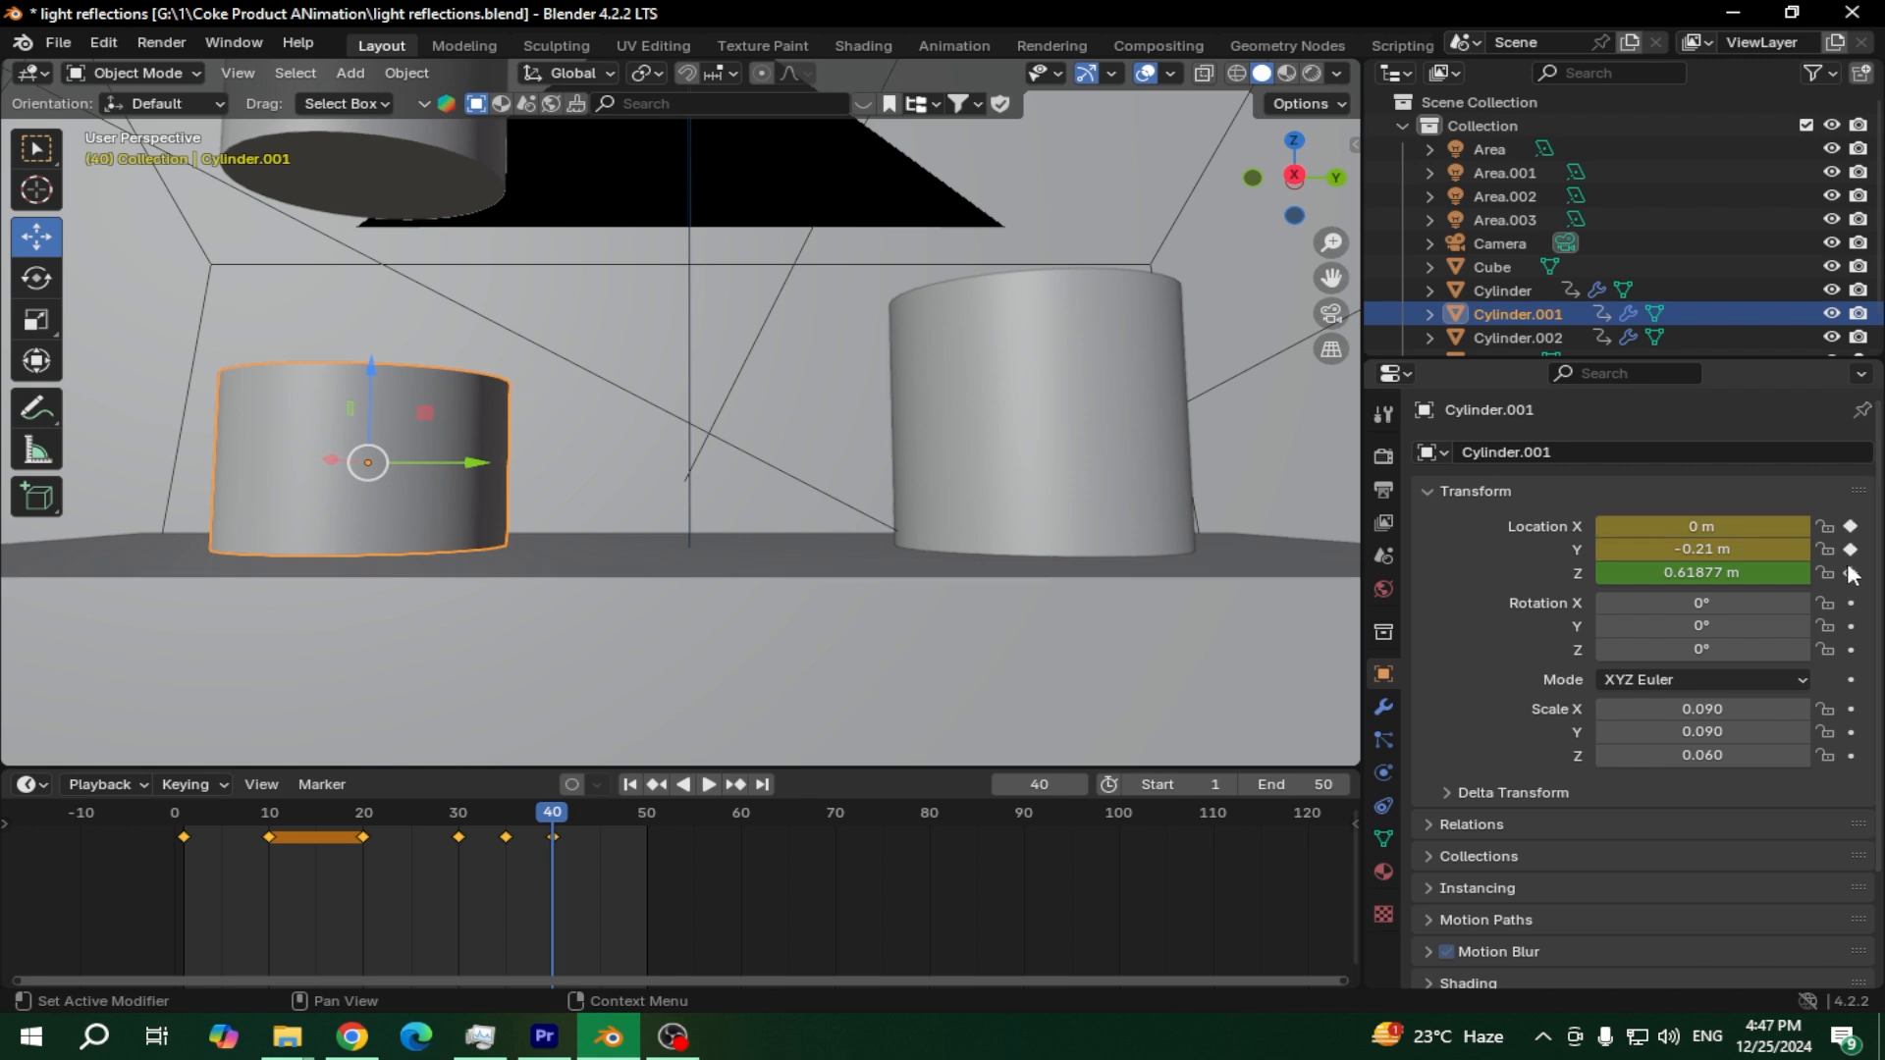
click(1851, 572)
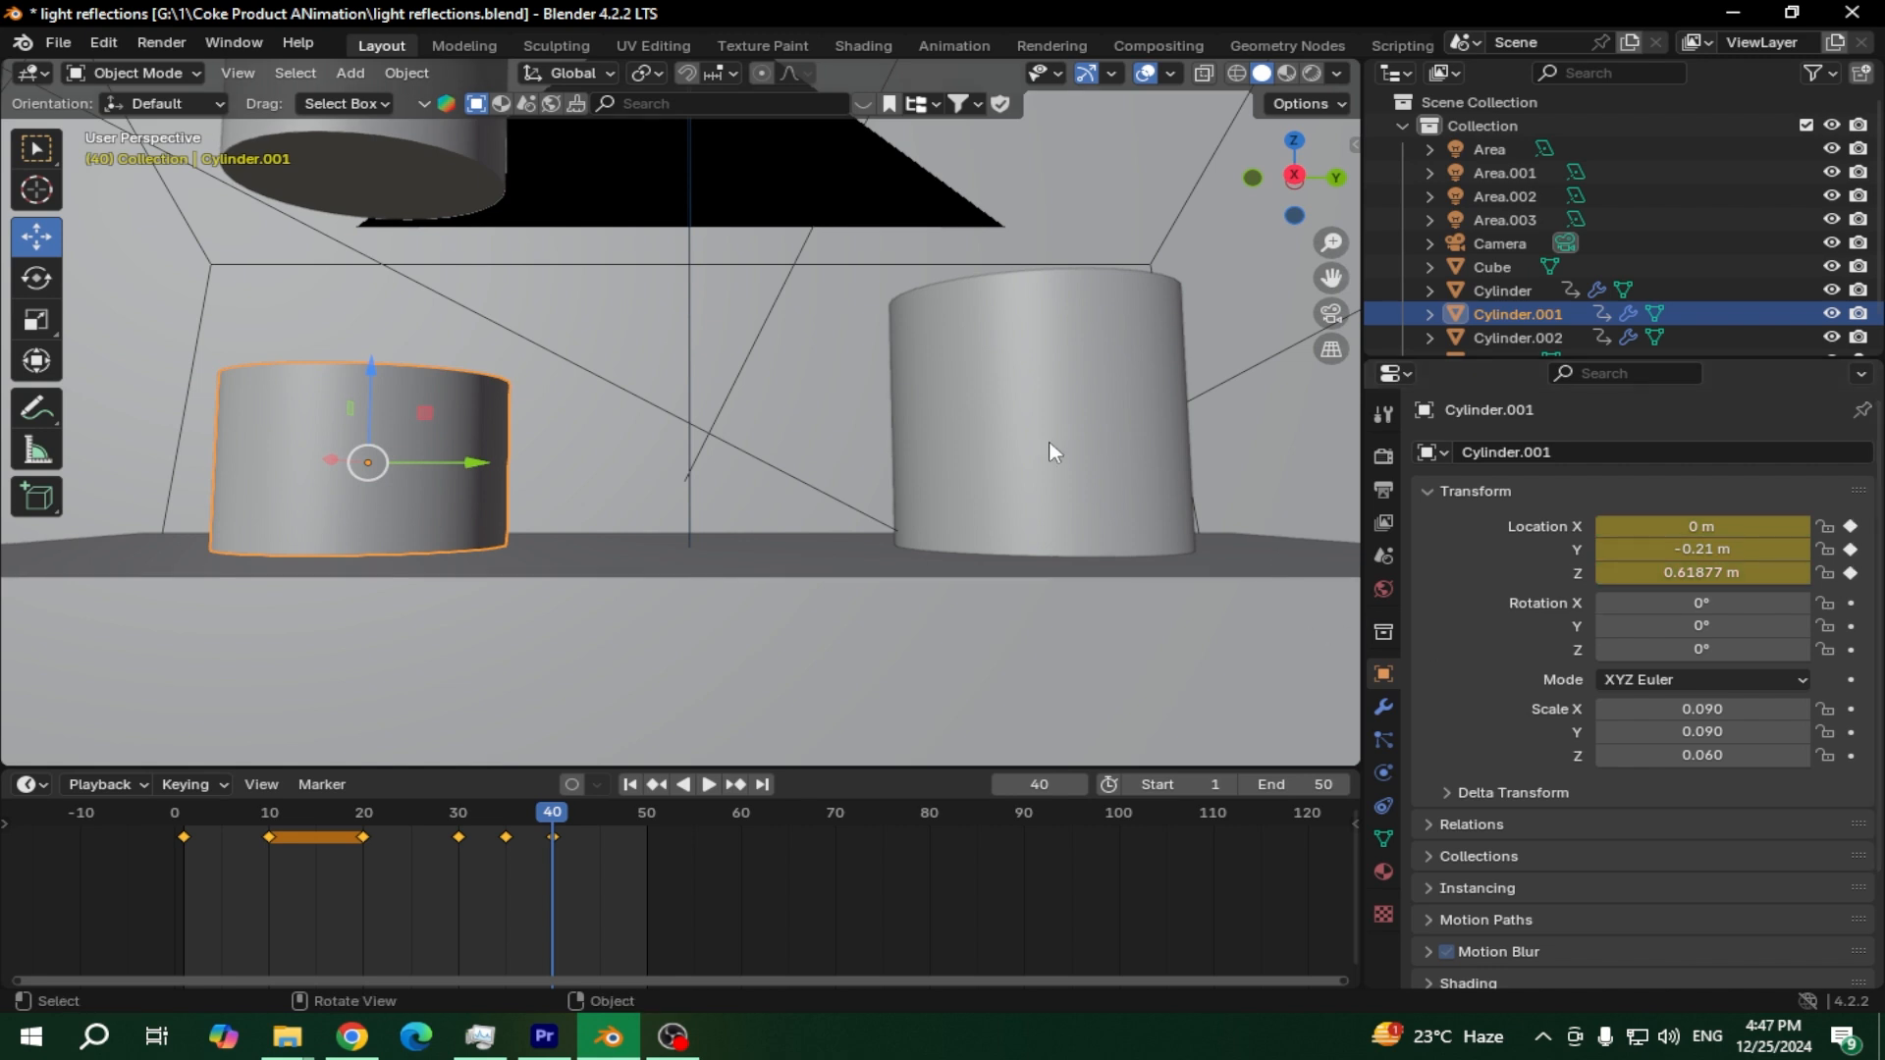
Move the tall cylinder to a Y location of 0.015308 m and keyframe its location at frame 40
click(1728, 550)
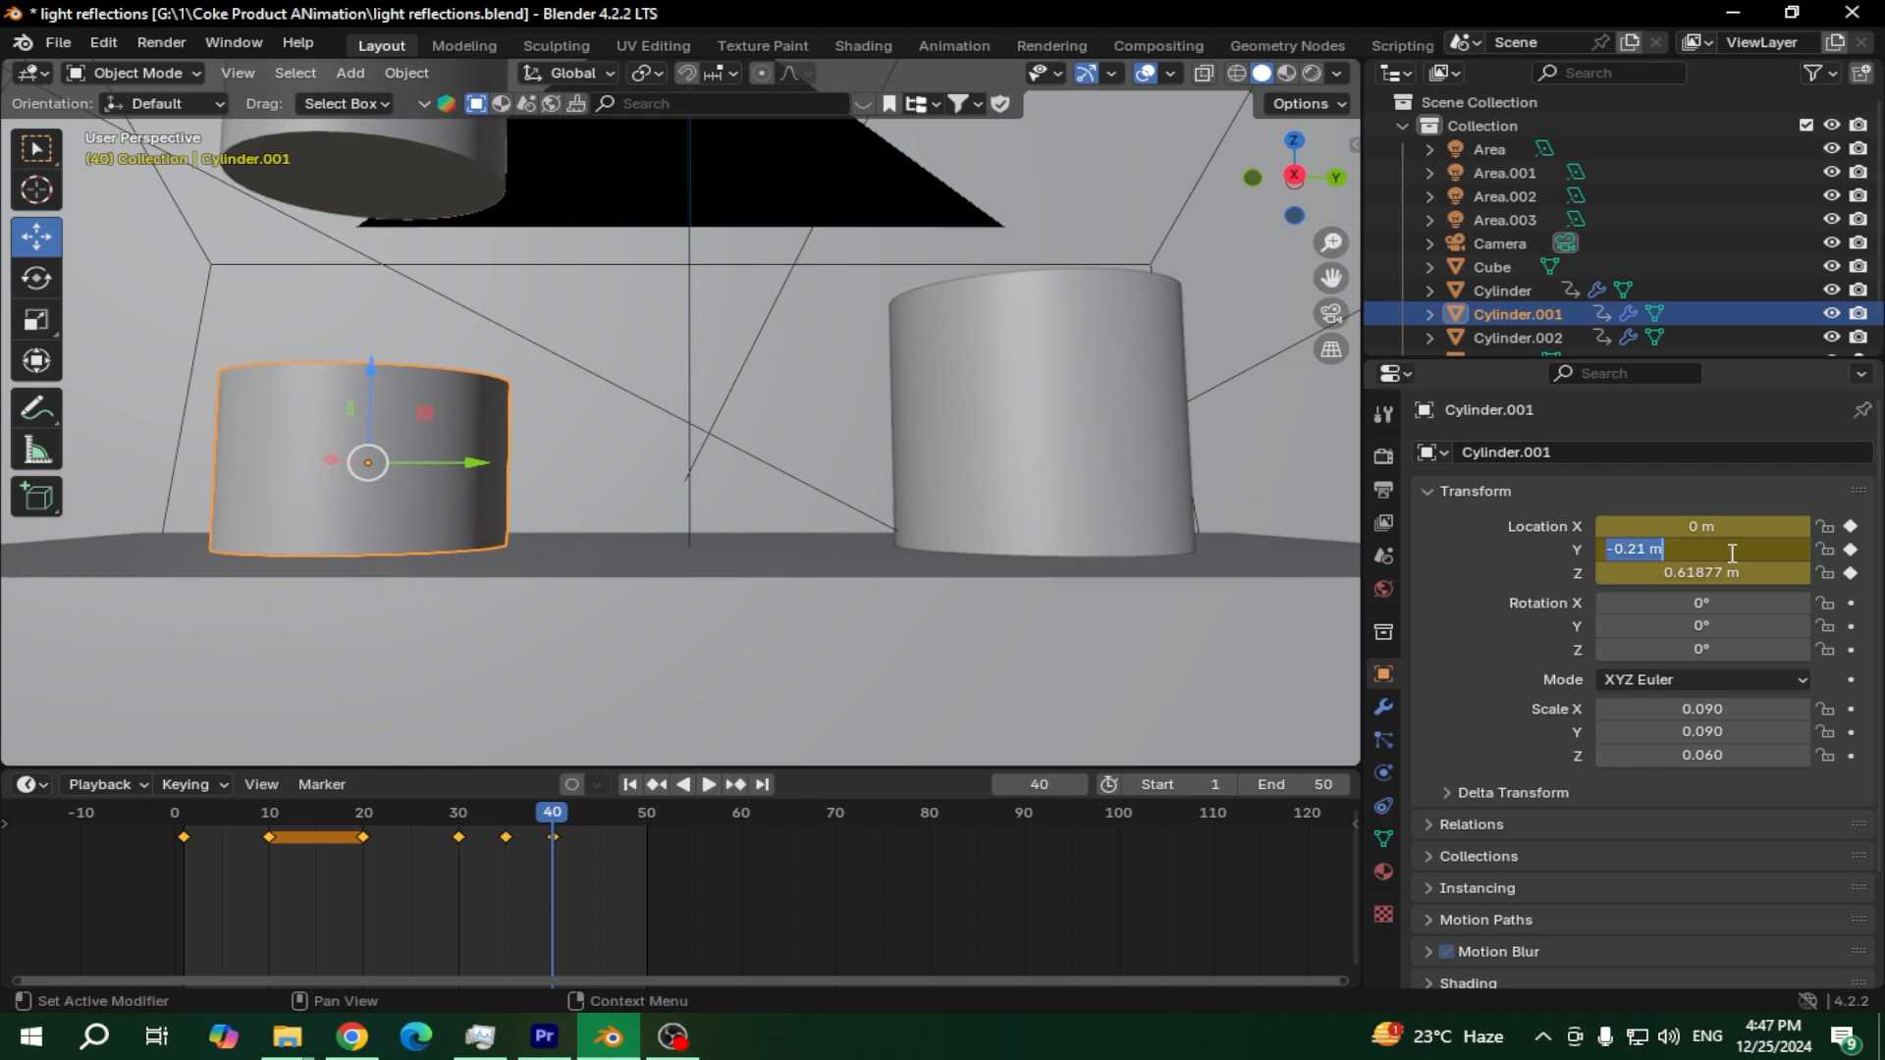
click(1058, 391)
click(1063, 401)
drag(1702, 550, 1630, 550)
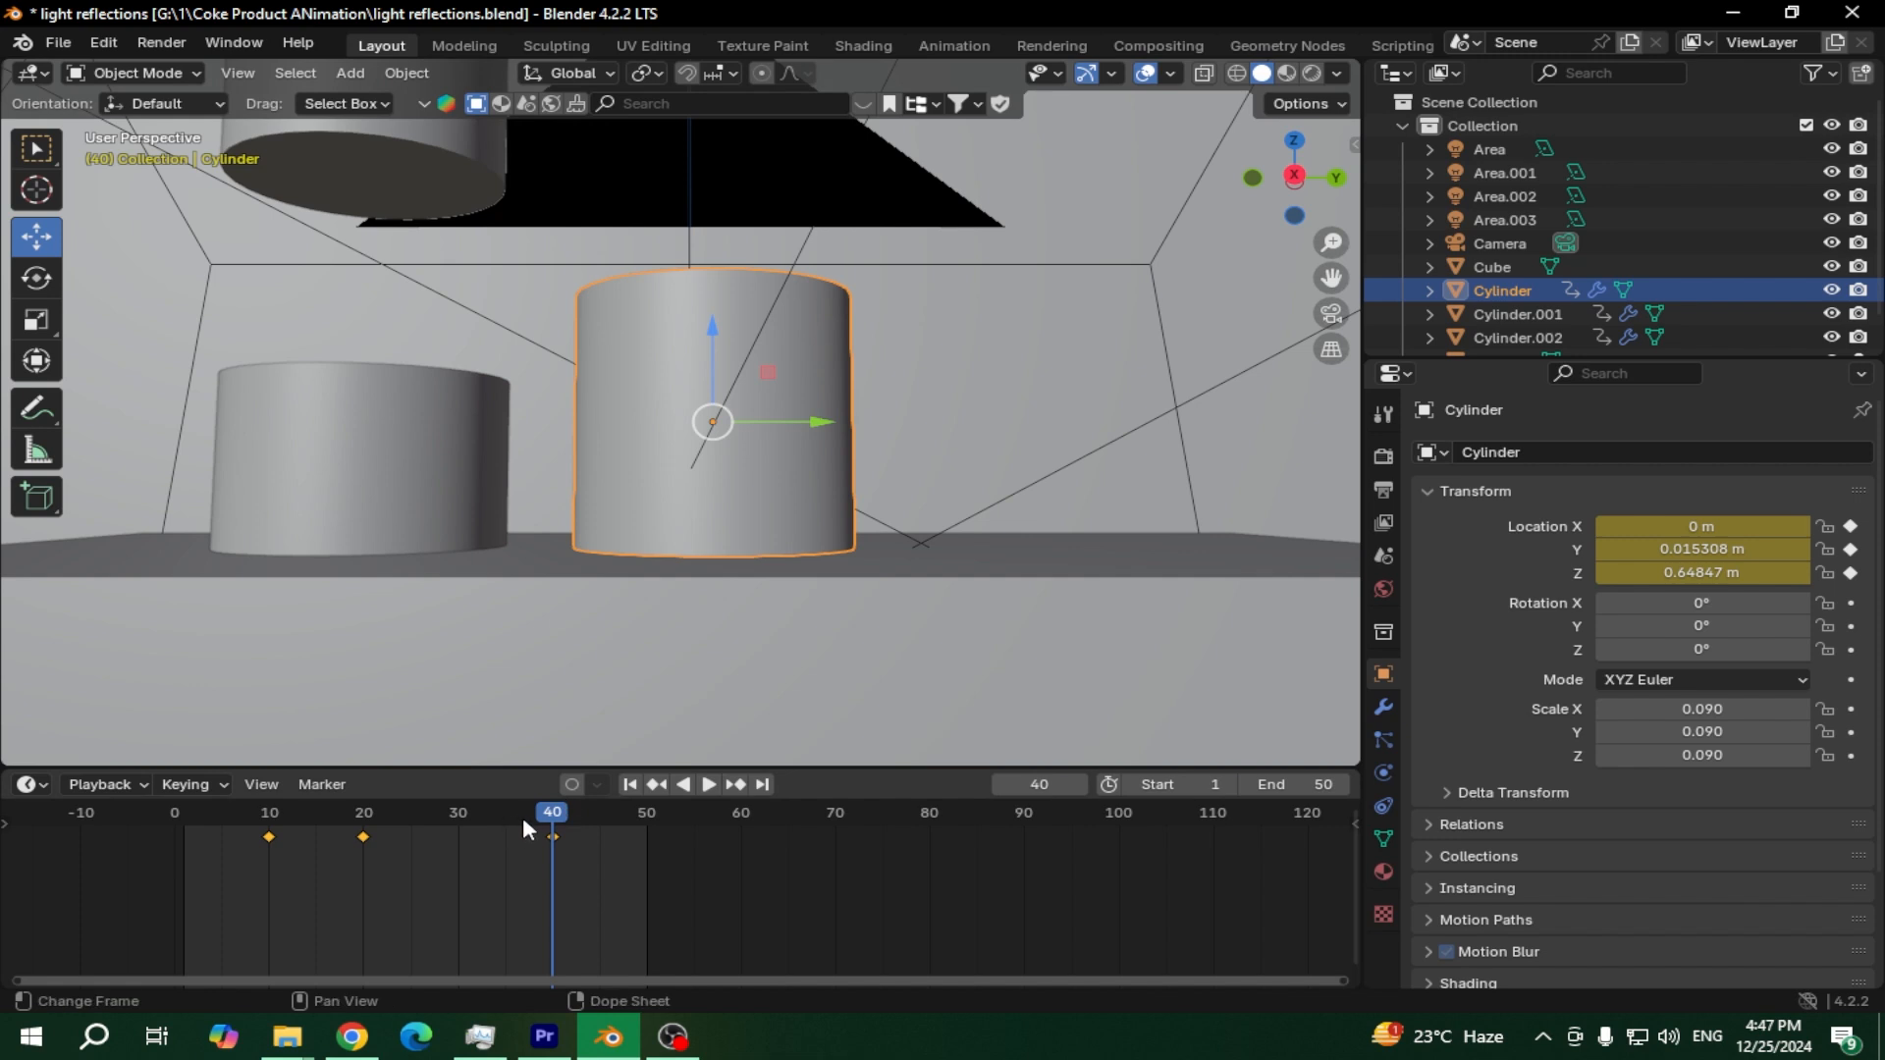
Copy the tall cylinder's frame 20 keyframe to frame 35 and play the animation to check its timing
click(405, 505)
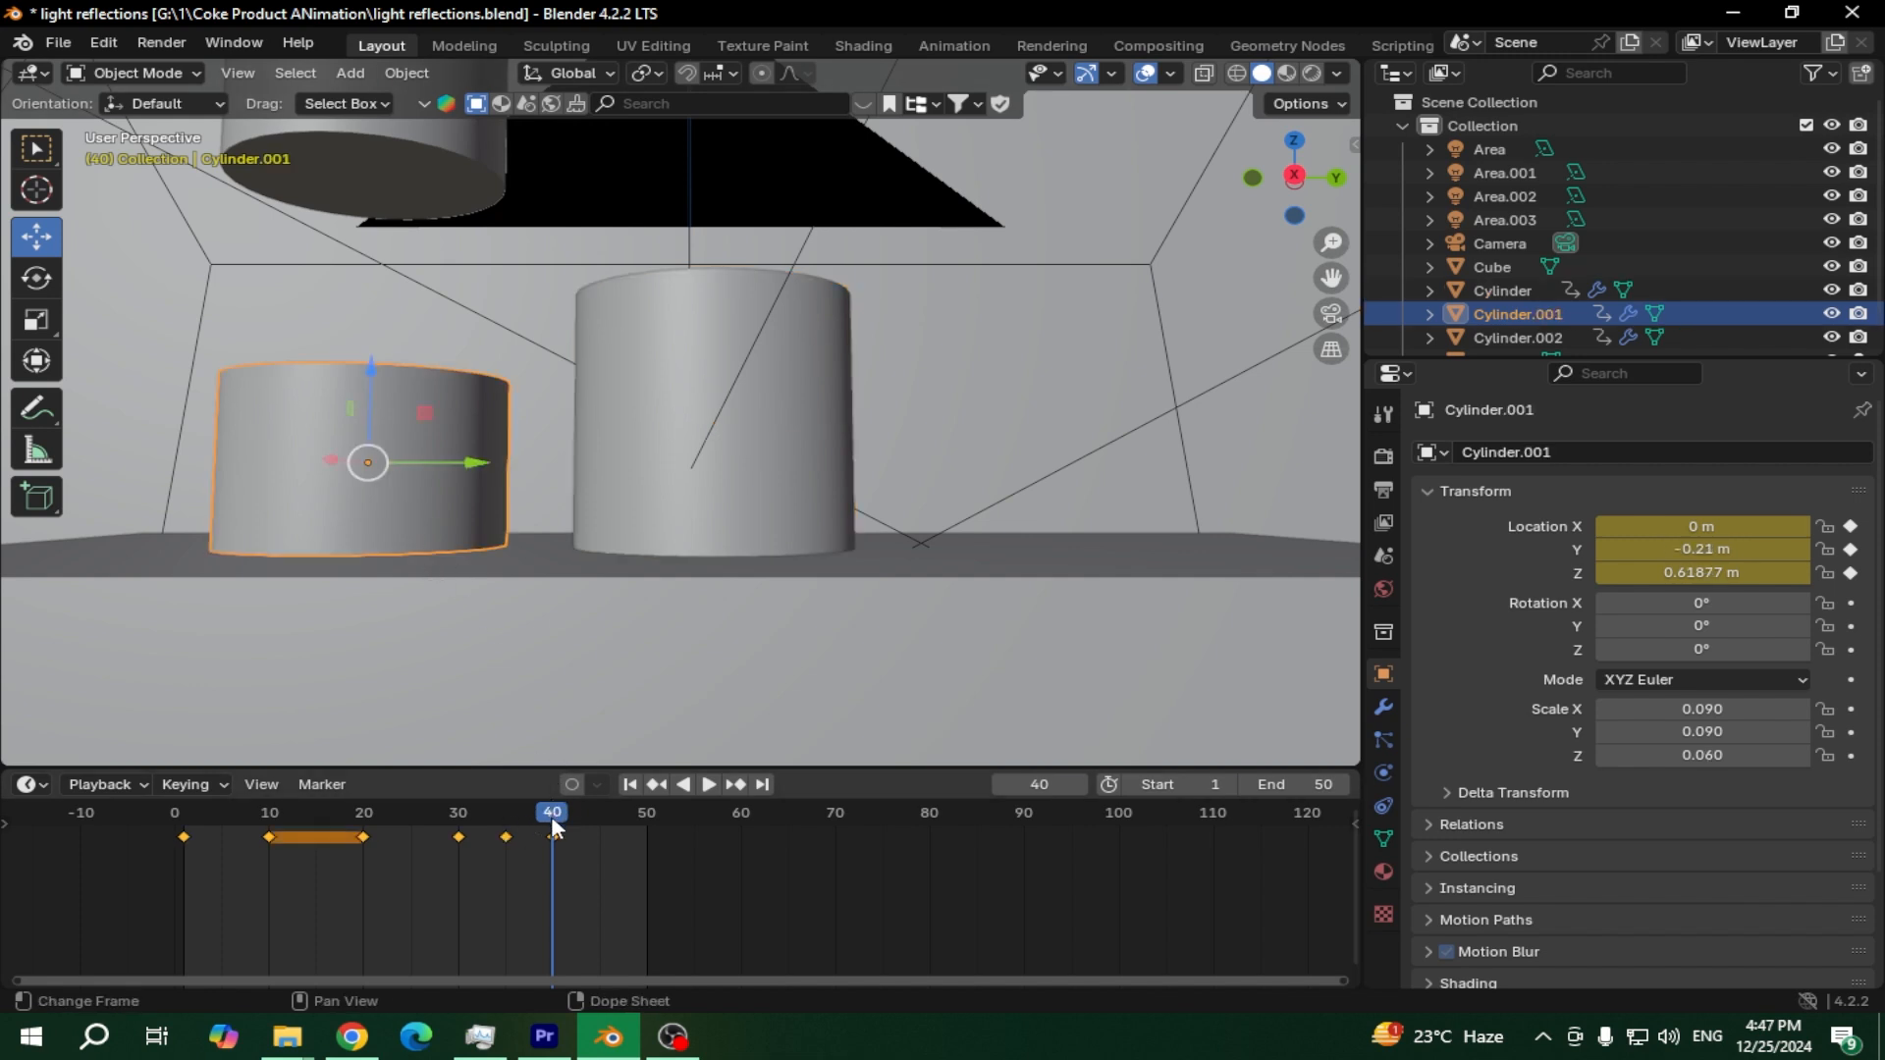
click(668, 509)
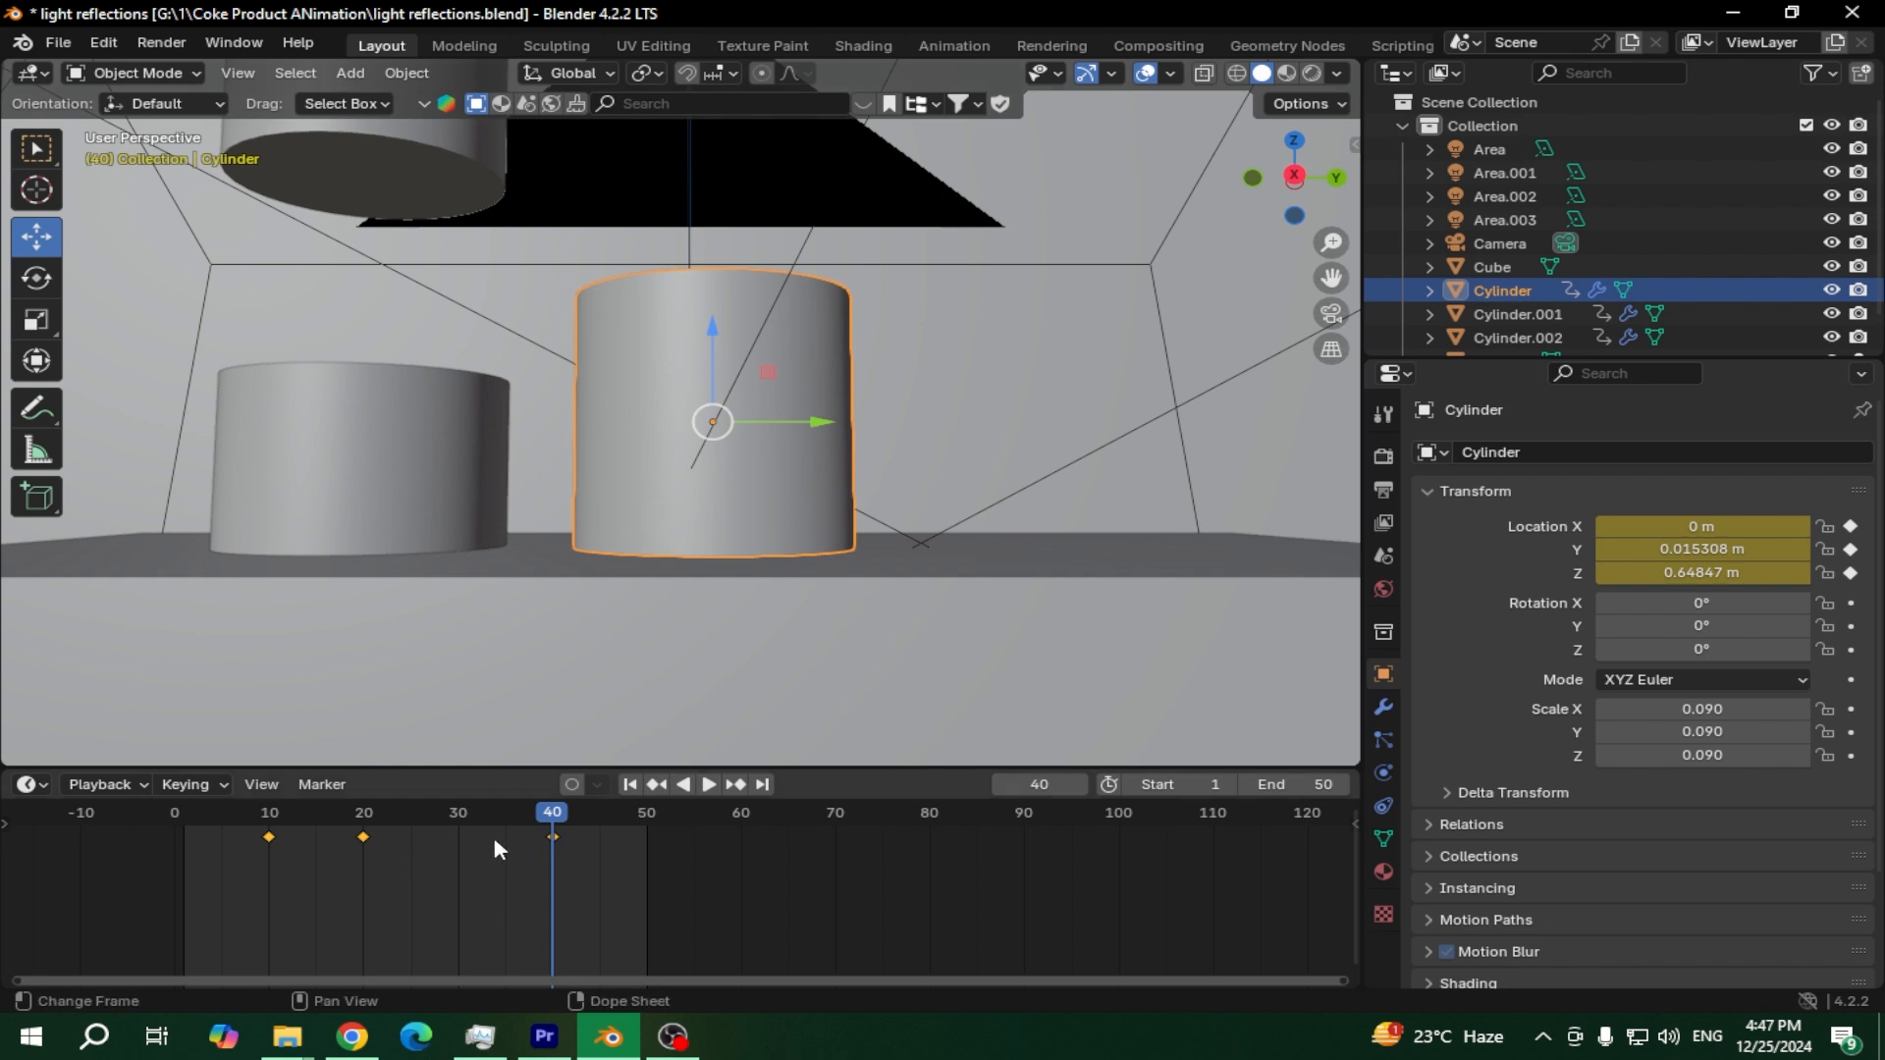
click(317, 469)
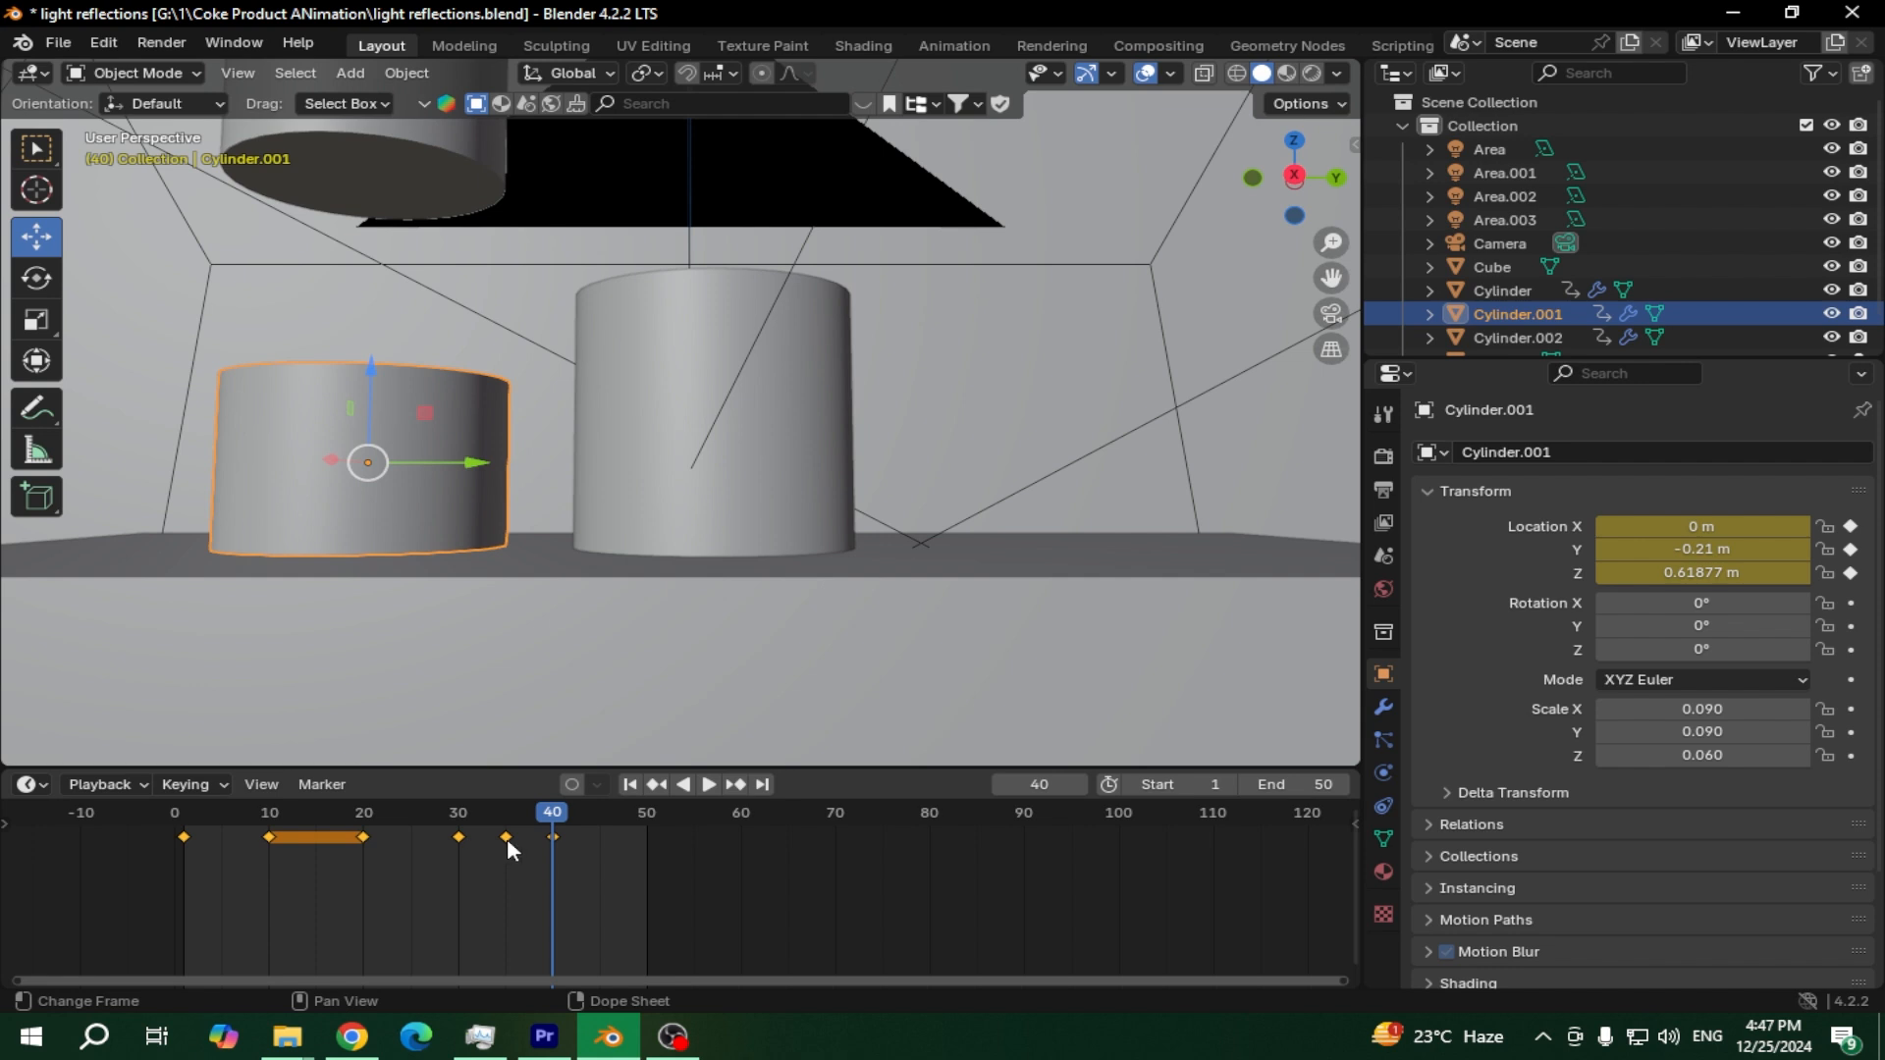
click(675, 477)
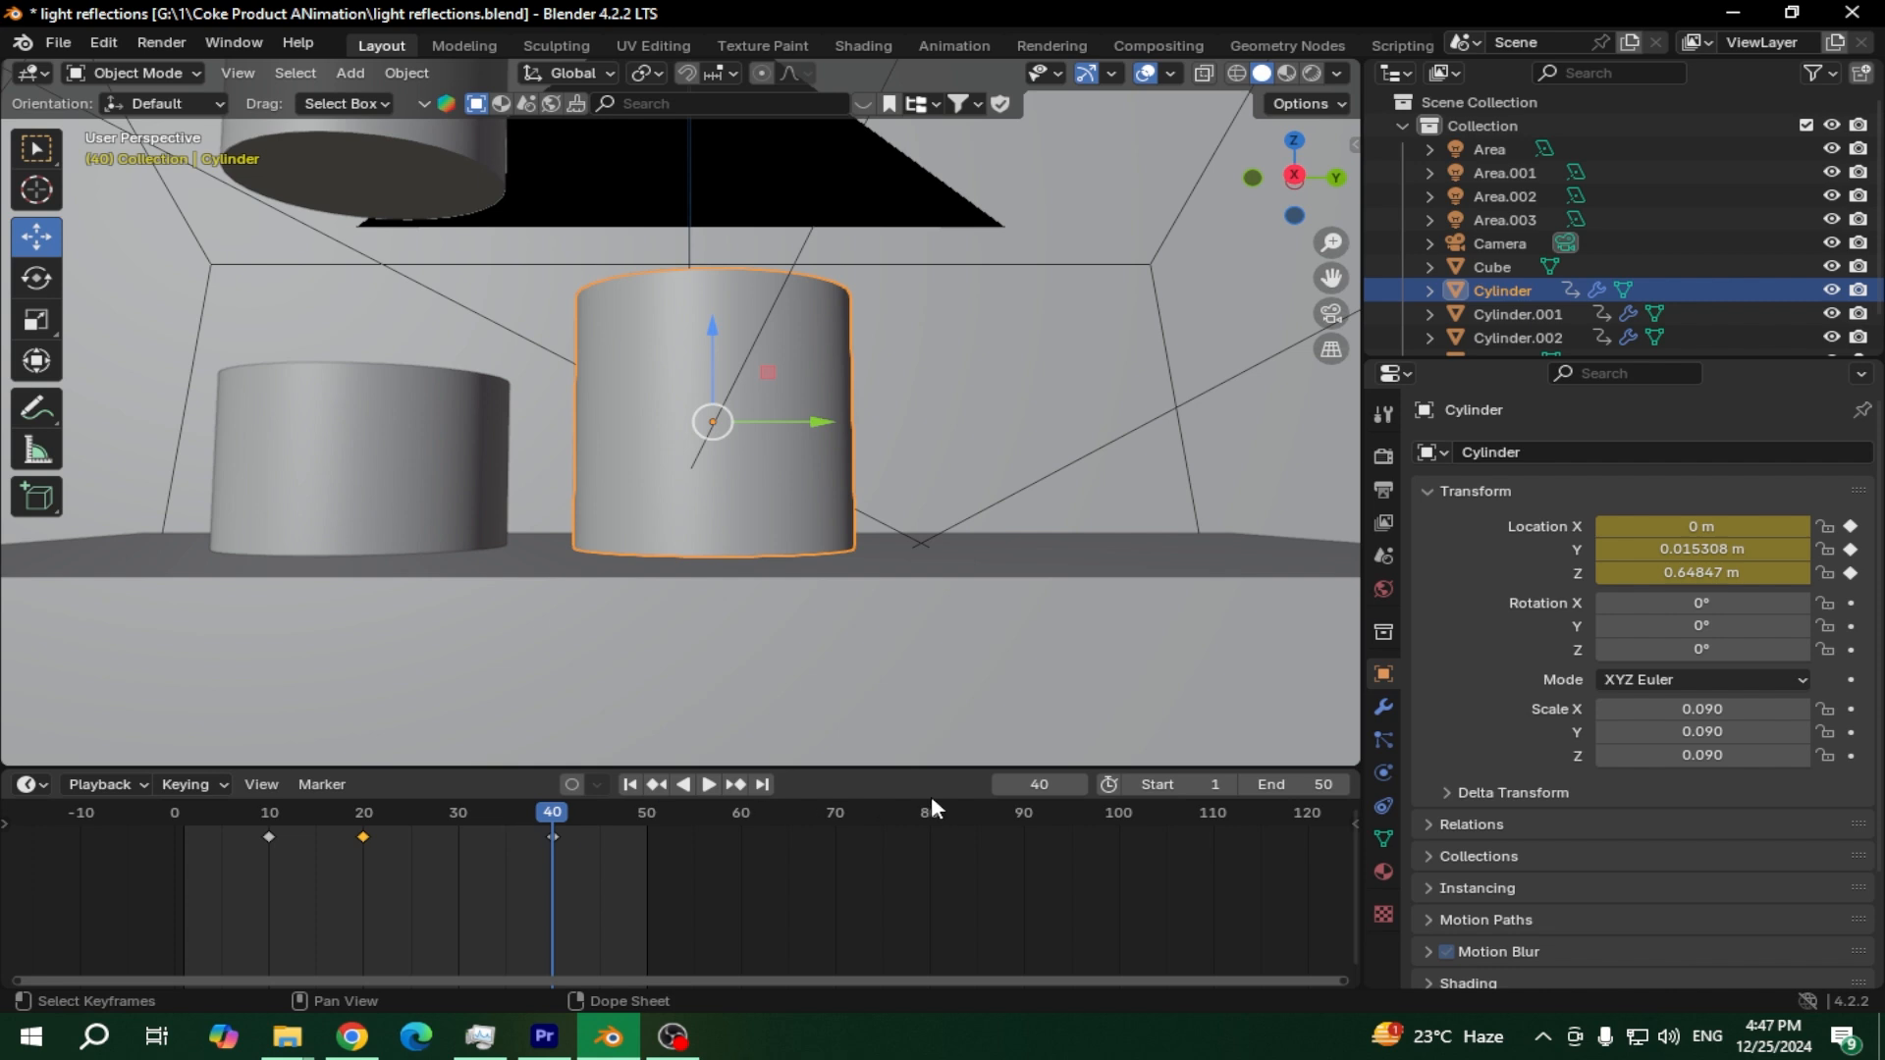
click(1053, 789)
text(4)
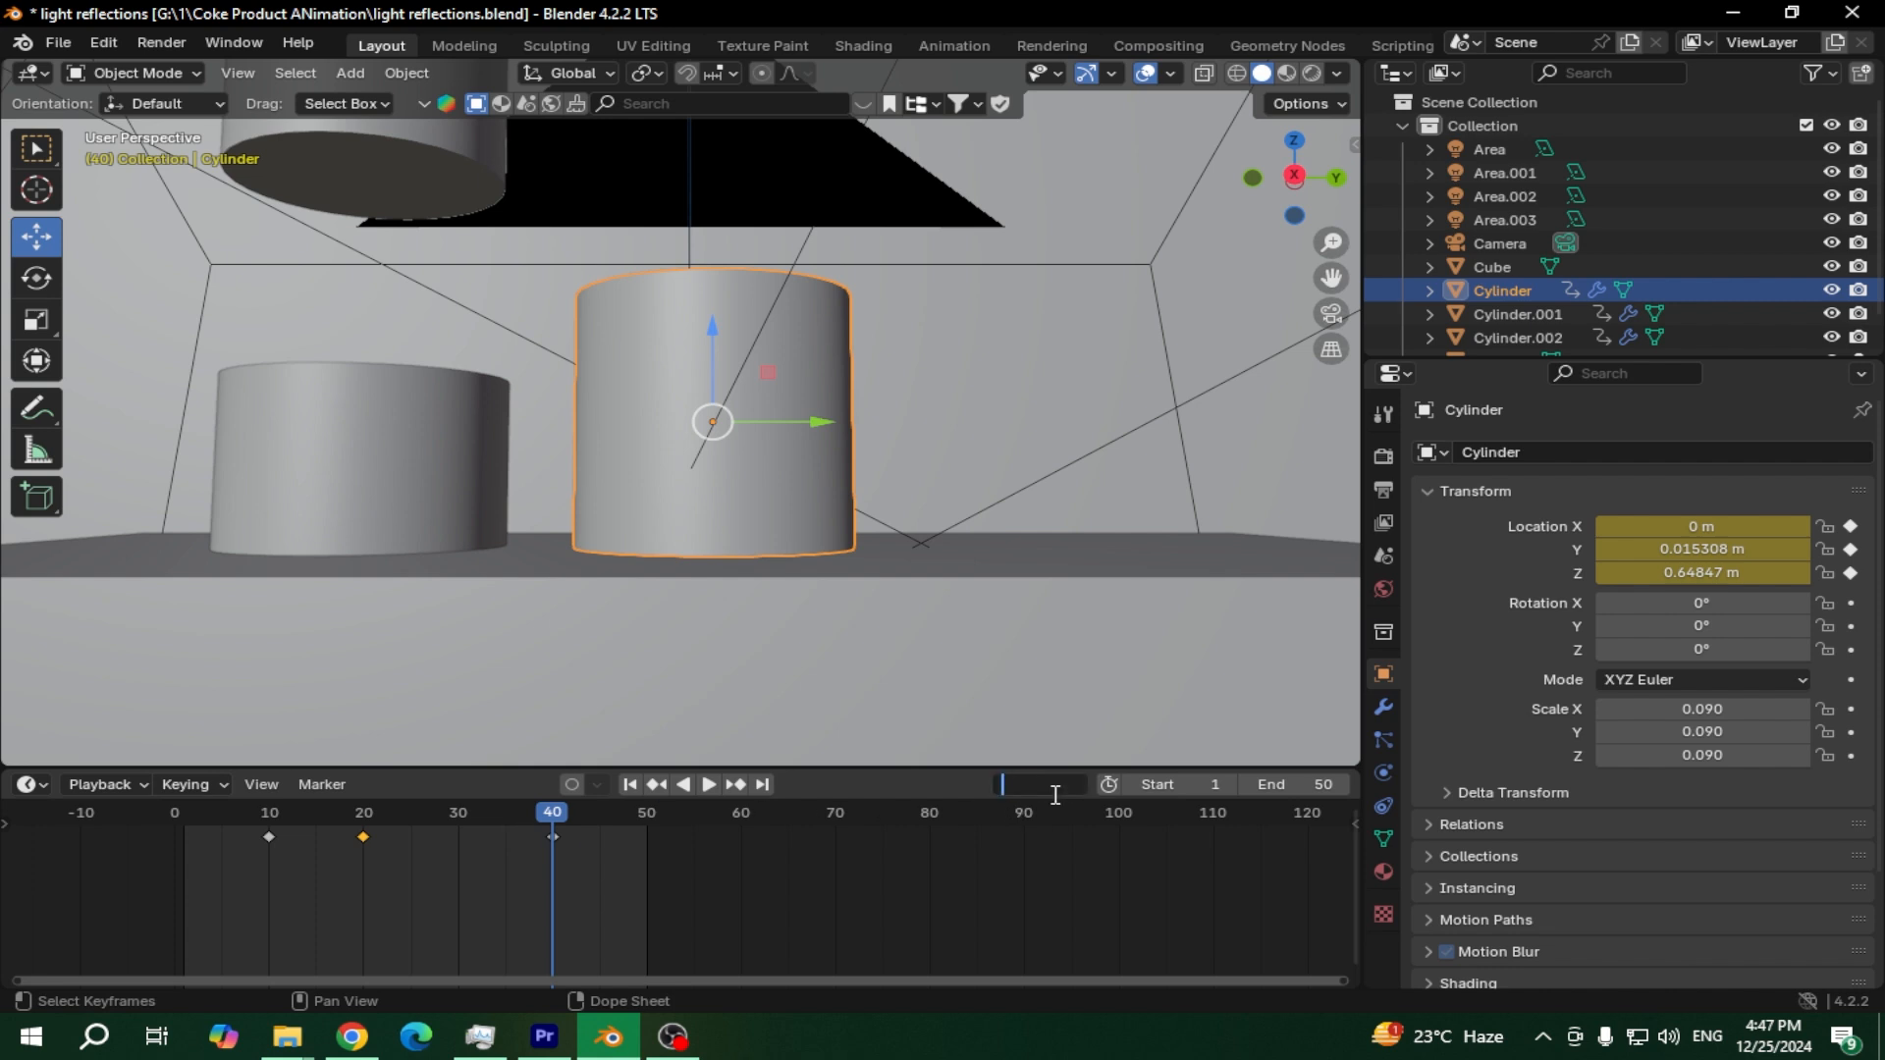
text(35)
key(Return)
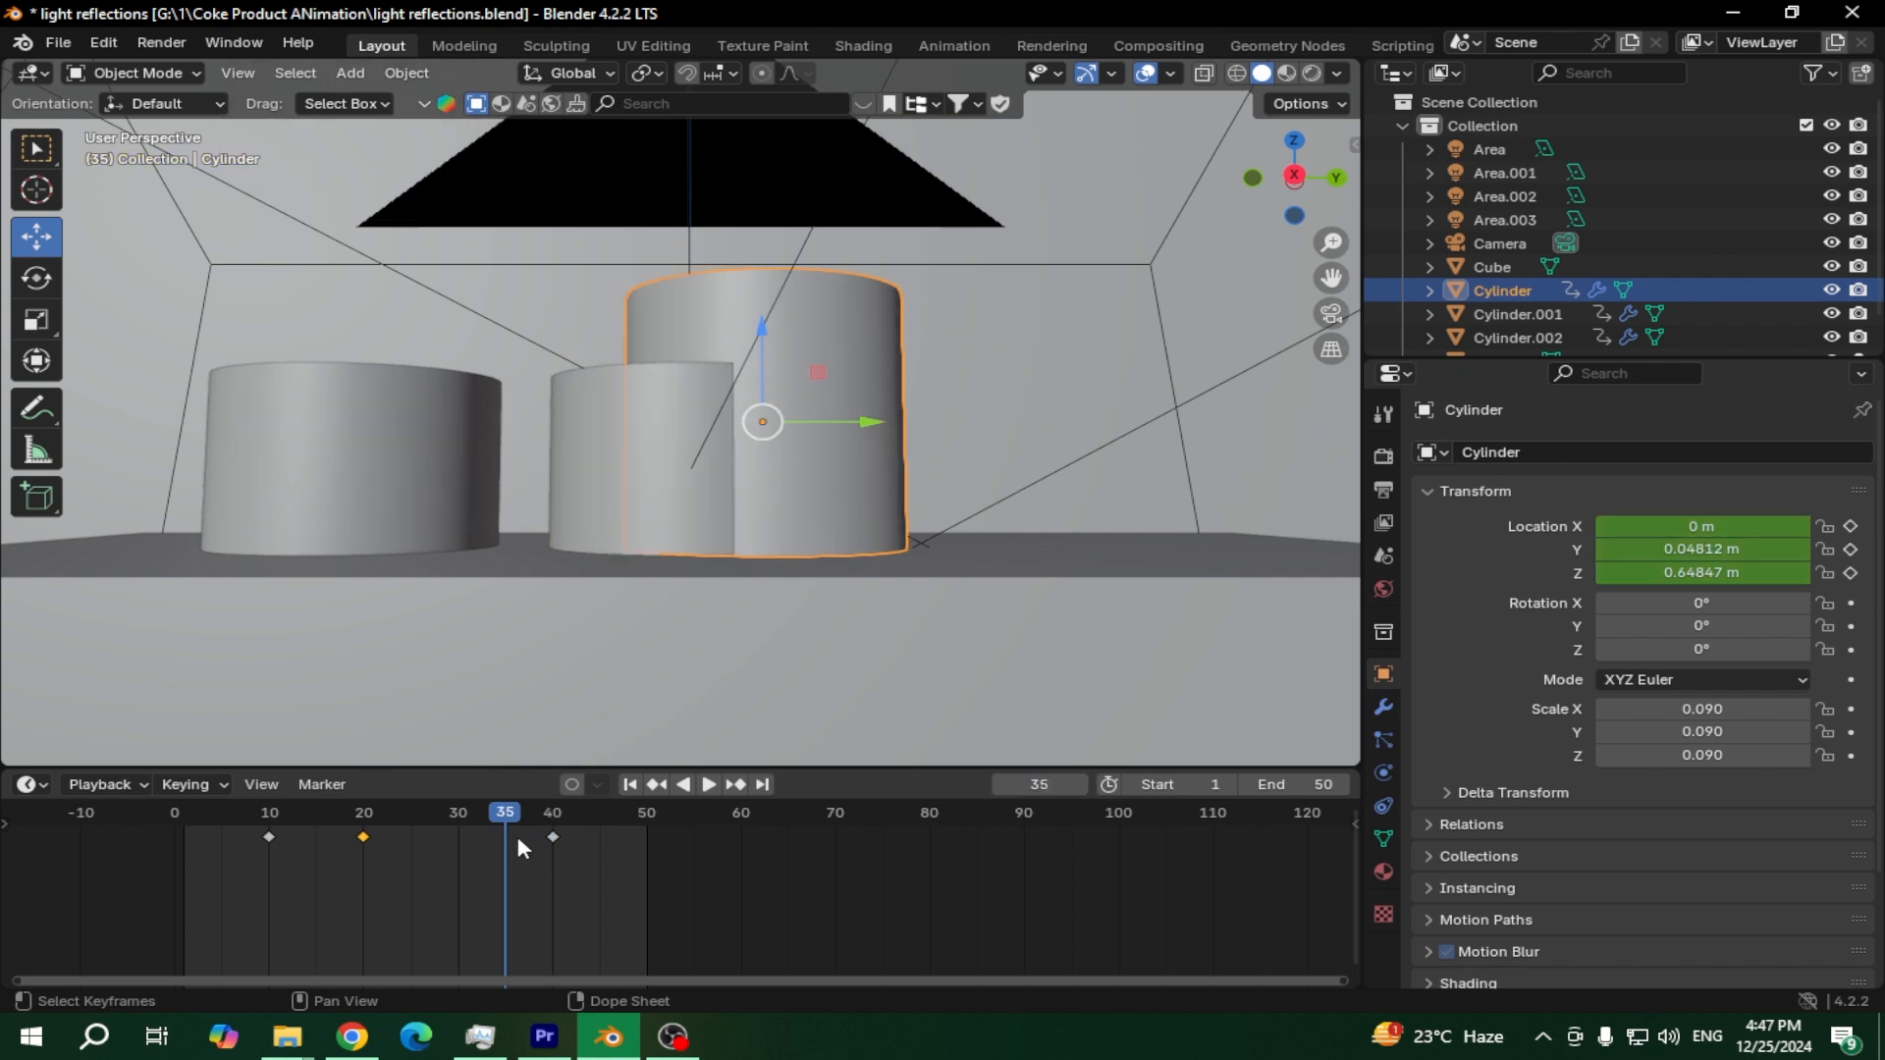
key(ctrl+v)
key(space)
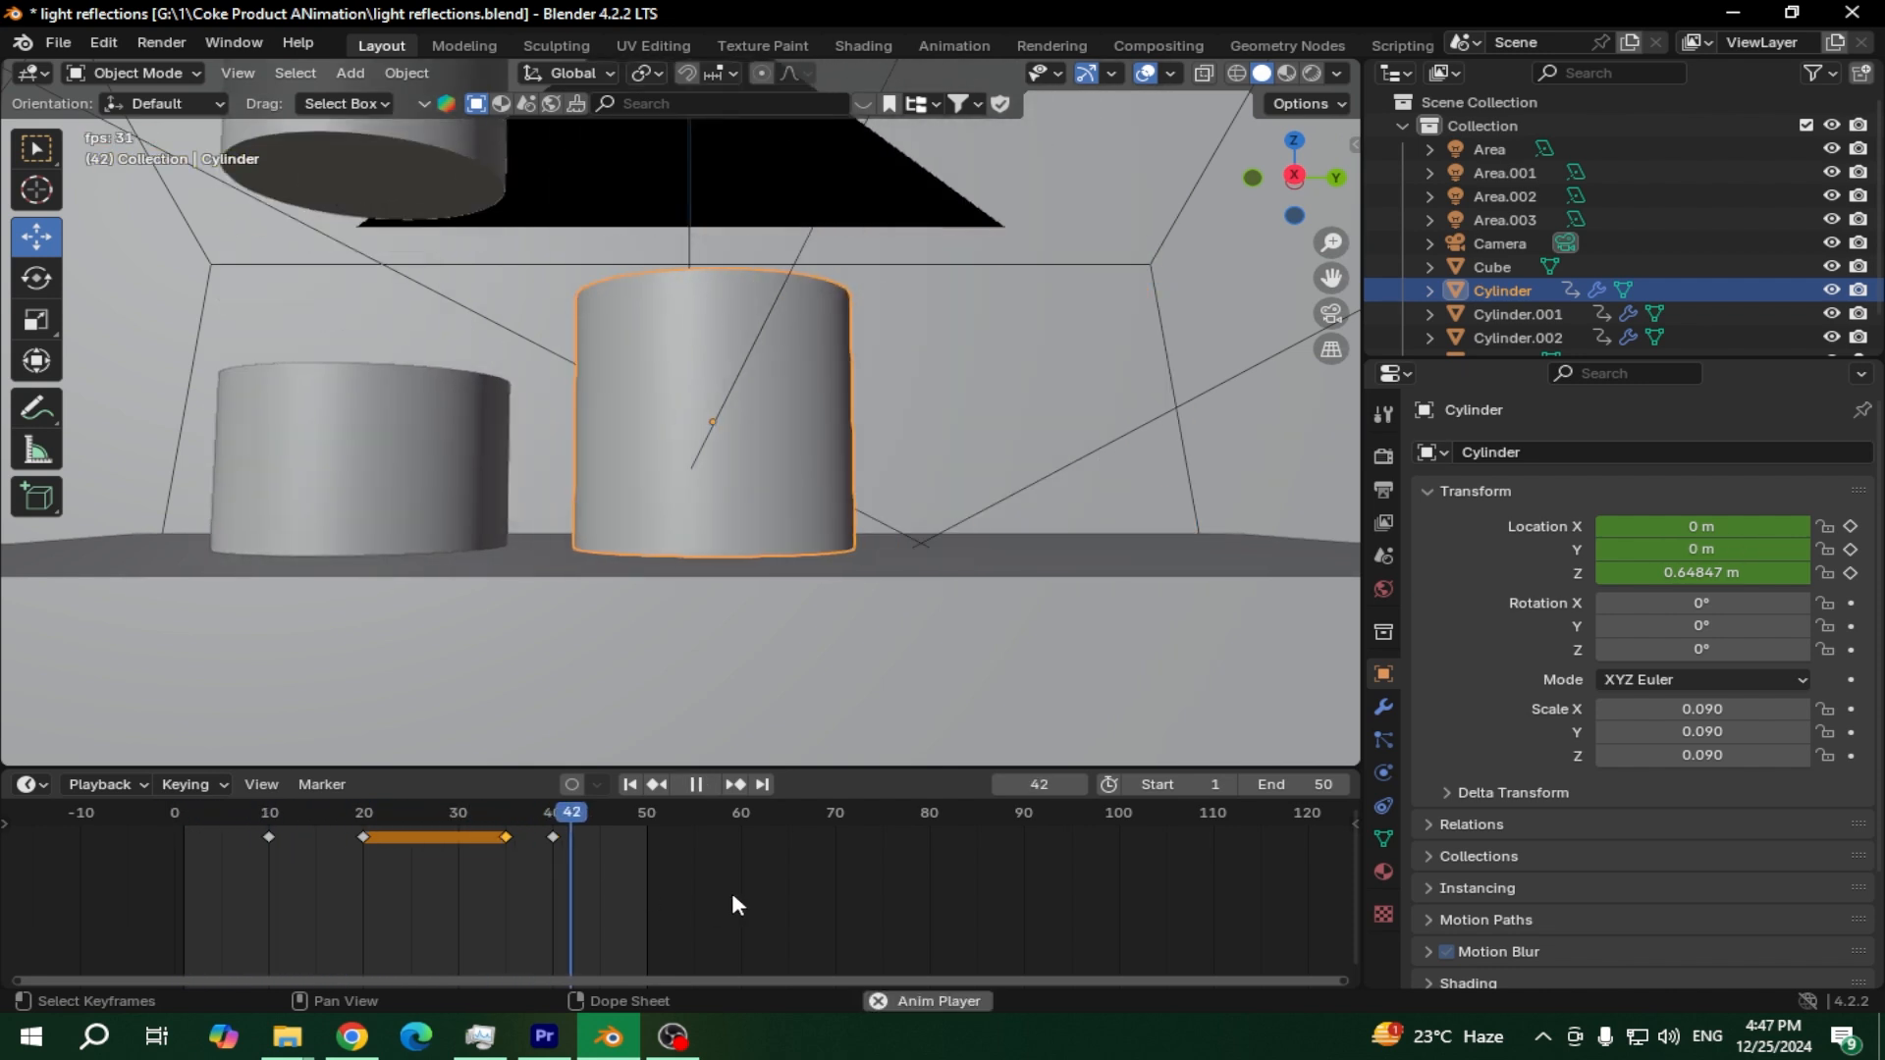
key(space)
At frame 45, move the raised cylinder to a Y location of 0.27452 m and try Z locations of 0.61 m and 0.64 m
drag(346, 809, 552, 817)
click(457, 145)
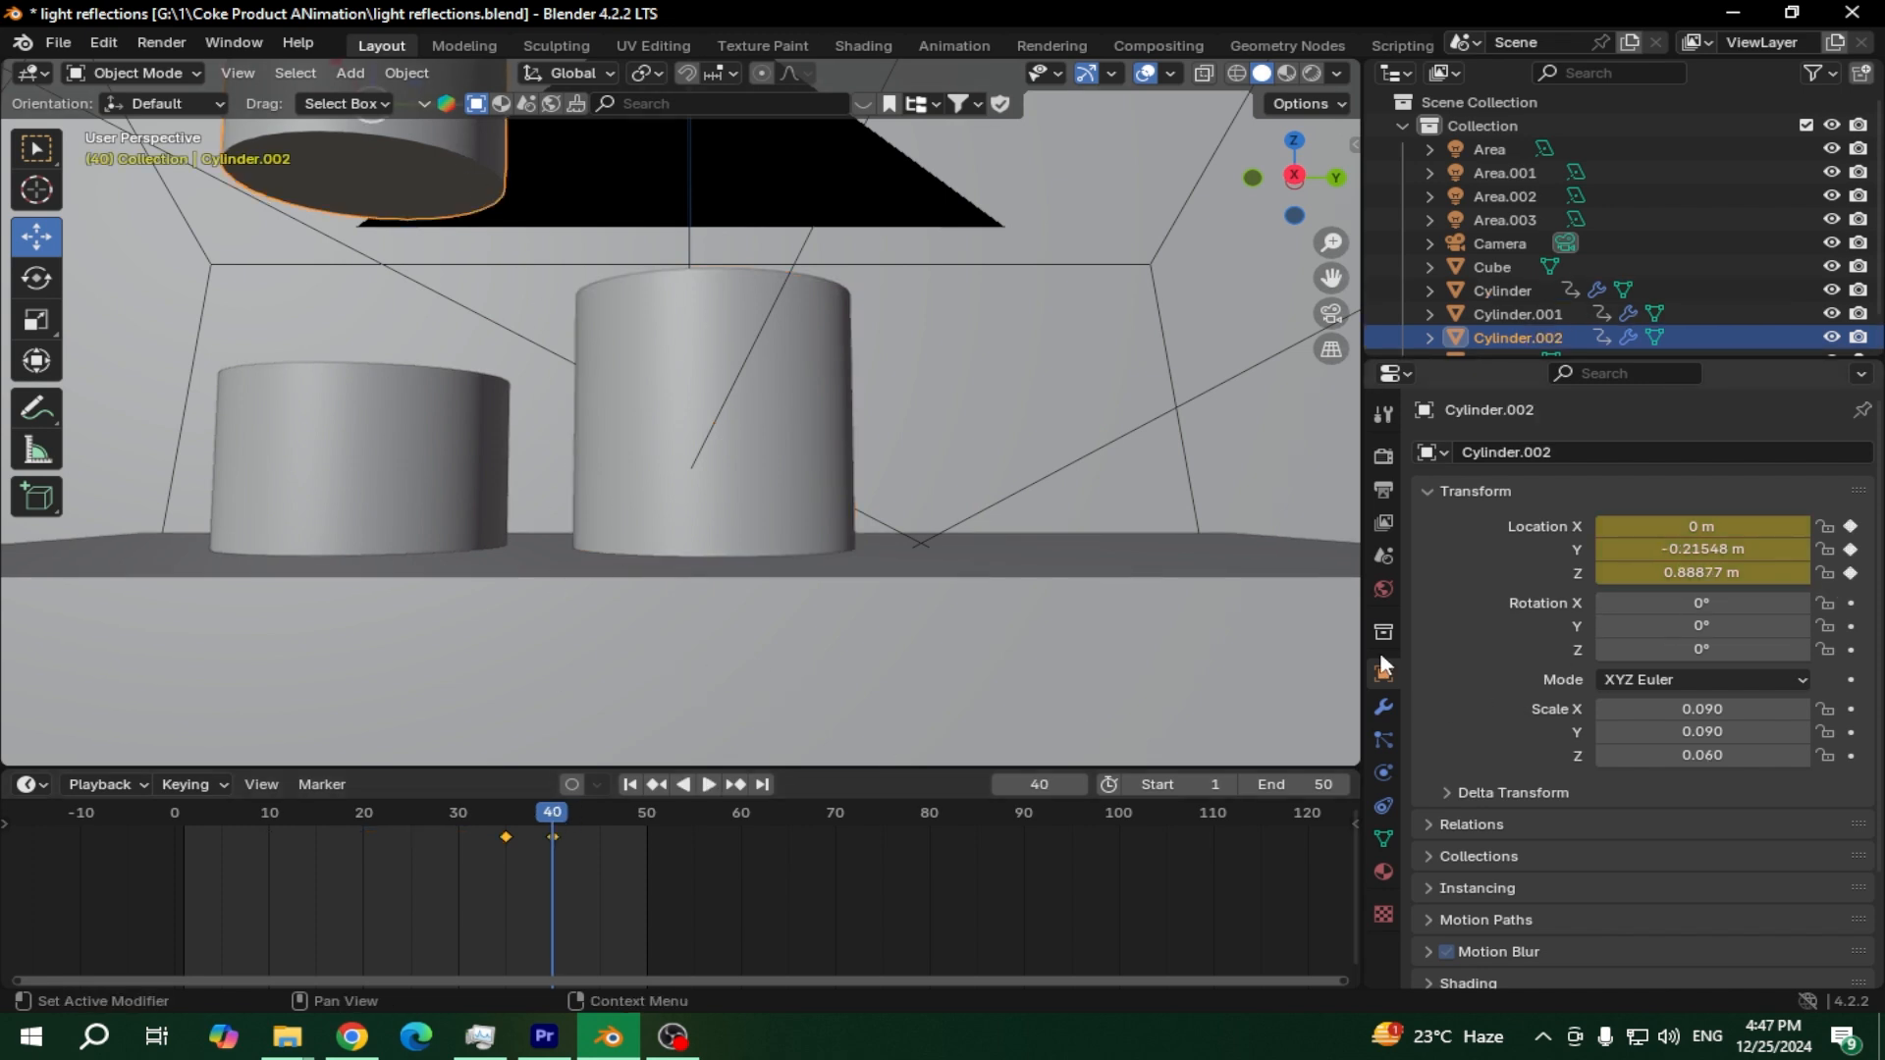
click(597, 811)
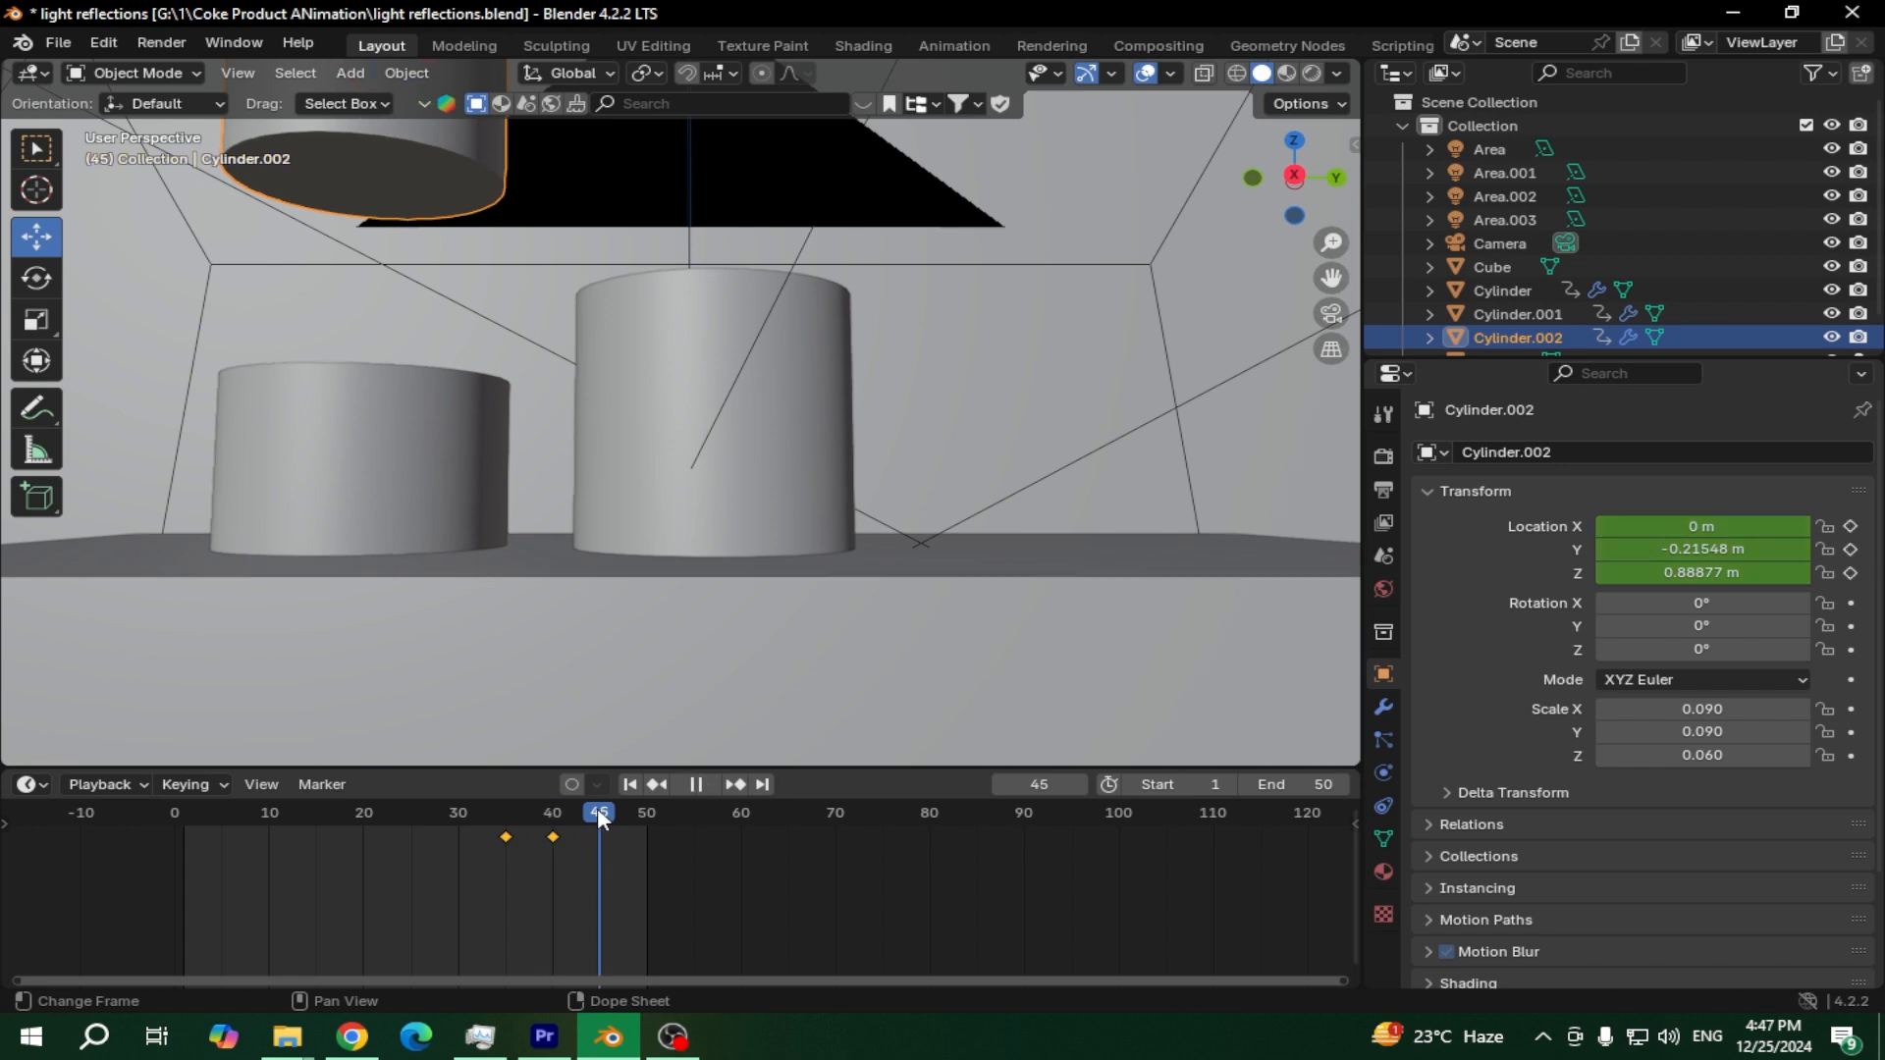
drag(1701, 526, 1712, 578)
key(ctrl+z)
click(1714, 578)
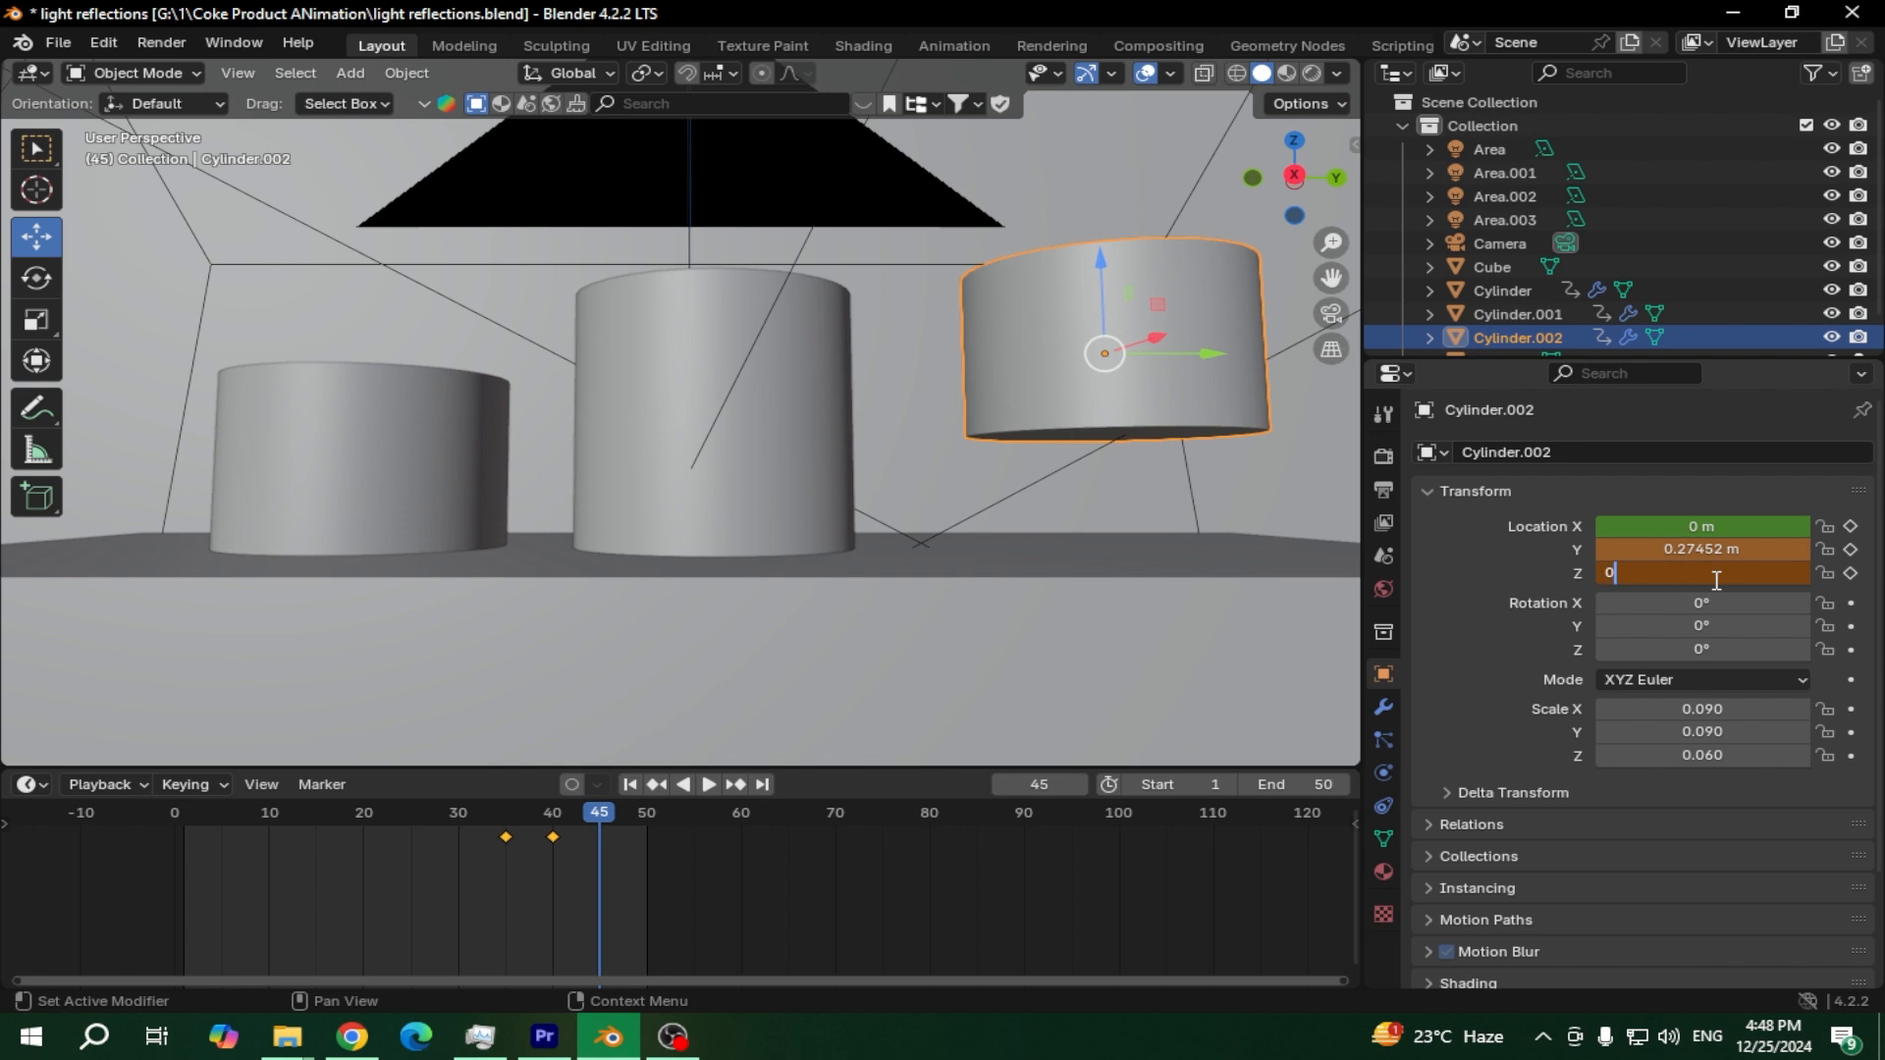
text(0.61)
key(Return)
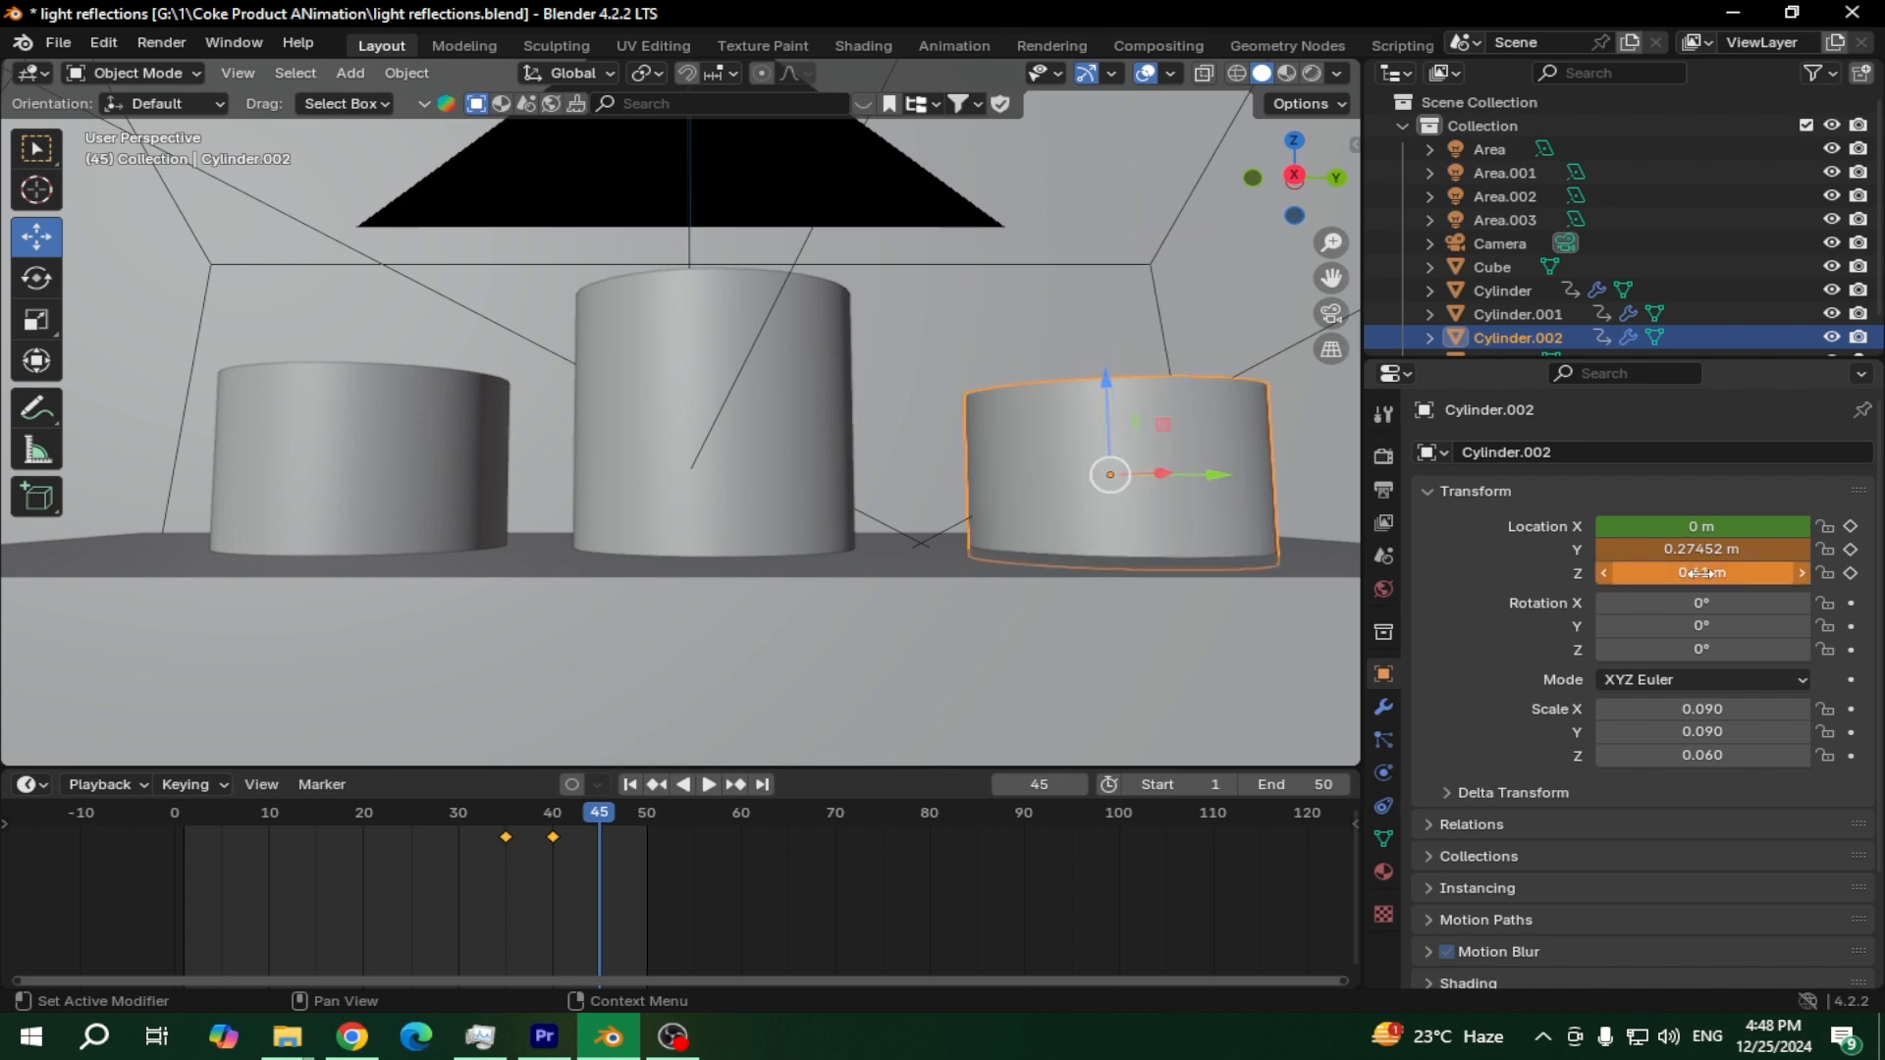
mouse_move(1701, 573)
mouse_down()
mouse_move(1758, 573)
mouse_move(1733, 573)
mouse_up()
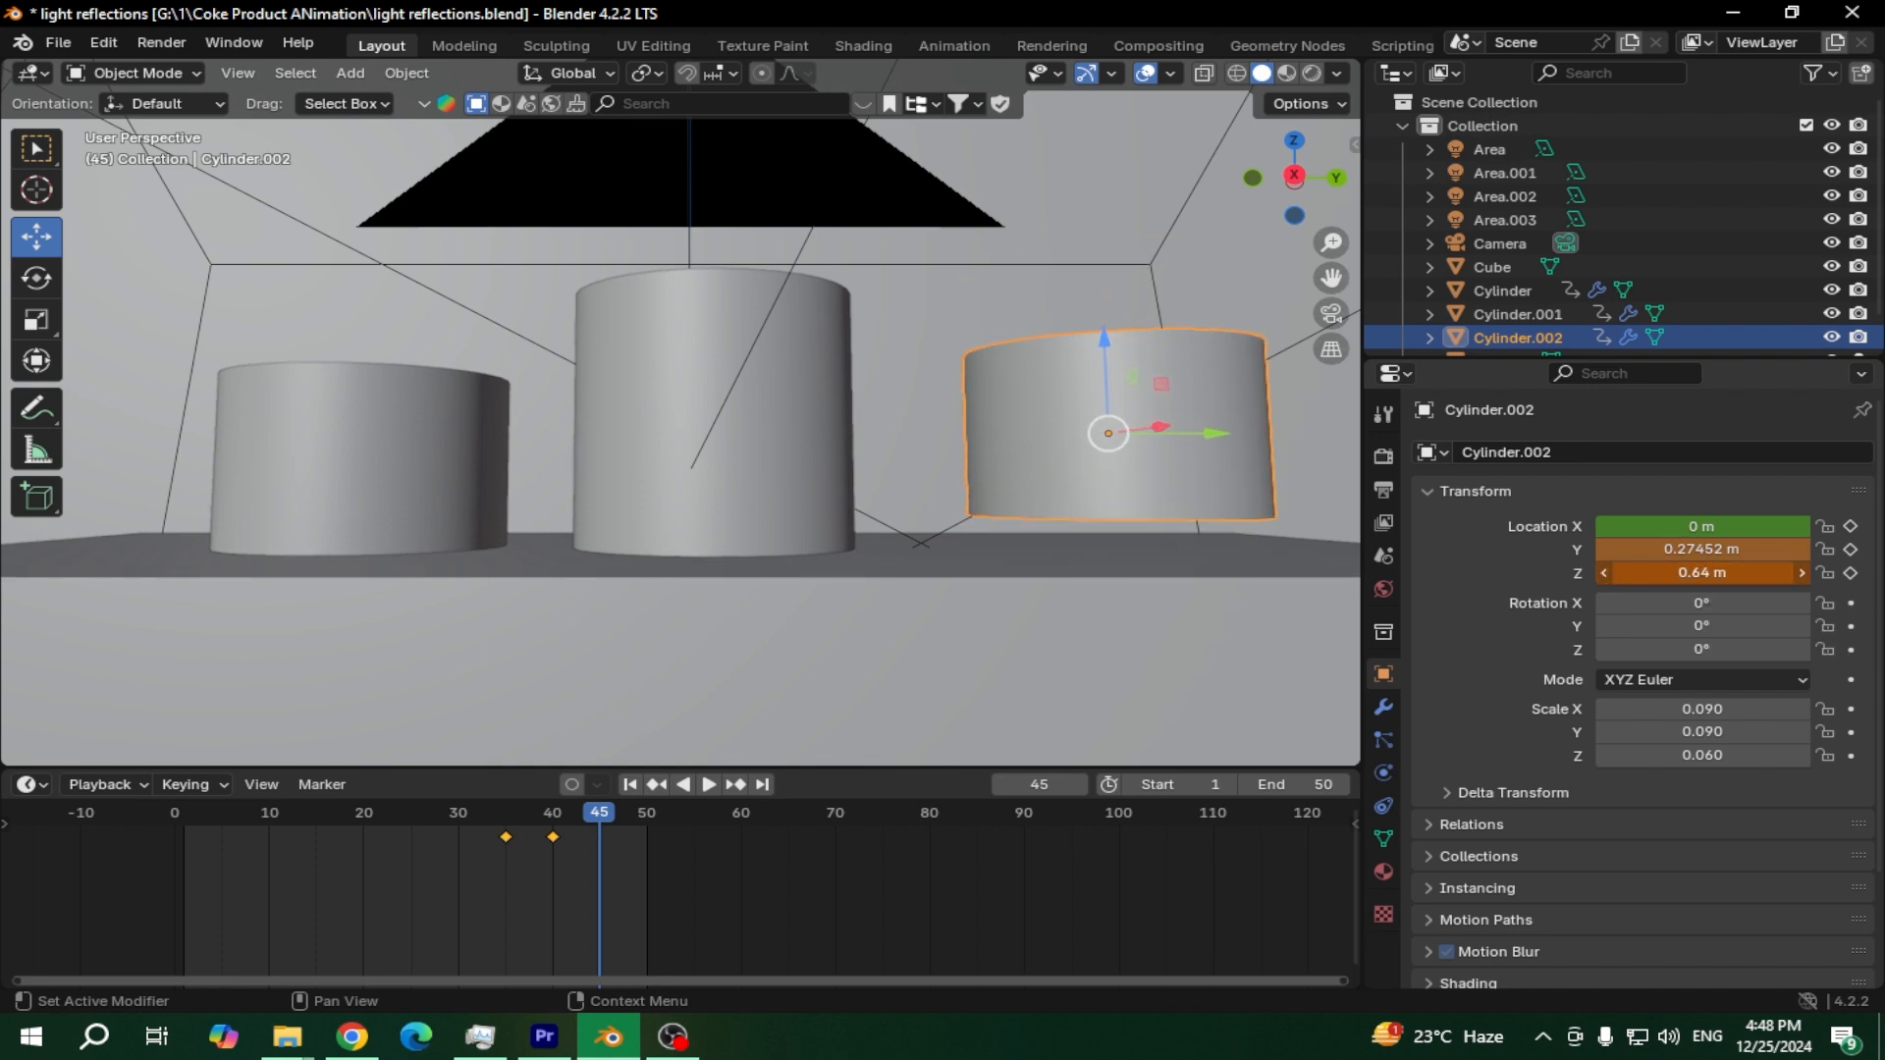
Copy the other short cylinder's Z location of 0.618766 m to the moved cylinder and keyframe its X, Y and Z location at frame 45
click(380, 405)
click(1729, 576)
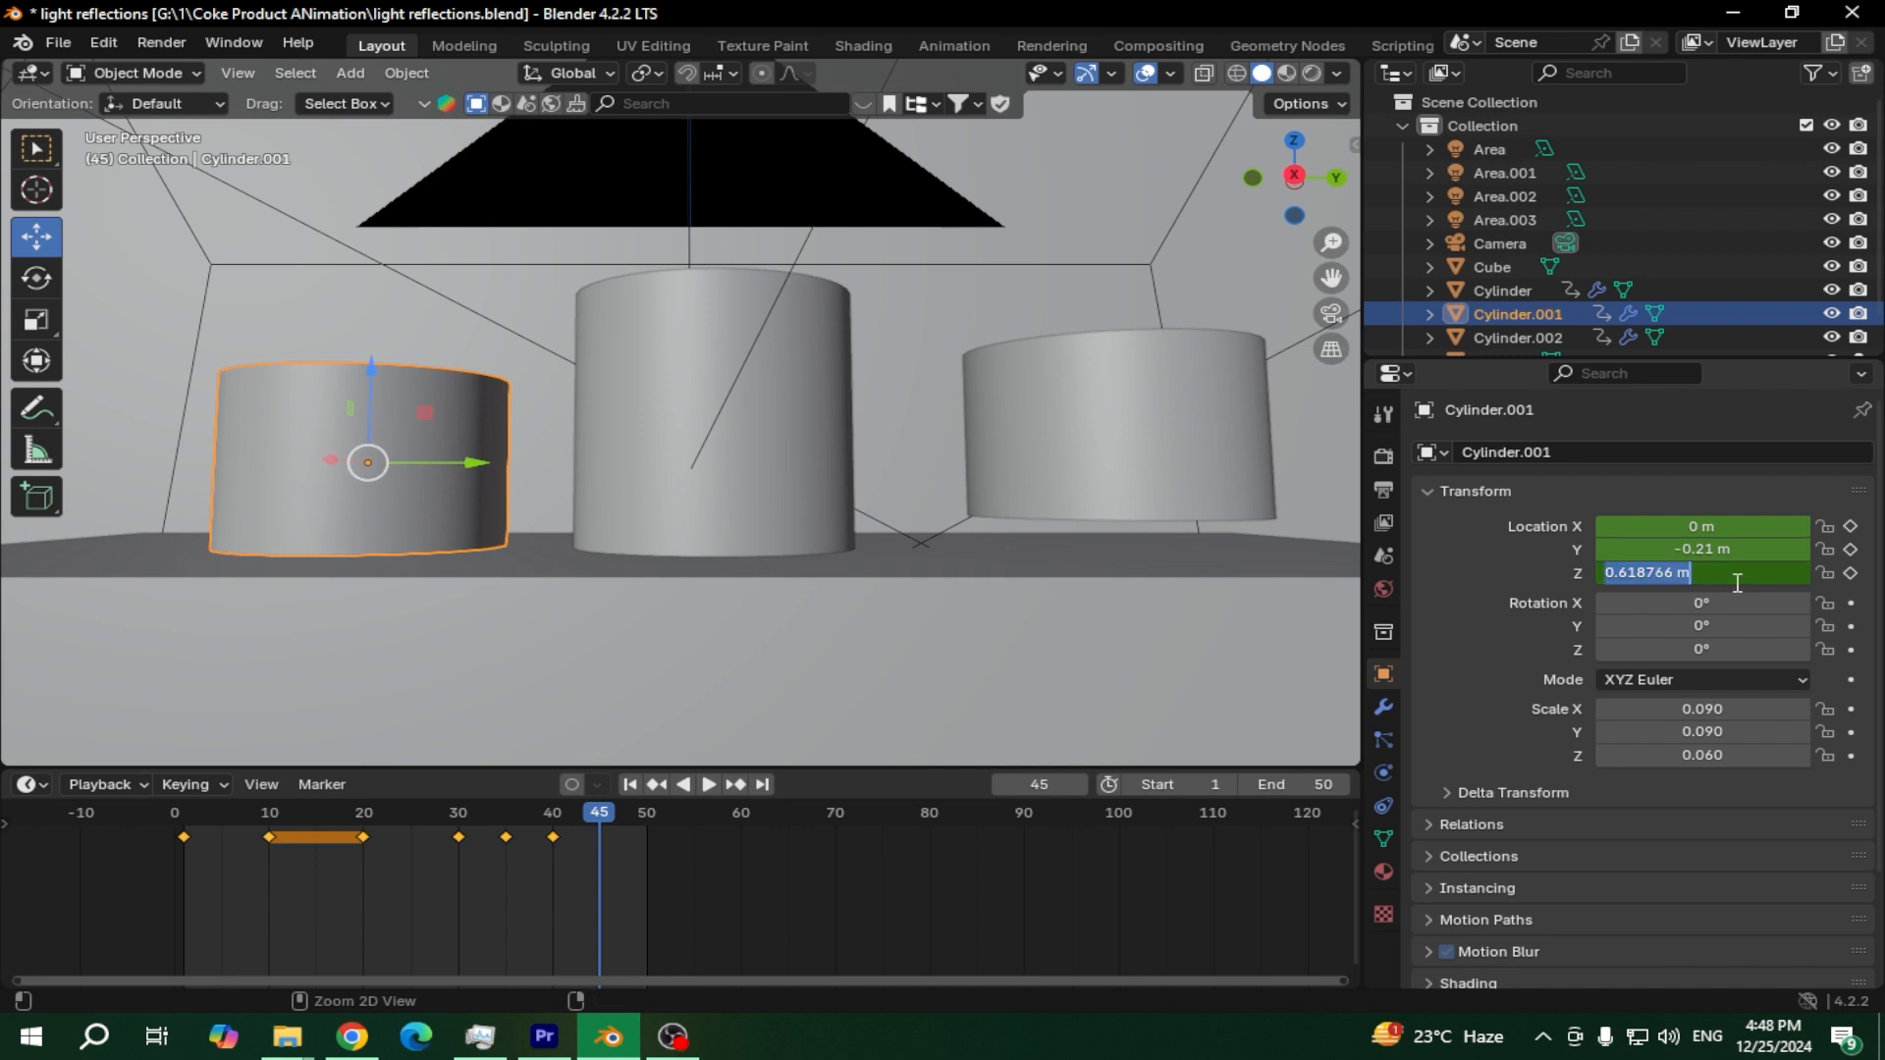
click(1502, 562)
click(1227, 481)
click(1708, 572)
text(0.618766 m)
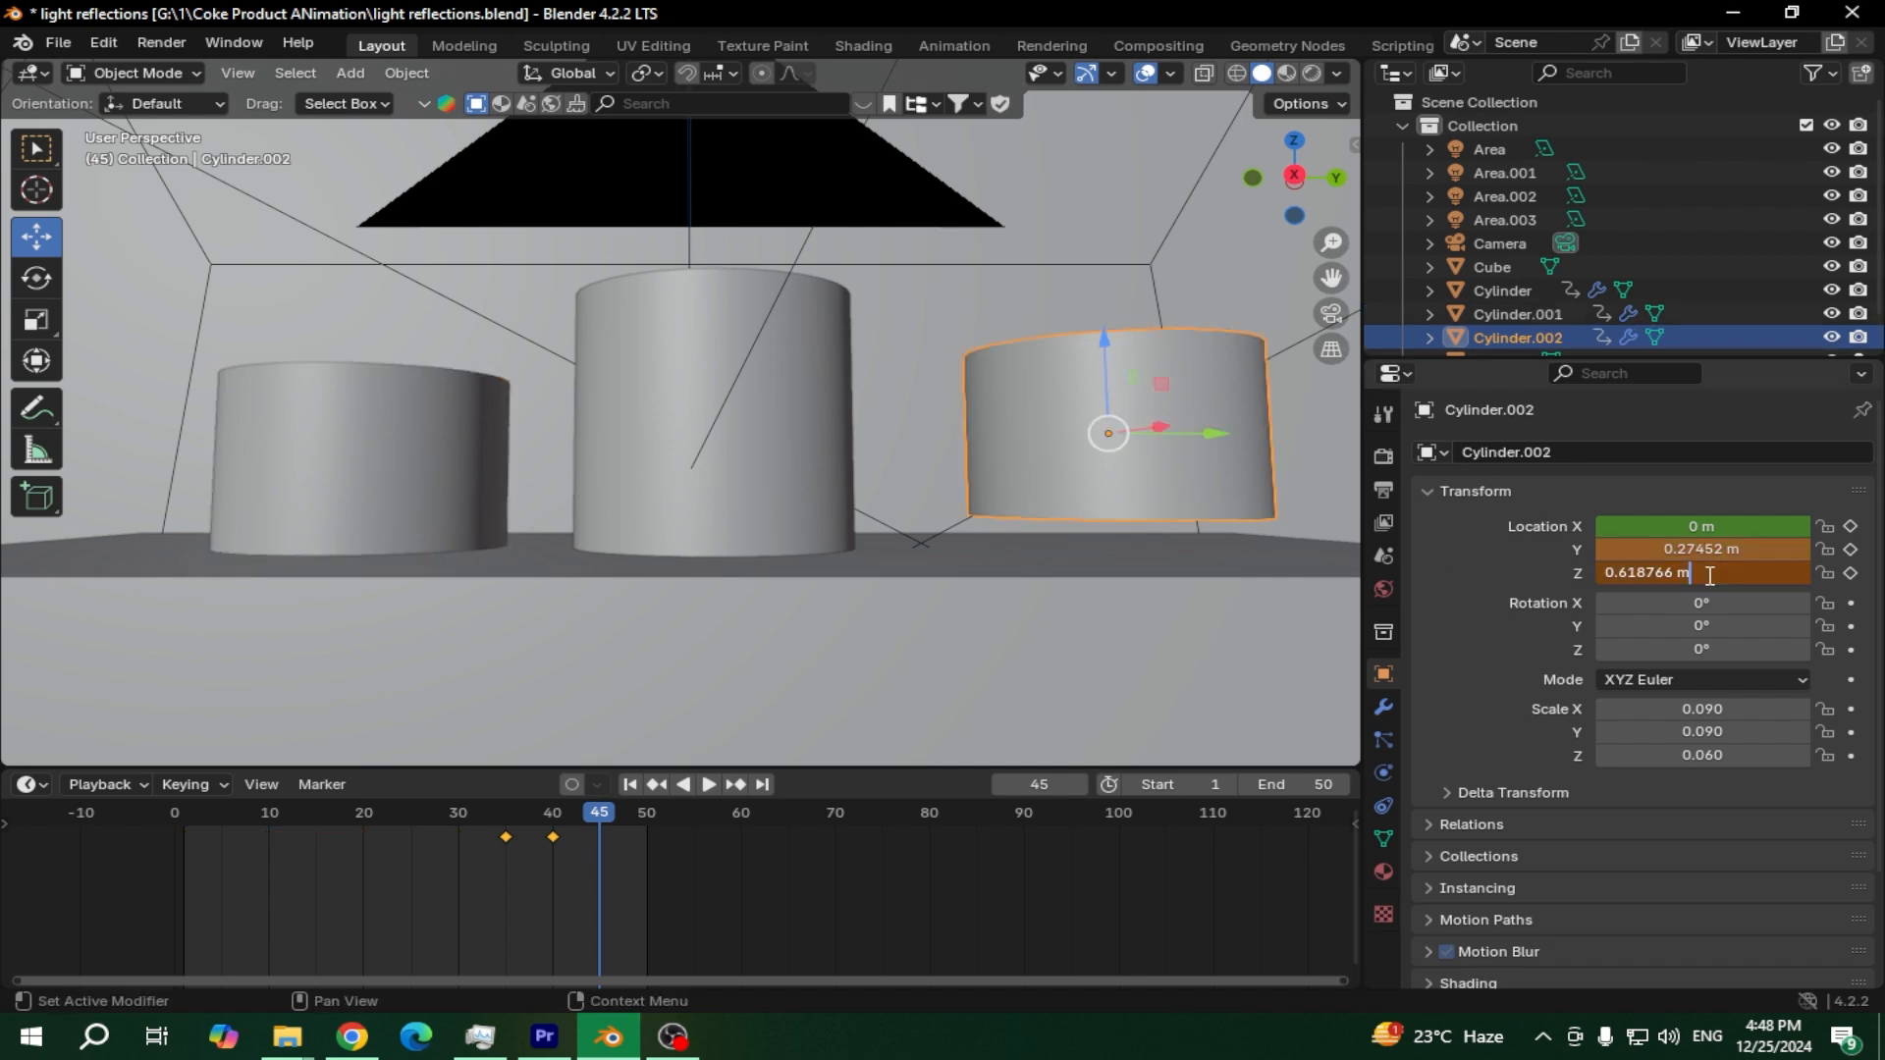
key(Return)
click(1847, 575)
click(1849, 549)
click(1850, 526)
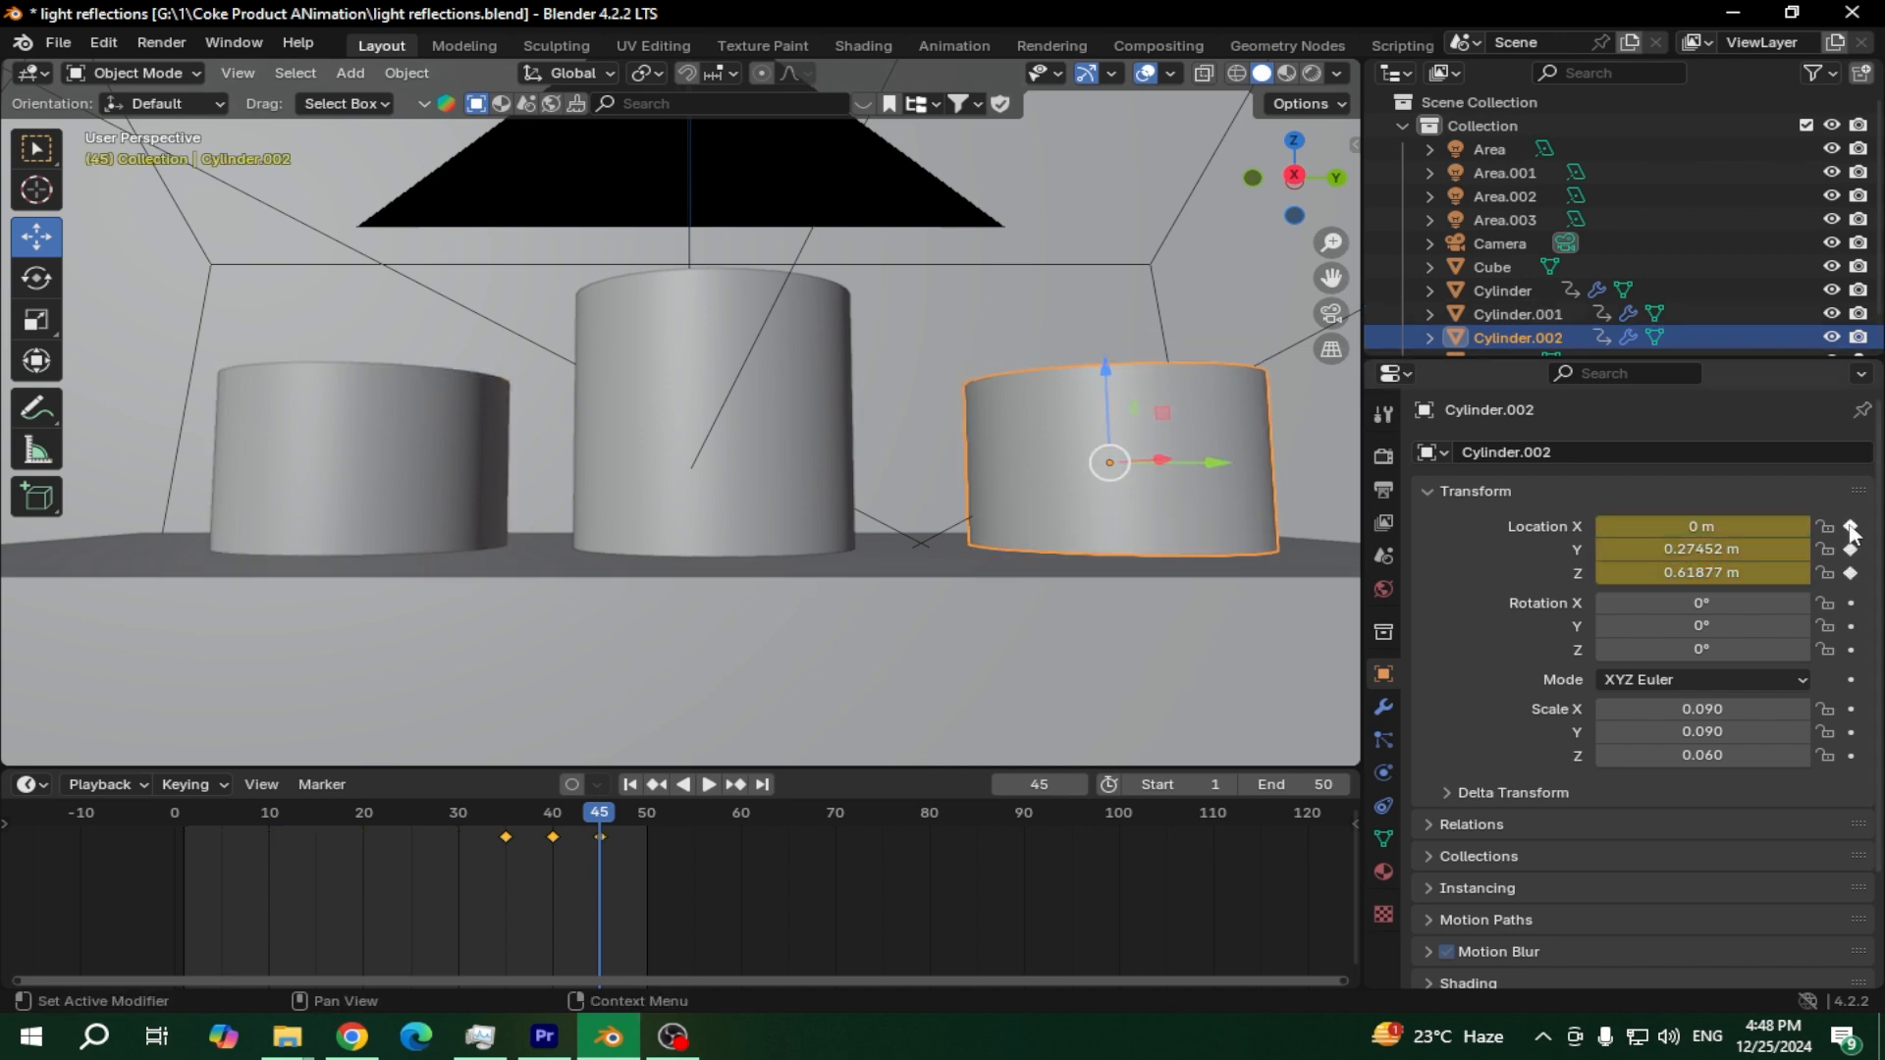
Play the animation through to check the movement of all three cylinders
key(space)
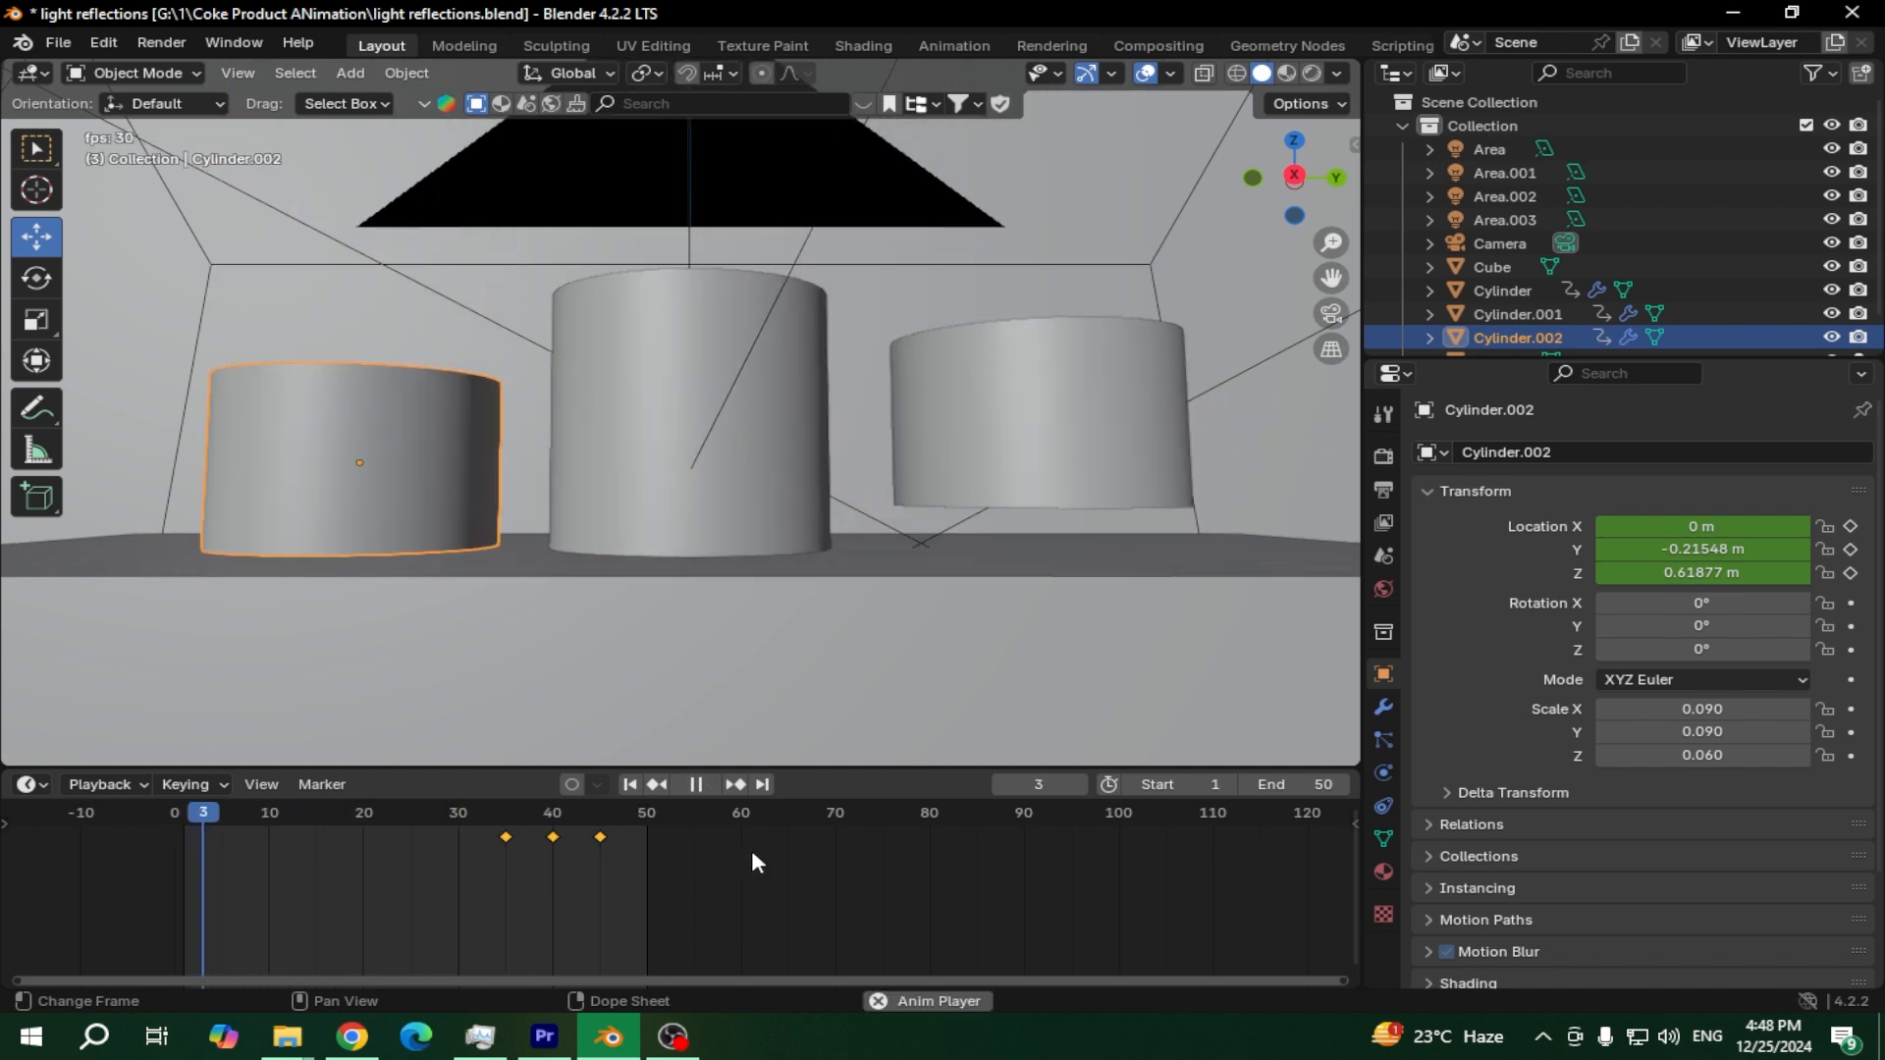
key(space)
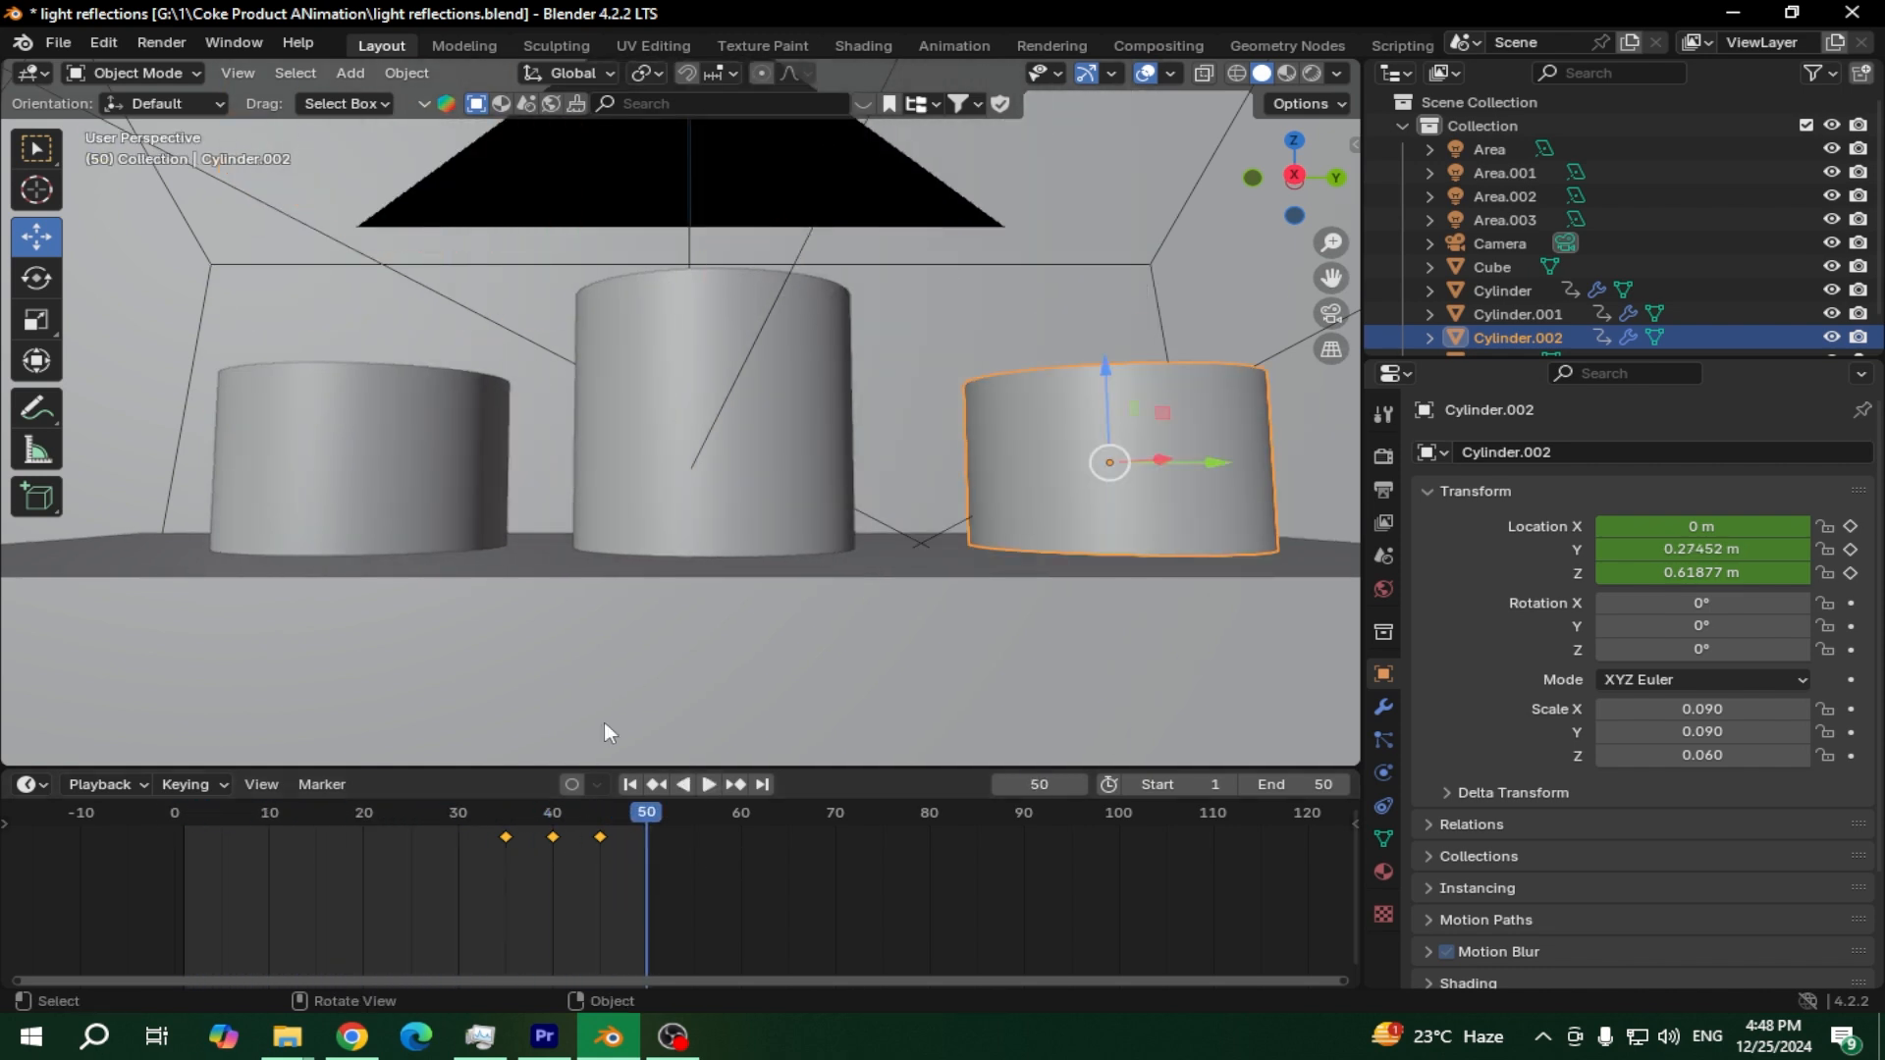
key(space)
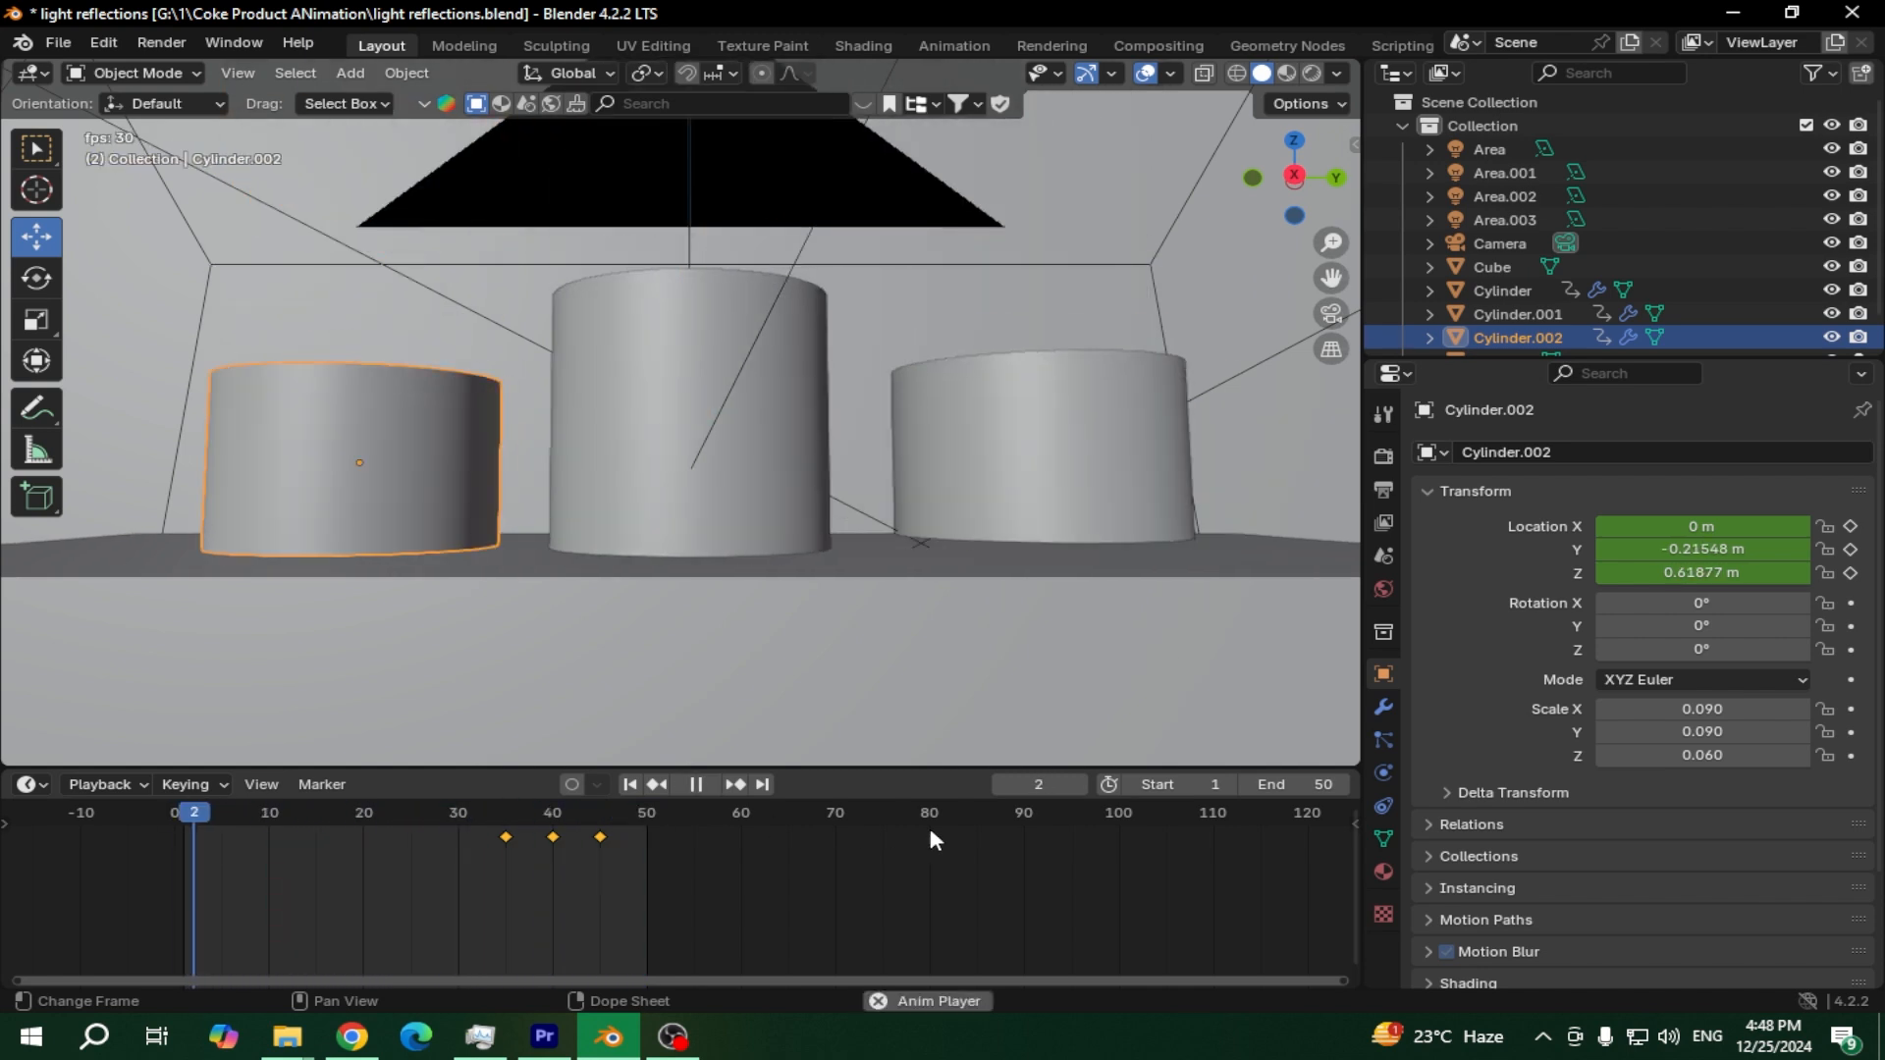
key(space)
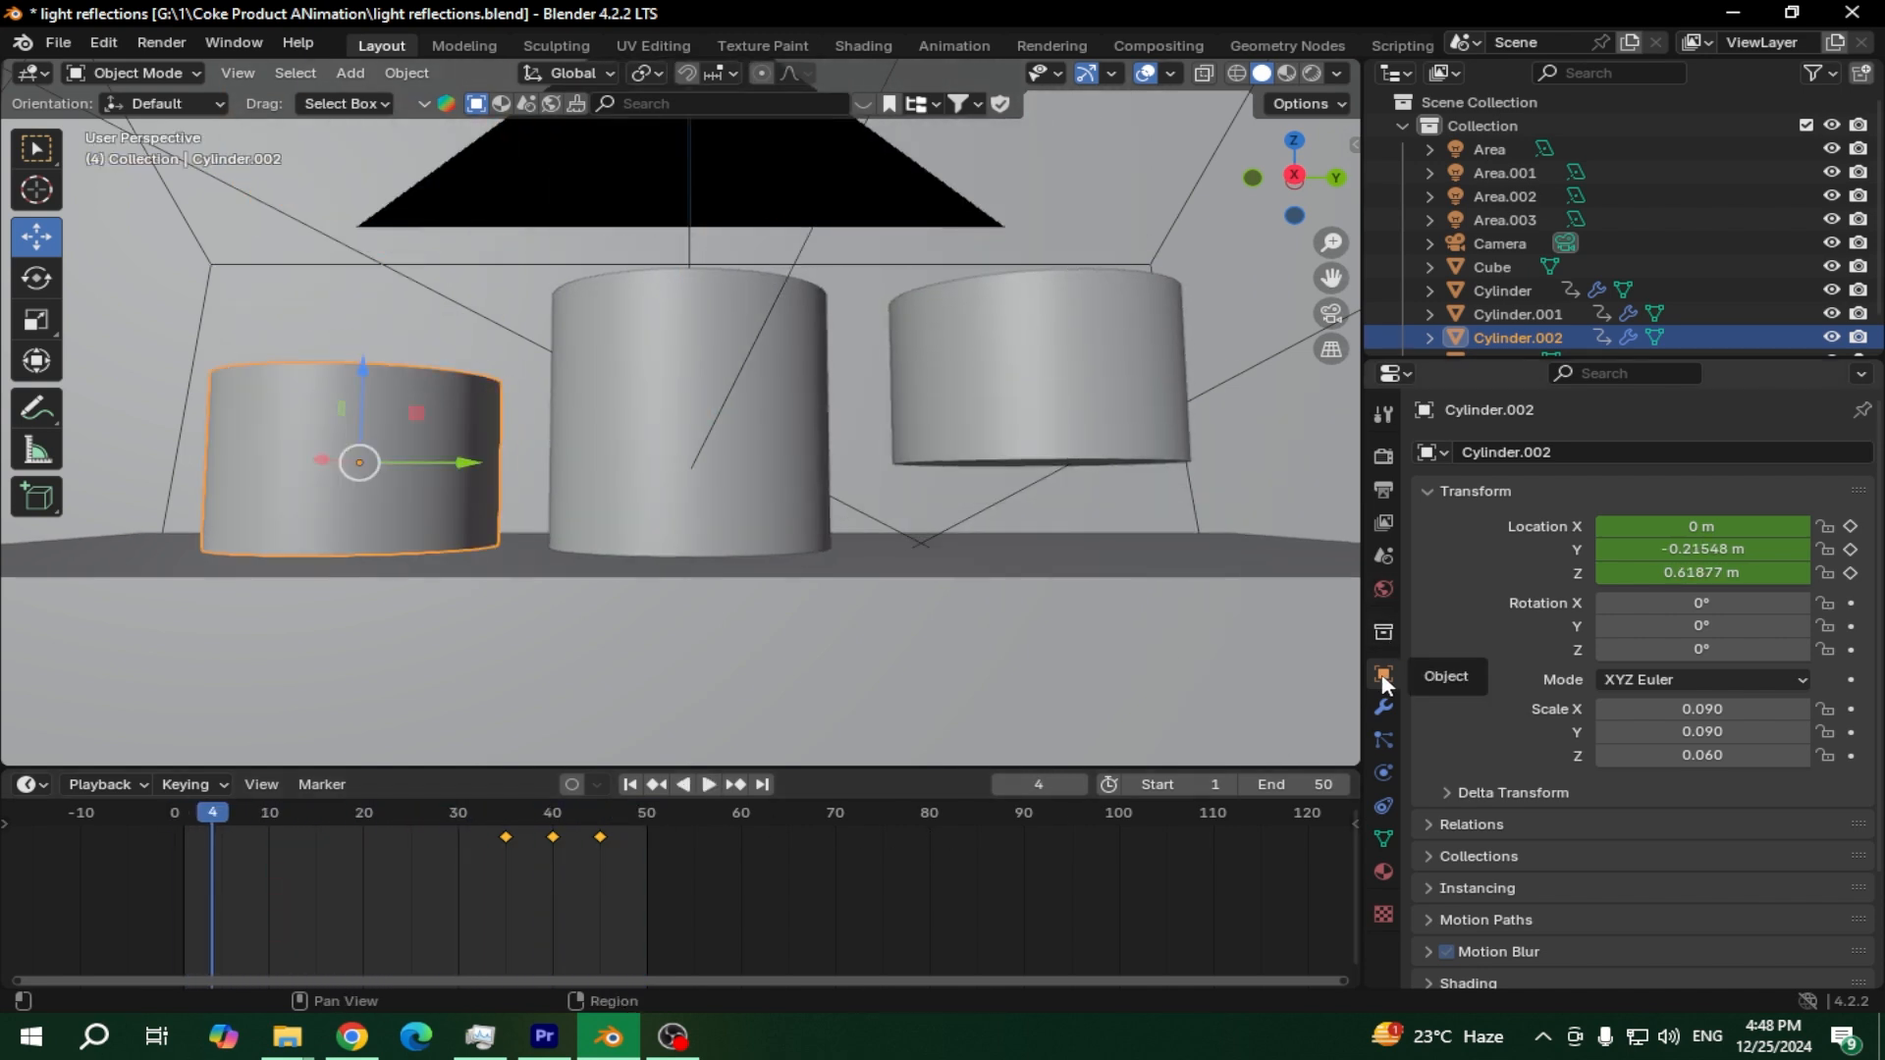
Set the output frame rate to 24 fps and play the animation to check its speed
click(1384, 590)
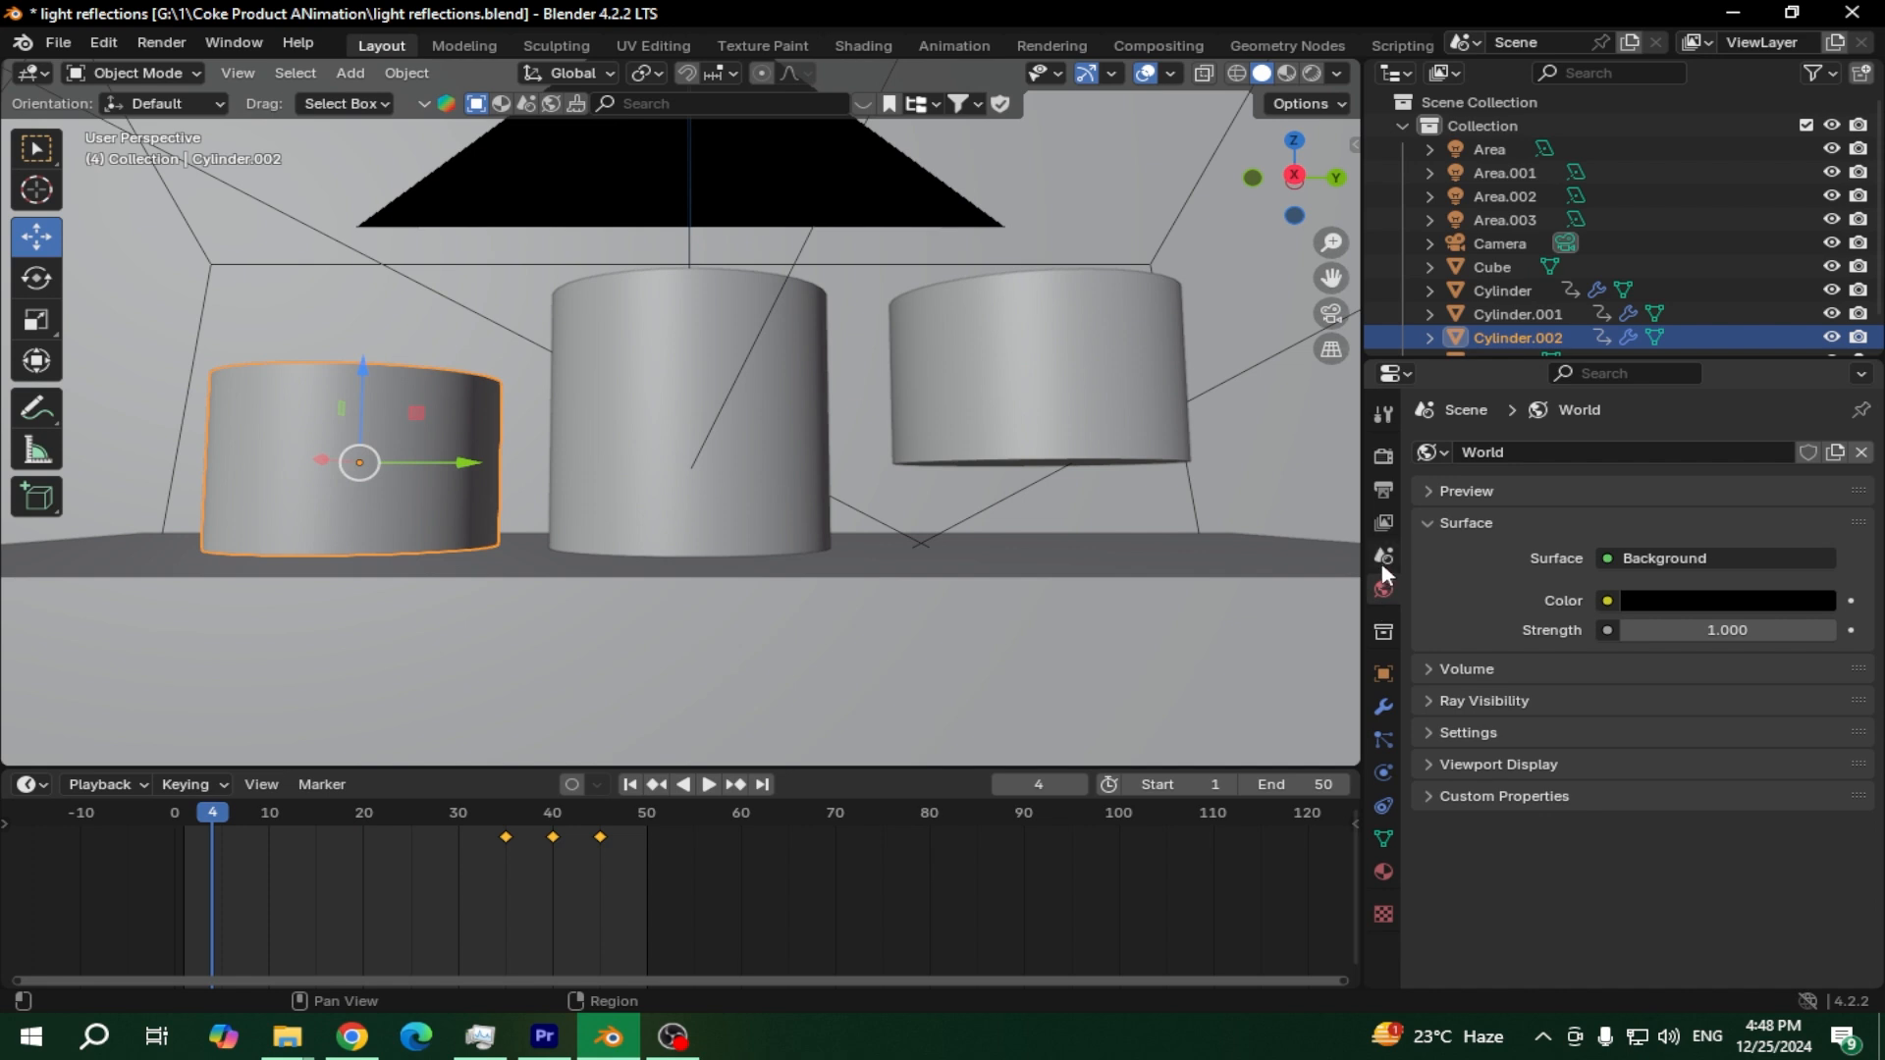
click(1383, 490)
click(1383, 523)
click(1386, 505)
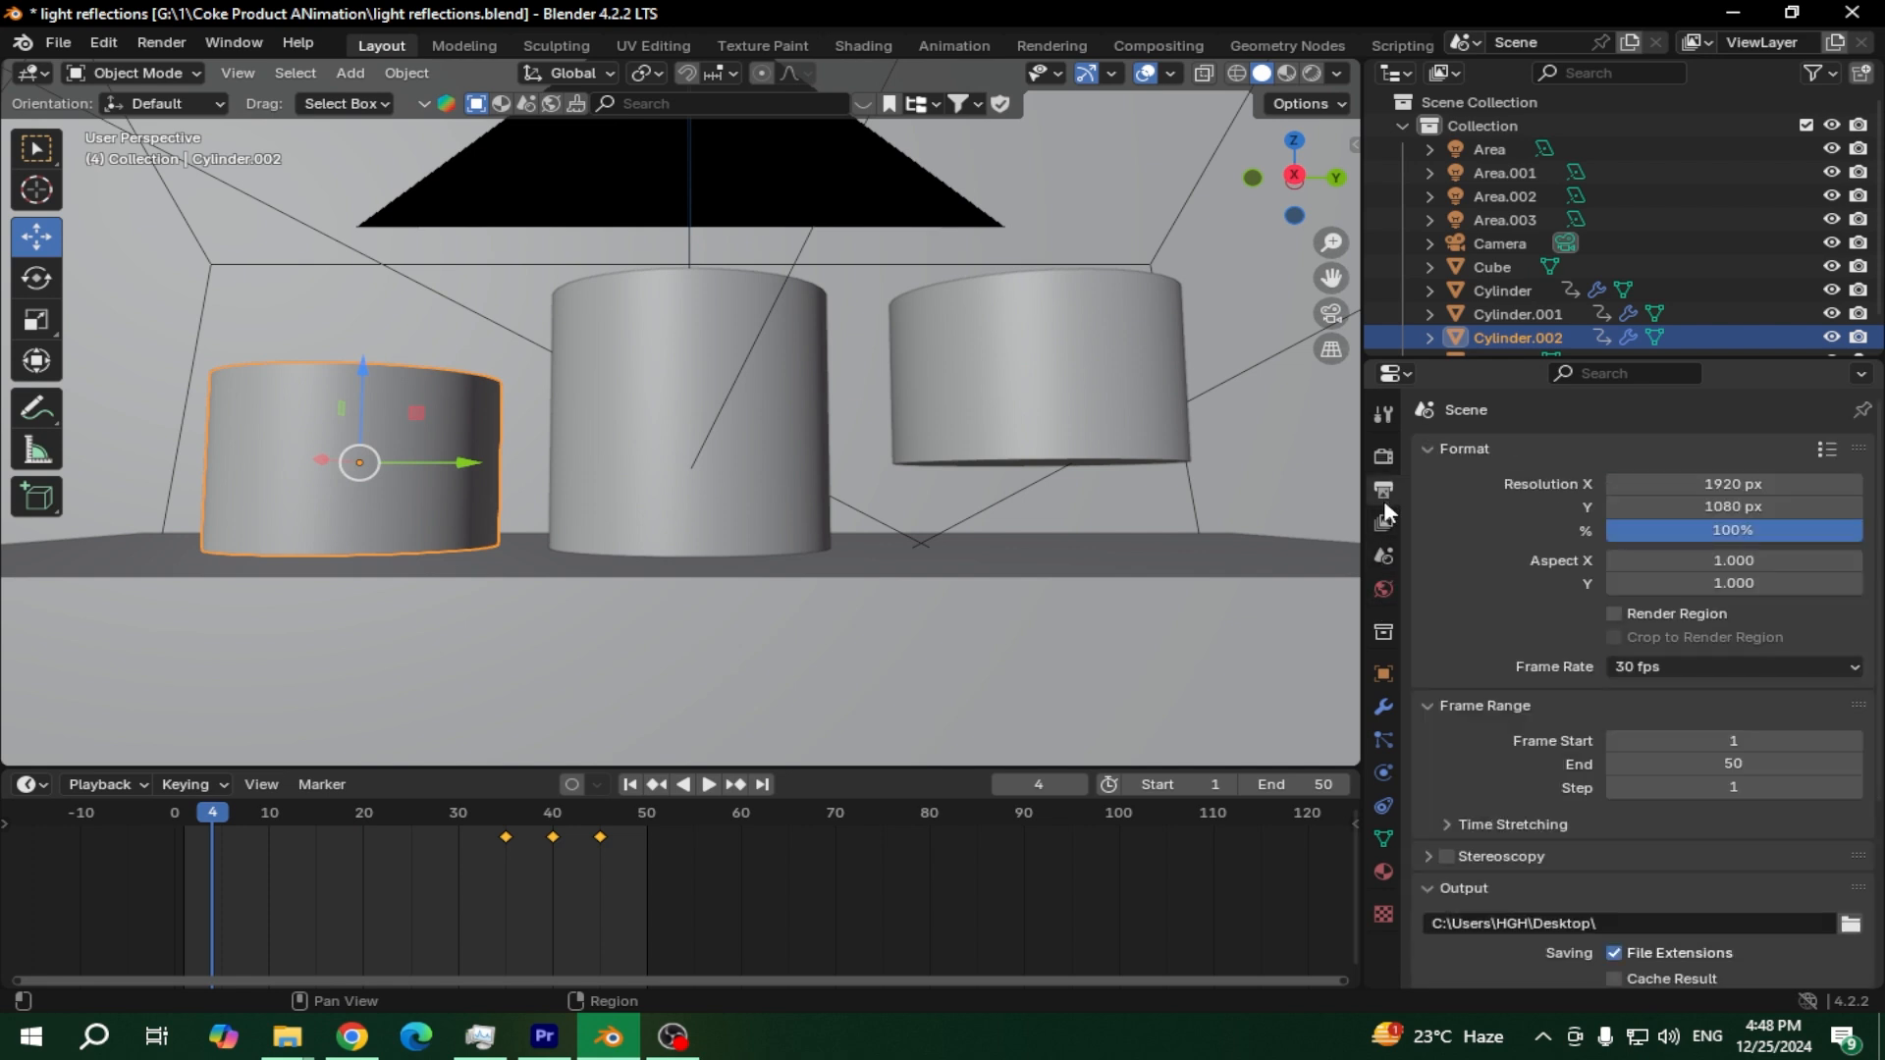
click(1669, 666)
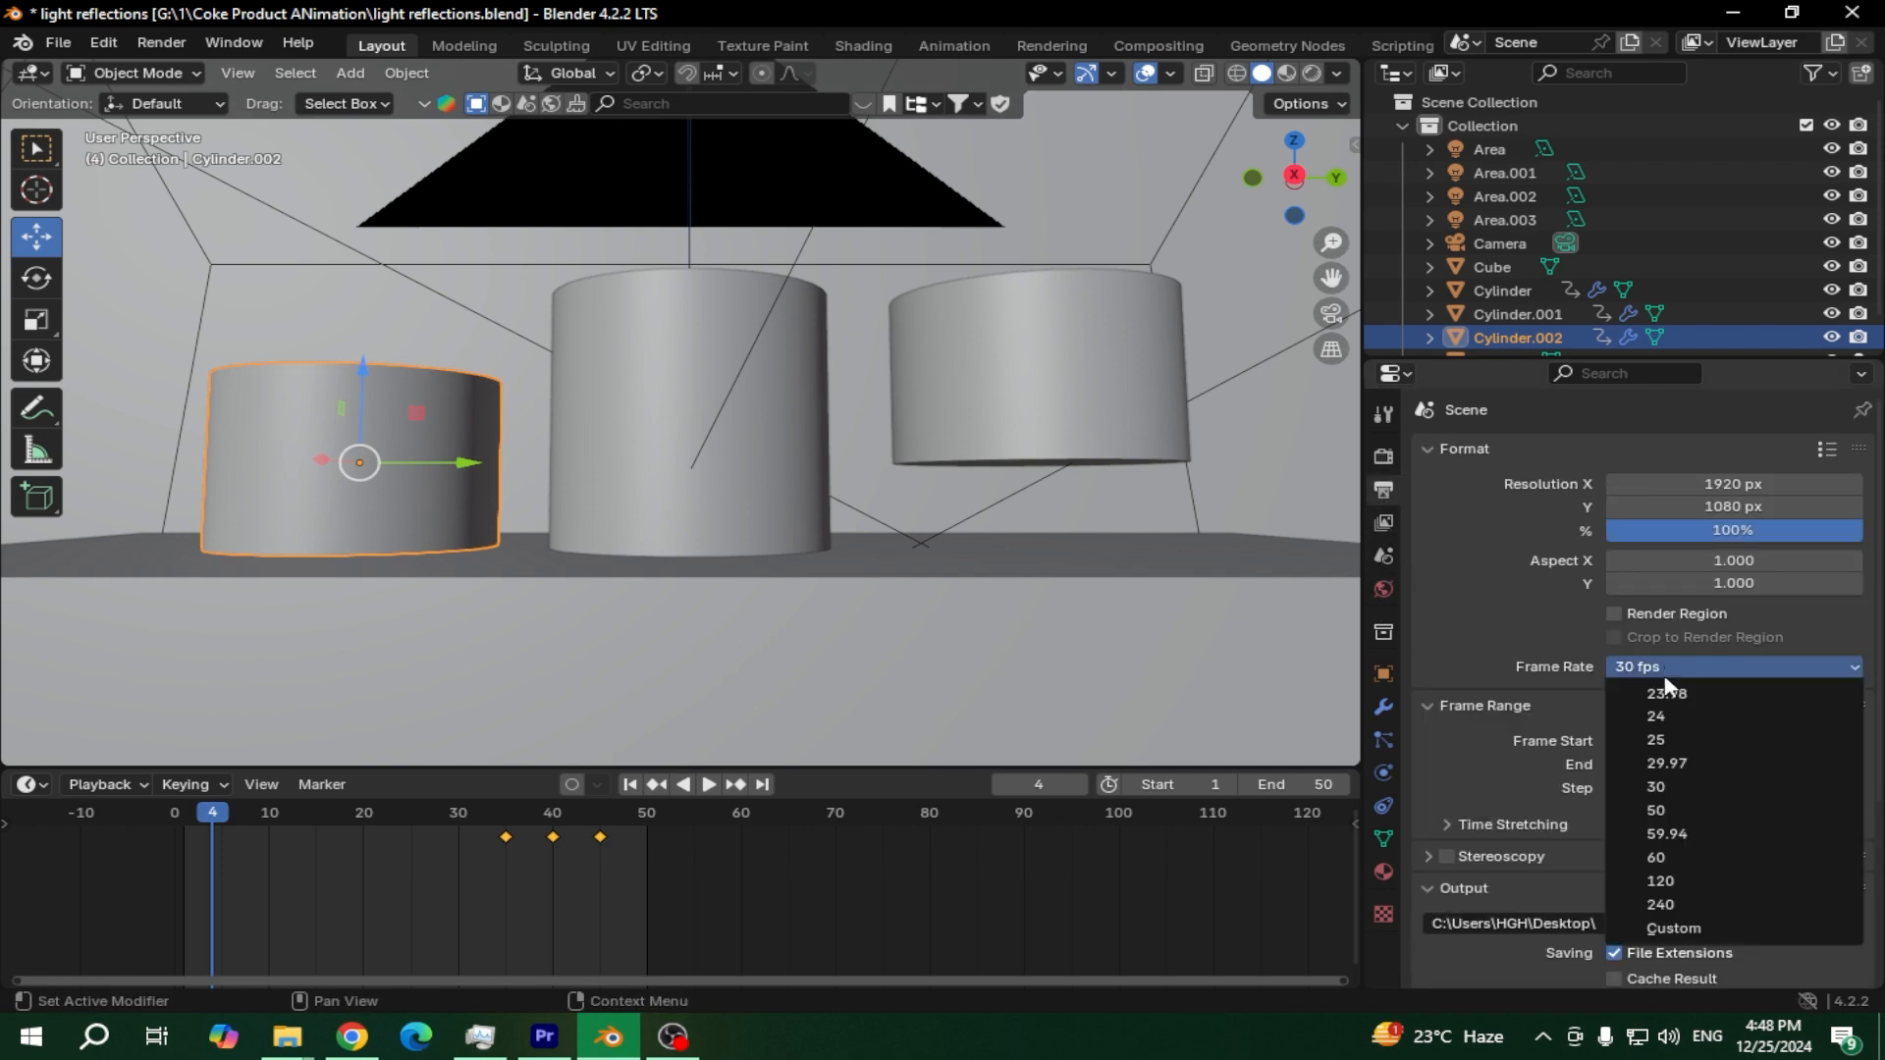
click(1664, 716)
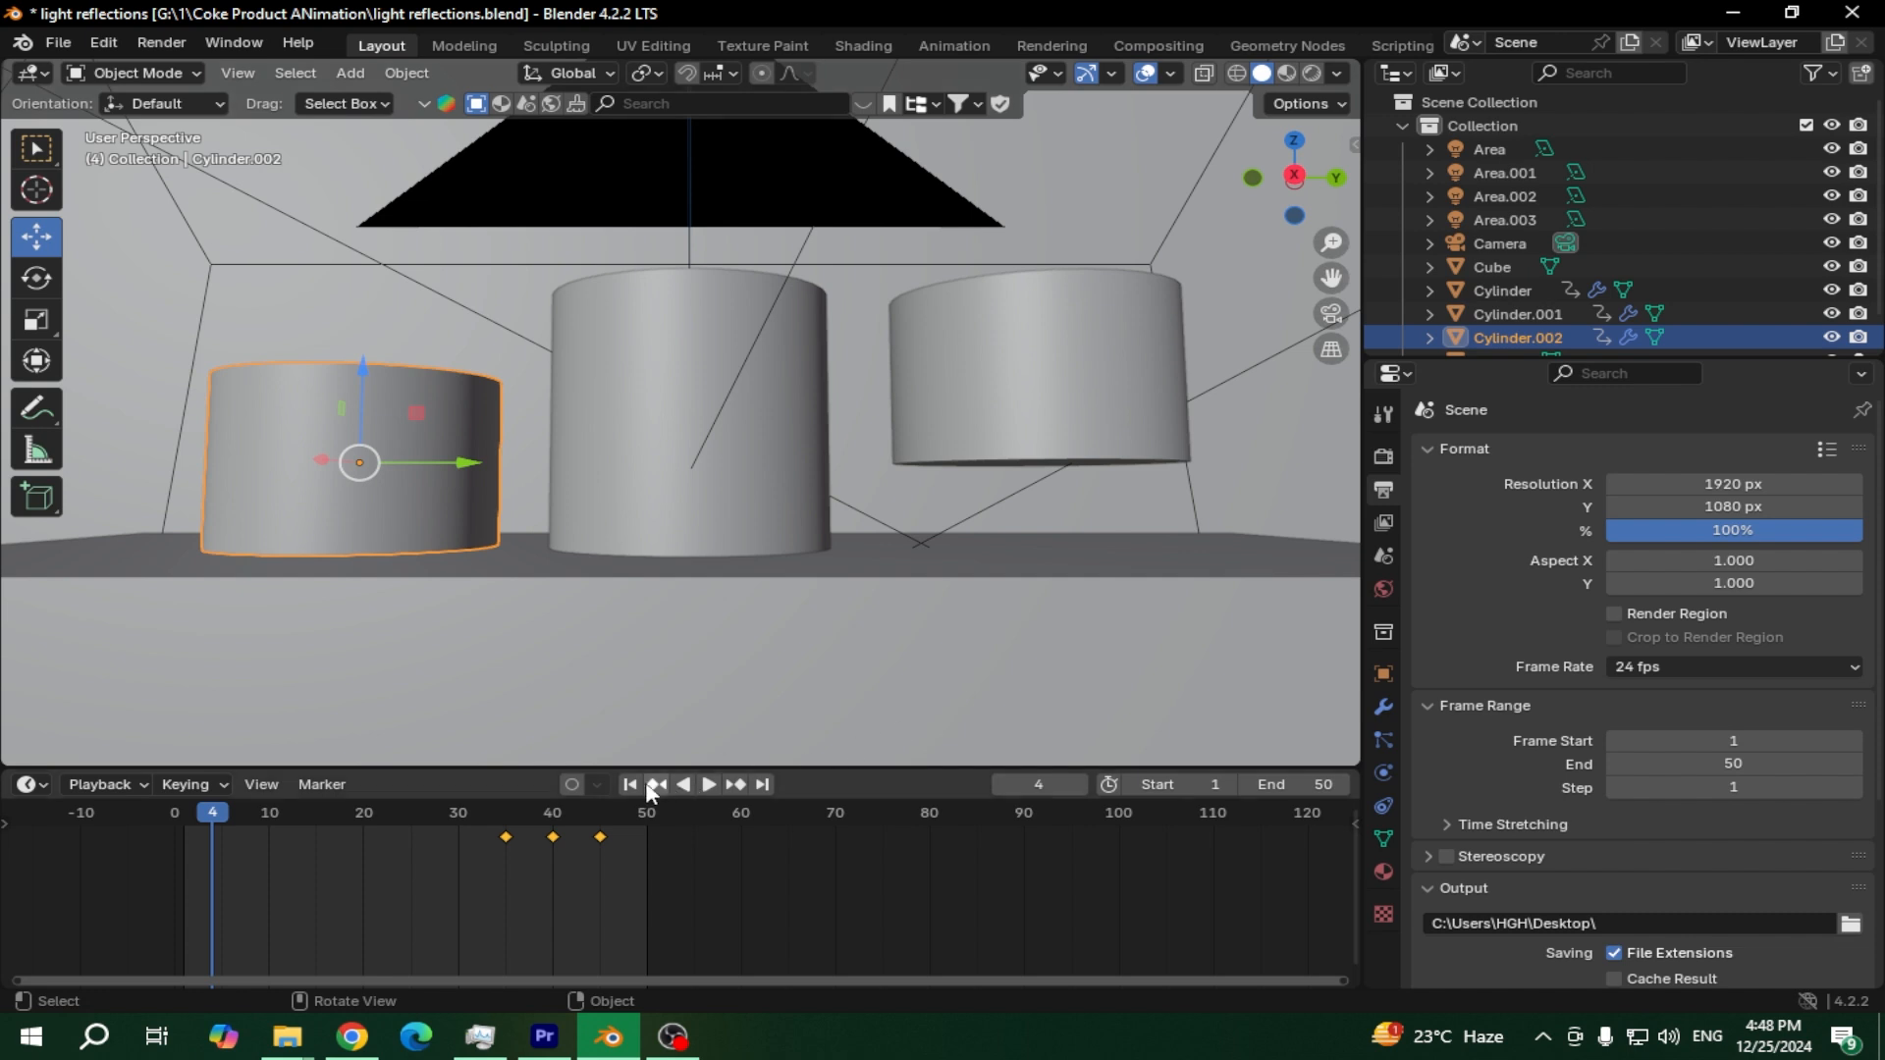
key(space)
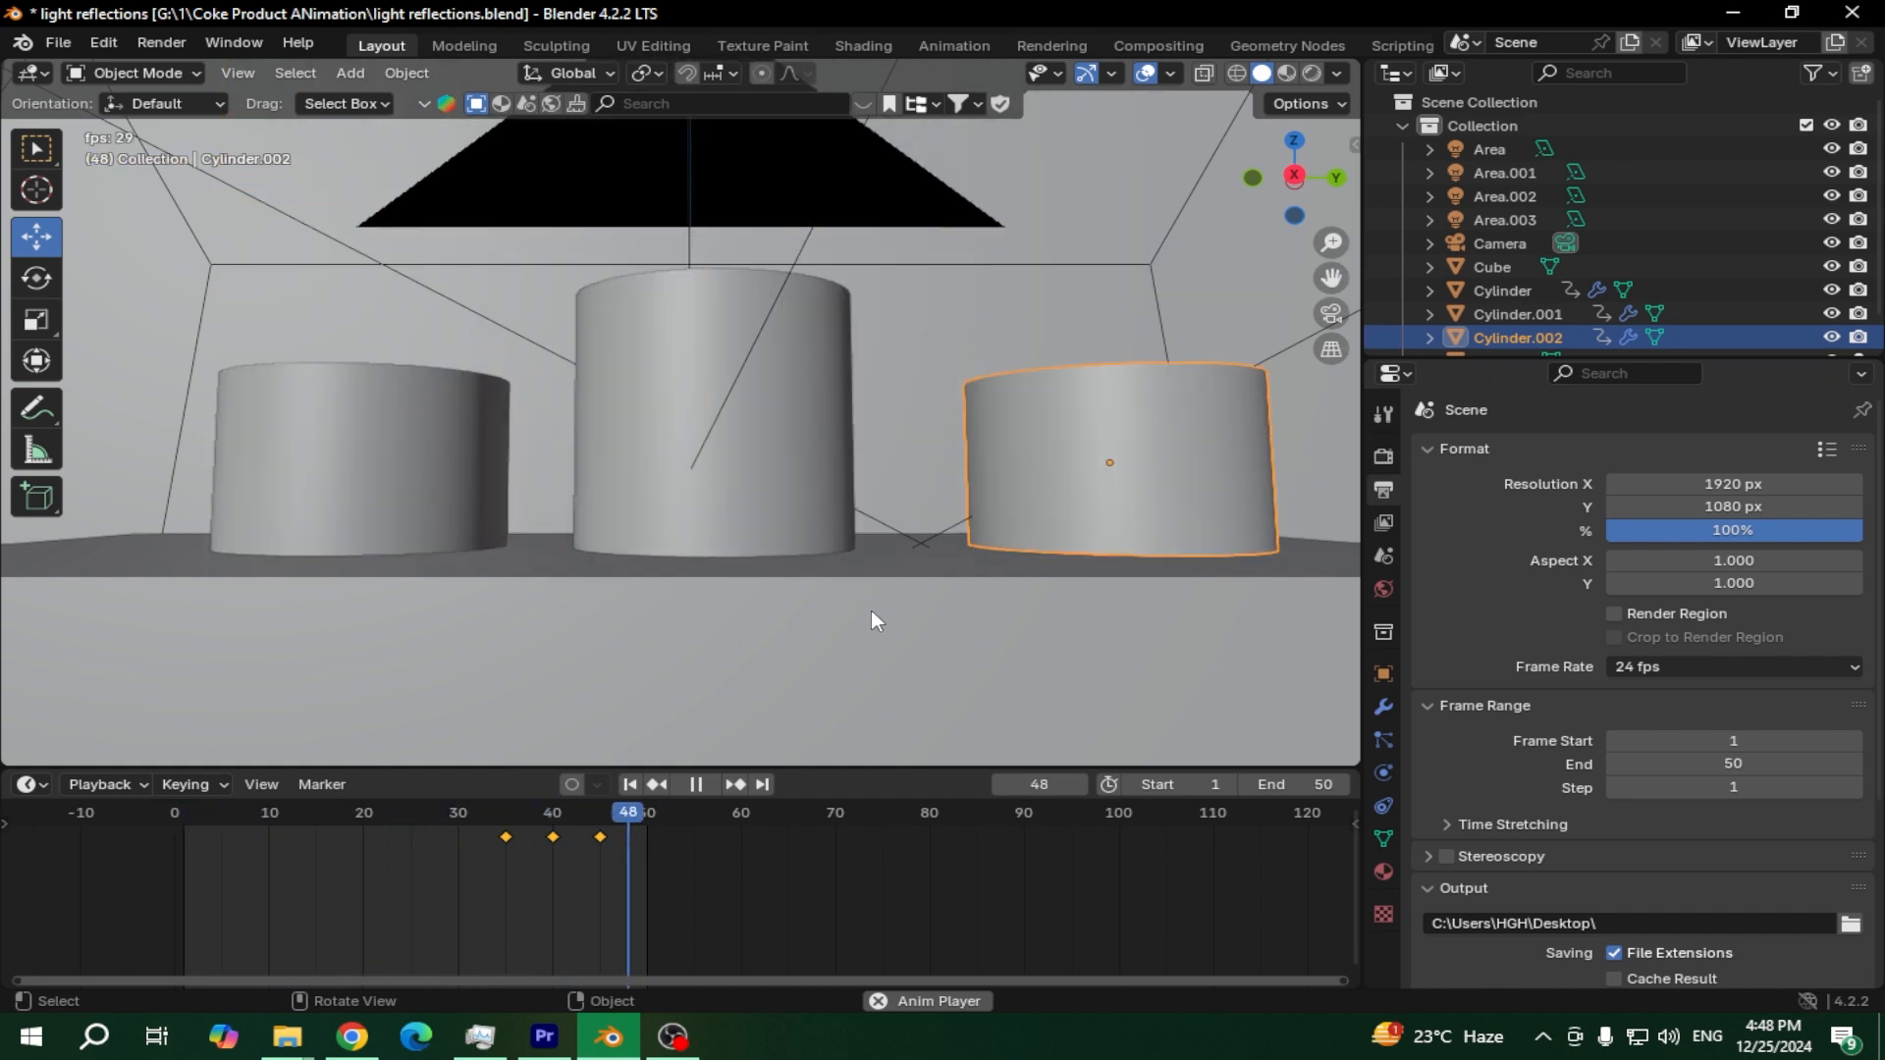
key(space)
Move the short cylinder's frame 45 keyframe to frame 50 and go back to frame 45
click(629, 821)
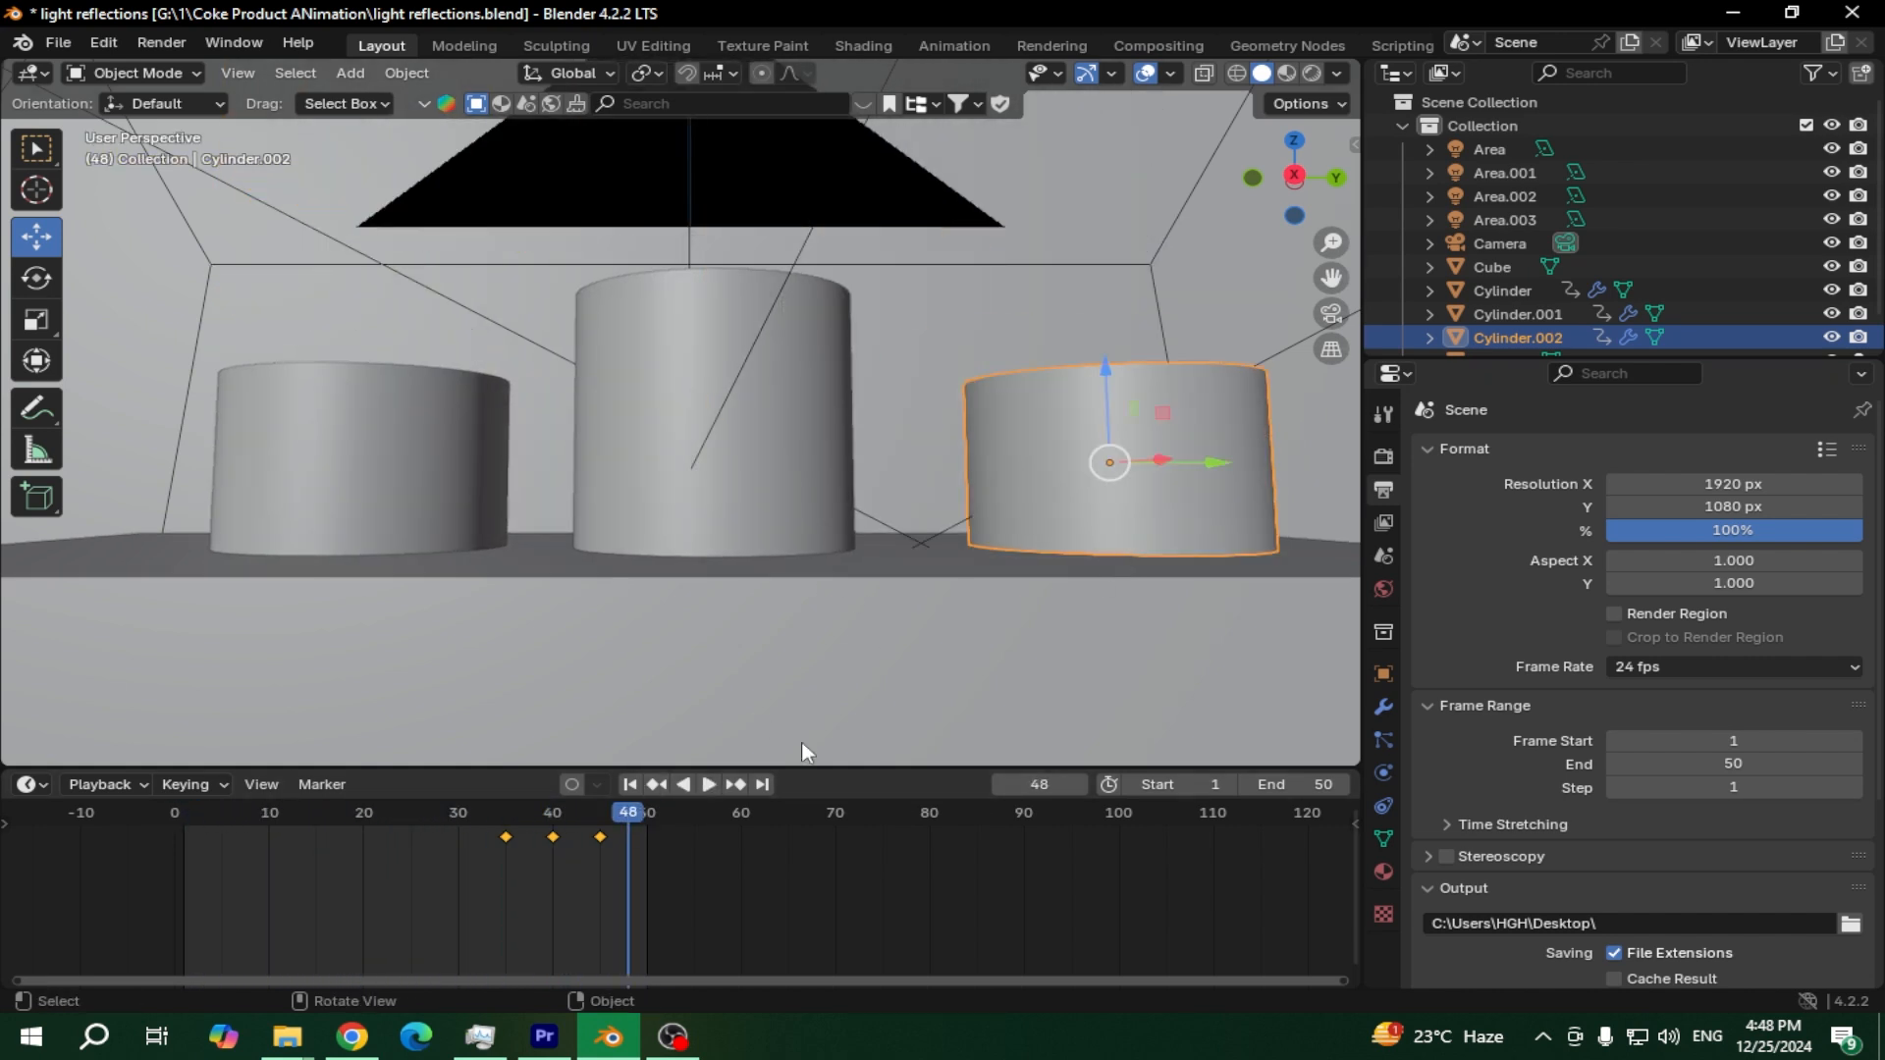
mouse_move(628, 821)
mouse_down()
mouse_move(552, 823)
mouse_move(647, 837)
mouse_up()
key(ctrl+z)
click(603, 864)
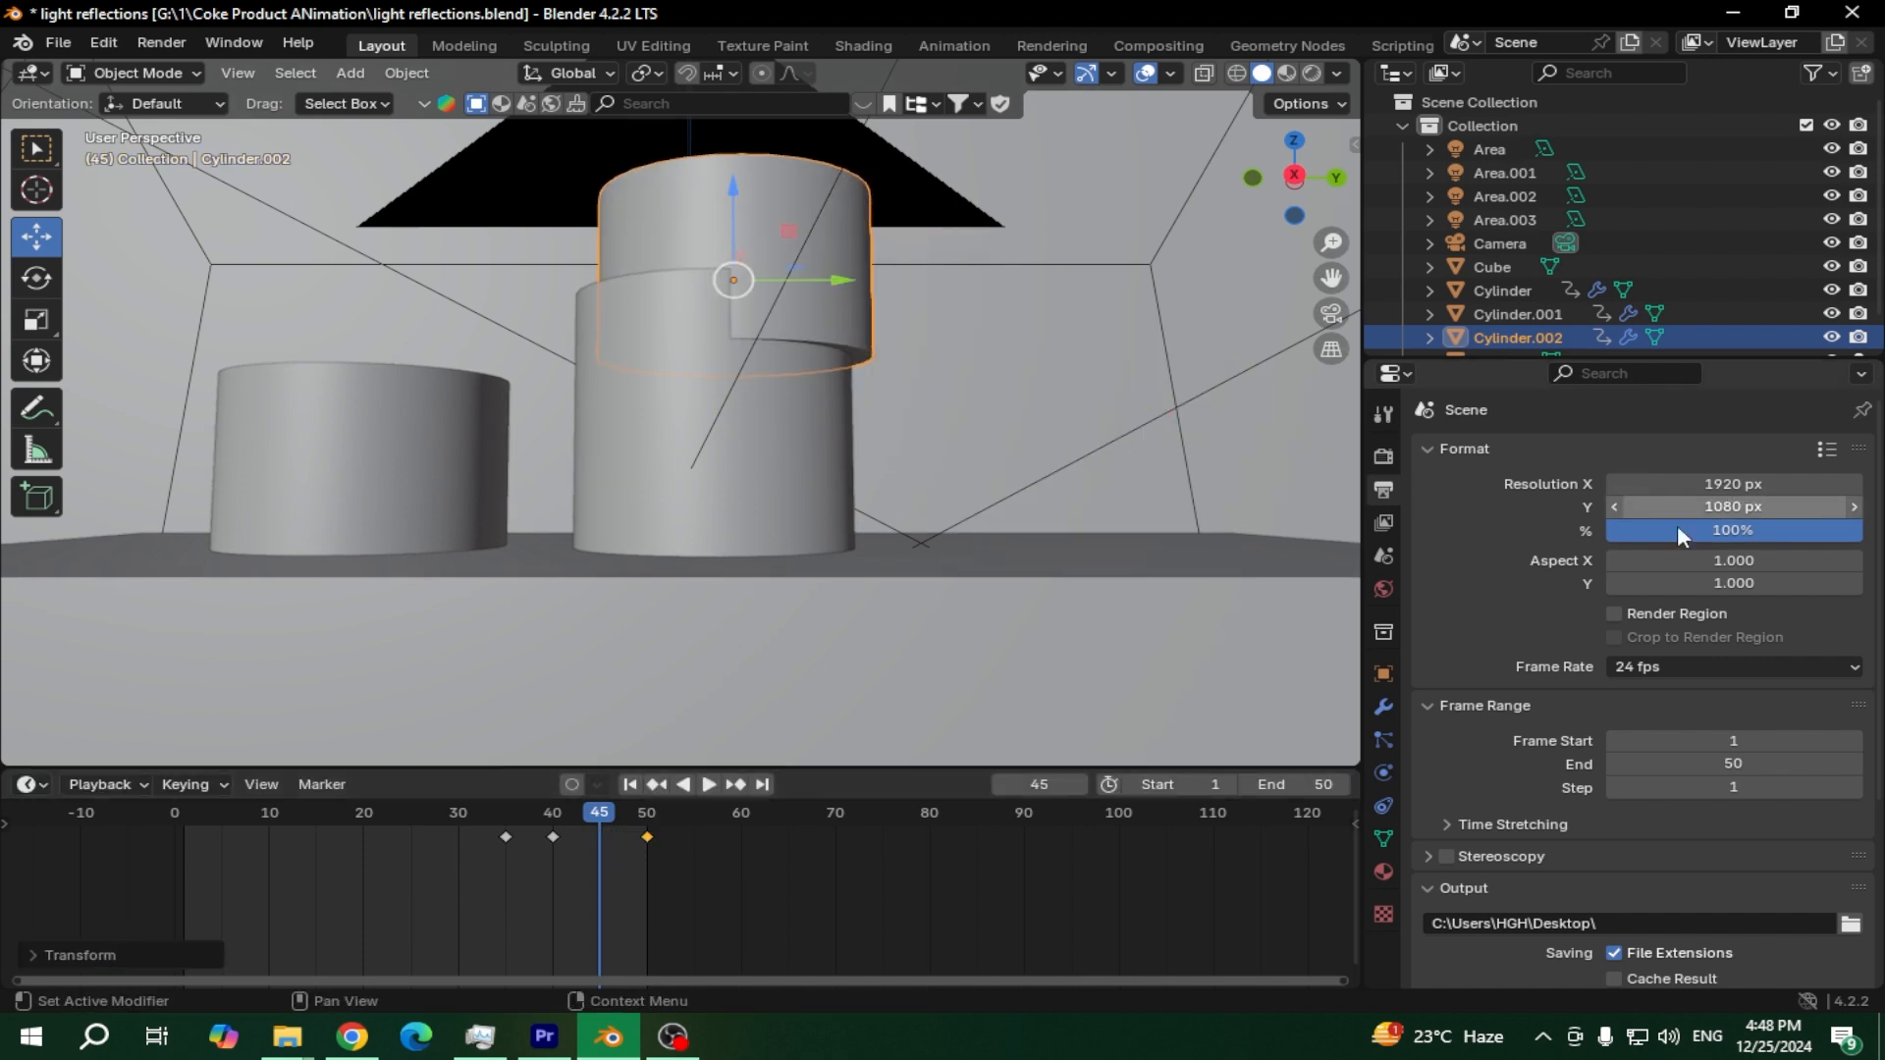
Try a Y location of 0.27952 m for the raised short cylinder at frame 45
click(1384, 674)
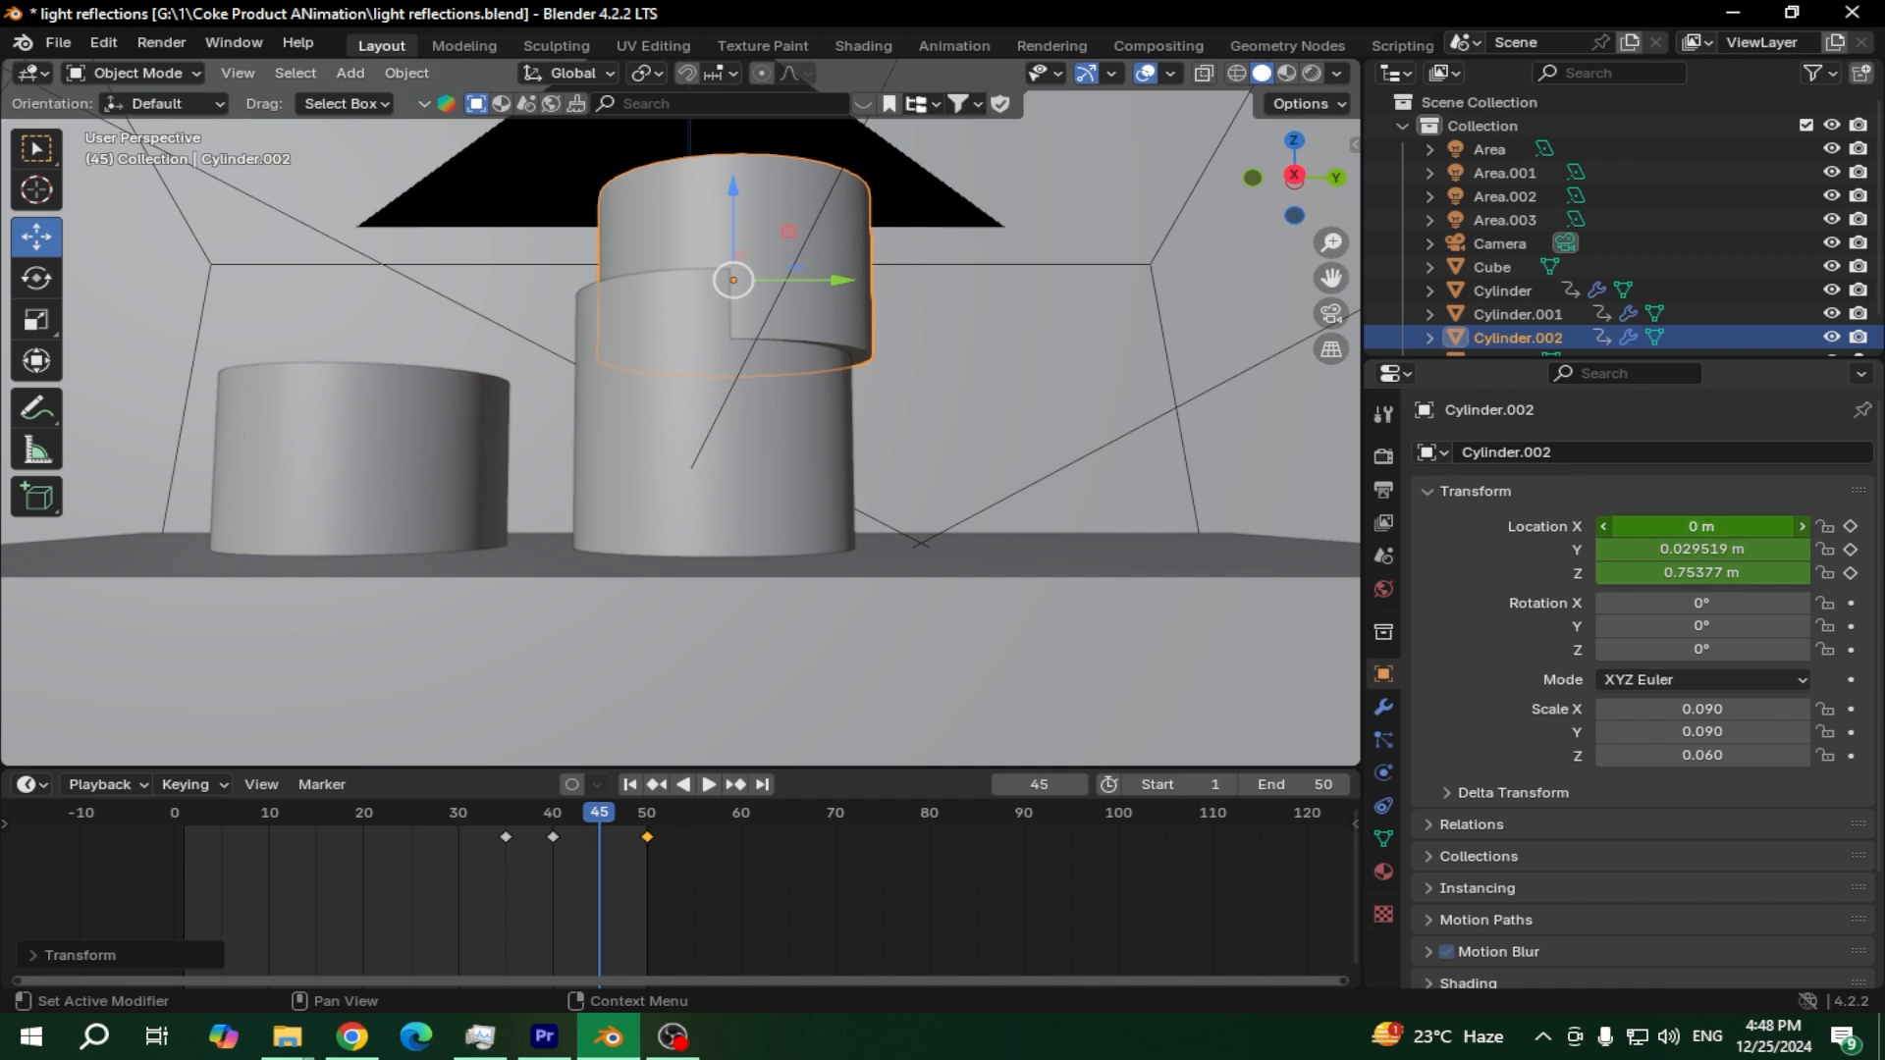
mouse_move(1701, 527)
mouse_down()
mouse_move(1724, 527)
mouse_move(1706, 550)
mouse_move(1732, 550)
mouse_move(1708, 550)
mouse_up()
key(ctrl+z)
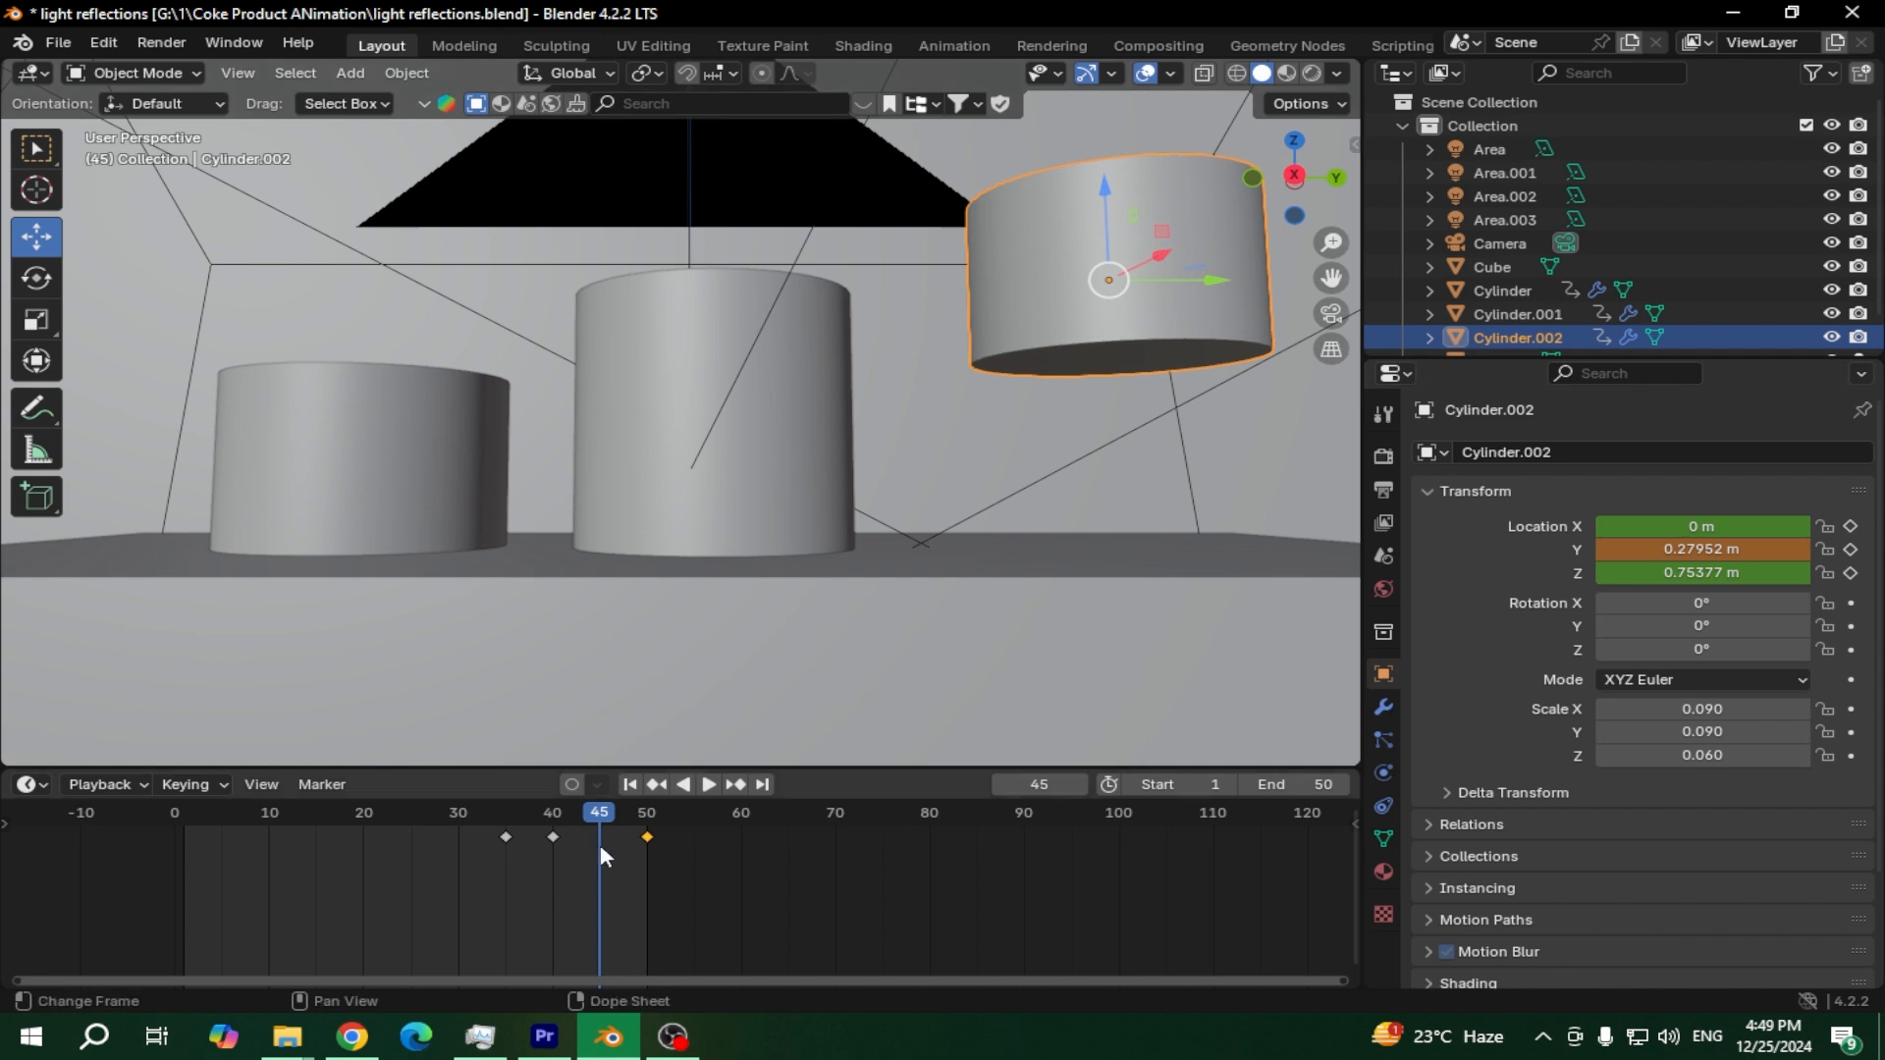
Copy the short cylinder's frame 40 location keyframe to frame 45
click(553, 837)
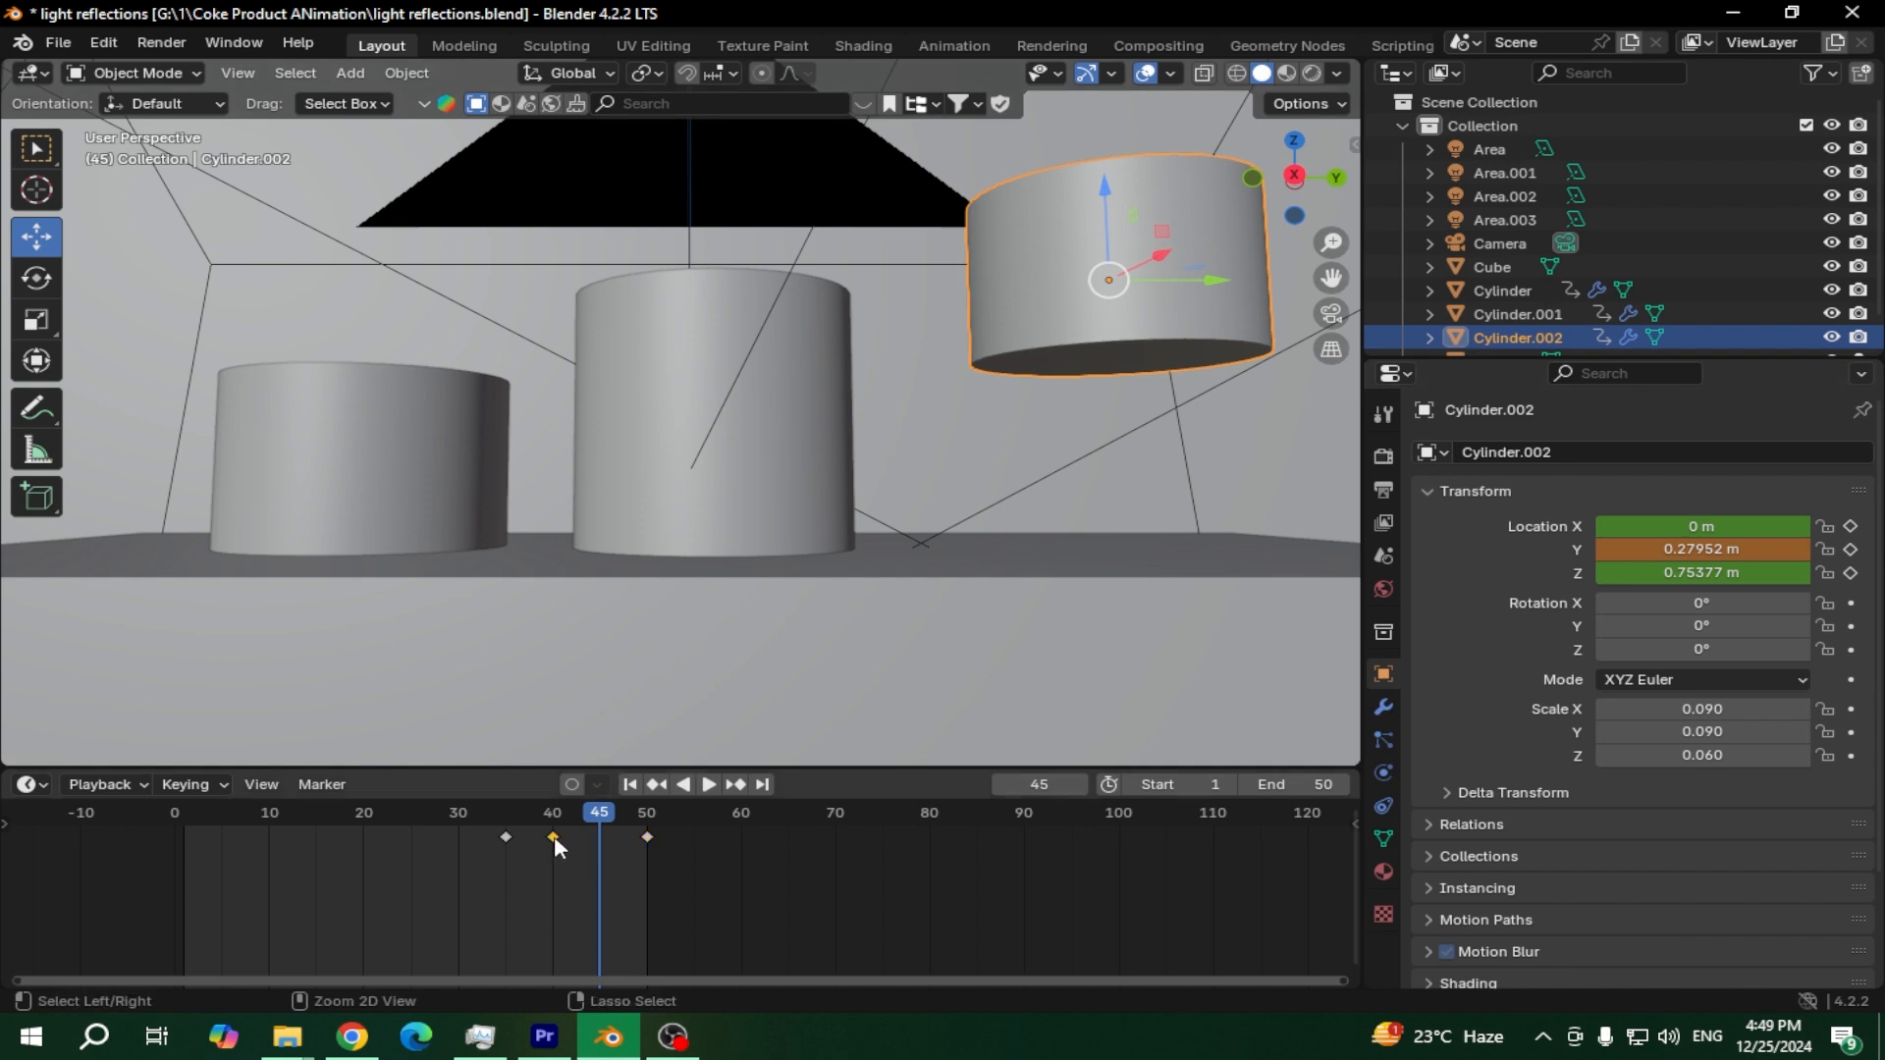
key(ctrl+v)
click(621, 872)
click(598, 837)
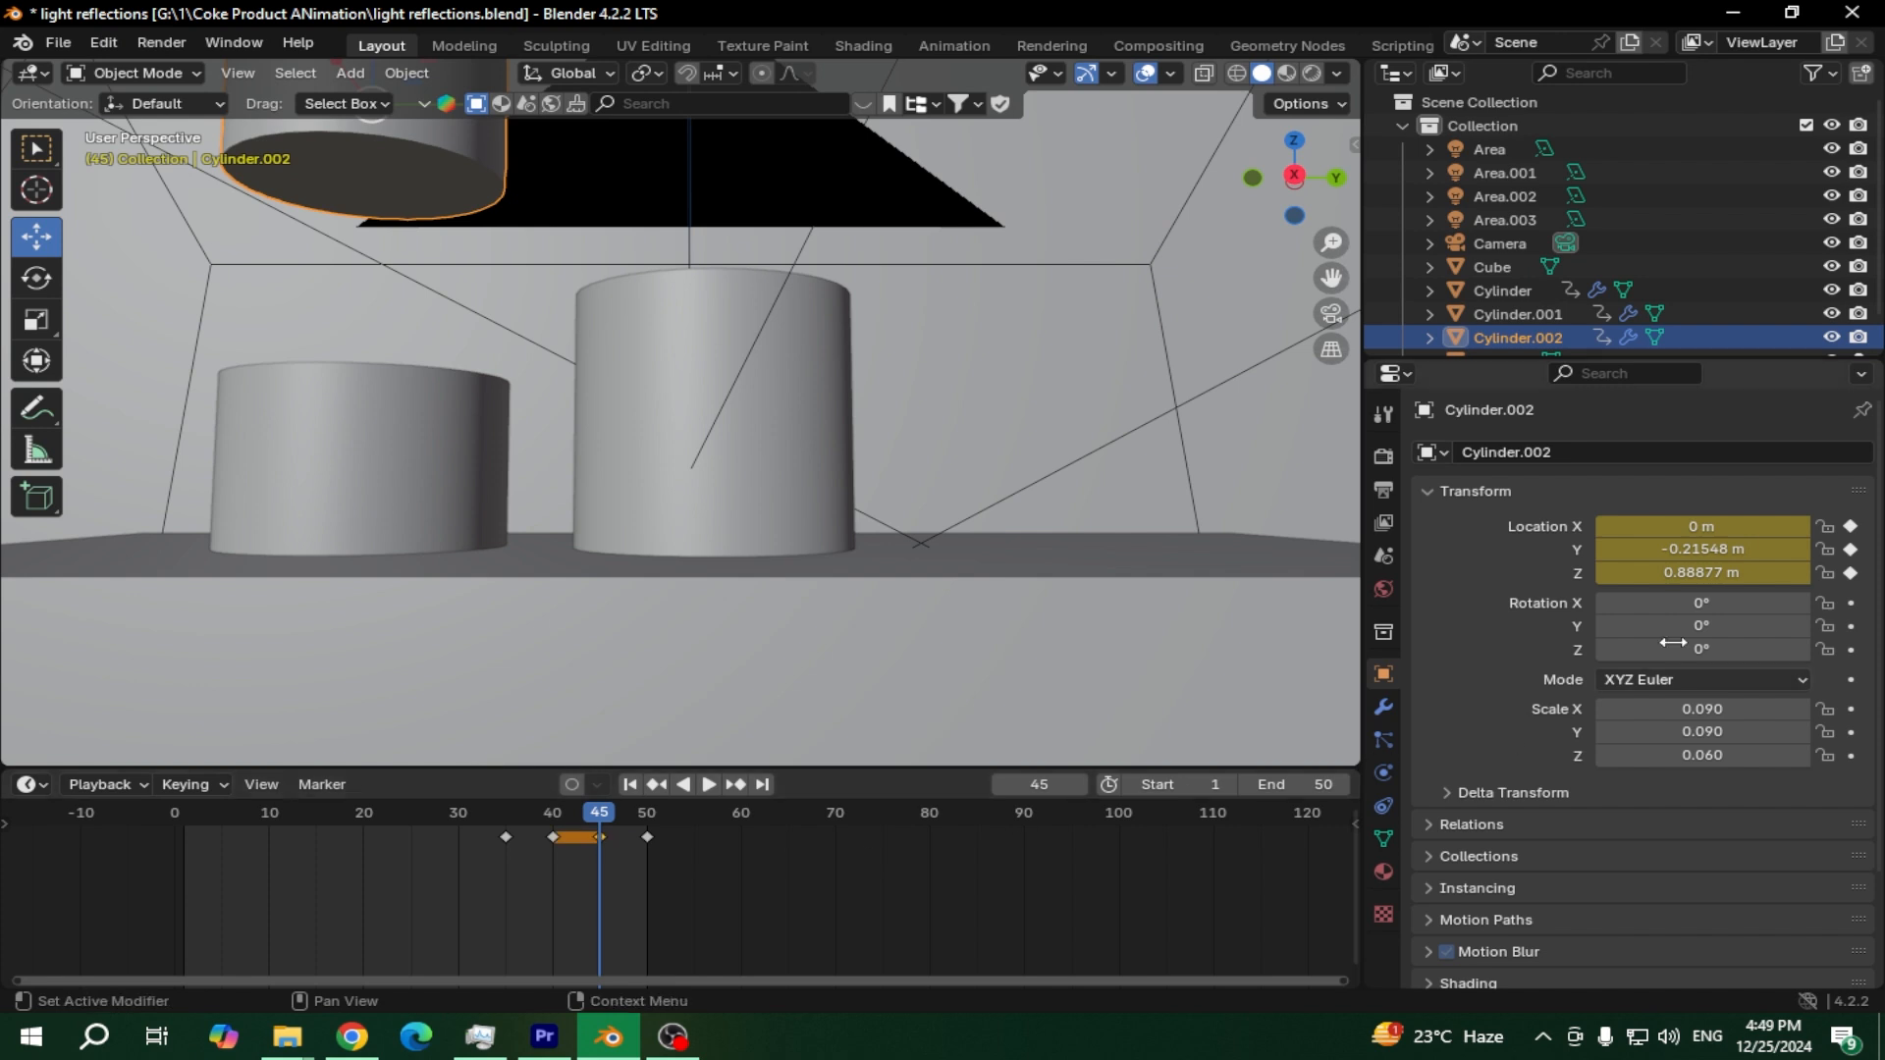
At frame 45, clear the copied location keys, set the Y location to 0.24452 m and keyframe X, Y and Z location again
click(1849, 572)
click(1849, 549)
click(1849, 526)
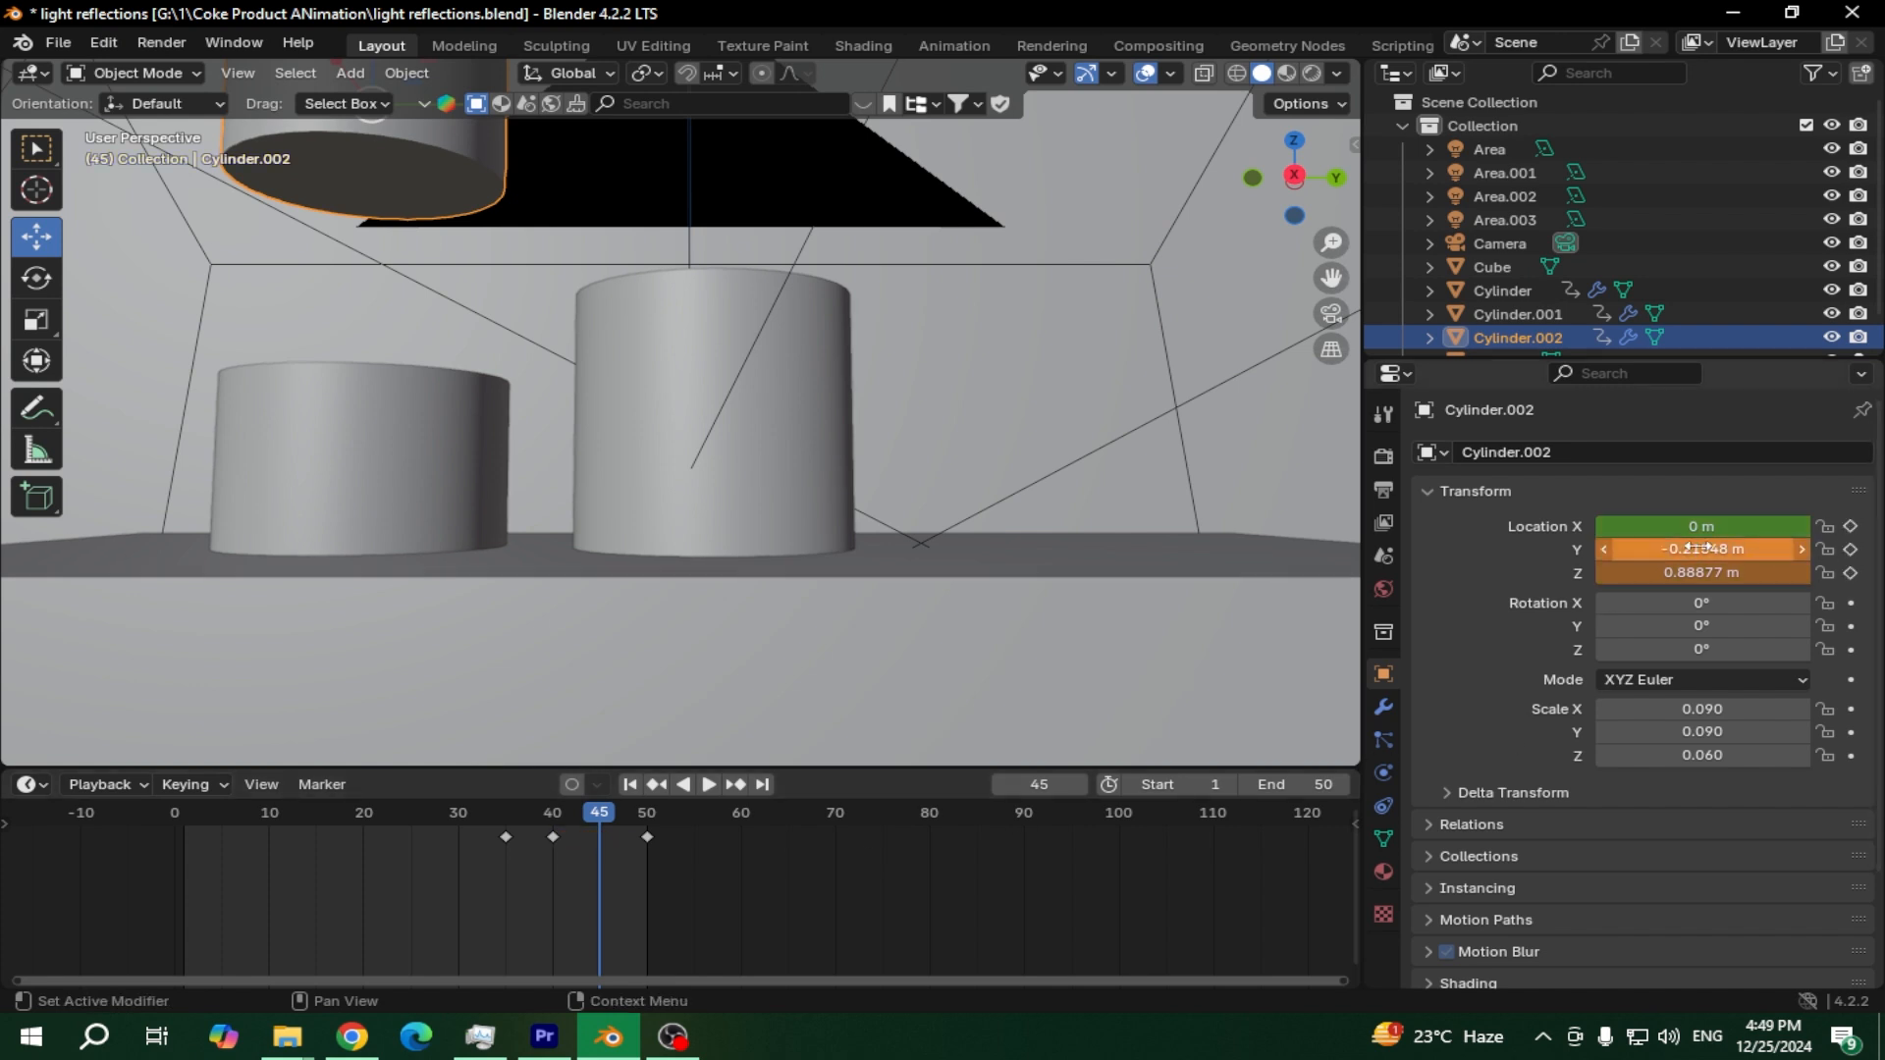
drag(1696, 550, 1779, 550)
click(1851, 549)
click(1851, 573)
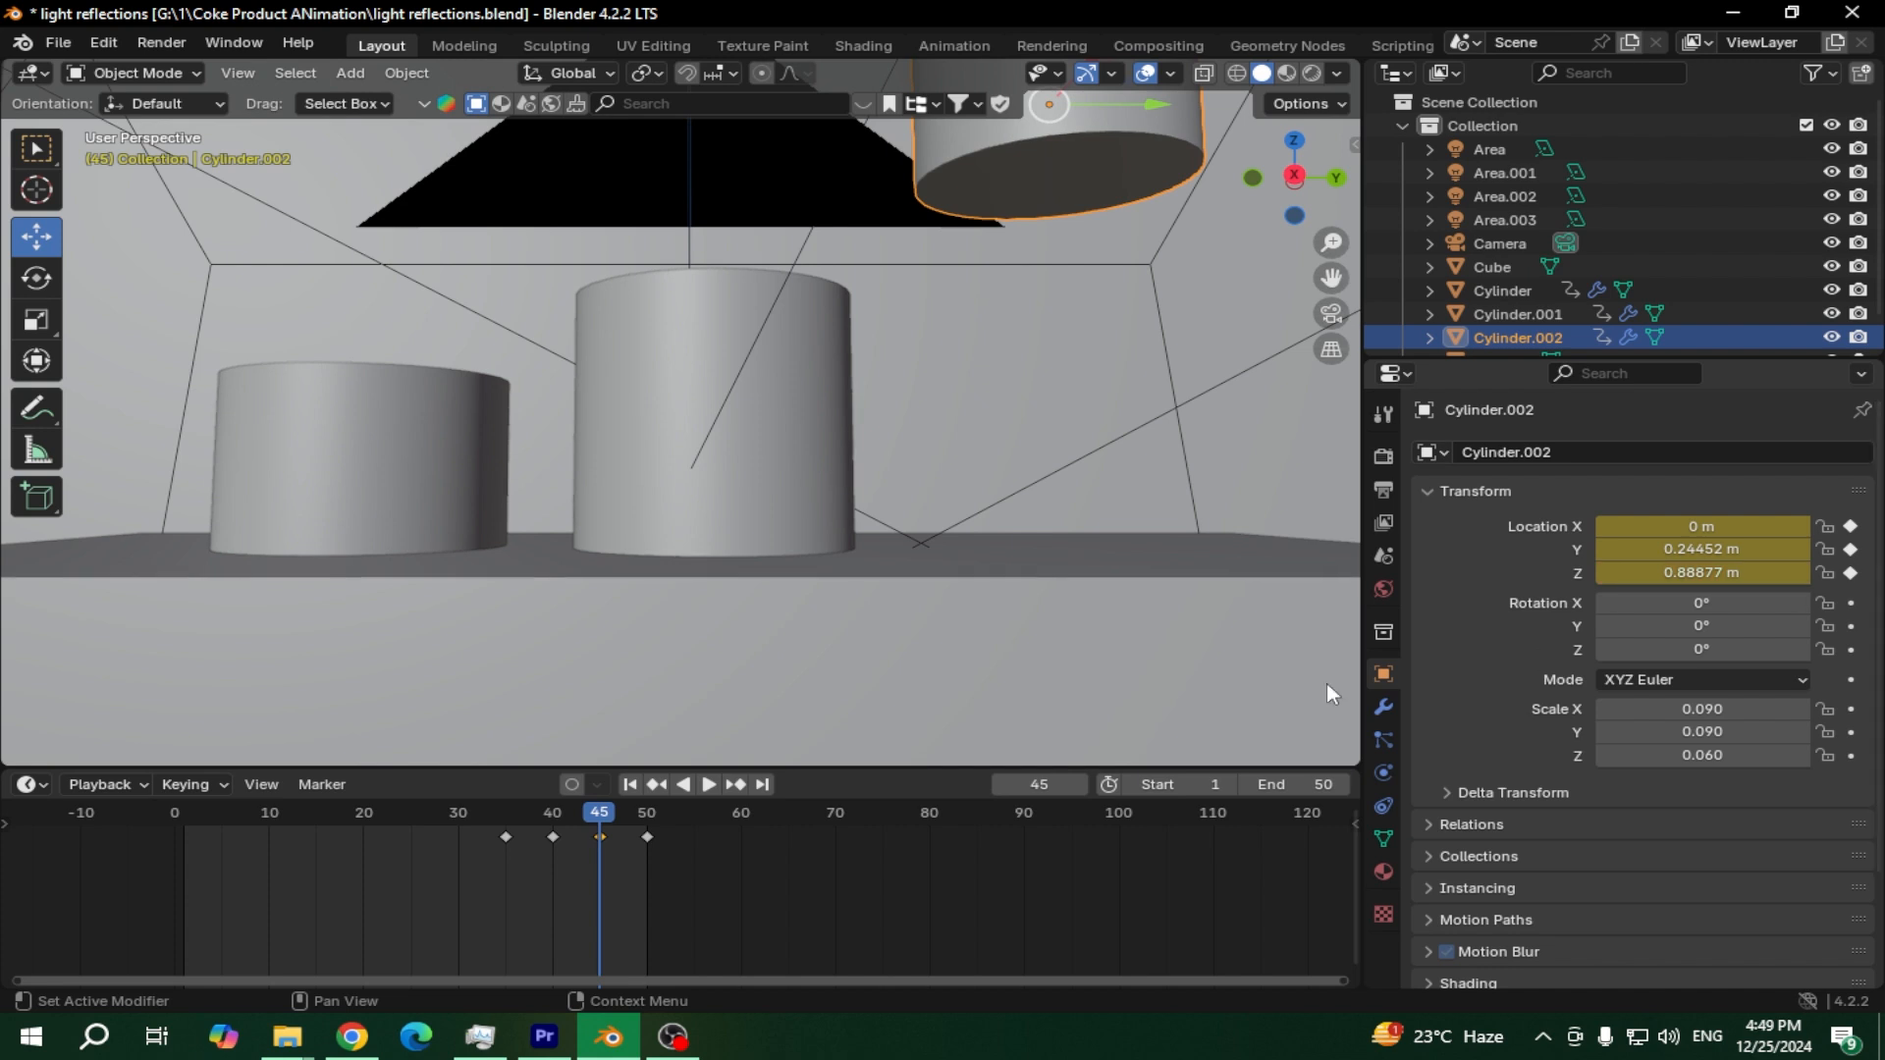
Play the animation from the start to check the cylinder's path and save the file
drag(577, 811, 177, 807)
key(space)
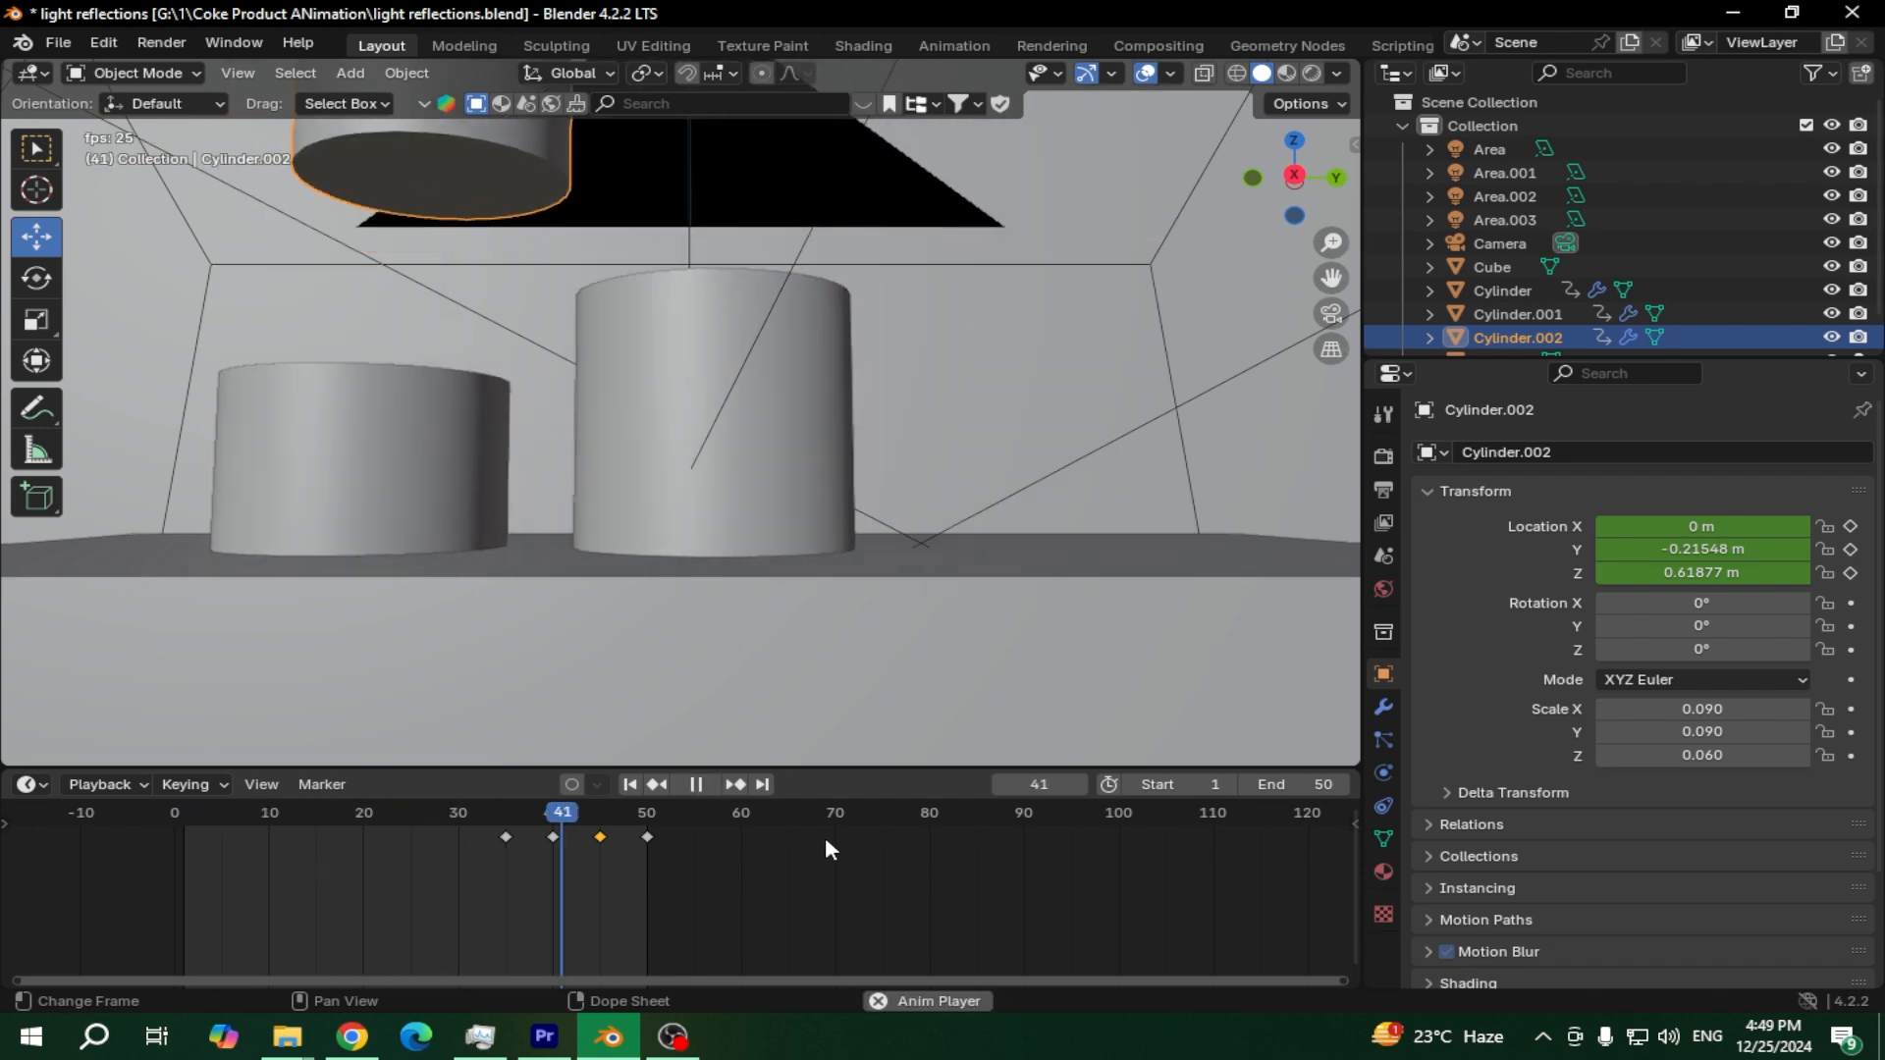
key(space)
scroll(722, 402, down, 3)
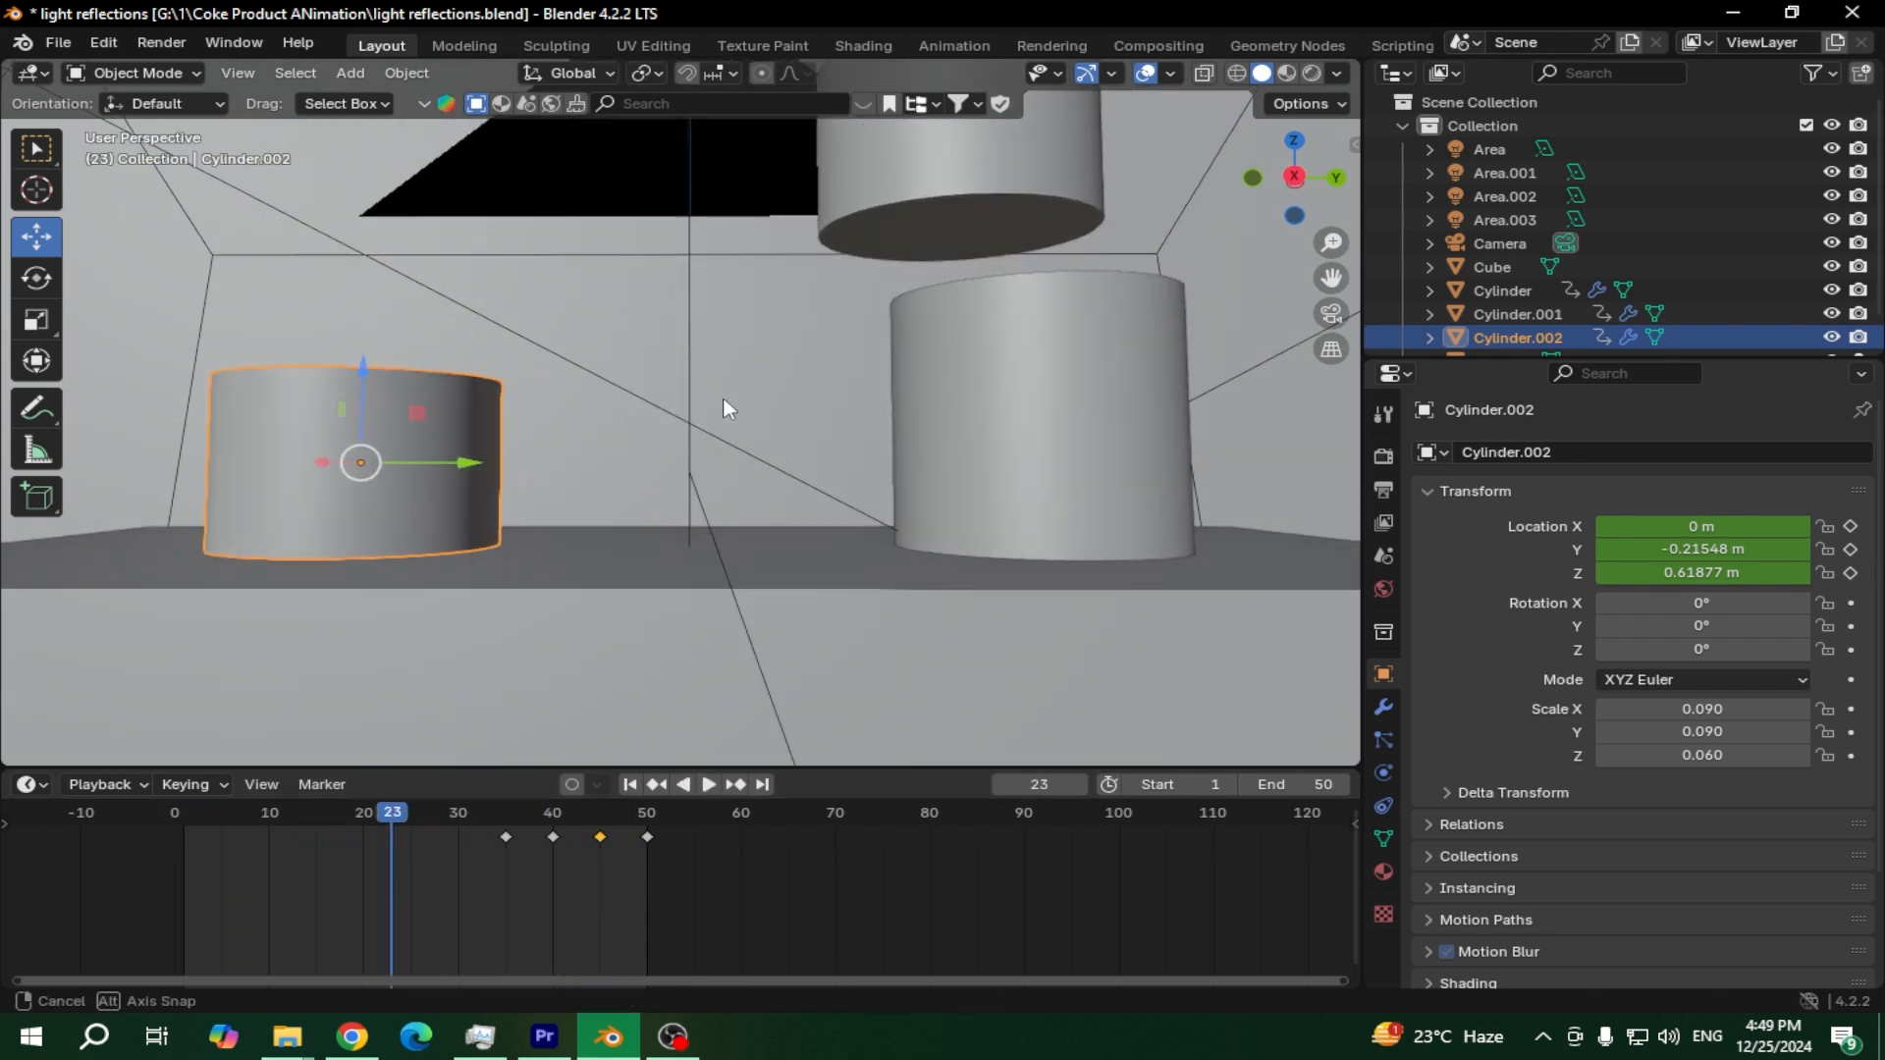
key(ctrl+s)
scroll(722, 402, down, 2)
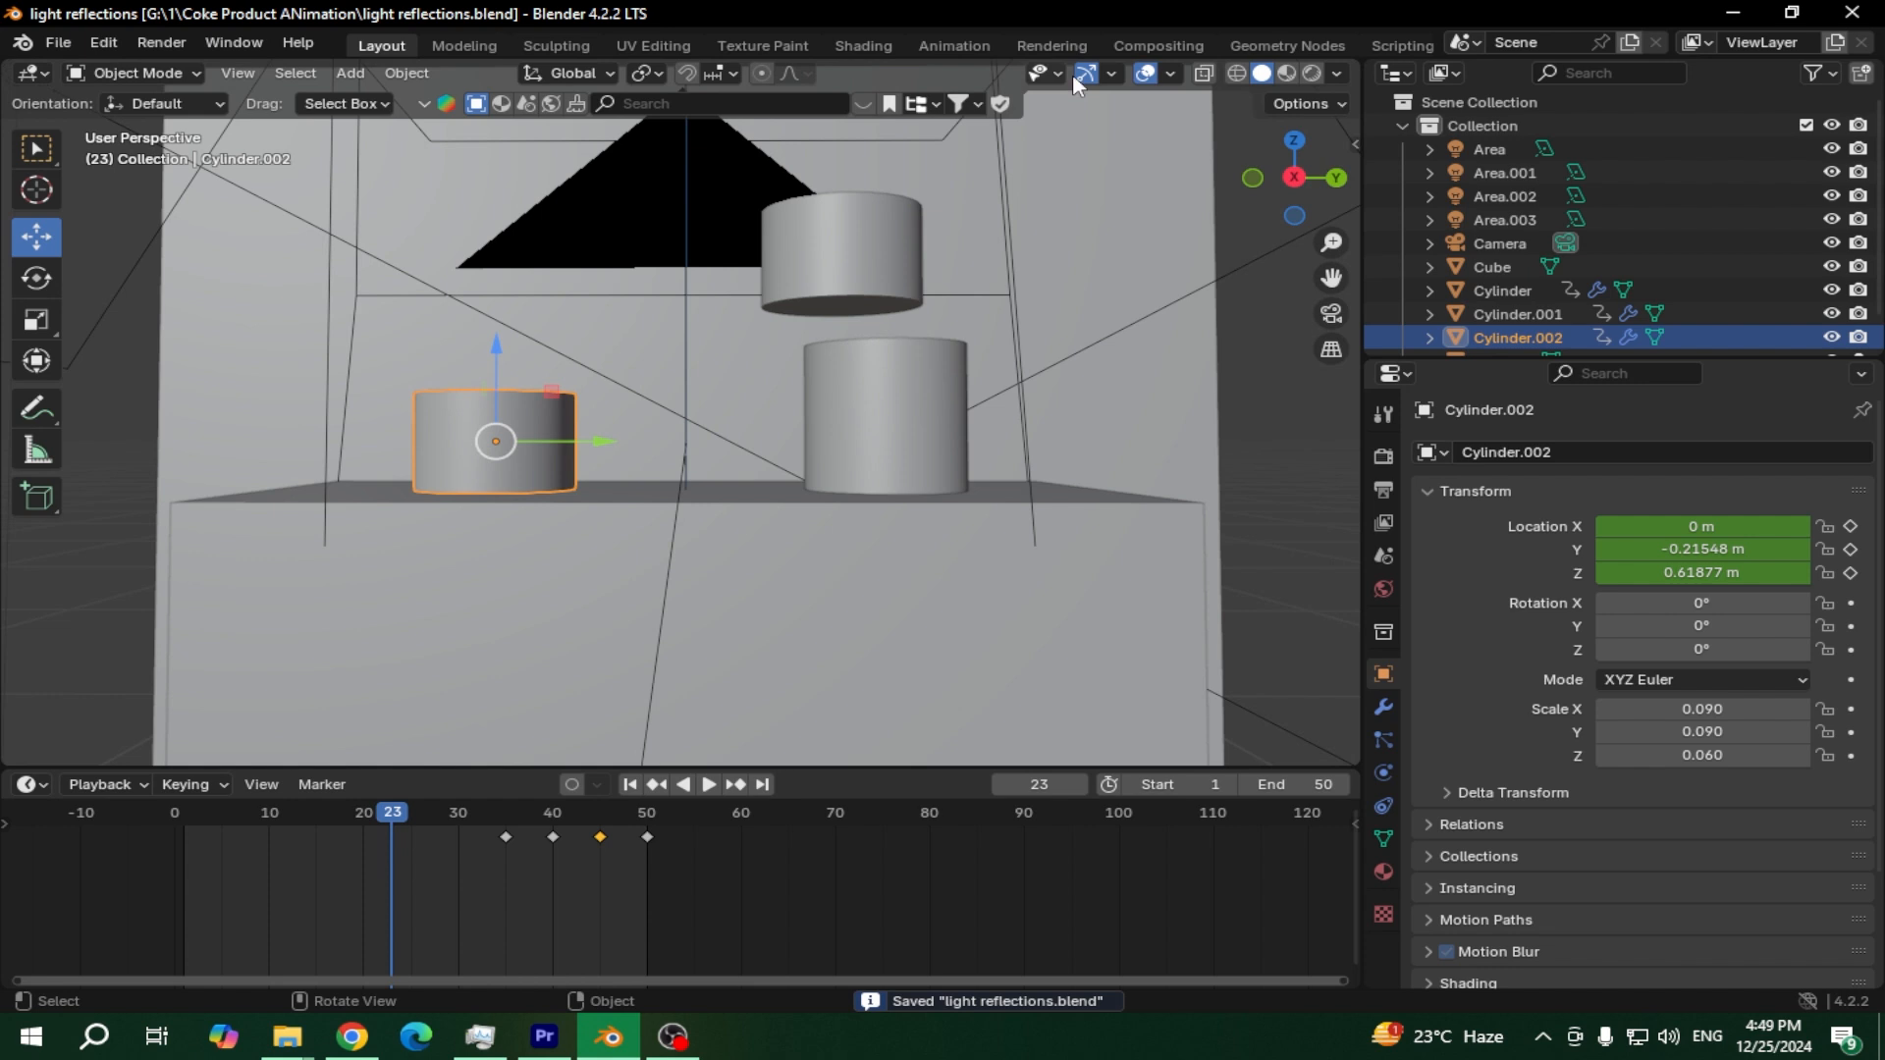
Switch the viewport to Material Preview shading and play the animation through the camera view
click(1286, 73)
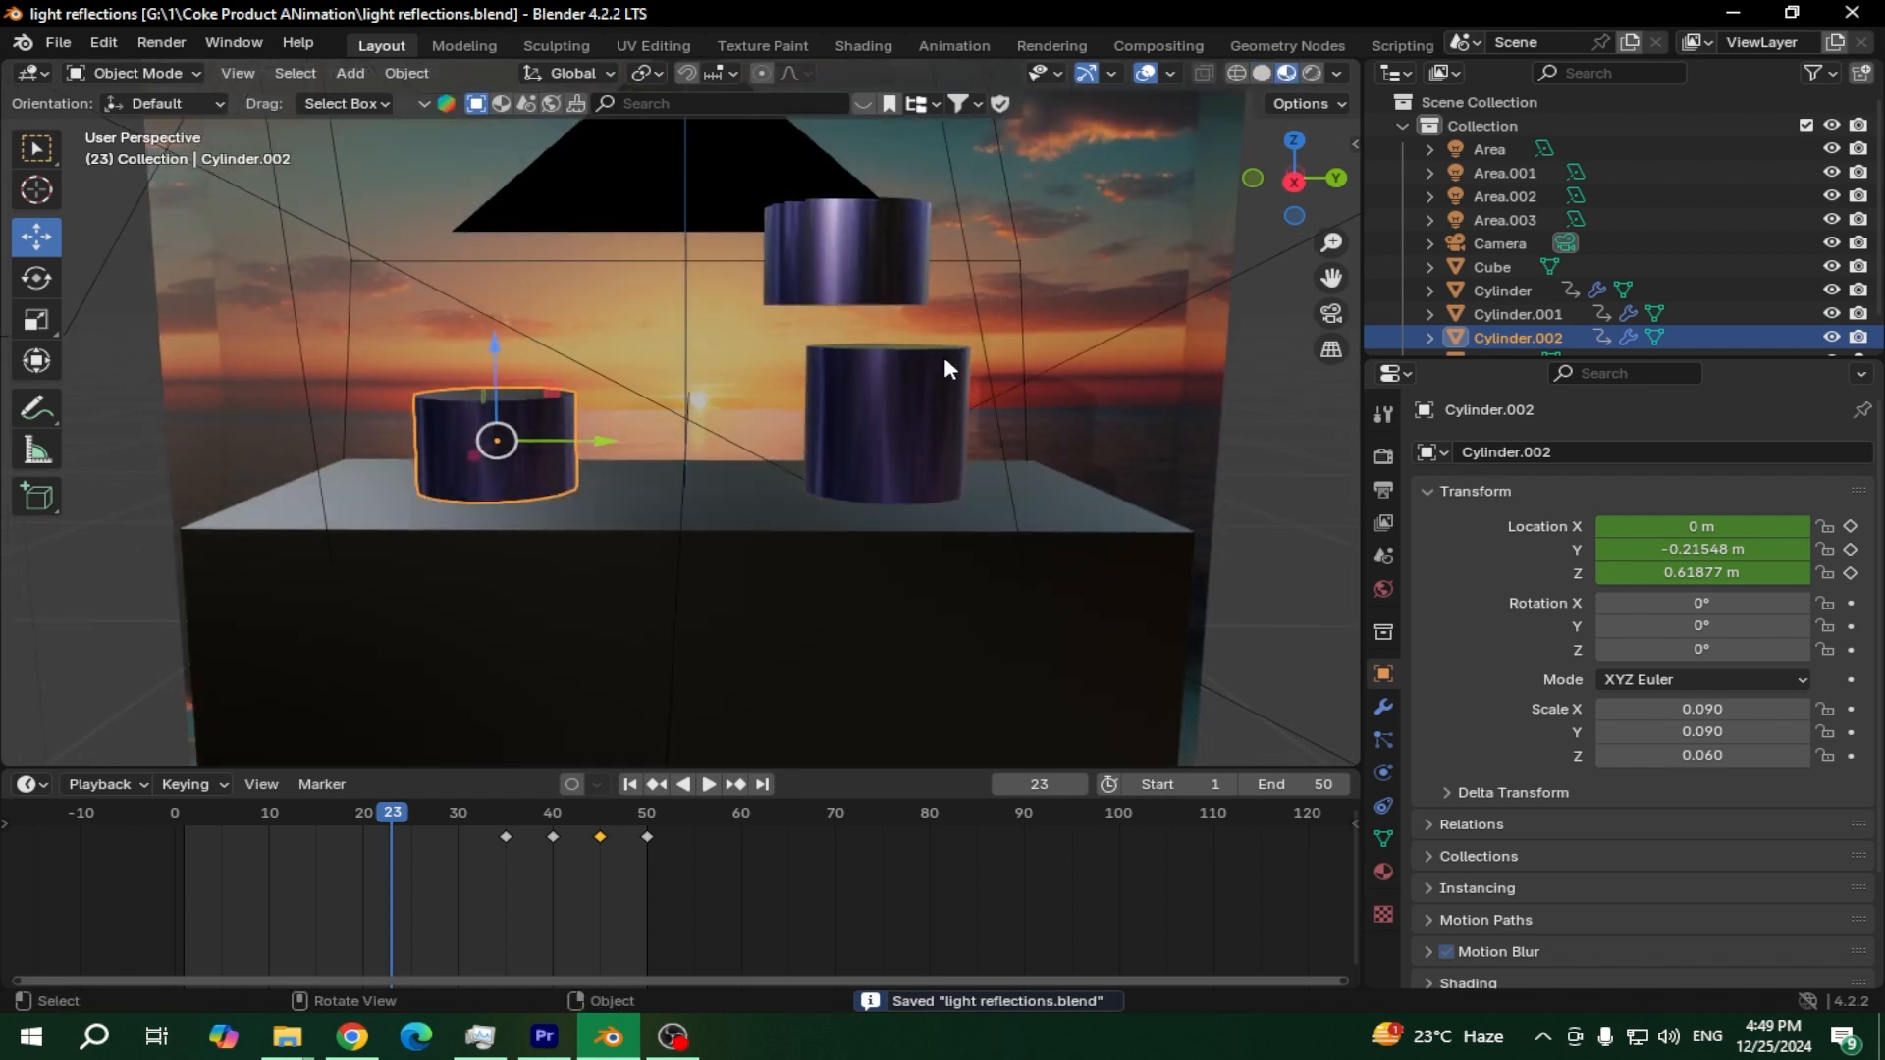
key(space)
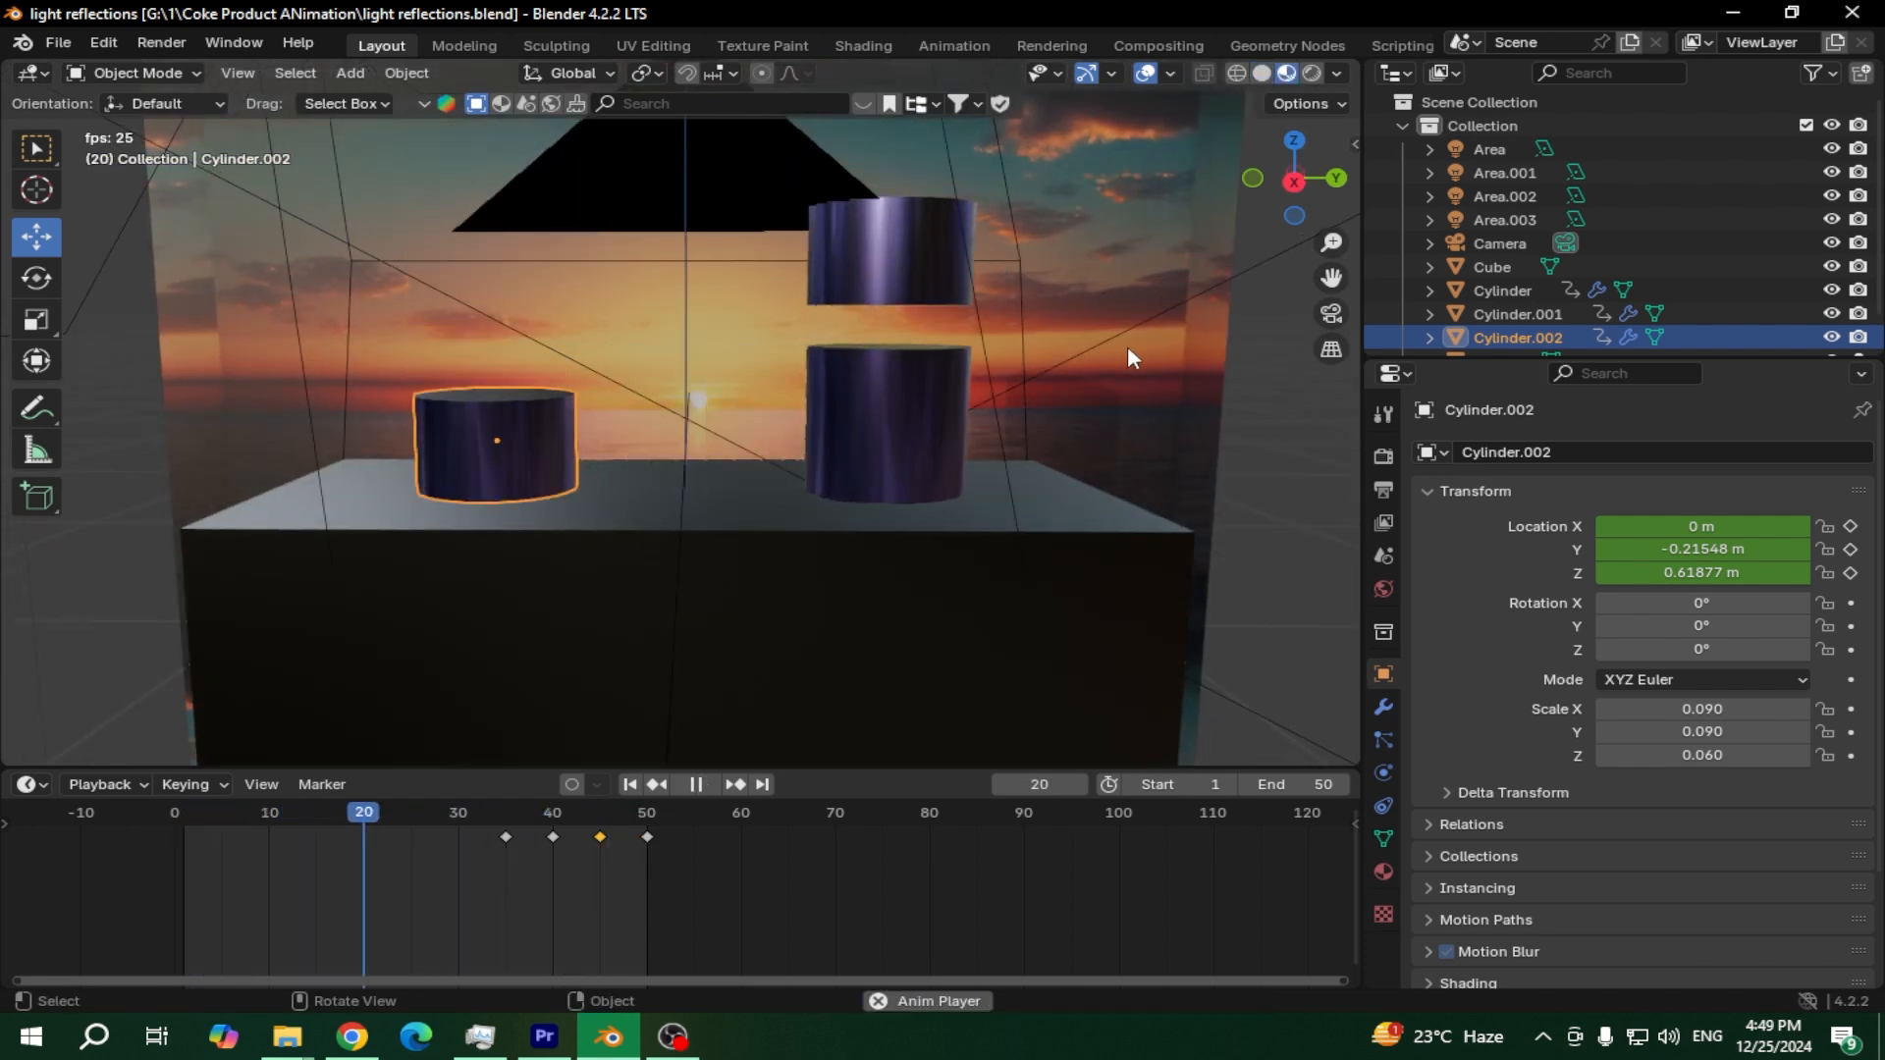
key(space)
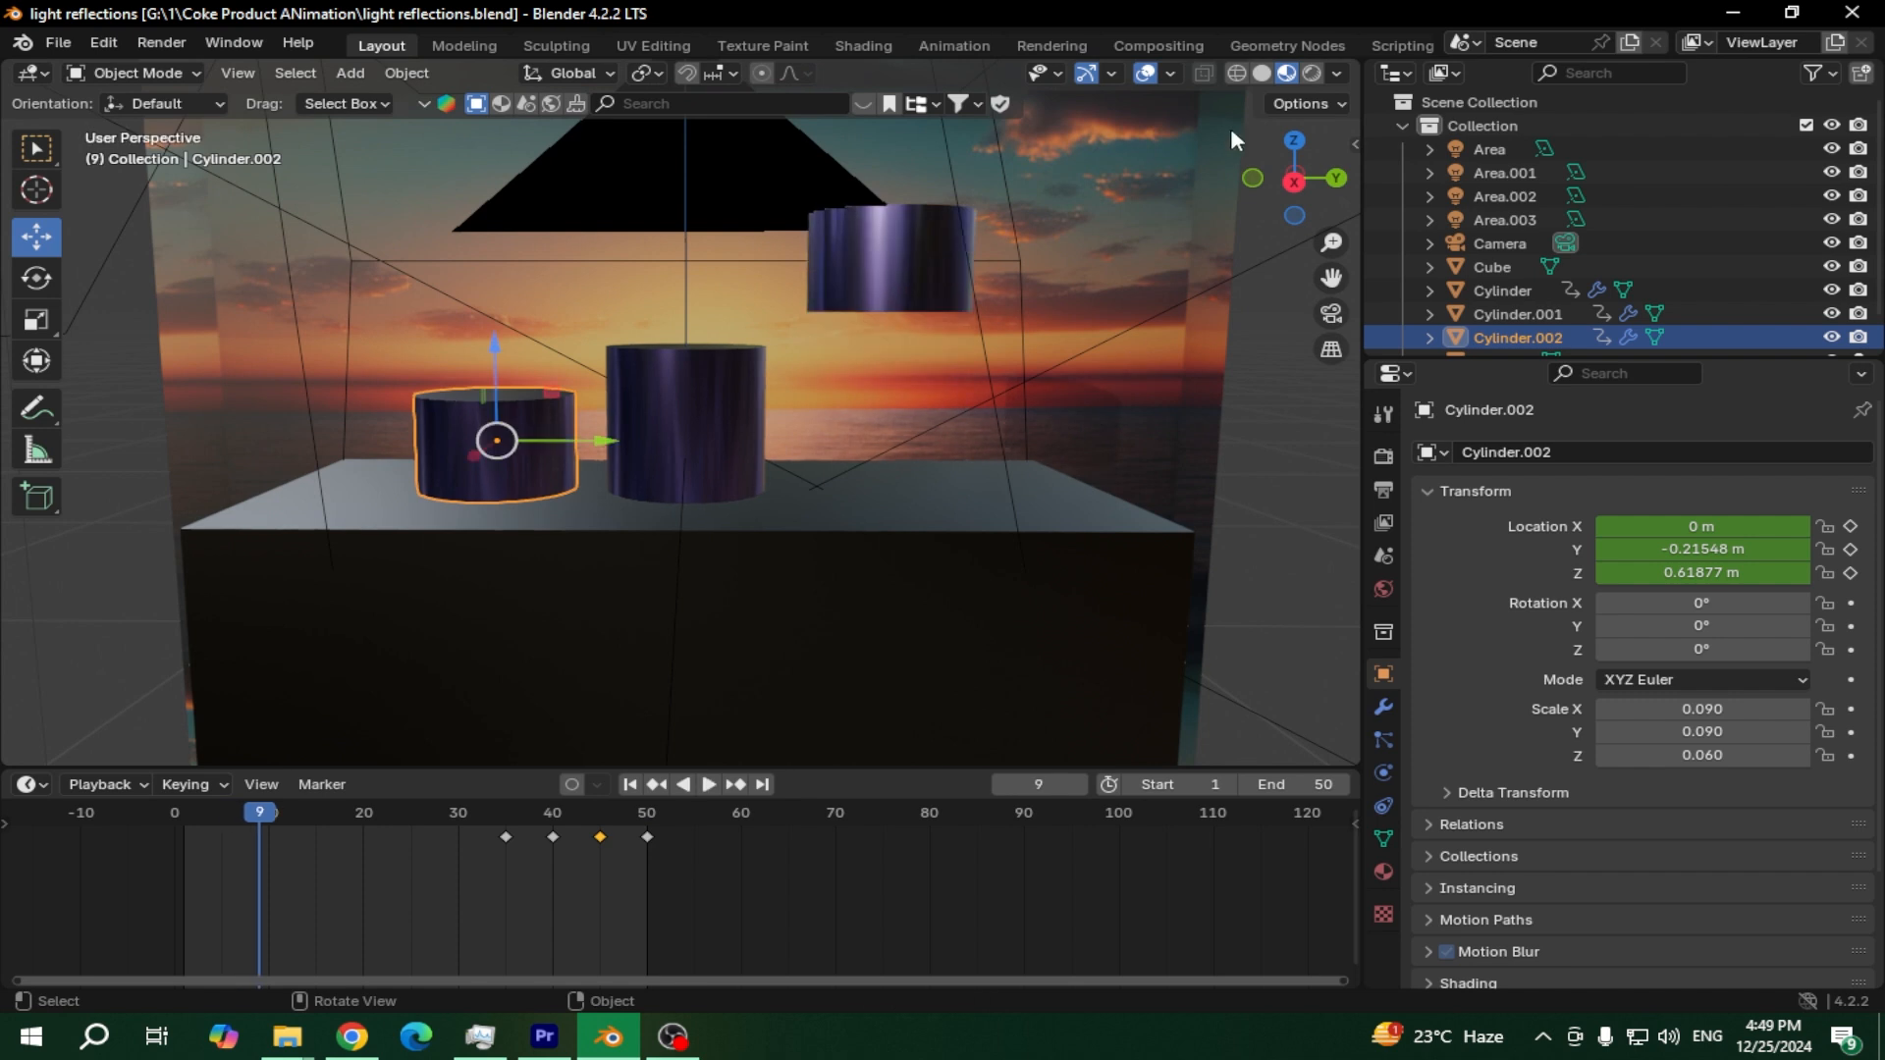
click(1332, 313)
key(space)
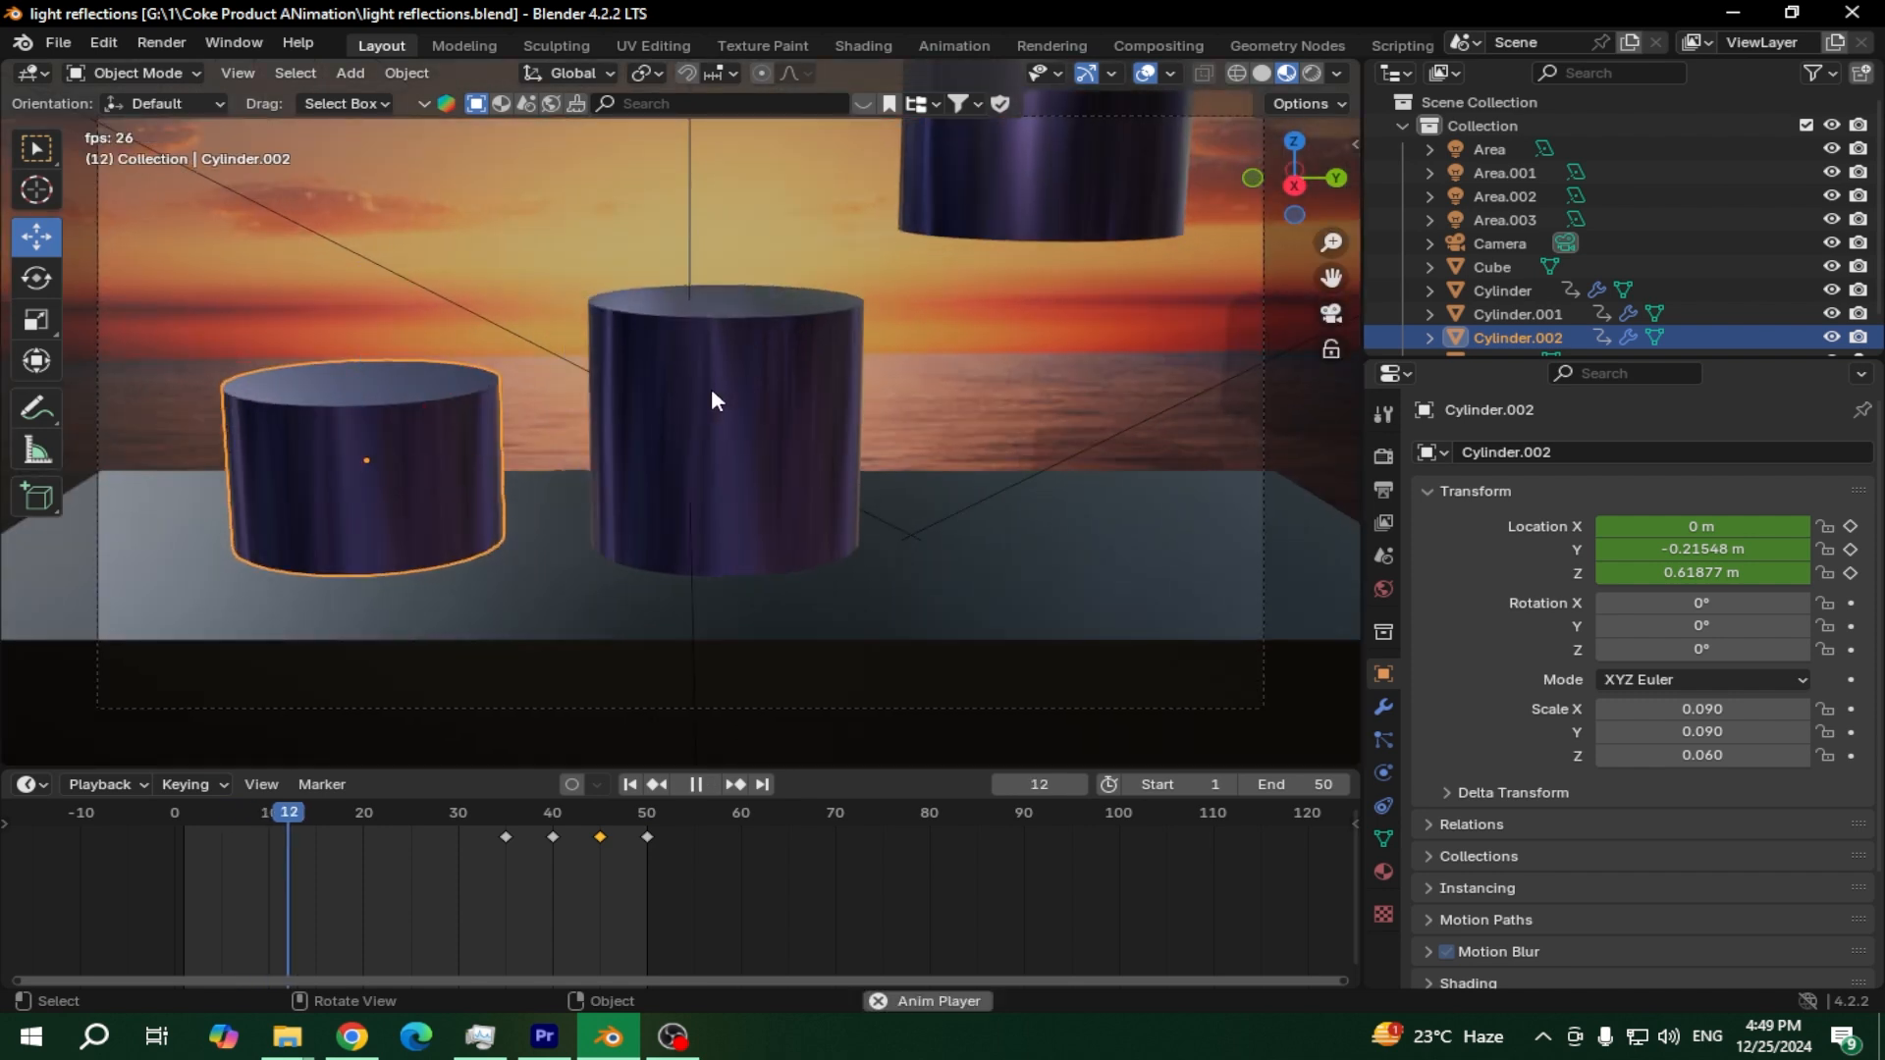
scroll(722, 387, down, 2)
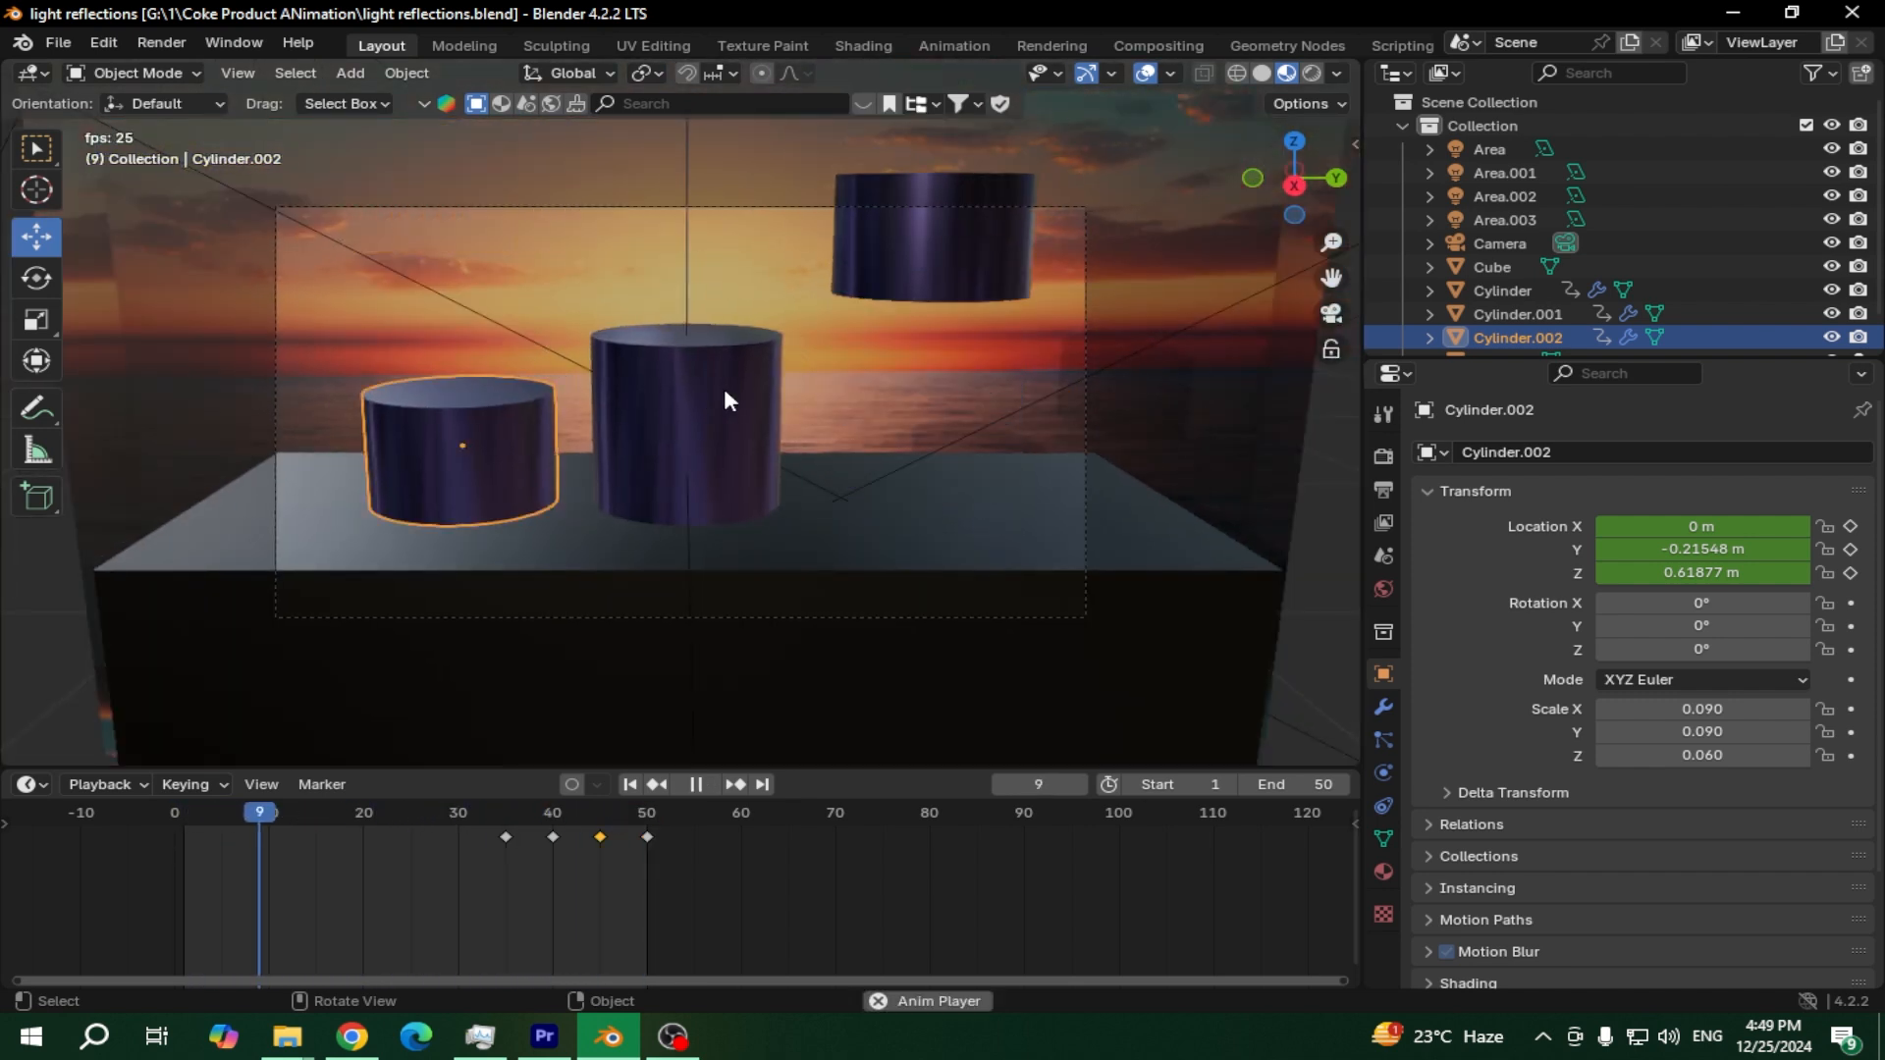
key(space)
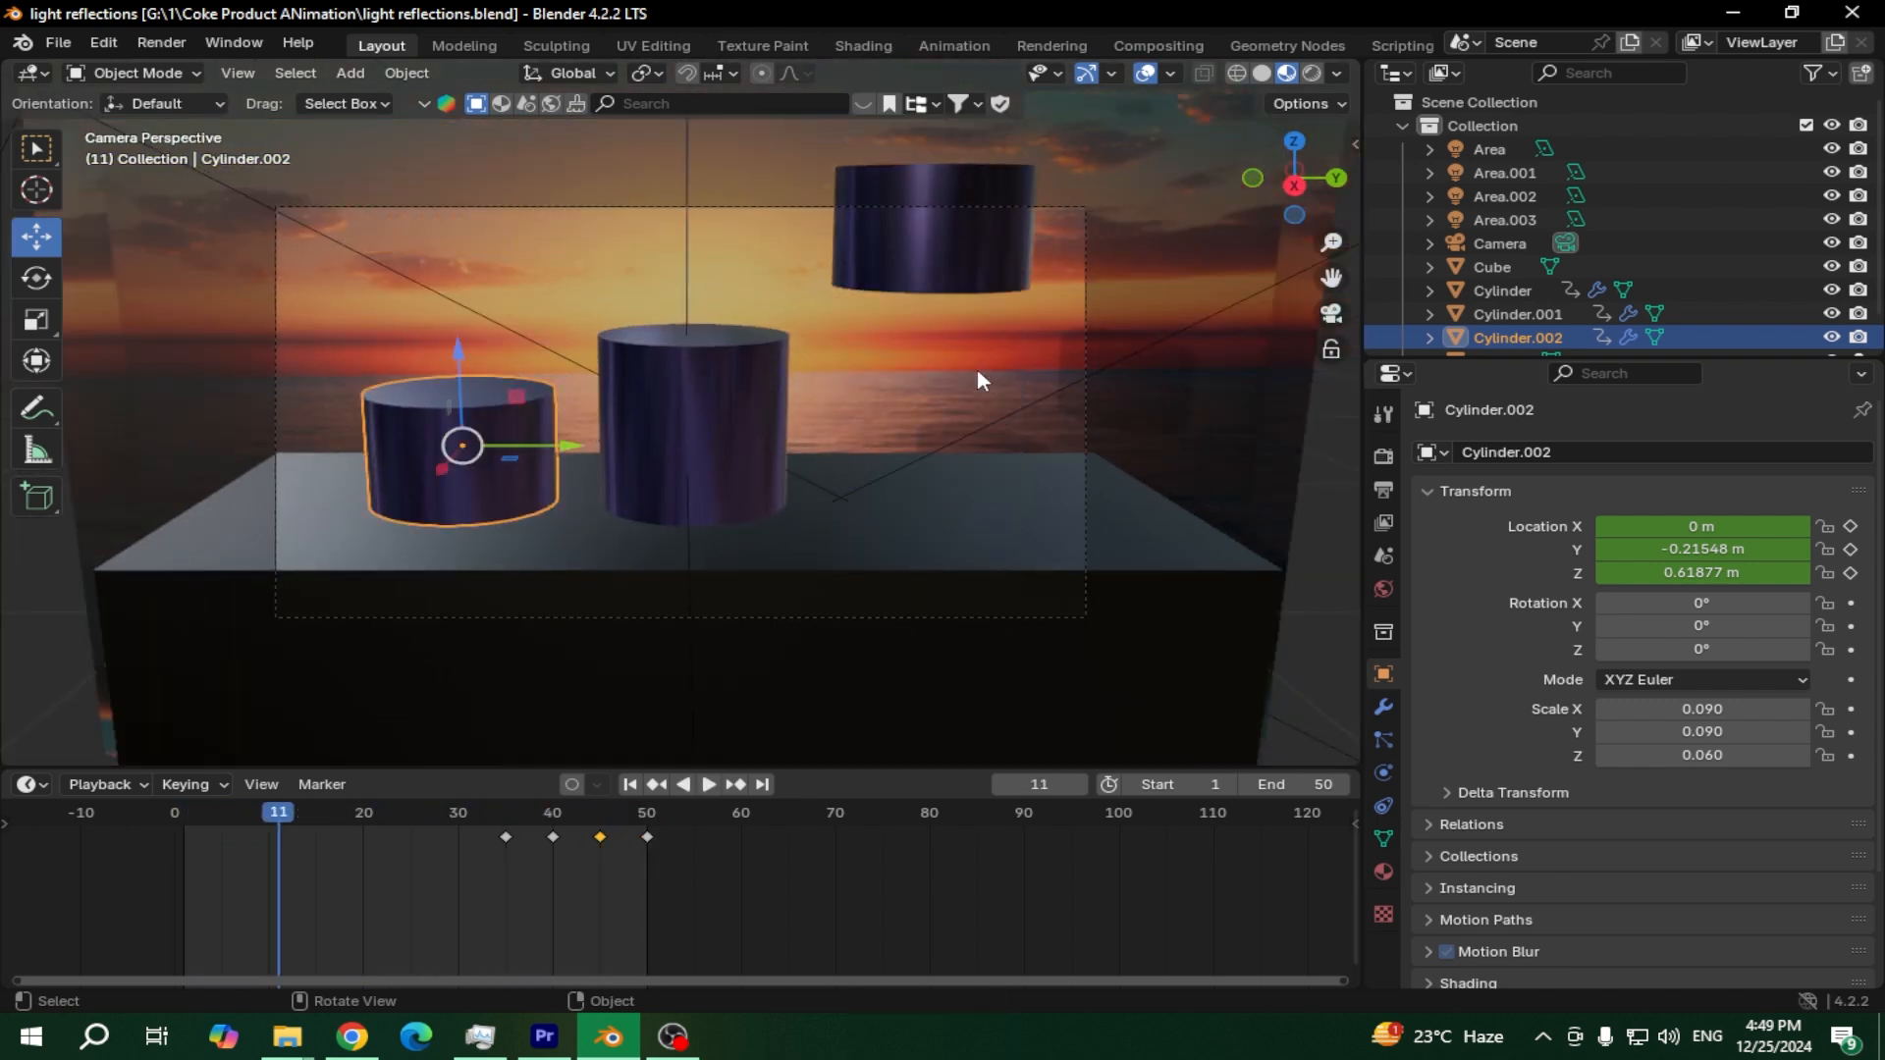
Select the camera, set its Z rotation to 97° at frame 1 and keyframe its X, Y and Z rotation
click(1492, 248)
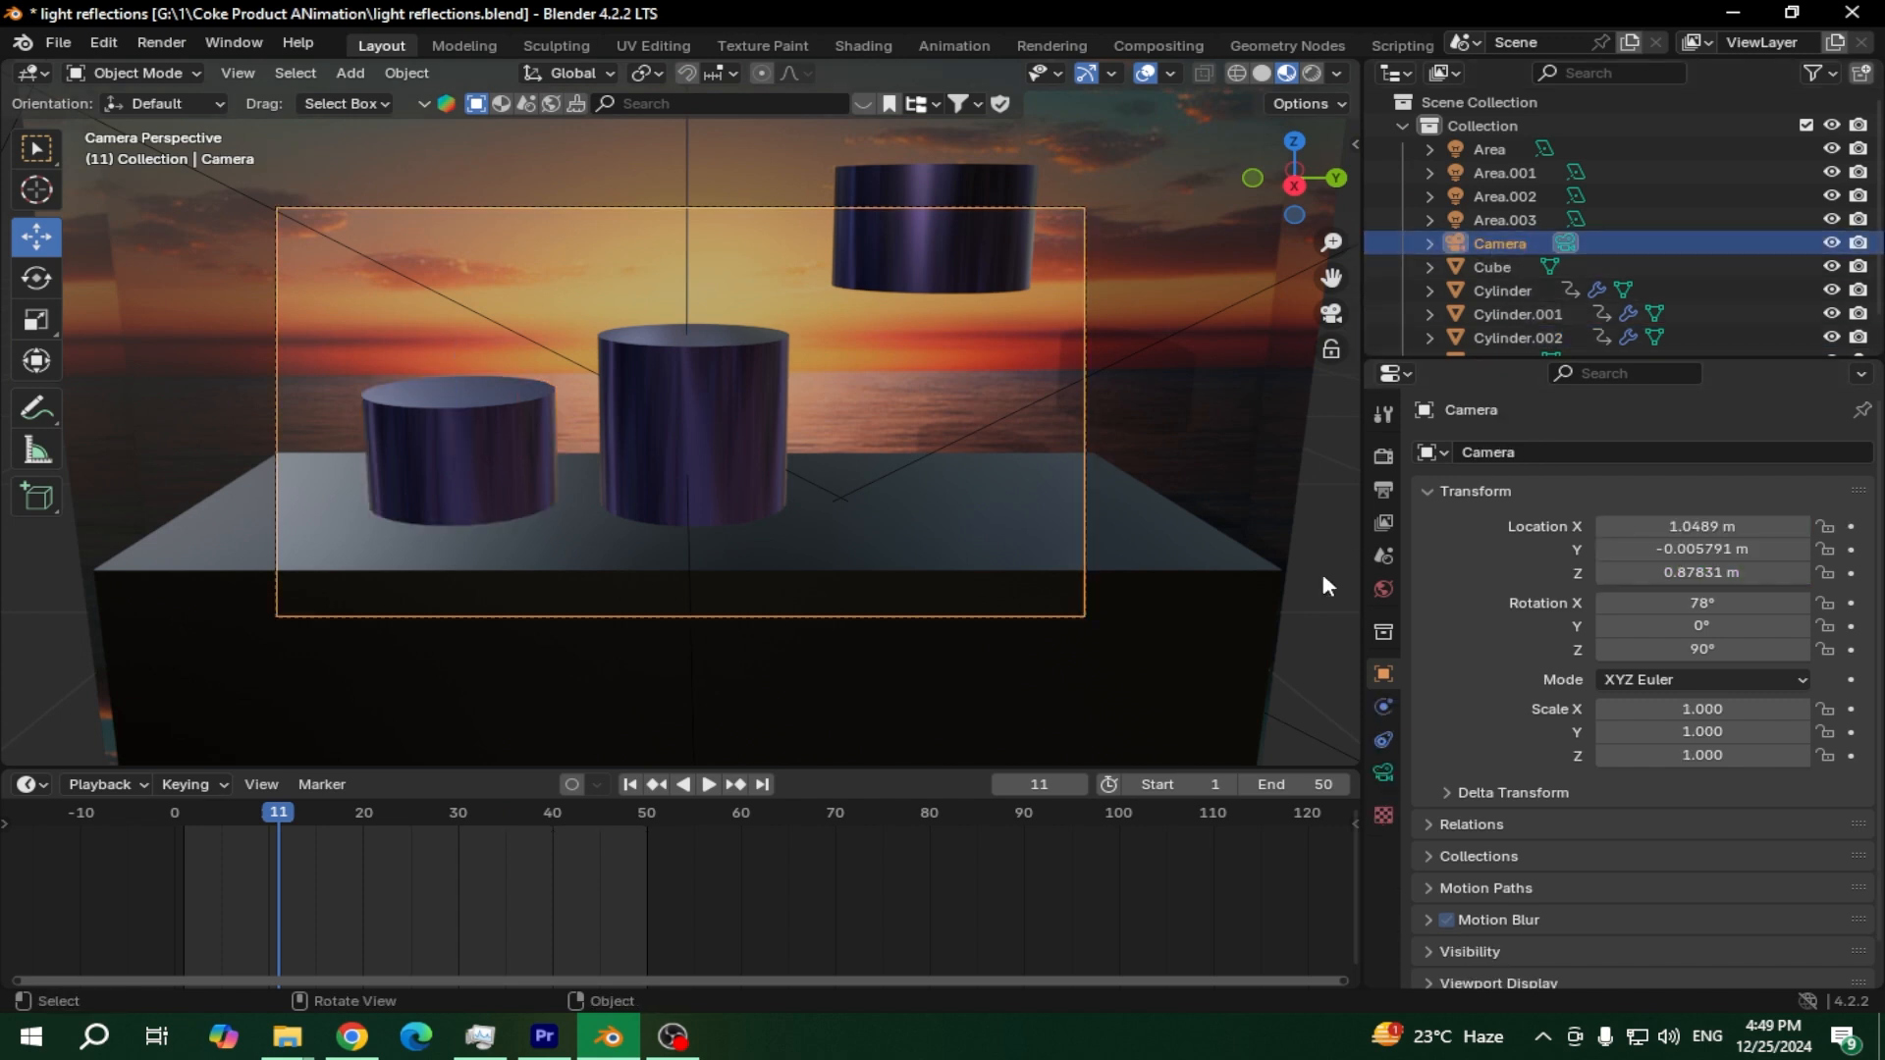
drag(280, 820, 189, 821)
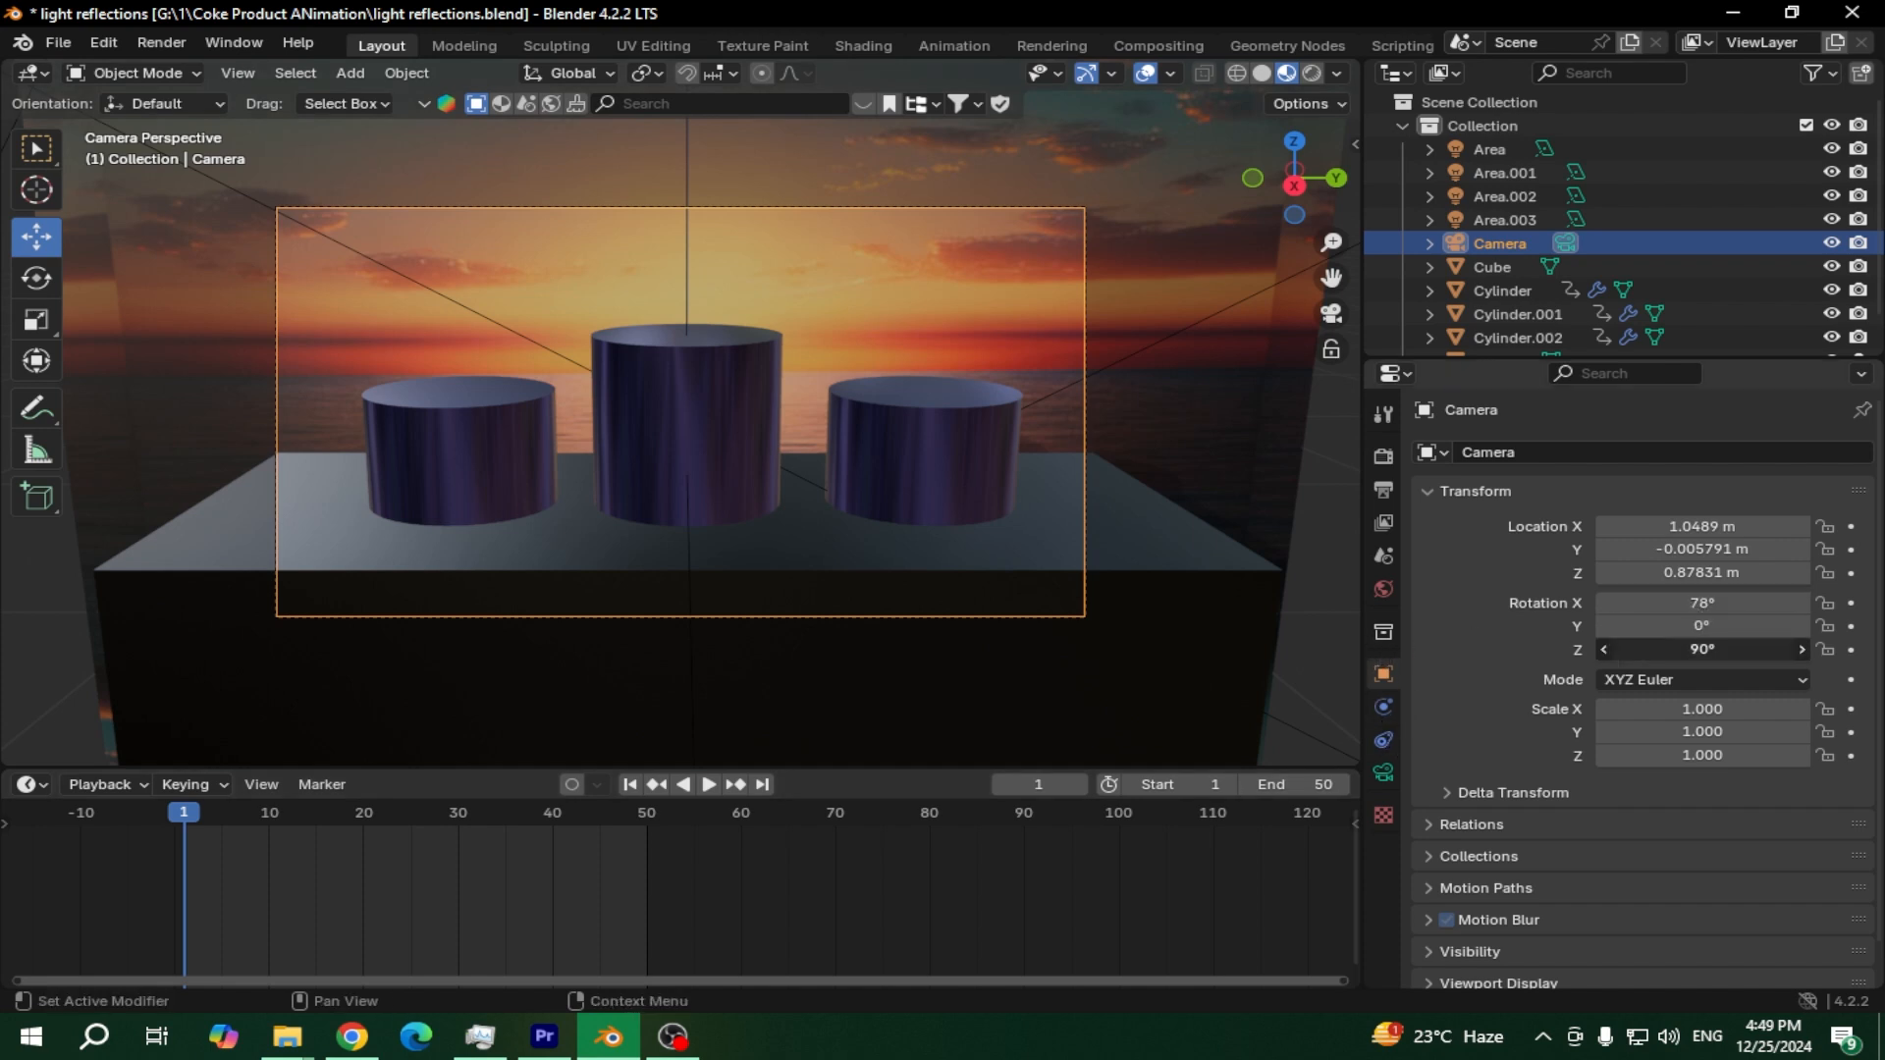
drag(1702, 649, 1757, 649)
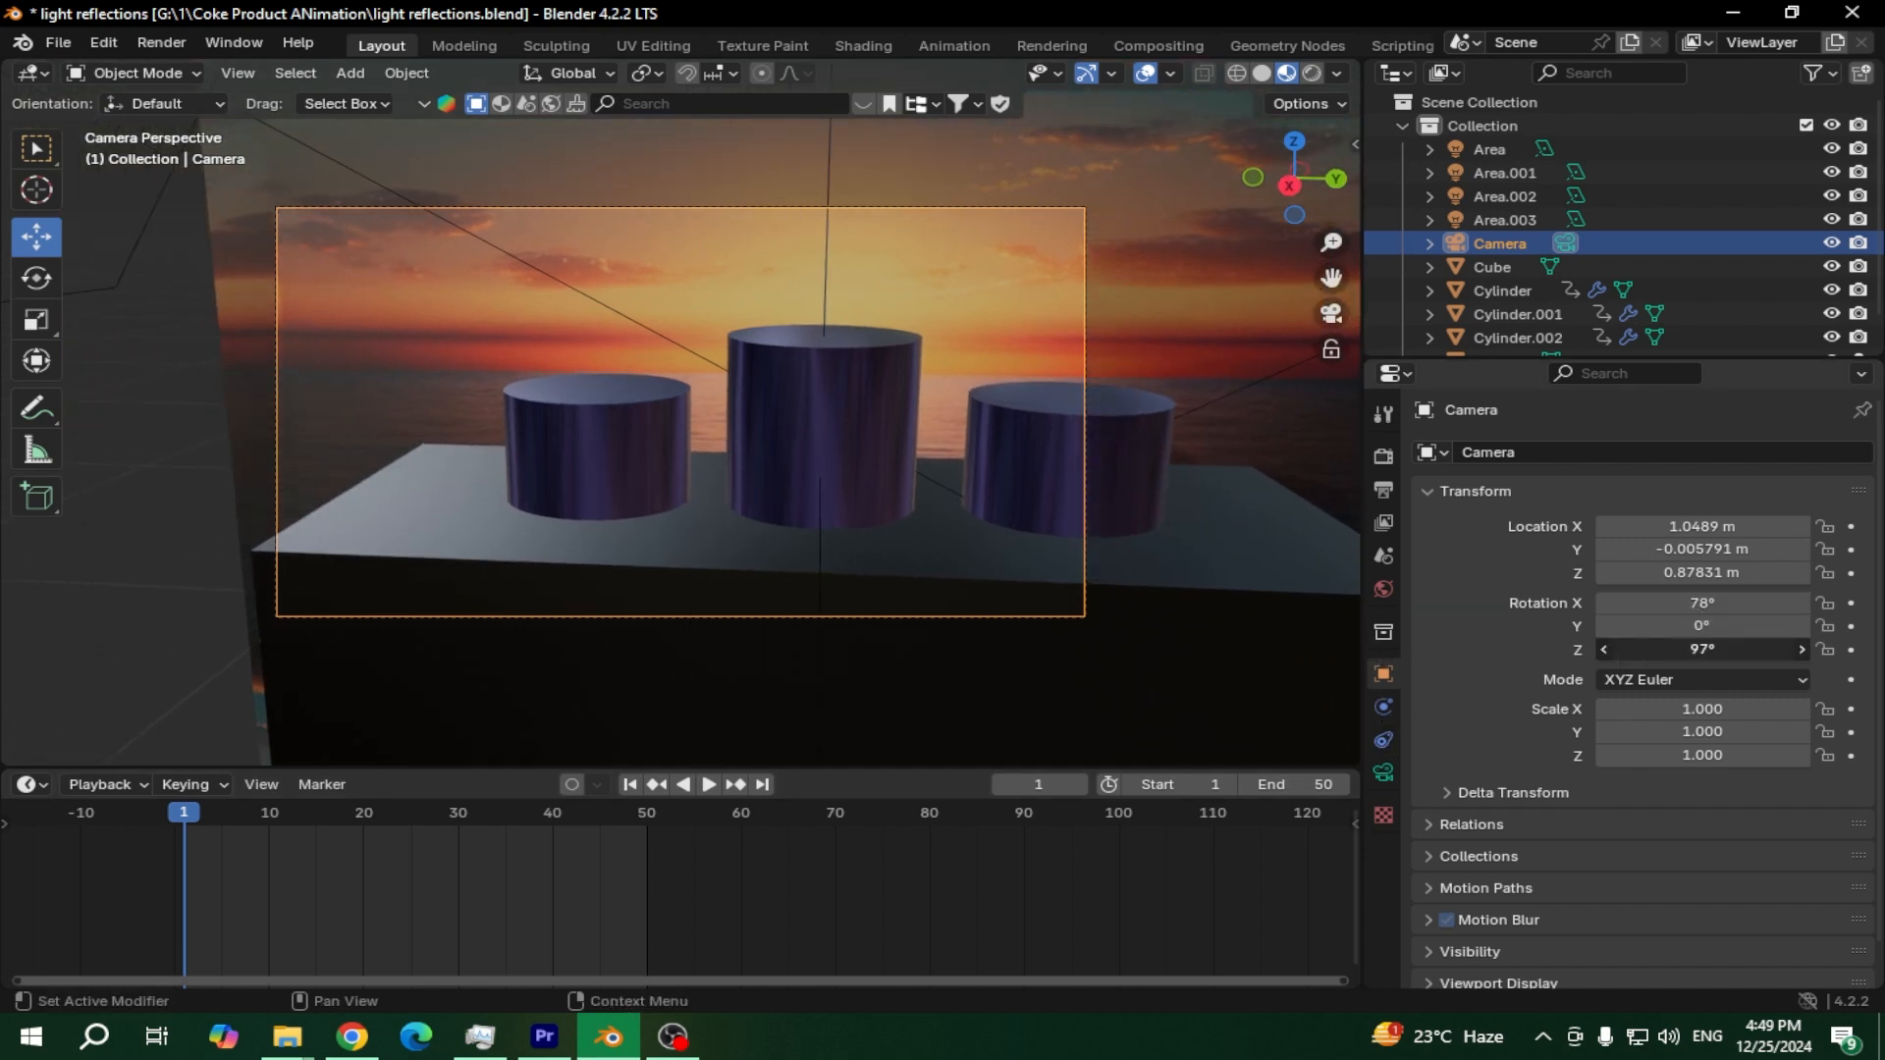
click(1851, 649)
click(1850, 625)
click(1852, 602)
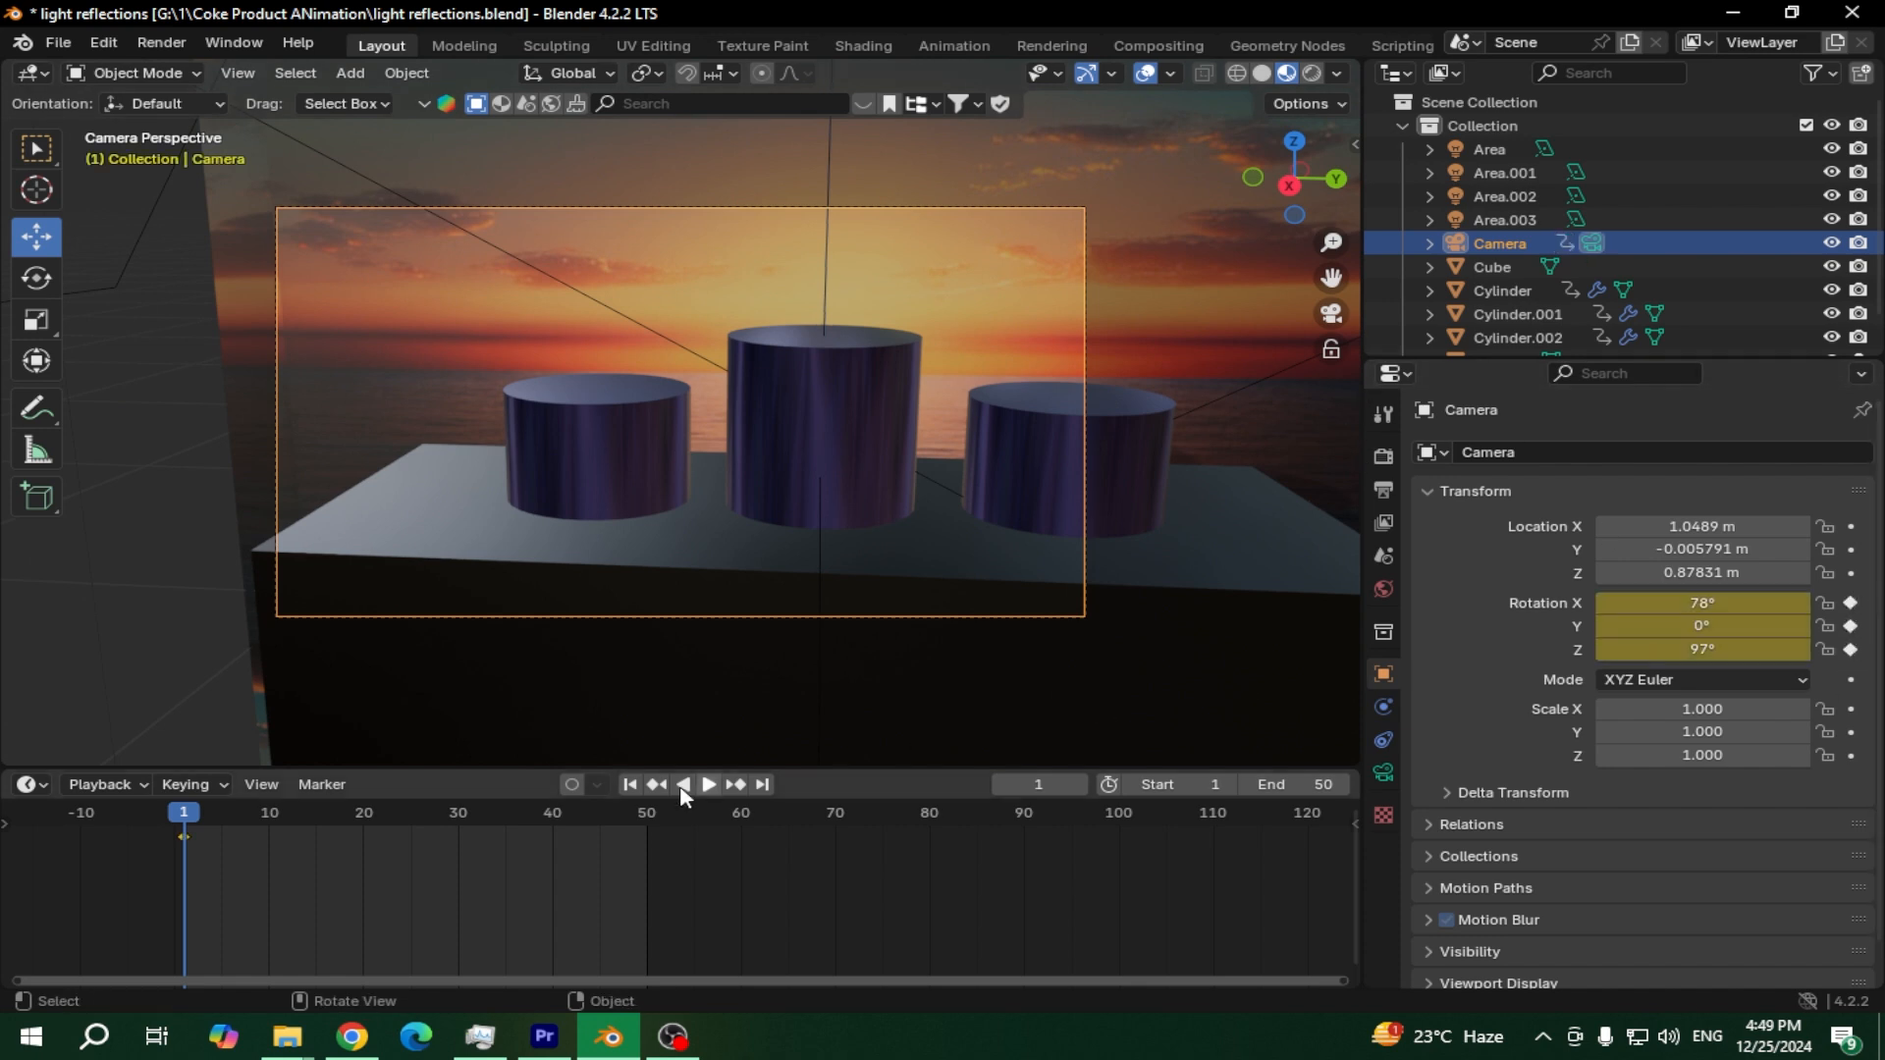
At frame 25, set the camera's Z rotation to 87° and keyframe its X, Y and Z rotation
drag(355, 816, 410, 811)
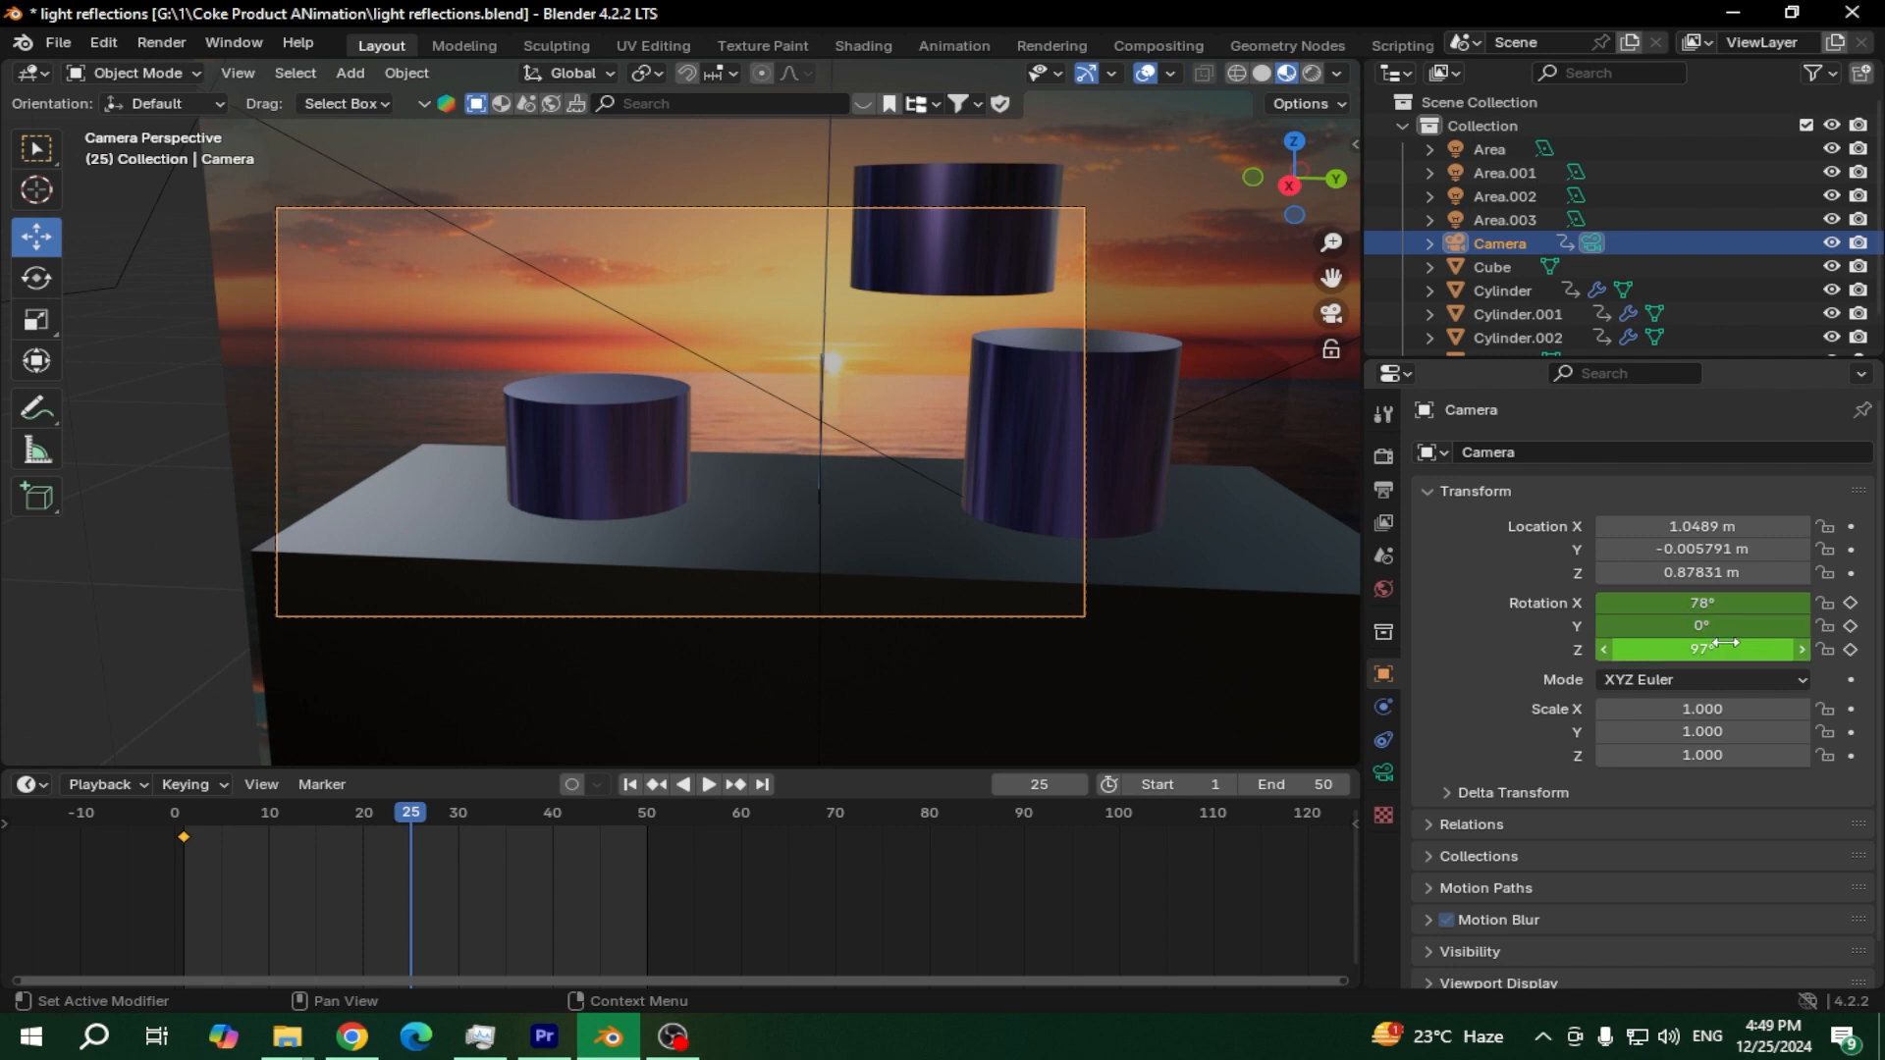
drag(1703, 649, 1655, 649)
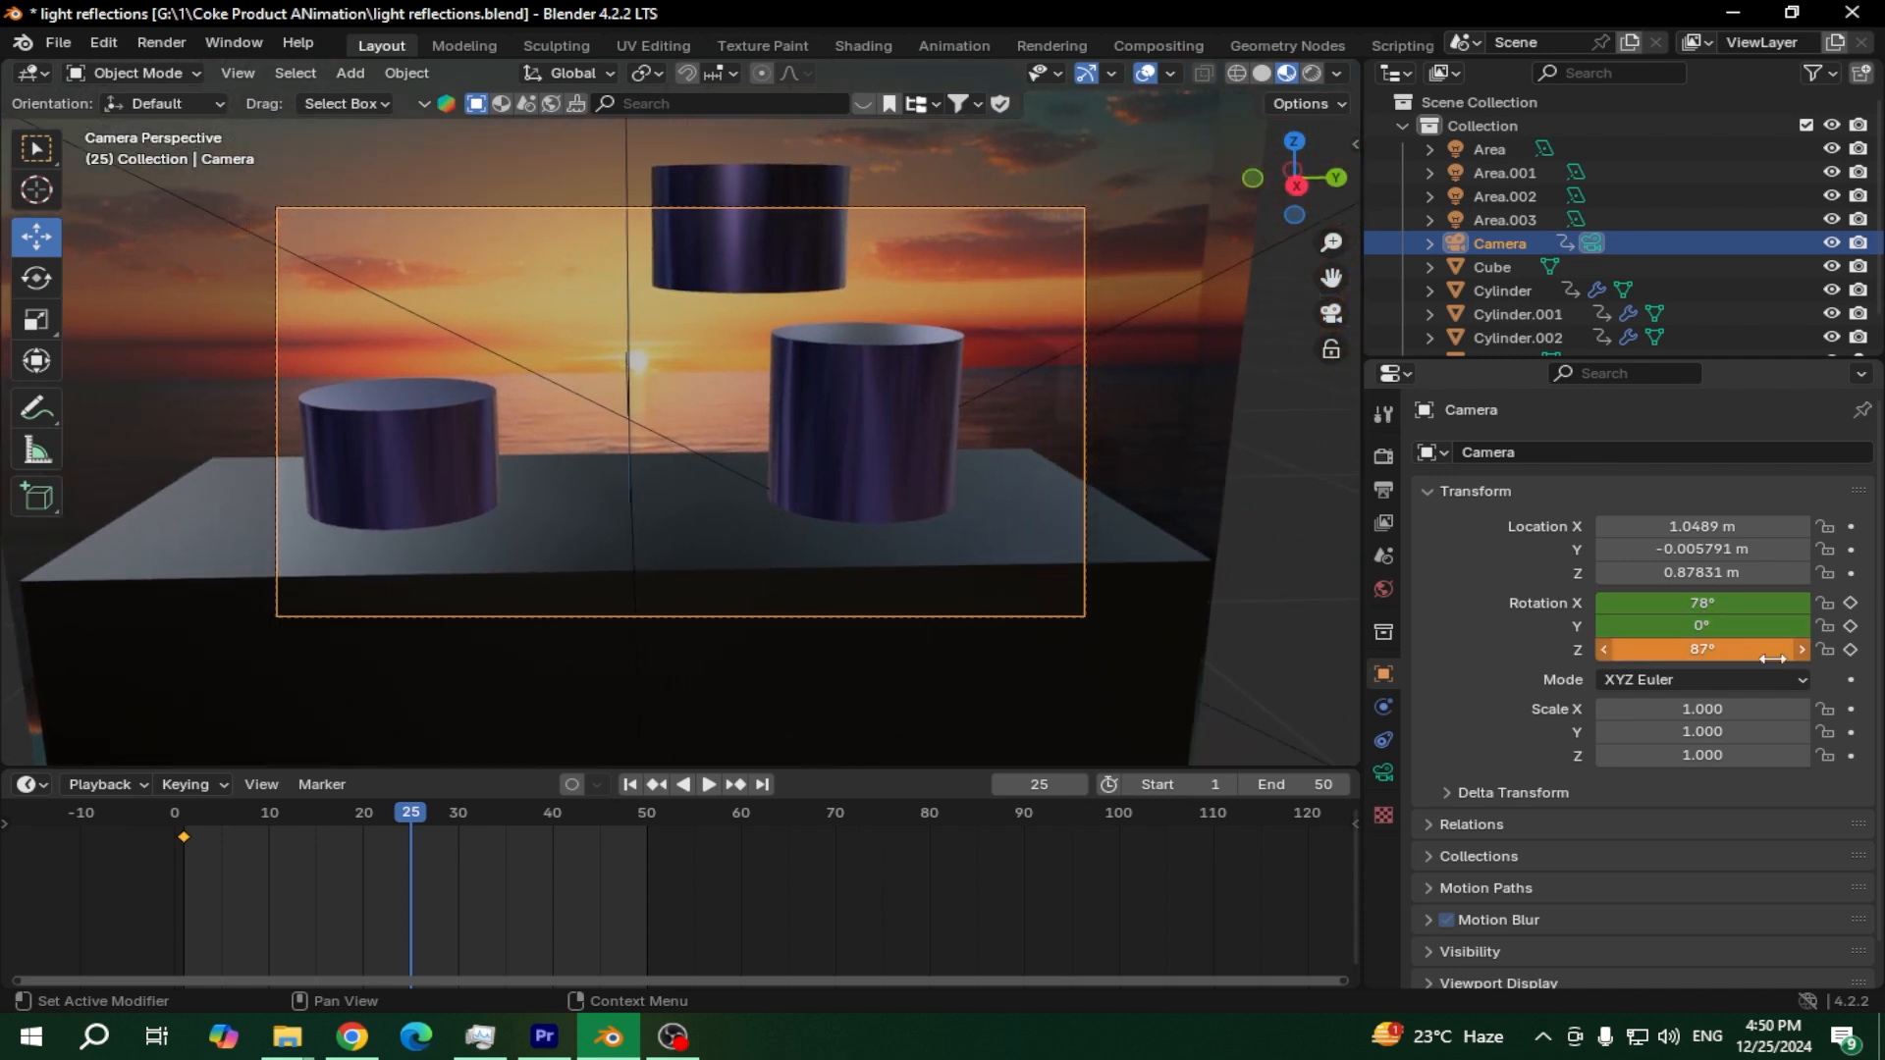
click(1851, 649)
click(1850, 626)
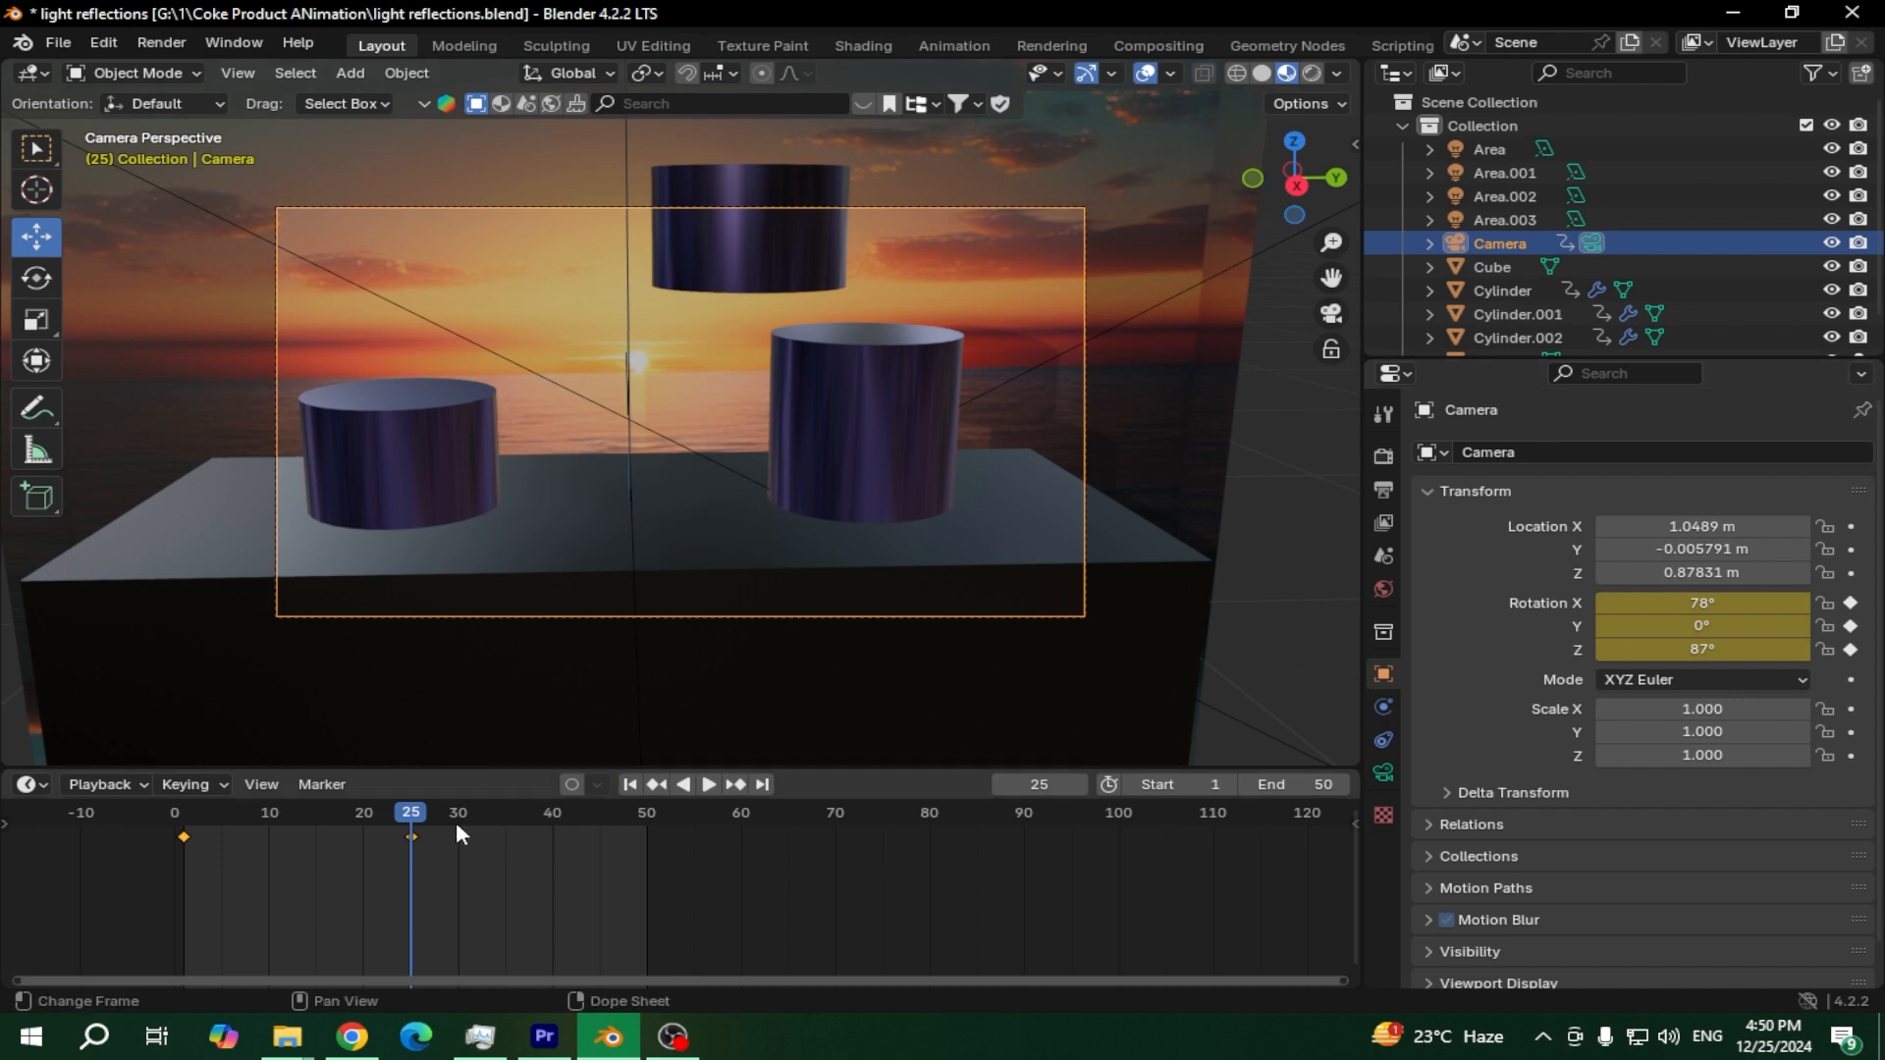
Try copying the camera's frame 1 rotation keyframe to frame 50 and play the animation to check the camera movement
click(182, 835)
key(ctrl+c)
click(644, 815)
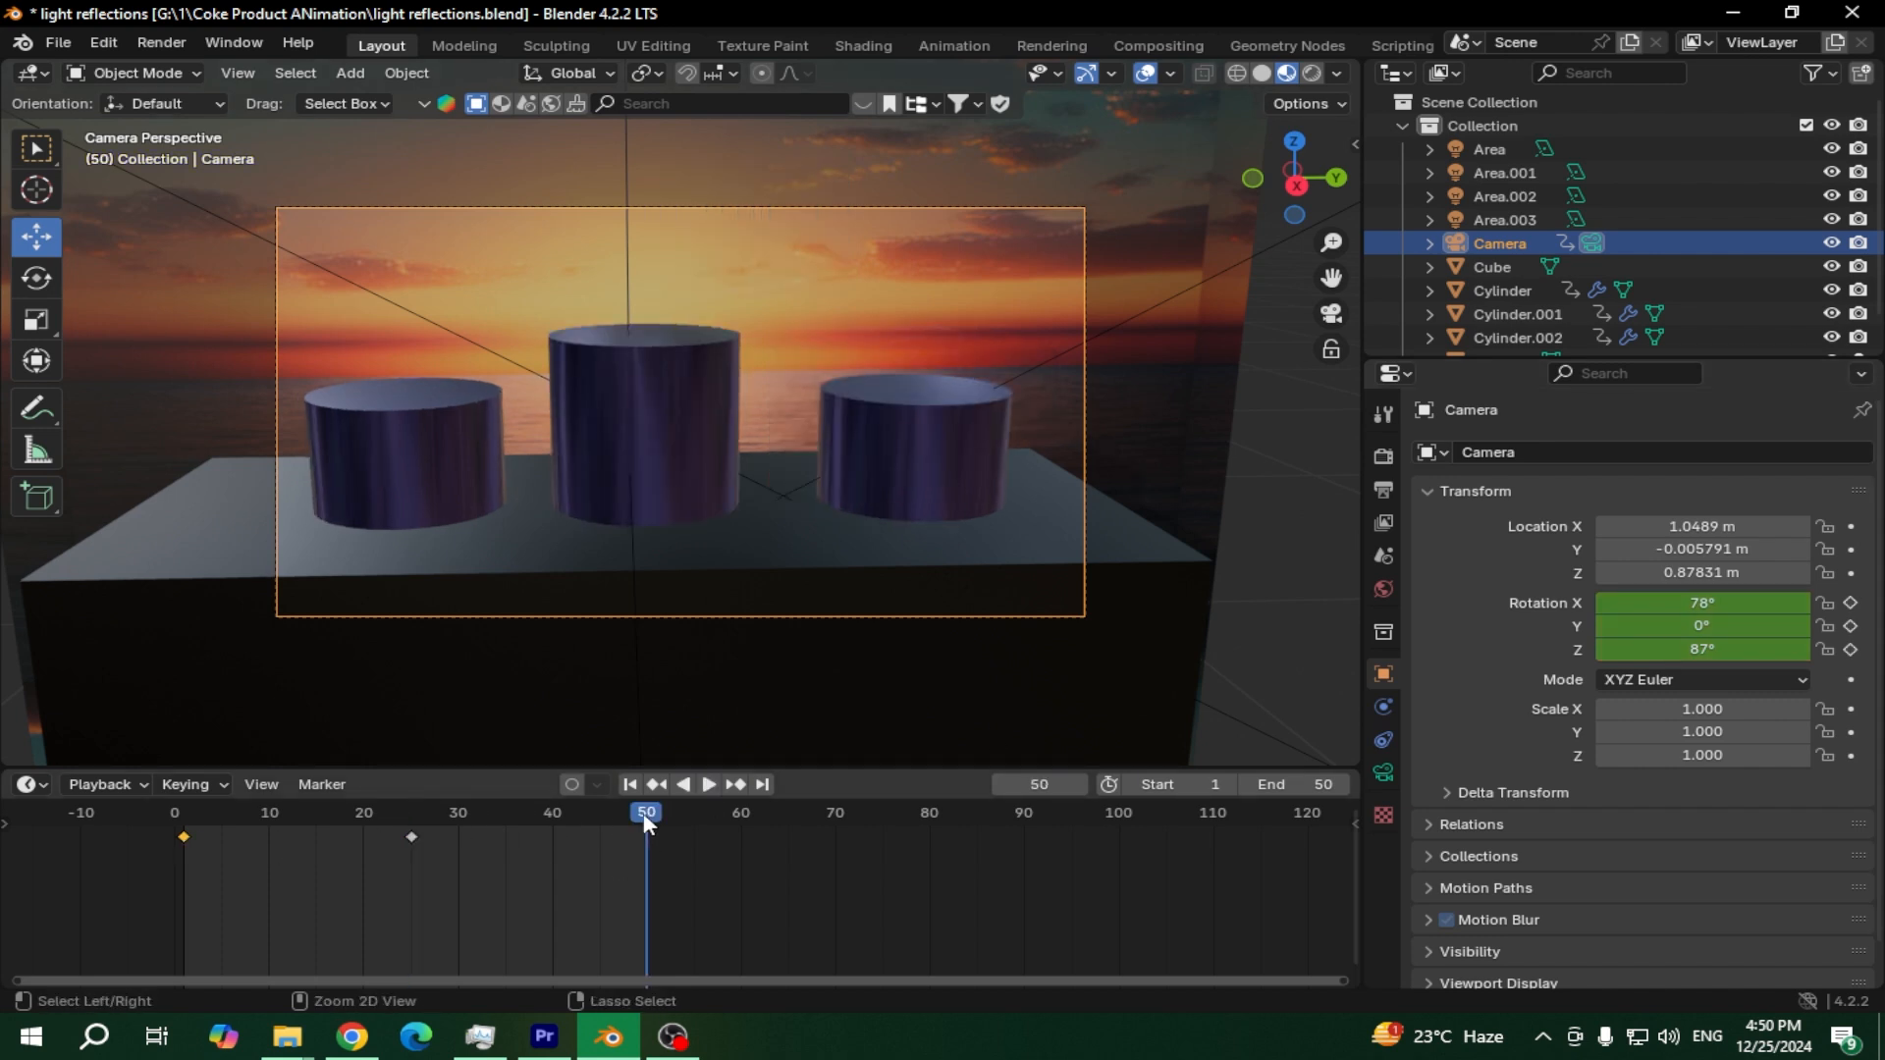
key(ctrl+v)
key(shift+ctrl+space)
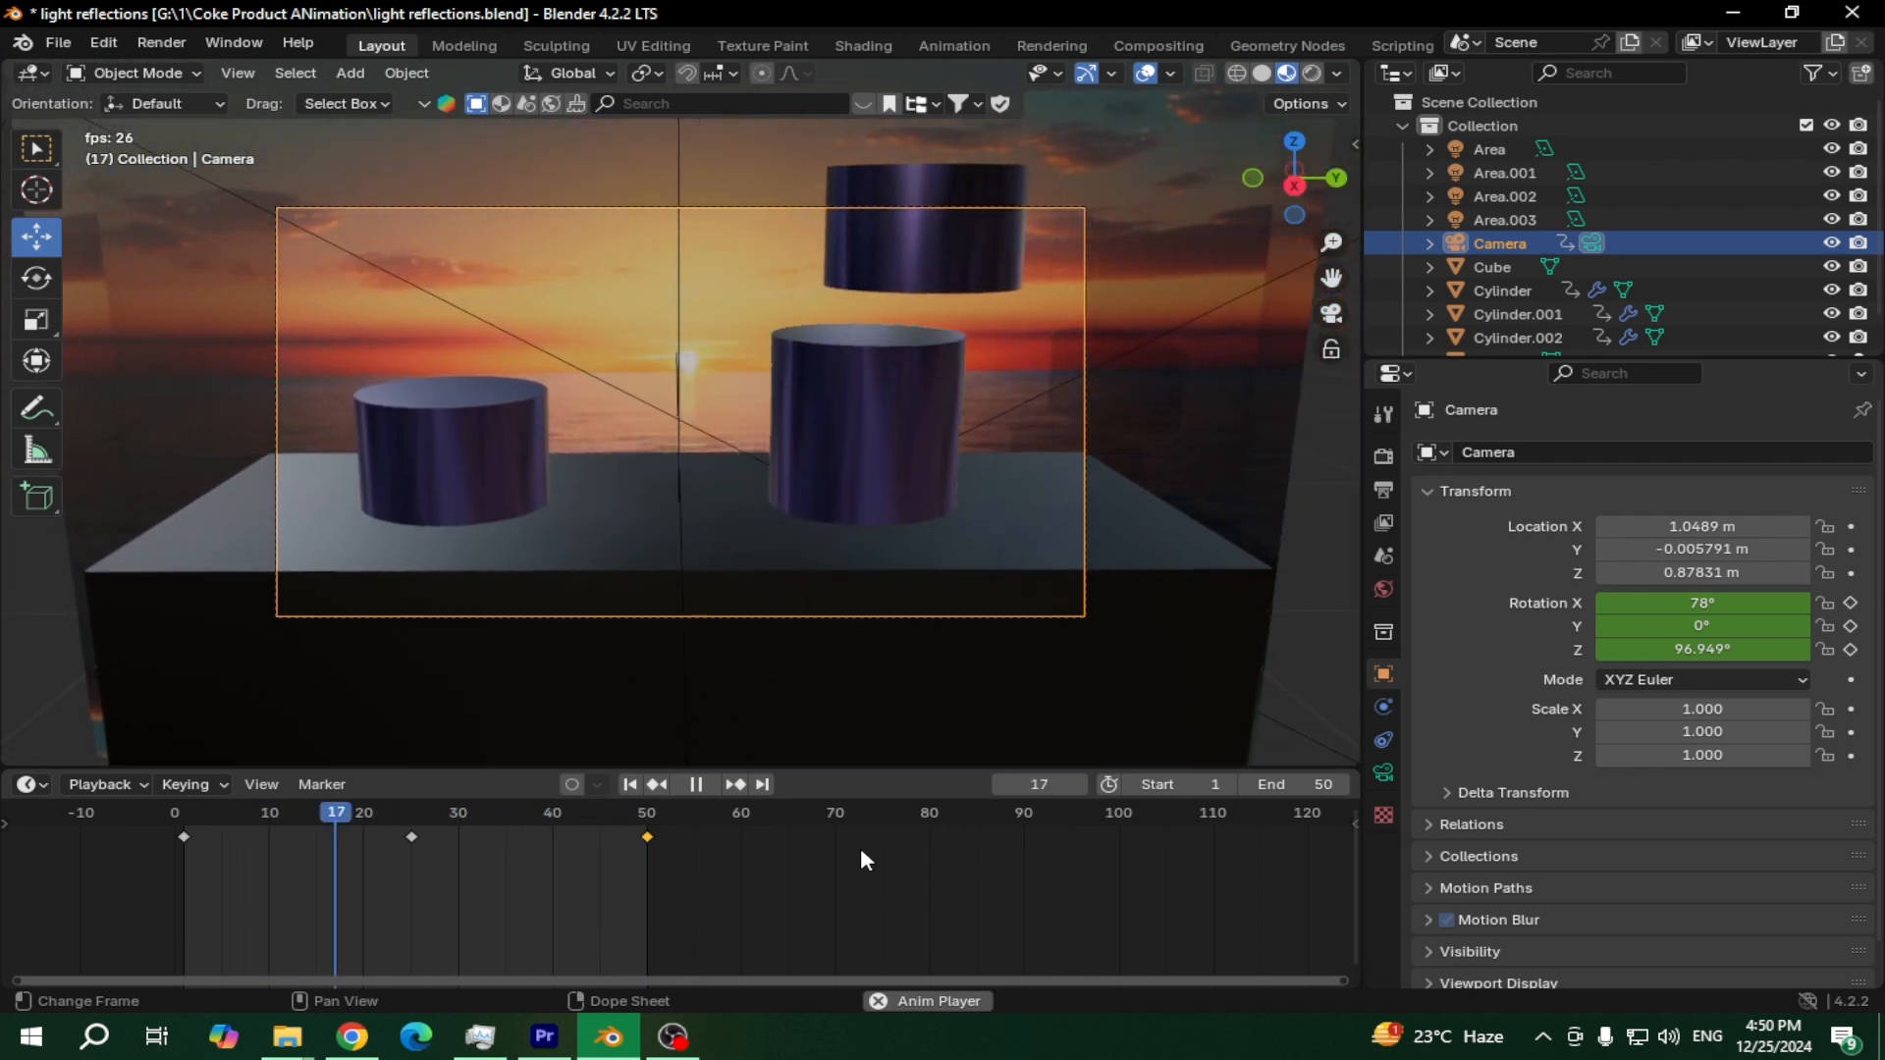
key(space)
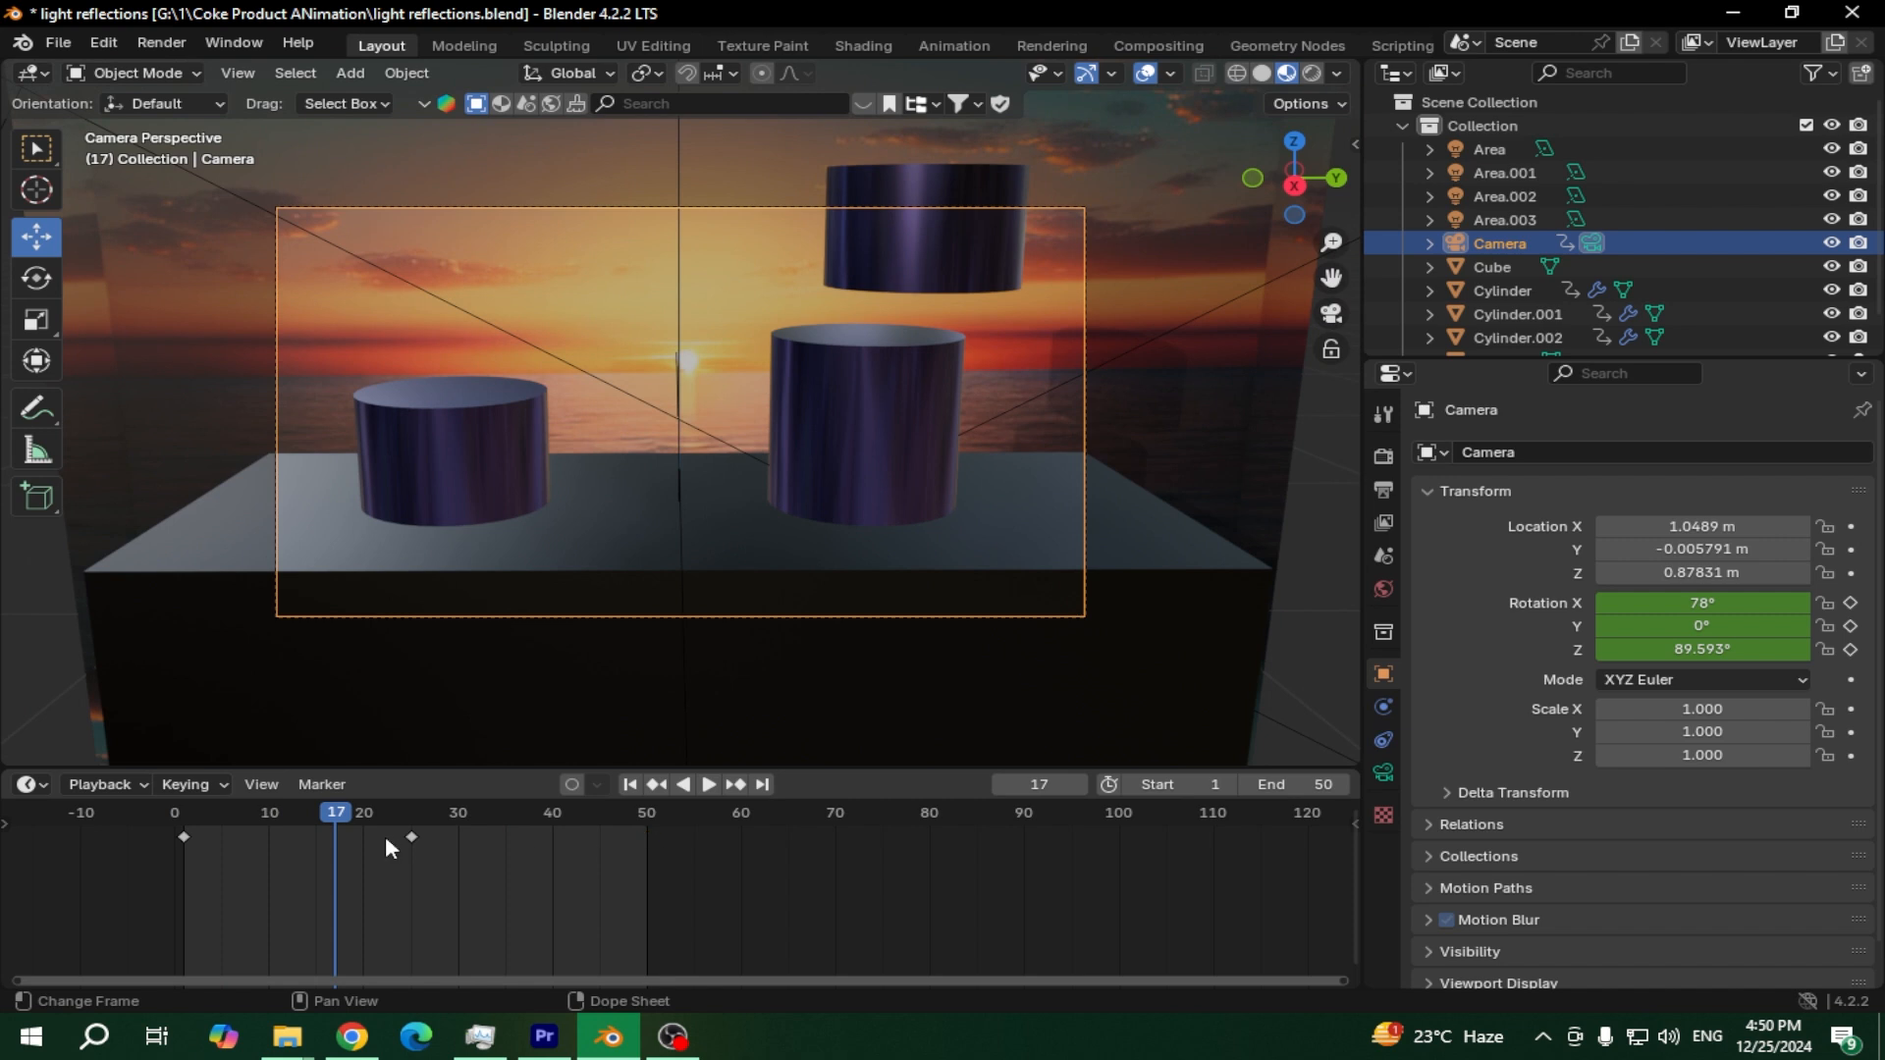
Move the camera's frame 25 rotation keyframe to frame 49 and play the animation to check the slower turn
drag(412, 840, 643, 839)
click(201, 812)
key(space)
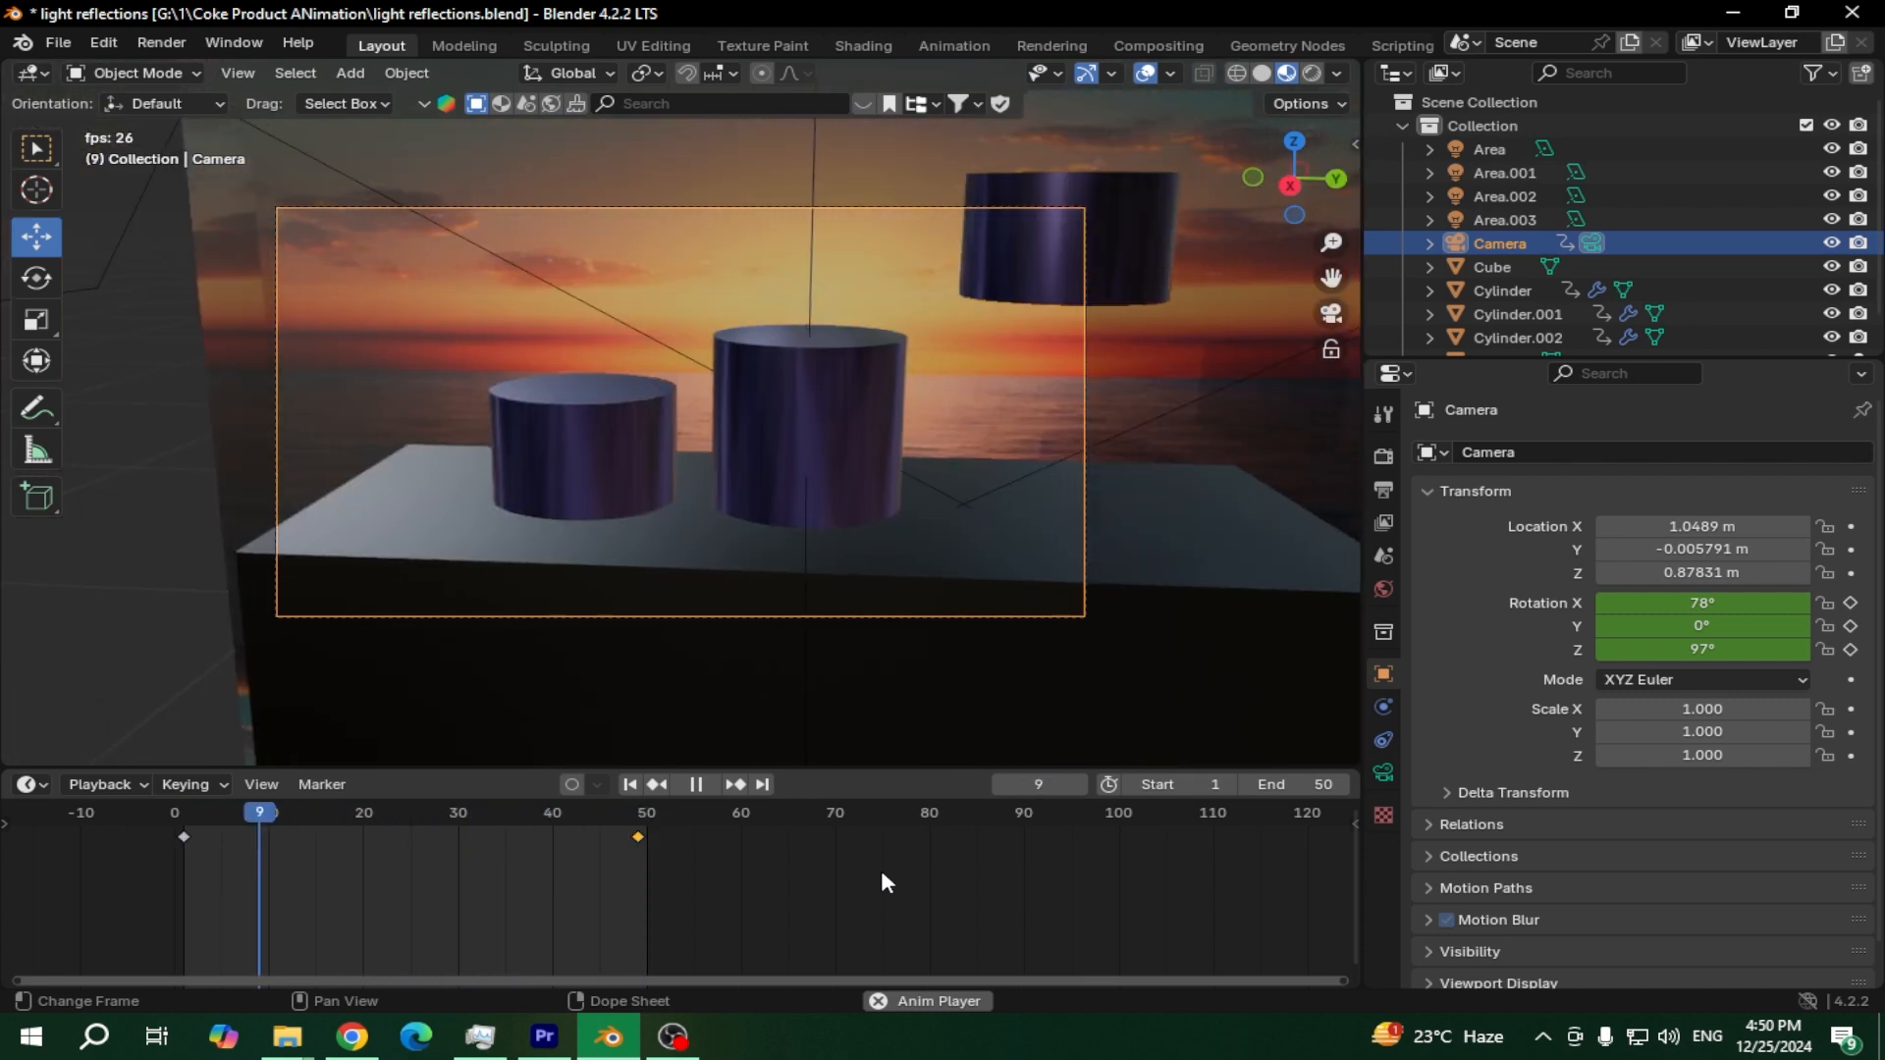
key(space)
Save the file and set the render output path to a new Desktop folder named folder_export
key(ctrl+s)
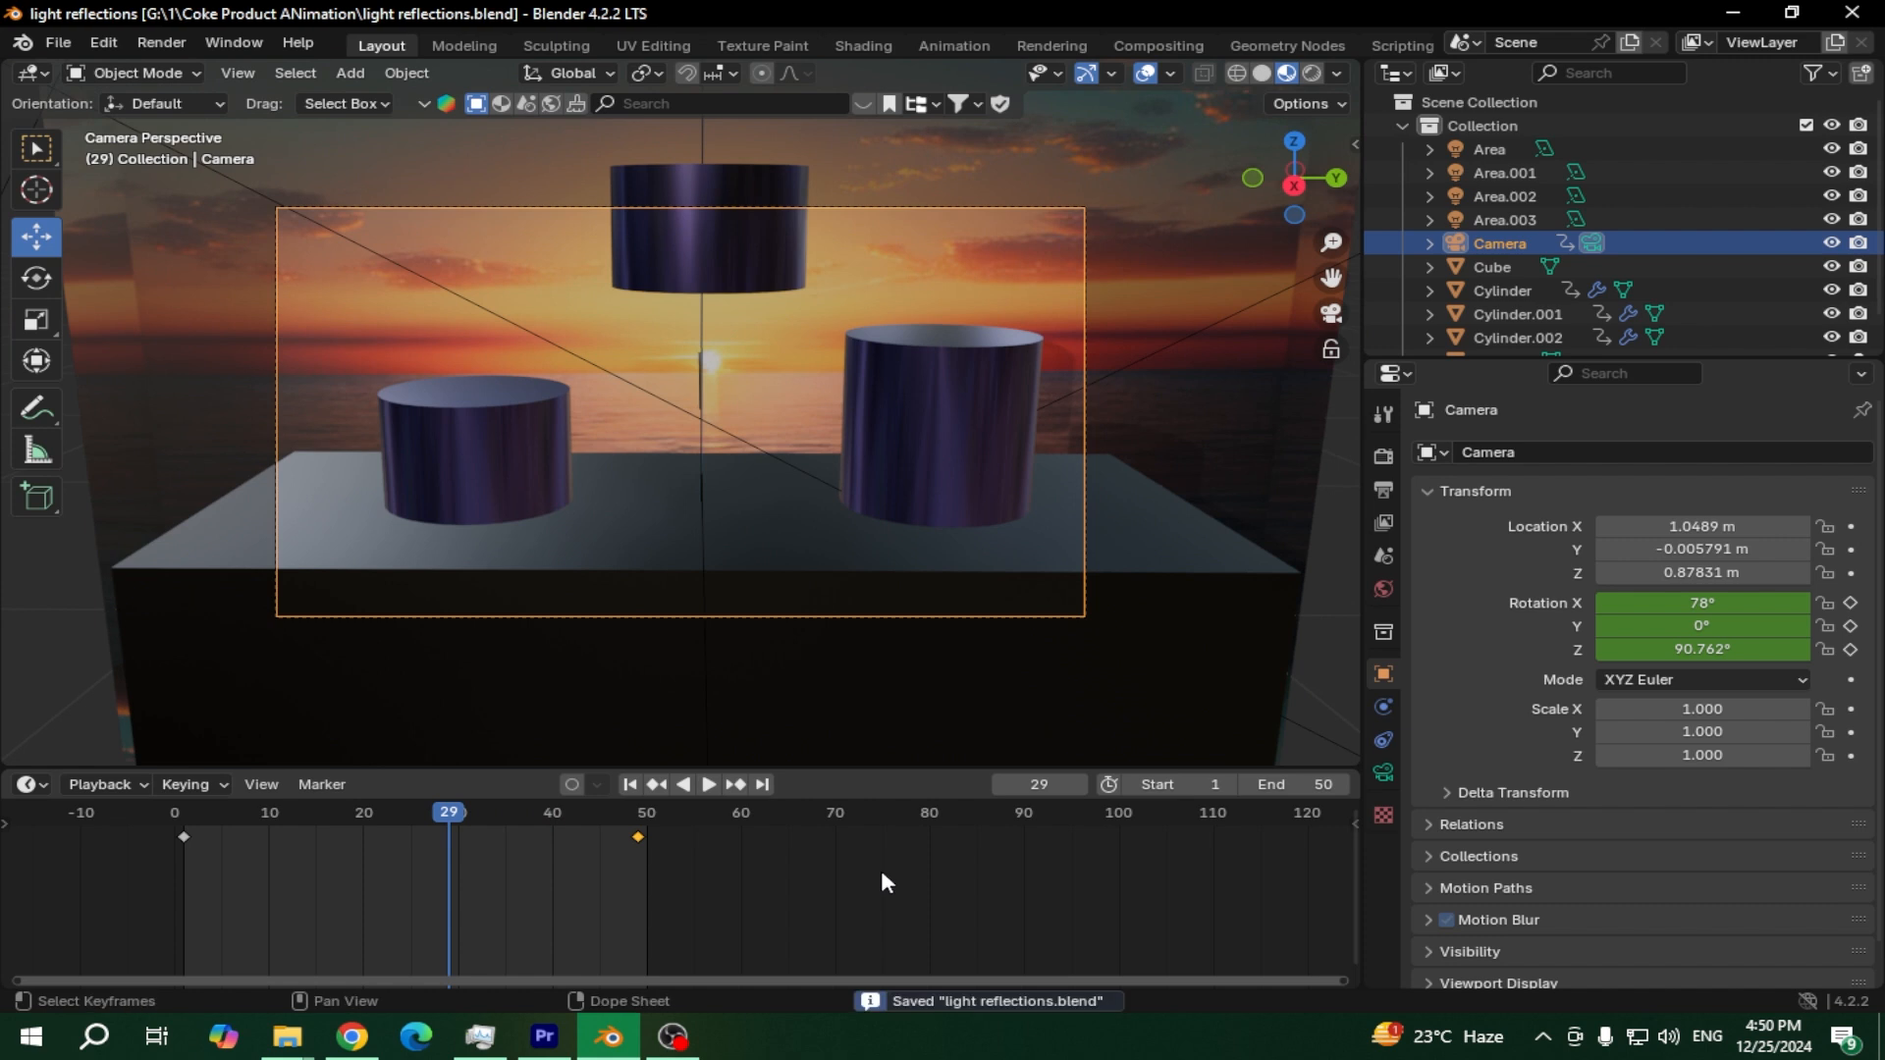
click(1383, 489)
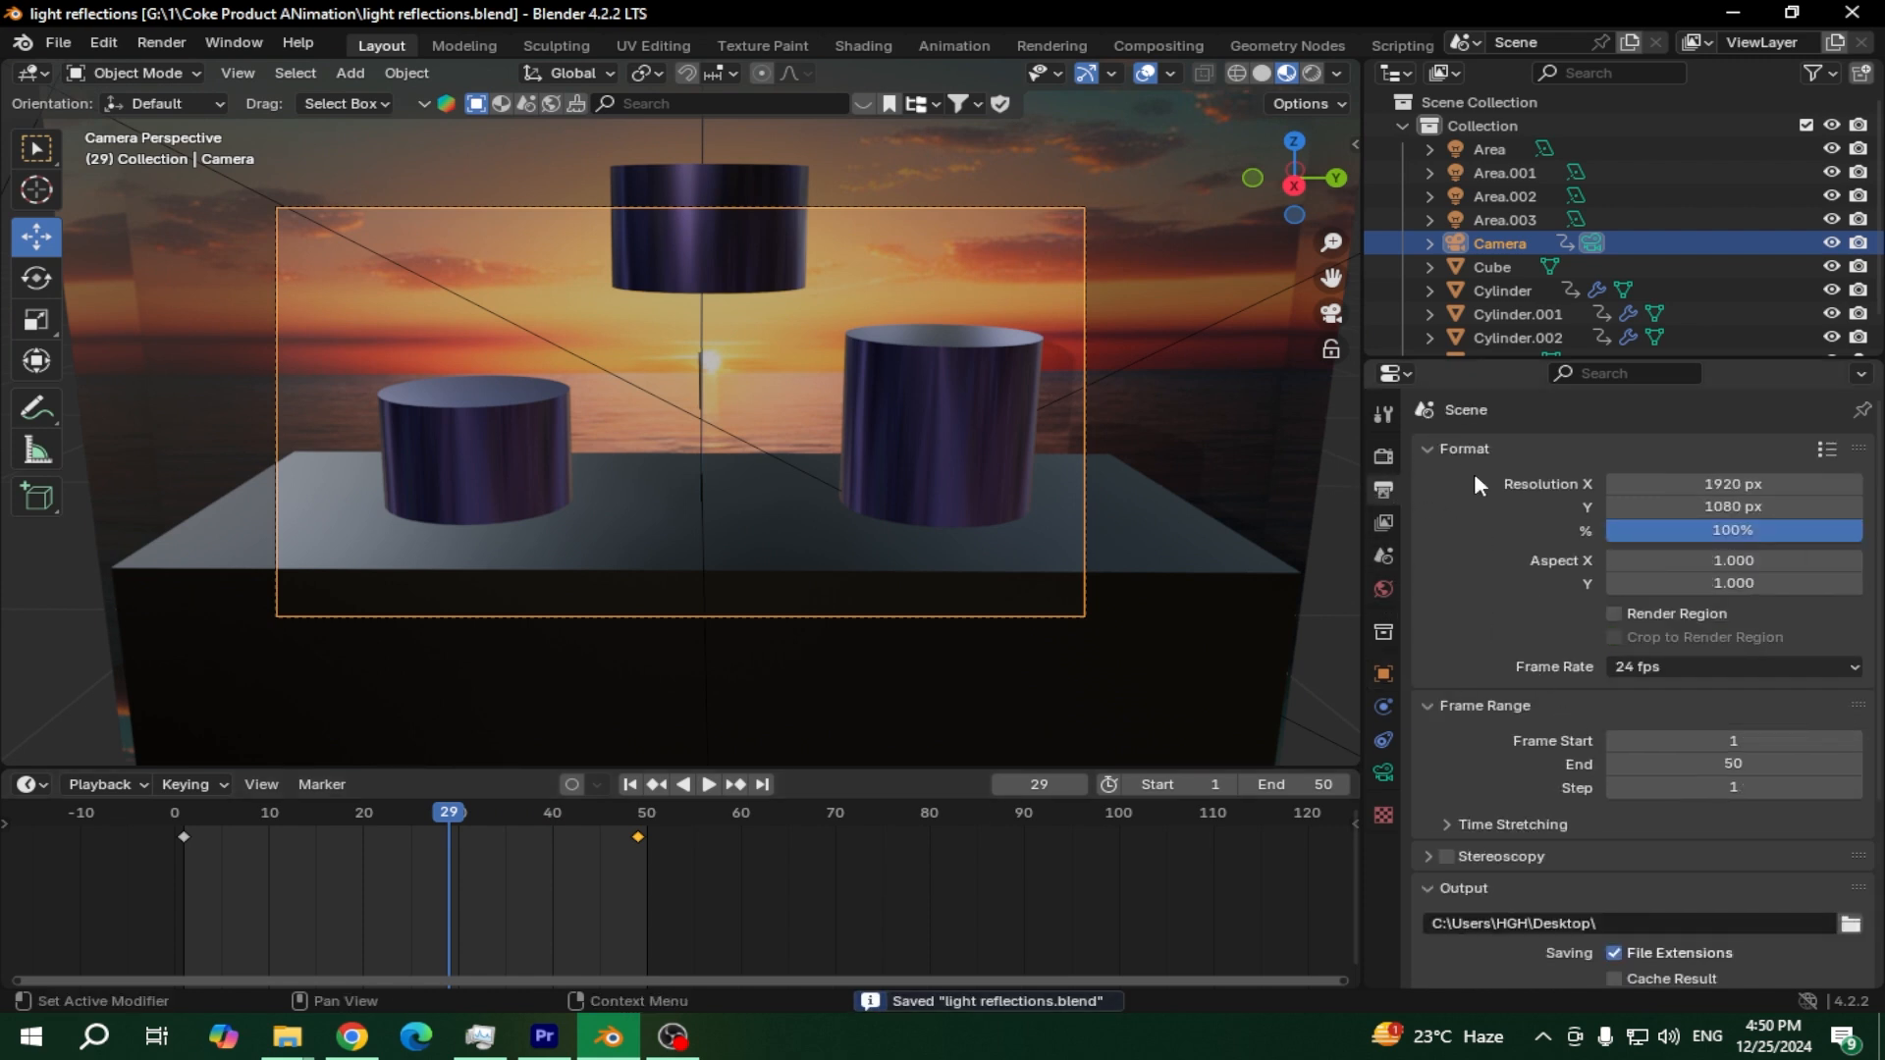
scroll(1512, 599, down, 5)
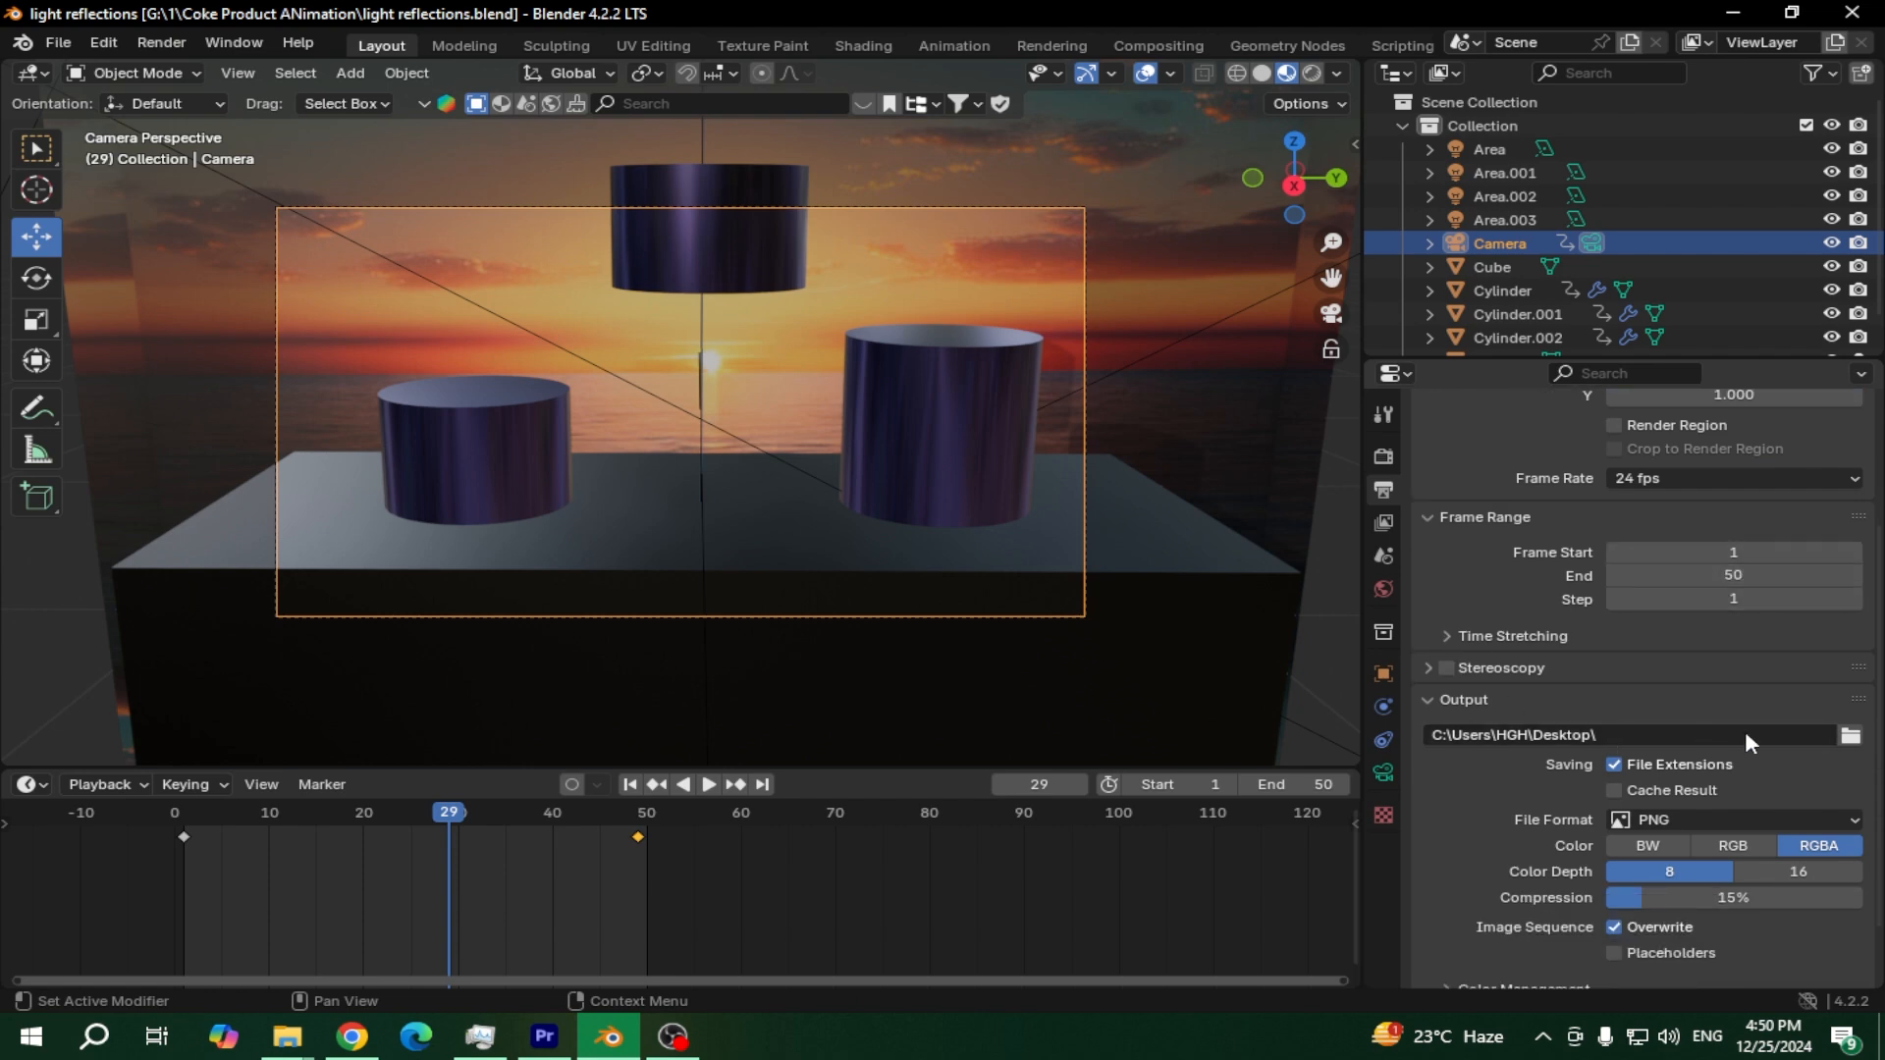
click(1851, 737)
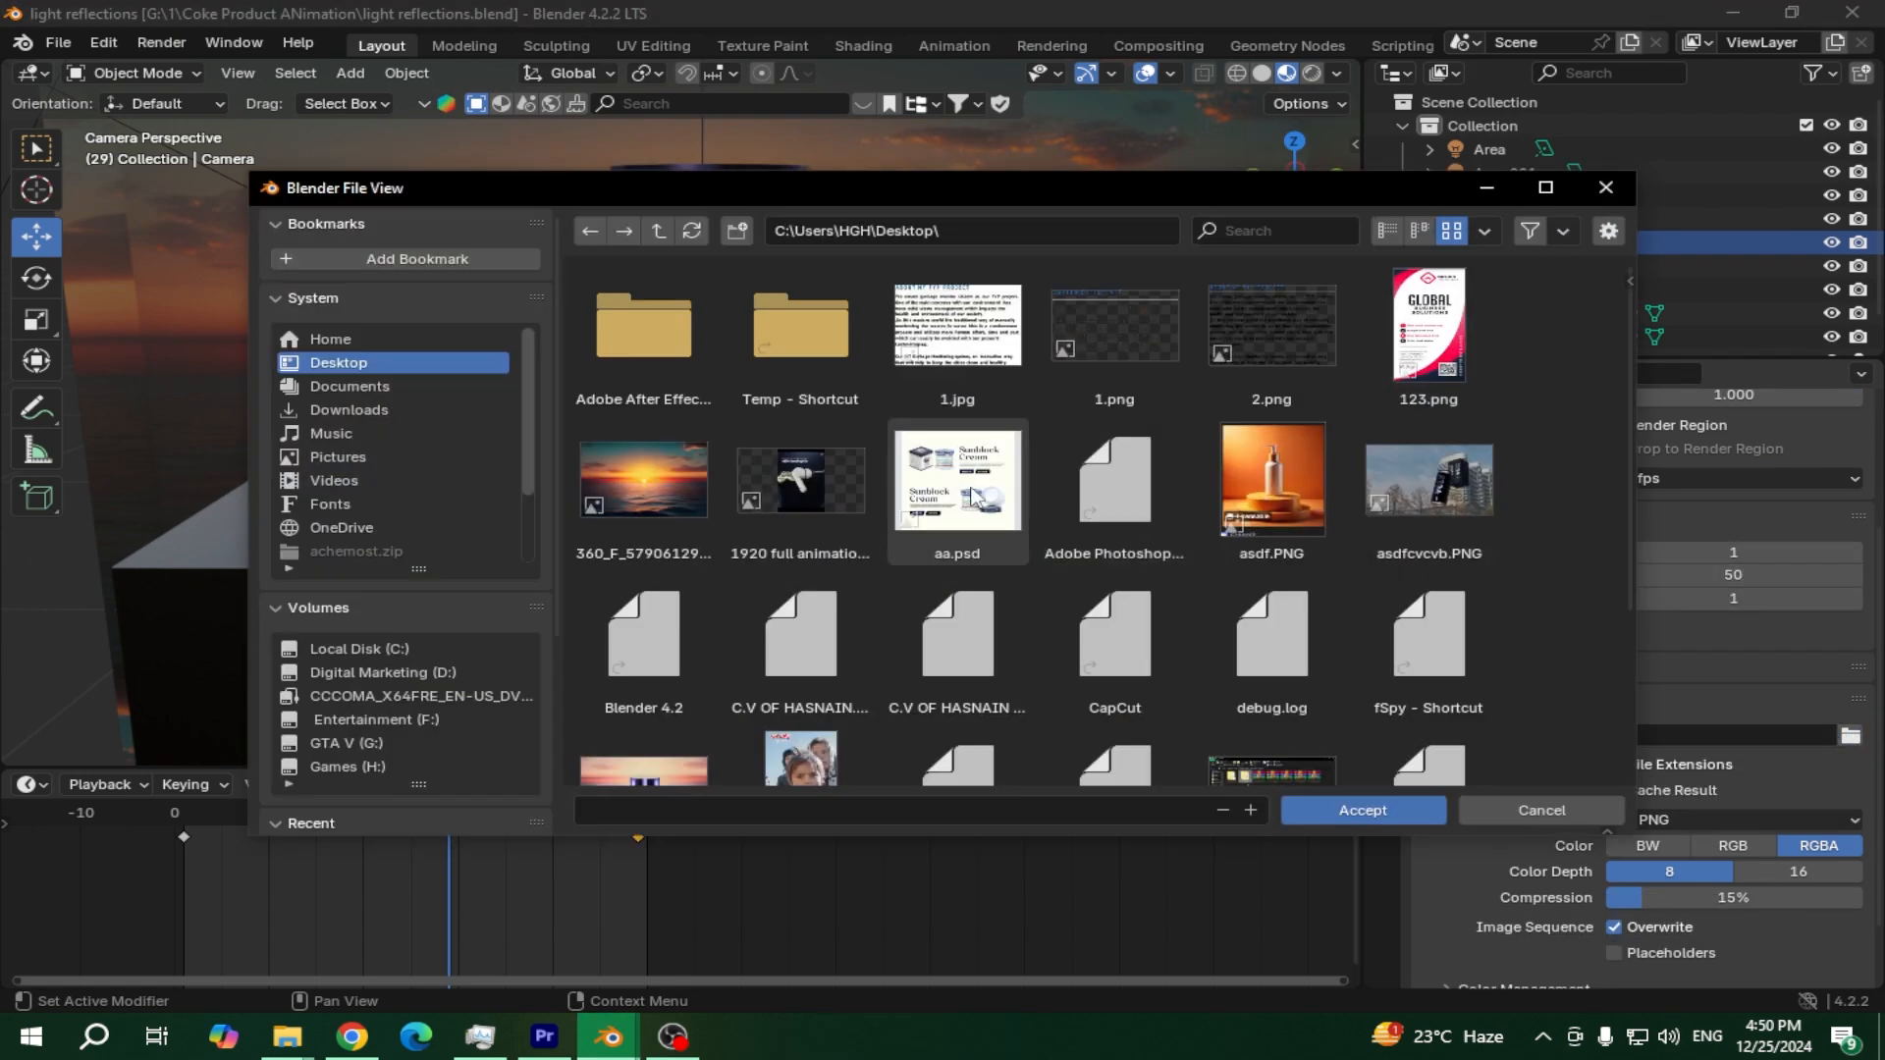
click(736, 231)
text(fo)
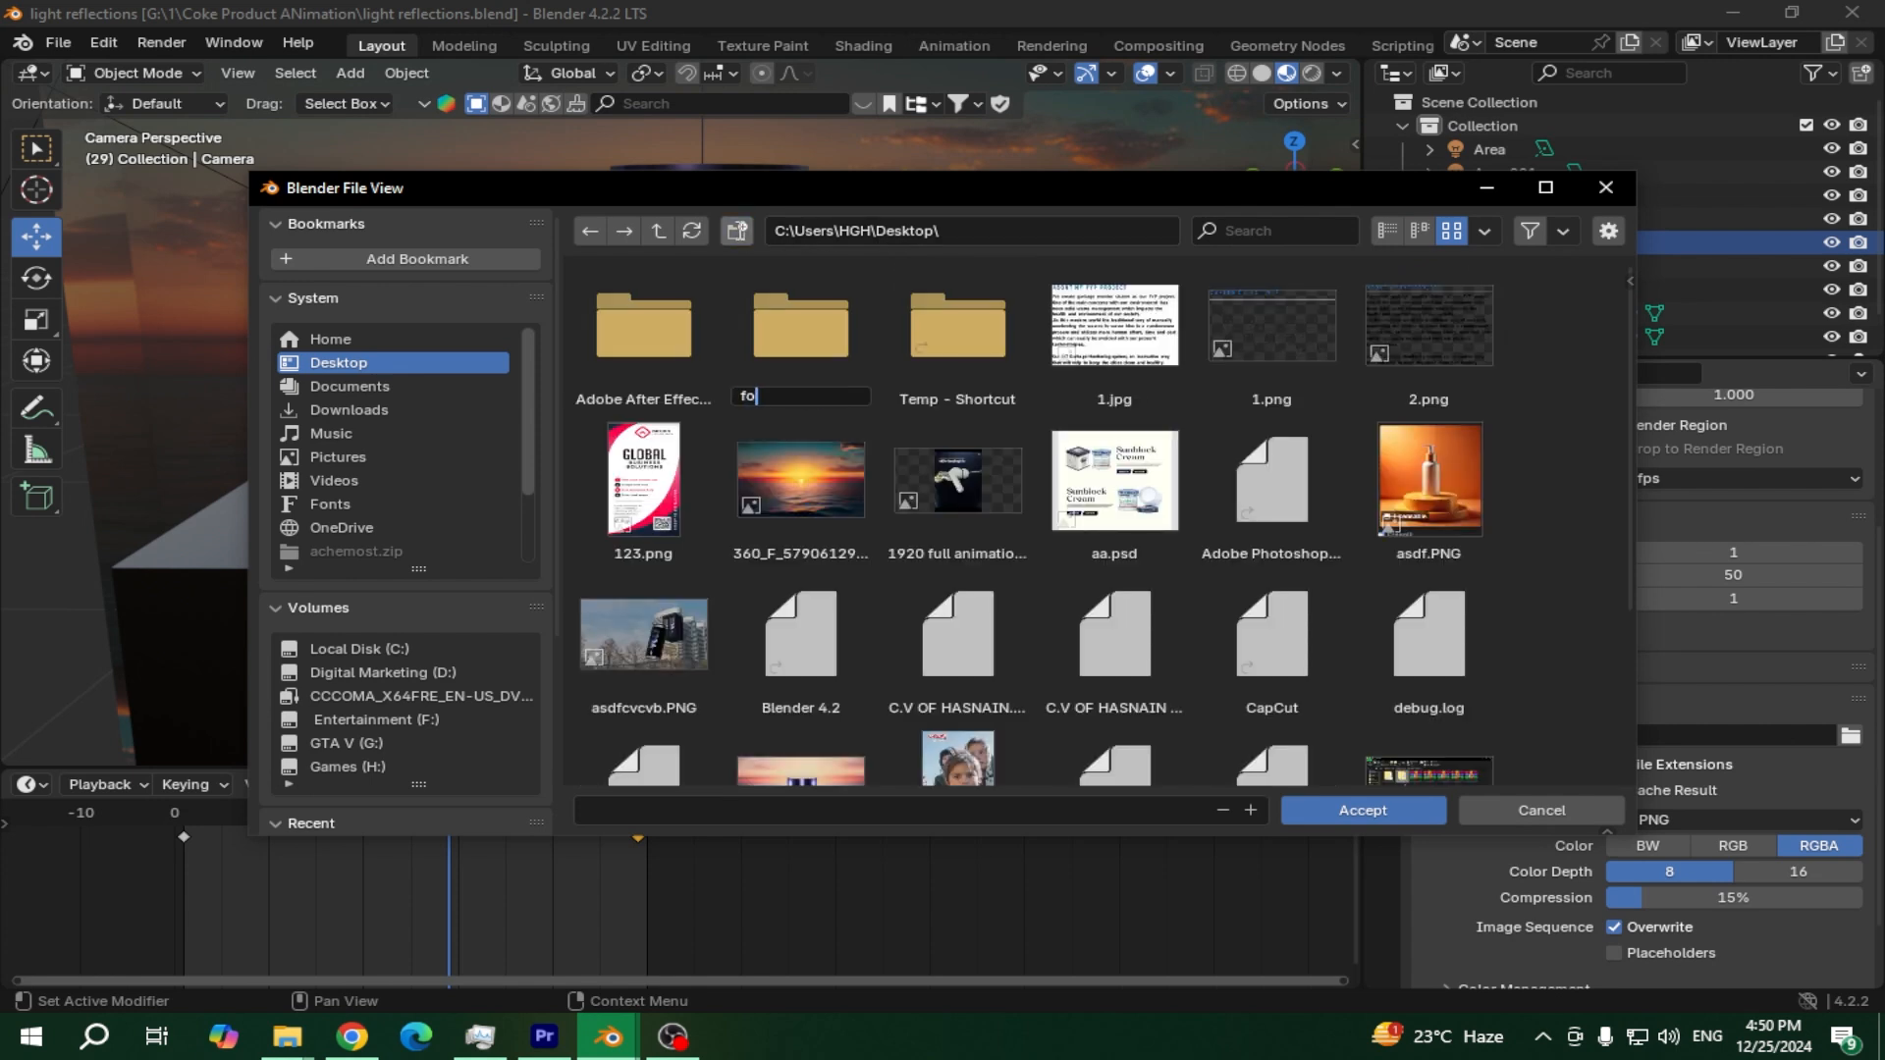
text(lder_export)
key(Return)
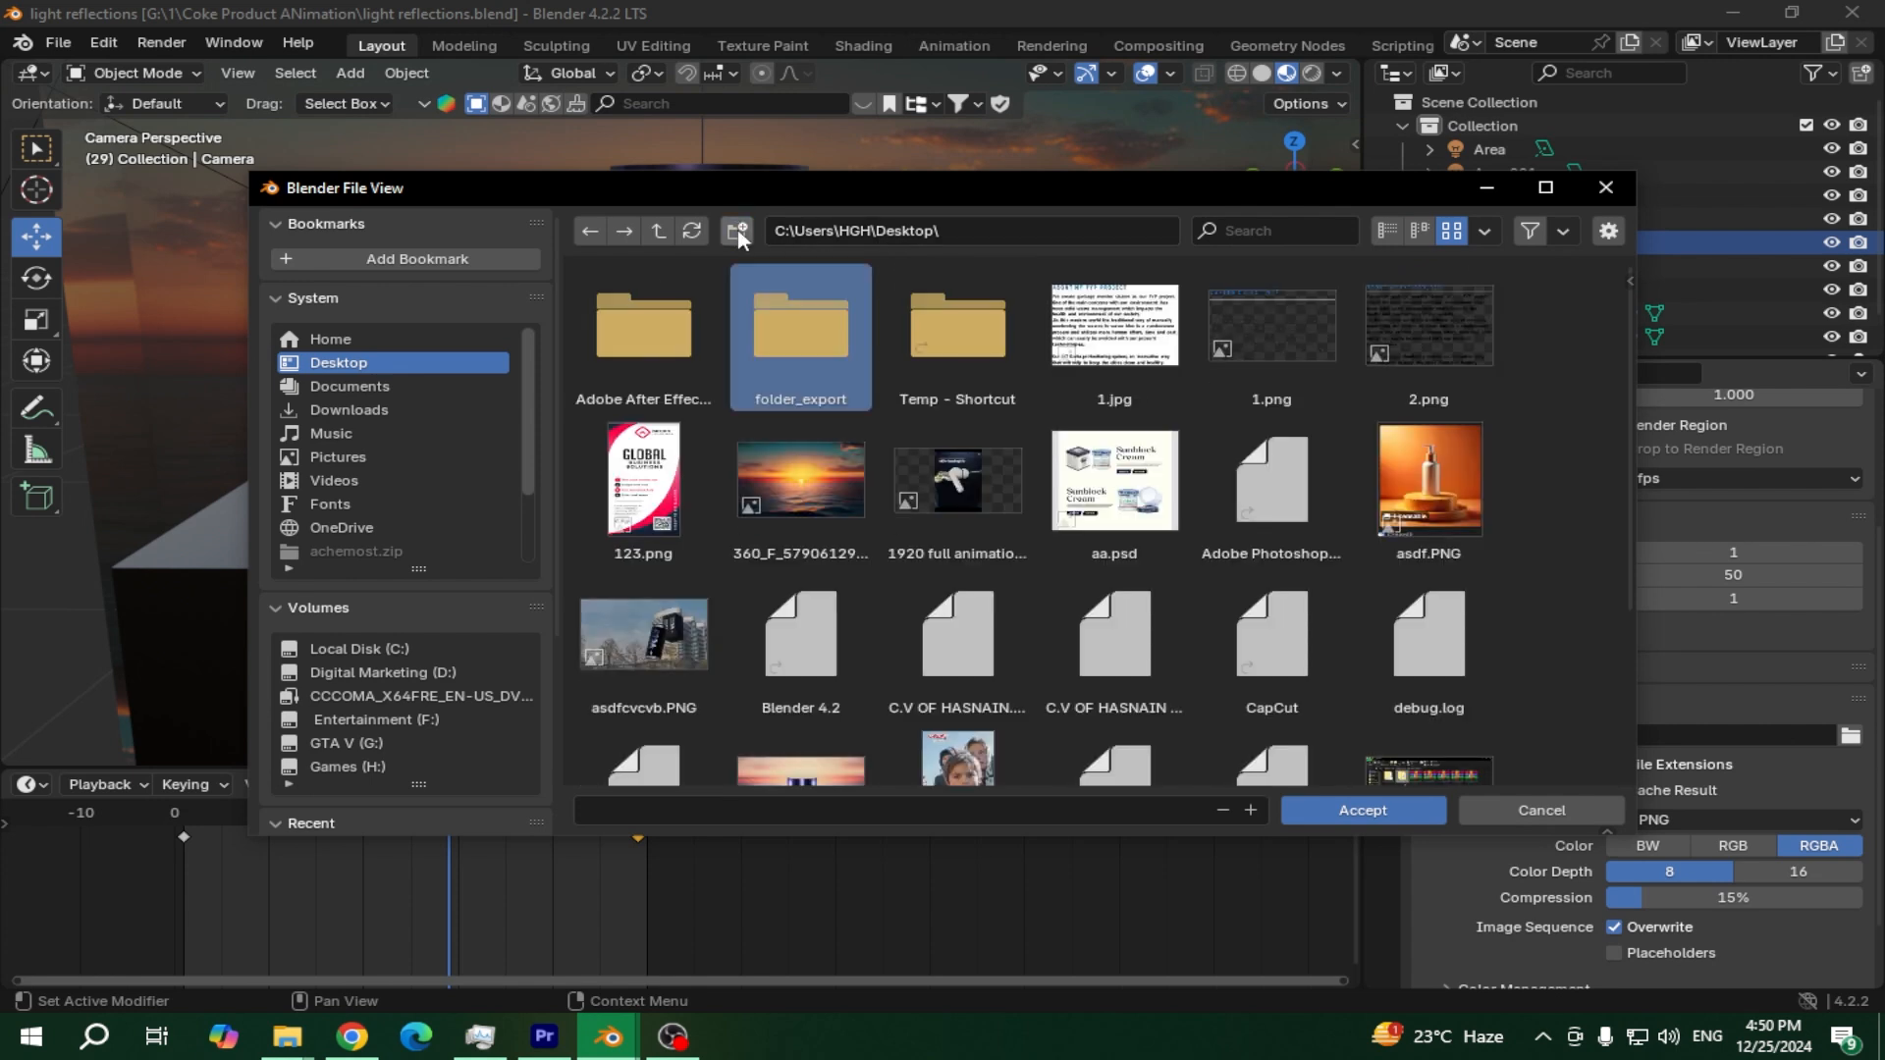
double_click(766, 329)
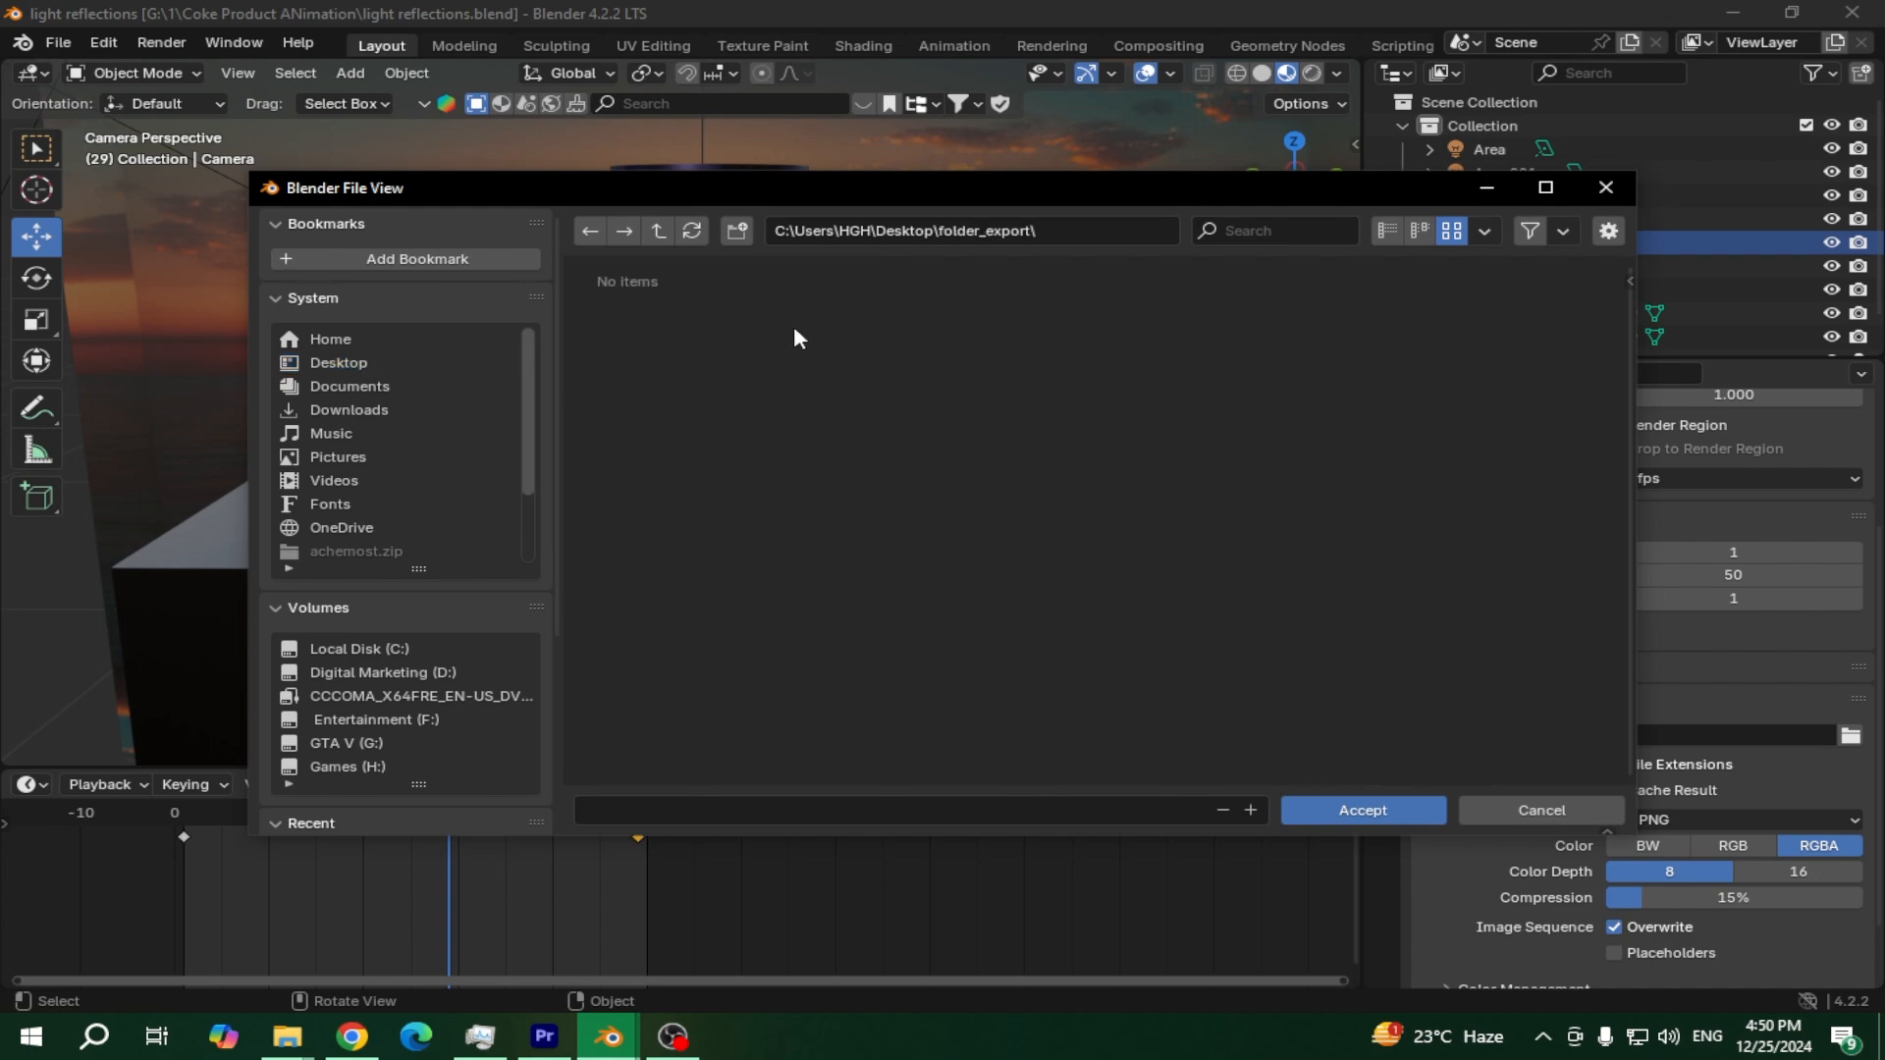
click(1362, 810)
scroll(1571, 824, down, 2)
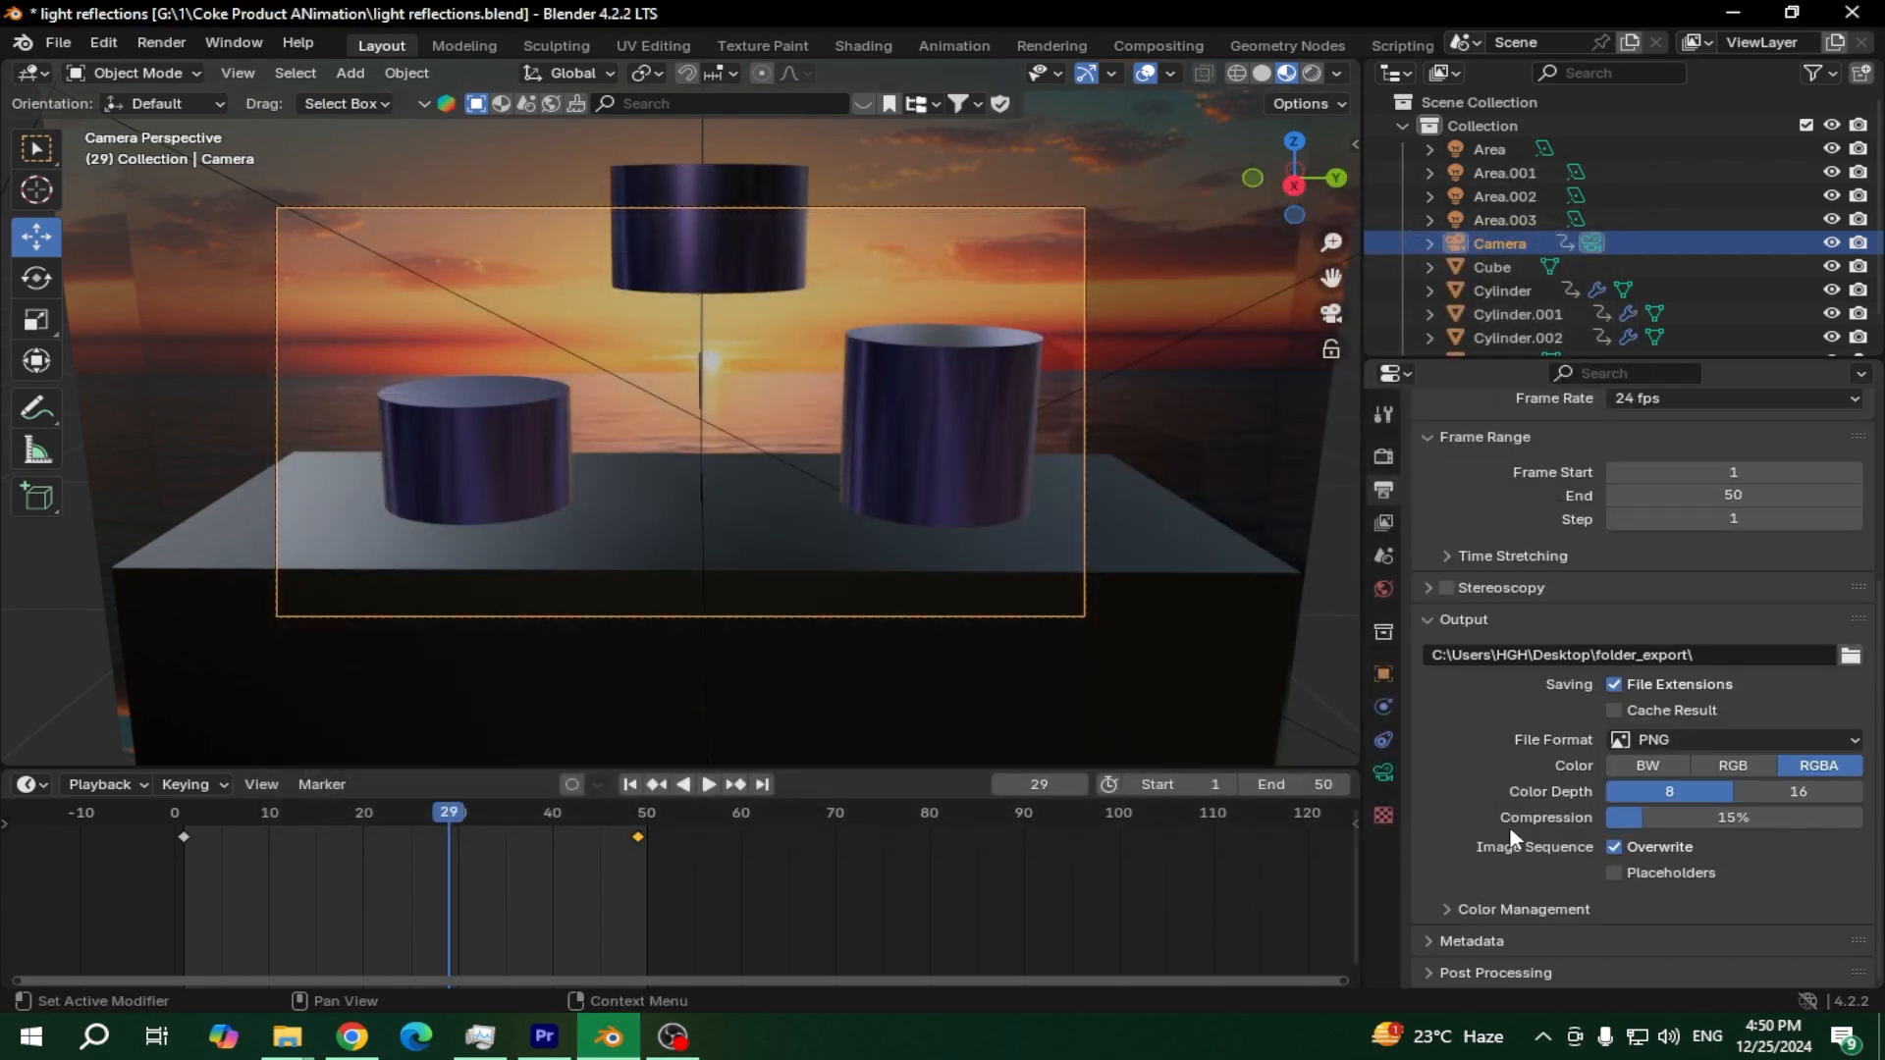
click(157, 37)
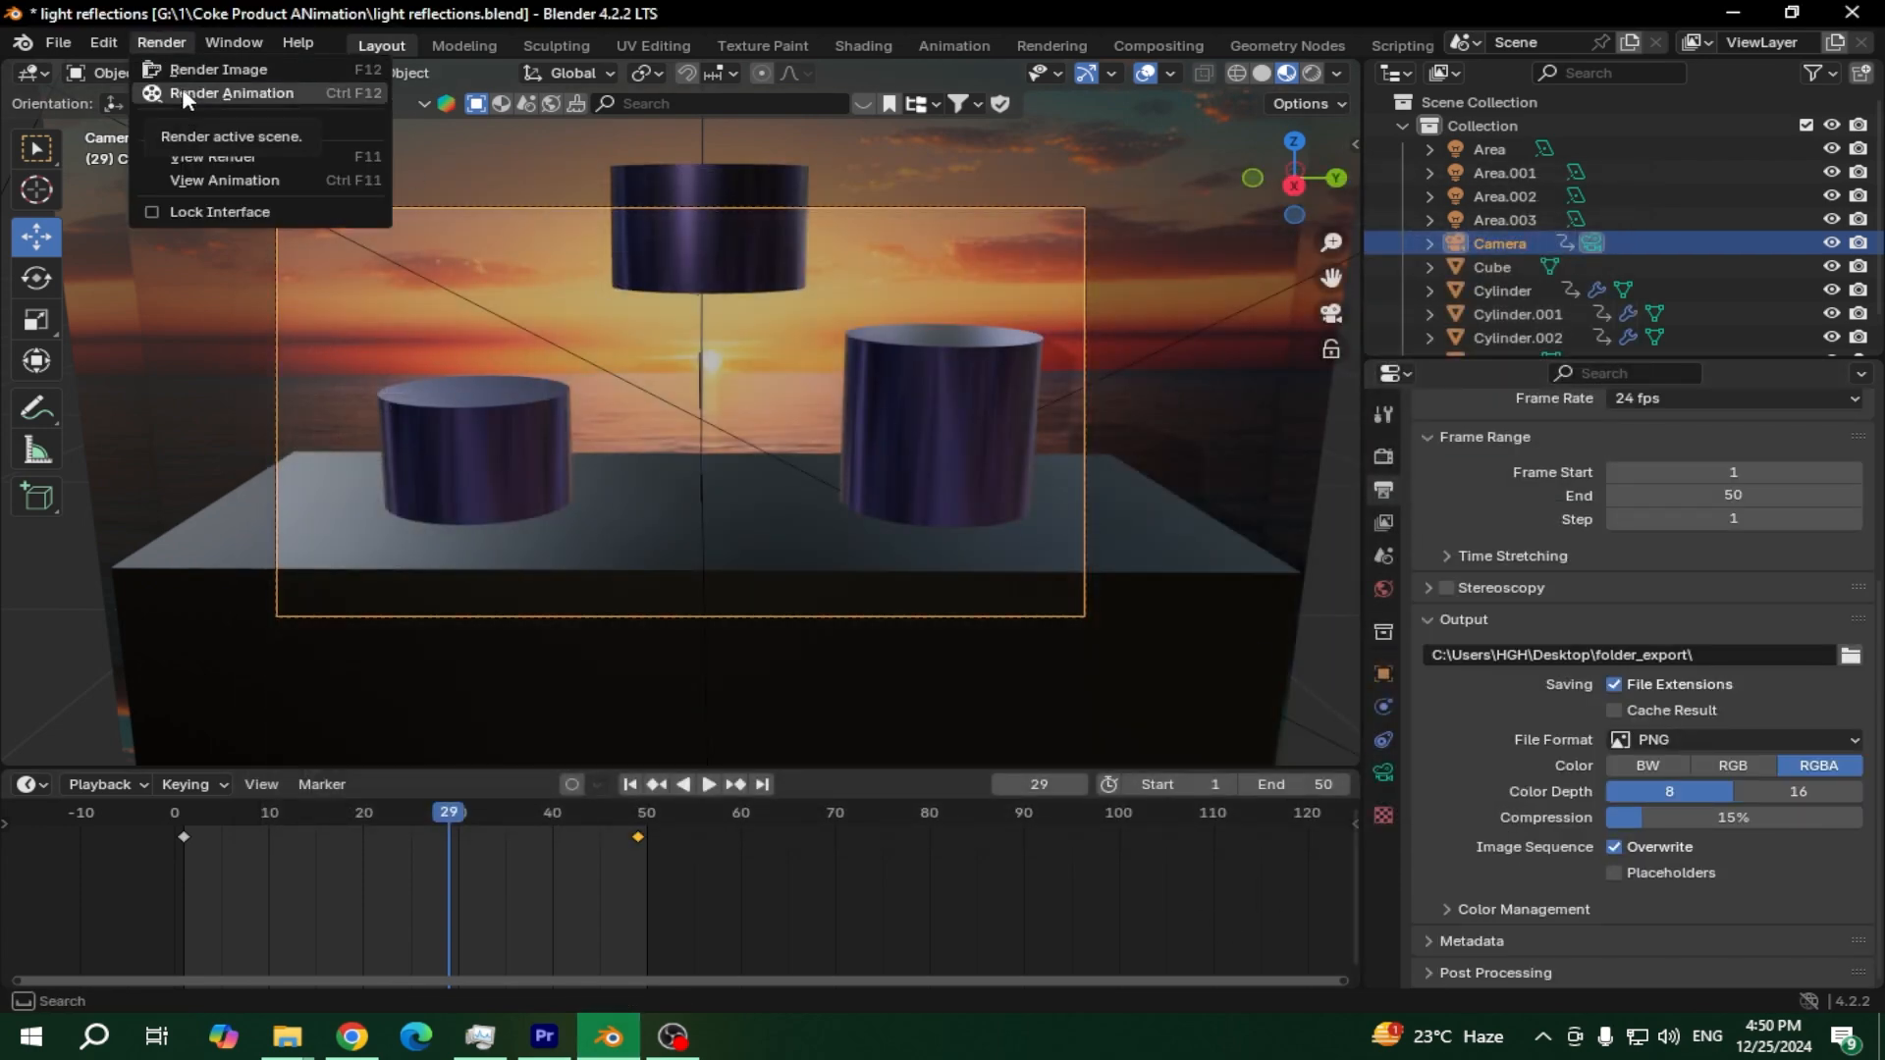
click(183, 87)
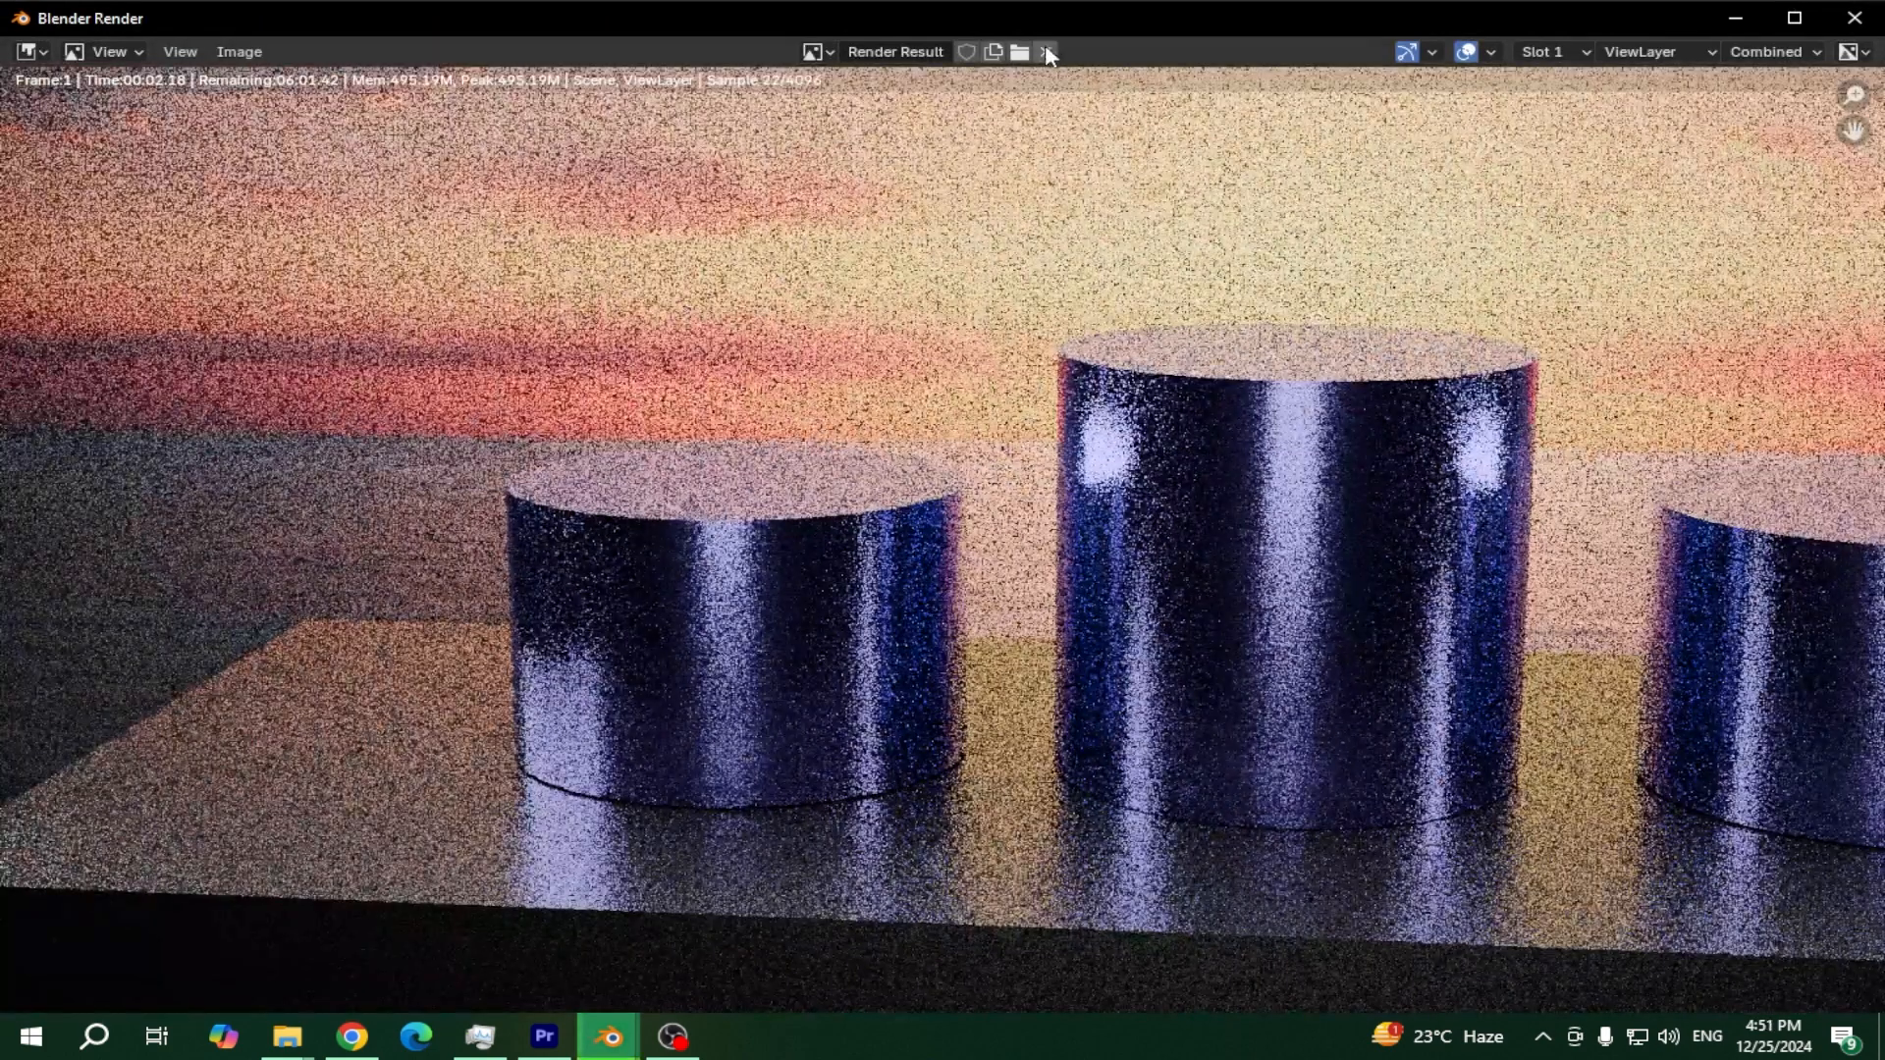
click(1047, 51)
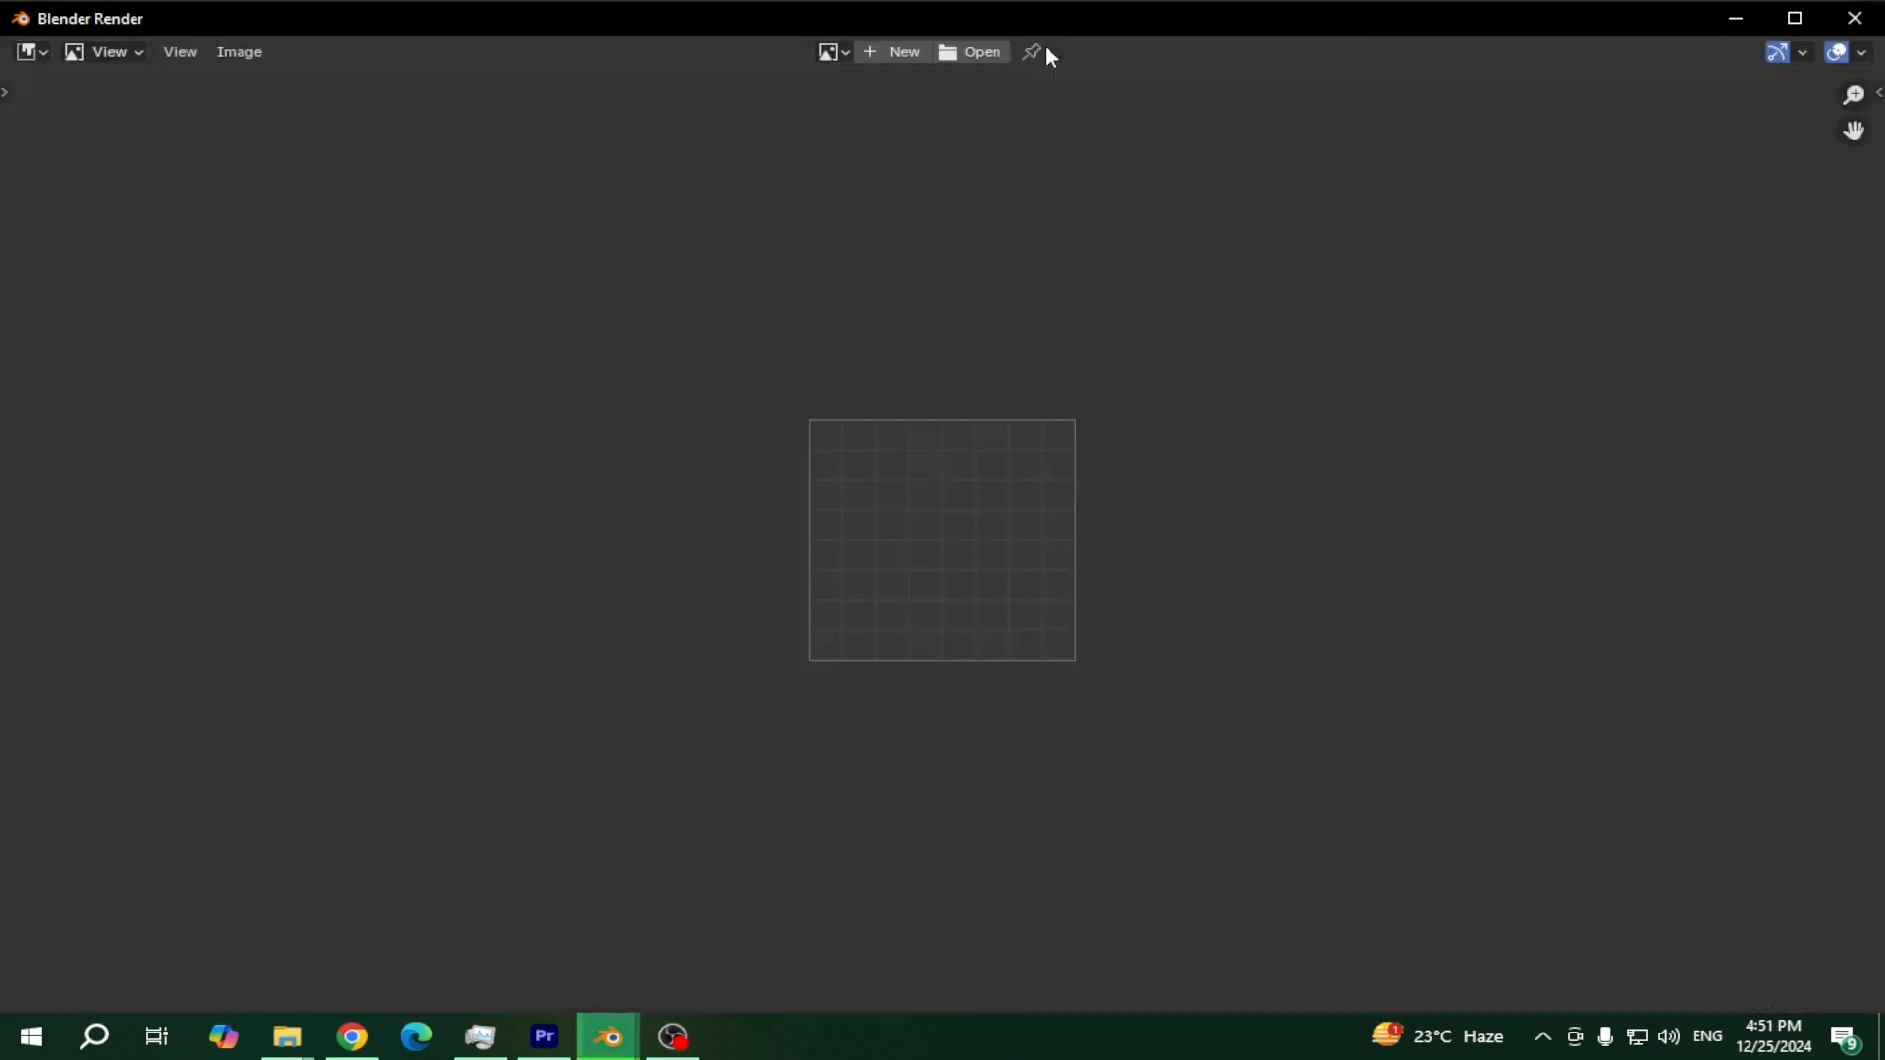
drag(1472, 18, 1197, 201)
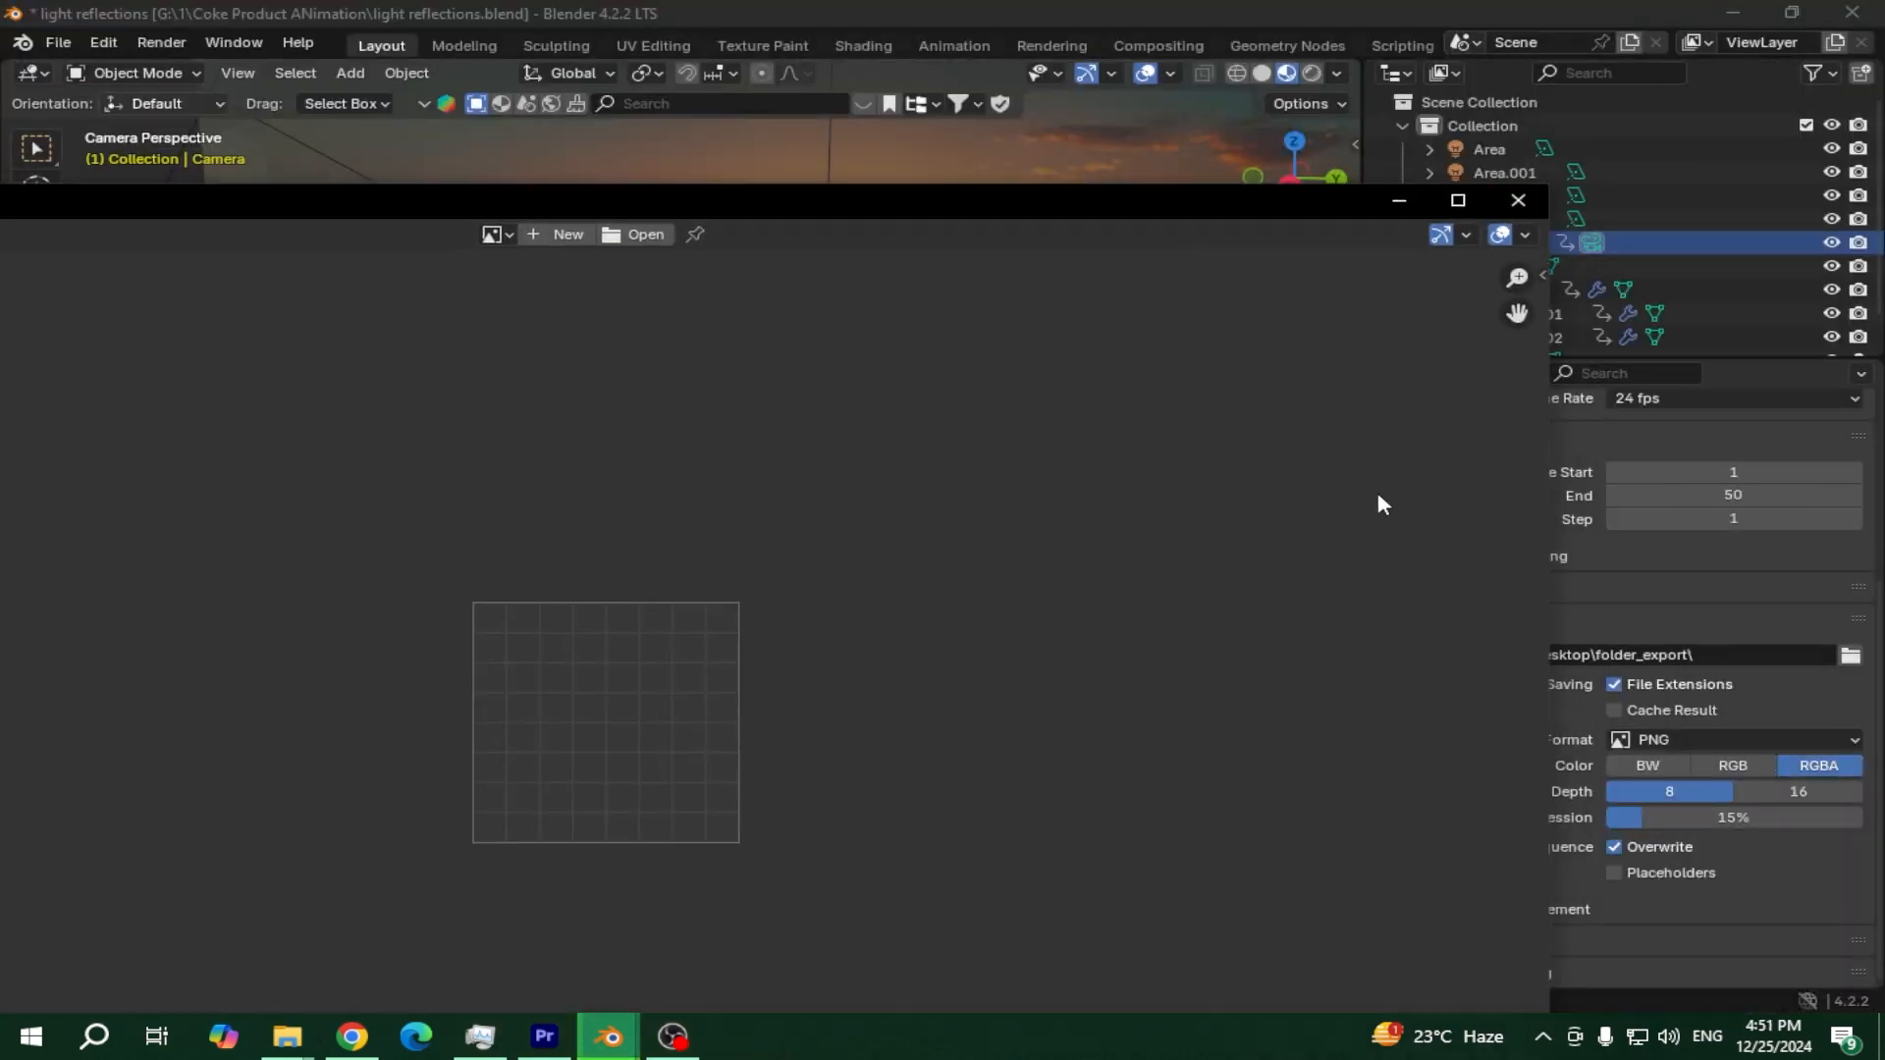
click(1517, 201)
Set the render max samples to 1000
click(1386, 455)
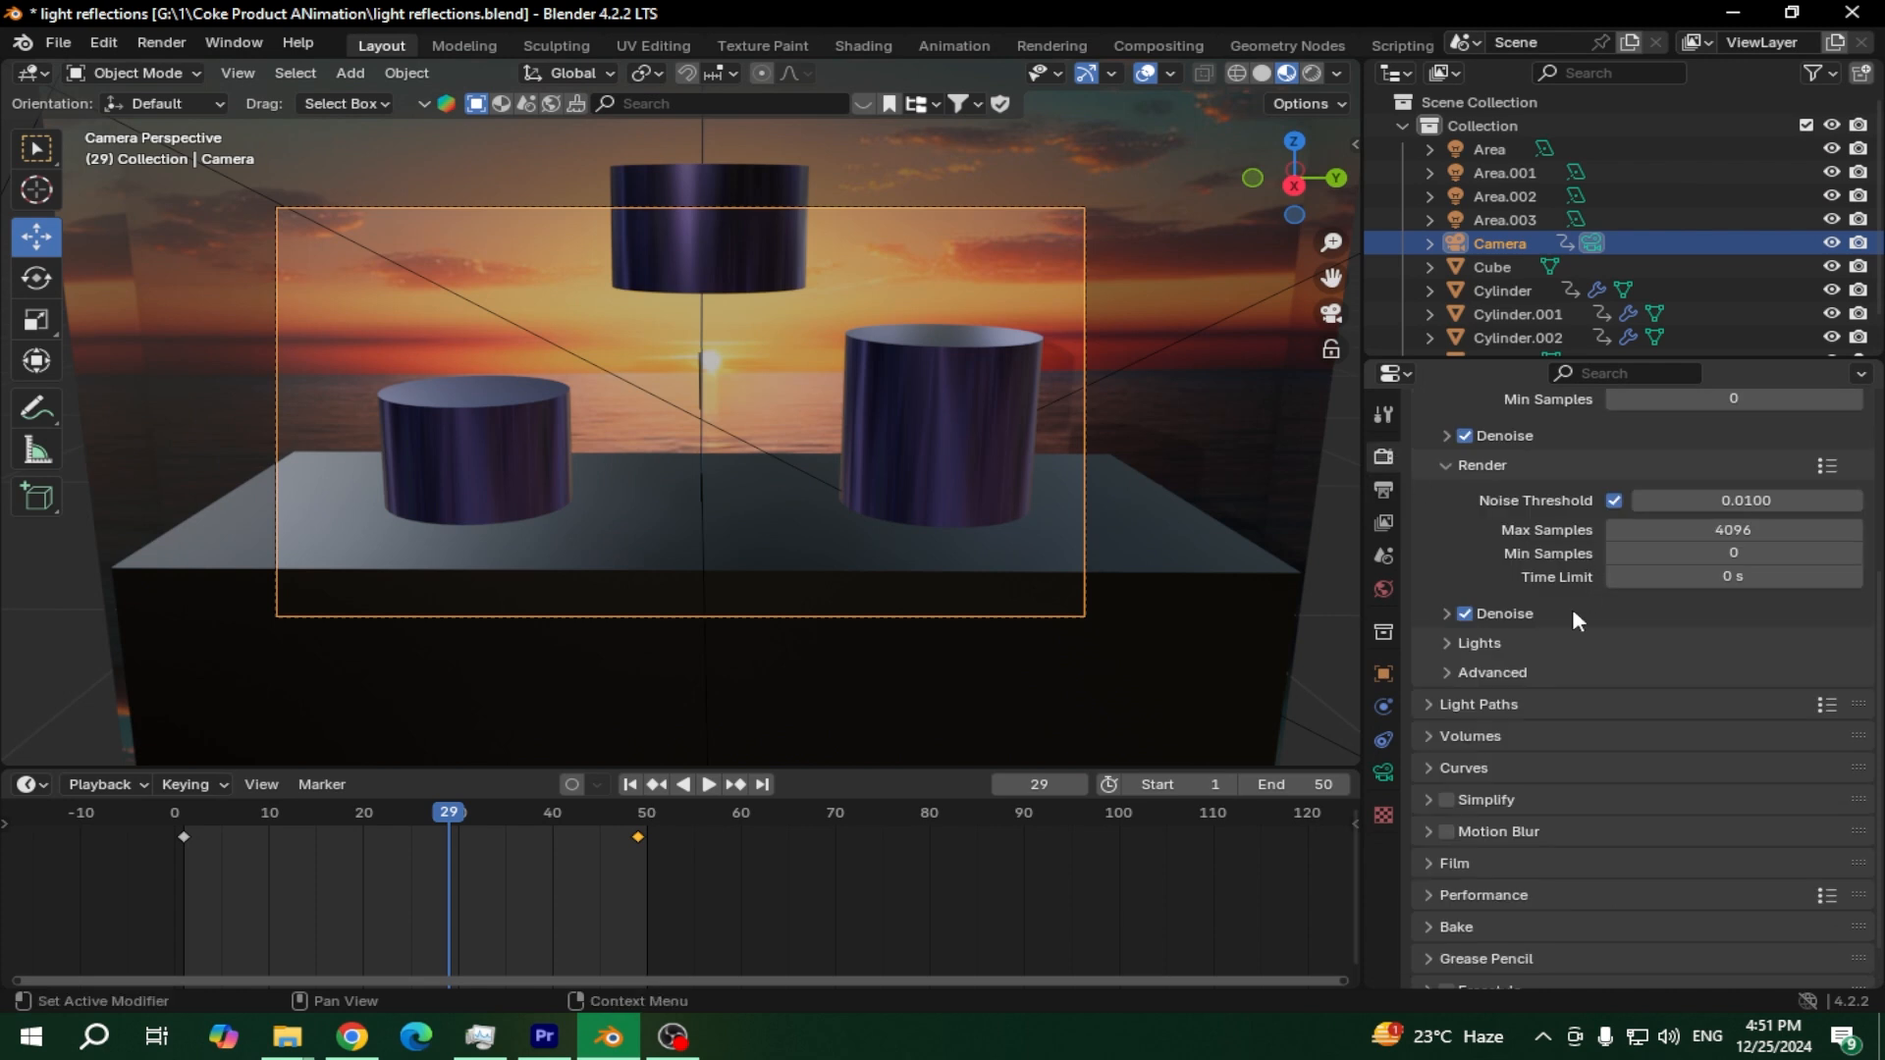
click(1736, 530)
text(1000)
key(Return)
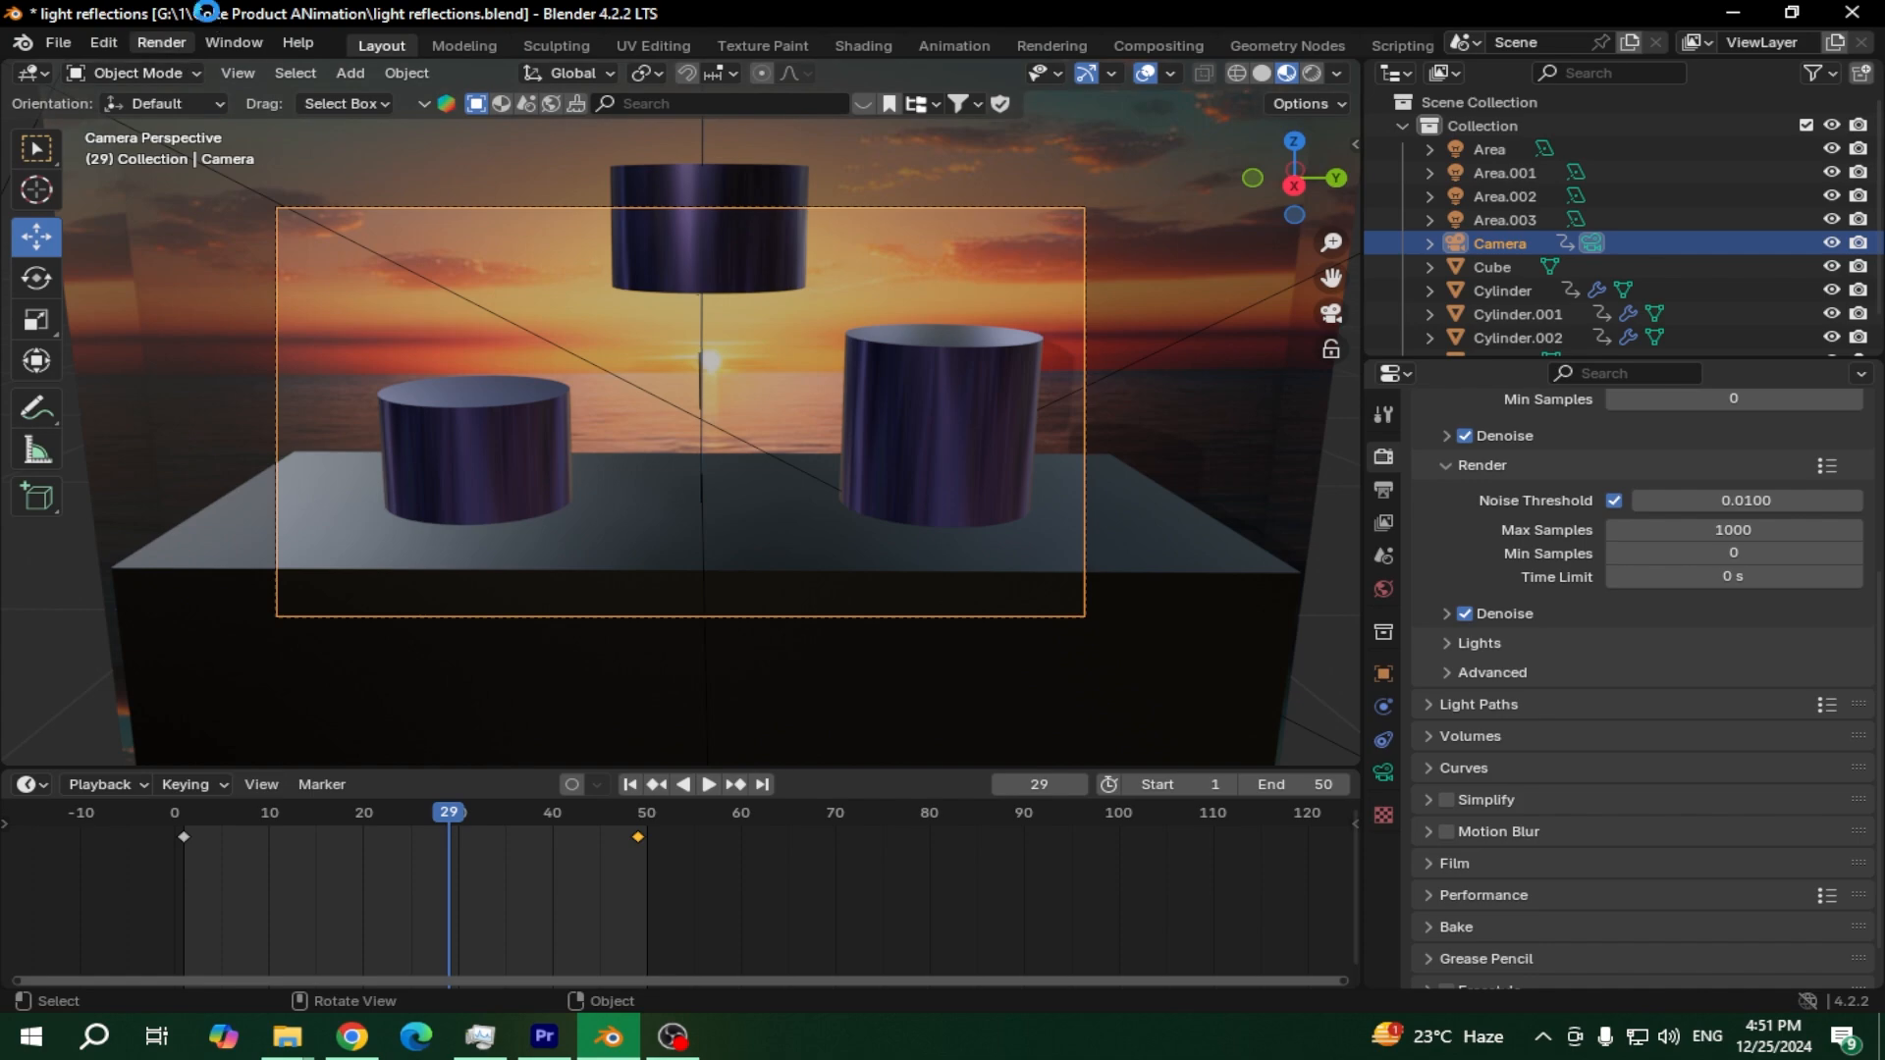
Save the file and render the whole animation
key(ctrl+s)
click(162, 43)
click(178, 93)
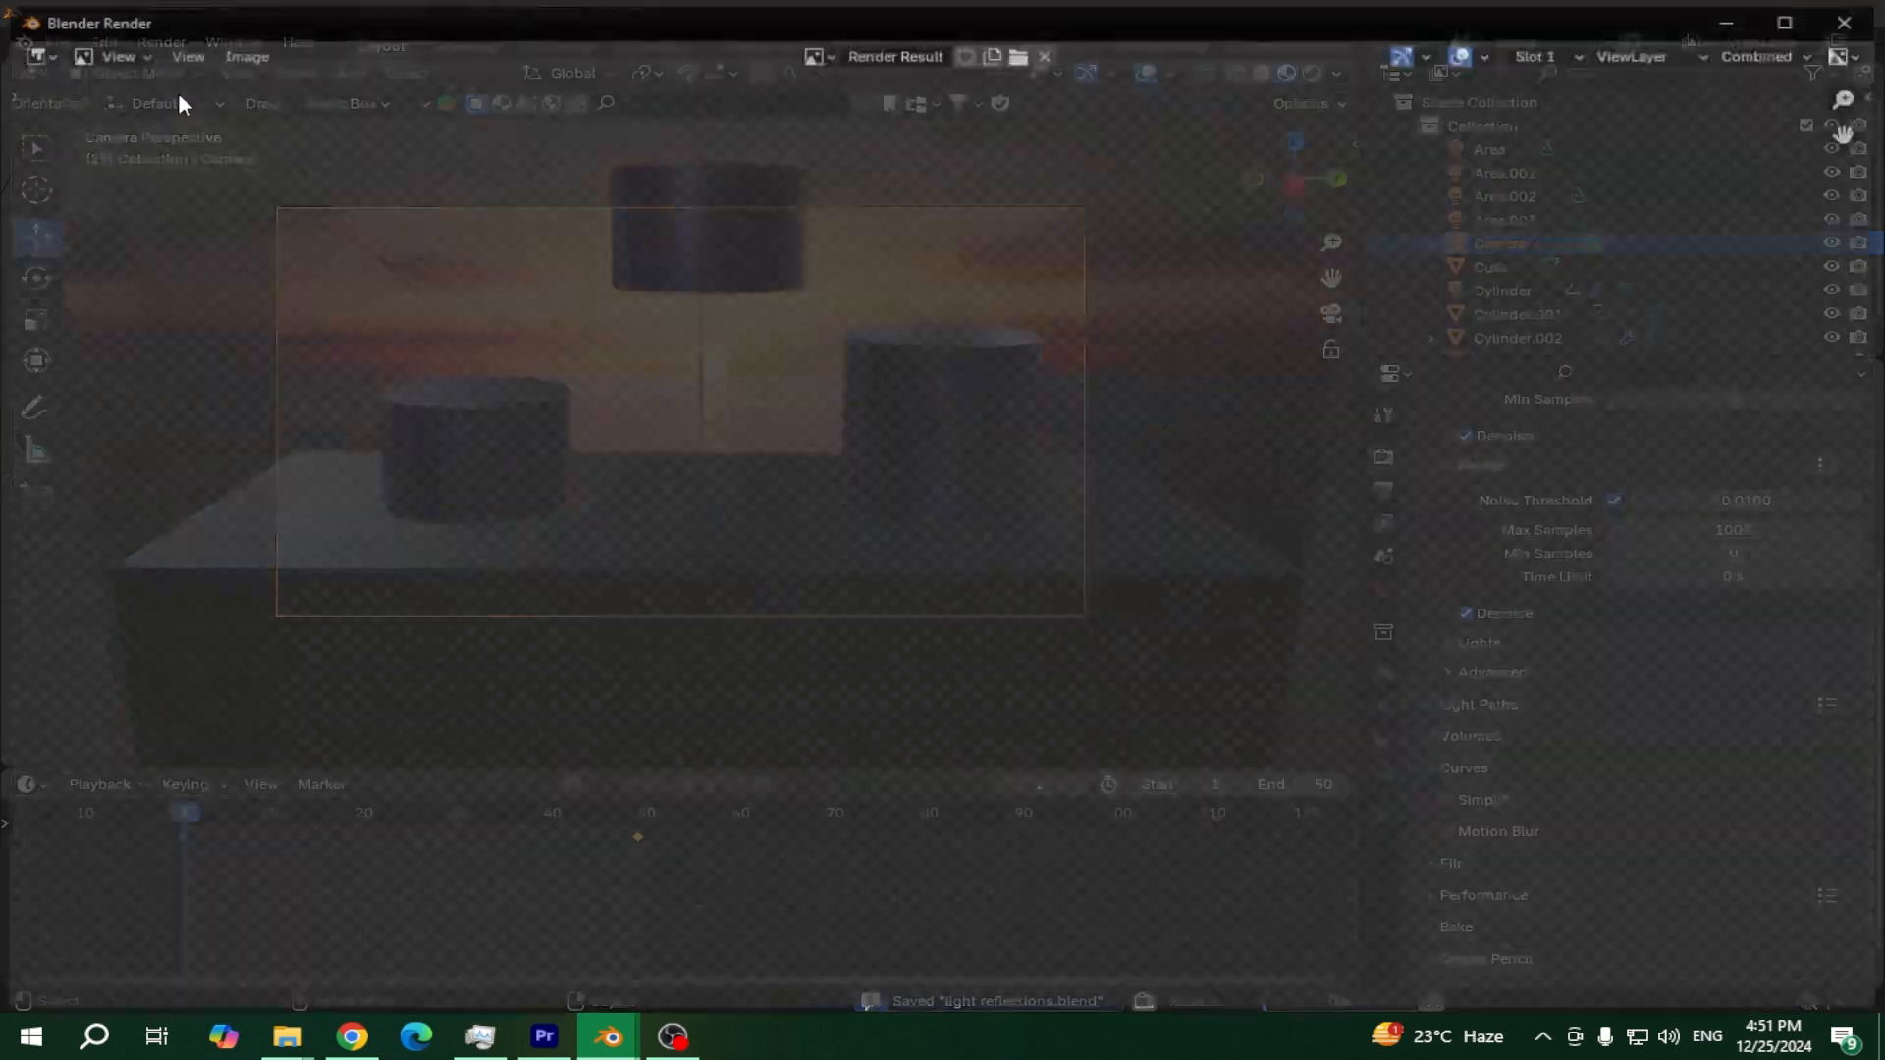
scroll(581, 517, down, 2)
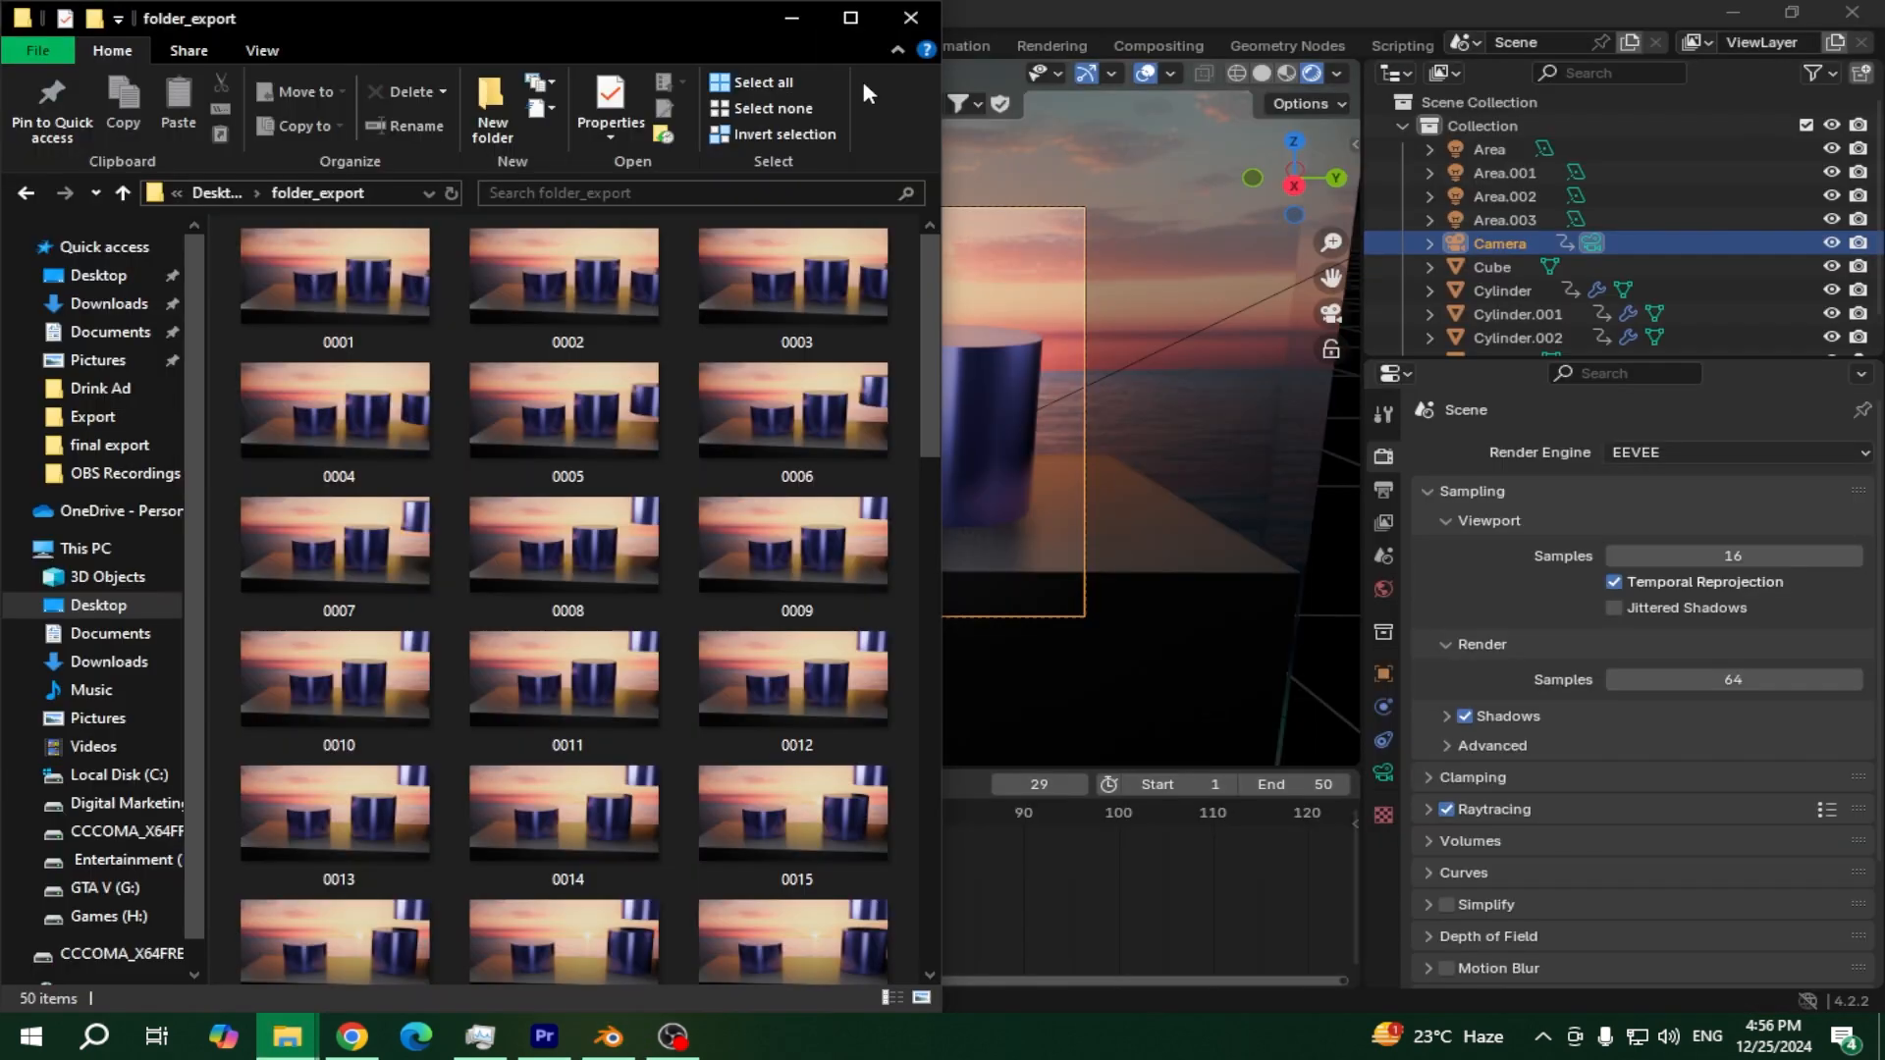
Enlarge the folder_export window in File Explorer and look through the rendered PNG frames
click(851, 29)
scroll(1188, 599, down, 5)
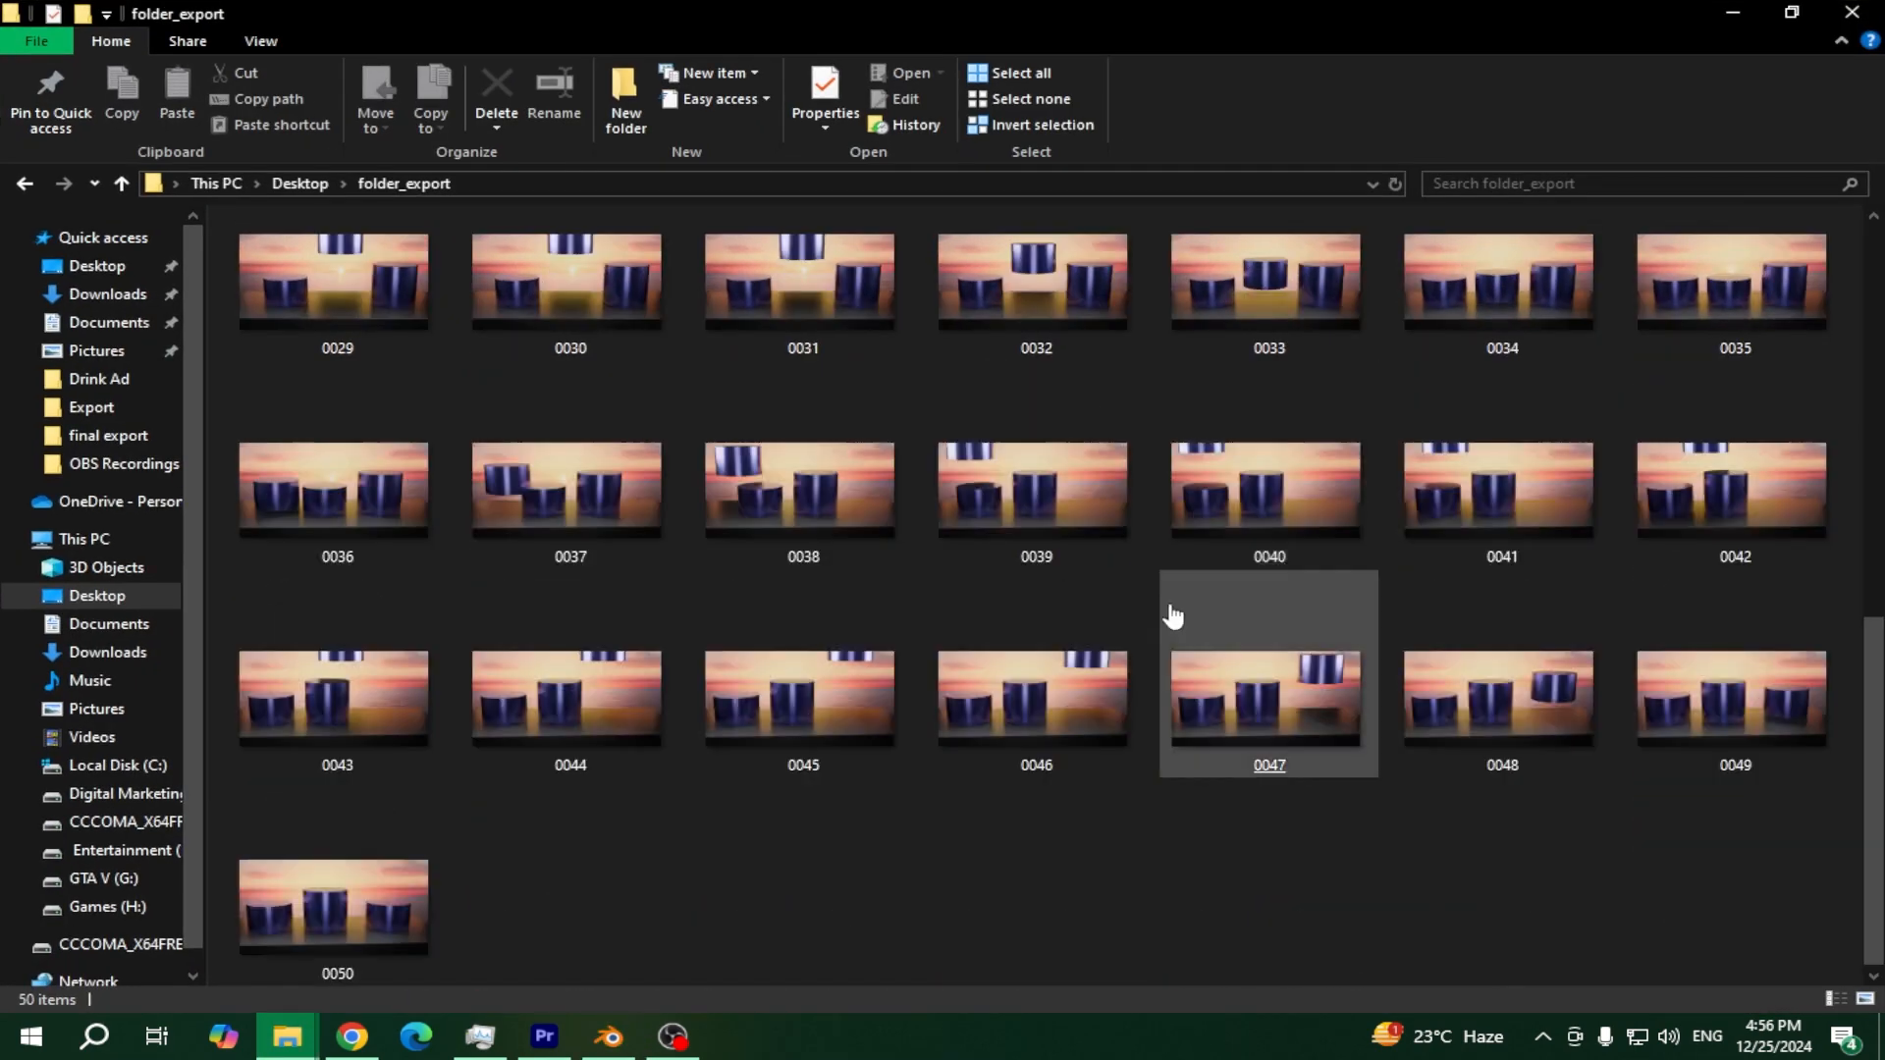
scroll(1104, 844, up, 5)
click(1104, 835)
scroll(462, 842, down, 4)
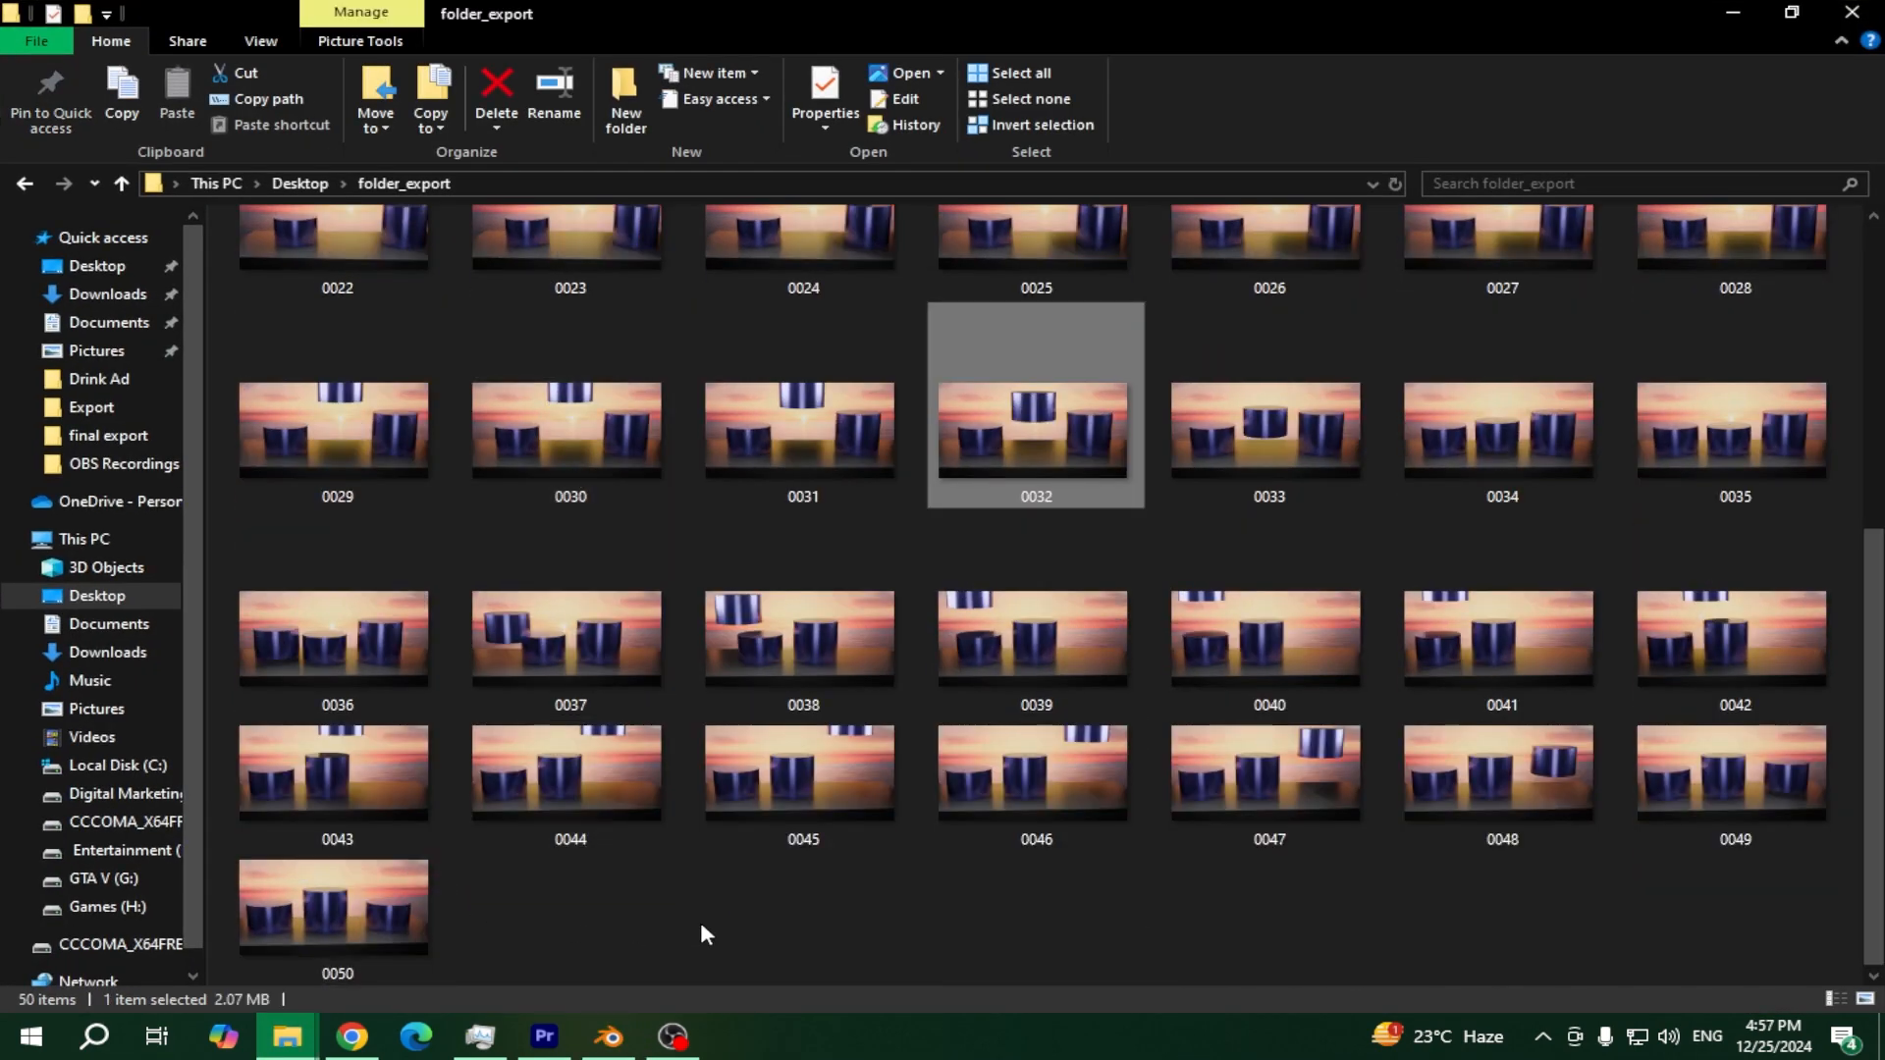
drag(701, 925, 393, 417)
scroll(422, 403, up, 4)
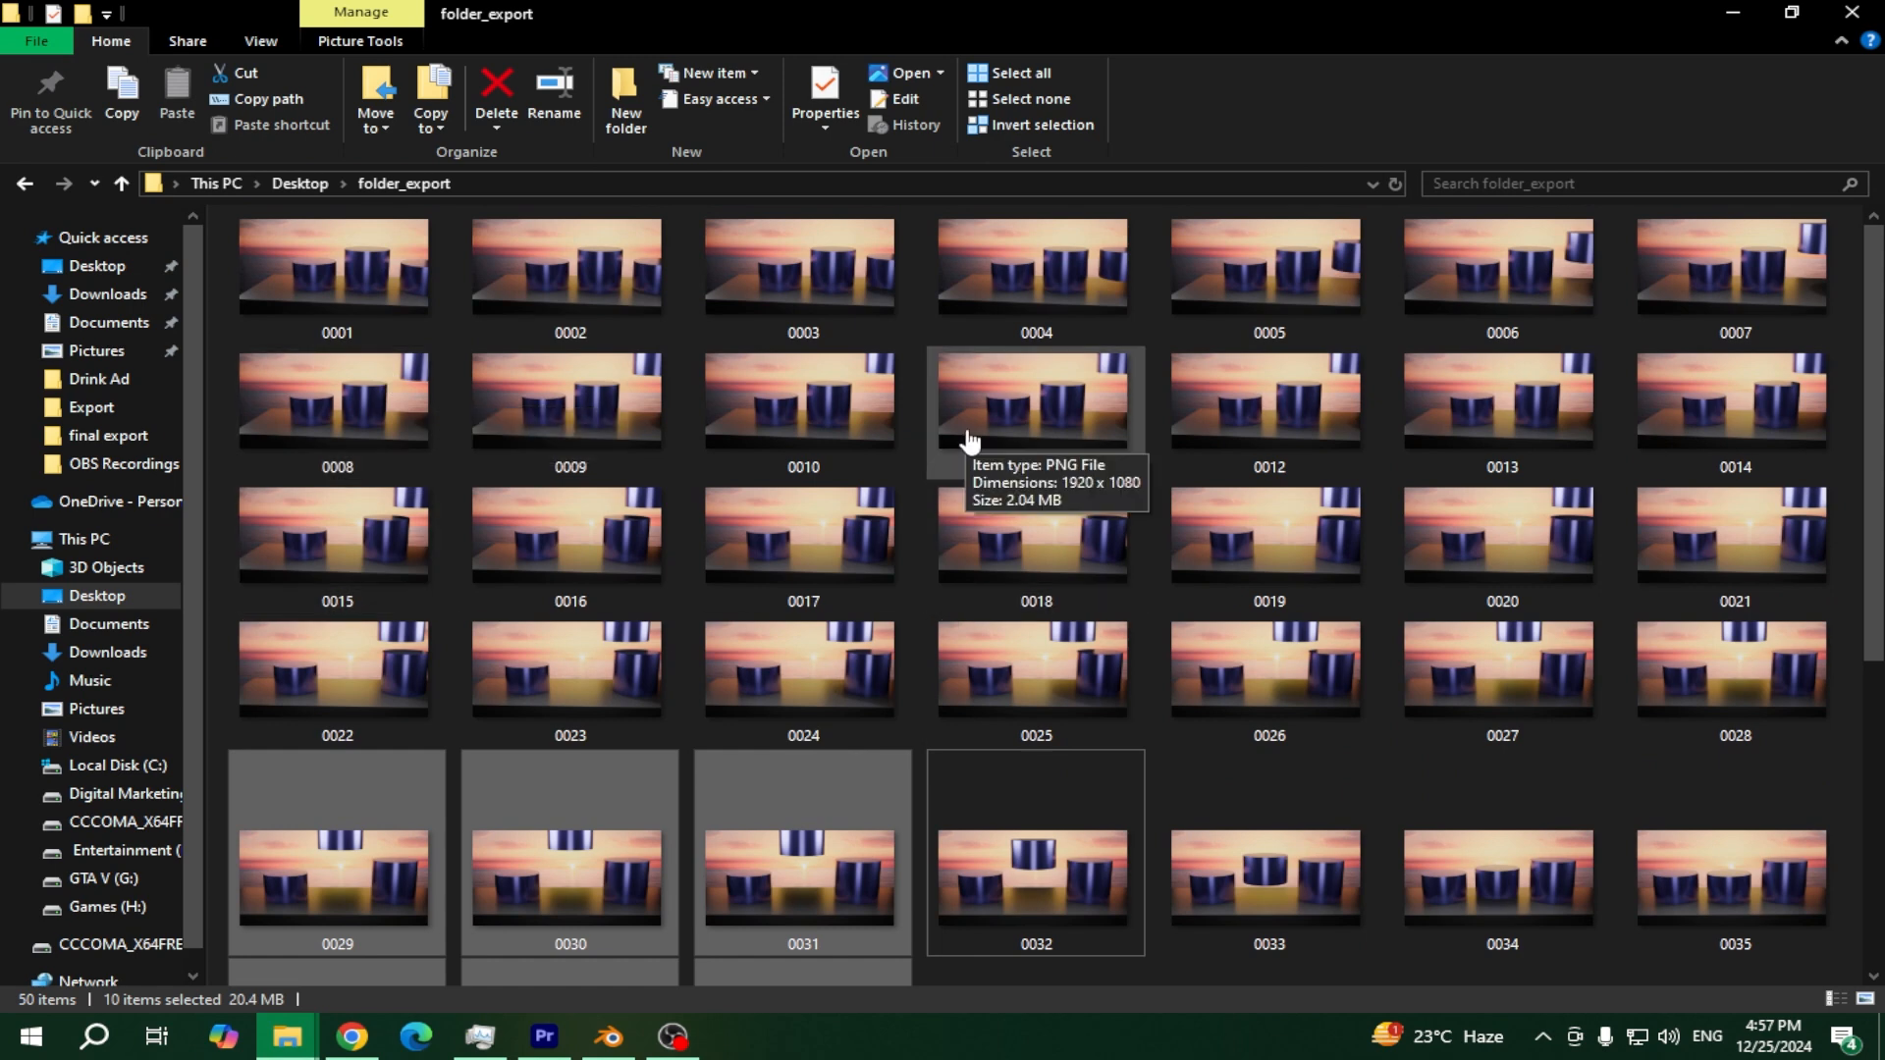
click(879, 365)
Launch Adobe After Effects 2023 and dismiss its startup window
key(super)
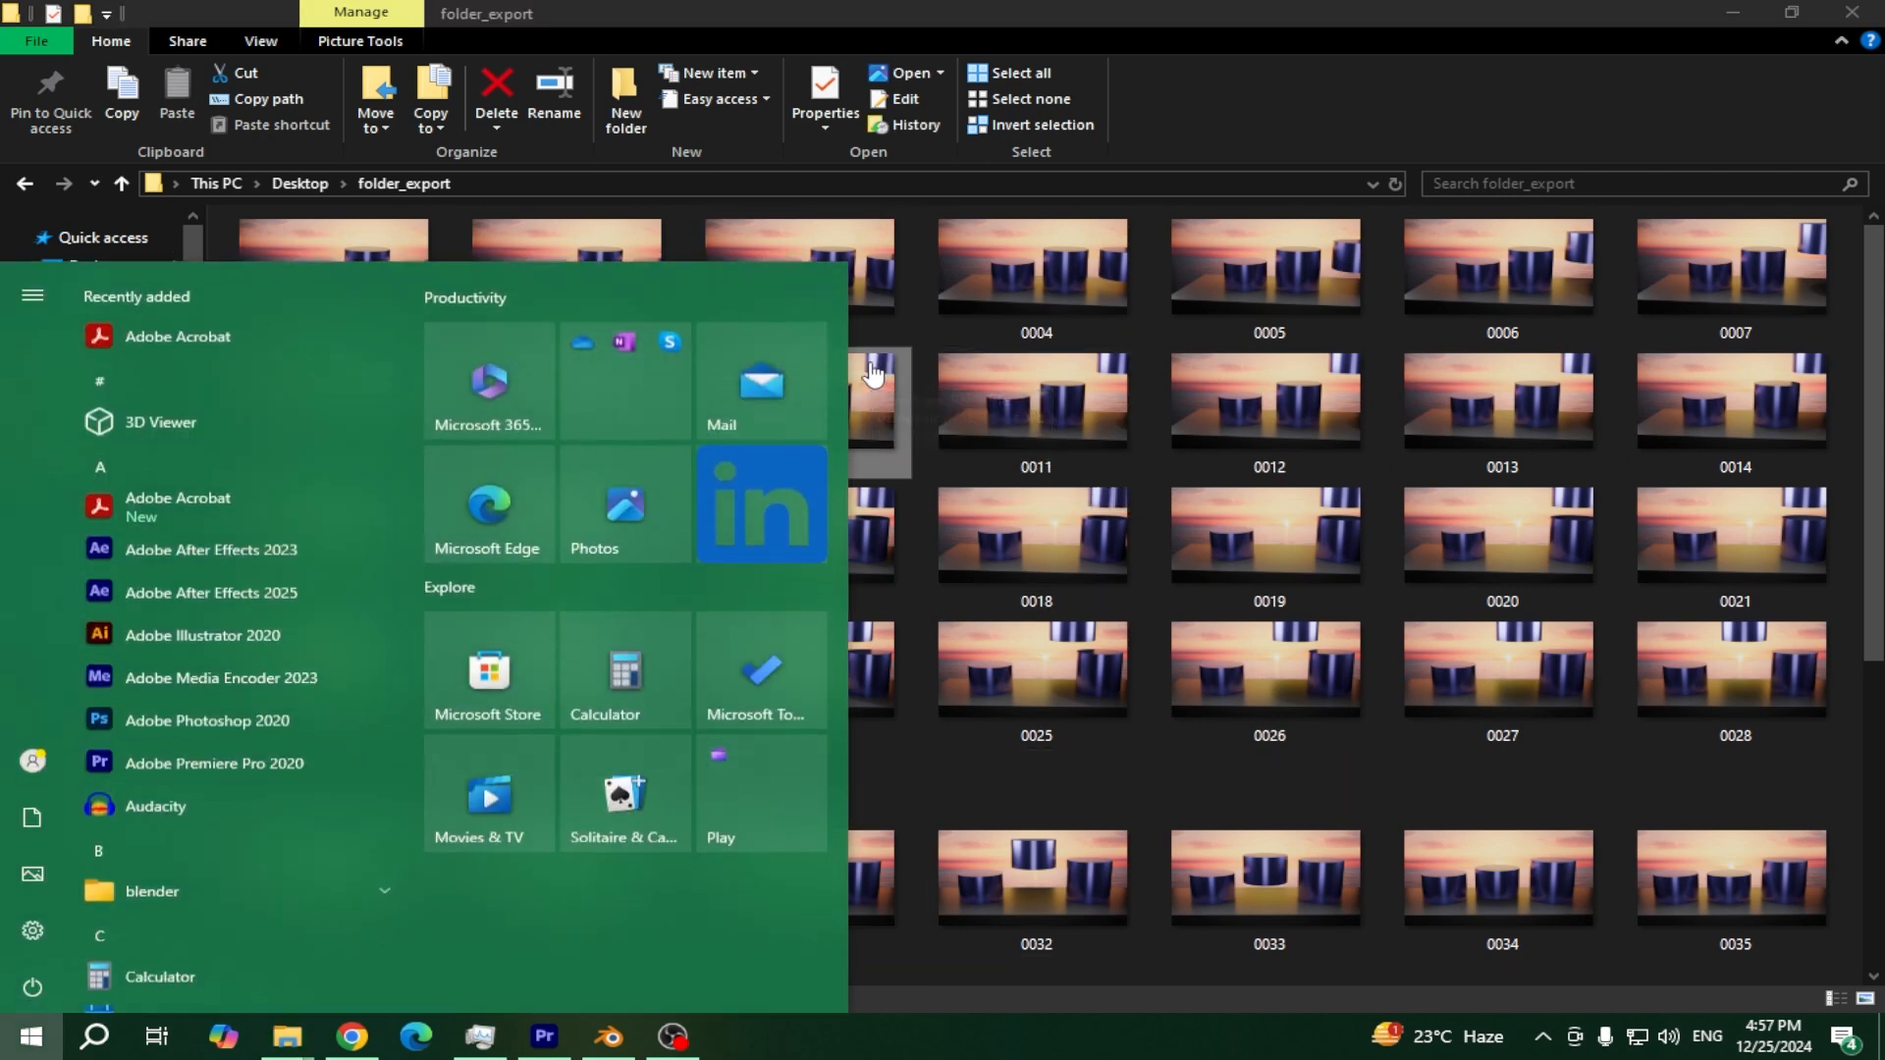
text(adob)
click(279, 406)
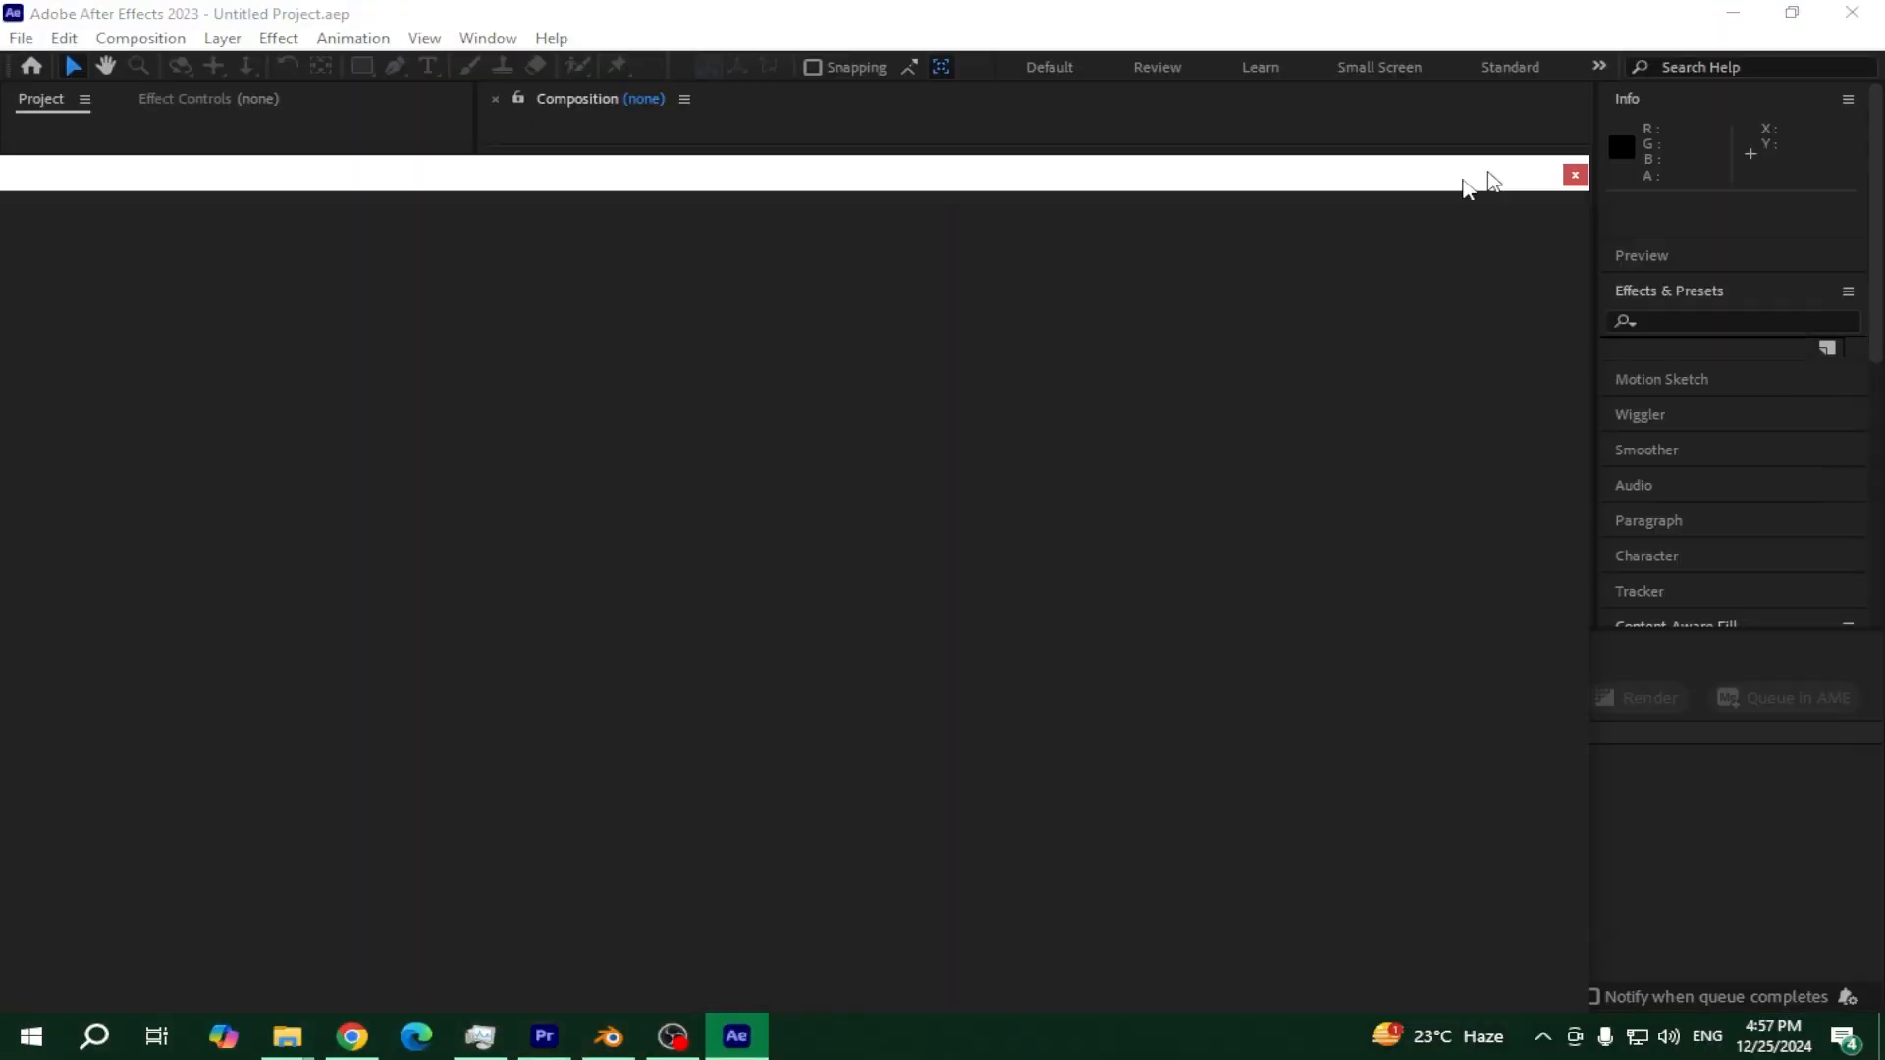
click(1375, 245)
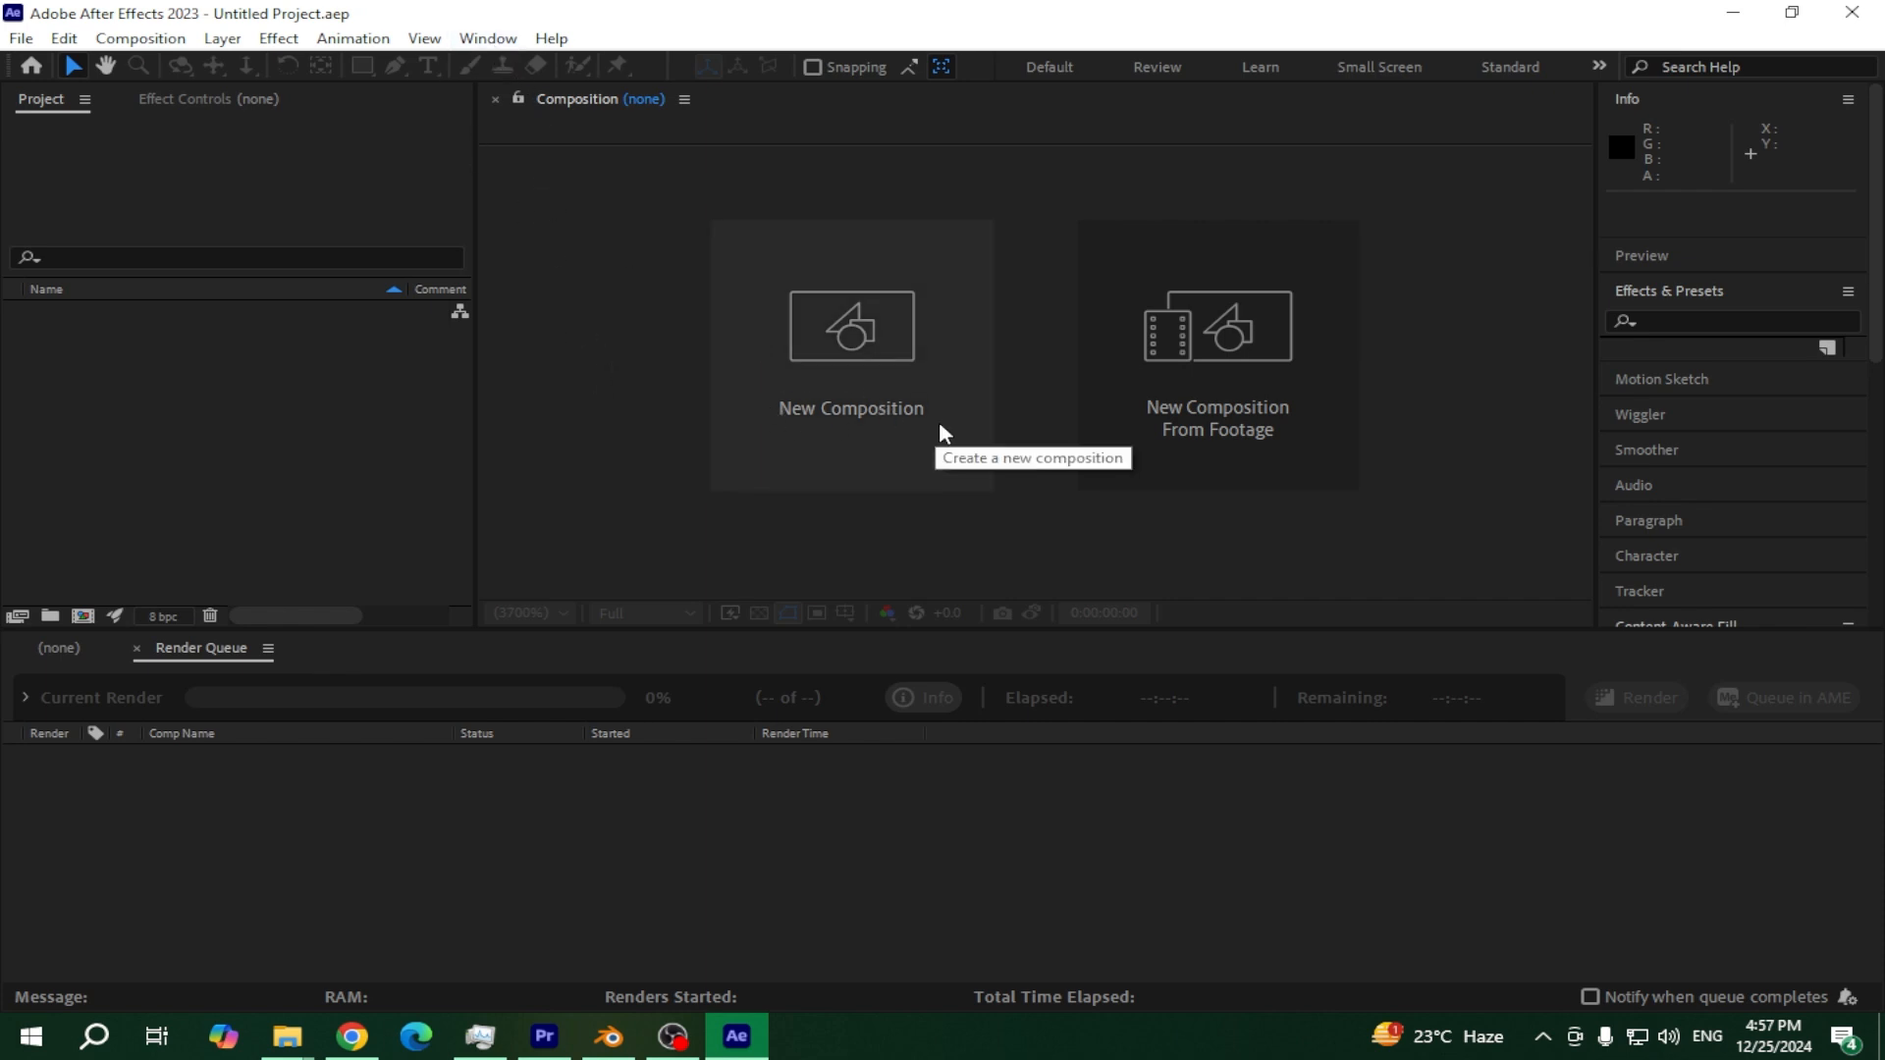
Create a composition 1920 px wide and 1080 px high, keeping 30 frames per second and a duration of 0:00:10:00
click(905, 401)
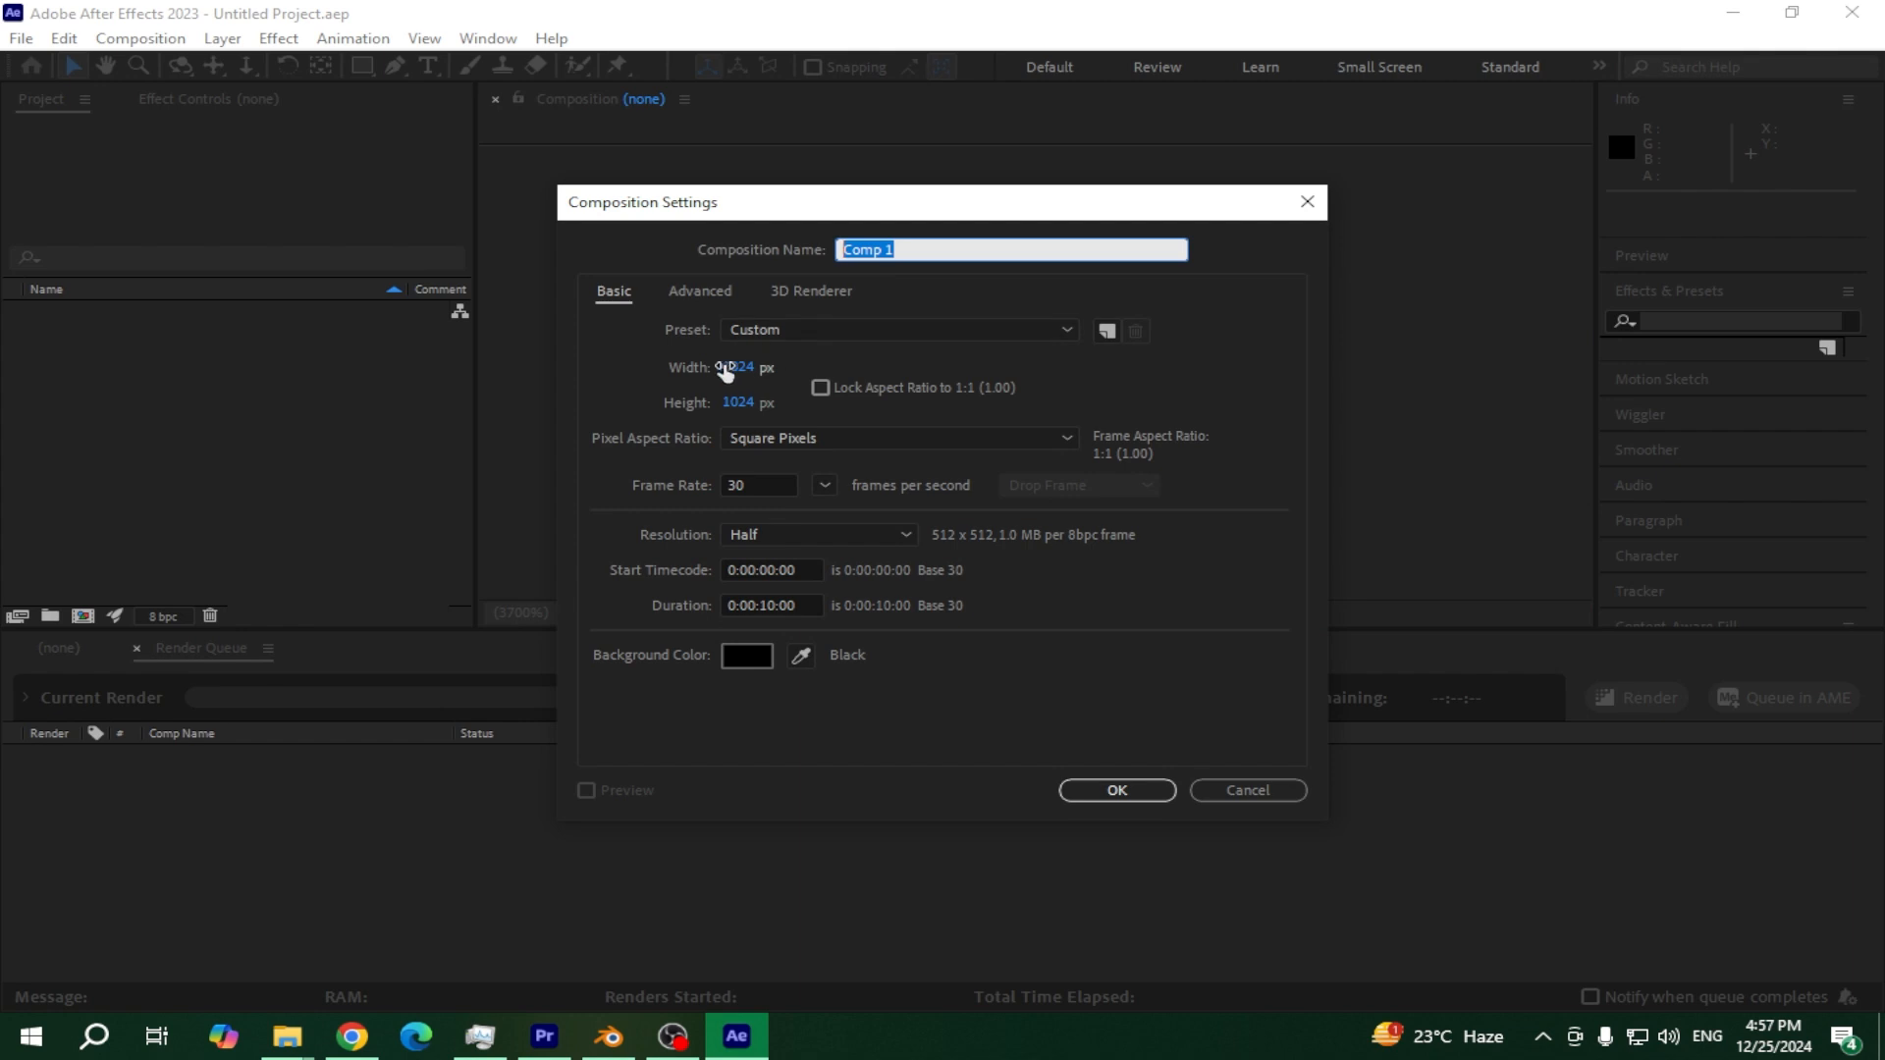
click(739, 368)
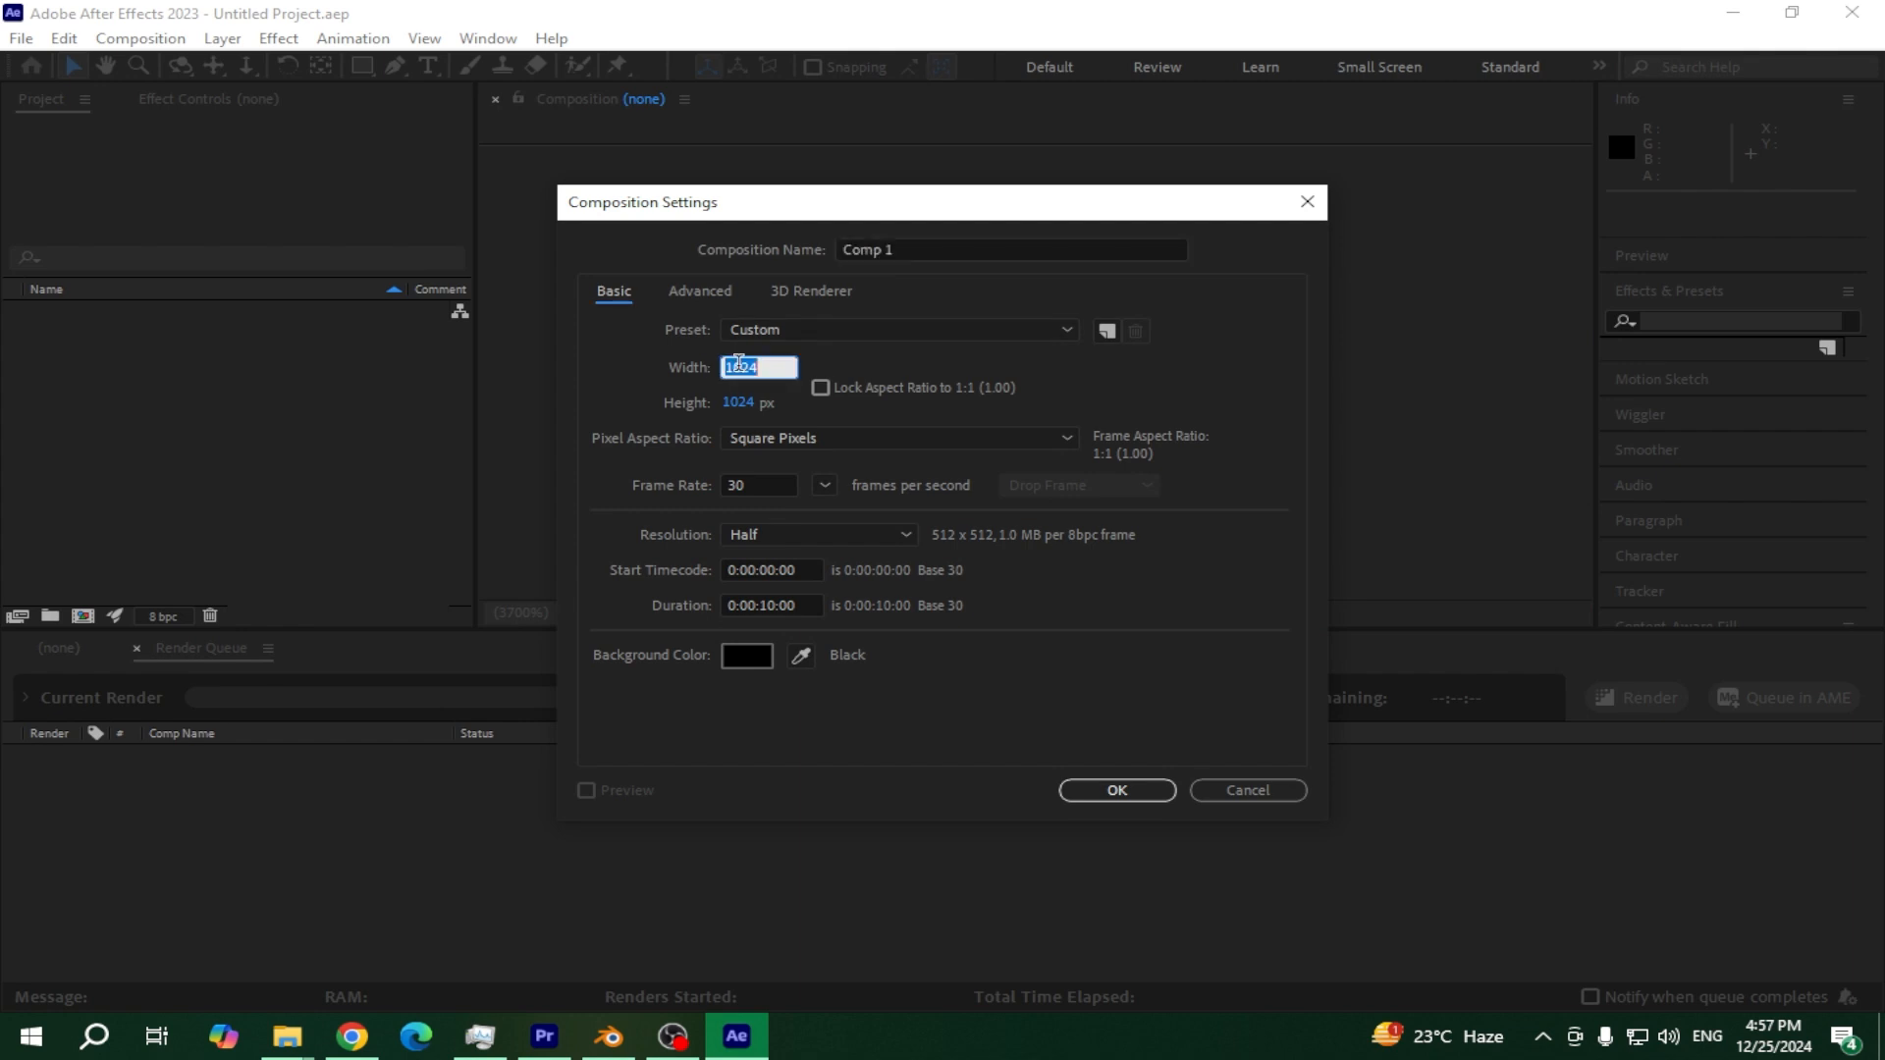
text(1920)
key(Tab)
text(108)
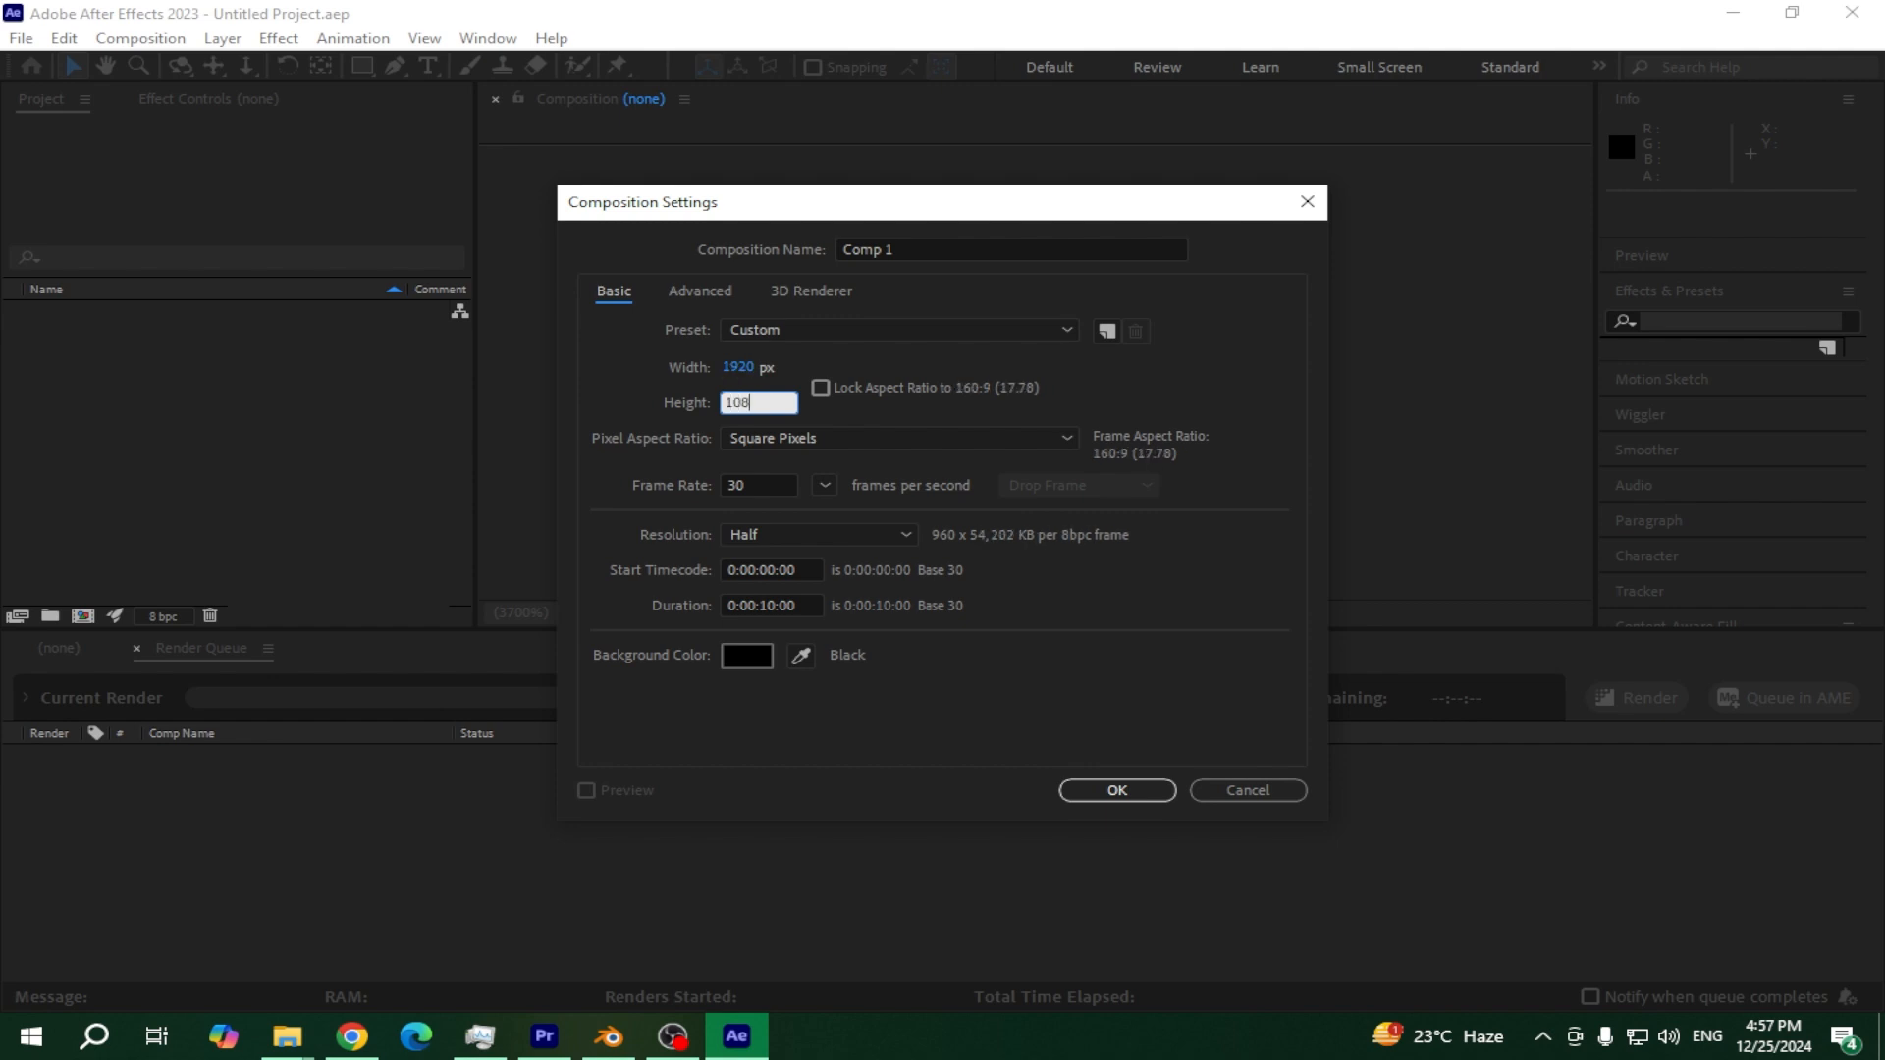
text(0)
click(766, 487)
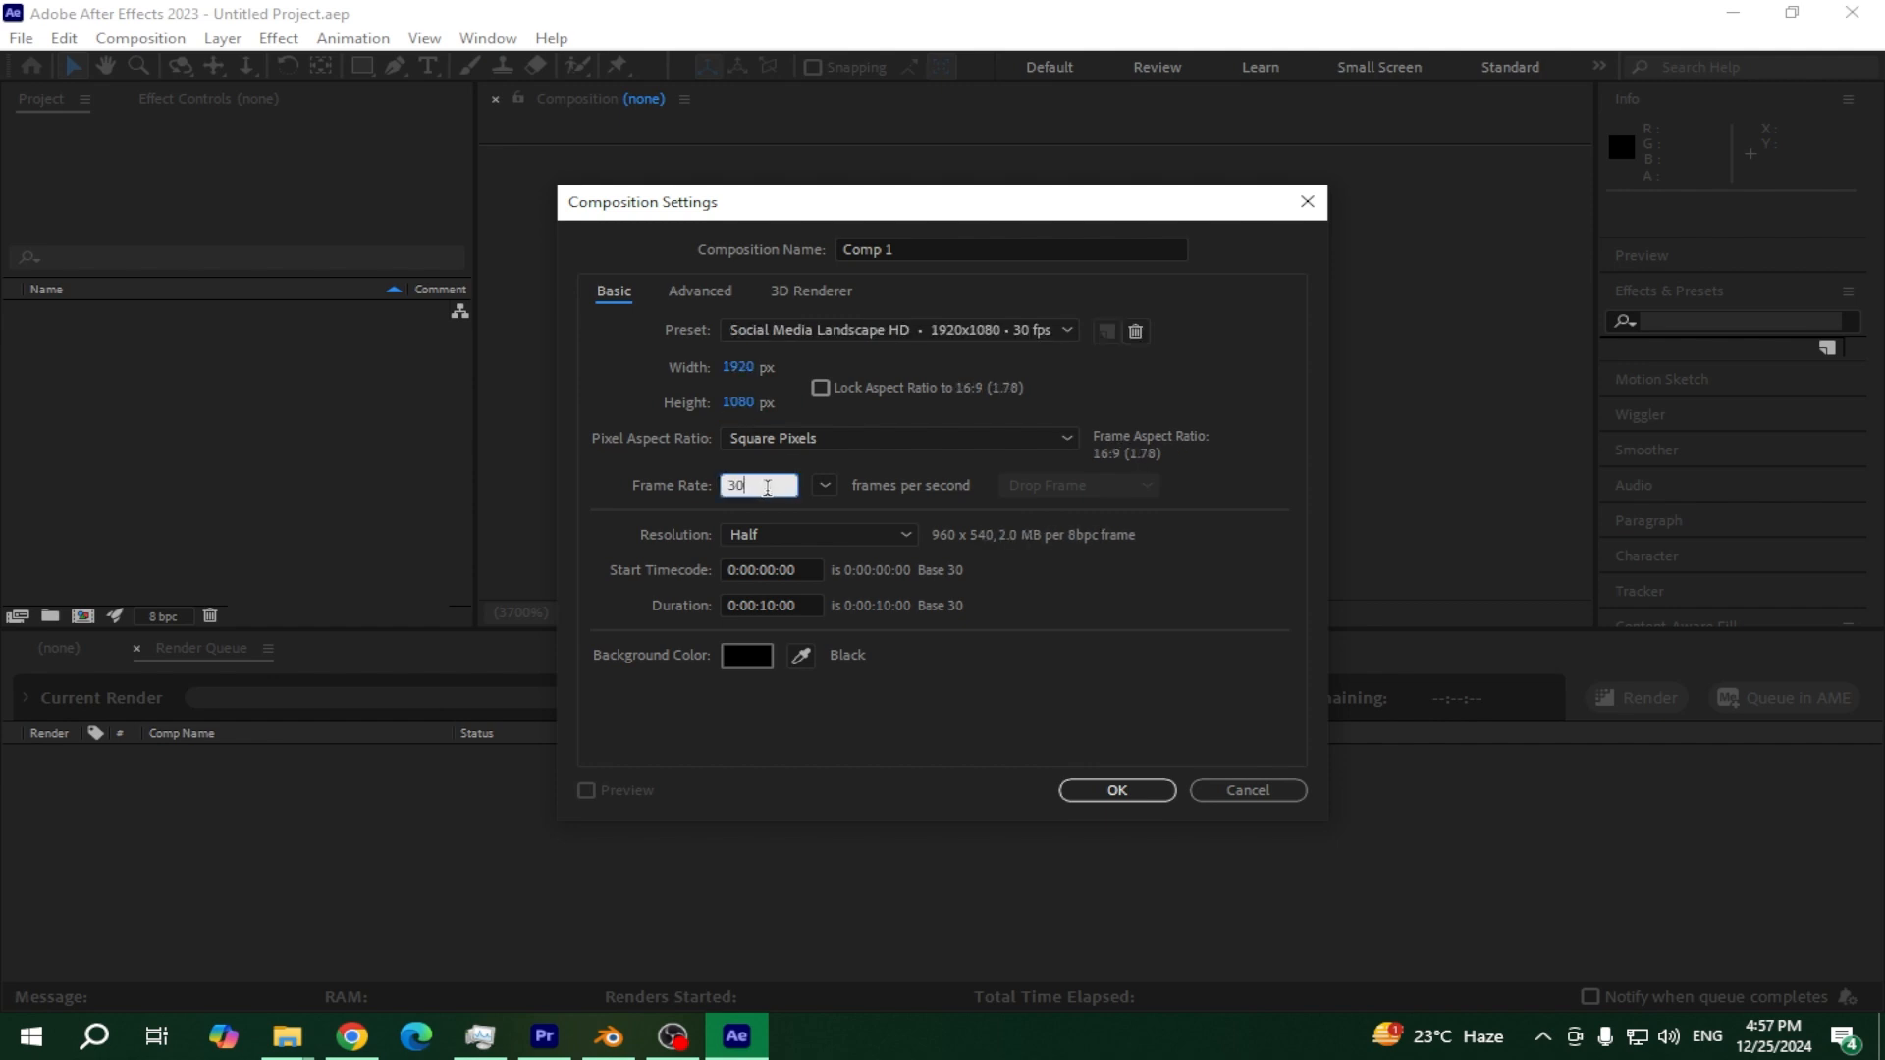
drag(766, 488, 724, 495)
click(775, 603)
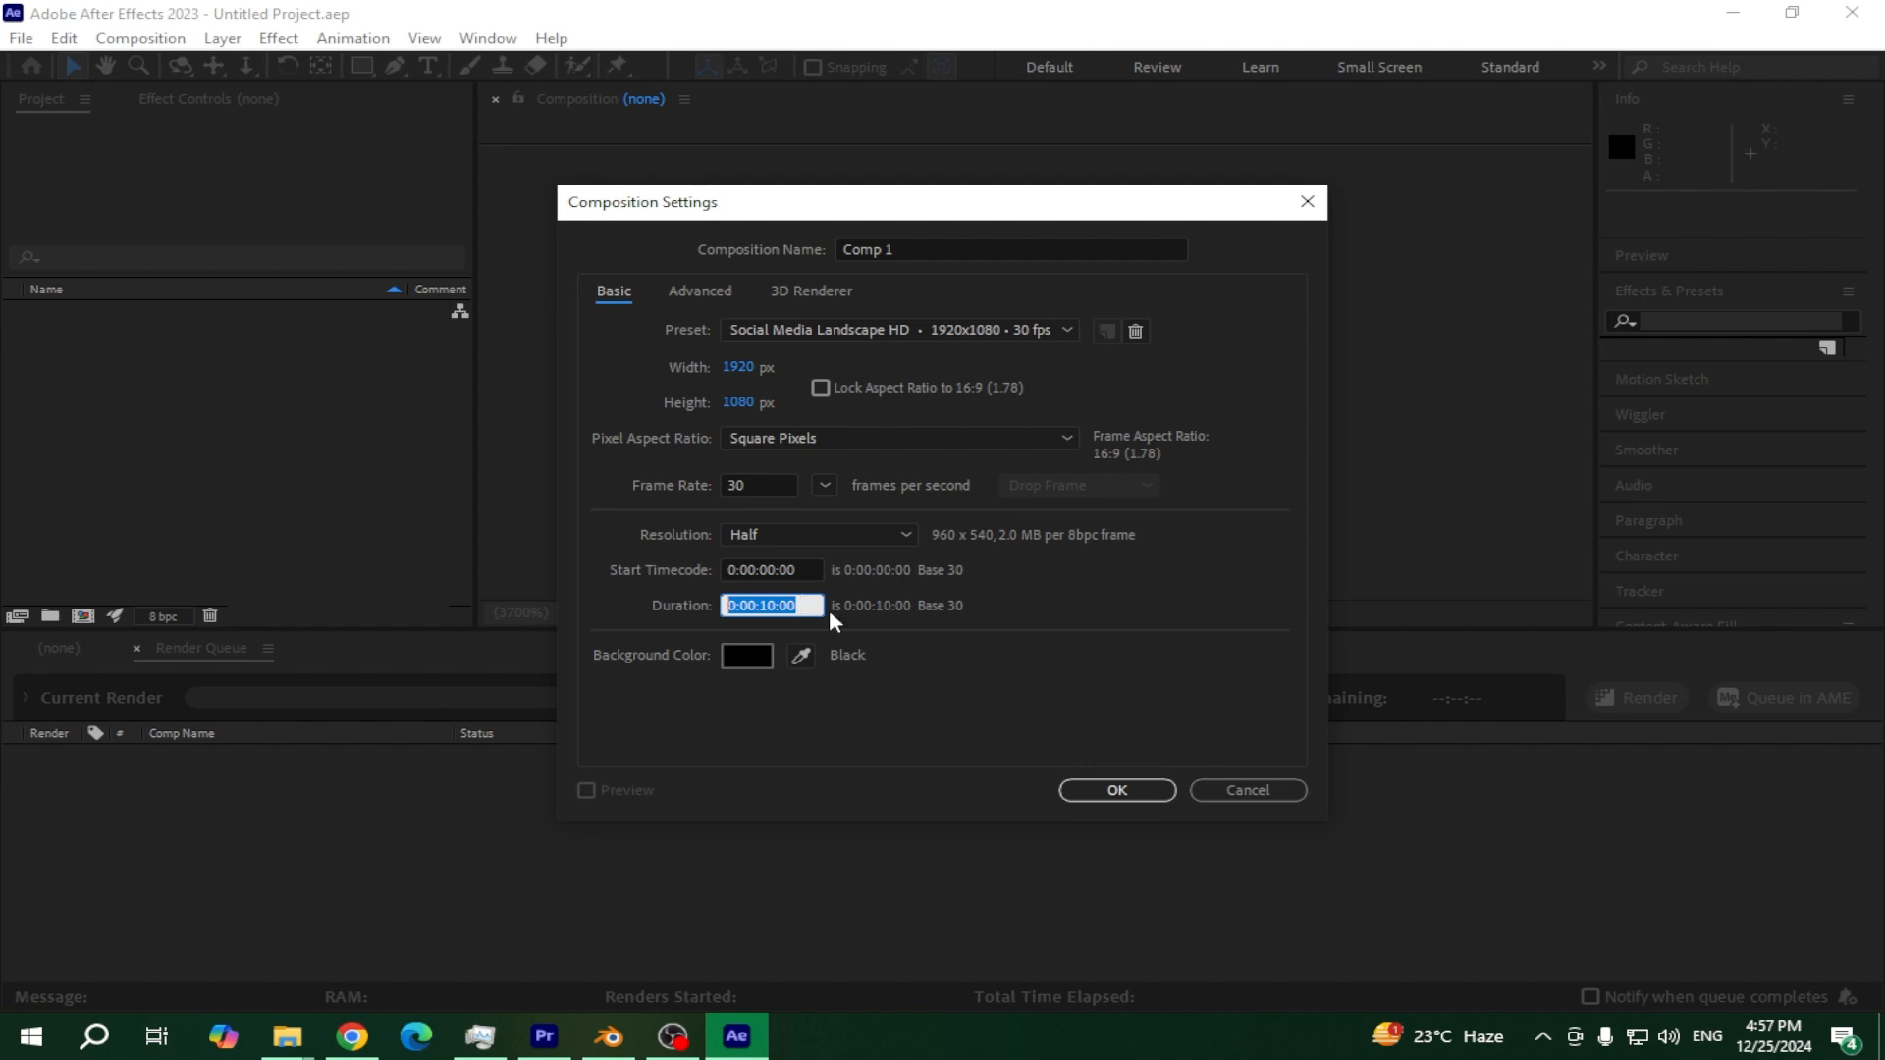
click(1084, 789)
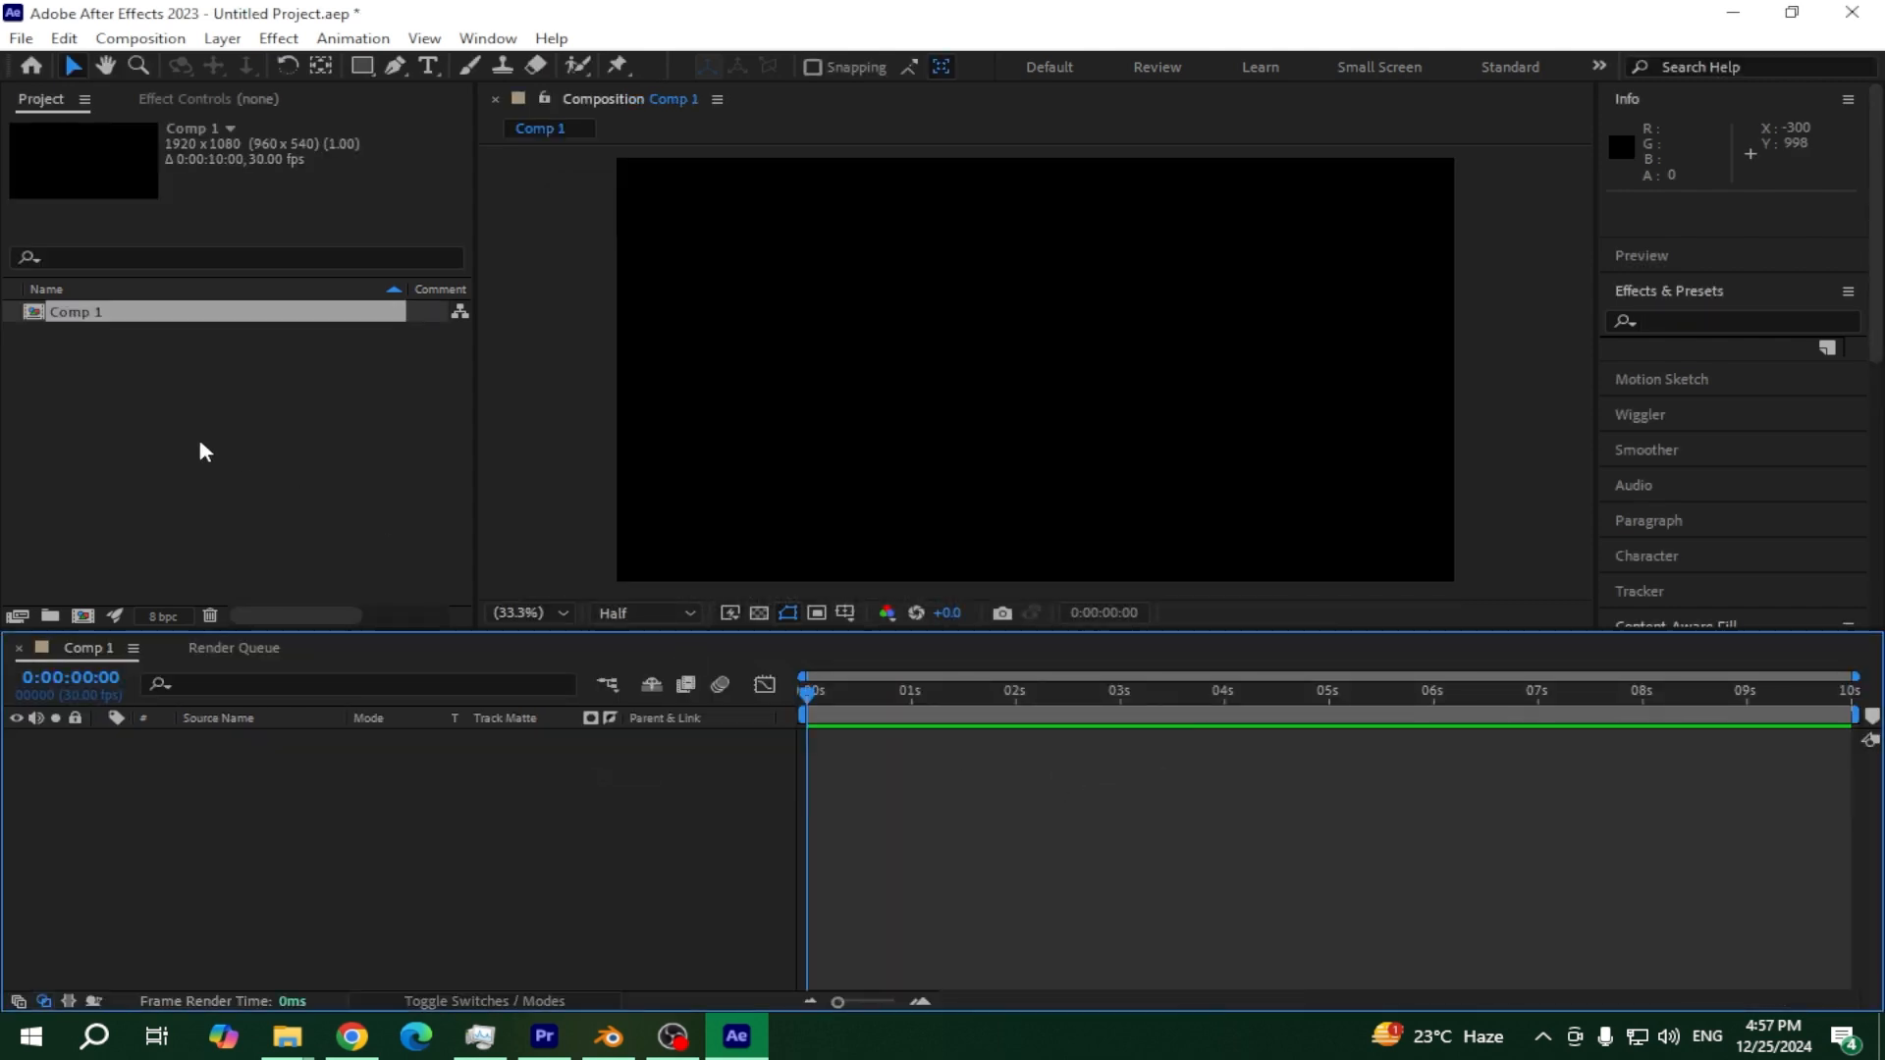
click(202, 452)
double_click(201, 452)
click(1276, 846)
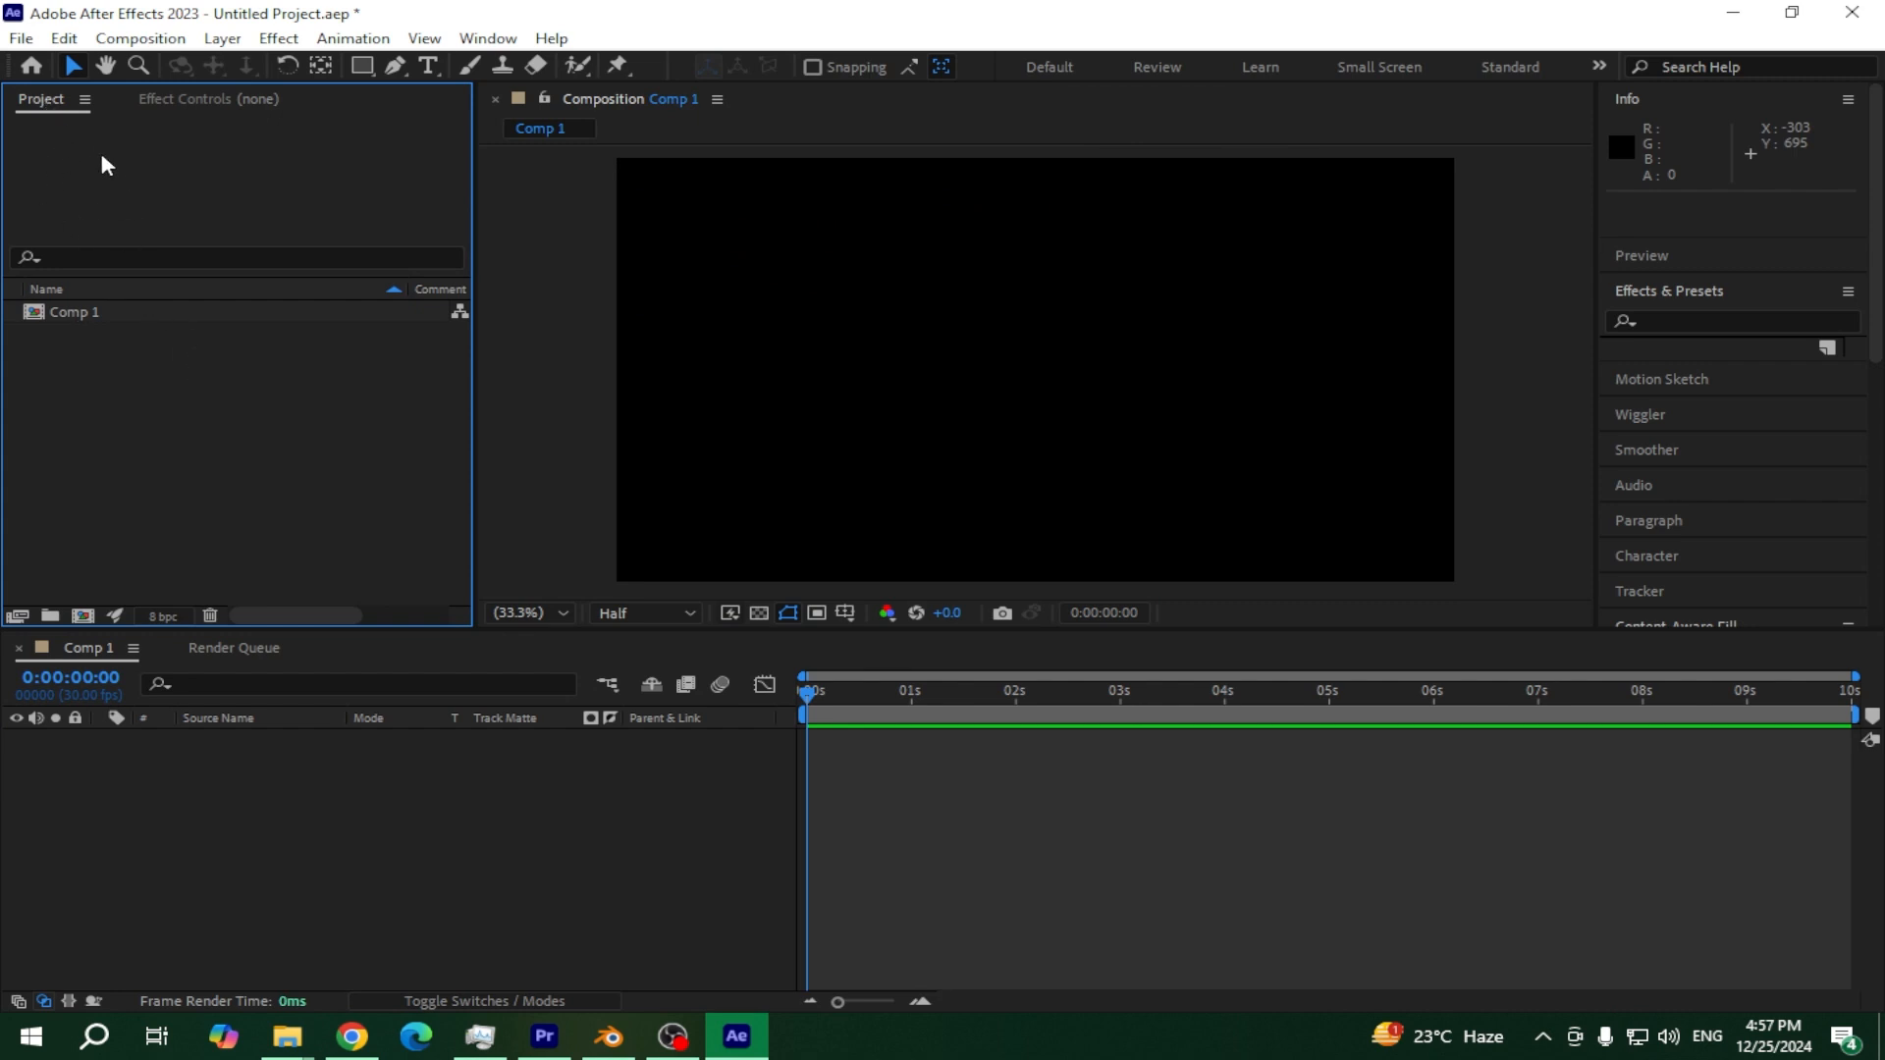
click(488, 39)
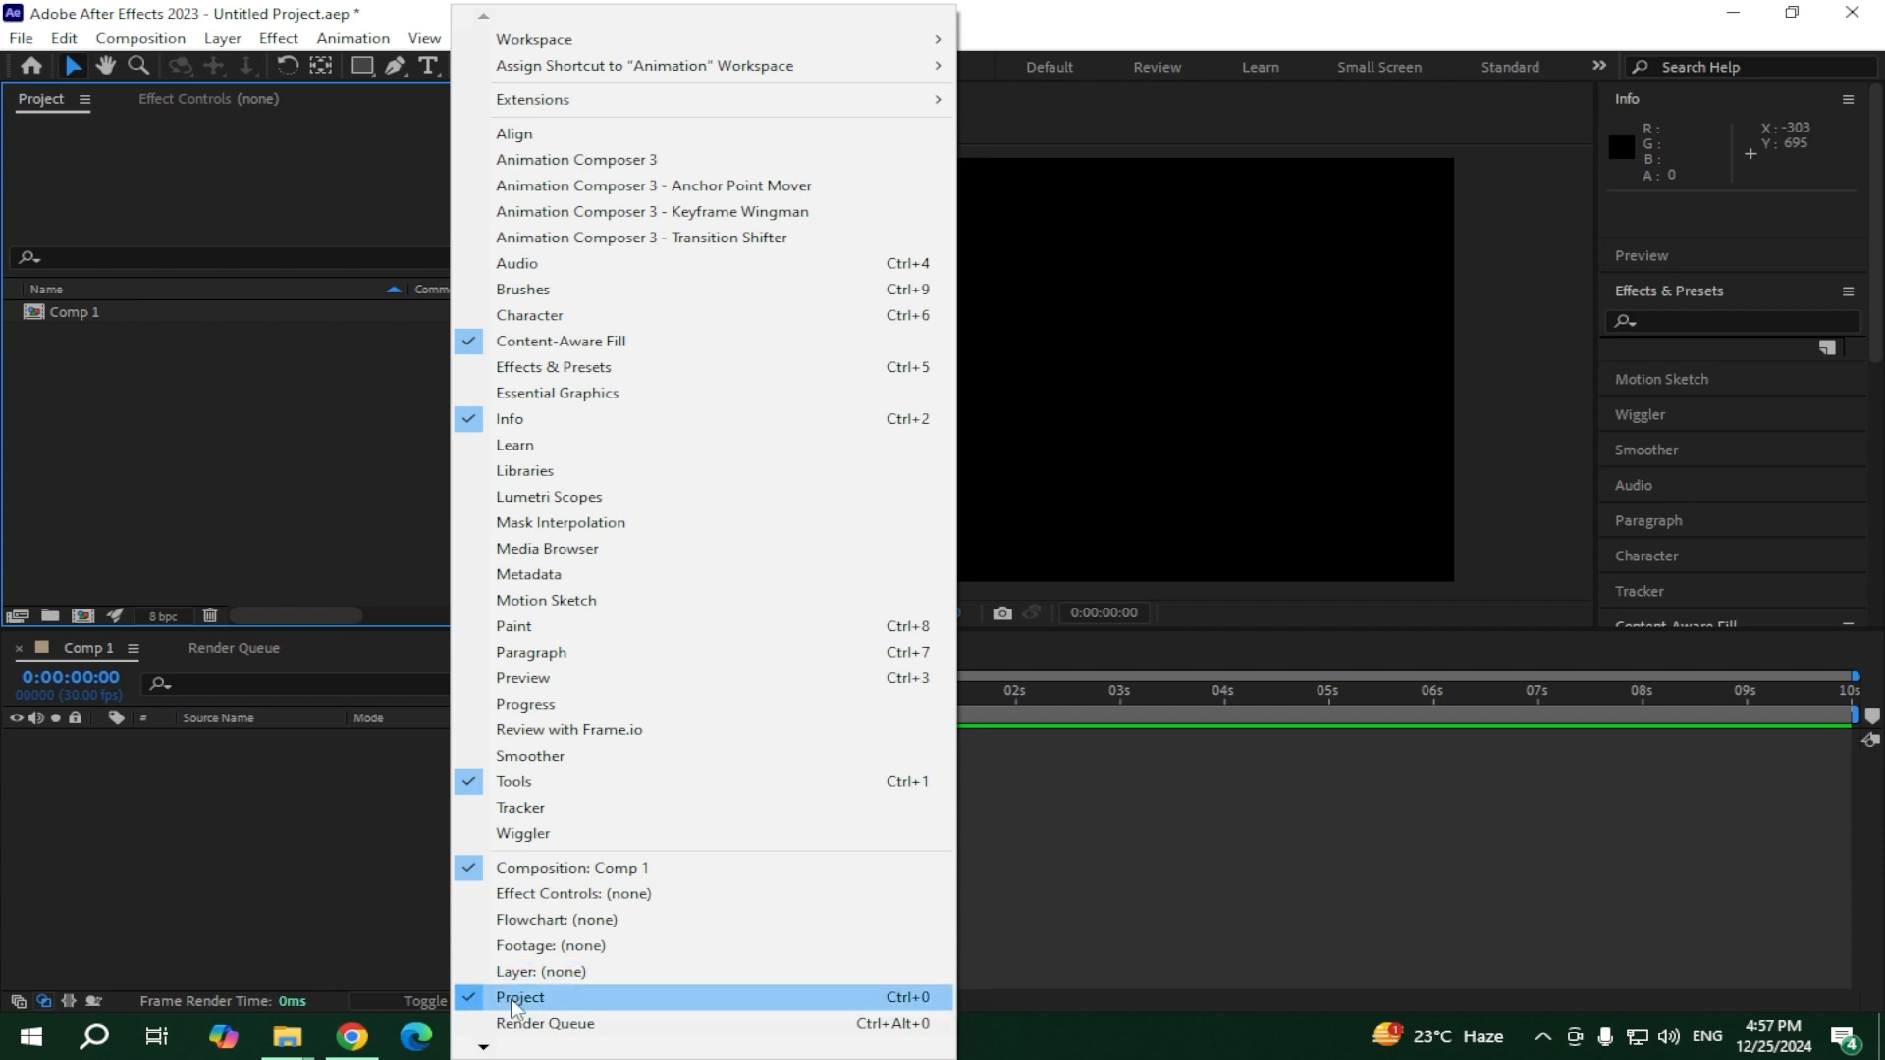
click(229, 479)
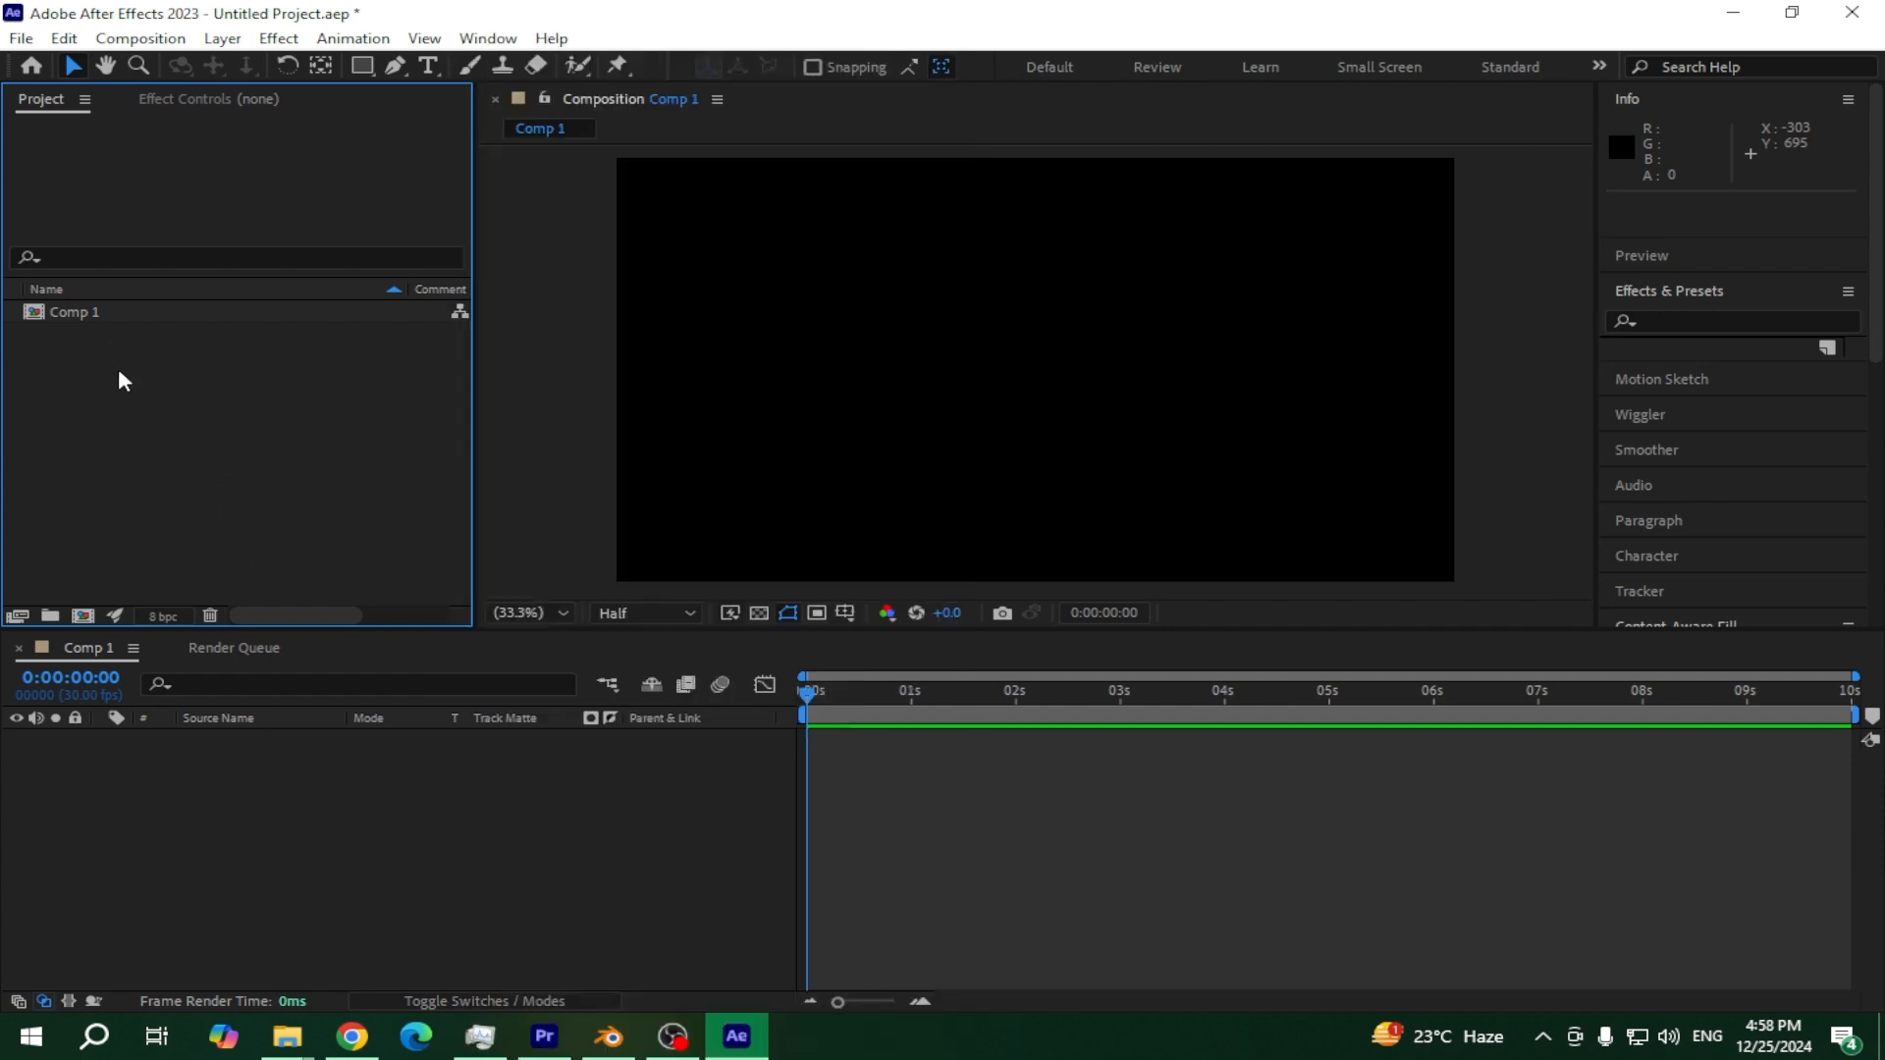
Start a footage import and browse to the folder_export folder using the folder path copied from File Explorer
double_click(129, 412)
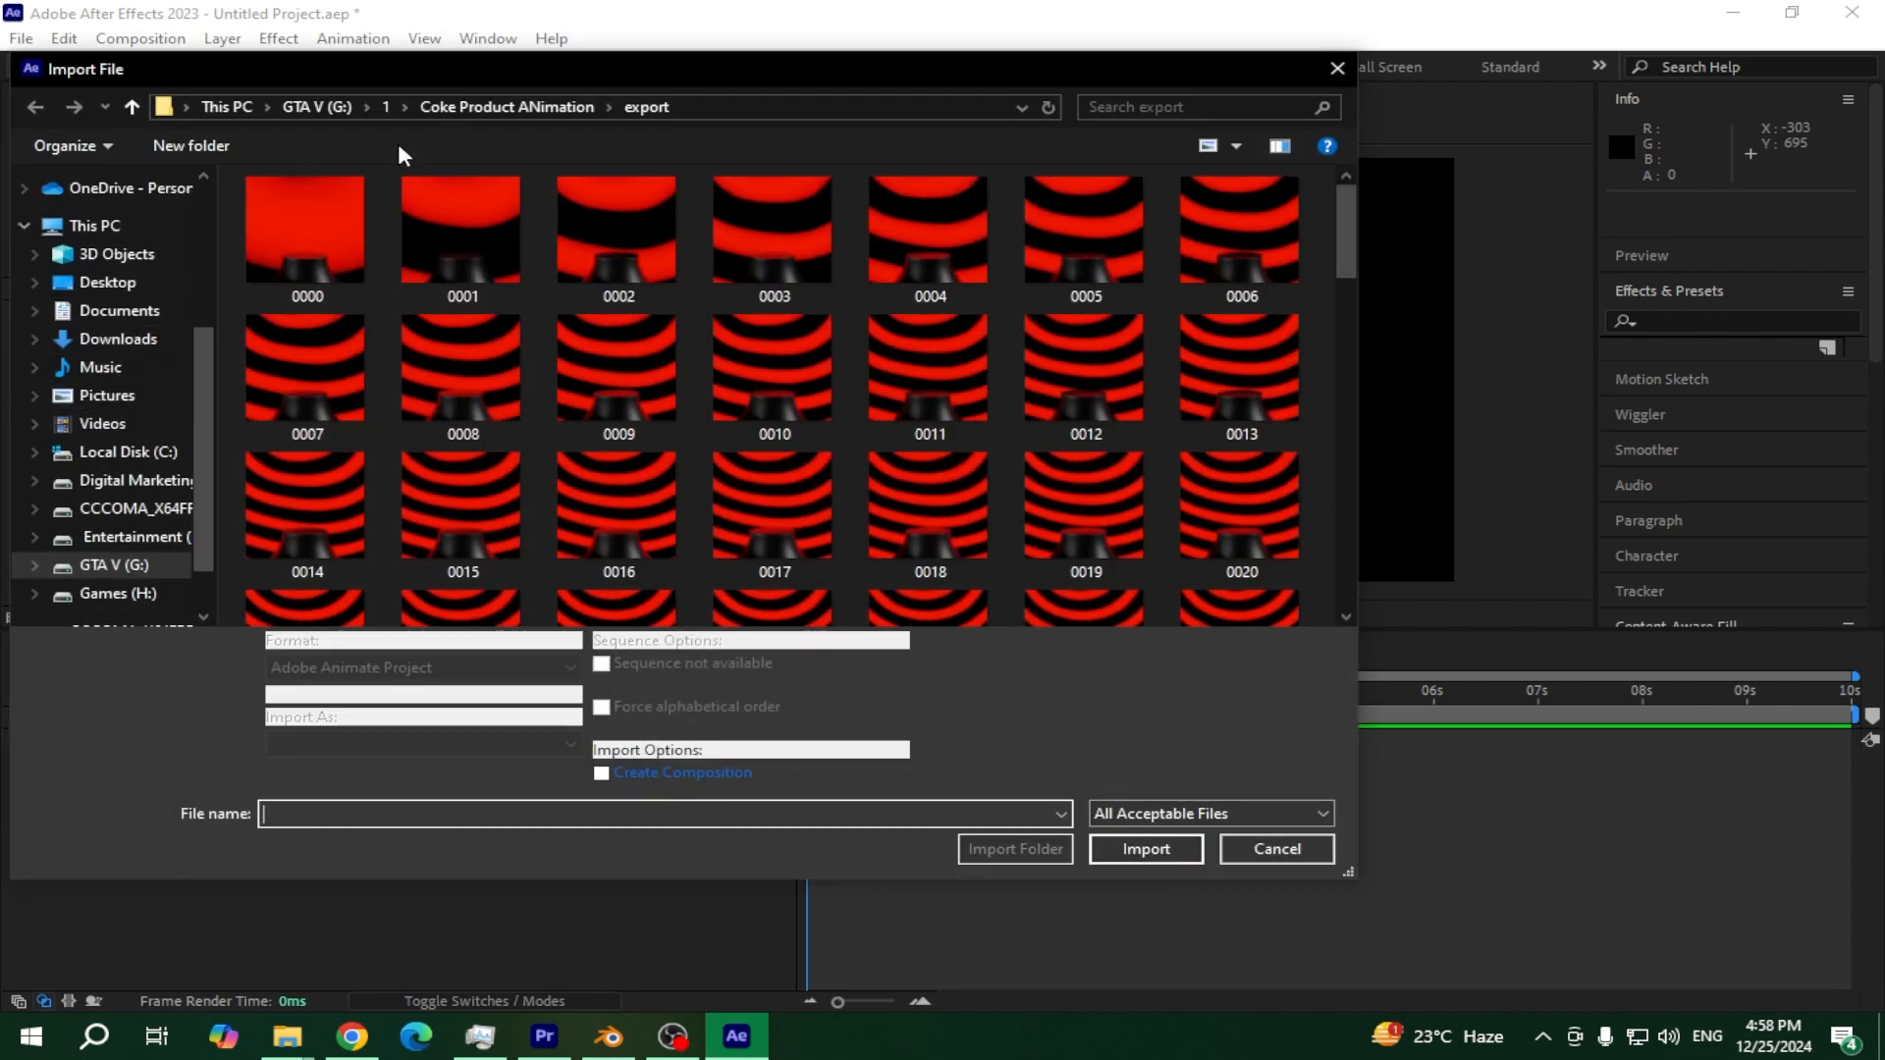
mouse_move(287, 1036)
click(432, 923)
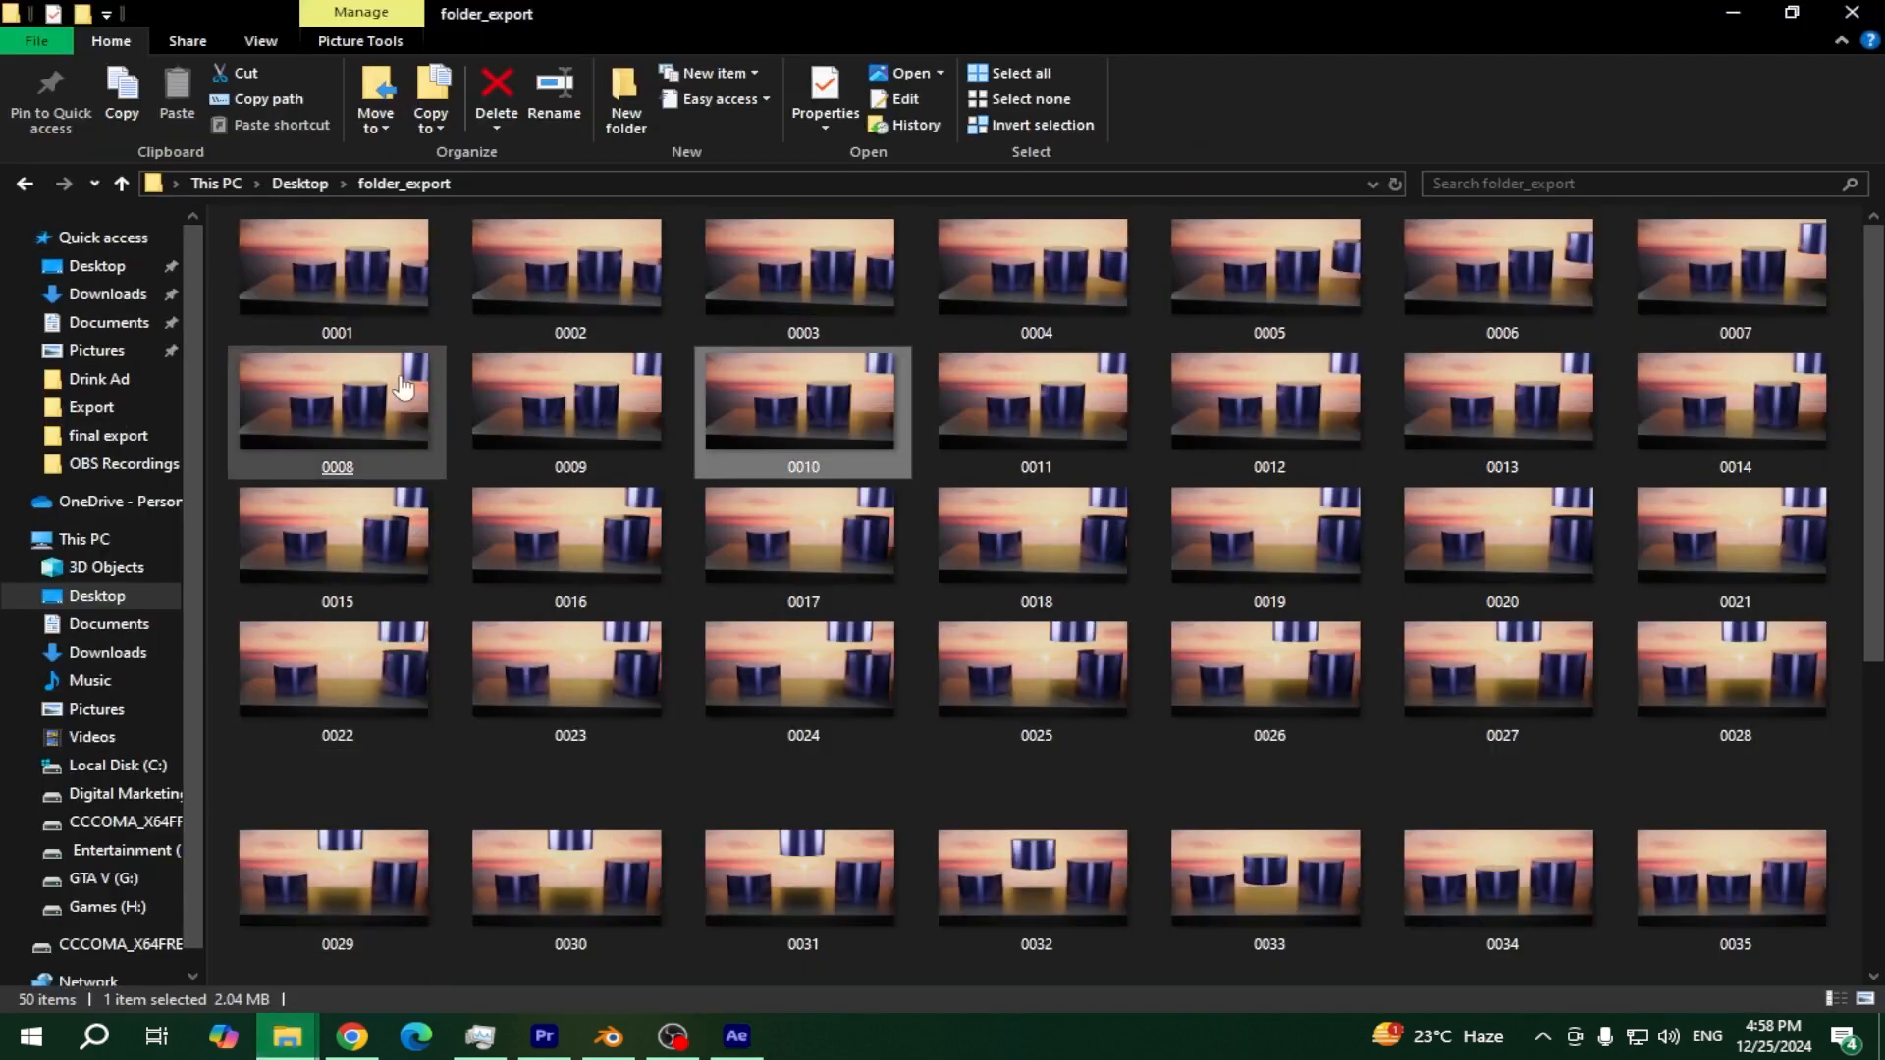
click(544, 184)
key(ctrl+c)
click(1733, 13)
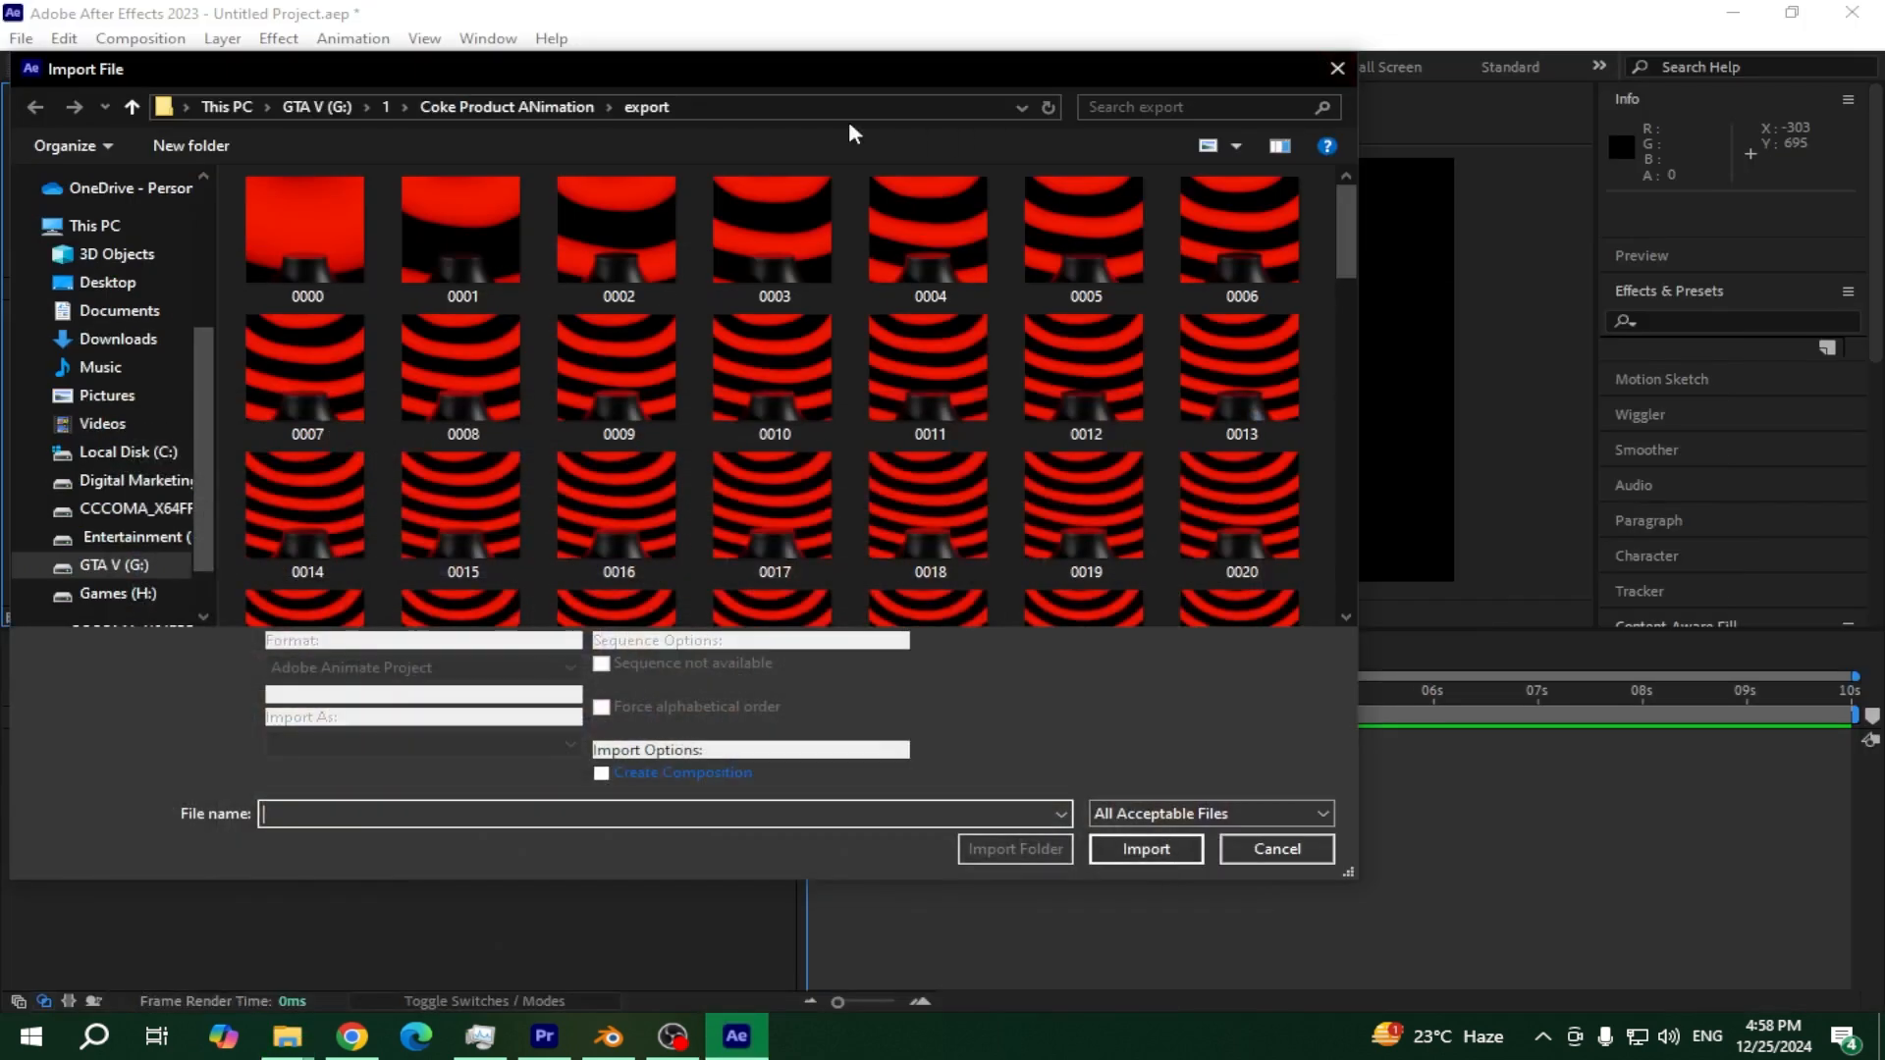
click(837, 108)
key(ctrl+v)
key(Return)
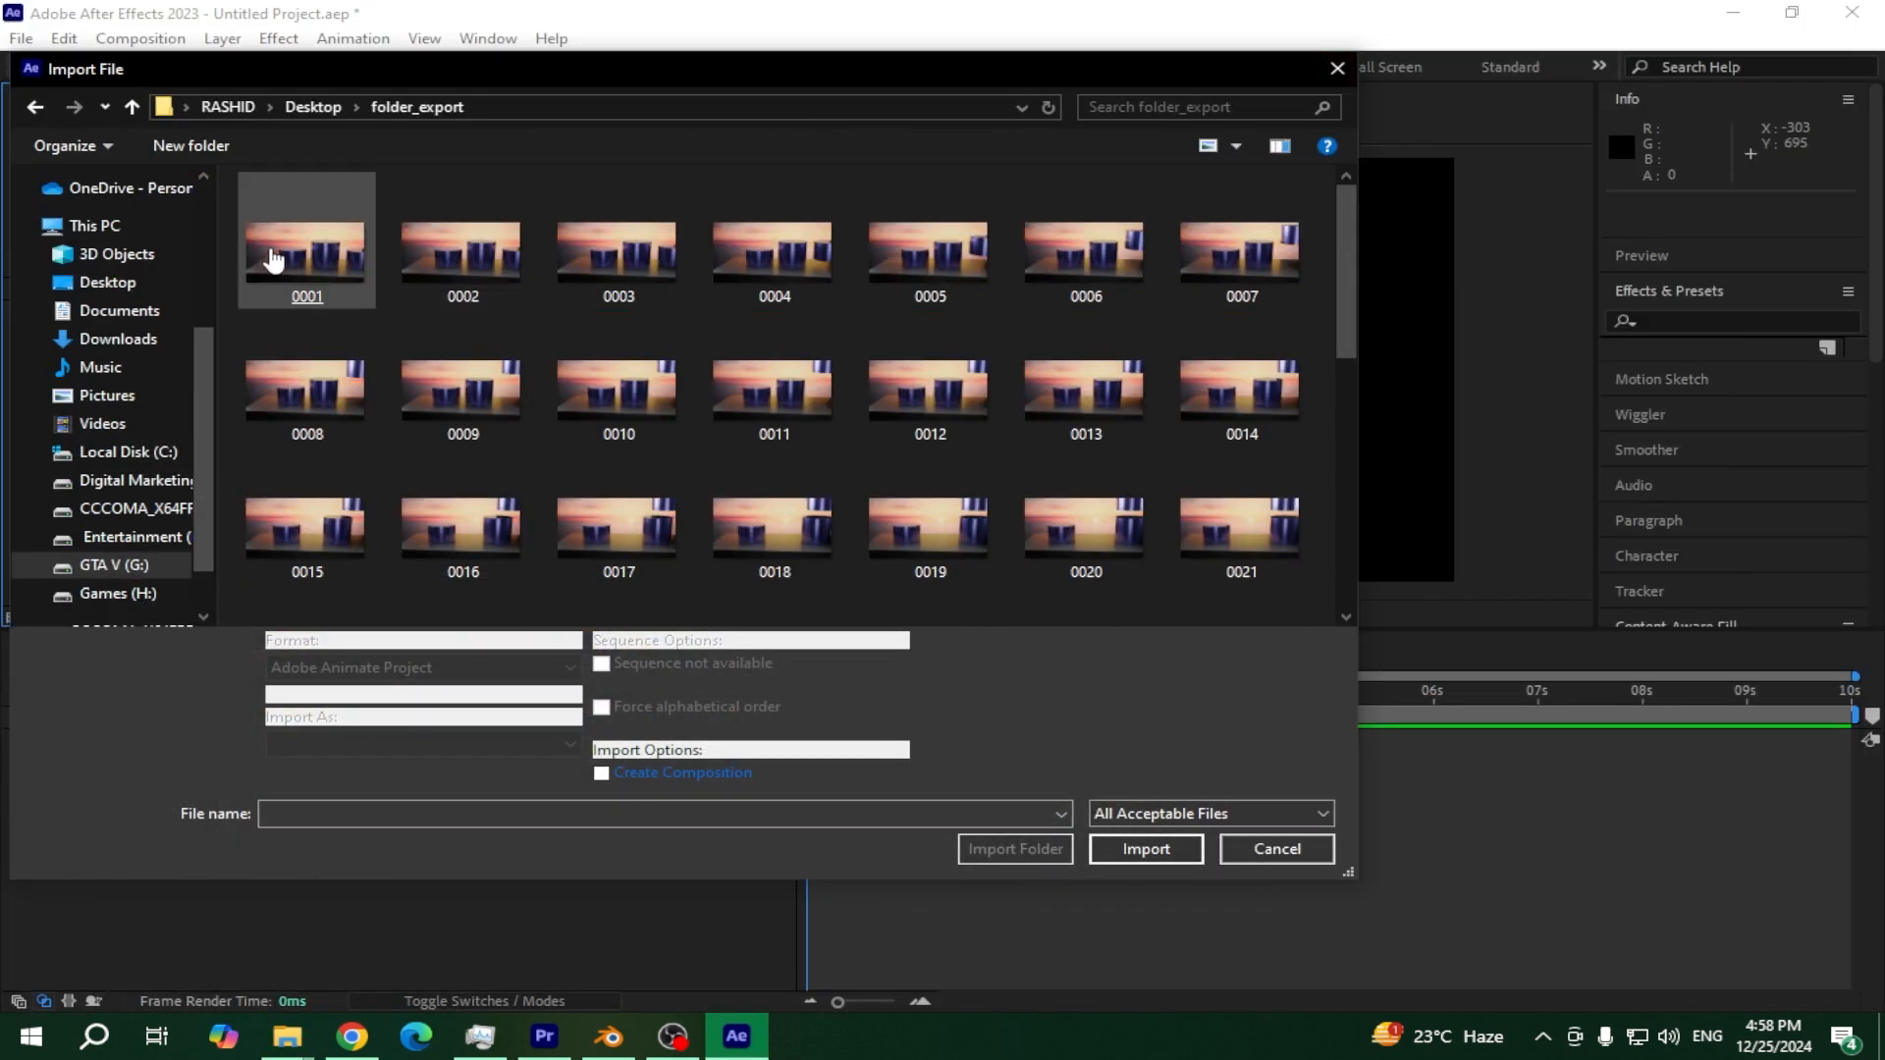
Import the rendered frames as footage from 0001 with PNG Sequence enabled
click(291, 241)
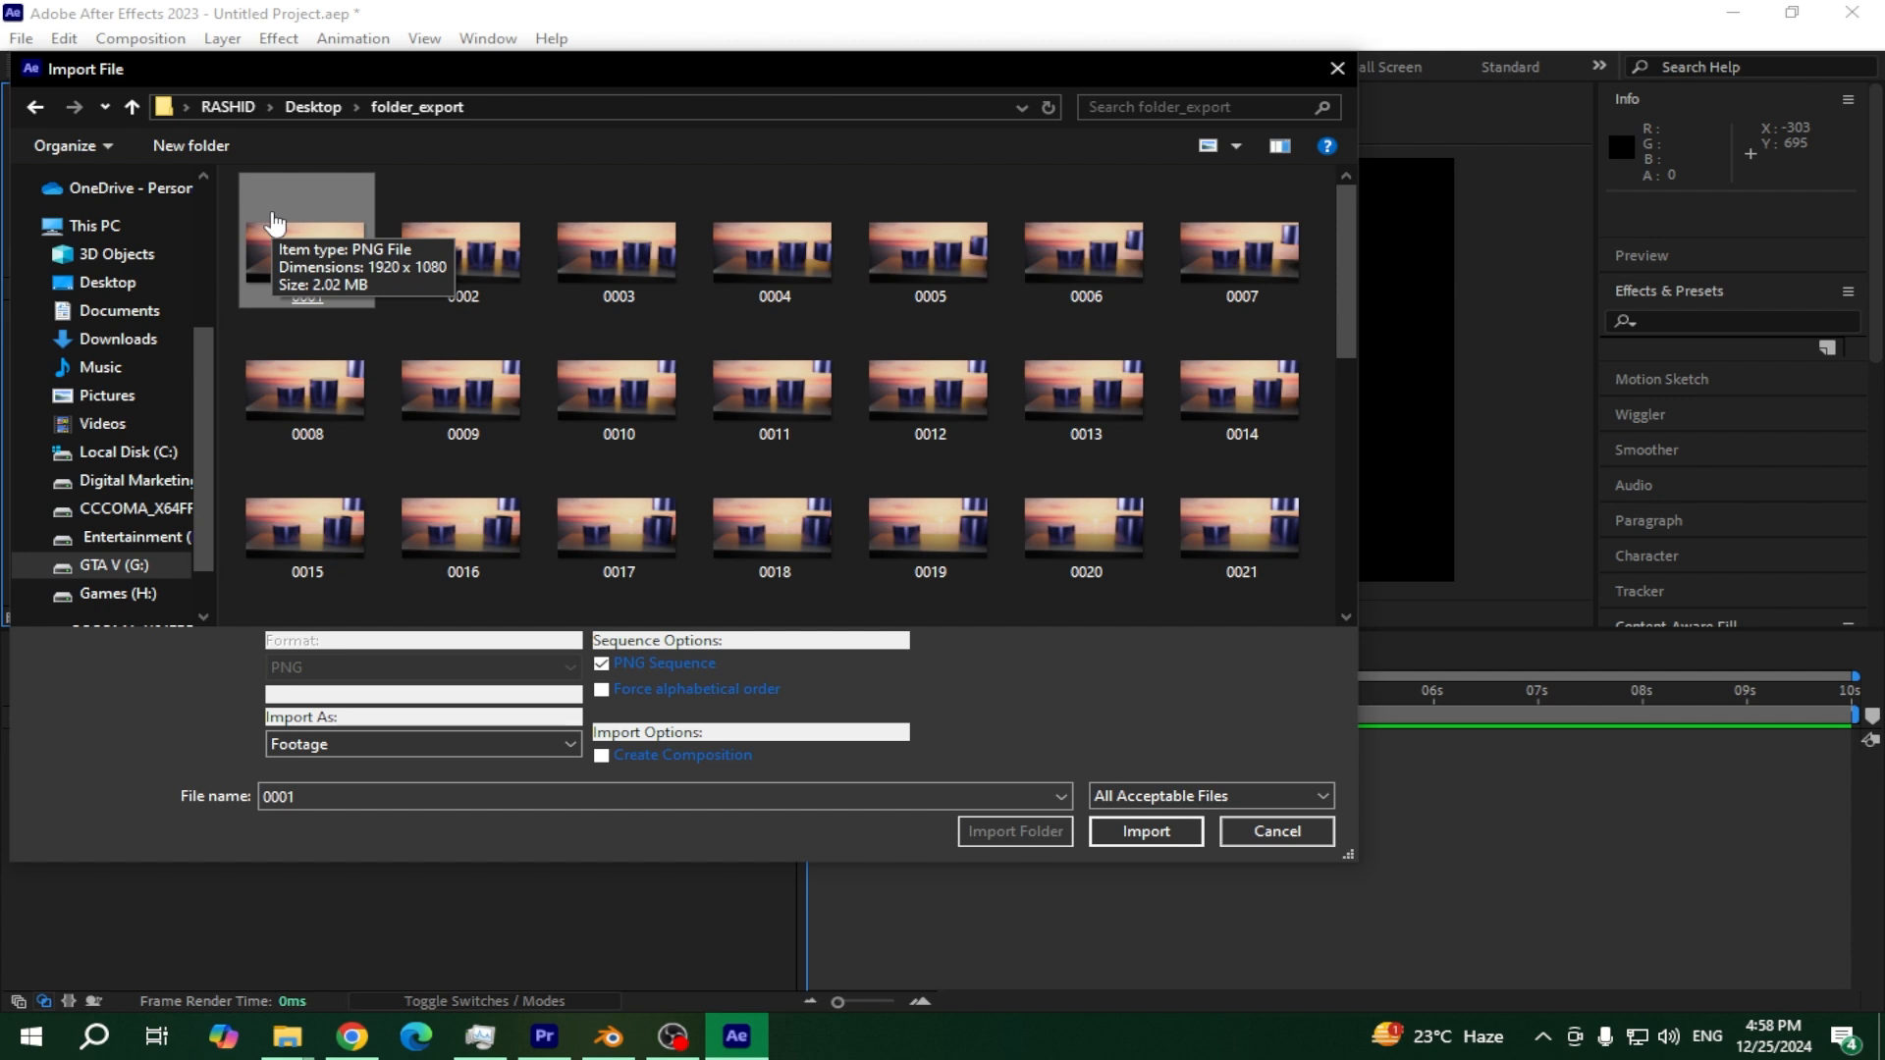
ctrl+scroll(275, 221, up, 2)
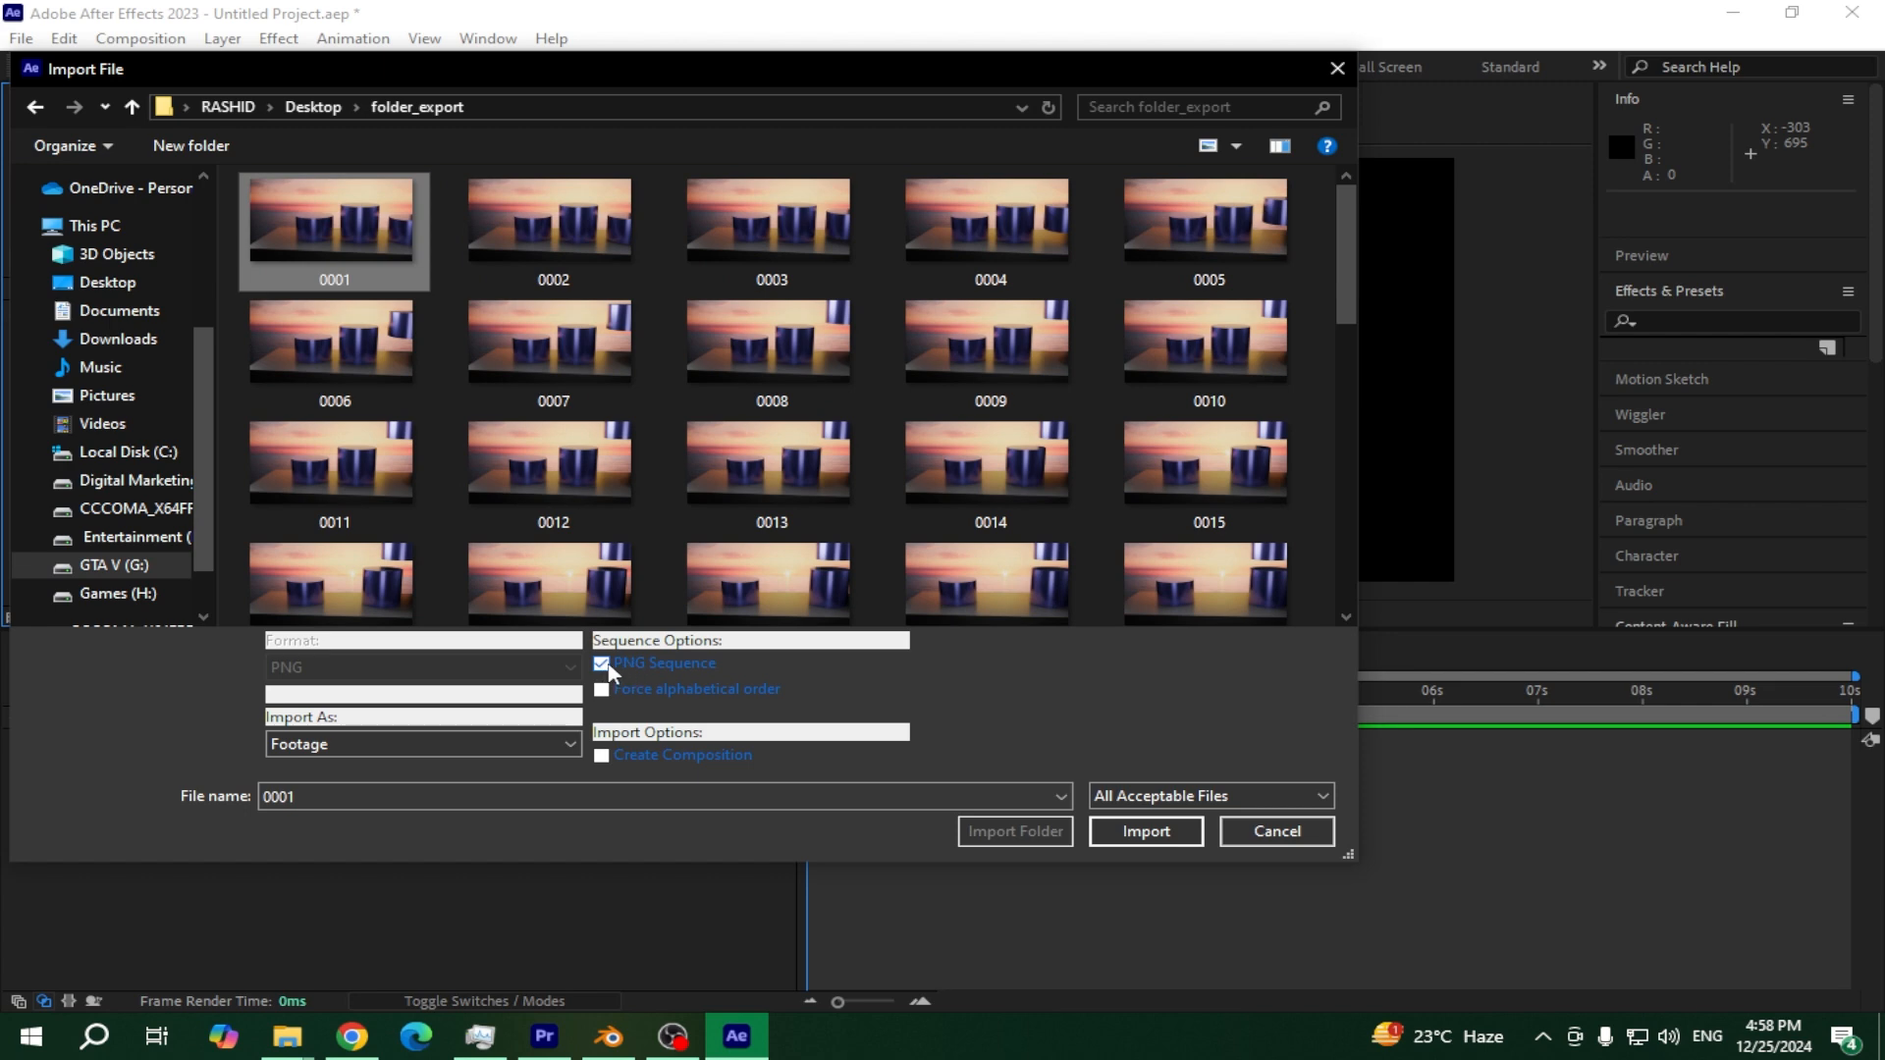
click(1178, 830)
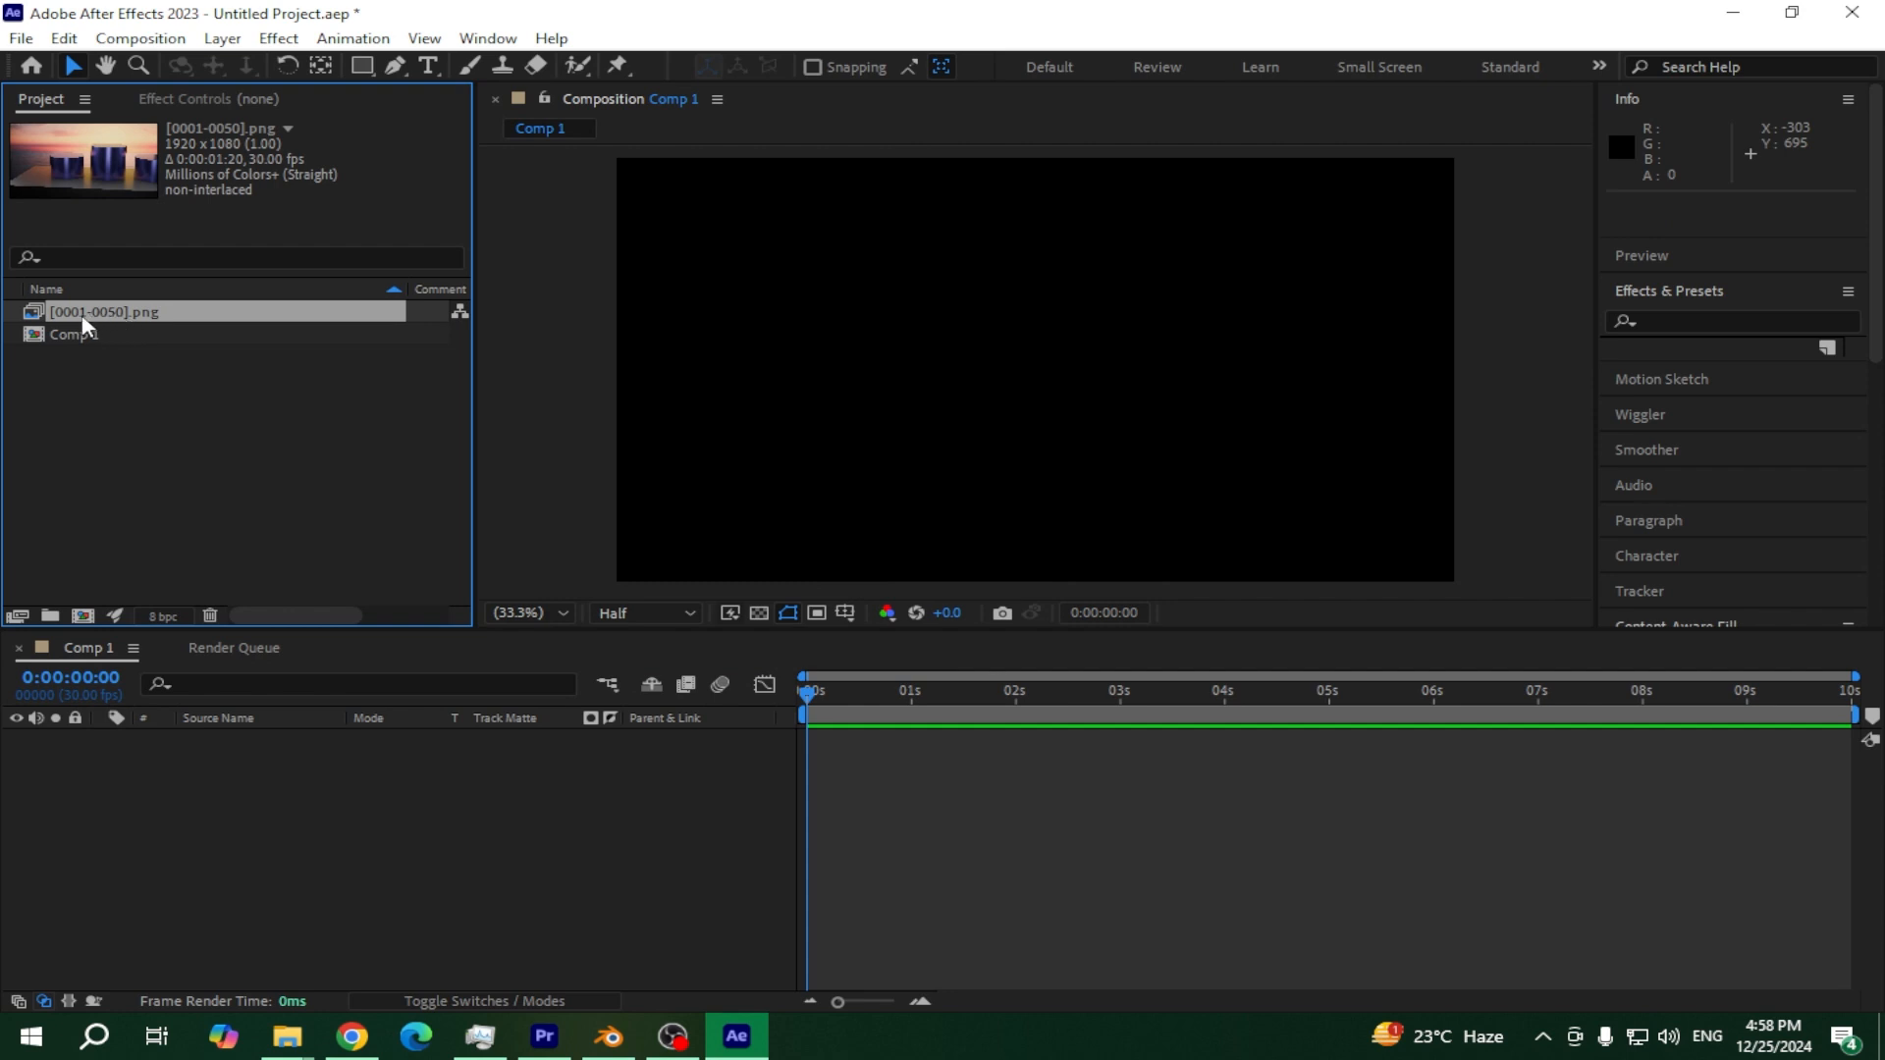
Add the [0001-0050].png sequence to Comp 1's timeline, preview its playback and scrub to 0:00:00:25
drag(116, 324, 295, 762)
key(space)
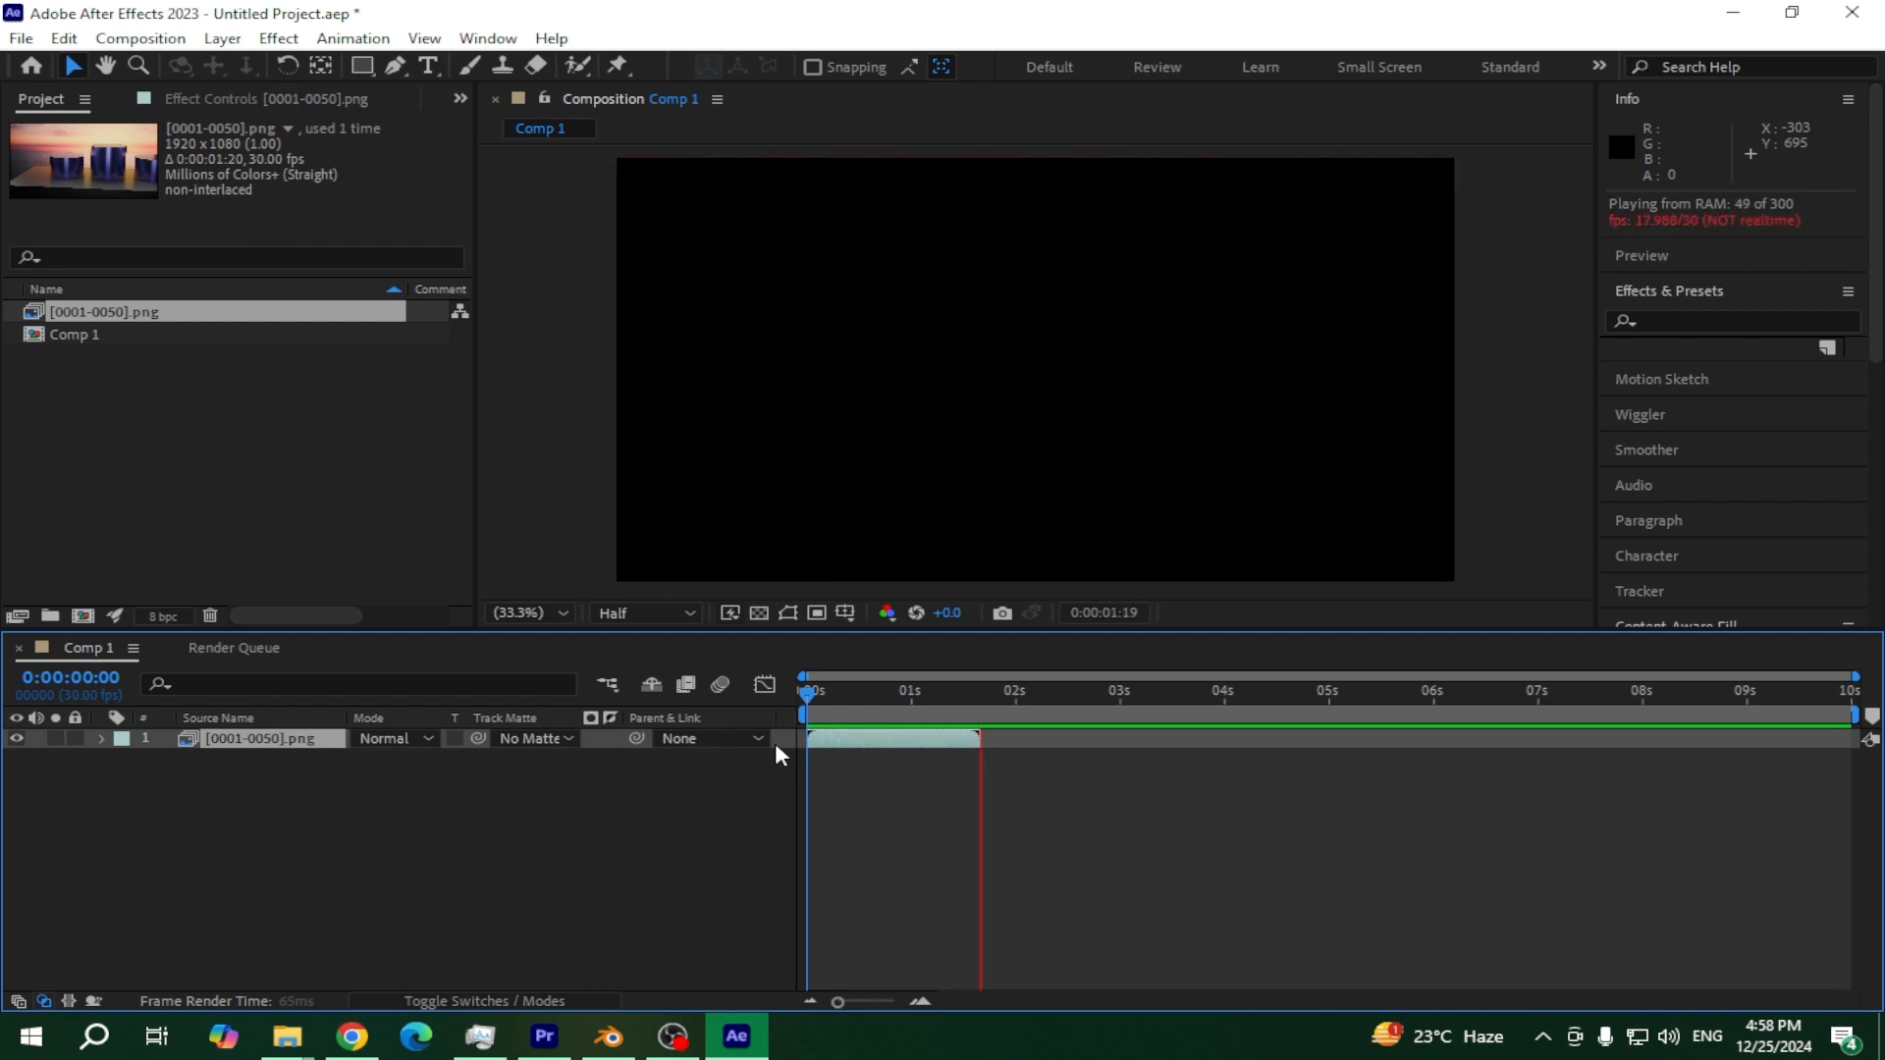
key(space)
mouse_move(874, 702)
mouse_down()
mouse_move(799, 704)
mouse_move(909, 711)
mouse_up()
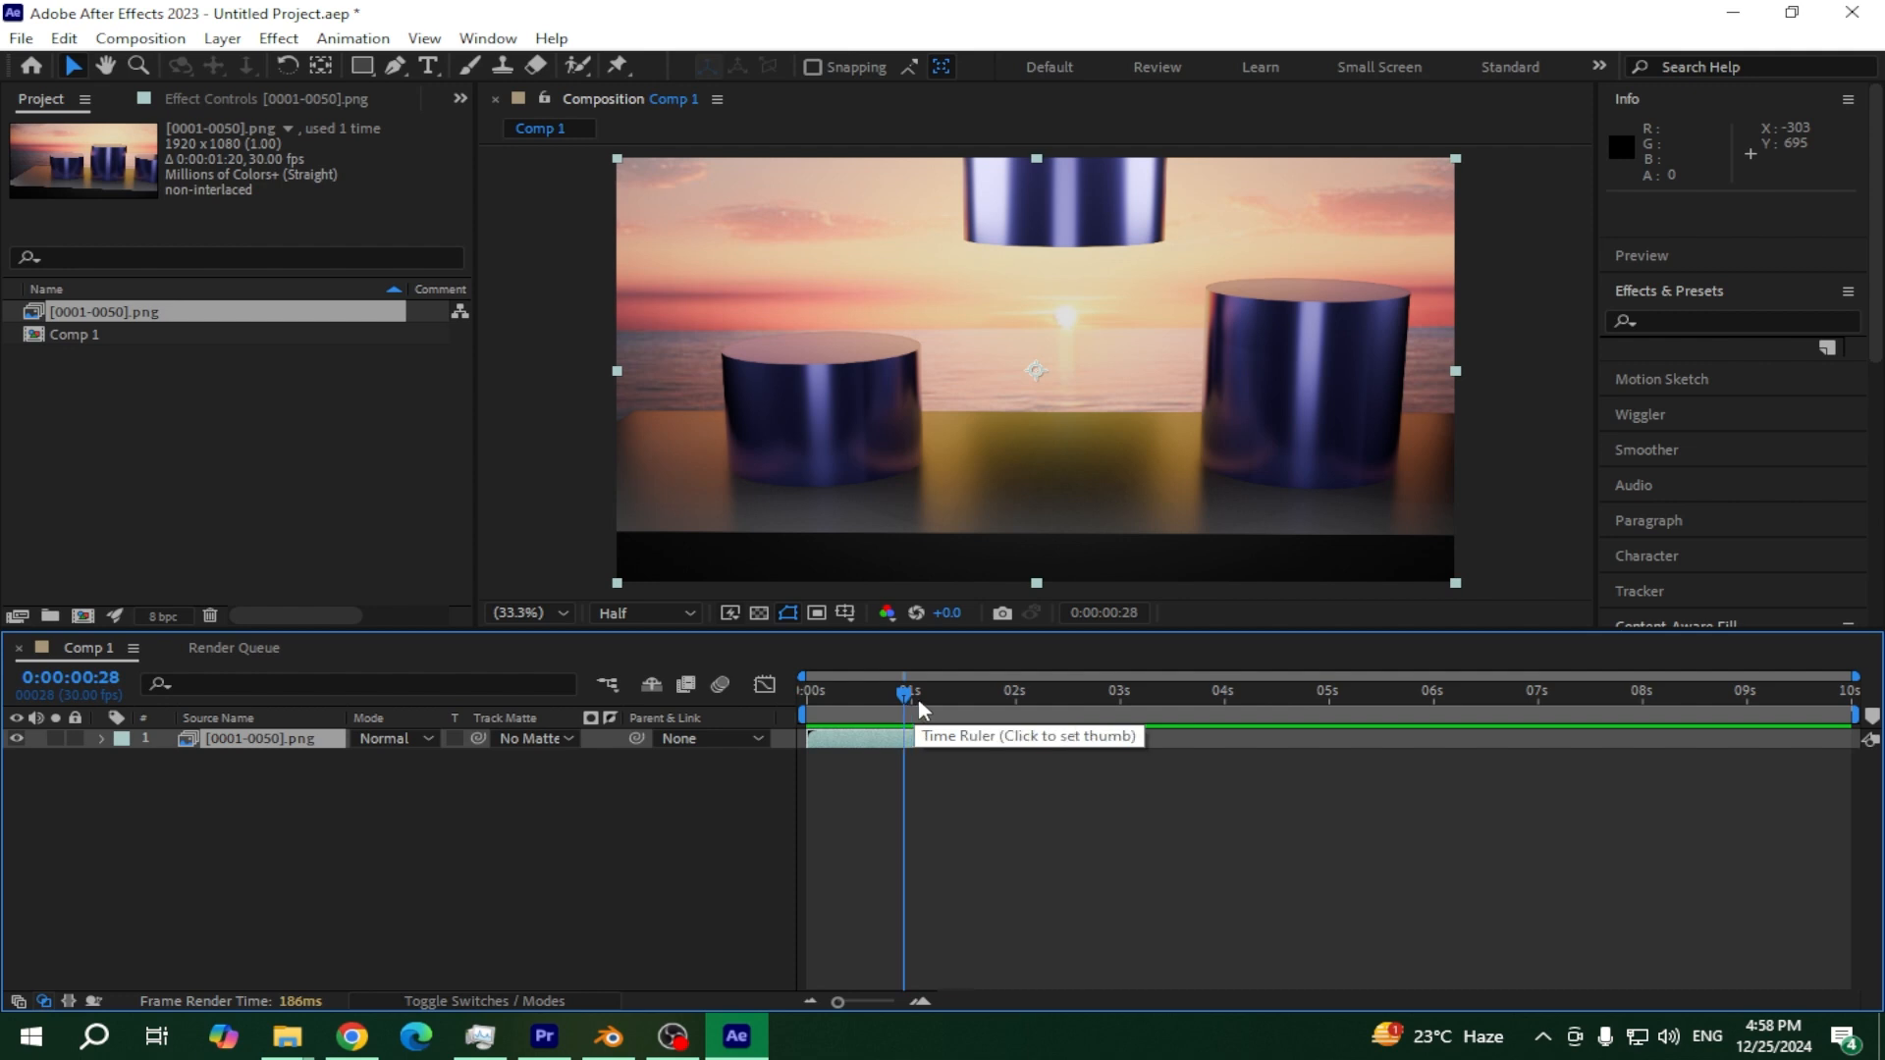
mouse_move(911, 702)
mouse_down()
mouse_move(972, 703)
mouse_move(872, 699)
mouse_move(984, 699)
mouse_move(913, 701)
mouse_up()
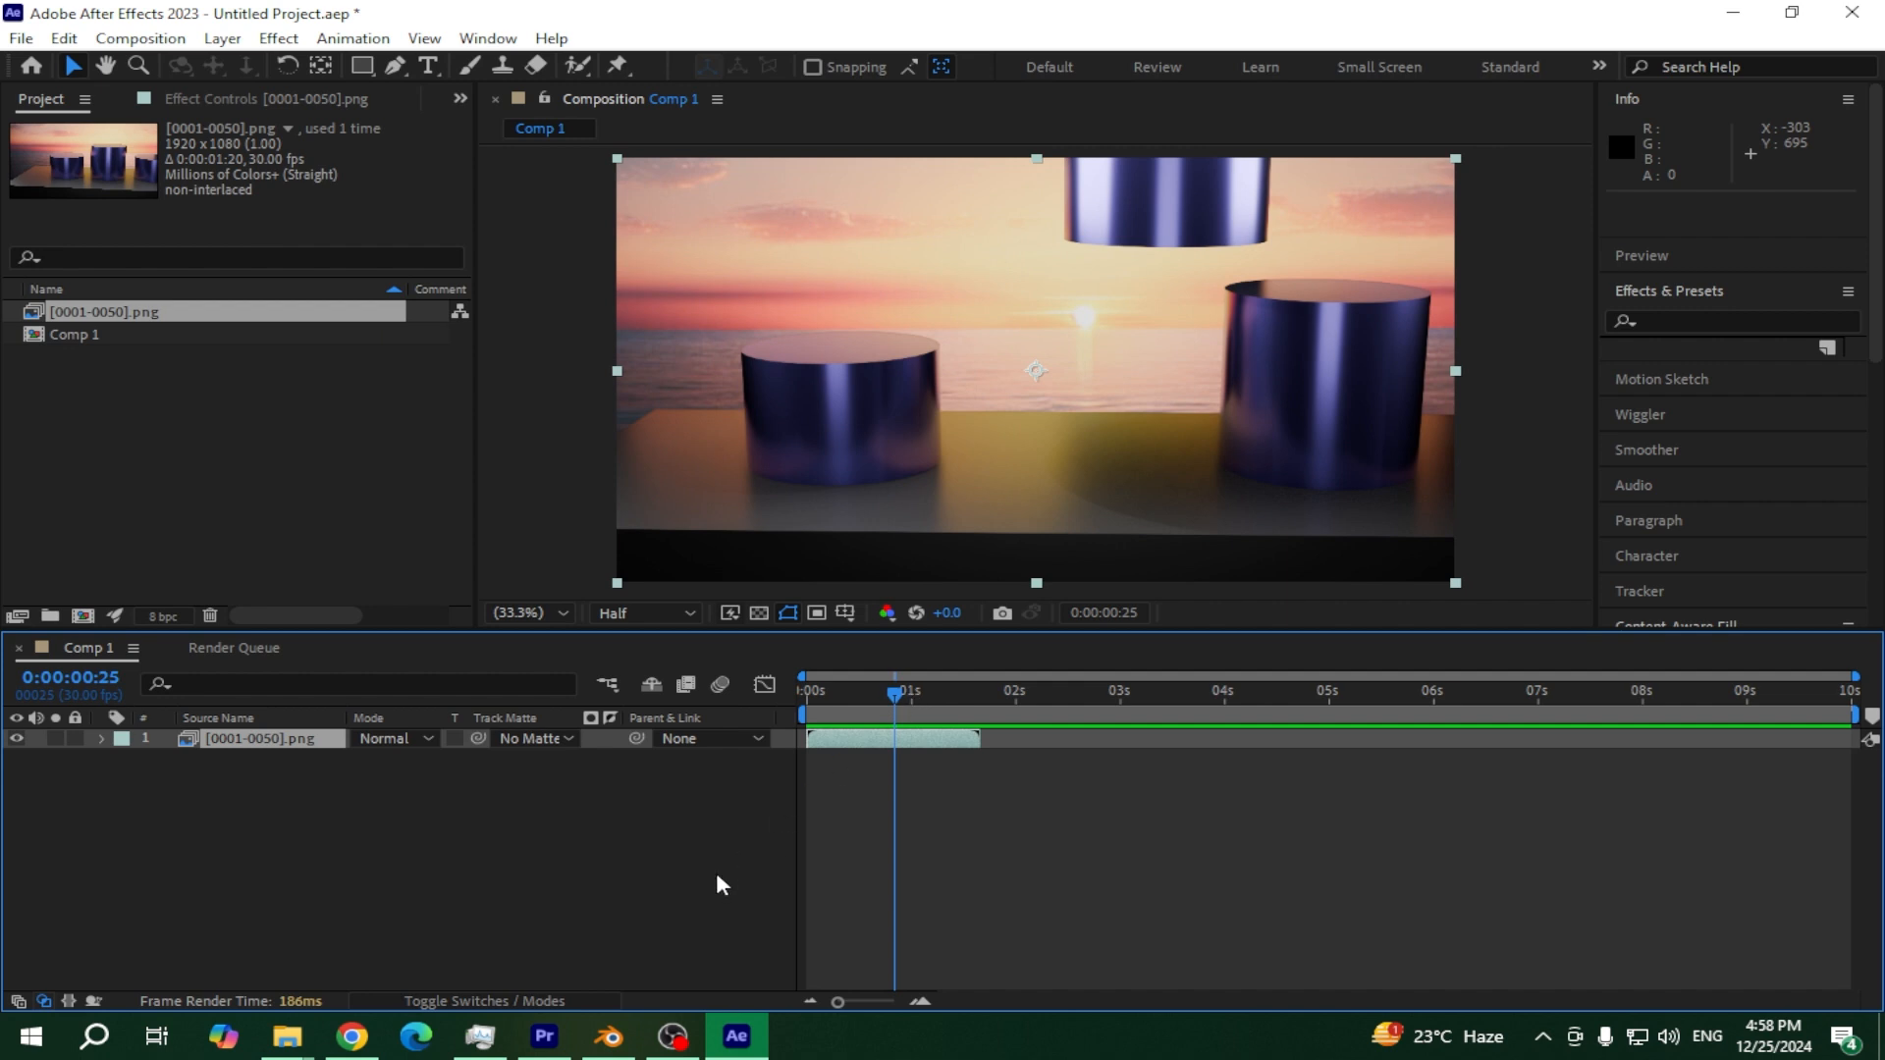
Switch to Blender and hide the background Plane in the viewport
click(609, 1036)
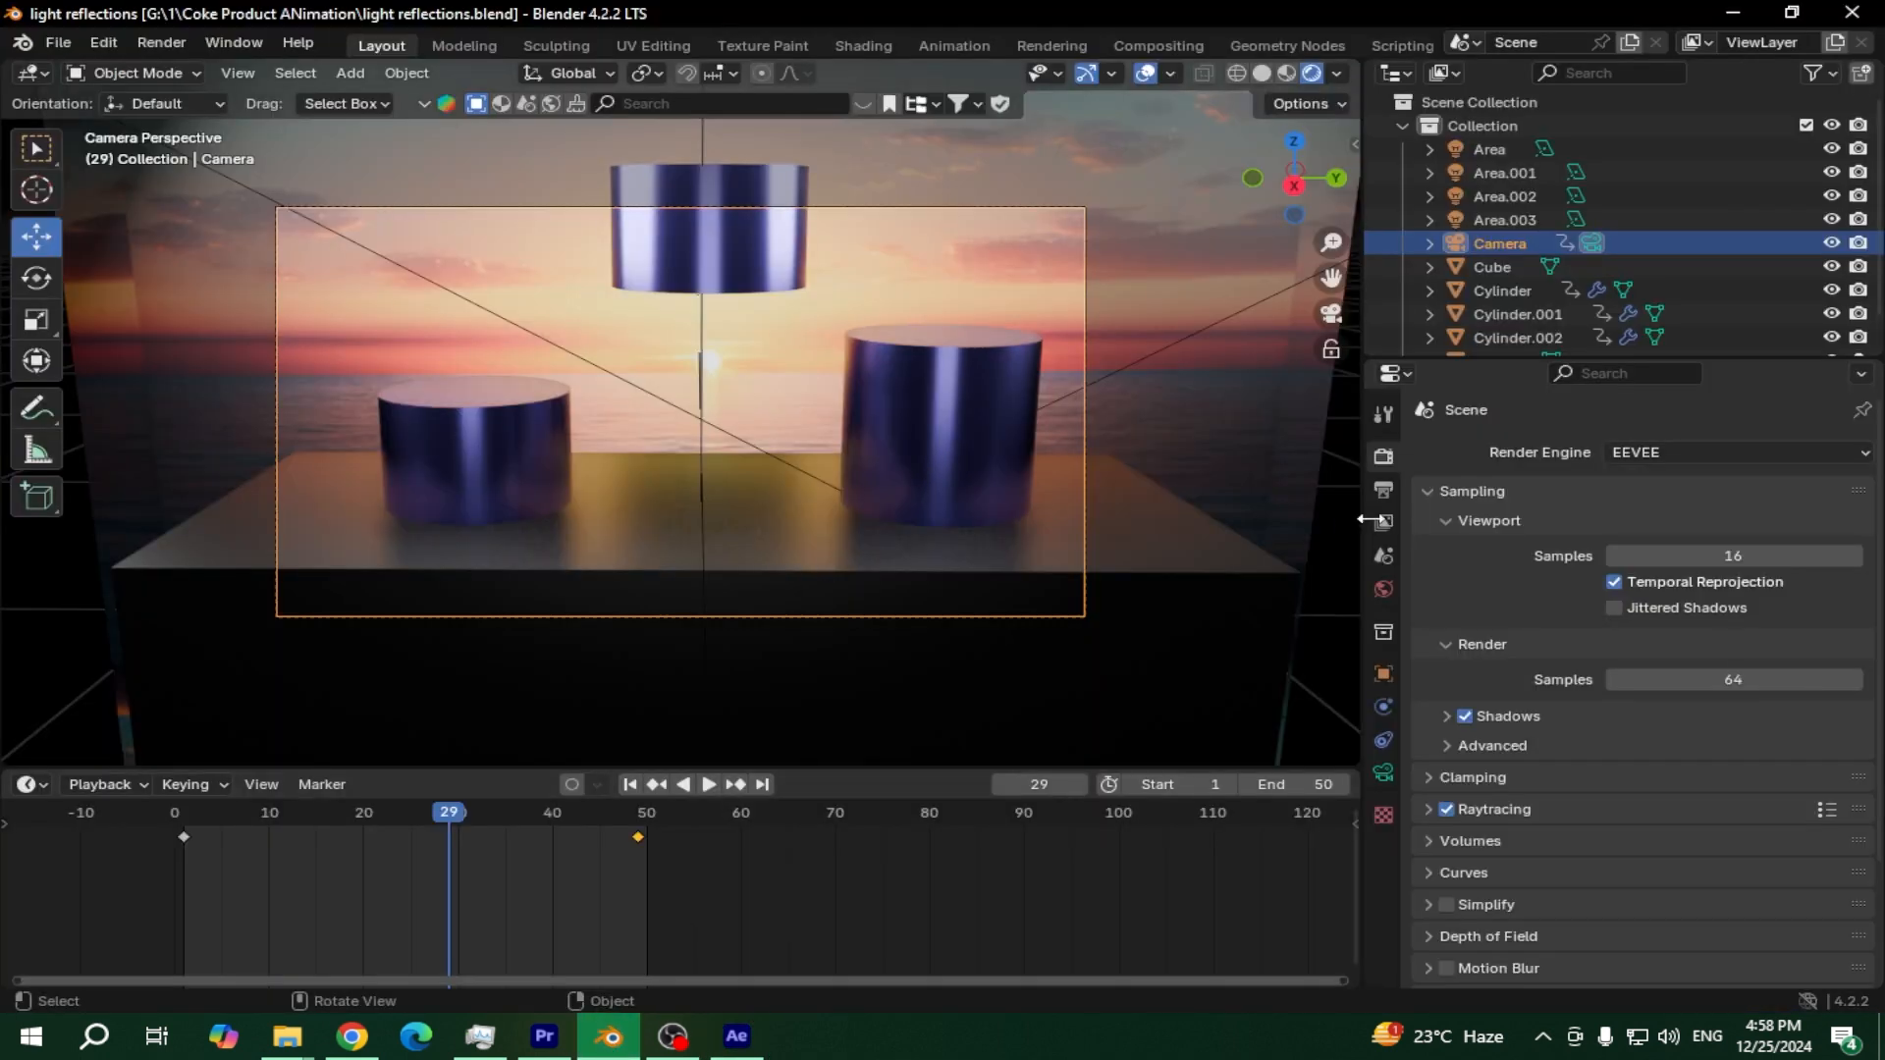
scroll(1570, 265, down, 1)
click(1520, 332)
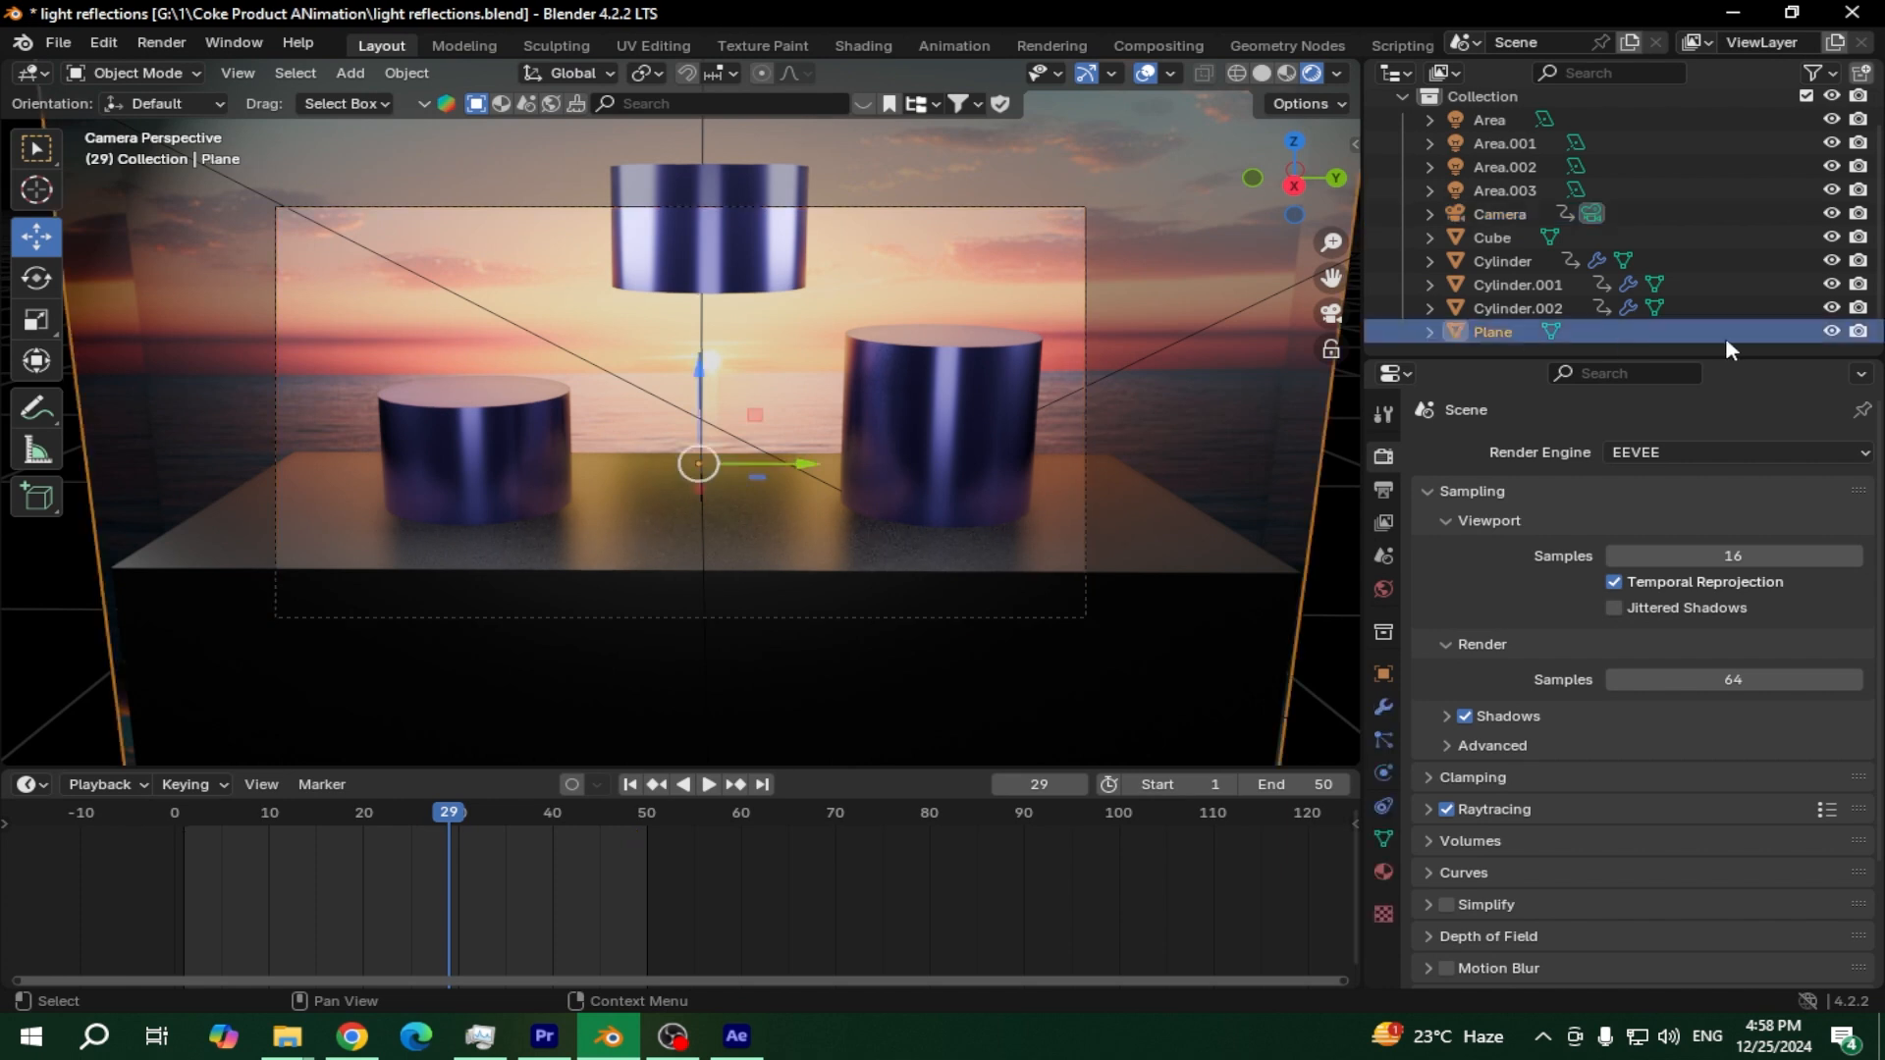
click(1832, 332)
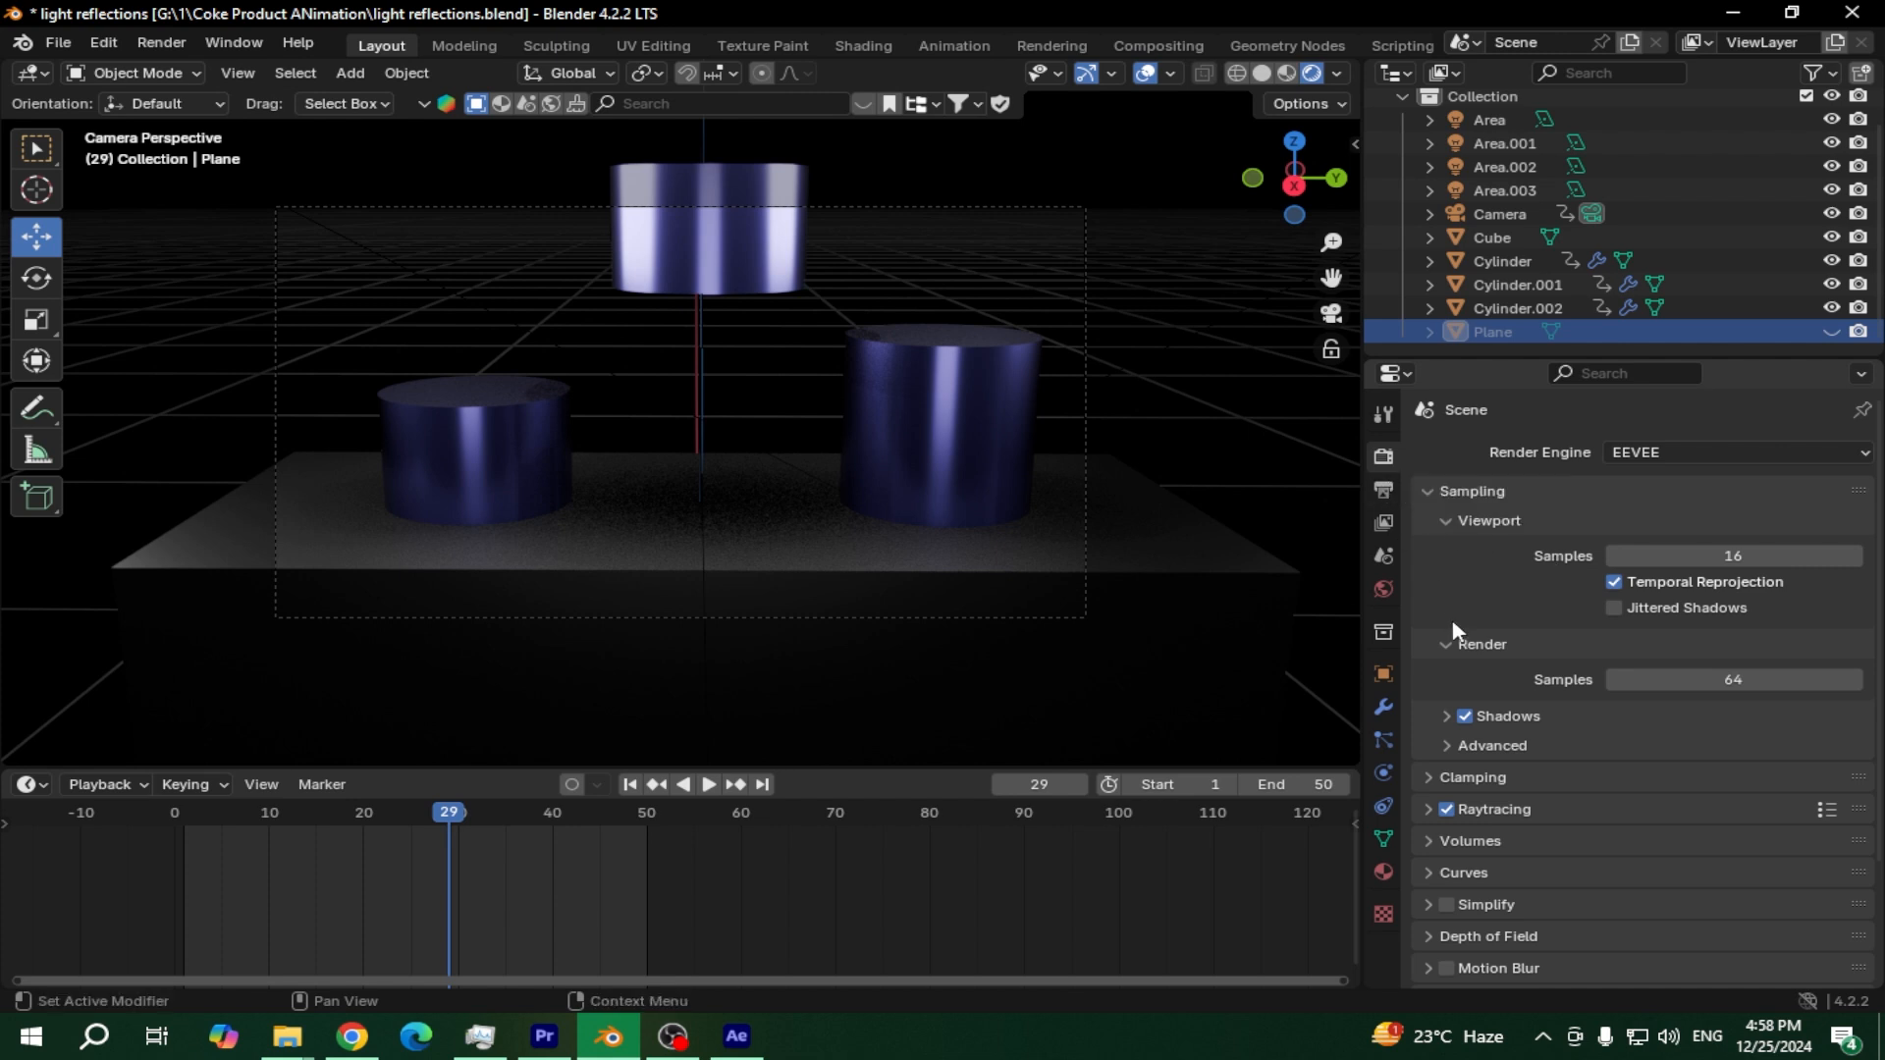
Enable Transparent in the Film render settings to give the render a transparent background
scroll(1453, 569, down, 1)
scroll(1484, 546, down, 2)
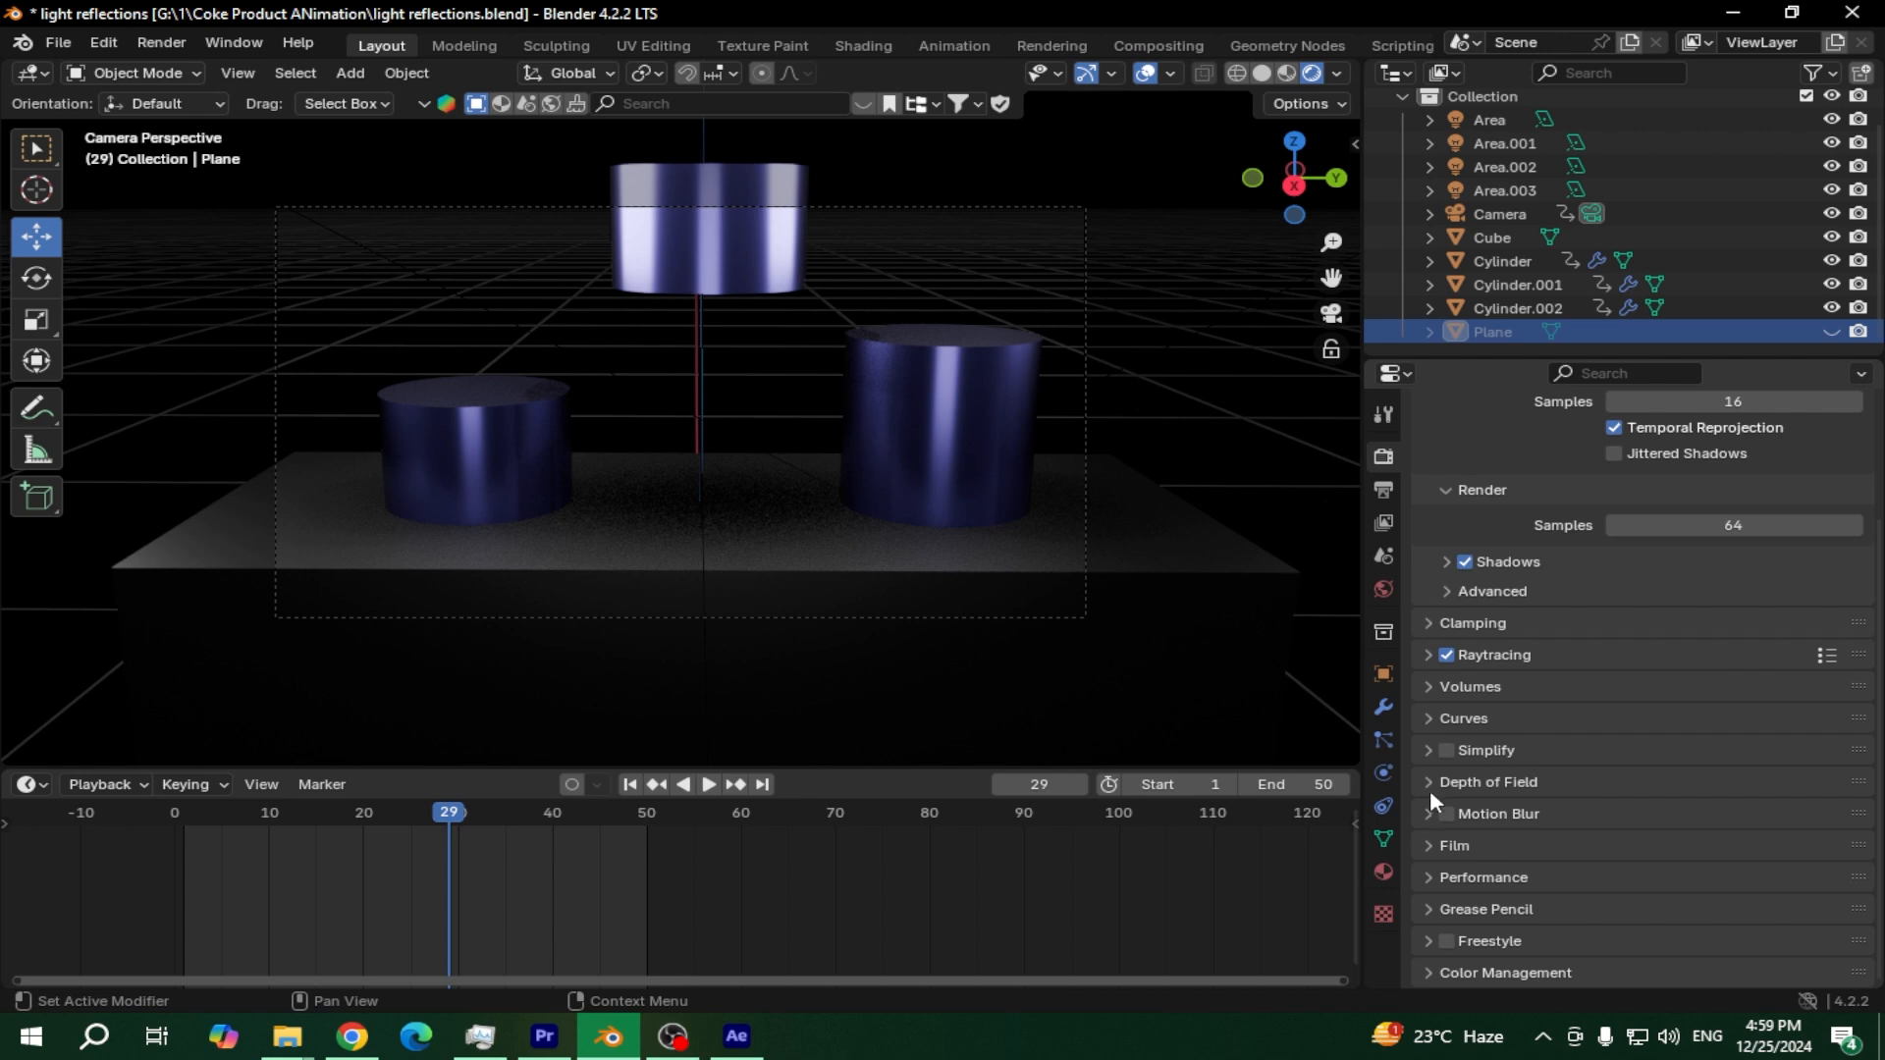
click(1425, 845)
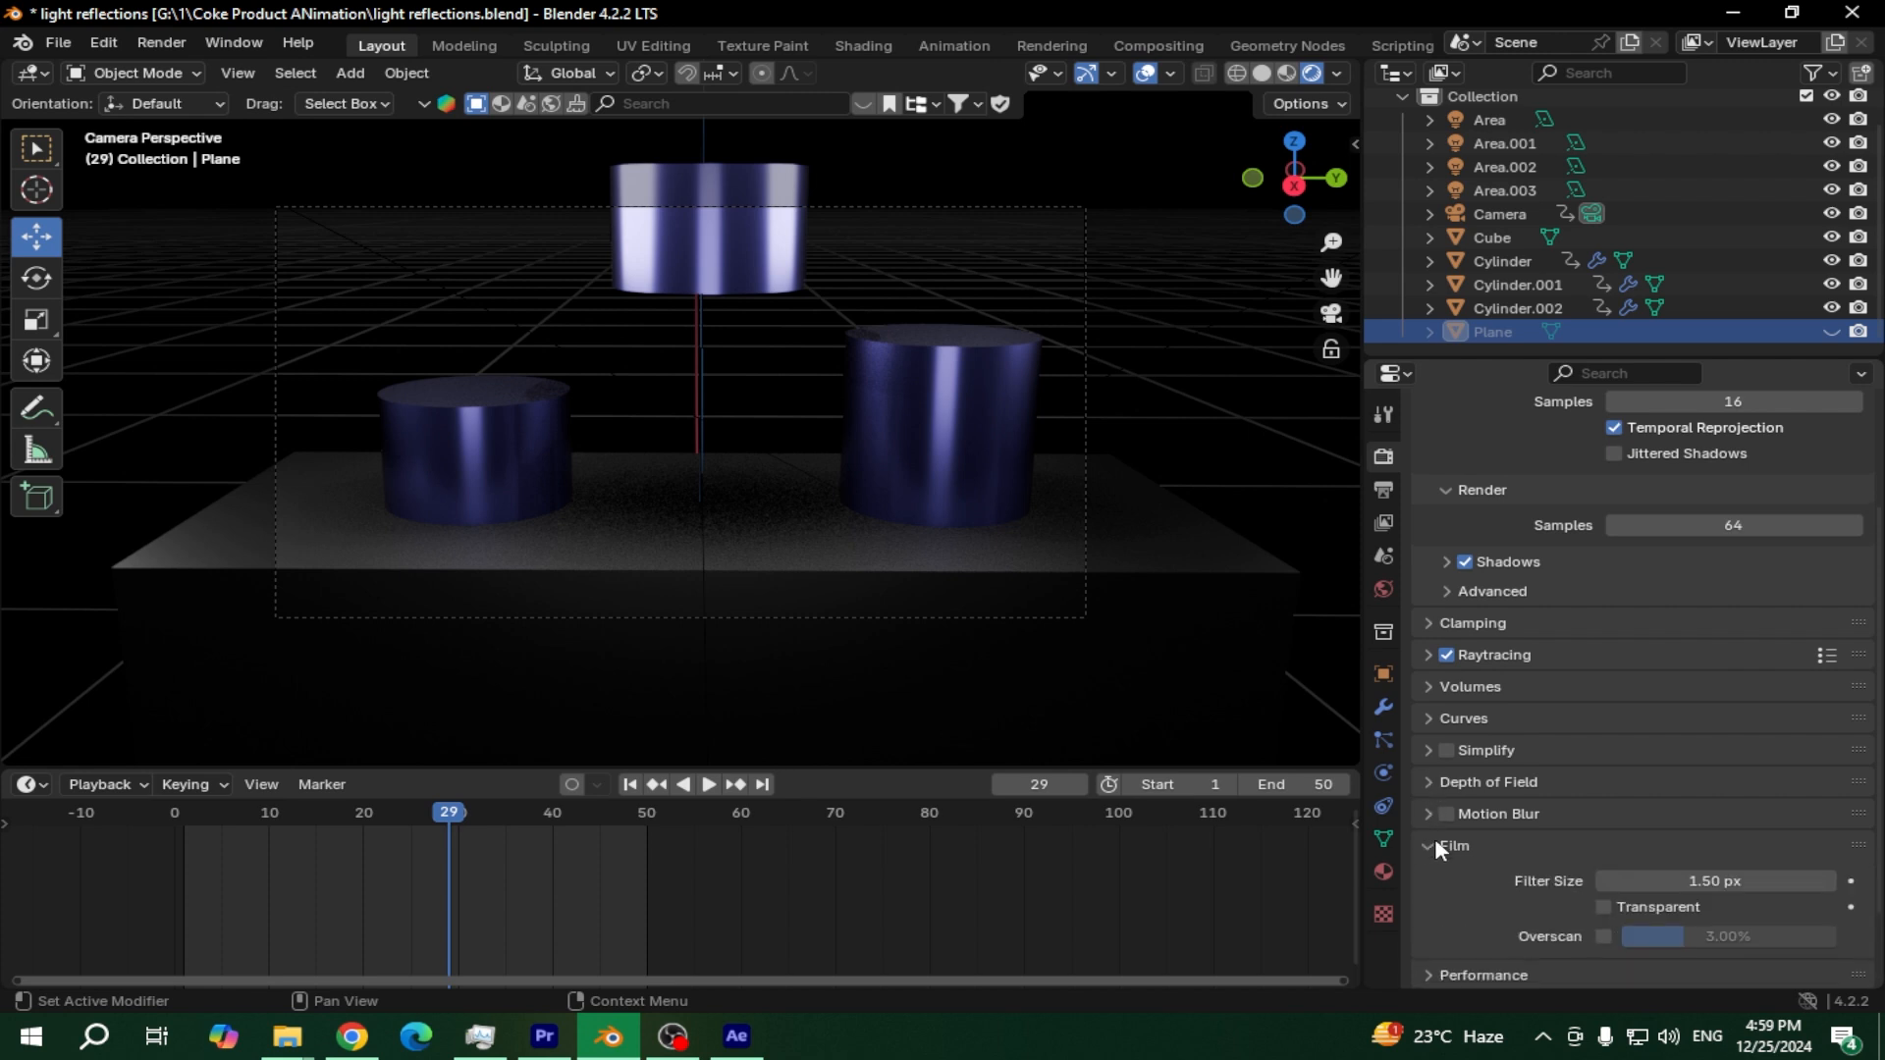
scroll(1433, 837, down, 2)
click(1611, 809)
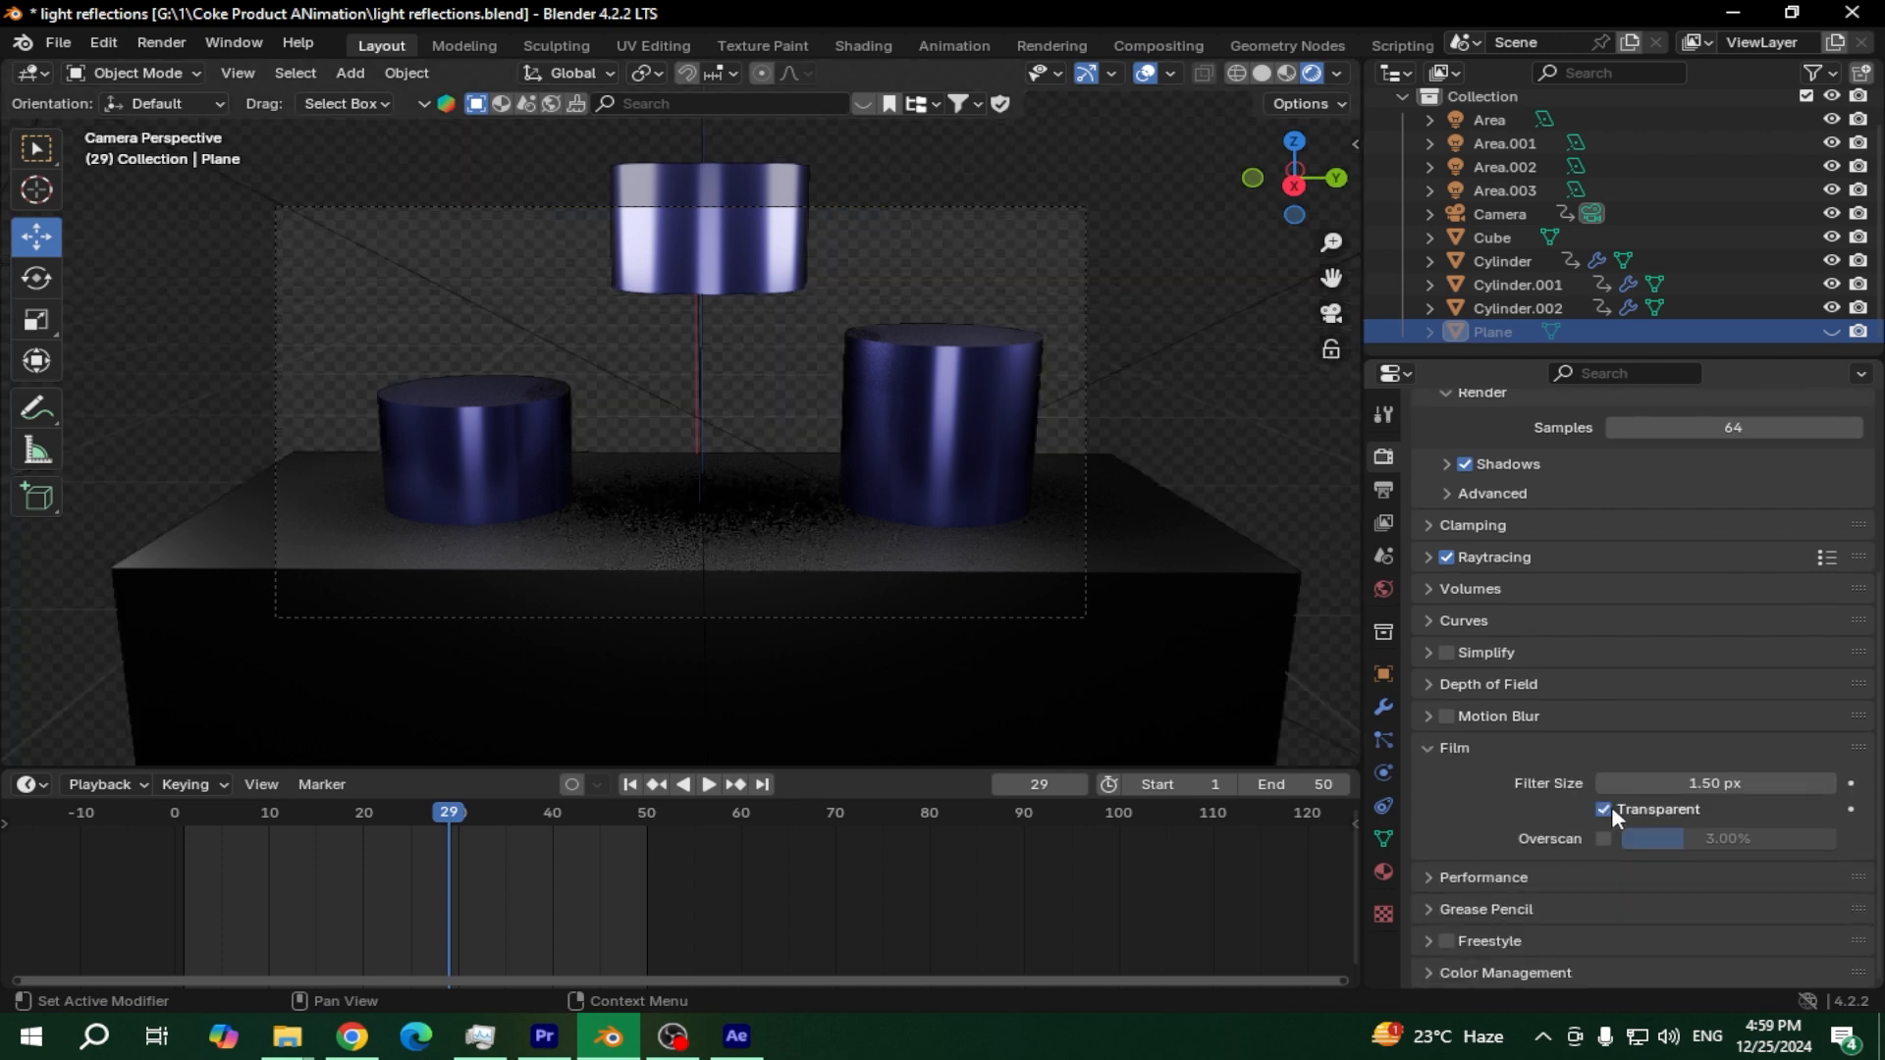
click(1604, 810)
click(1604, 810)
click(163, 42)
Set the end of the output frame range to 10
scroll(1418, 579, up, 5)
click(1383, 491)
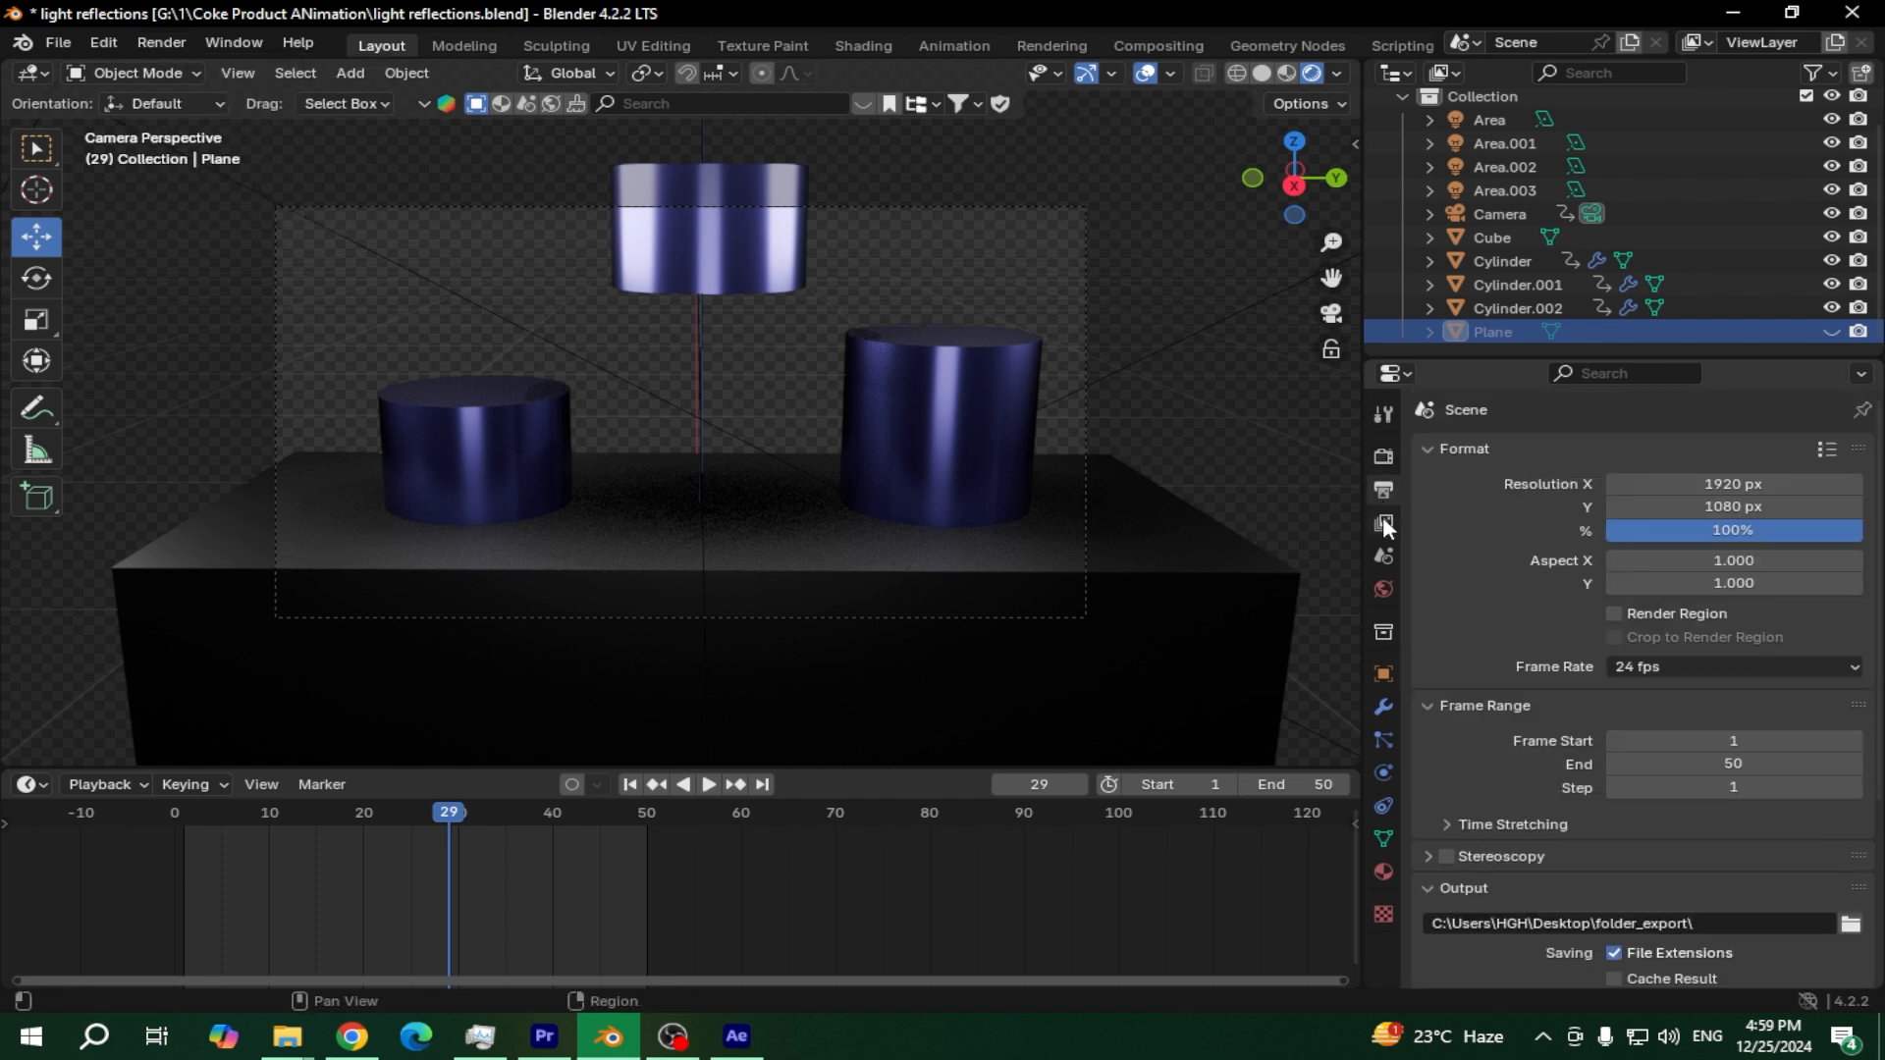
click(1738, 764)
text(10)
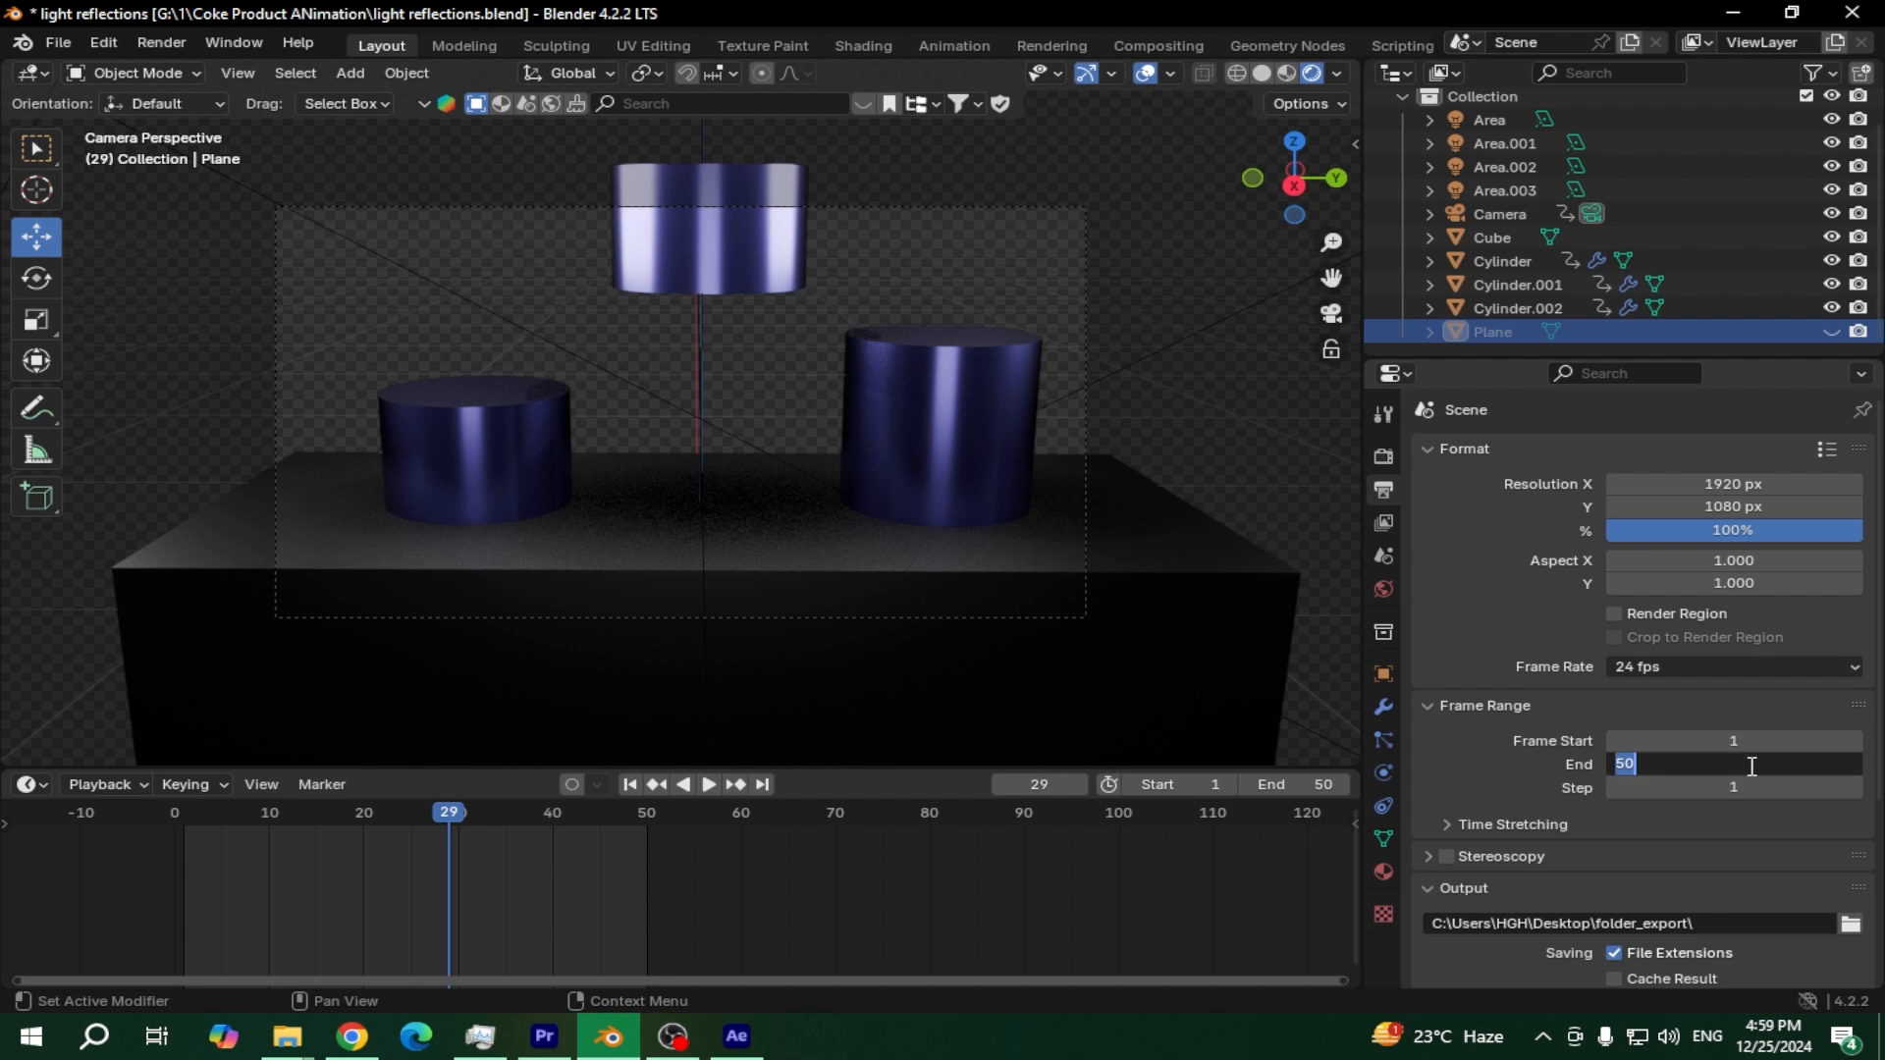
key(Return)
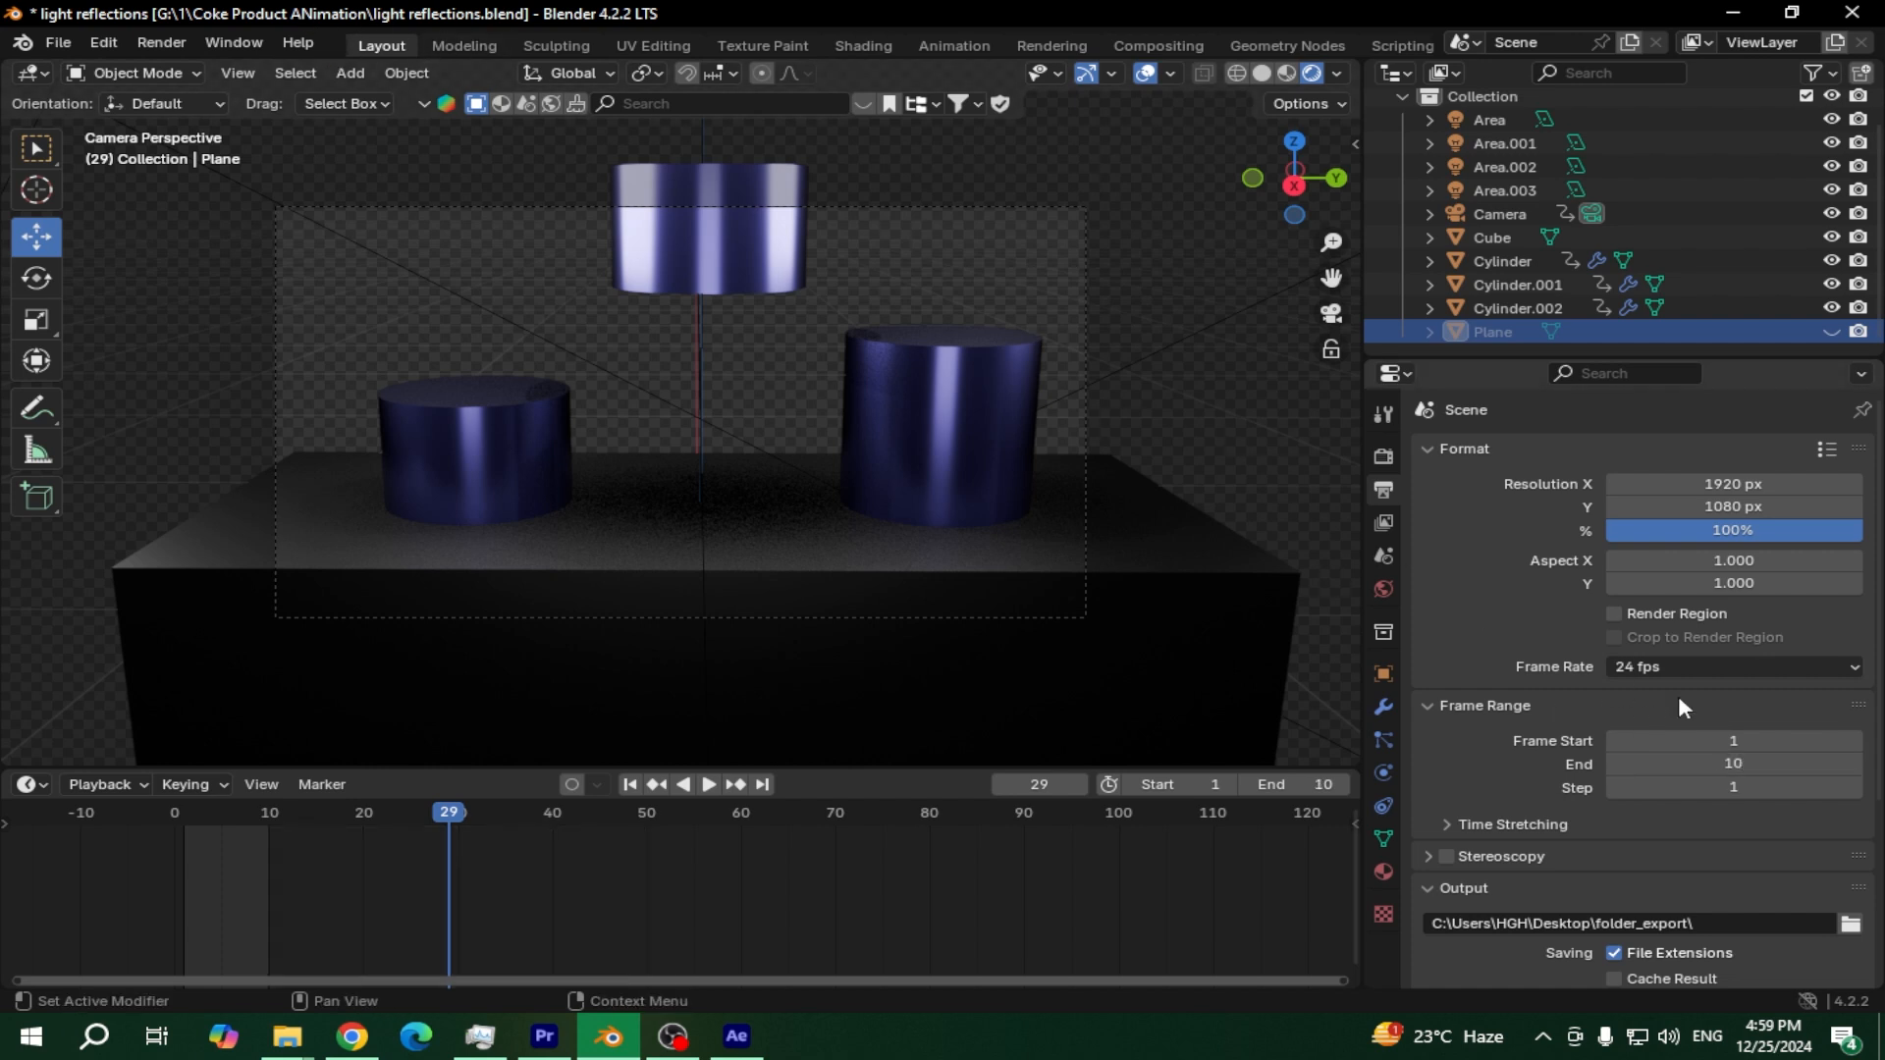
Create a folder named New Folder inside folder_export and set it as the render output path
click(161, 43)
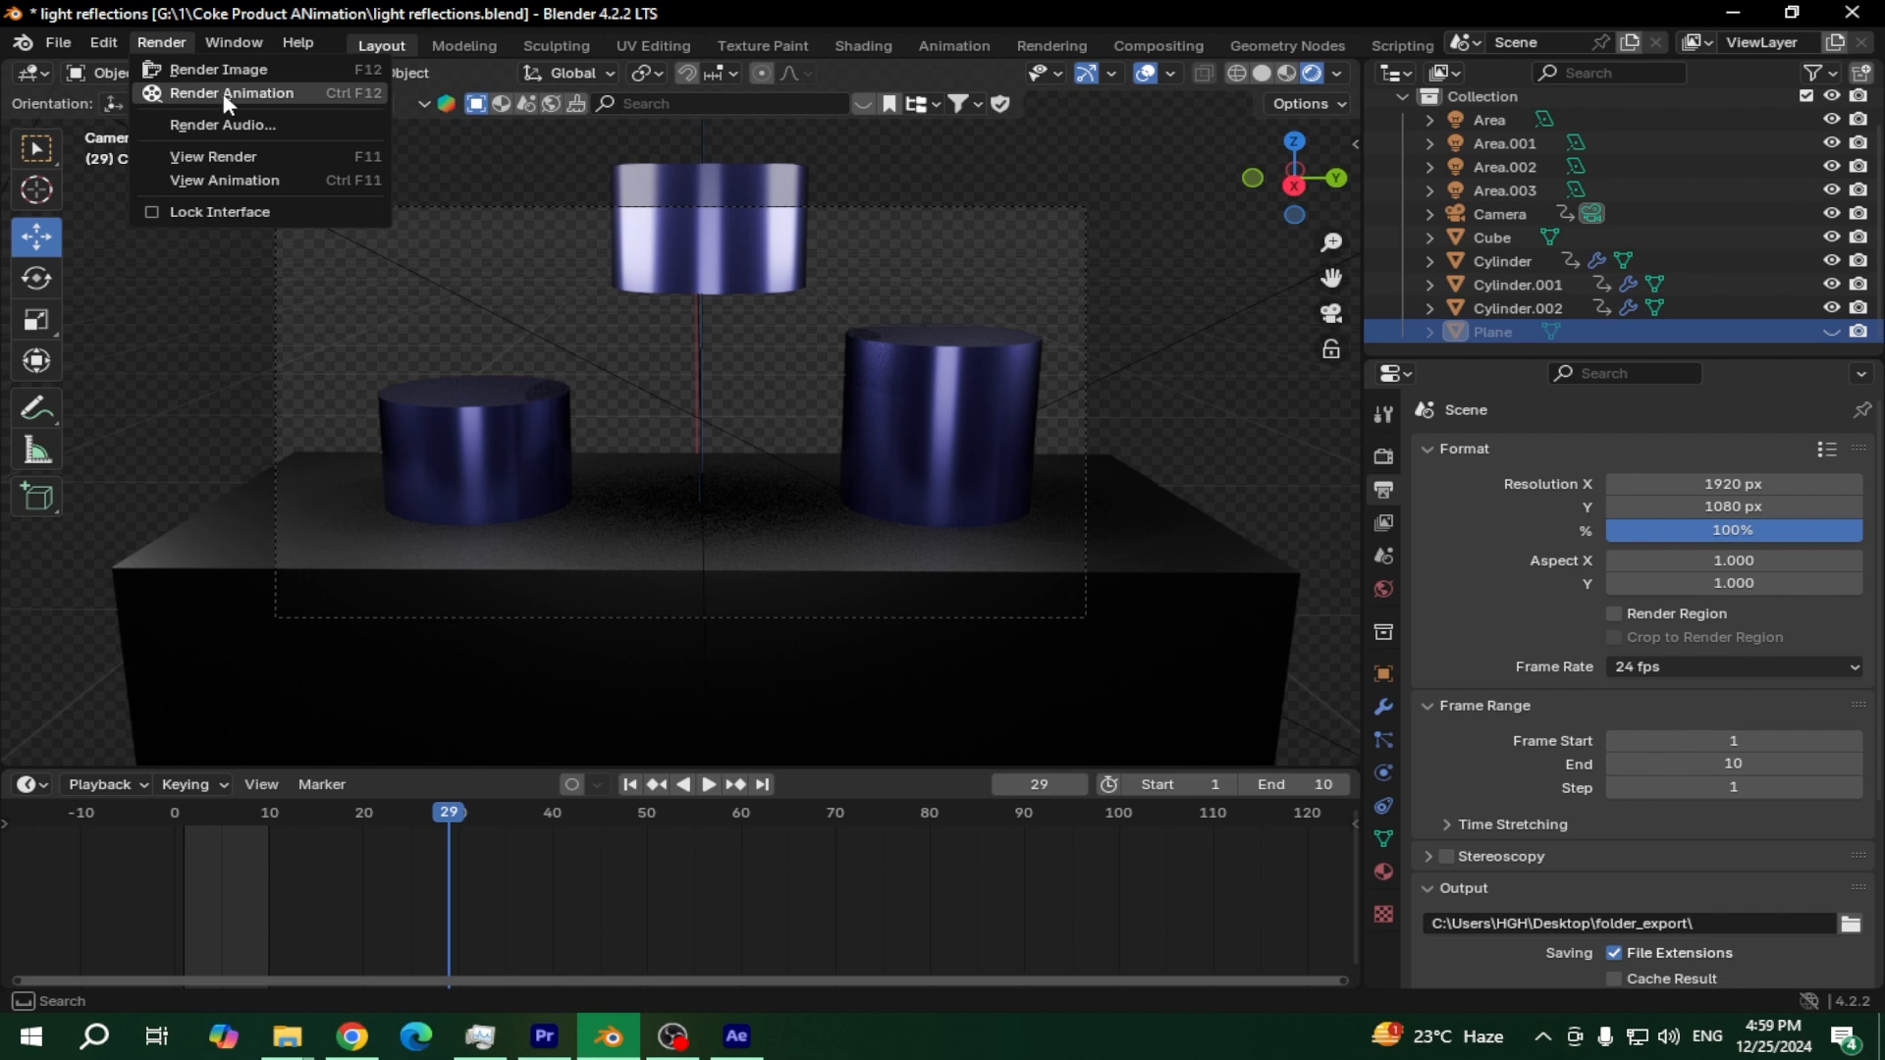
scroll(1476, 636, down, 4)
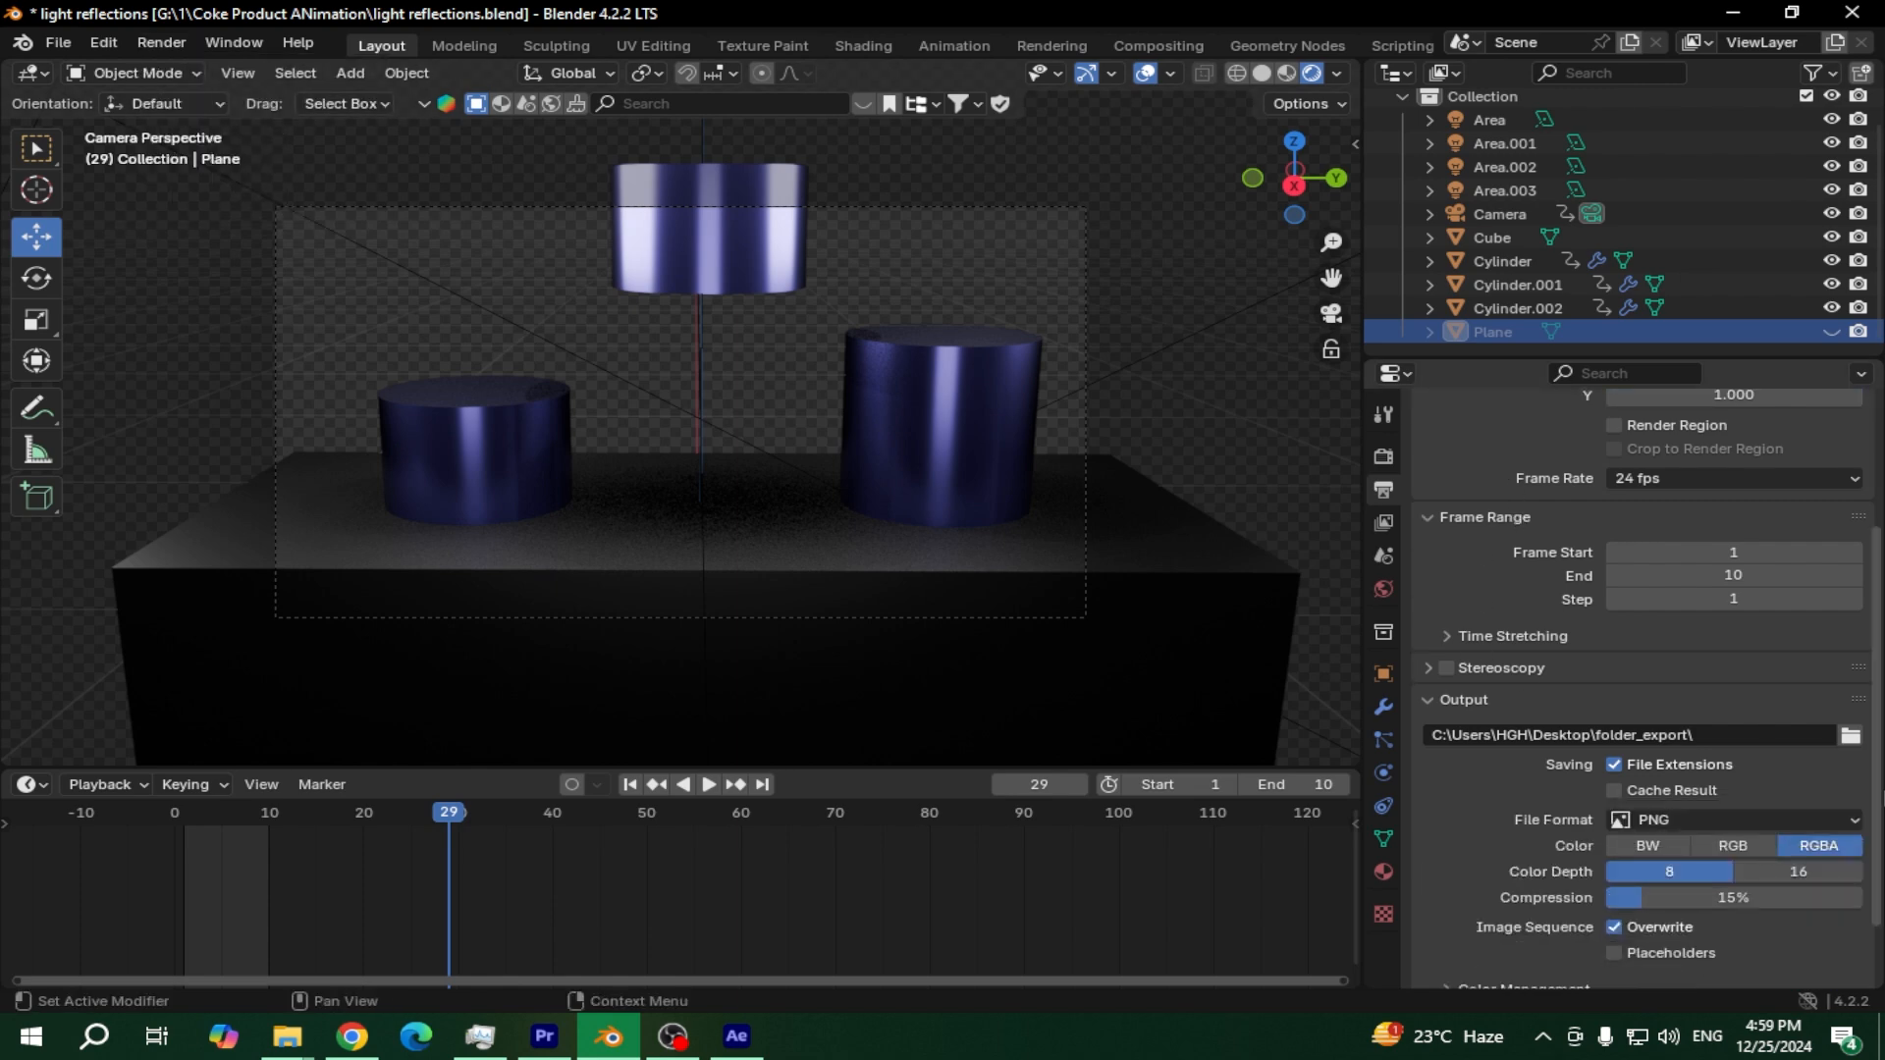
click(1851, 736)
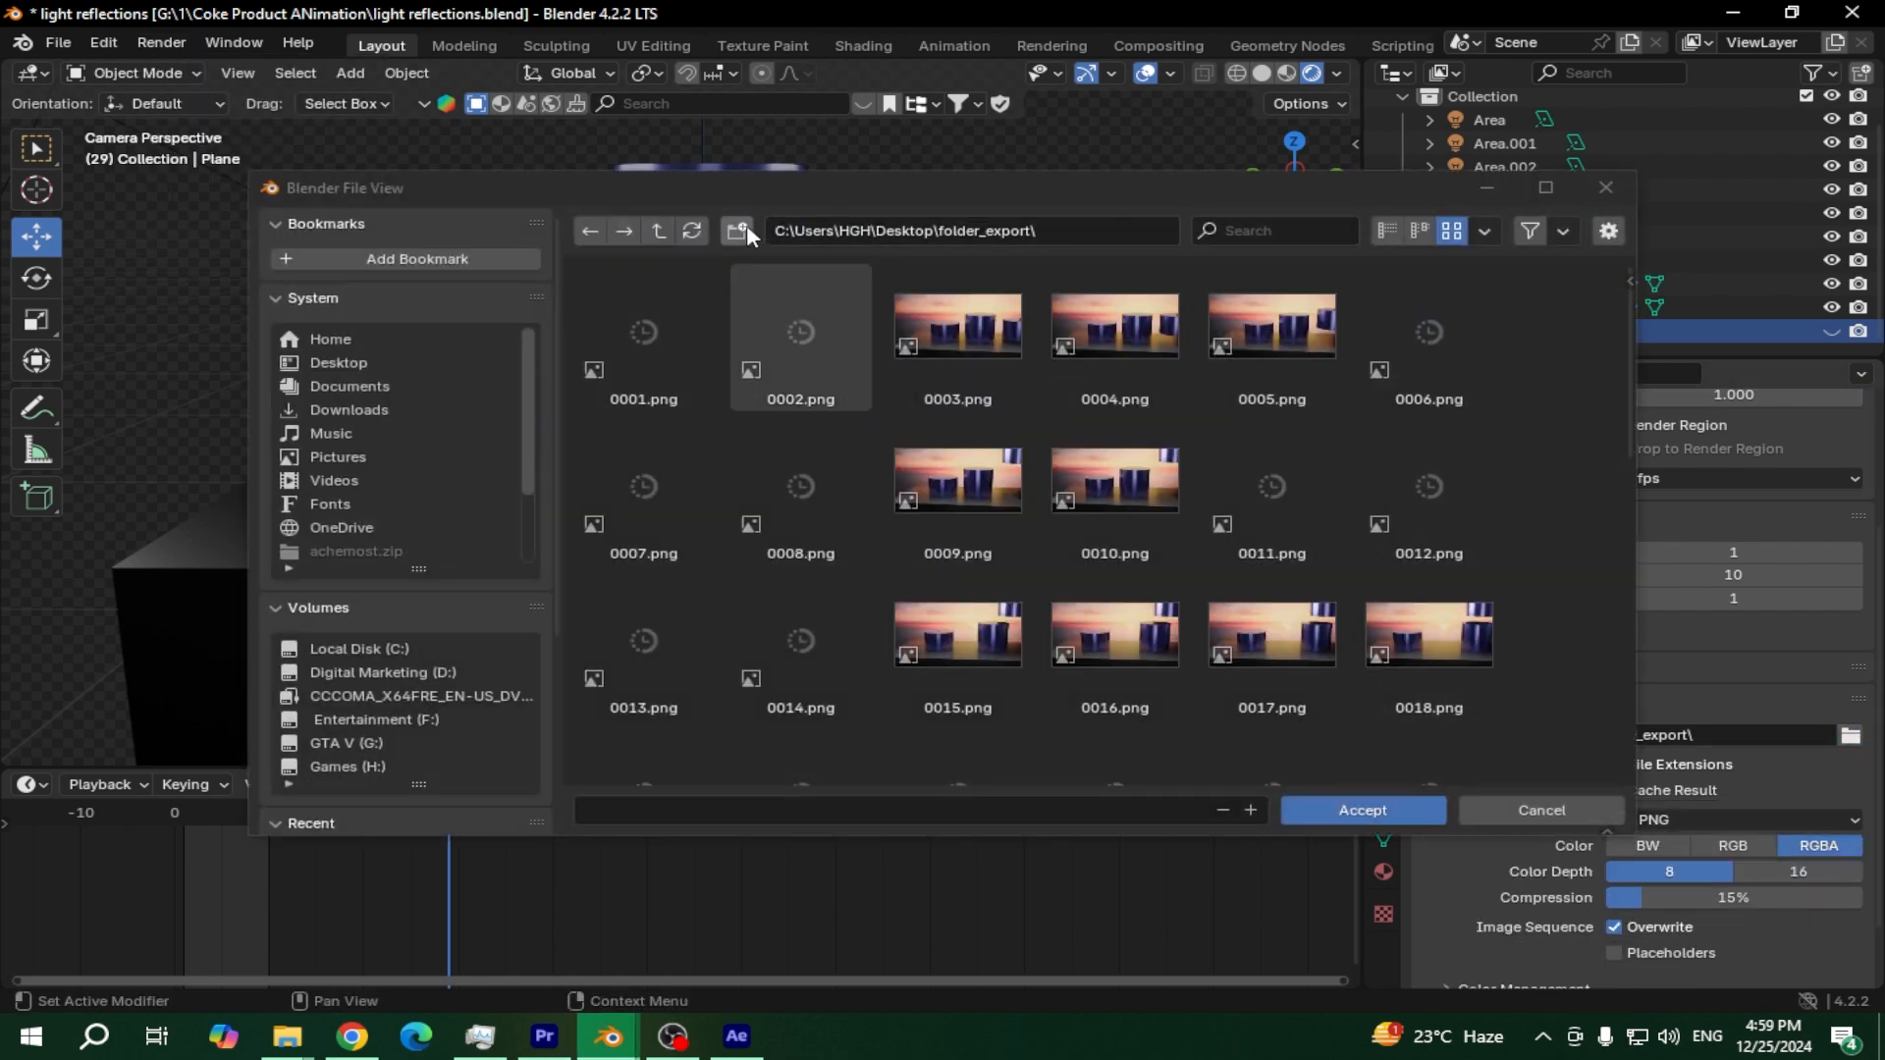
click(738, 231)
double_click(646, 330)
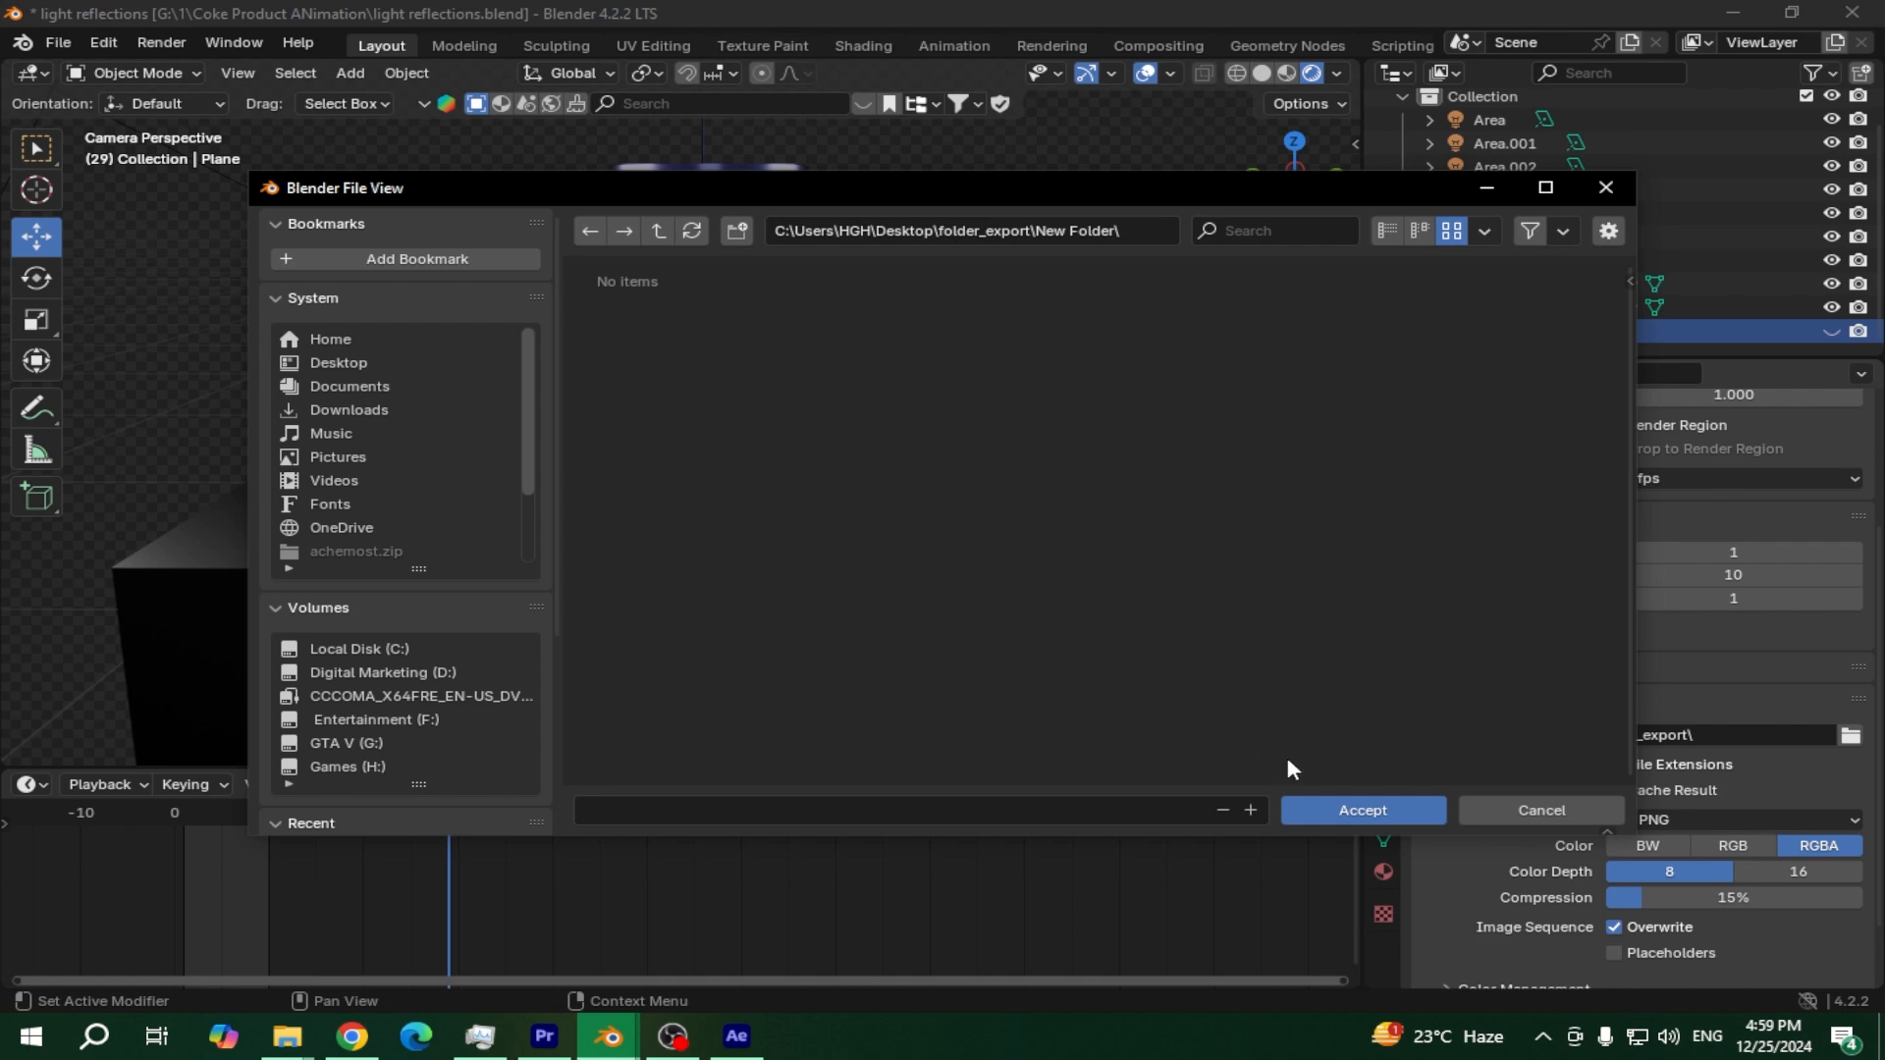
click(1354, 806)
Try to render the 10-frame animation with the background Plane hidden only in the viewport
click(163, 43)
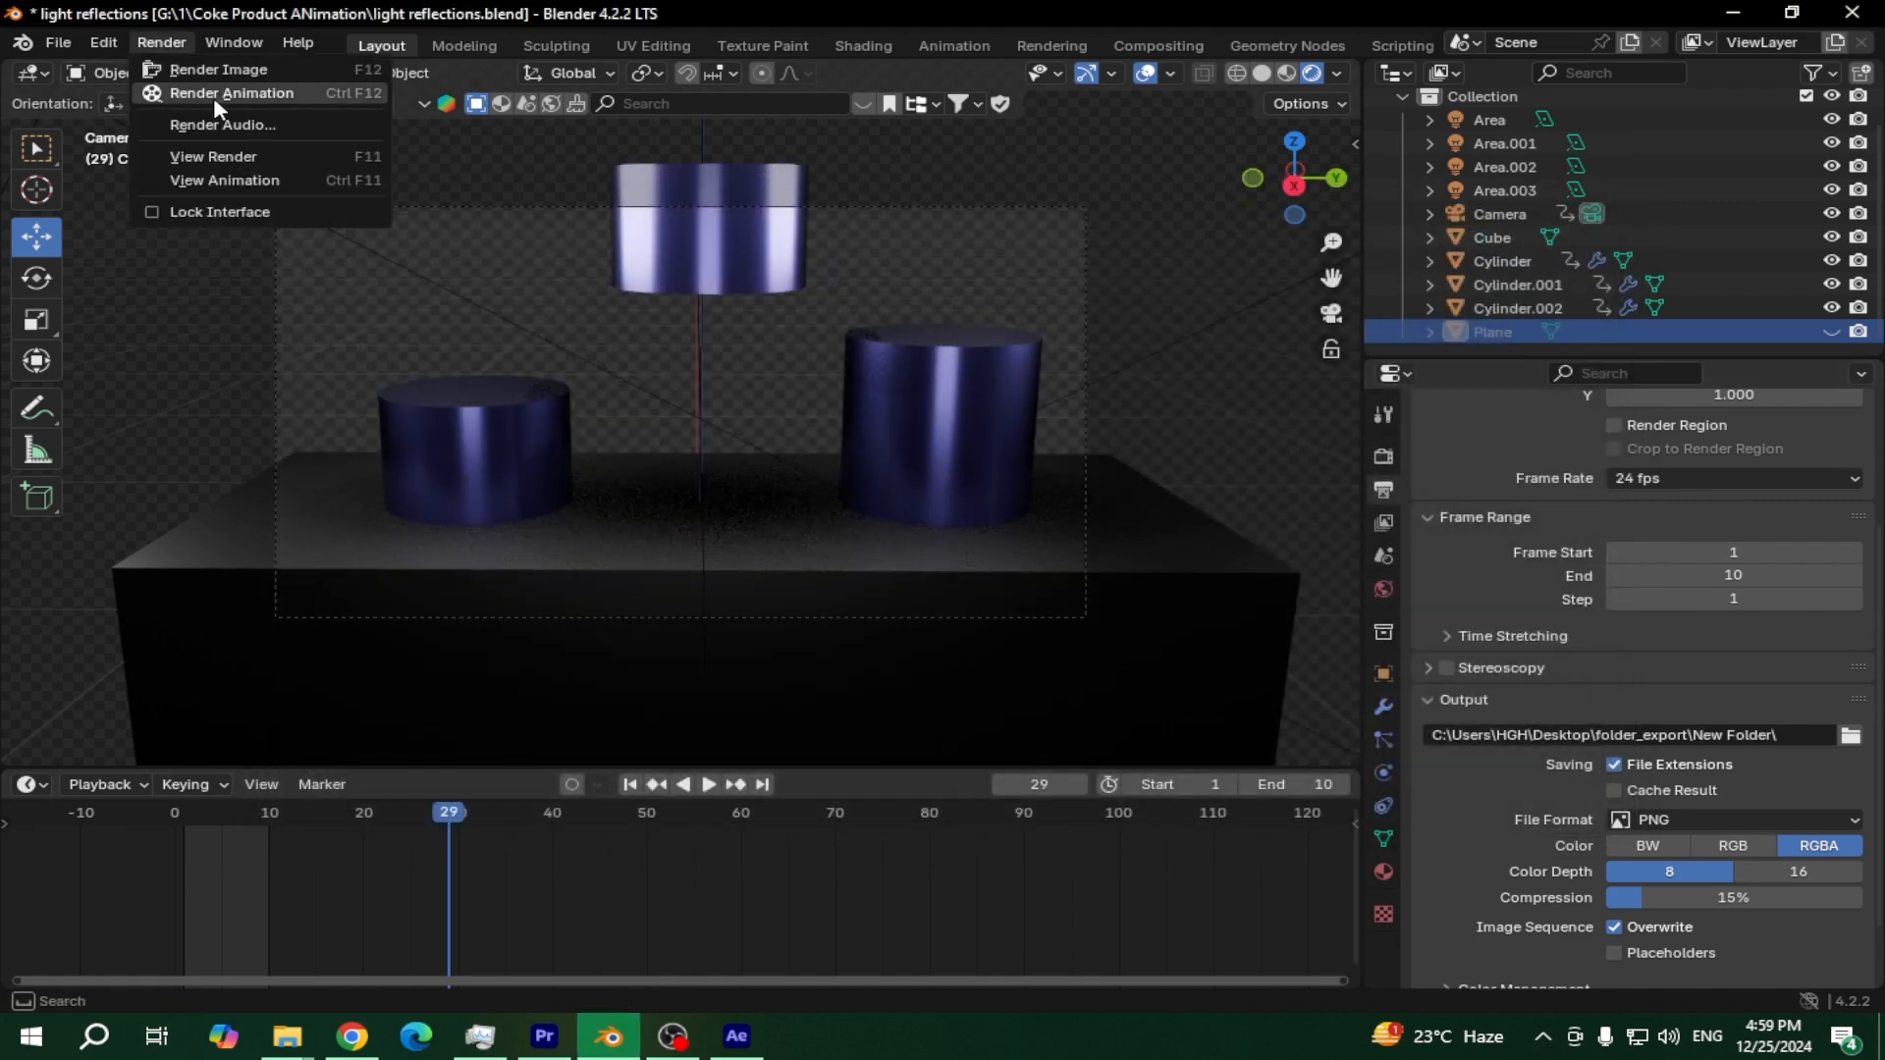
click(214, 97)
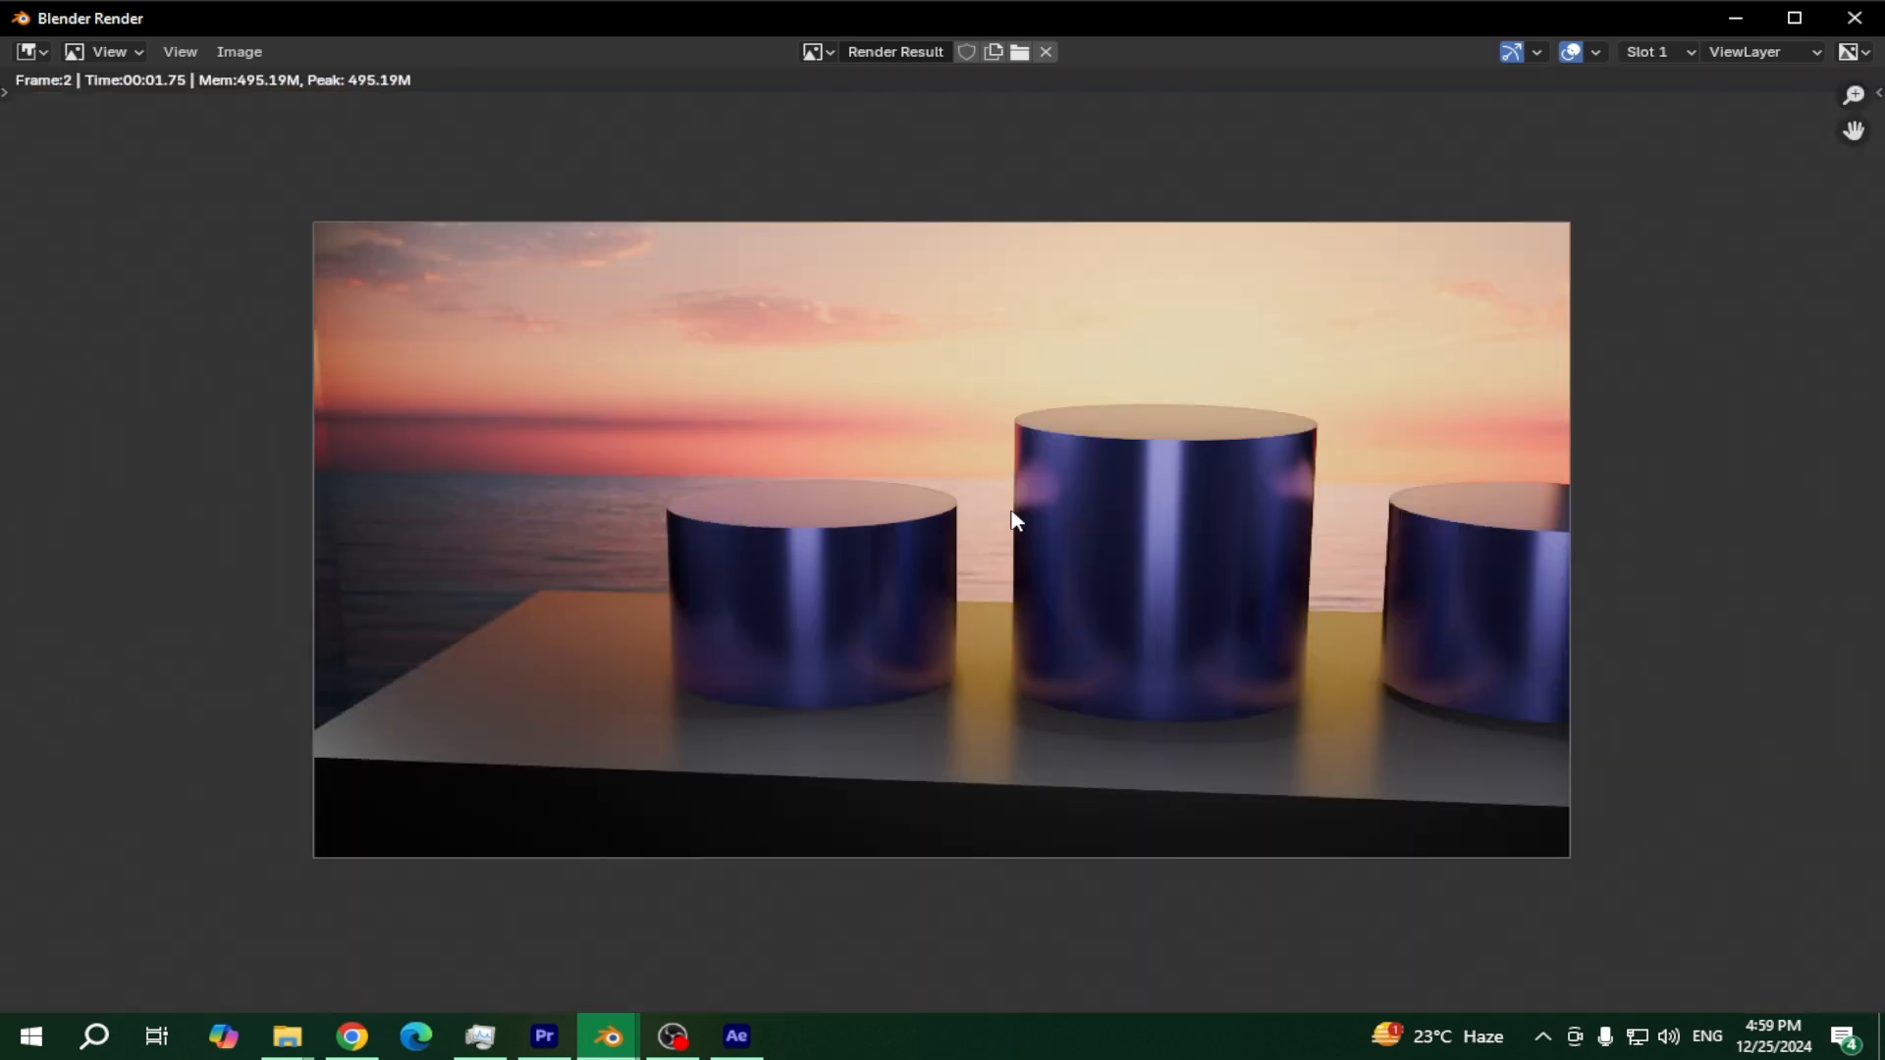
click(1044, 51)
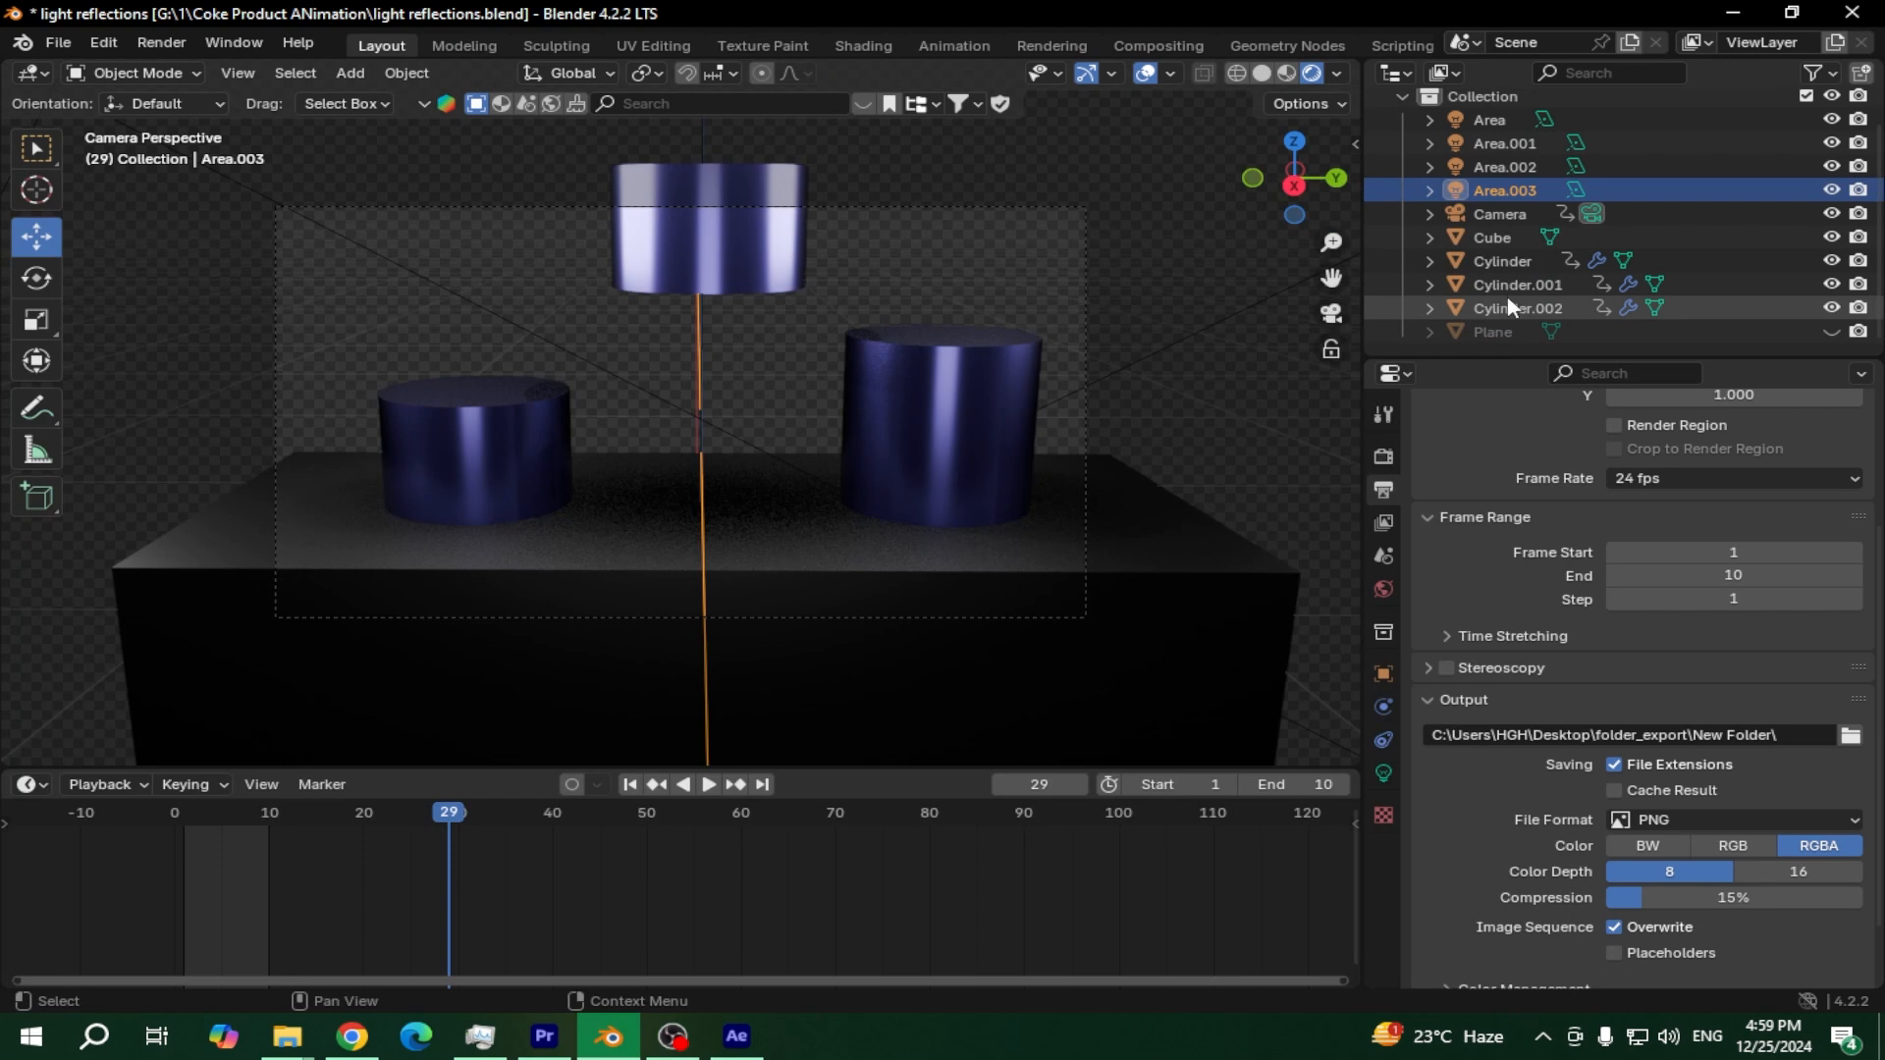
Compare the scene with and without the background Plane, delete the Plane, and clear the object selection
click(1499, 332)
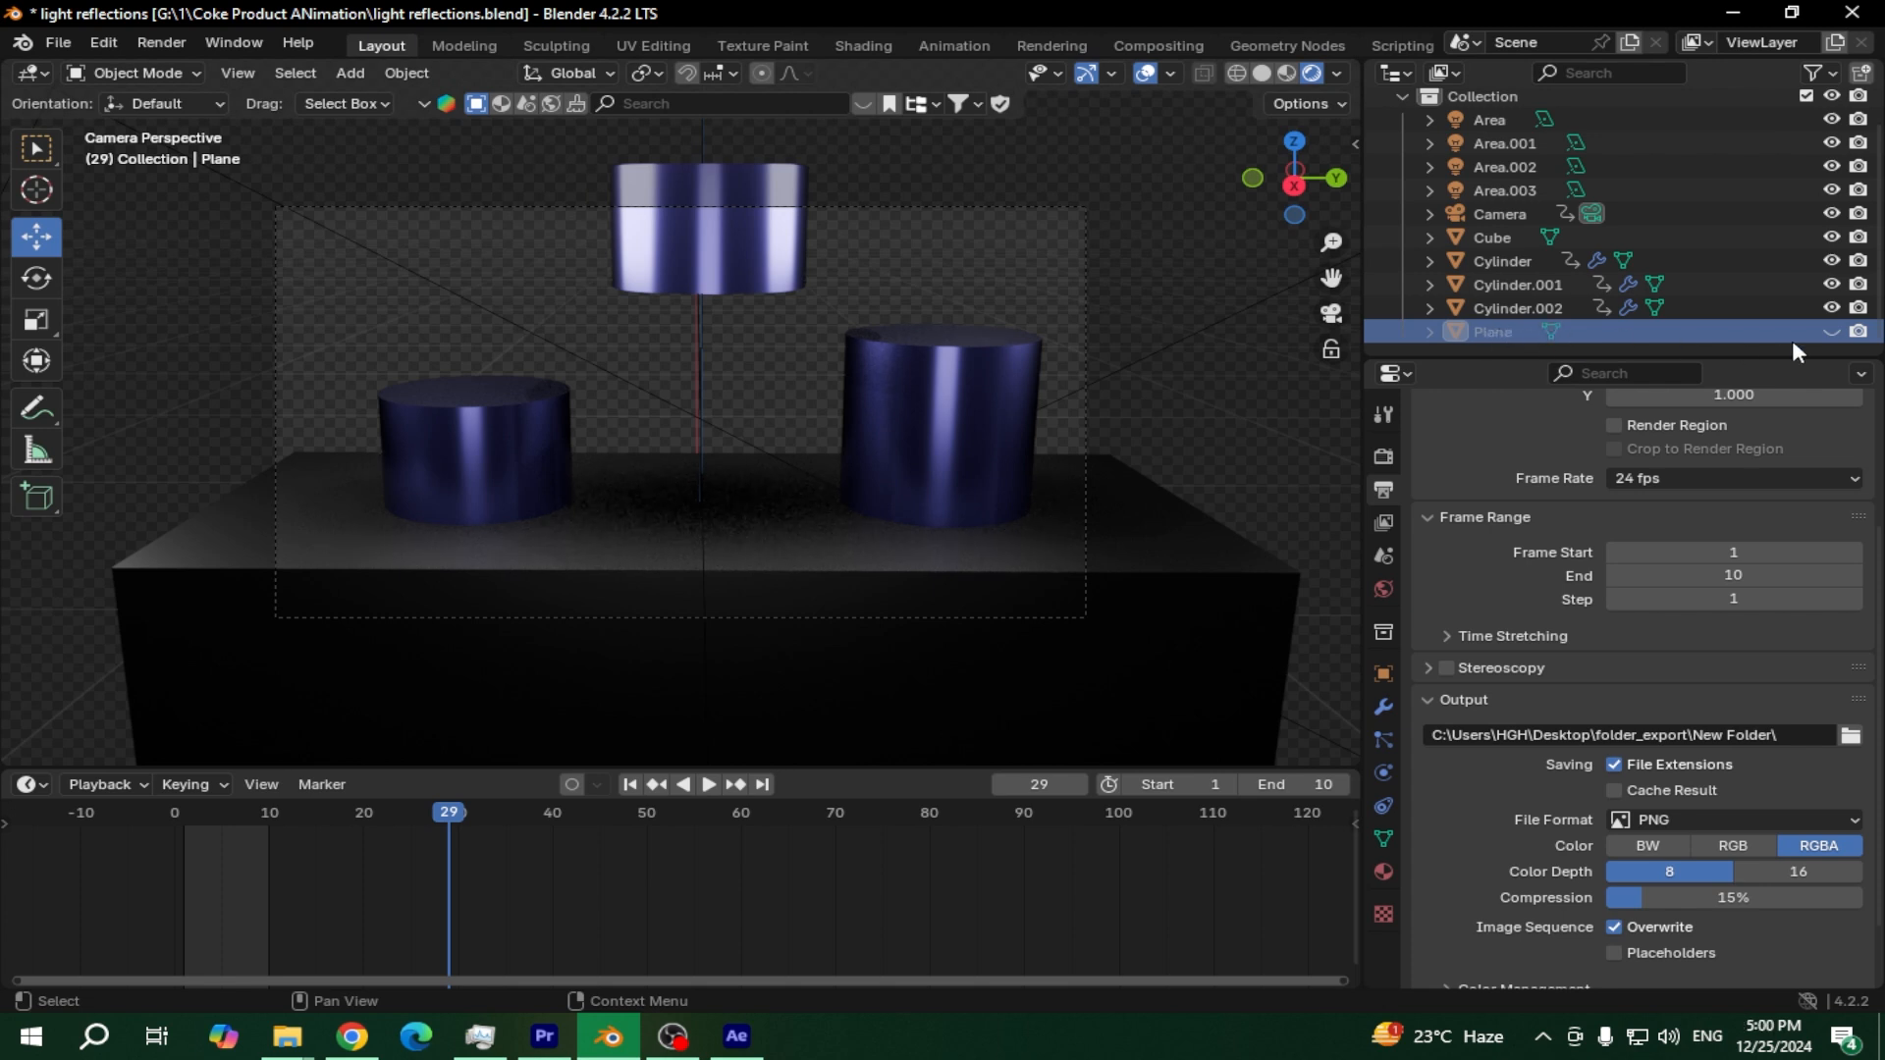
click(1831, 332)
click(1831, 332)
click(1830, 332)
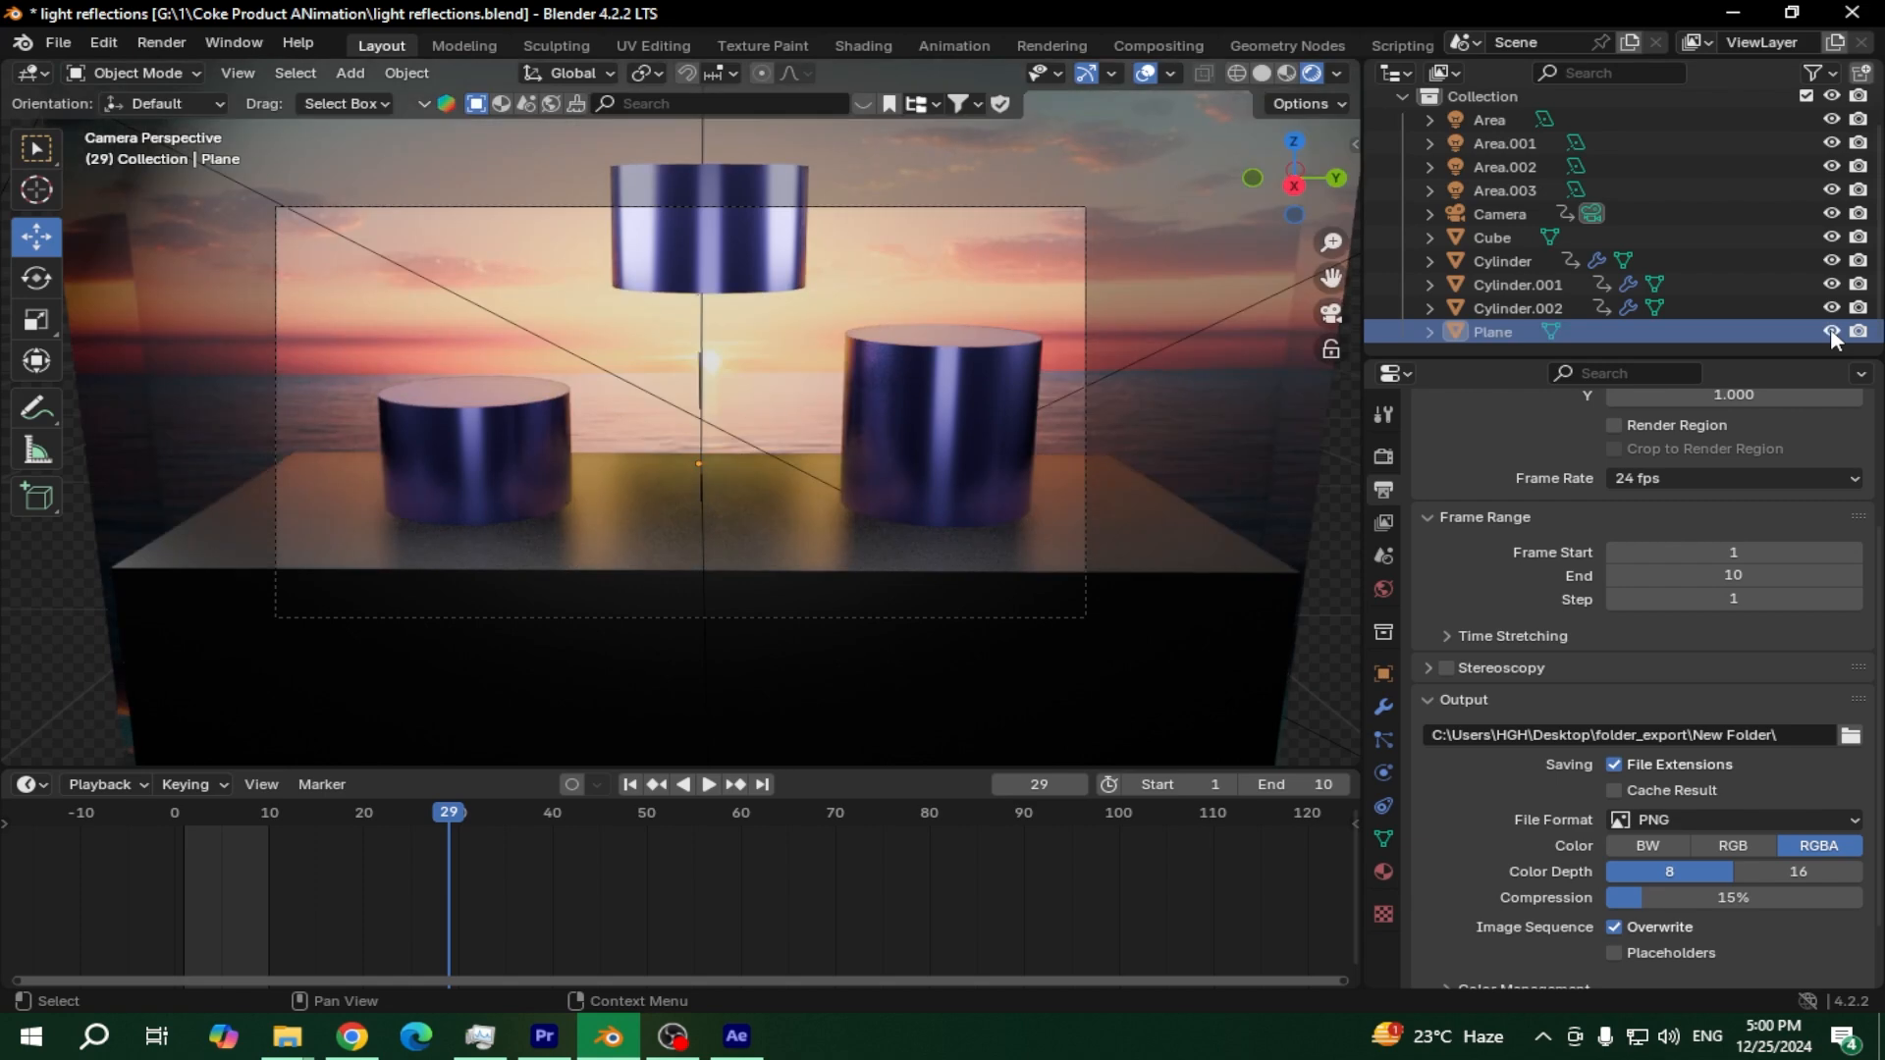
click(1831, 332)
click(1831, 332)
click(1831, 332)
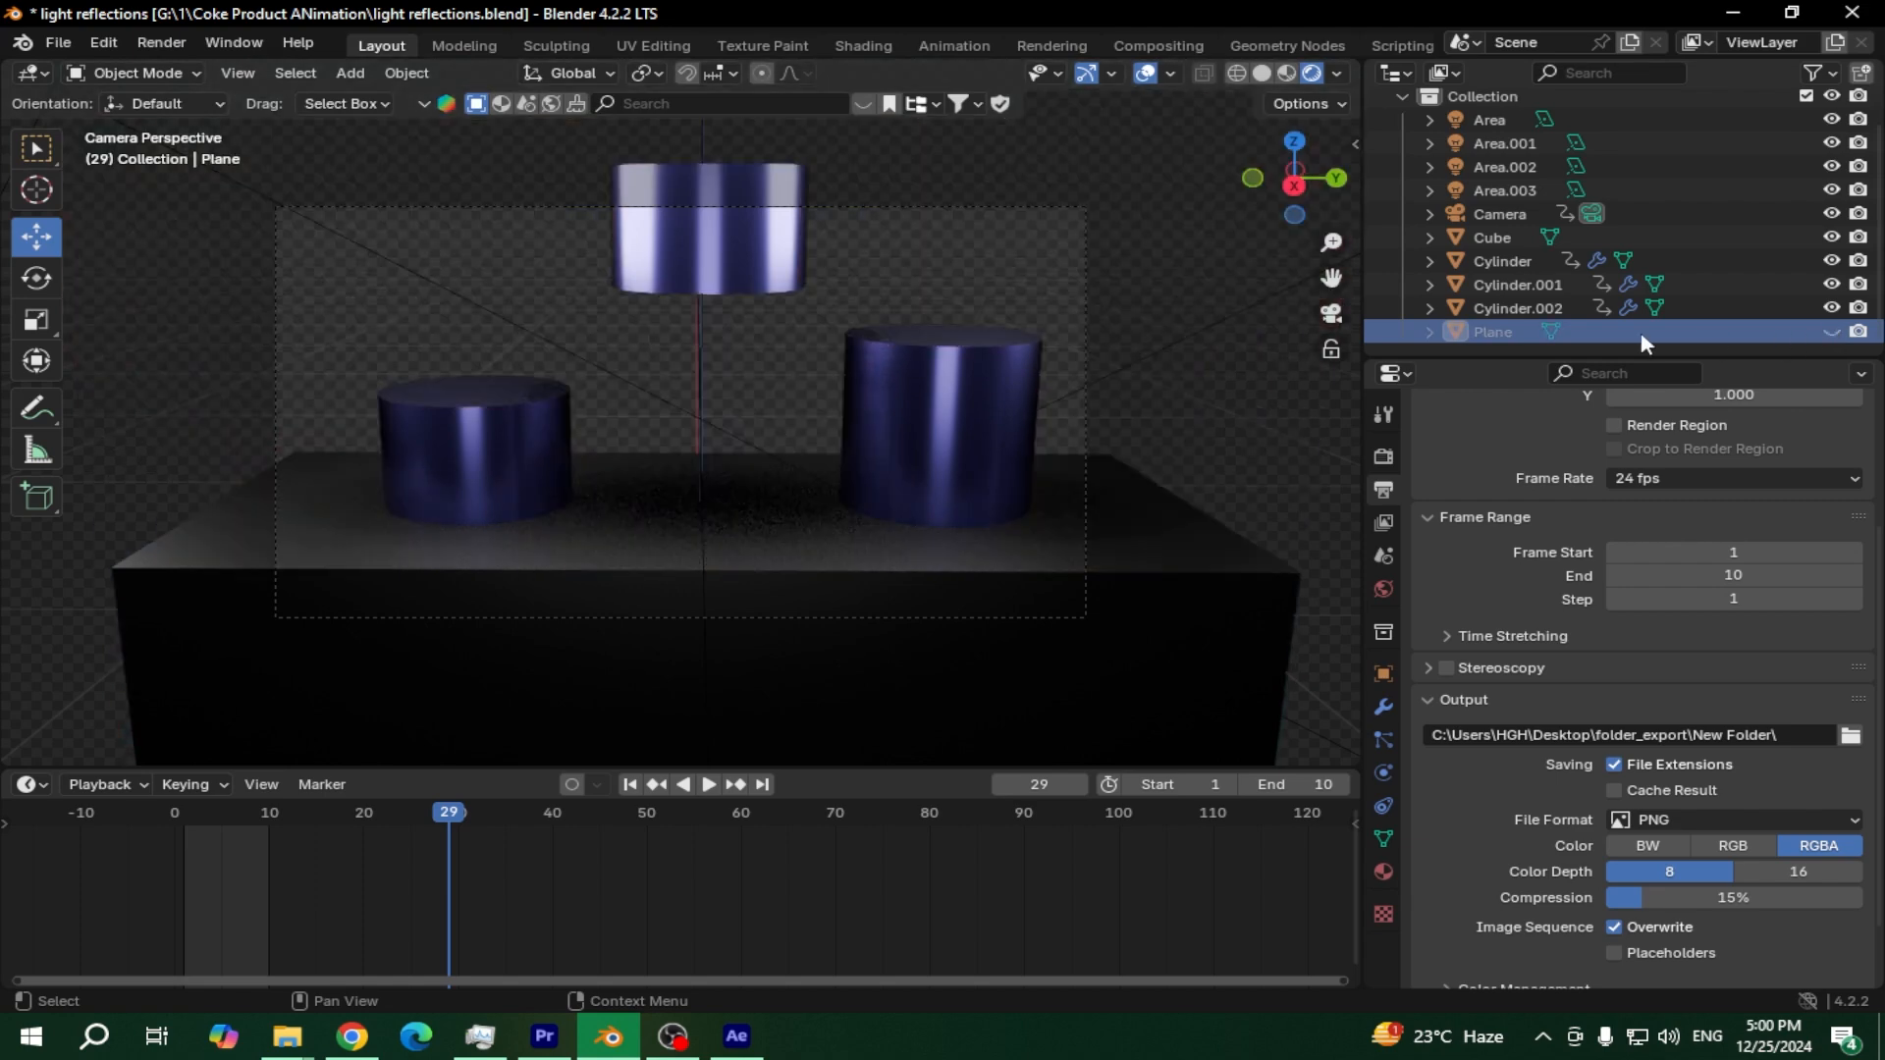
key(Delete)
click(1494, 332)
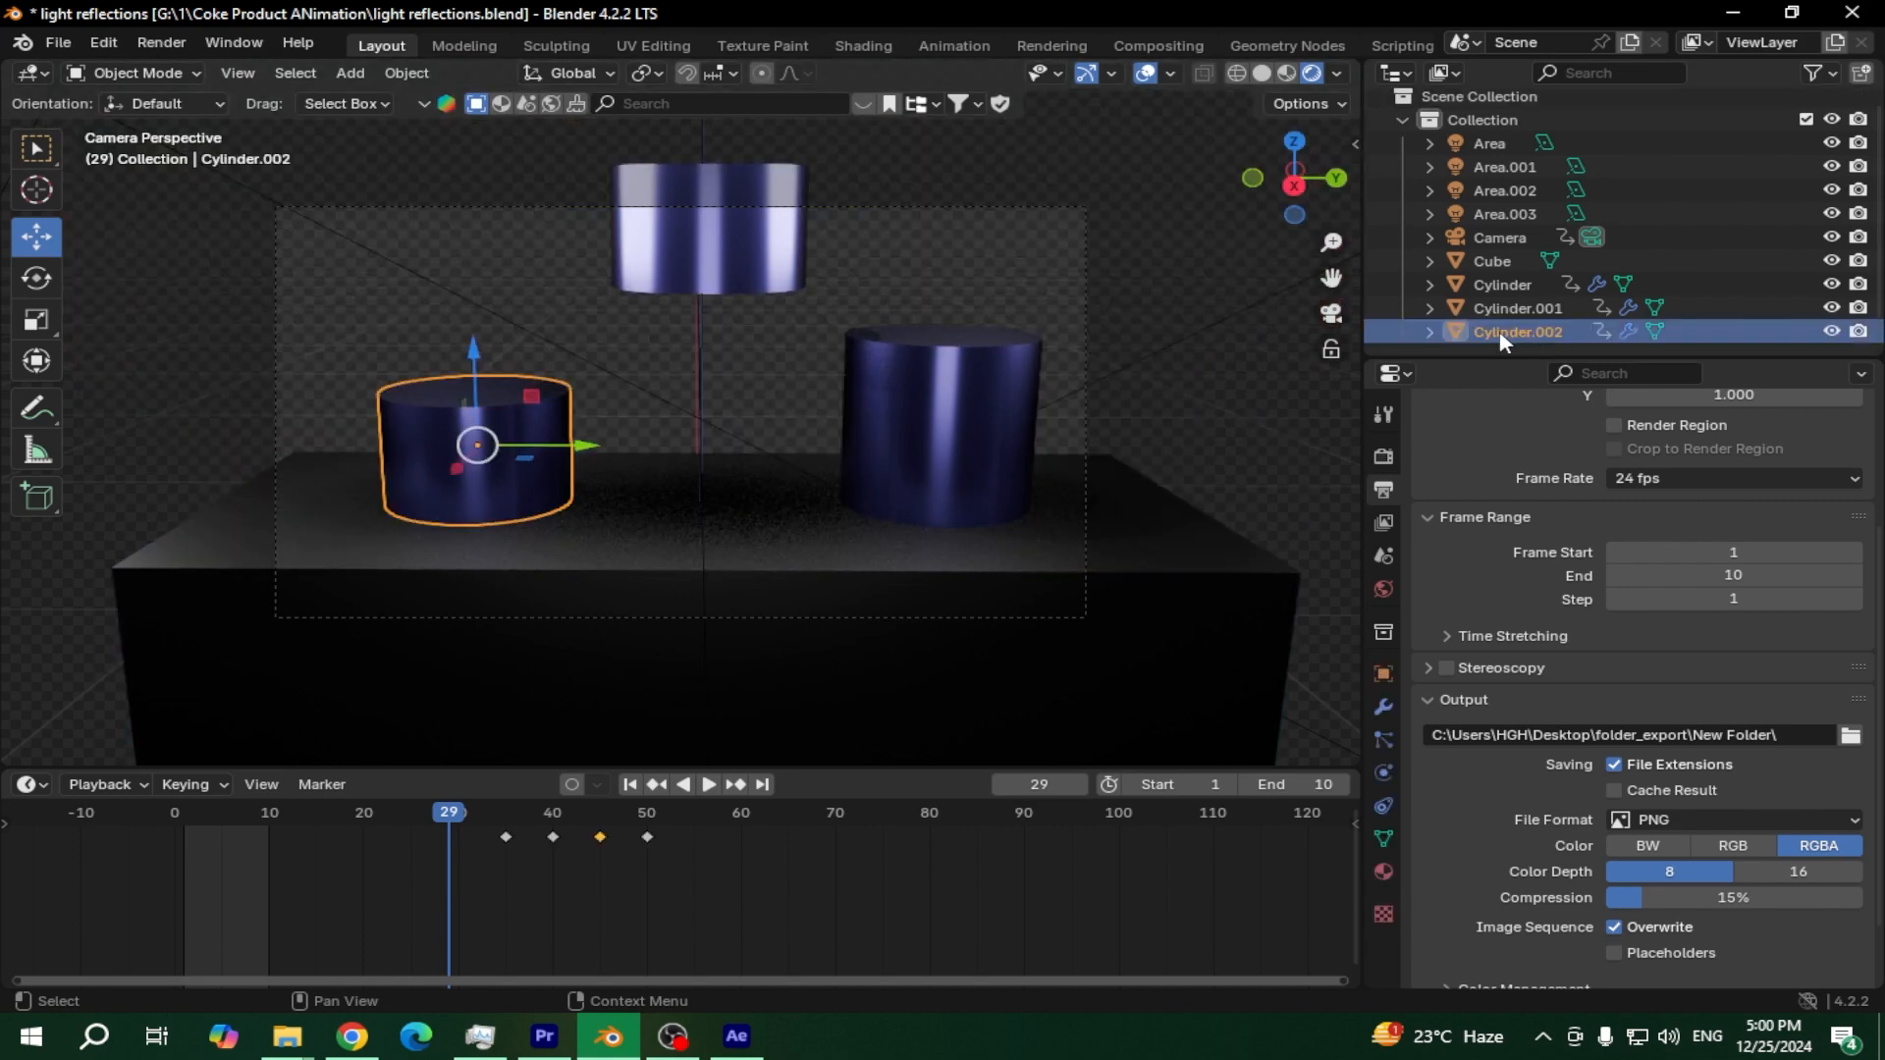
click(1160, 391)
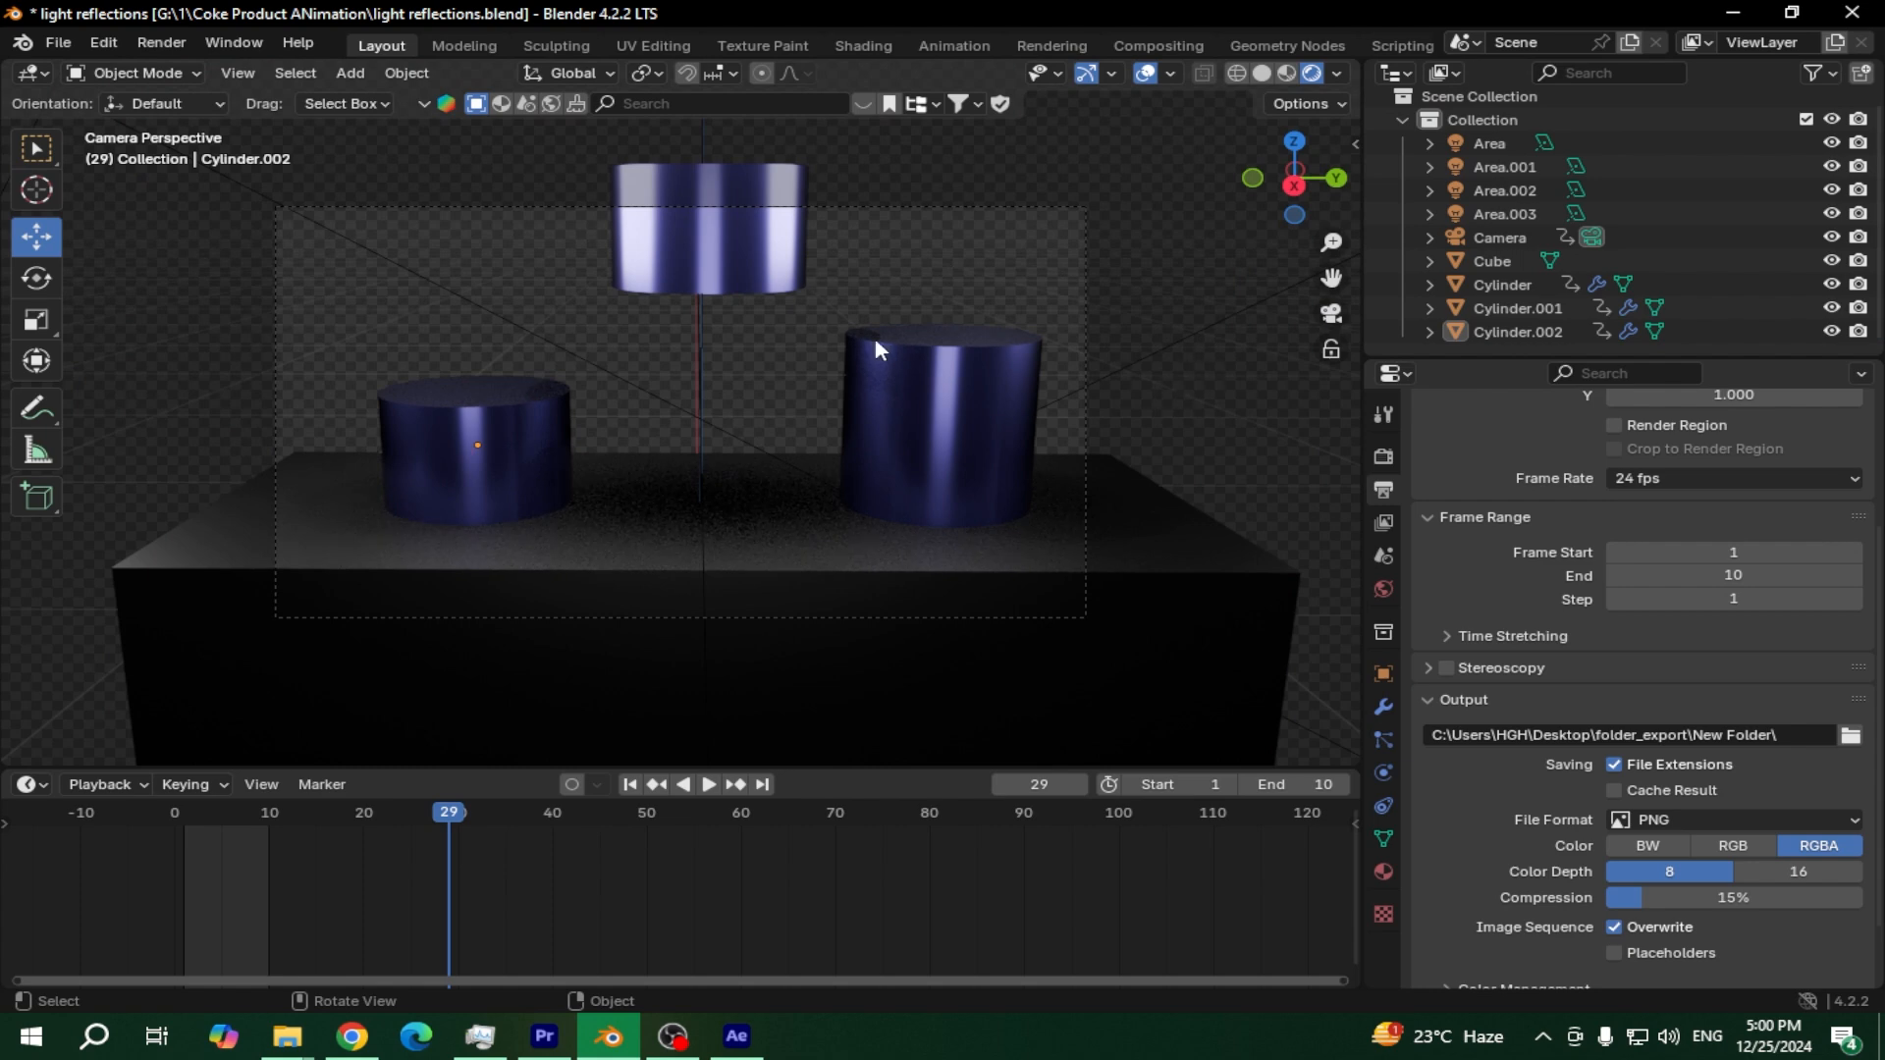
Render the animation for frames 1 to 10 with the transparent background and inspect the rendered frames
click(162, 44)
click(185, 93)
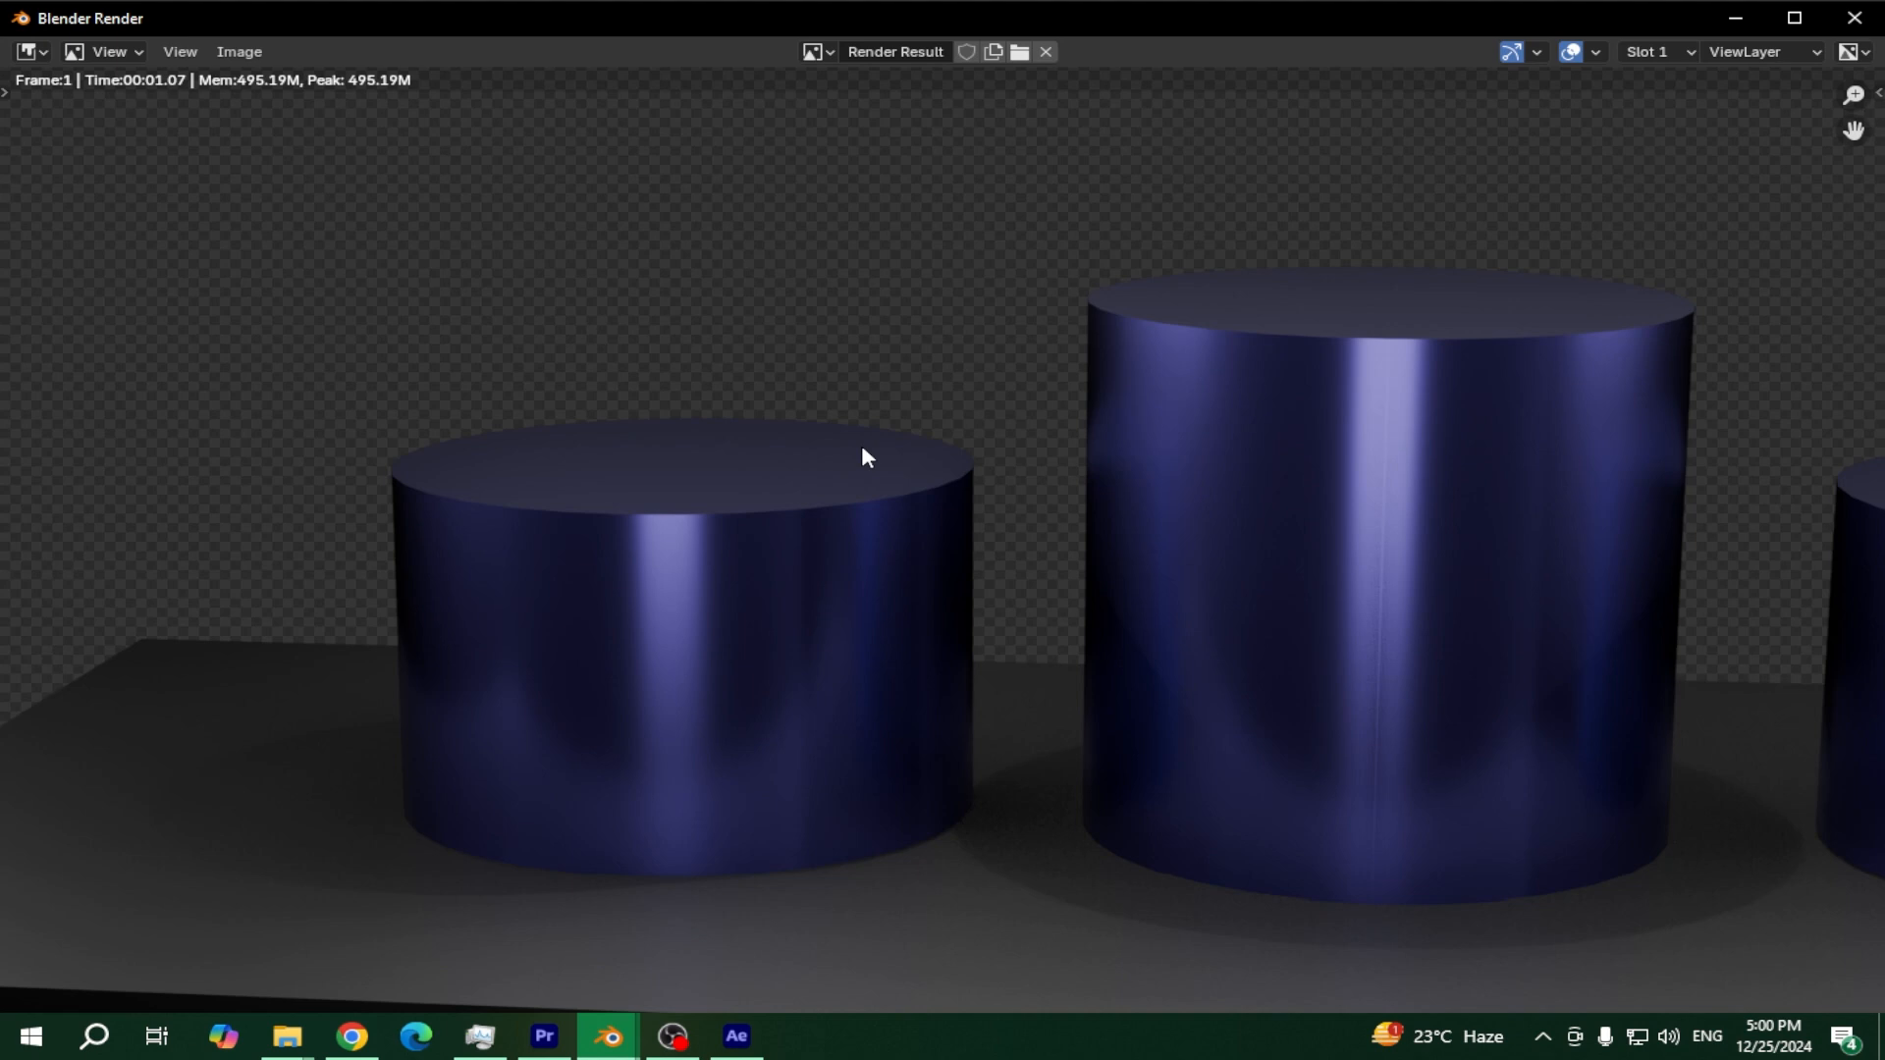
scroll(995, 395, down, 5)
scroll(1034, 515, up, 1)
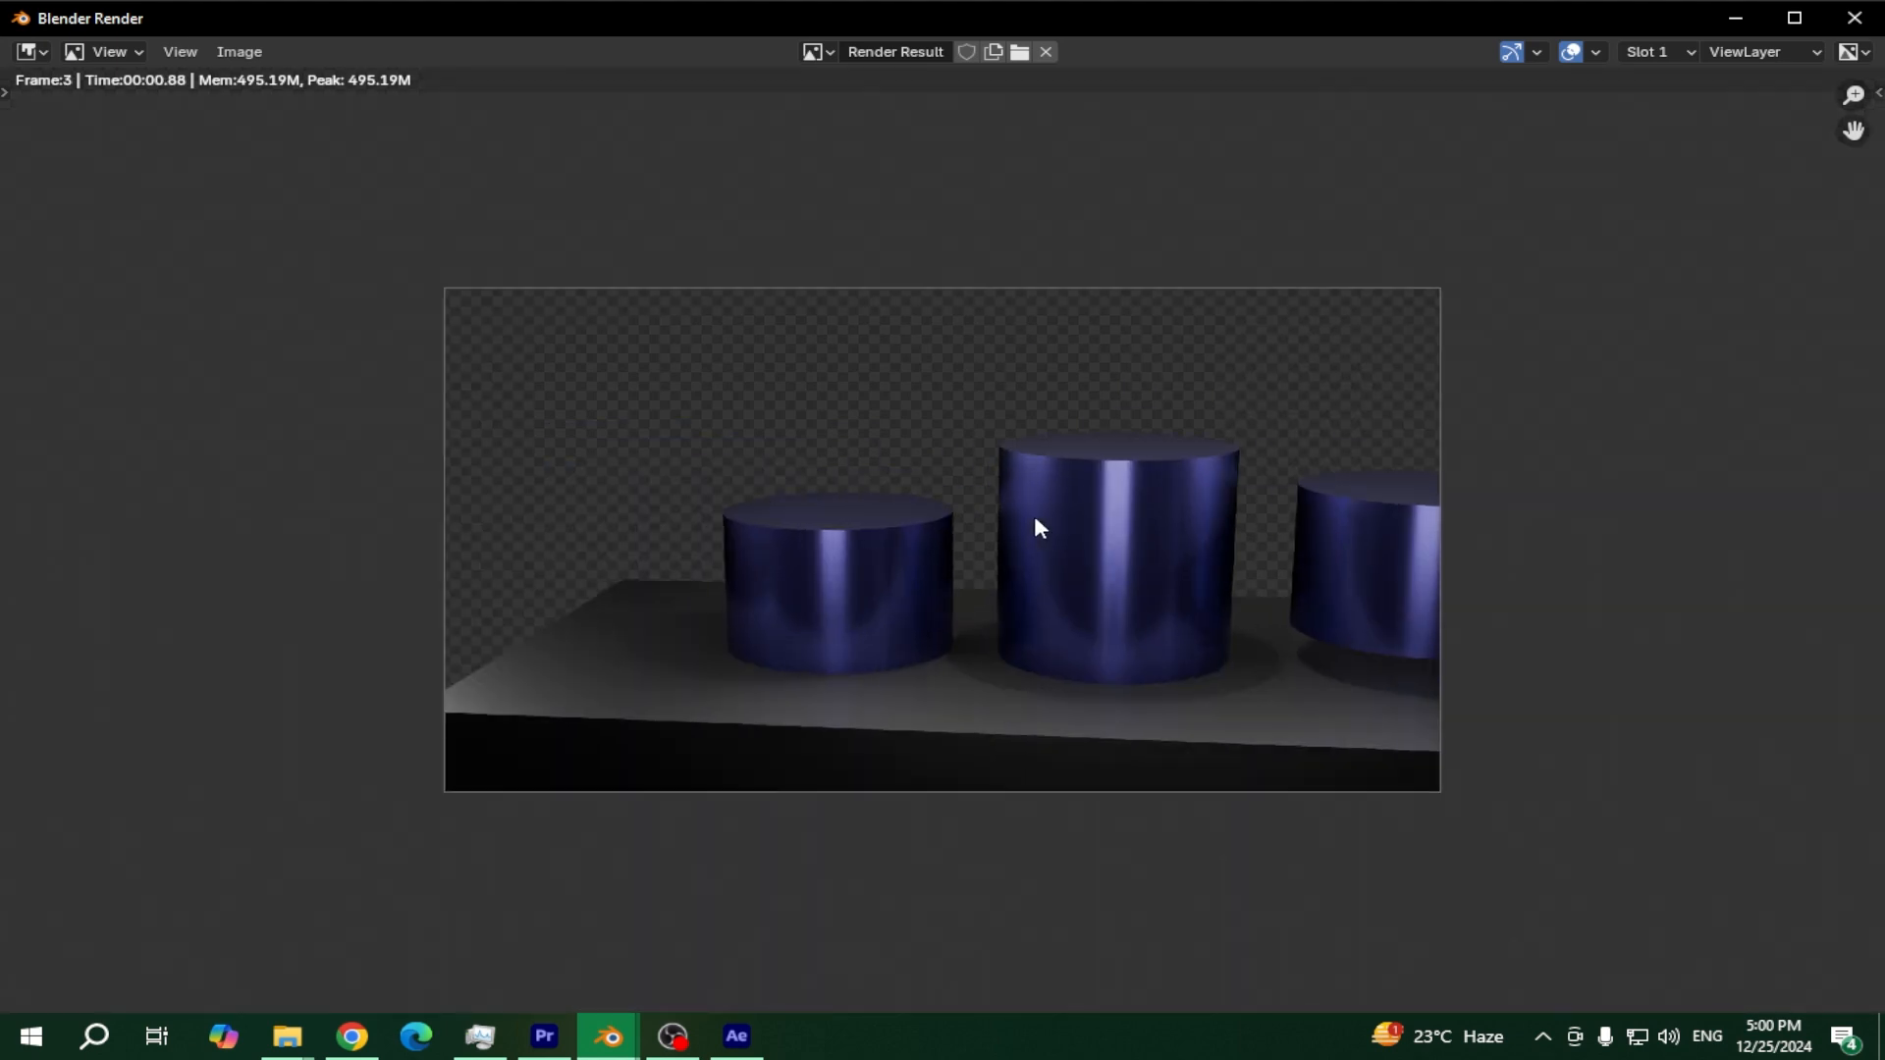
scroll(1038, 528, up, 1)
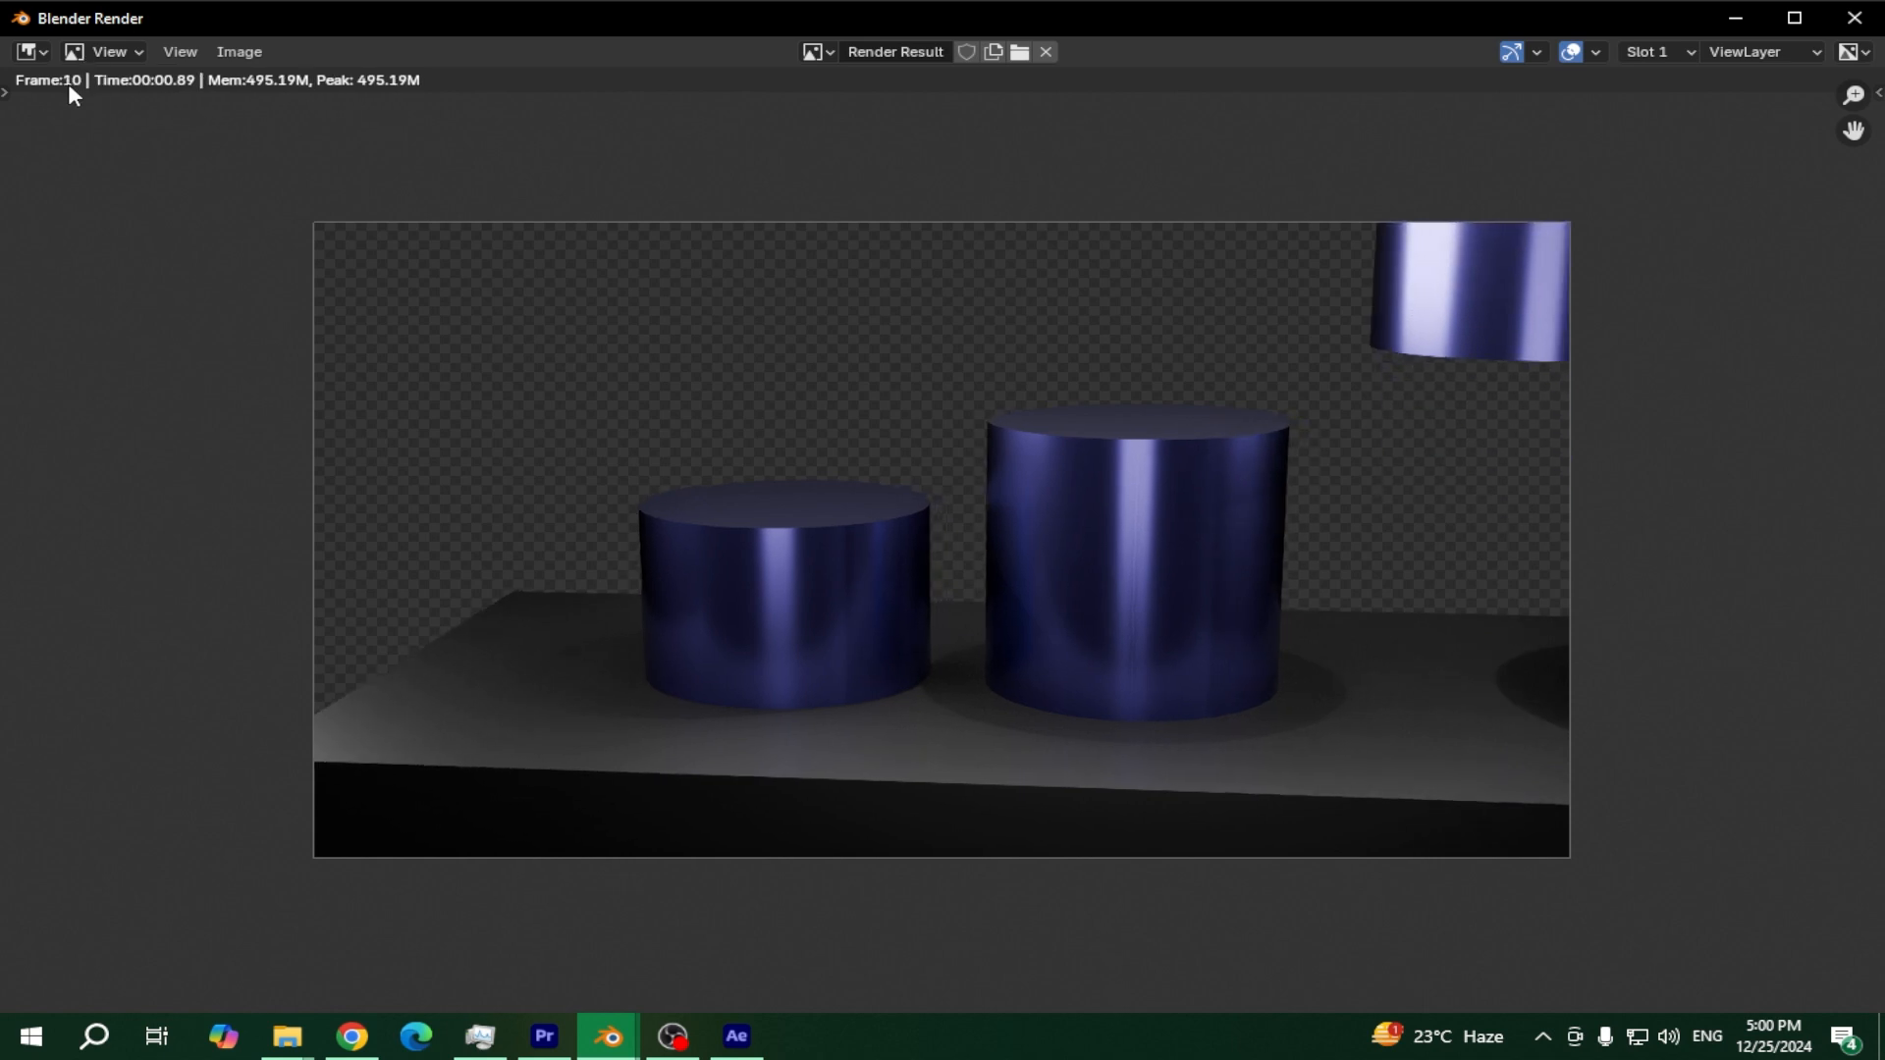
Switch to After Effects and remove the [0001-0050].png sequence from Comp 1 and from the project
click(736, 1036)
click(245, 738)
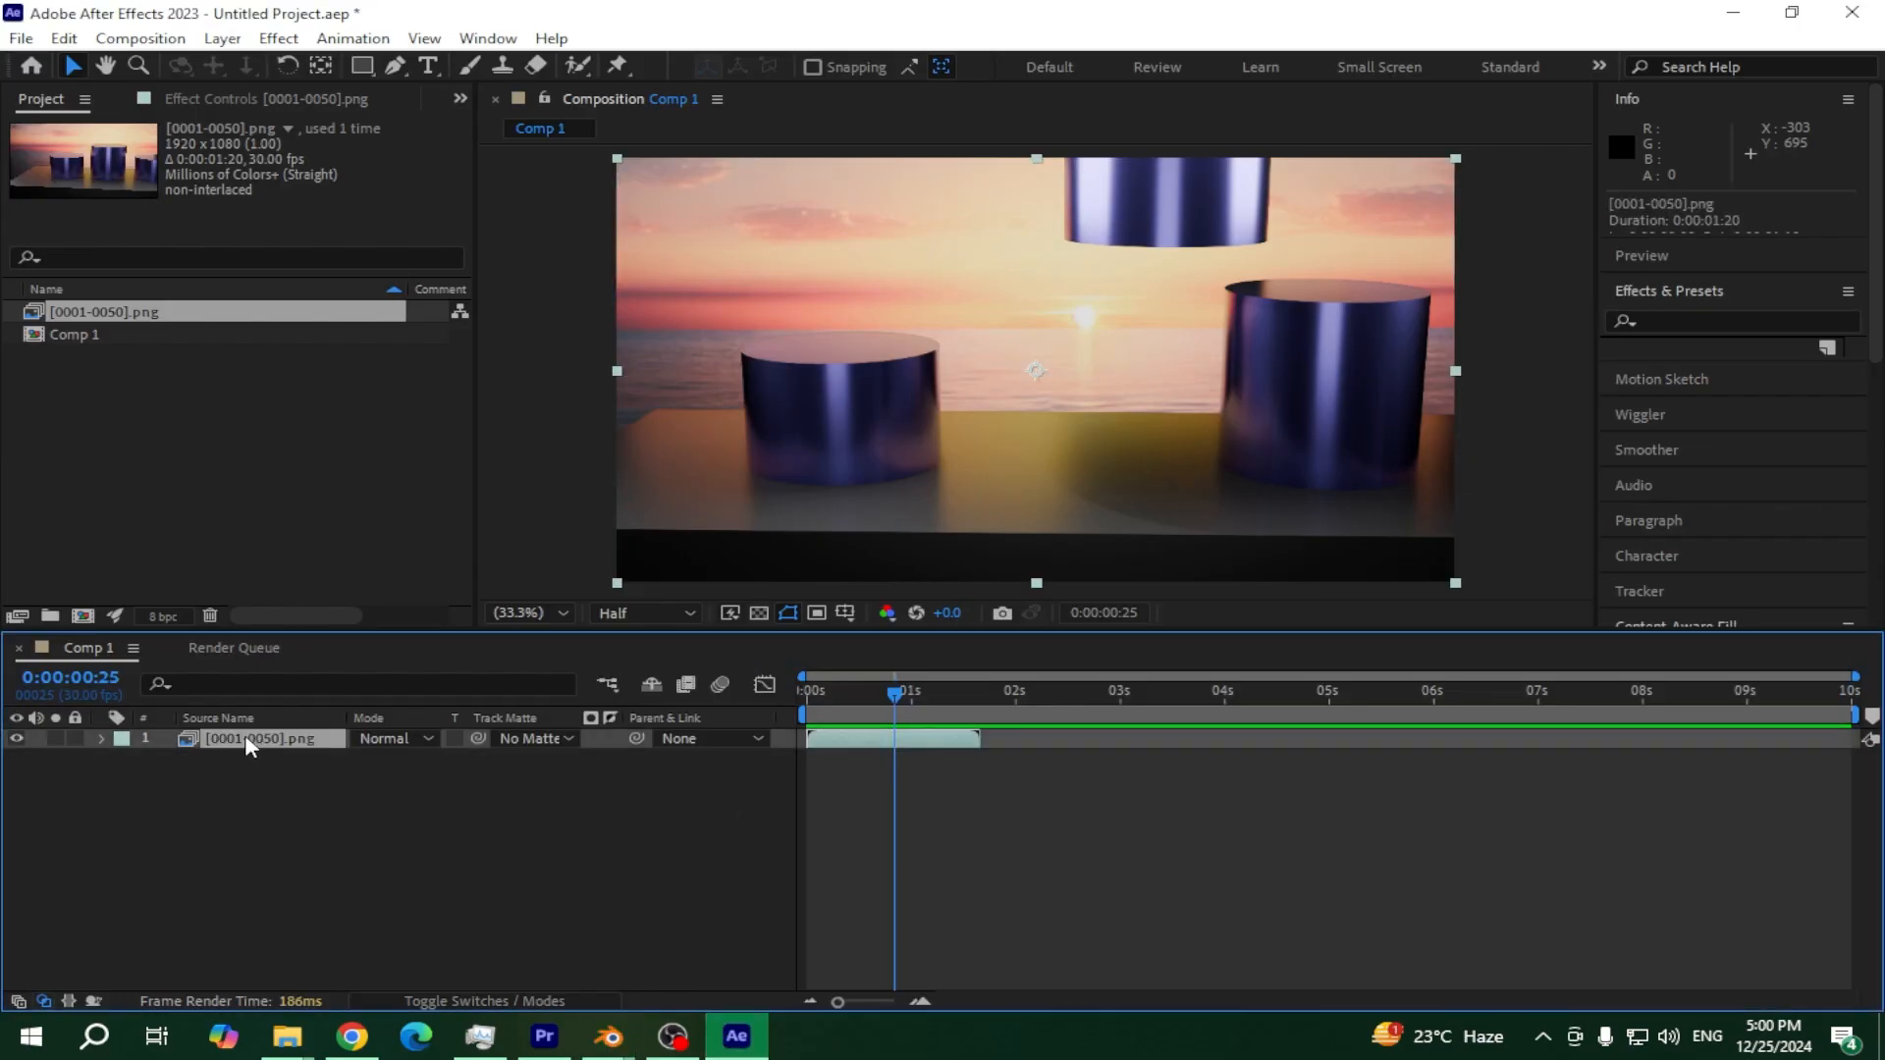
key(Delete)
click(108, 316)
Import the [0001-0010].png sequence from New Folder inside folder_export and add it to Comp 1
double_click(147, 376)
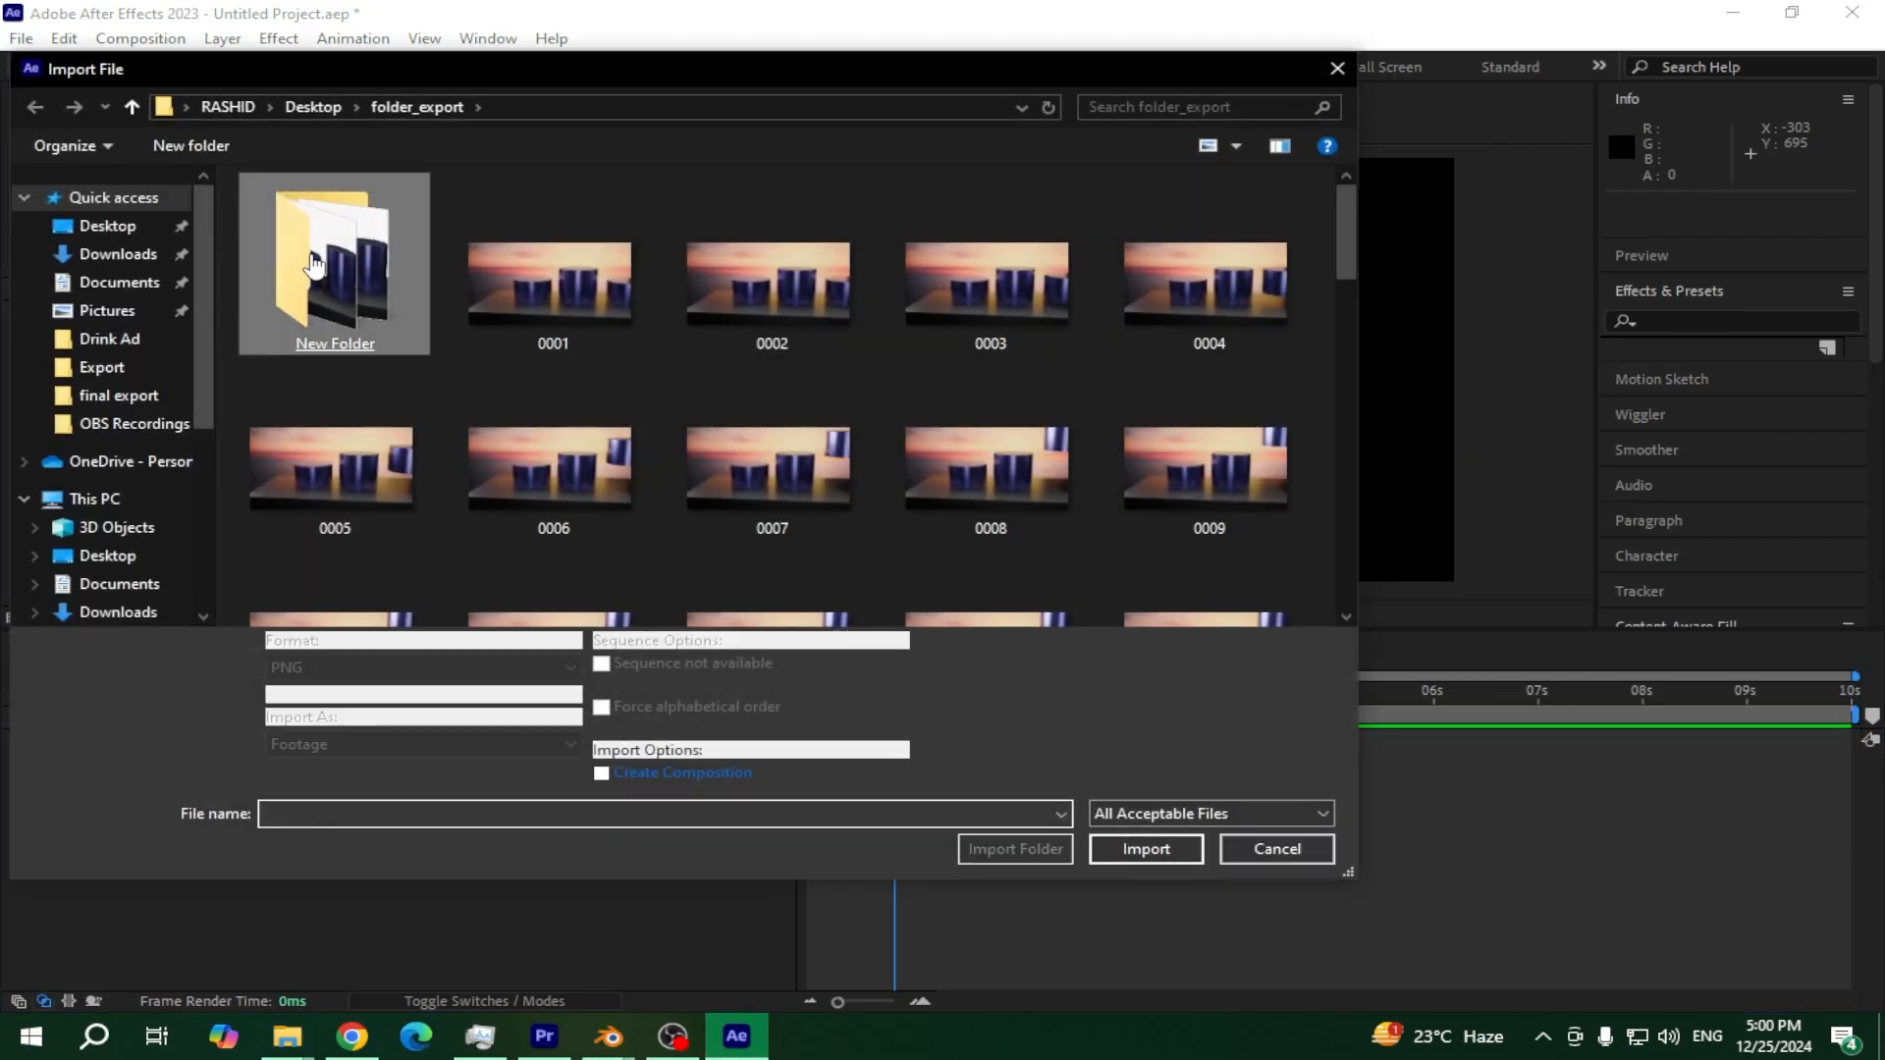
double_click(314, 263)
click(285, 278)
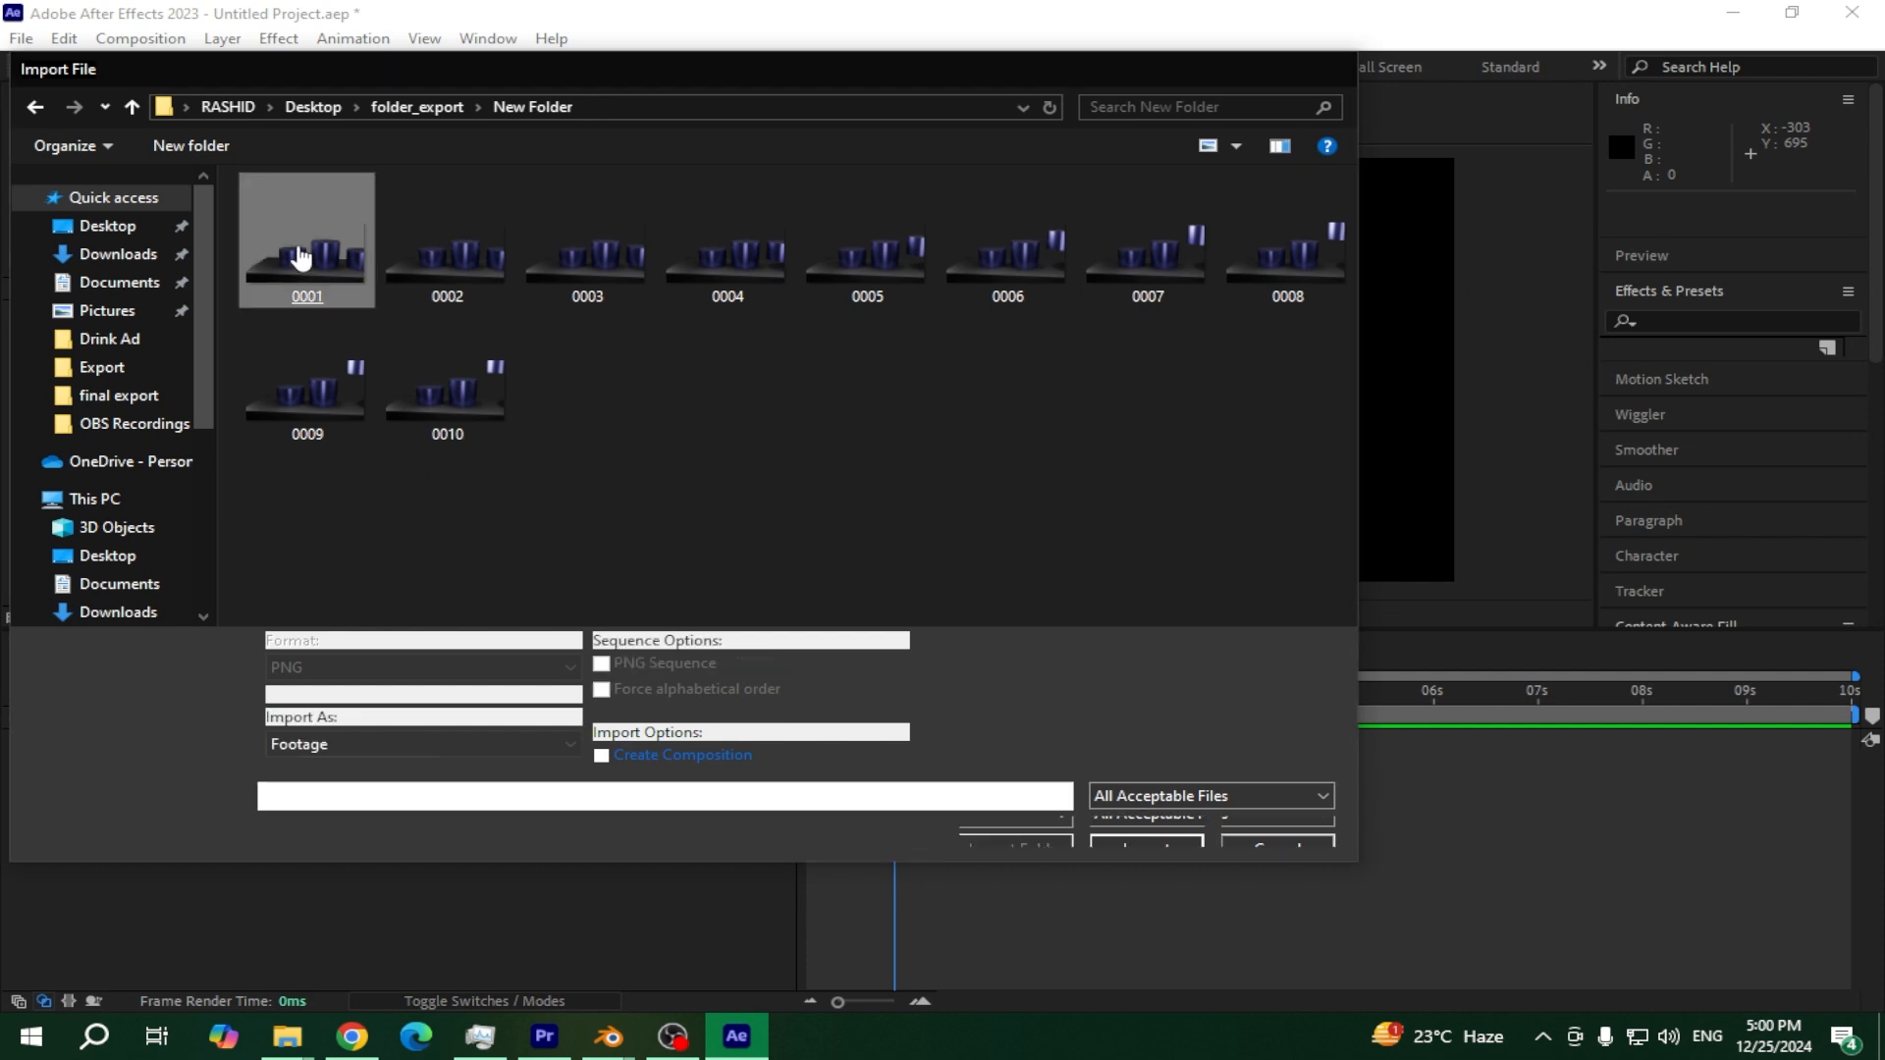
key(Return)
drag(120, 320, 259, 807)
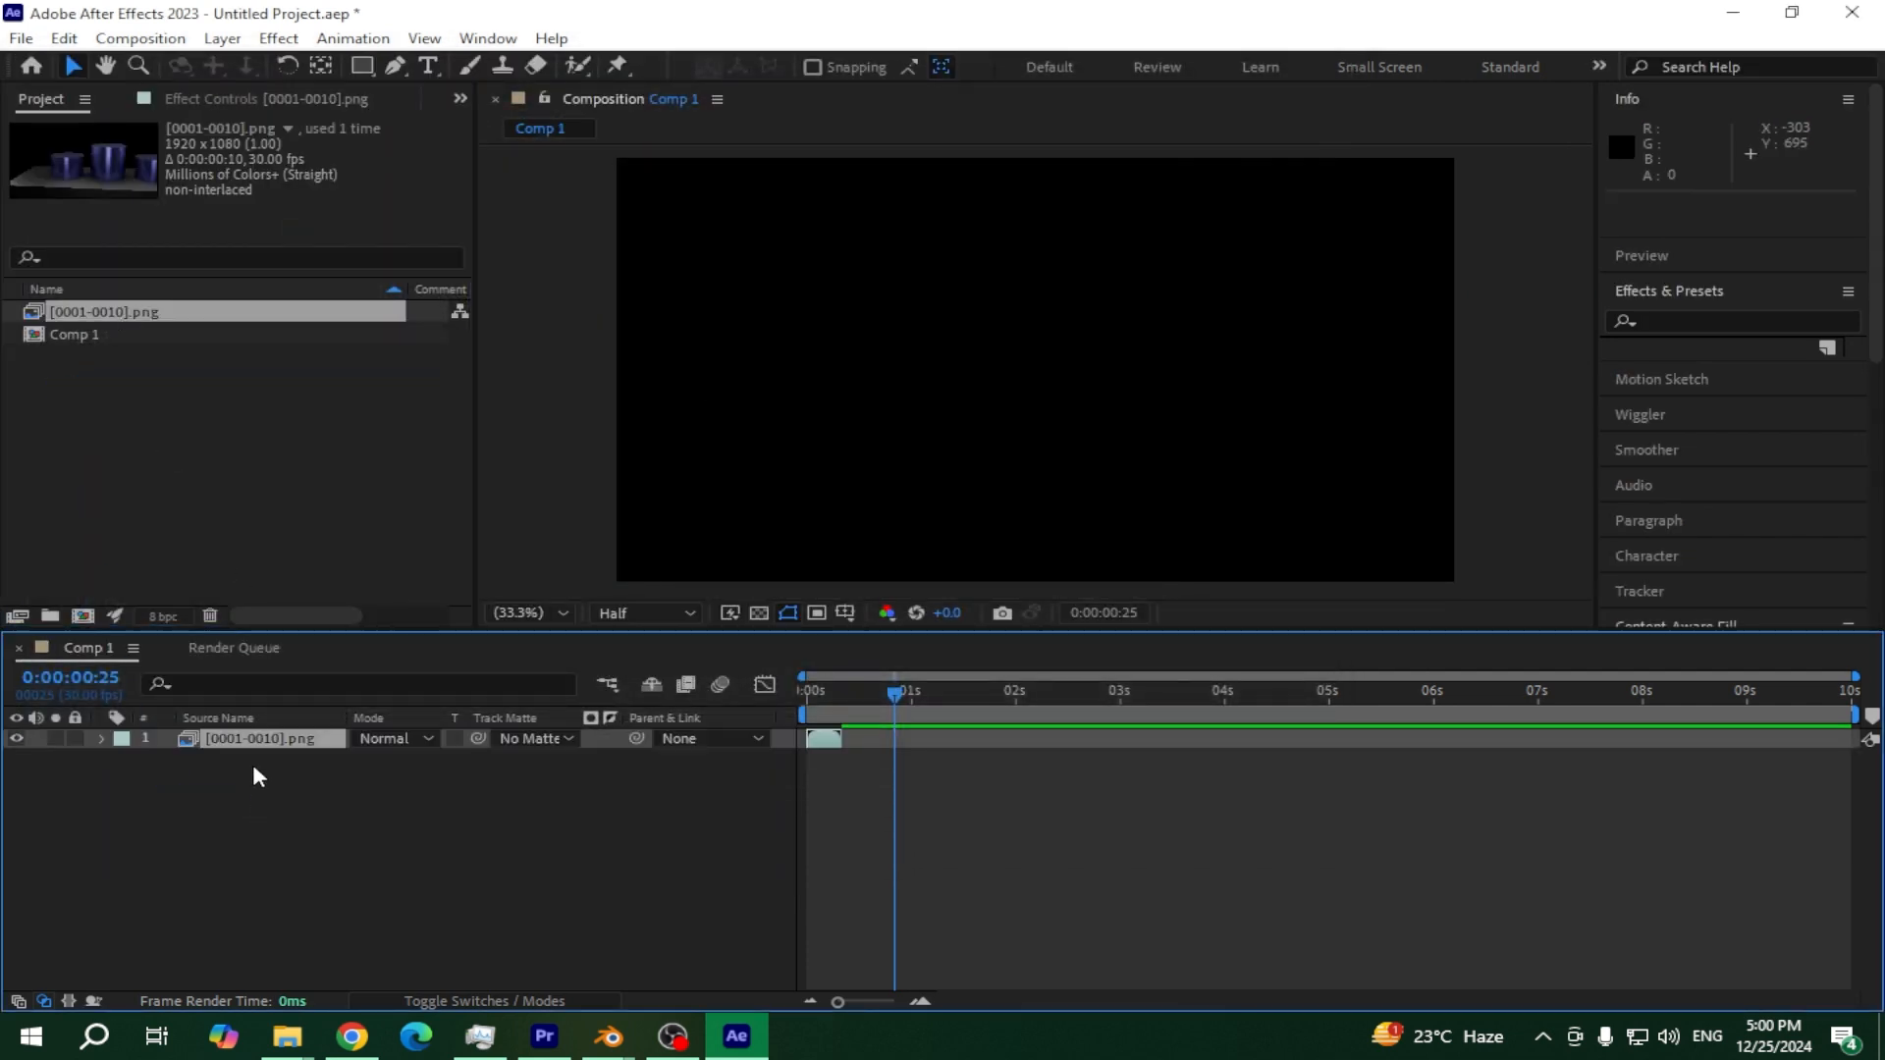
Set the work area end to 0:00:00:10 in Comp 1 and preview the transparent sequence
drag(847, 693, 805, 694)
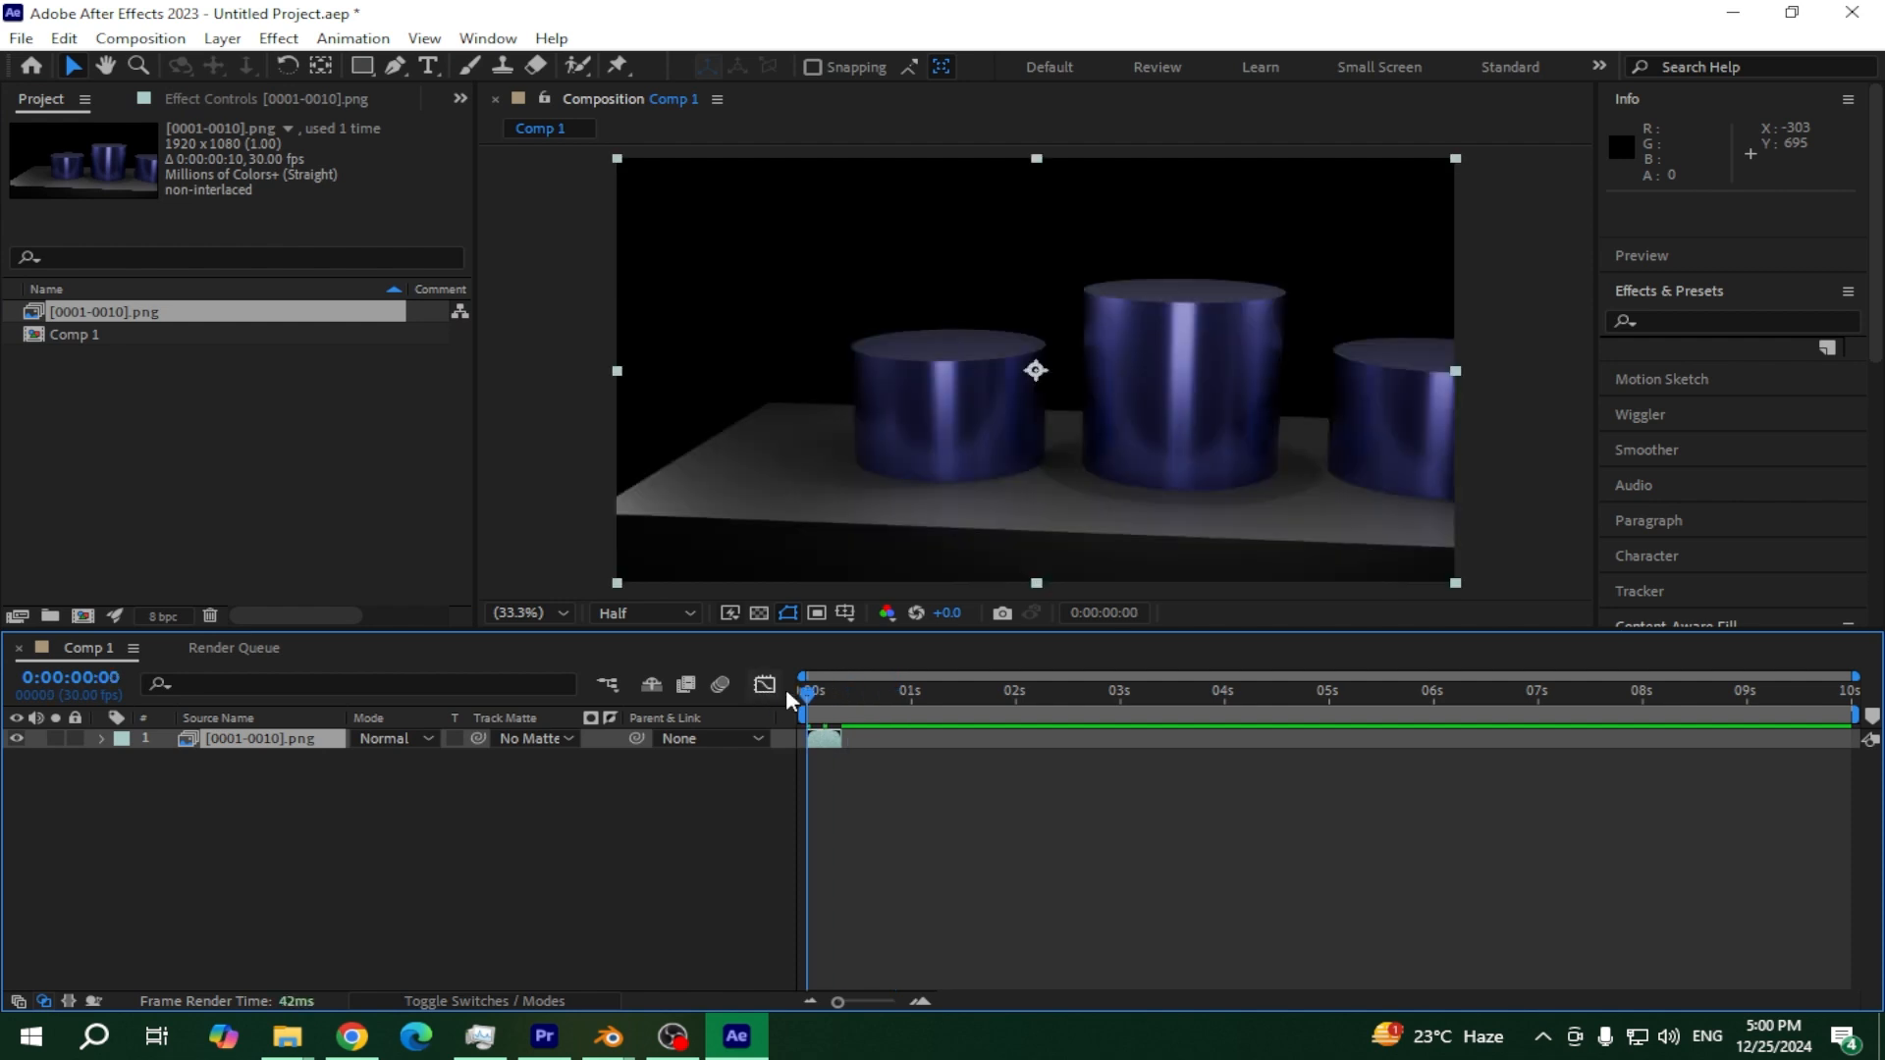
drag(839, 1002, 885, 1002)
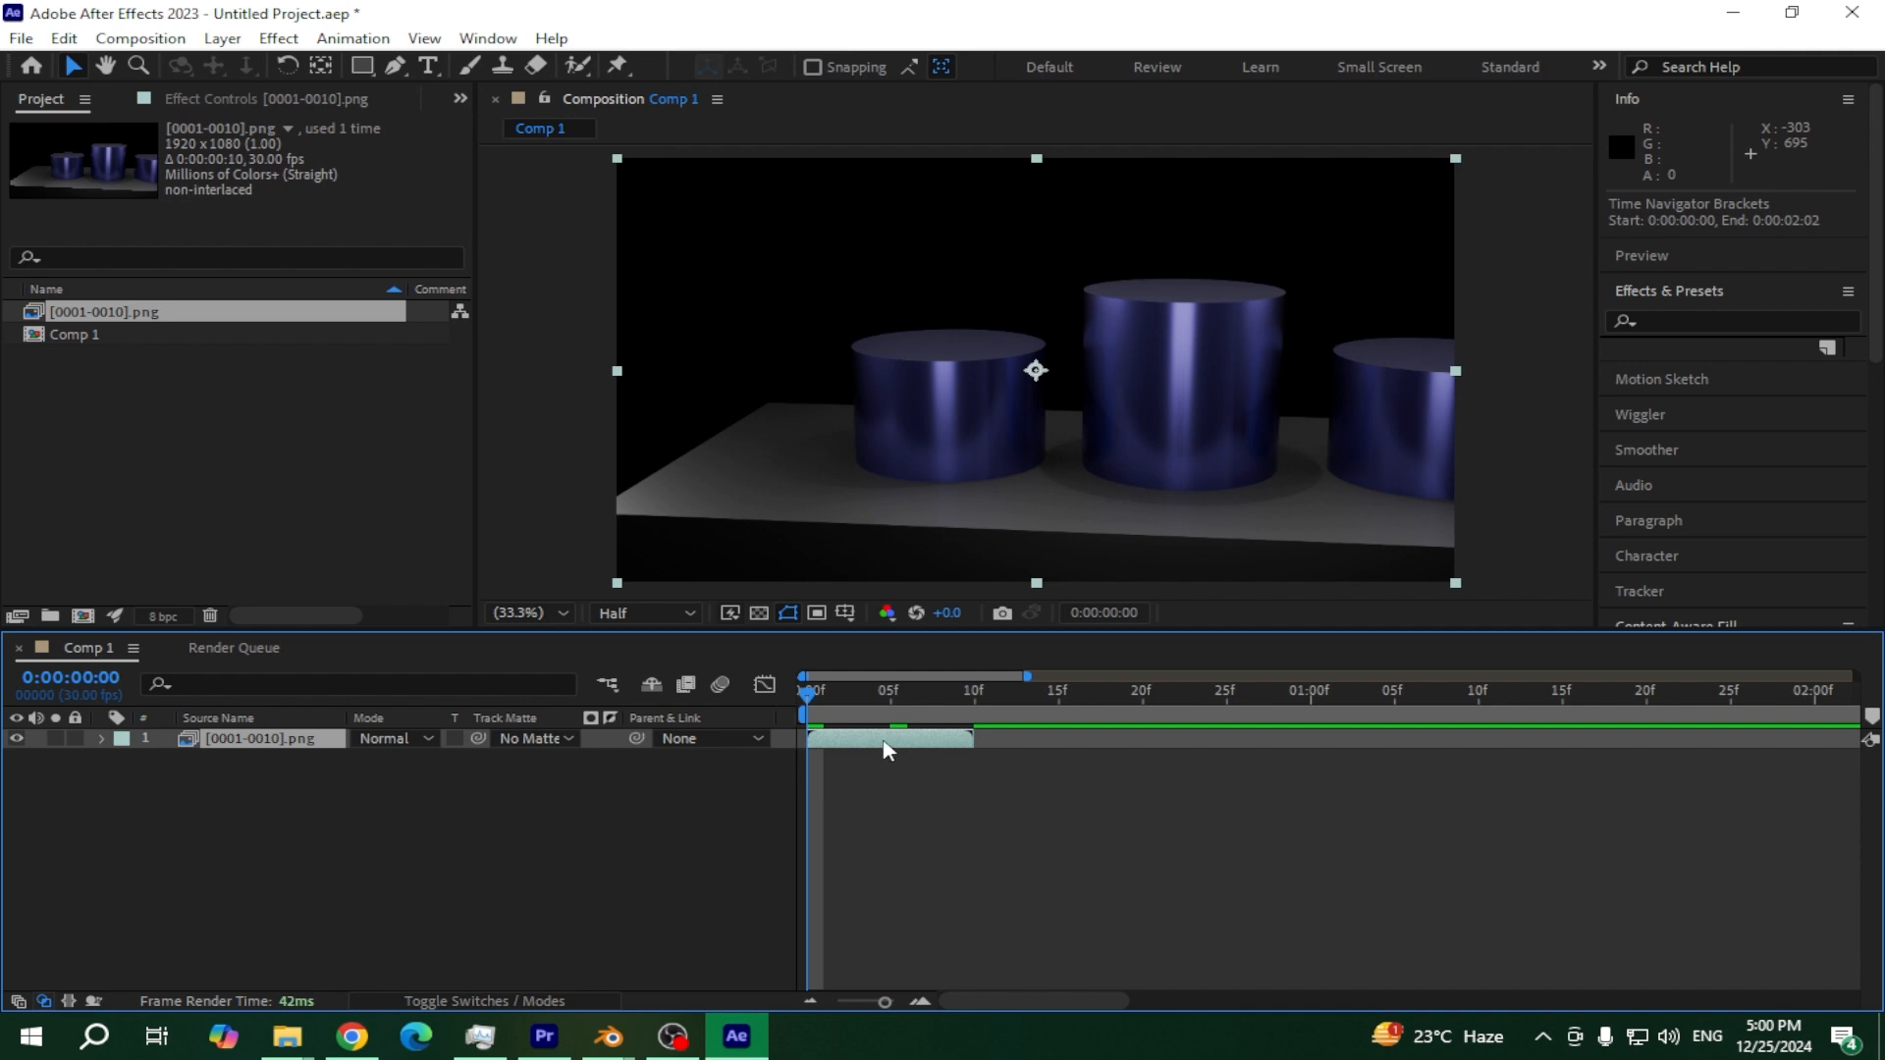
click(976, 695)
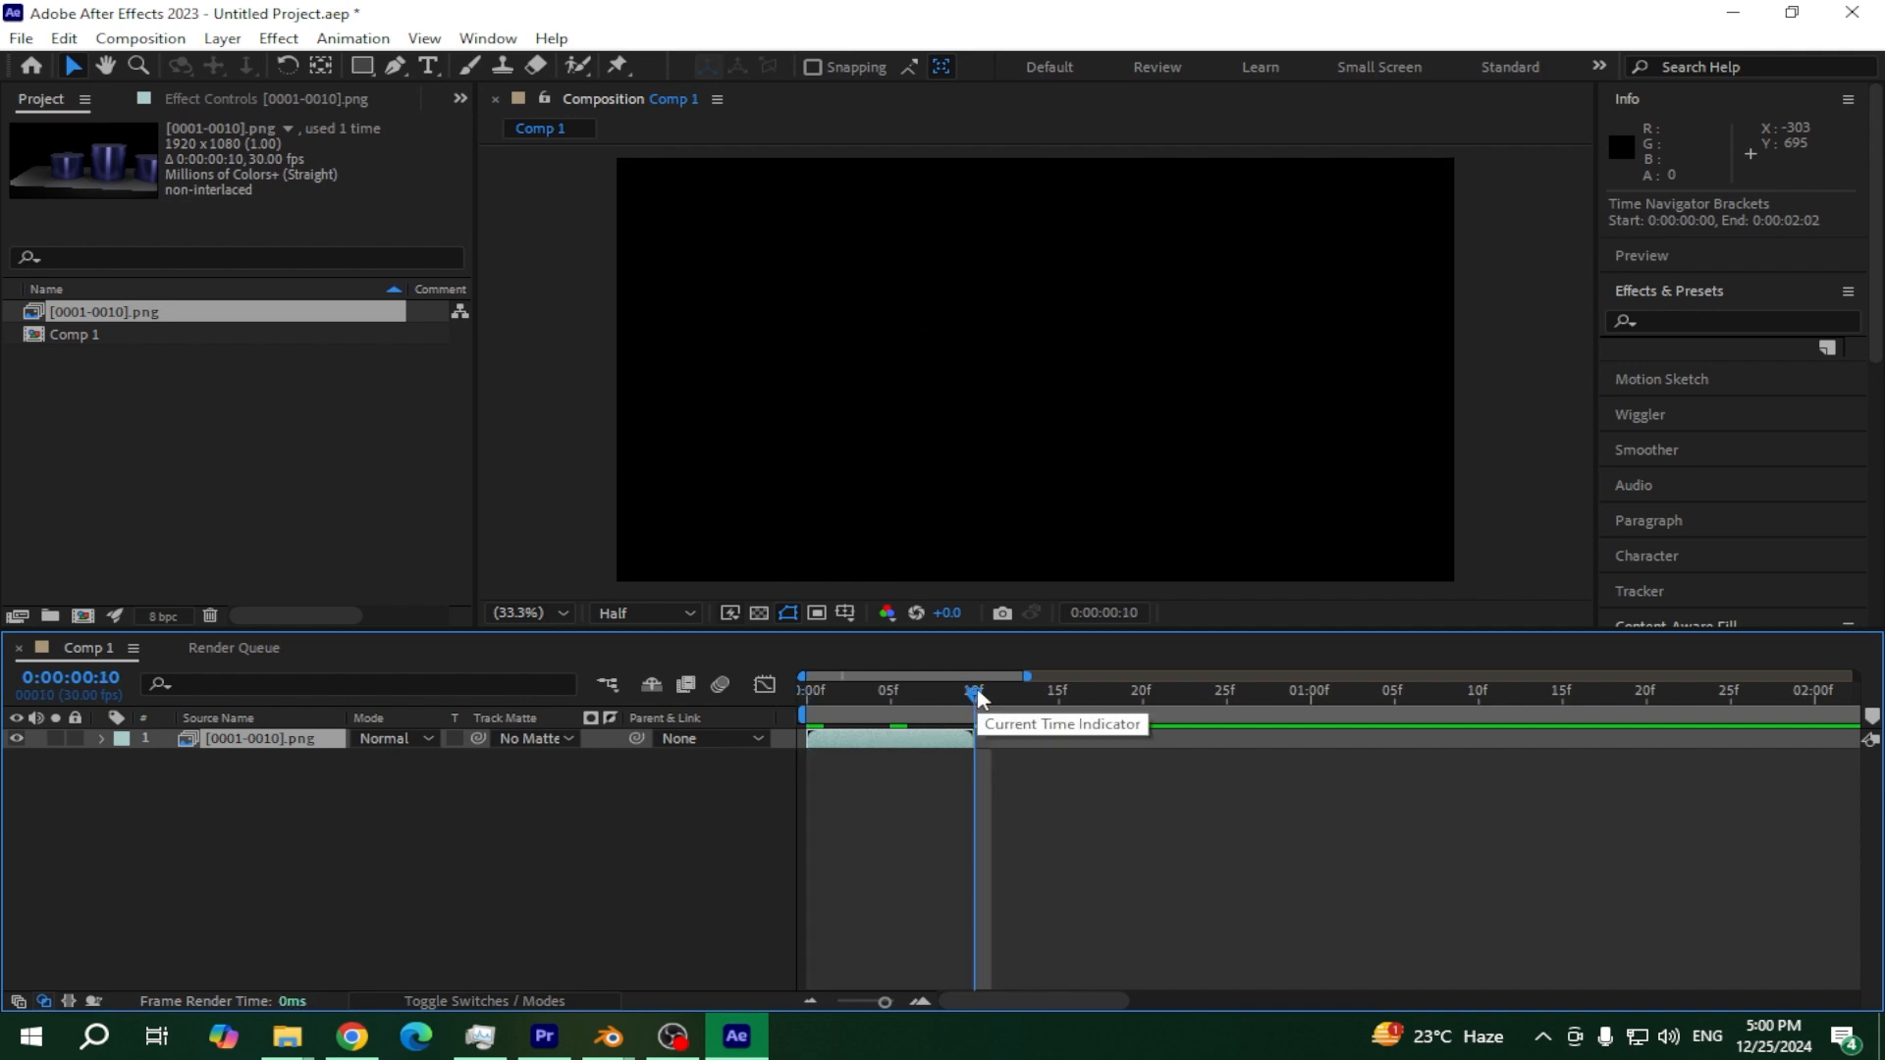
key(n)
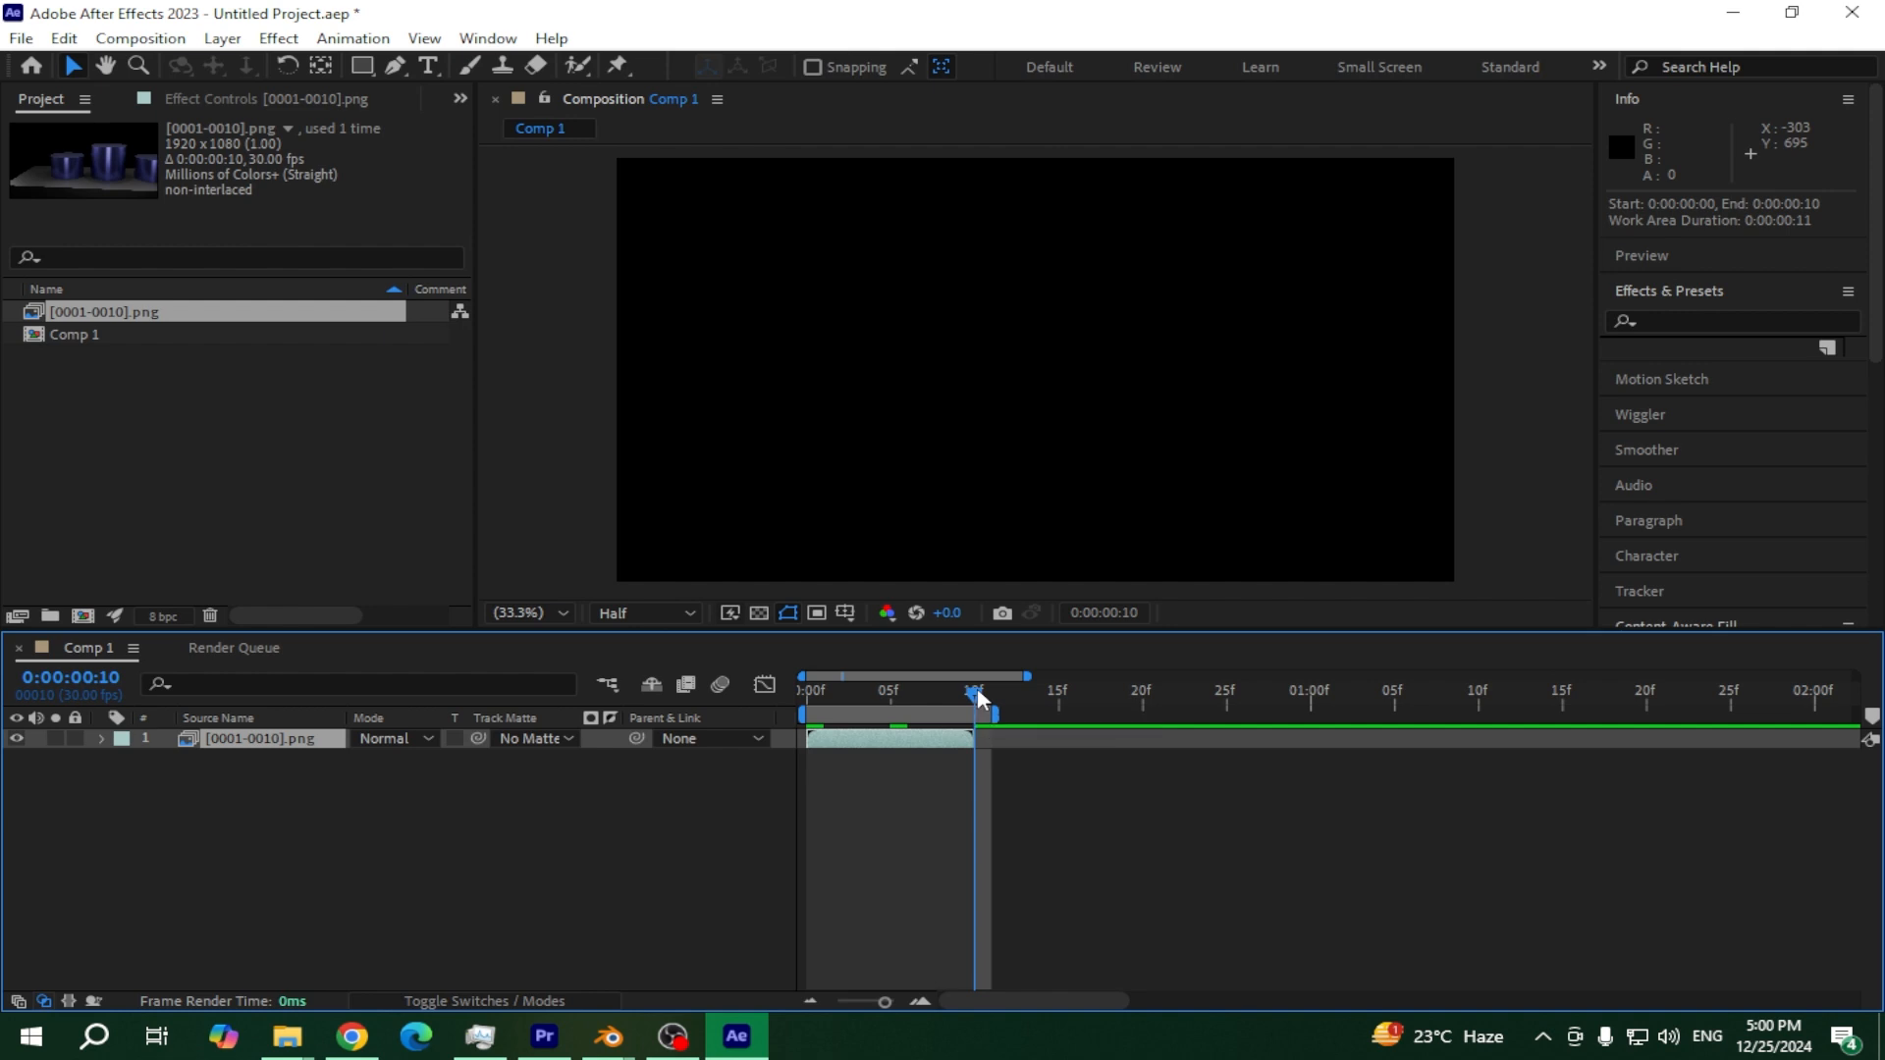
key(space)
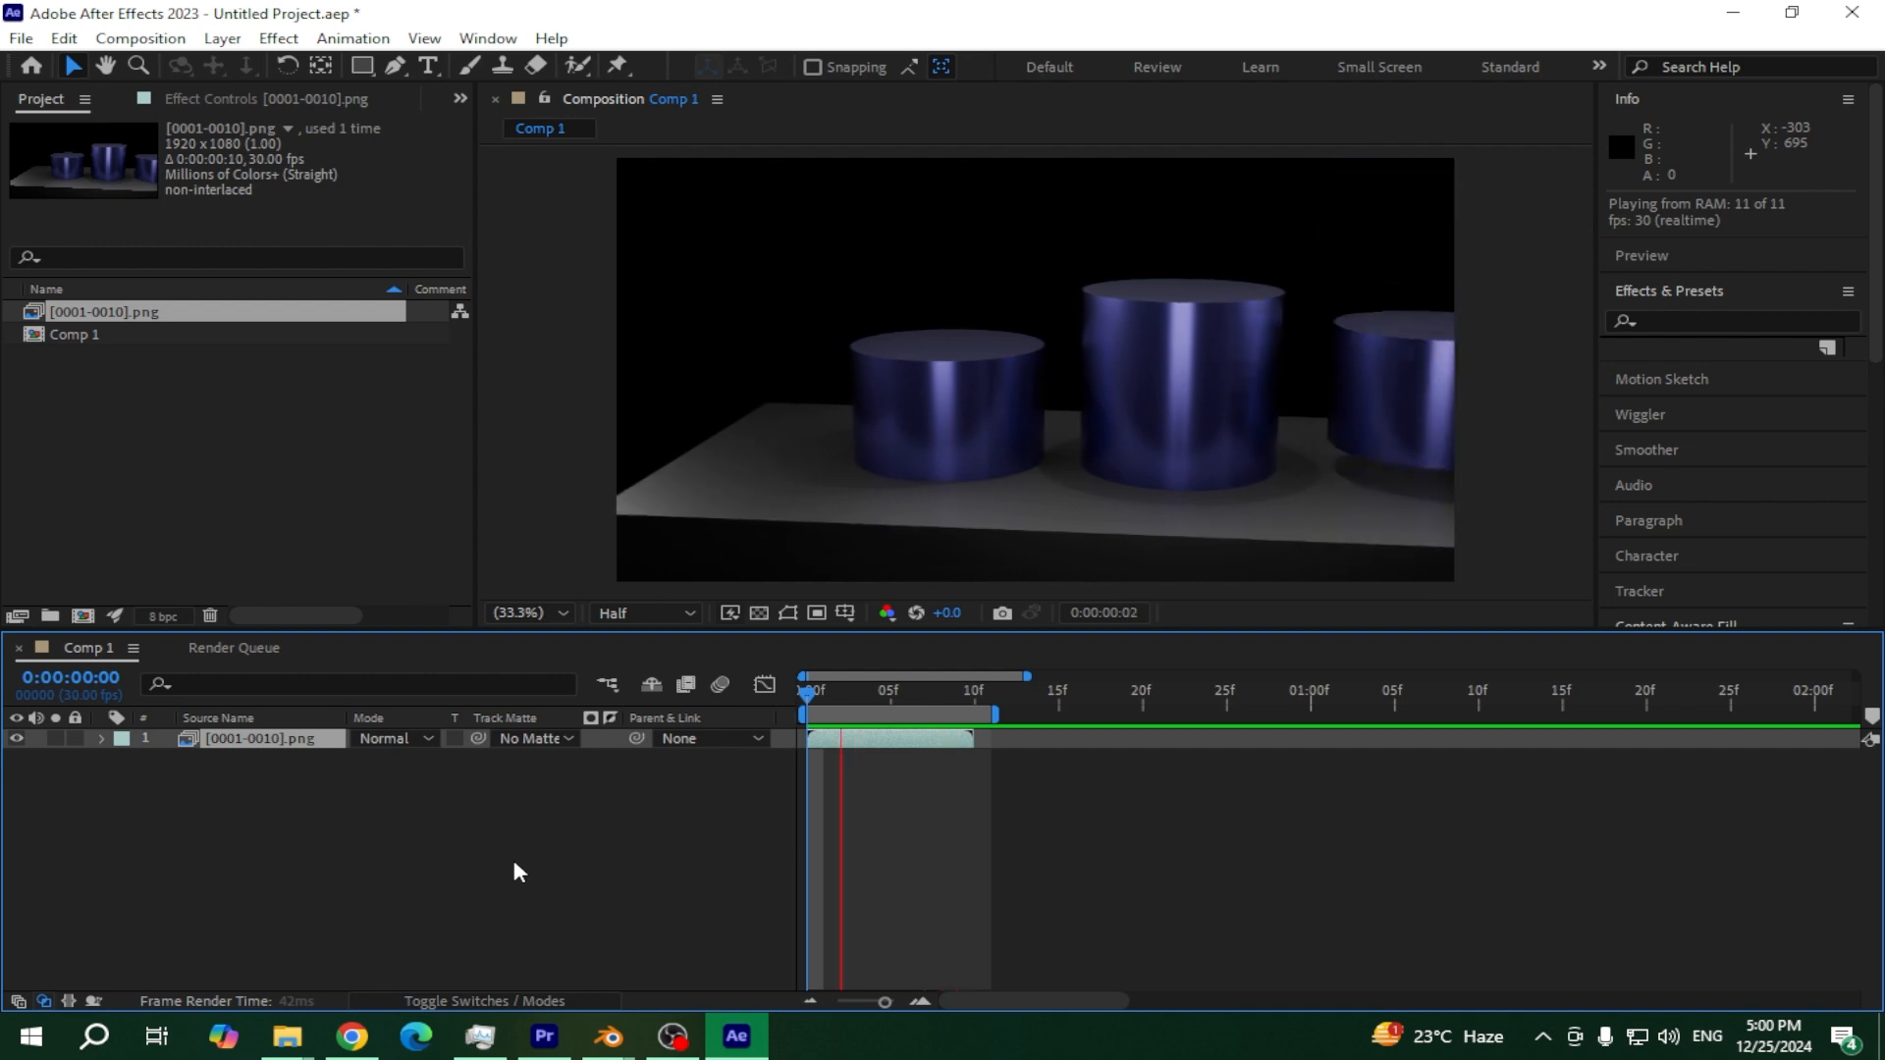
mouse_move(898, 698)
mouse_down()
mouse_move(825, 698)
mouse_move(931, 699)
mouse_up()
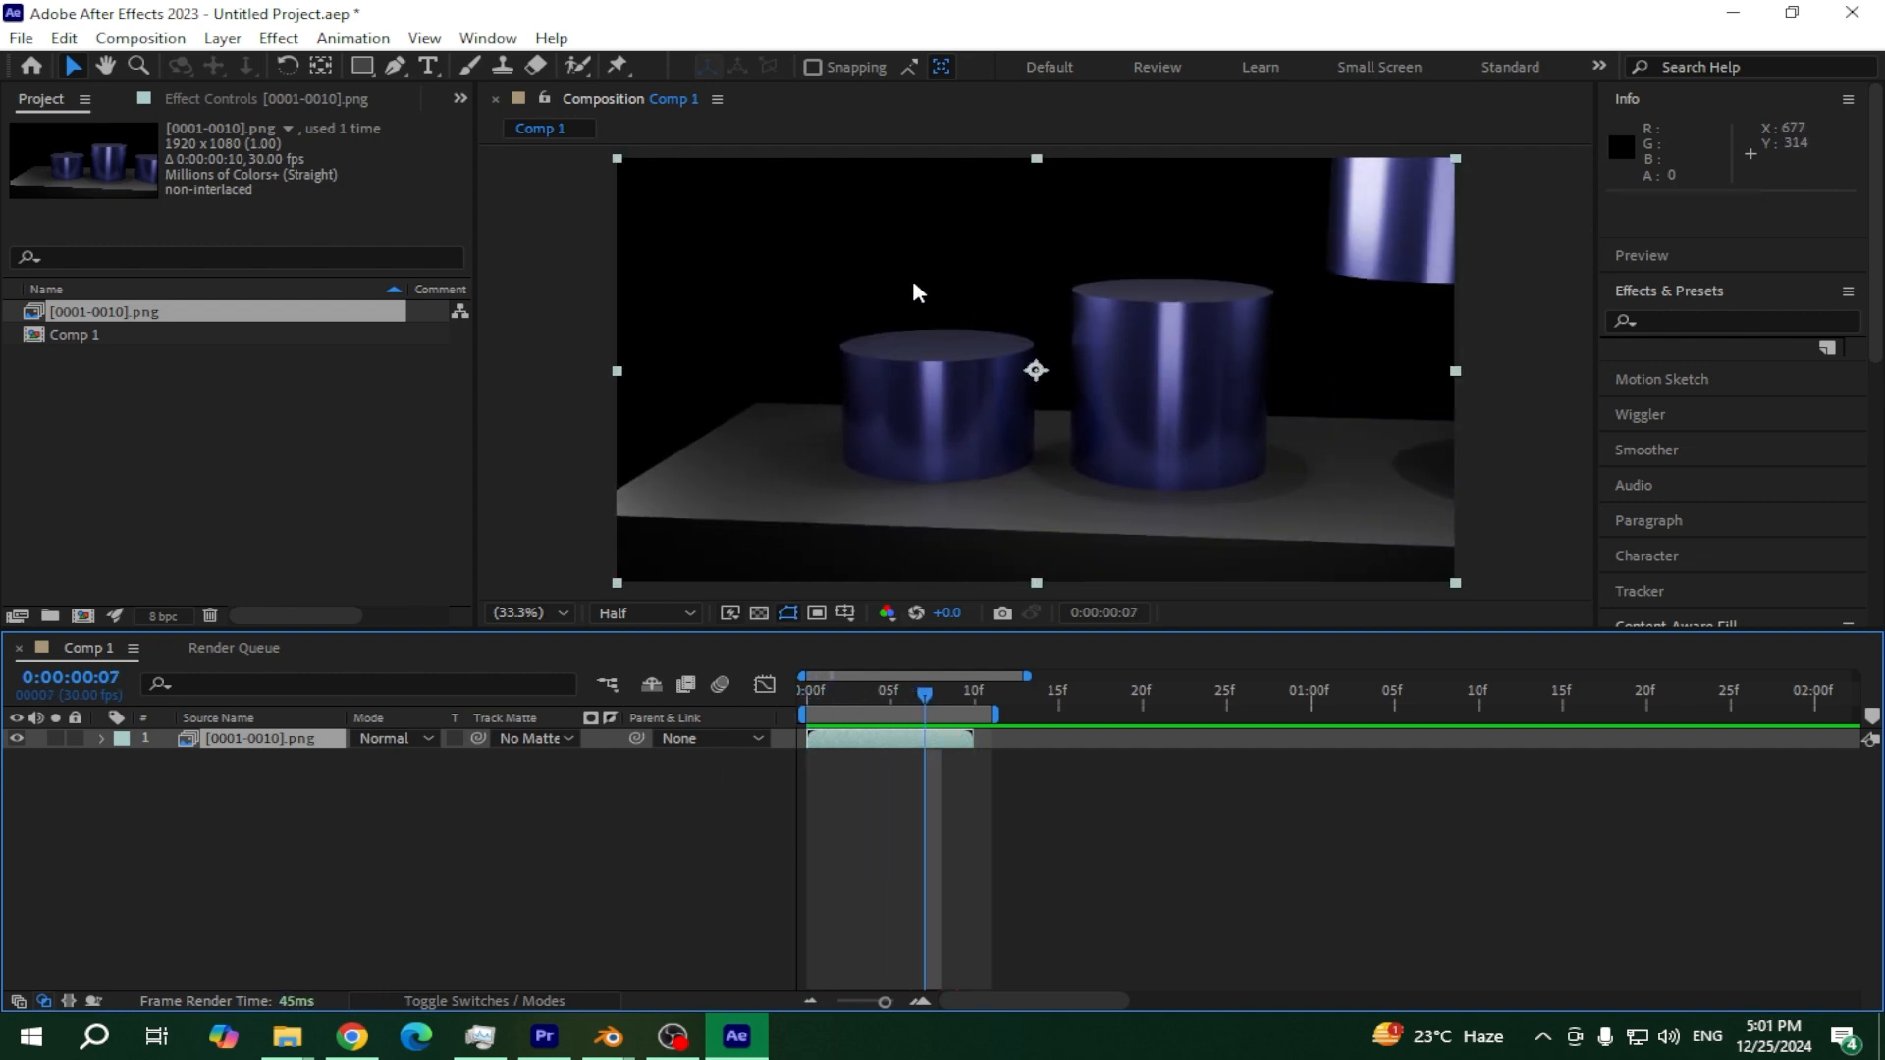
Import the sunset JPG starting with 360_F from the Desktop and place it beneath the [0001-0010].png layer
double_click(115, 421)
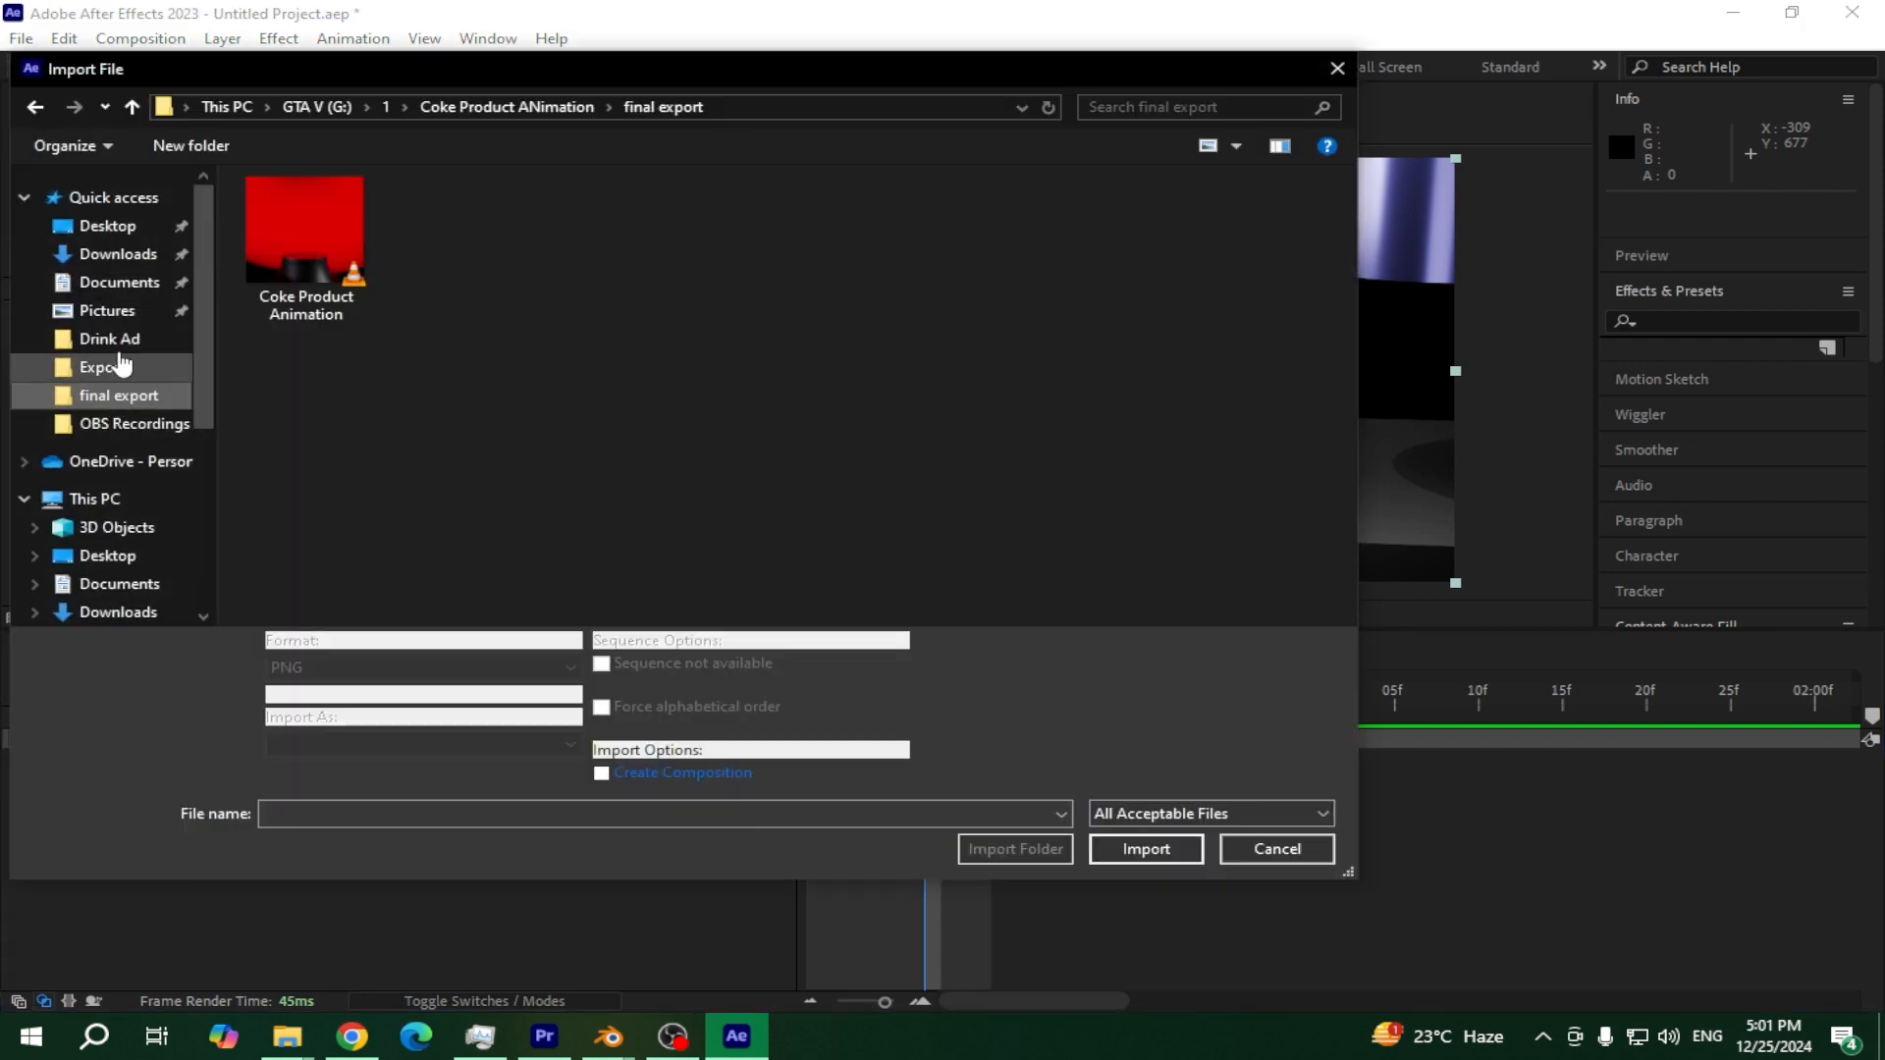
scroll(105, 511, down, 1)
click(106, 509)
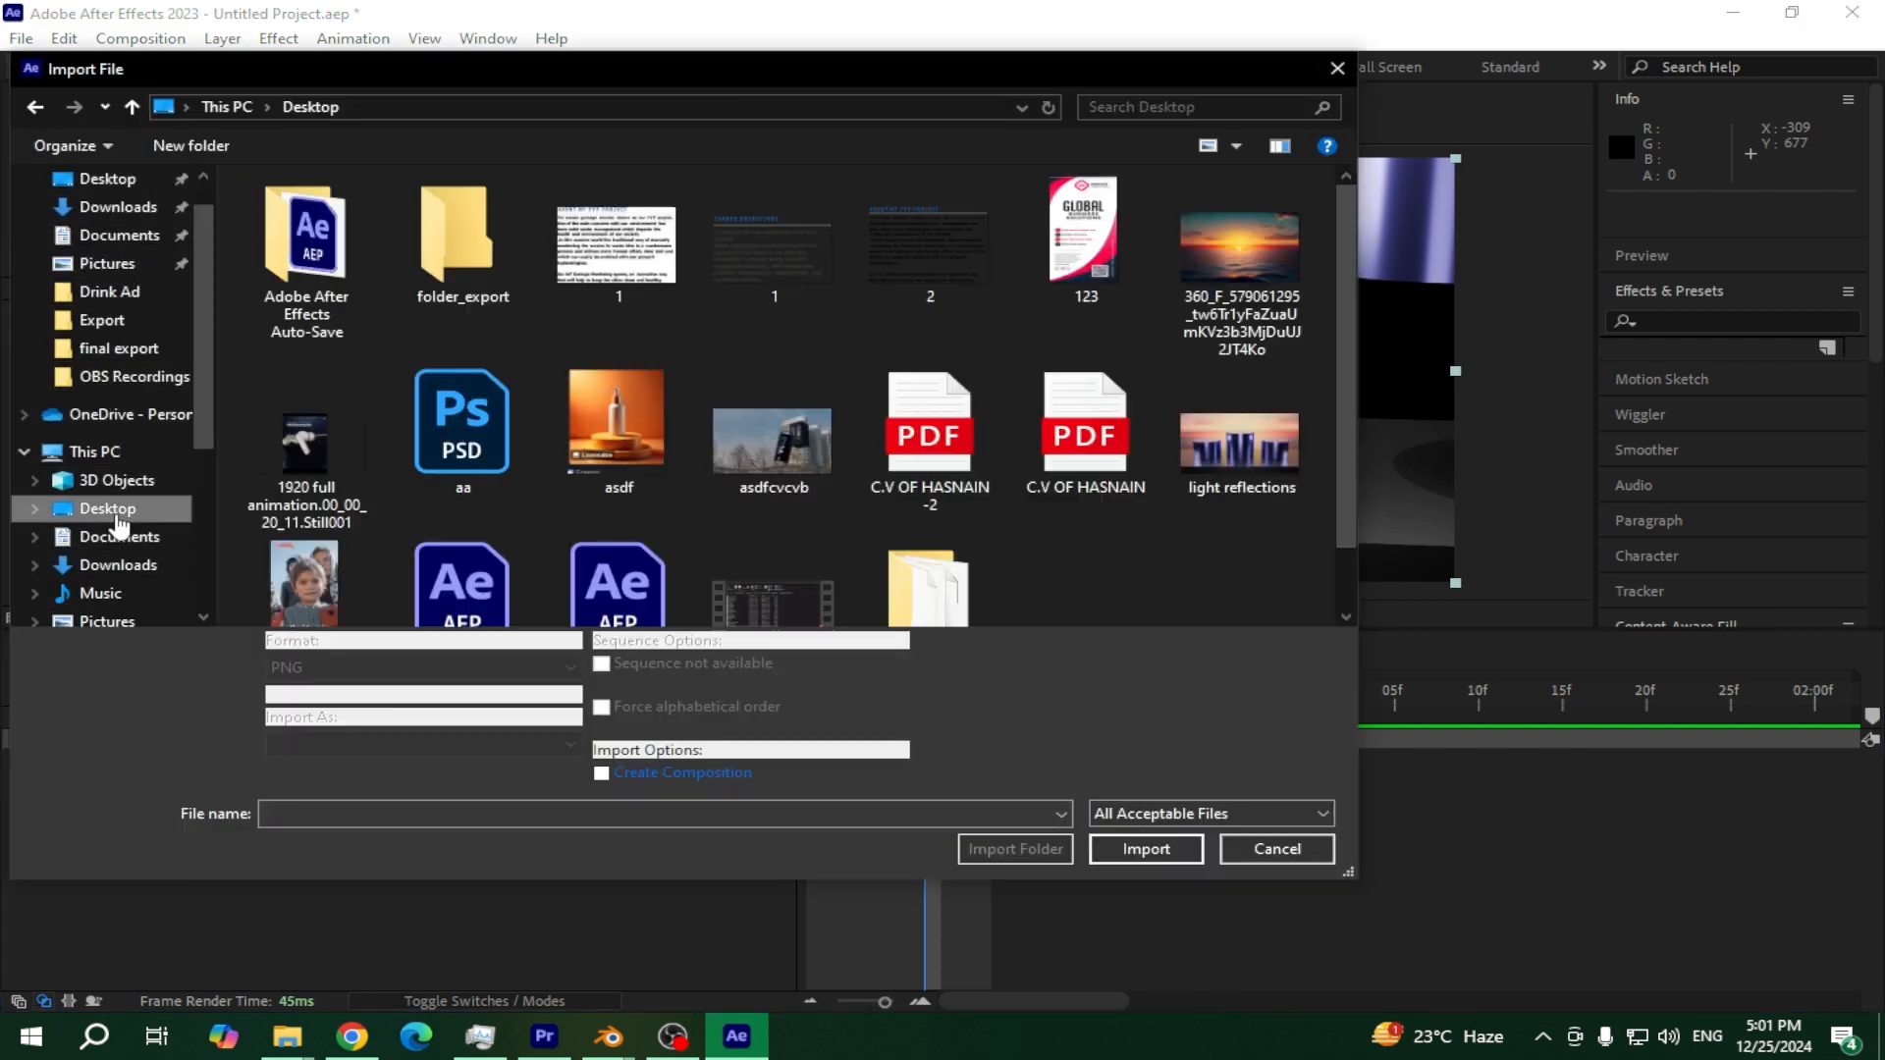
click(324, 437)
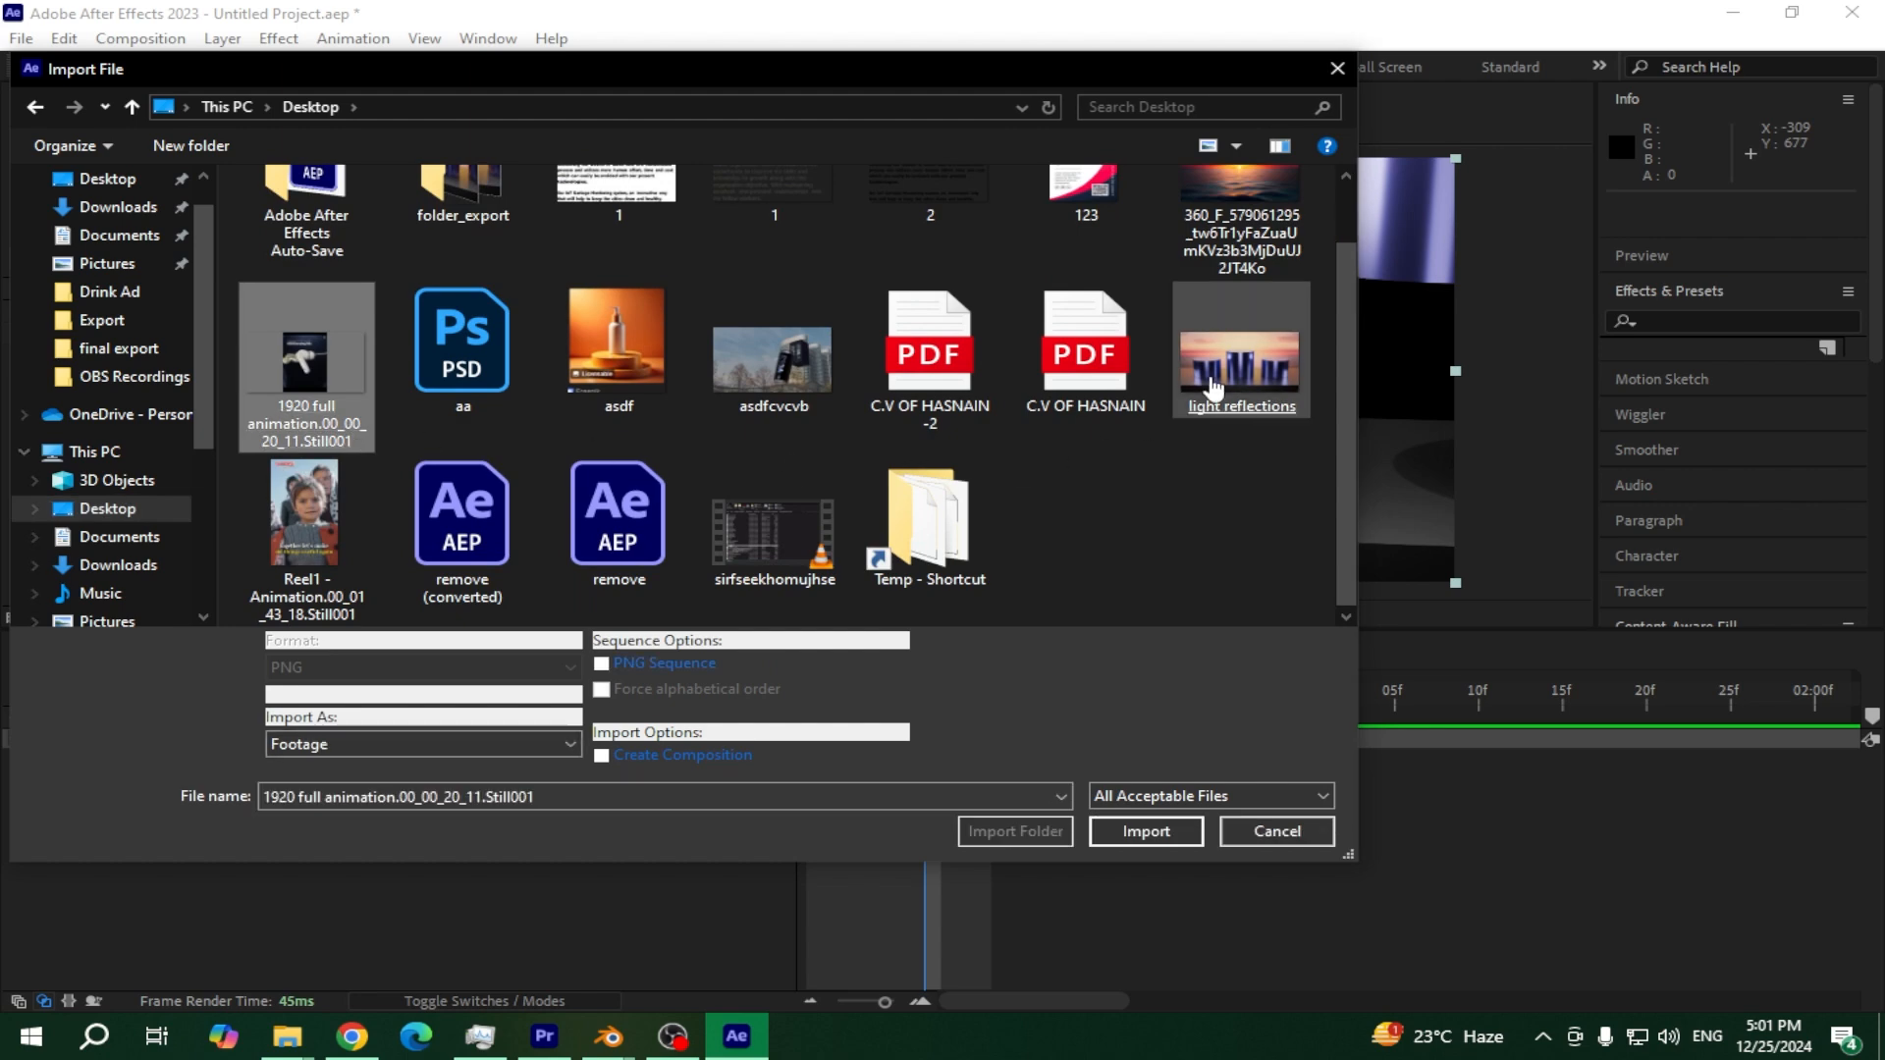
scroll(1240, 299, up, 1)
double_click(1240, 299)
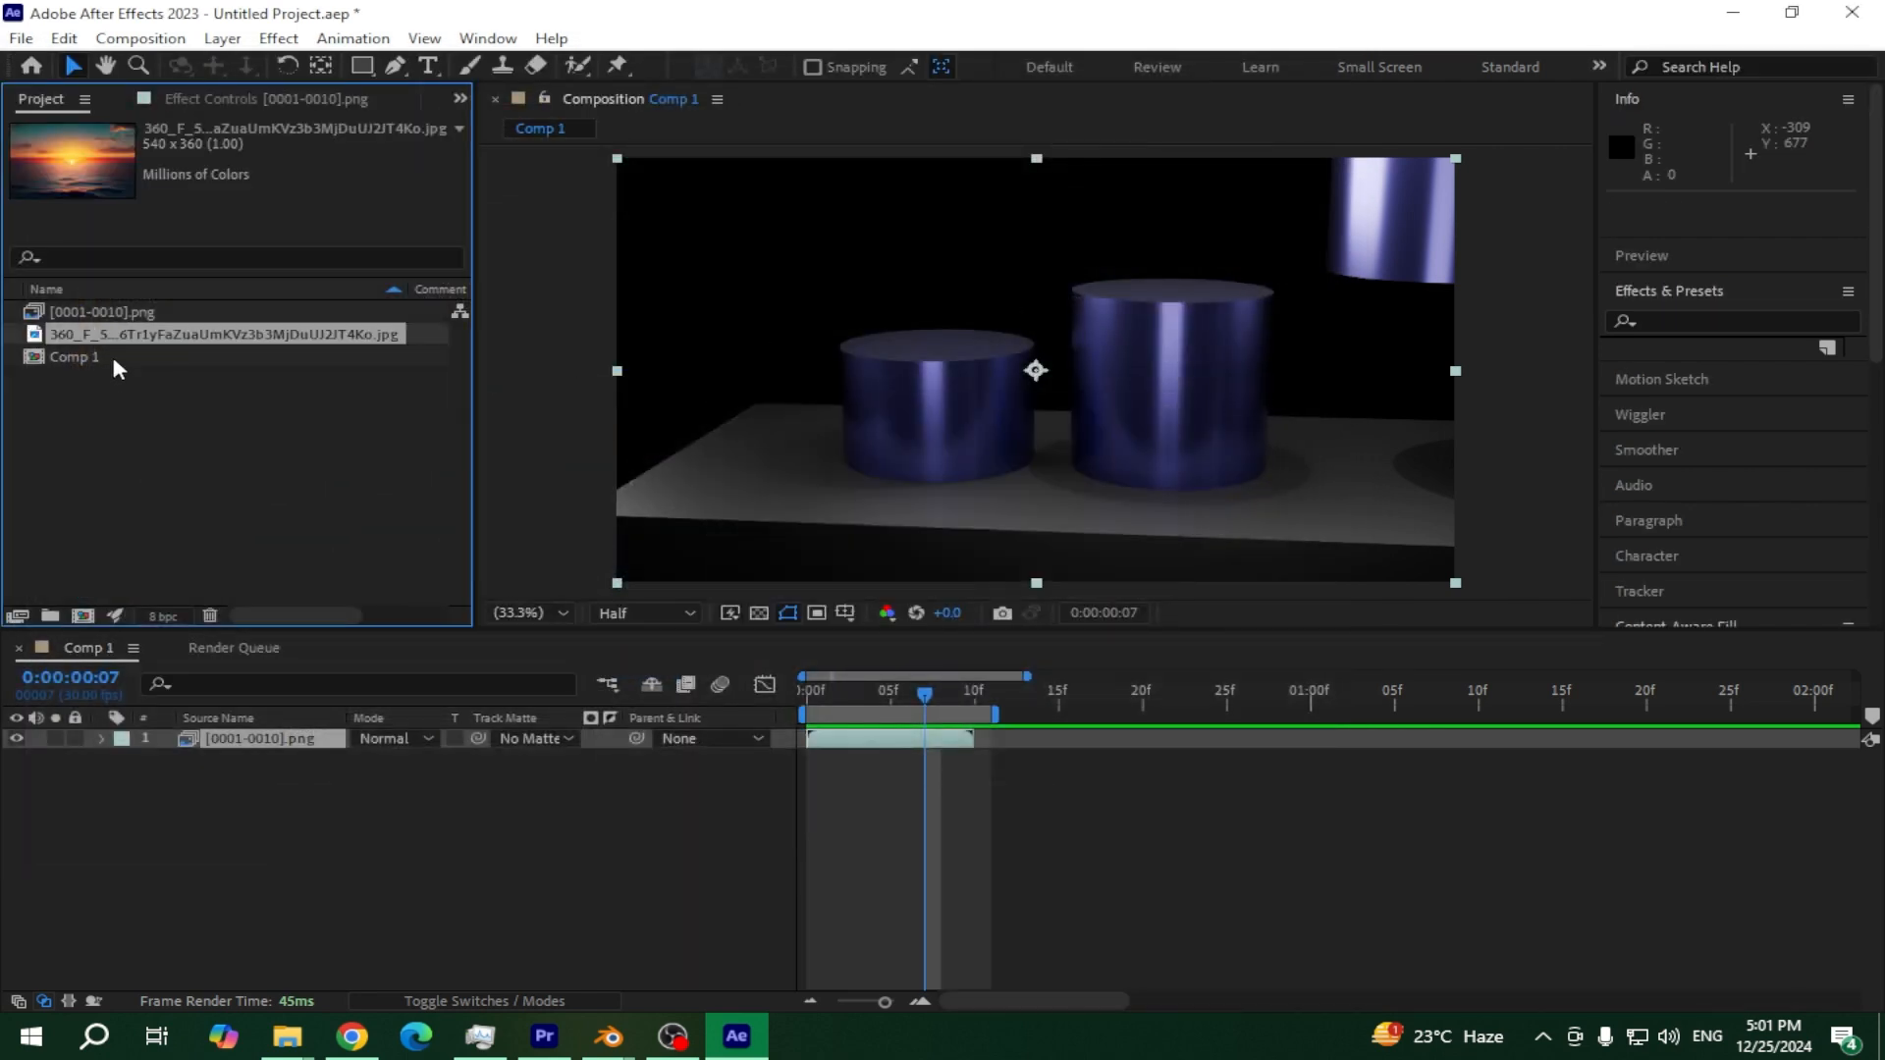
drag(103, 341, 244, 771)
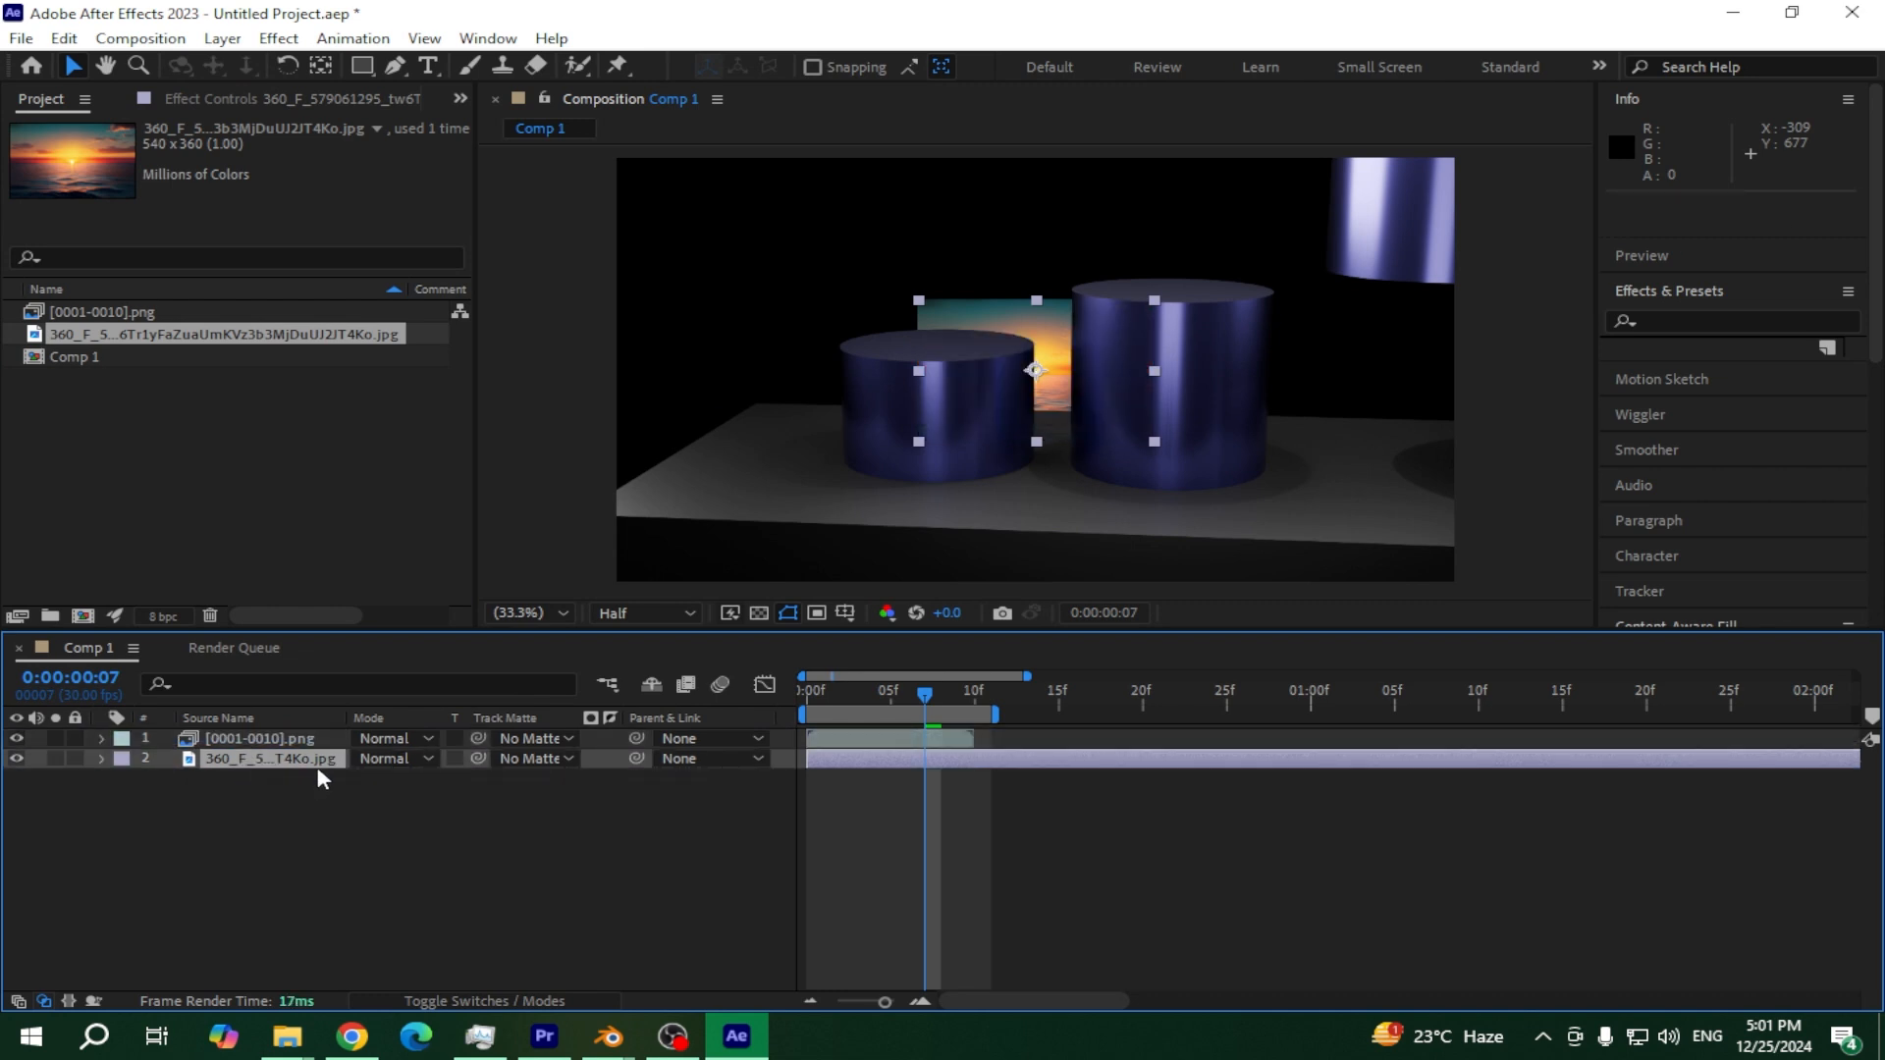
Scale the sunset image layer to 425% so it fills the frame, and preview the composite
key(s)
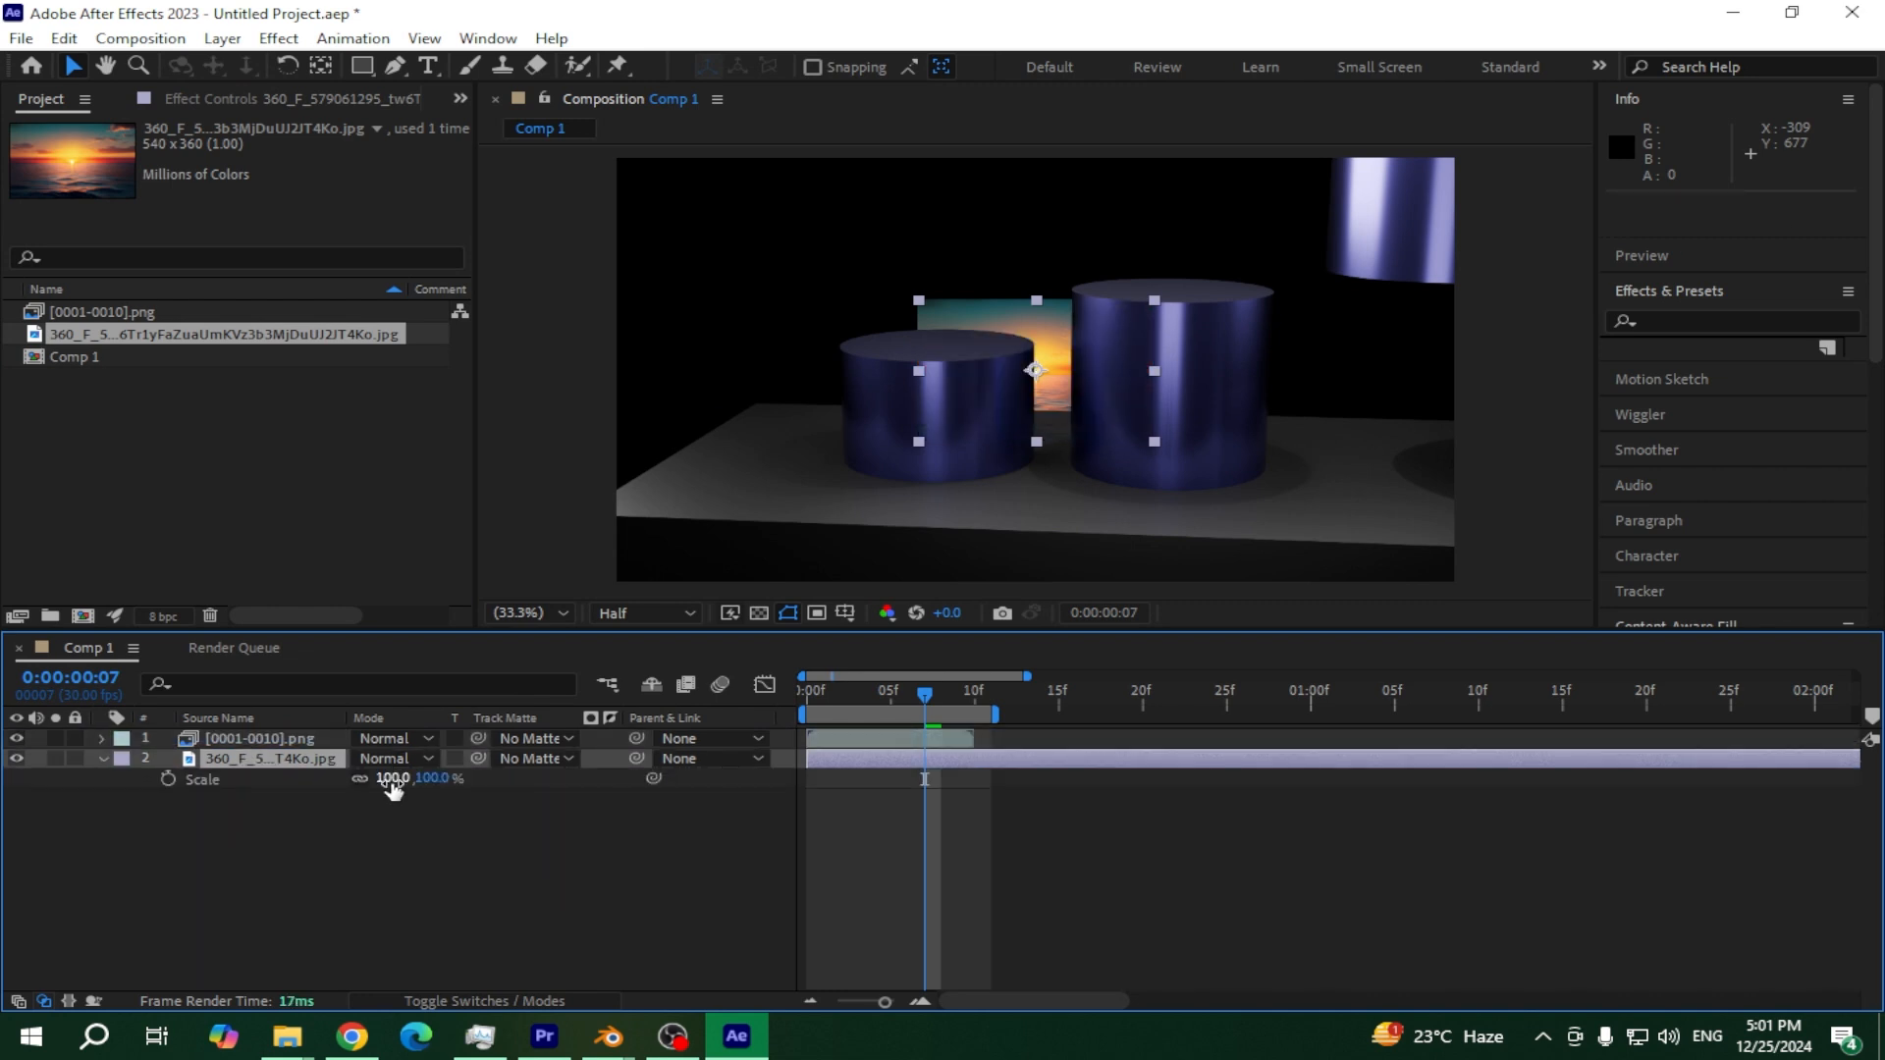
drag(391, 778, 747, 786)
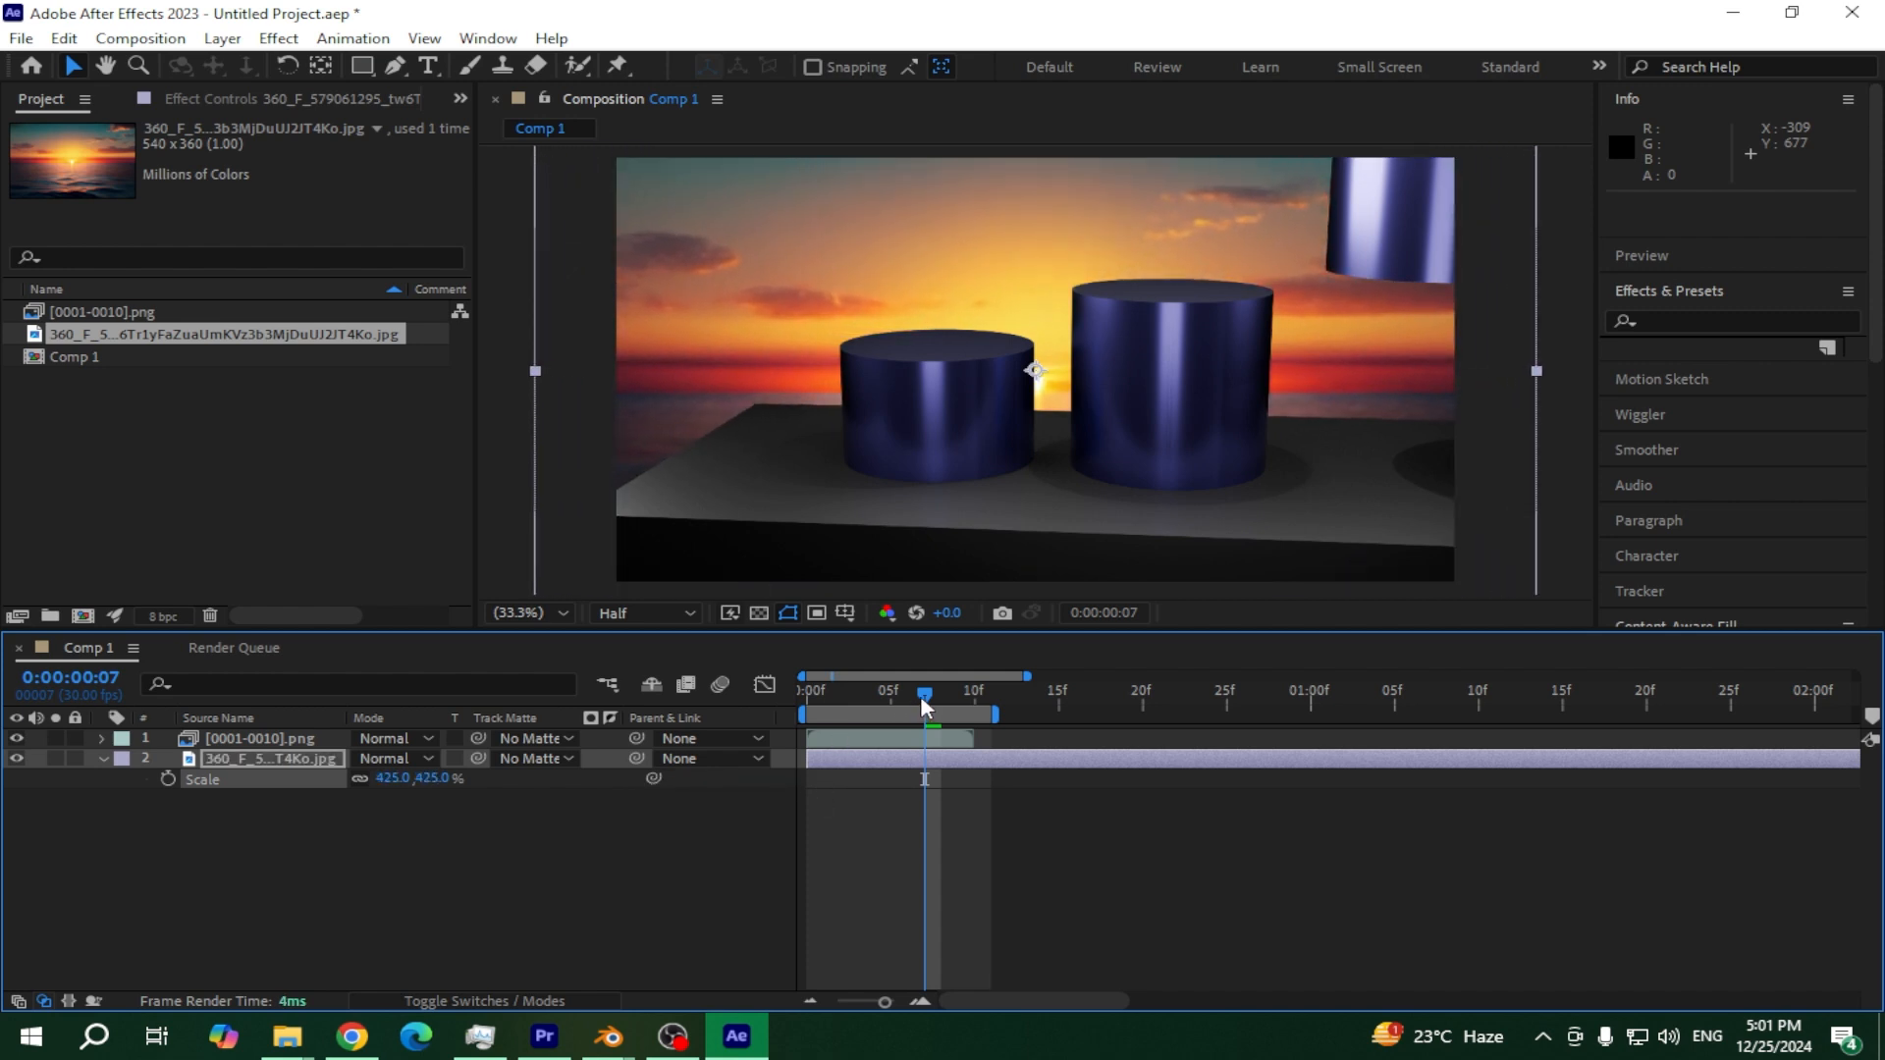
key(space)
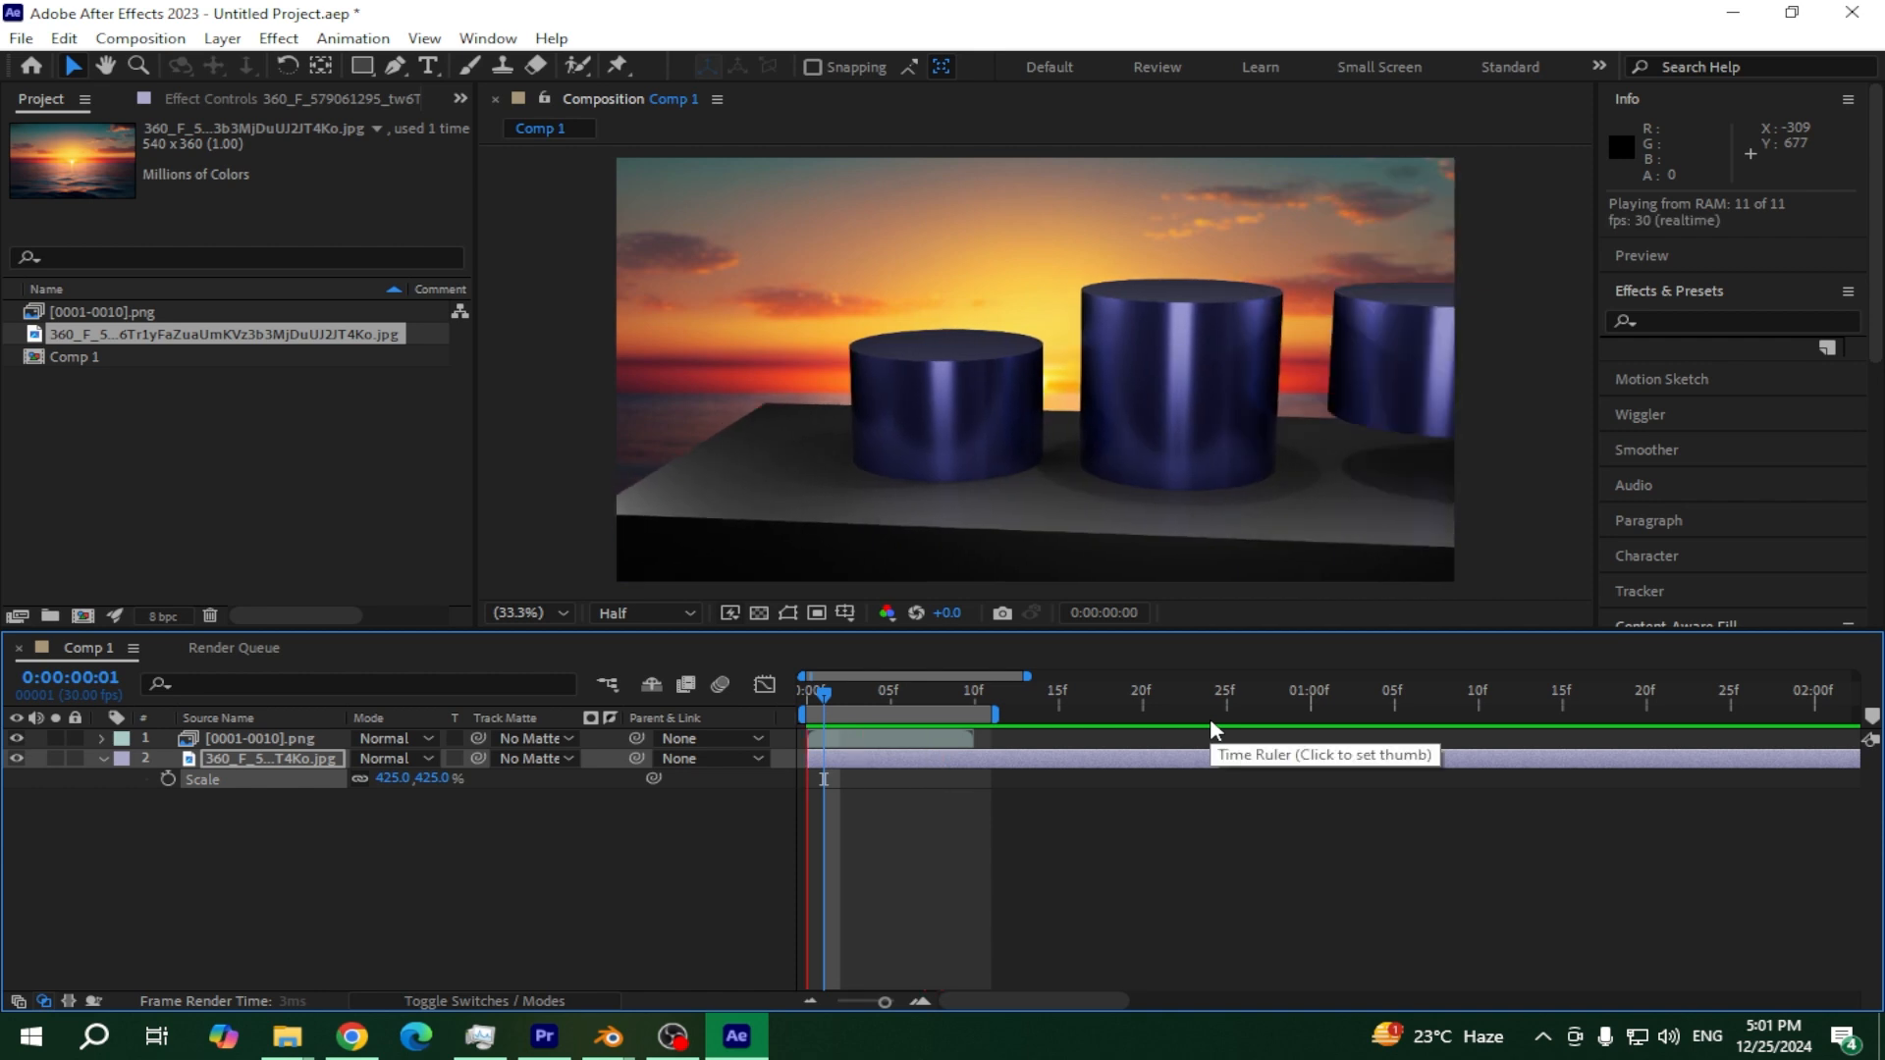
drag(1002, 696, 908, 699)
click(20, 38)
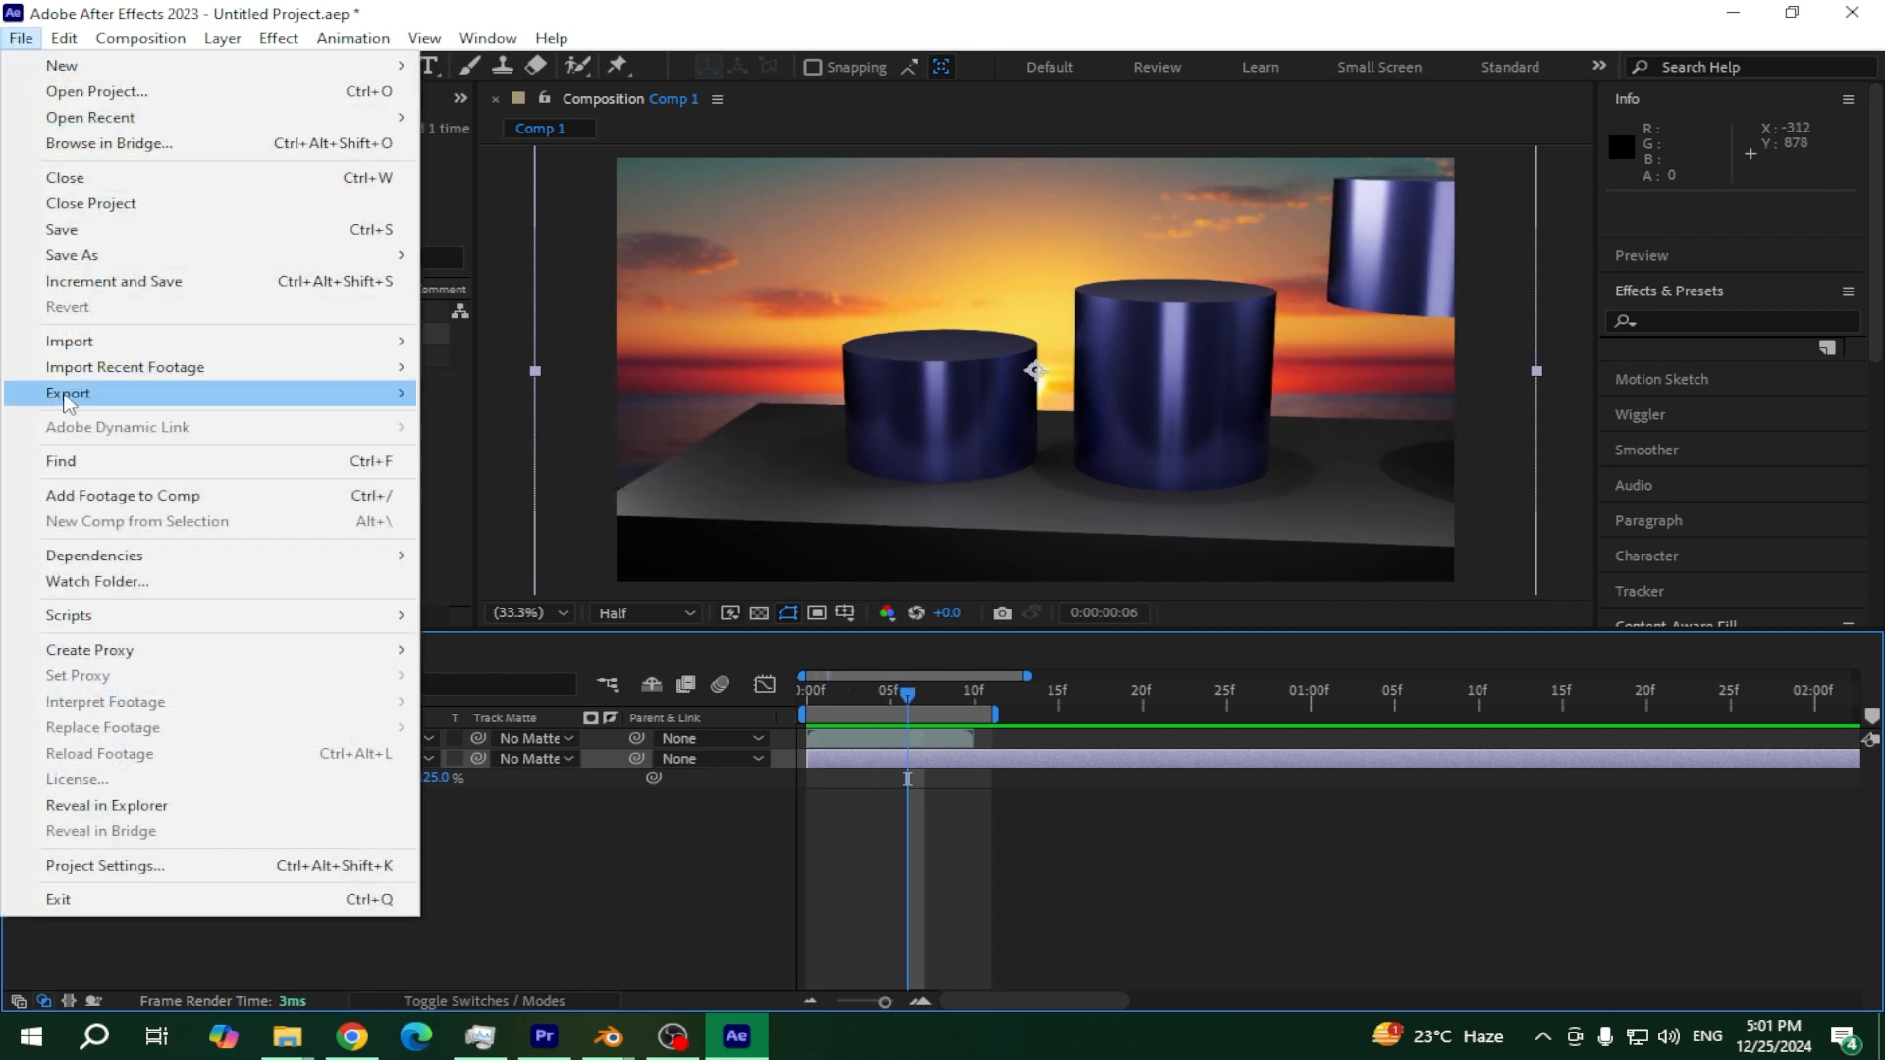
mouse_move(204, 403)
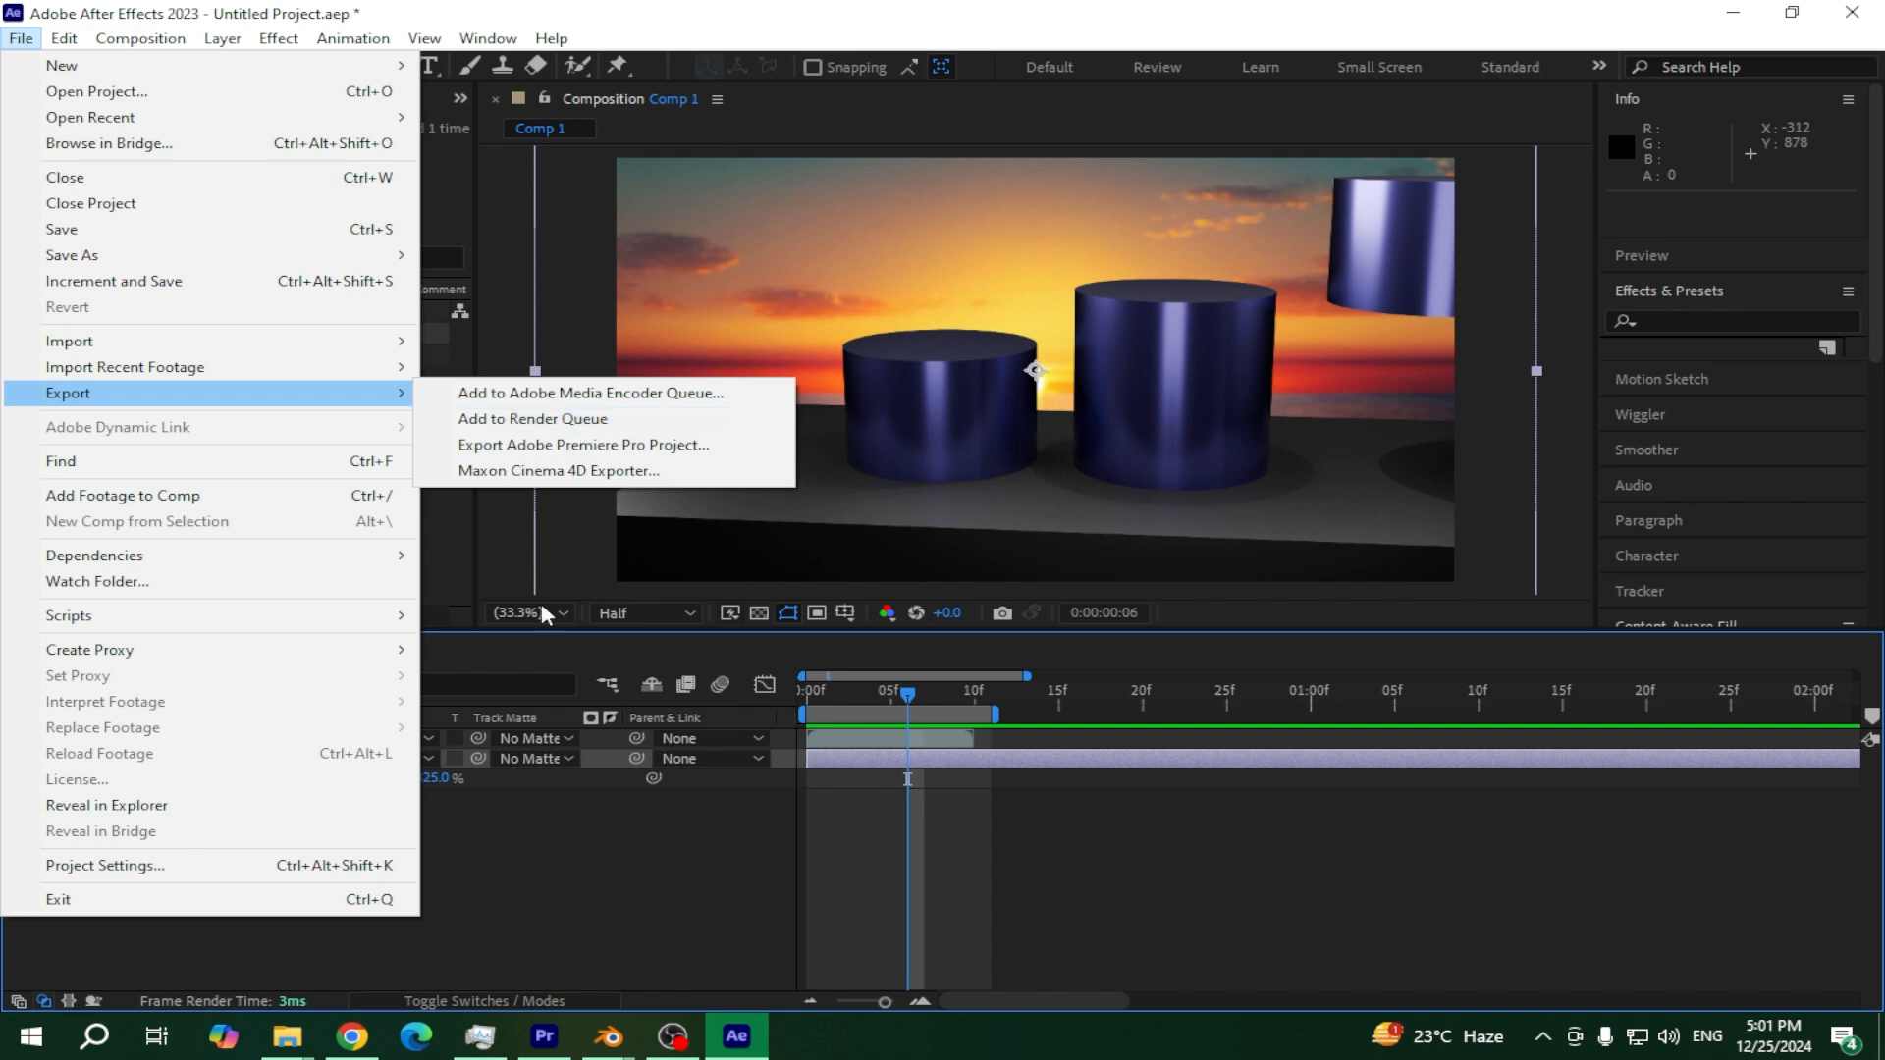
click(584, 420)
Replace the transparent sequence and sunset layers in Comp 1 with the [0001-0050].png sequence imported from folder_export
click(232, 739)
key(Delete)
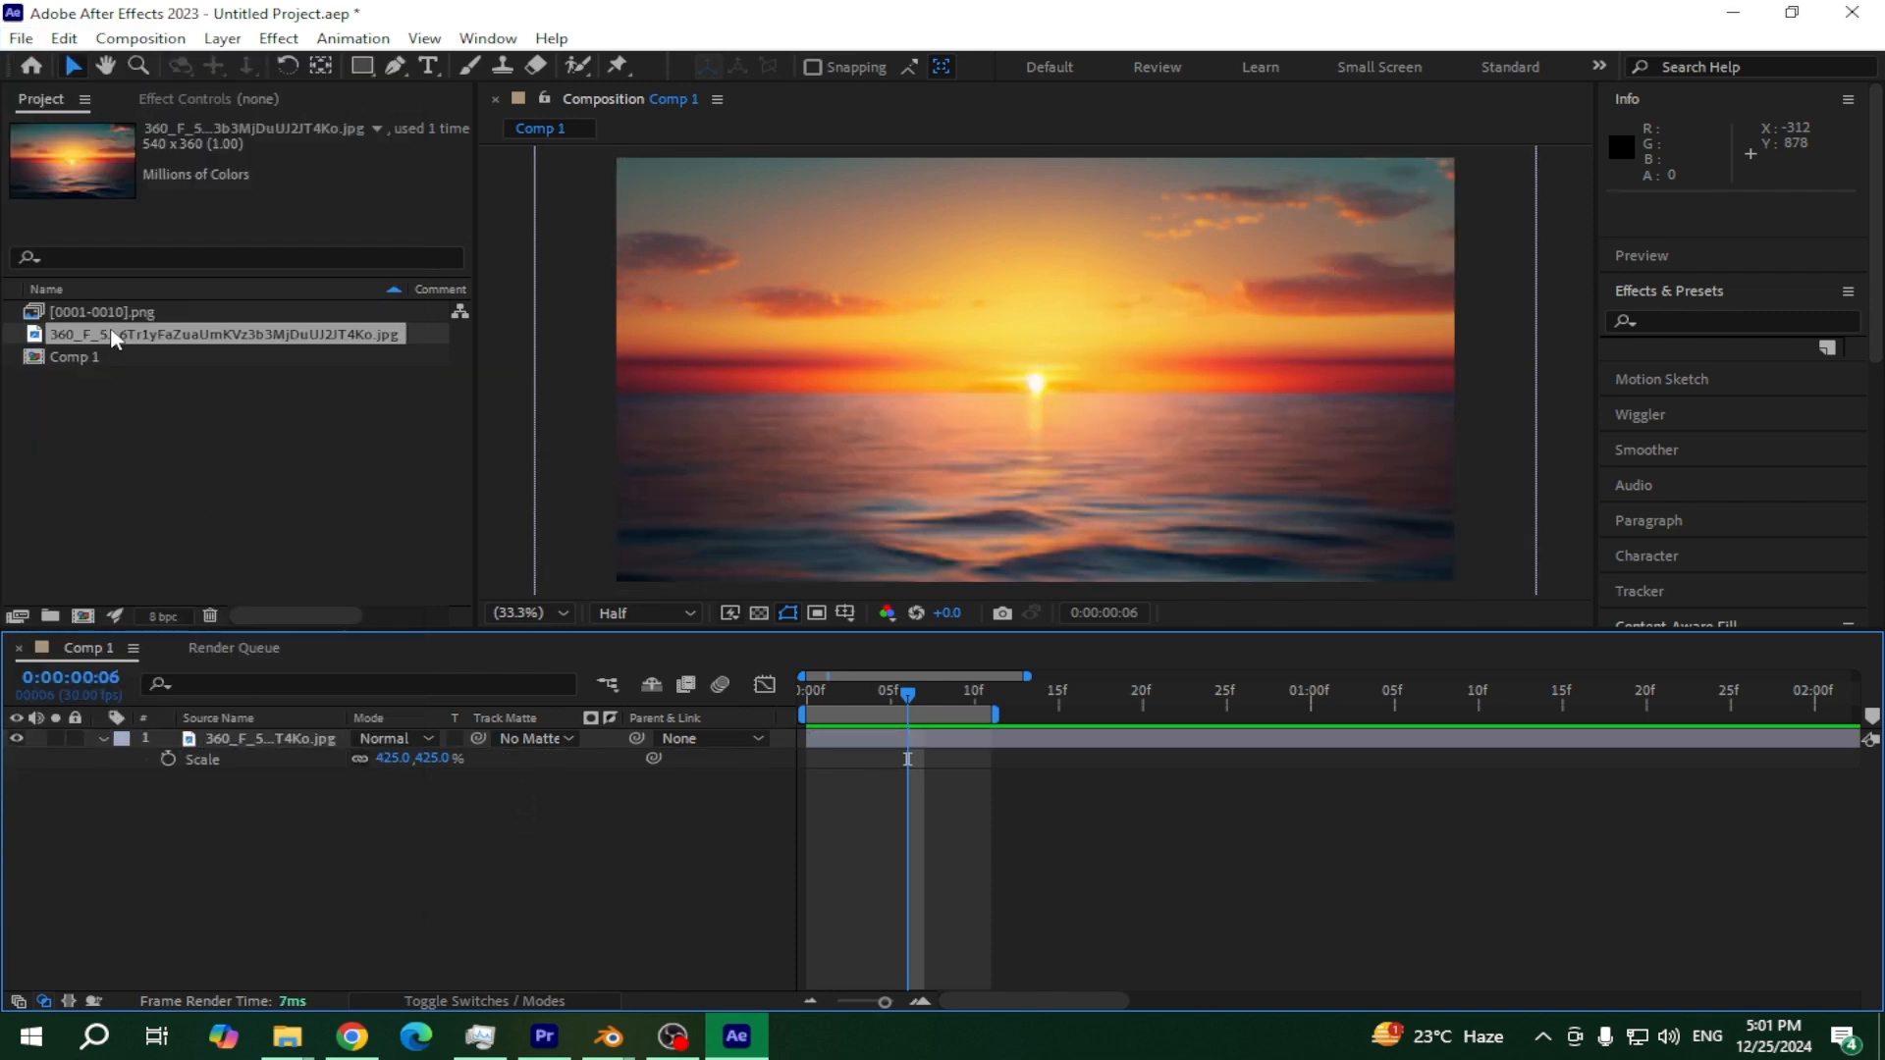
double_click(137, 442)
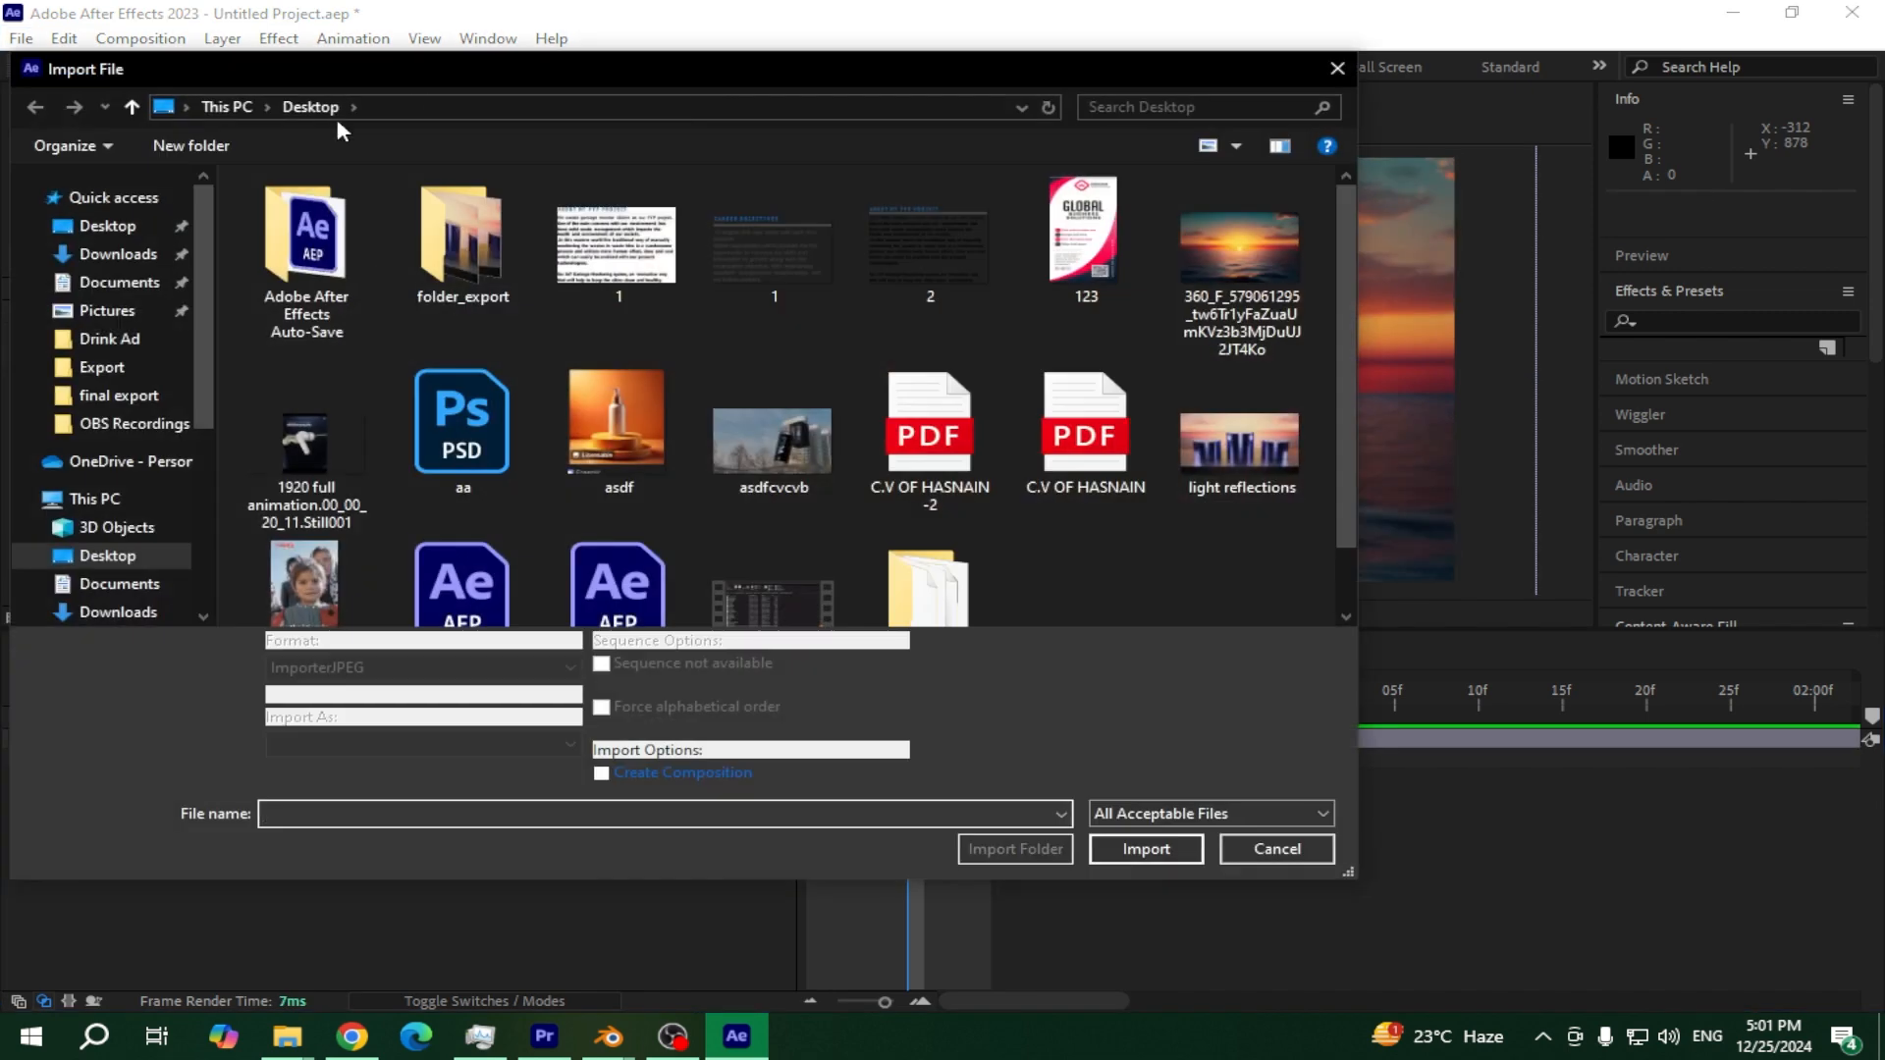
click(118, 395)
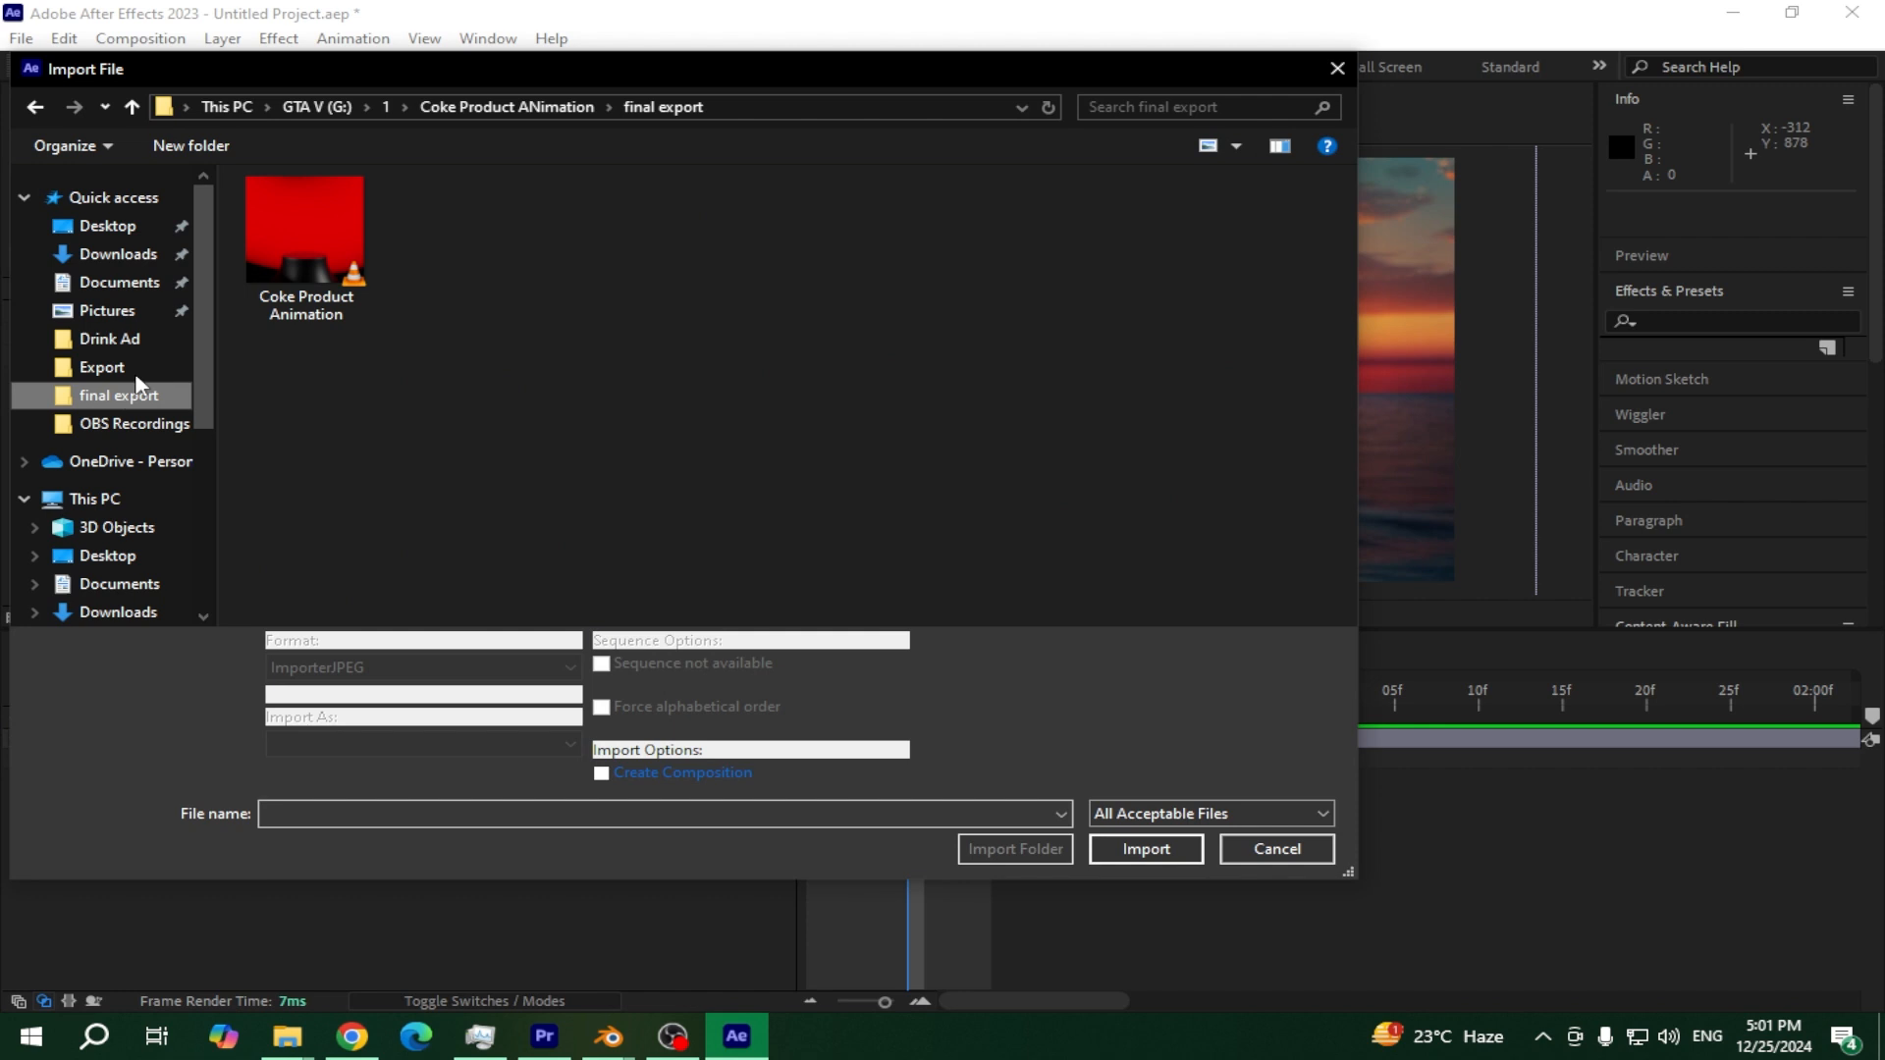
click(783, 106)
key(Return)
double_click(587, 293)
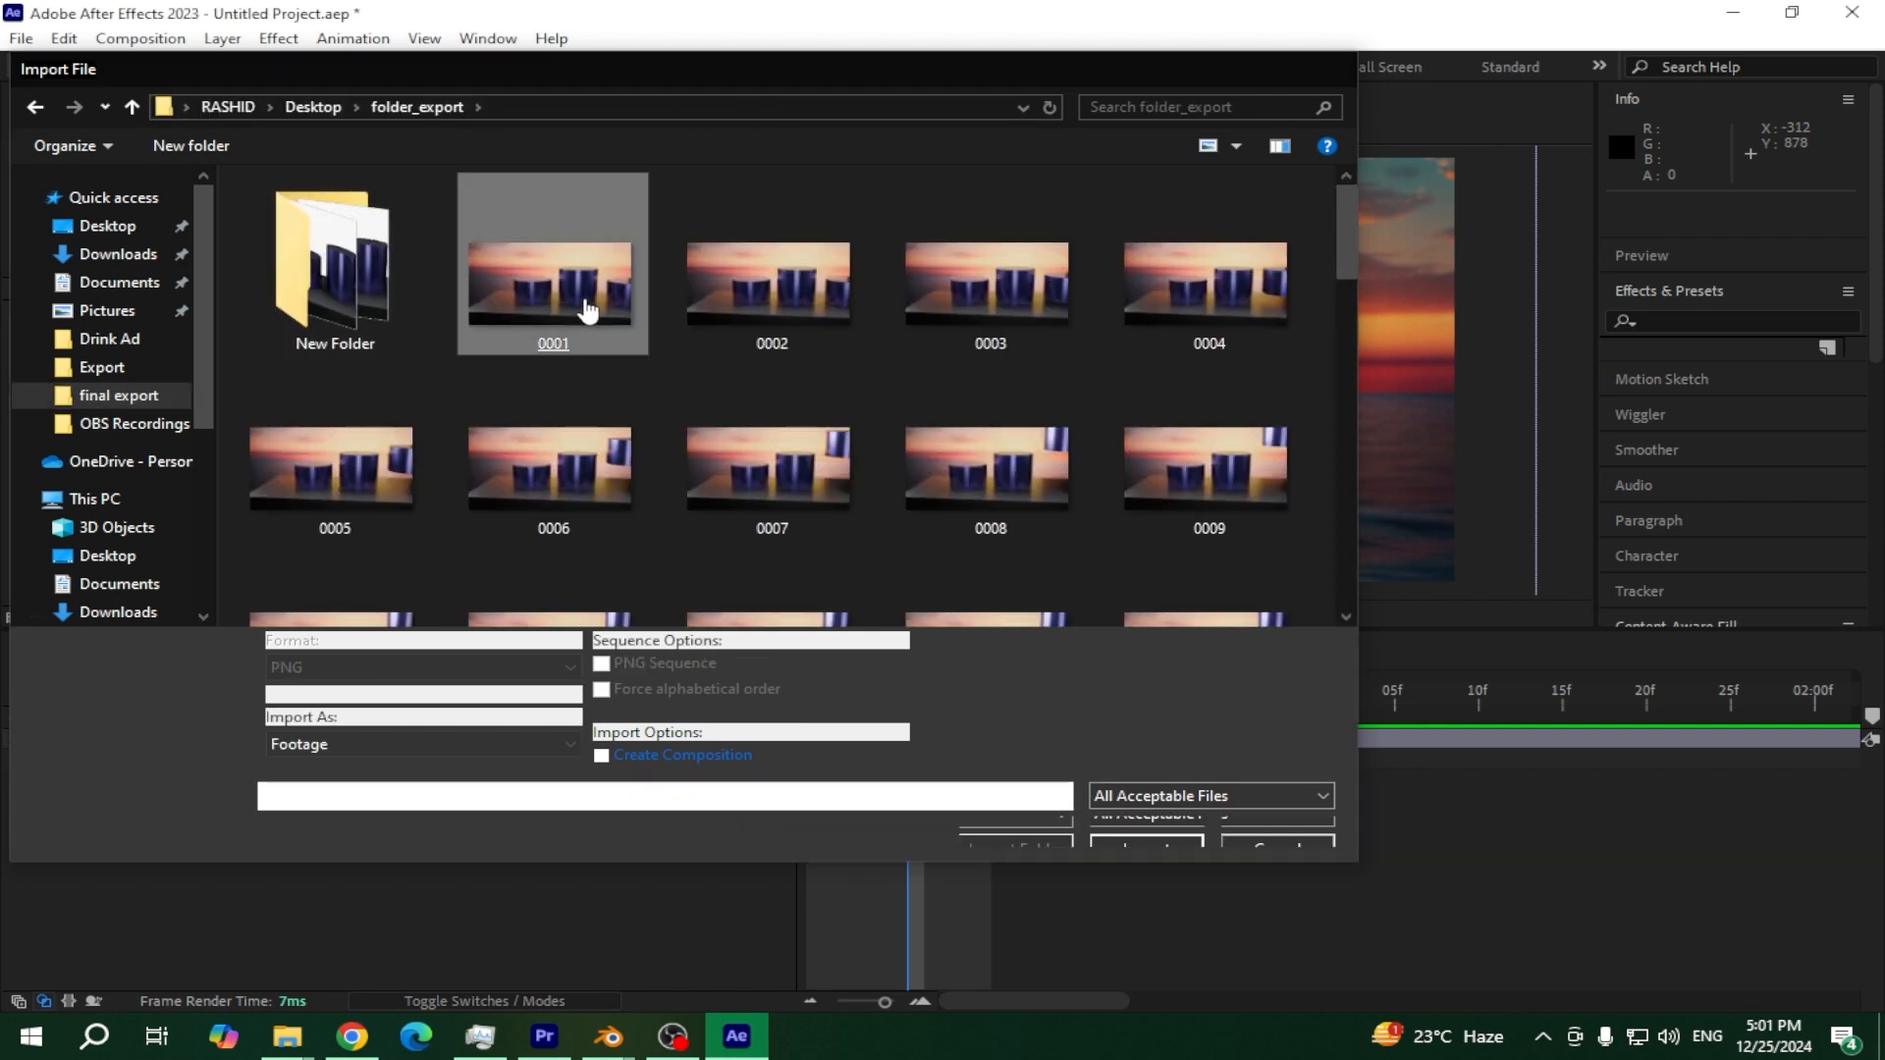
drag(113, 333, 294, 775)
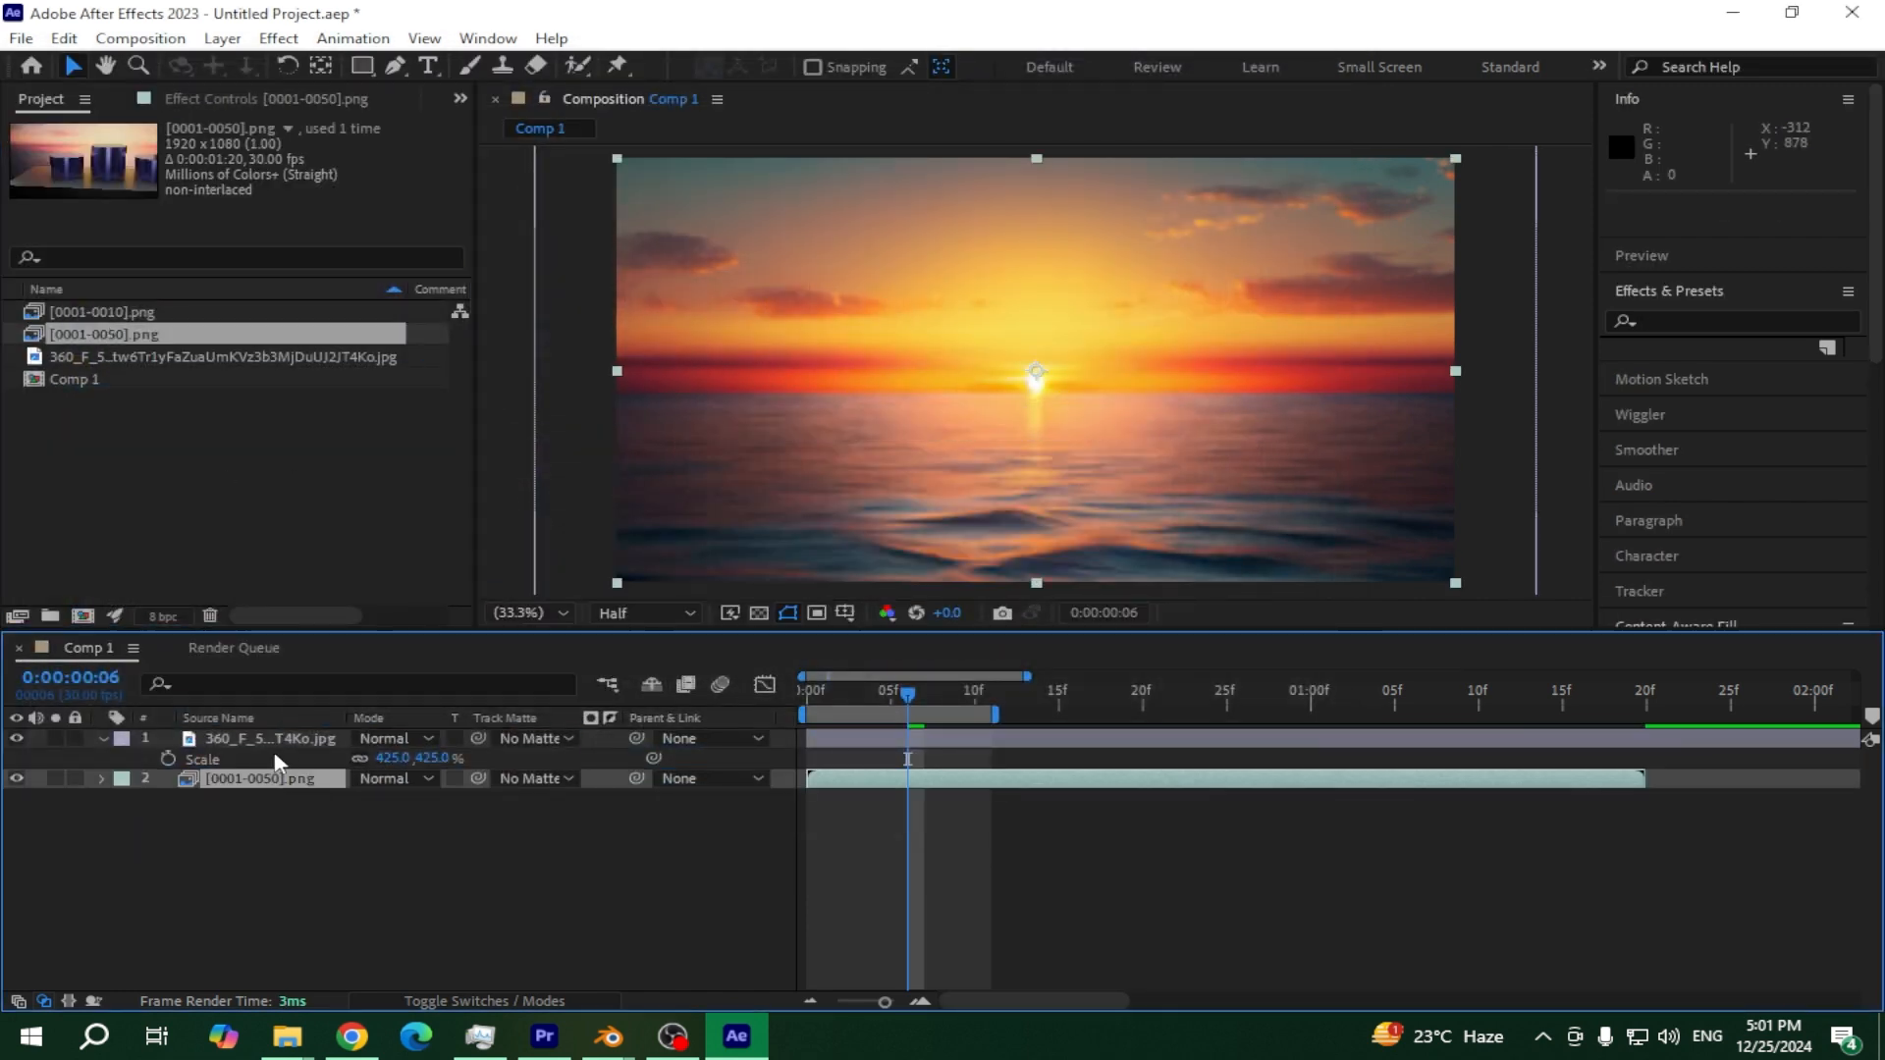
click(275, 738)
key(Delete)
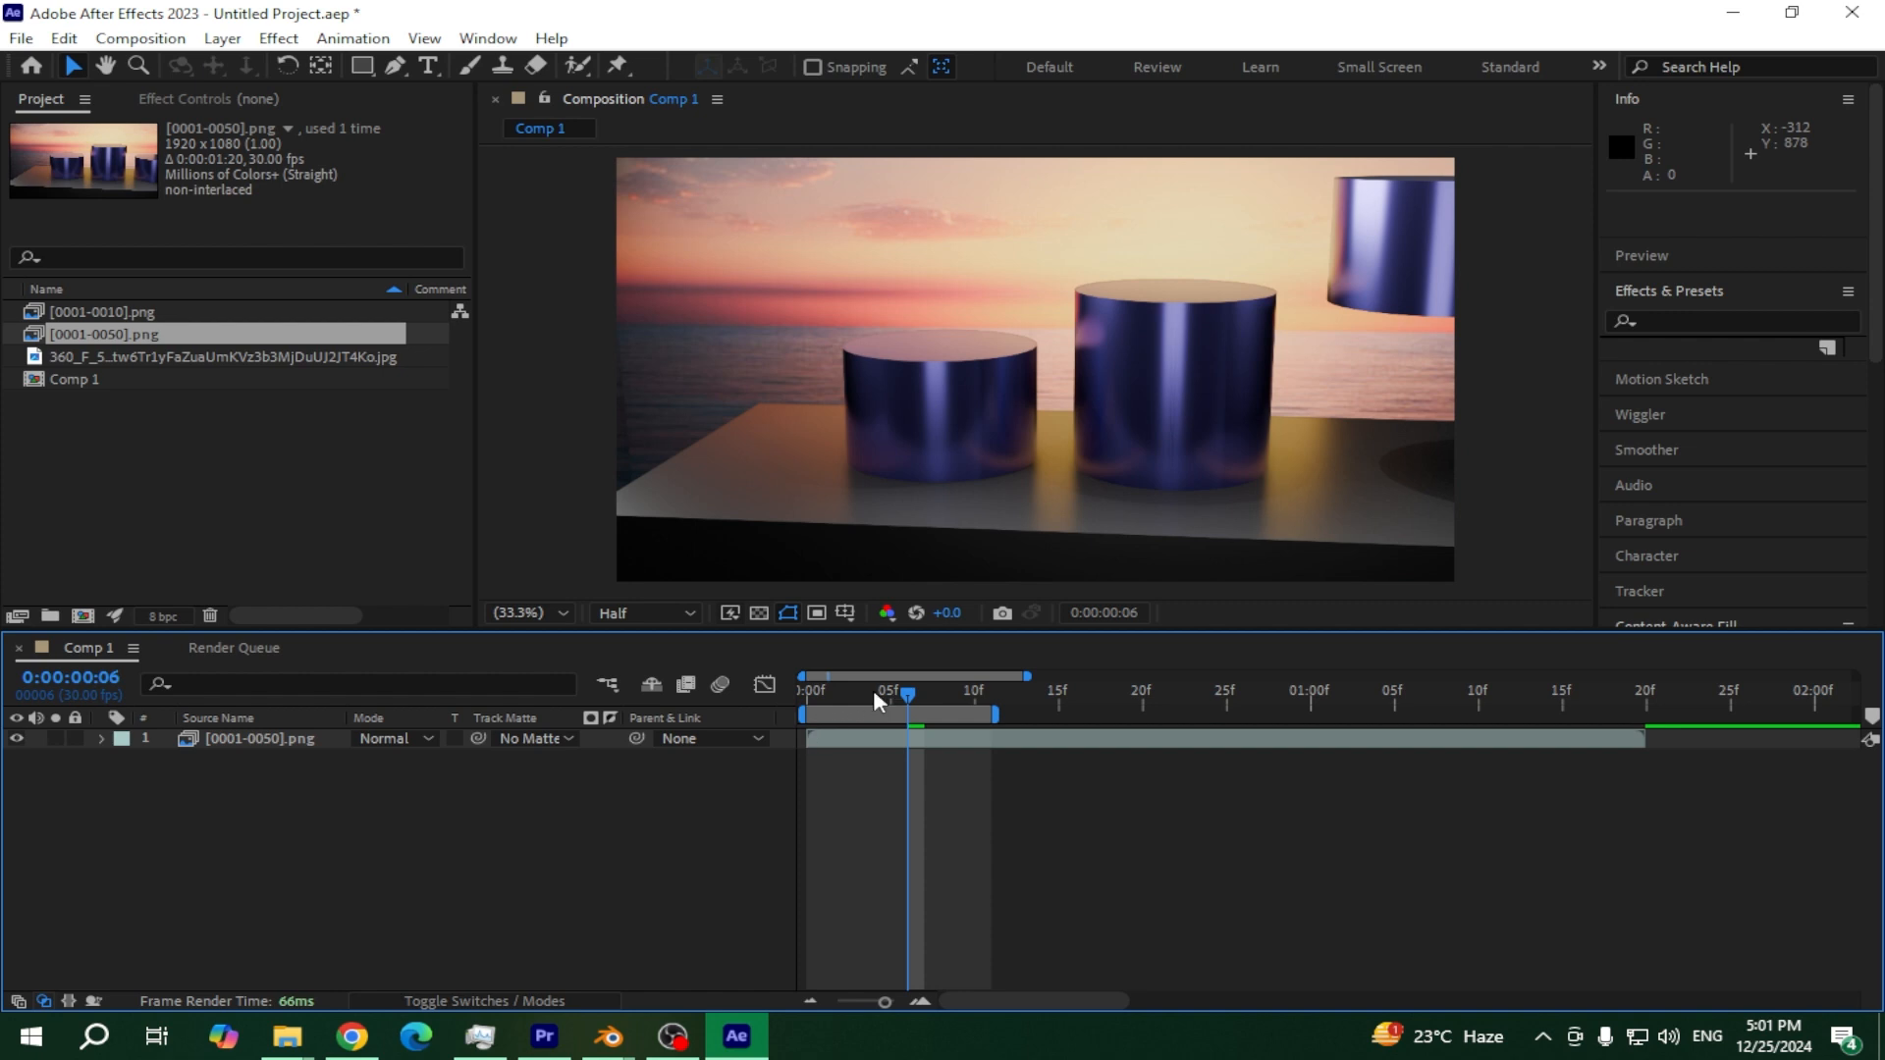
End the work area at the last frame of the [0001-0050].png layer and play the animation
drag(877, 699, 785, 690)
key(n)
key(space)
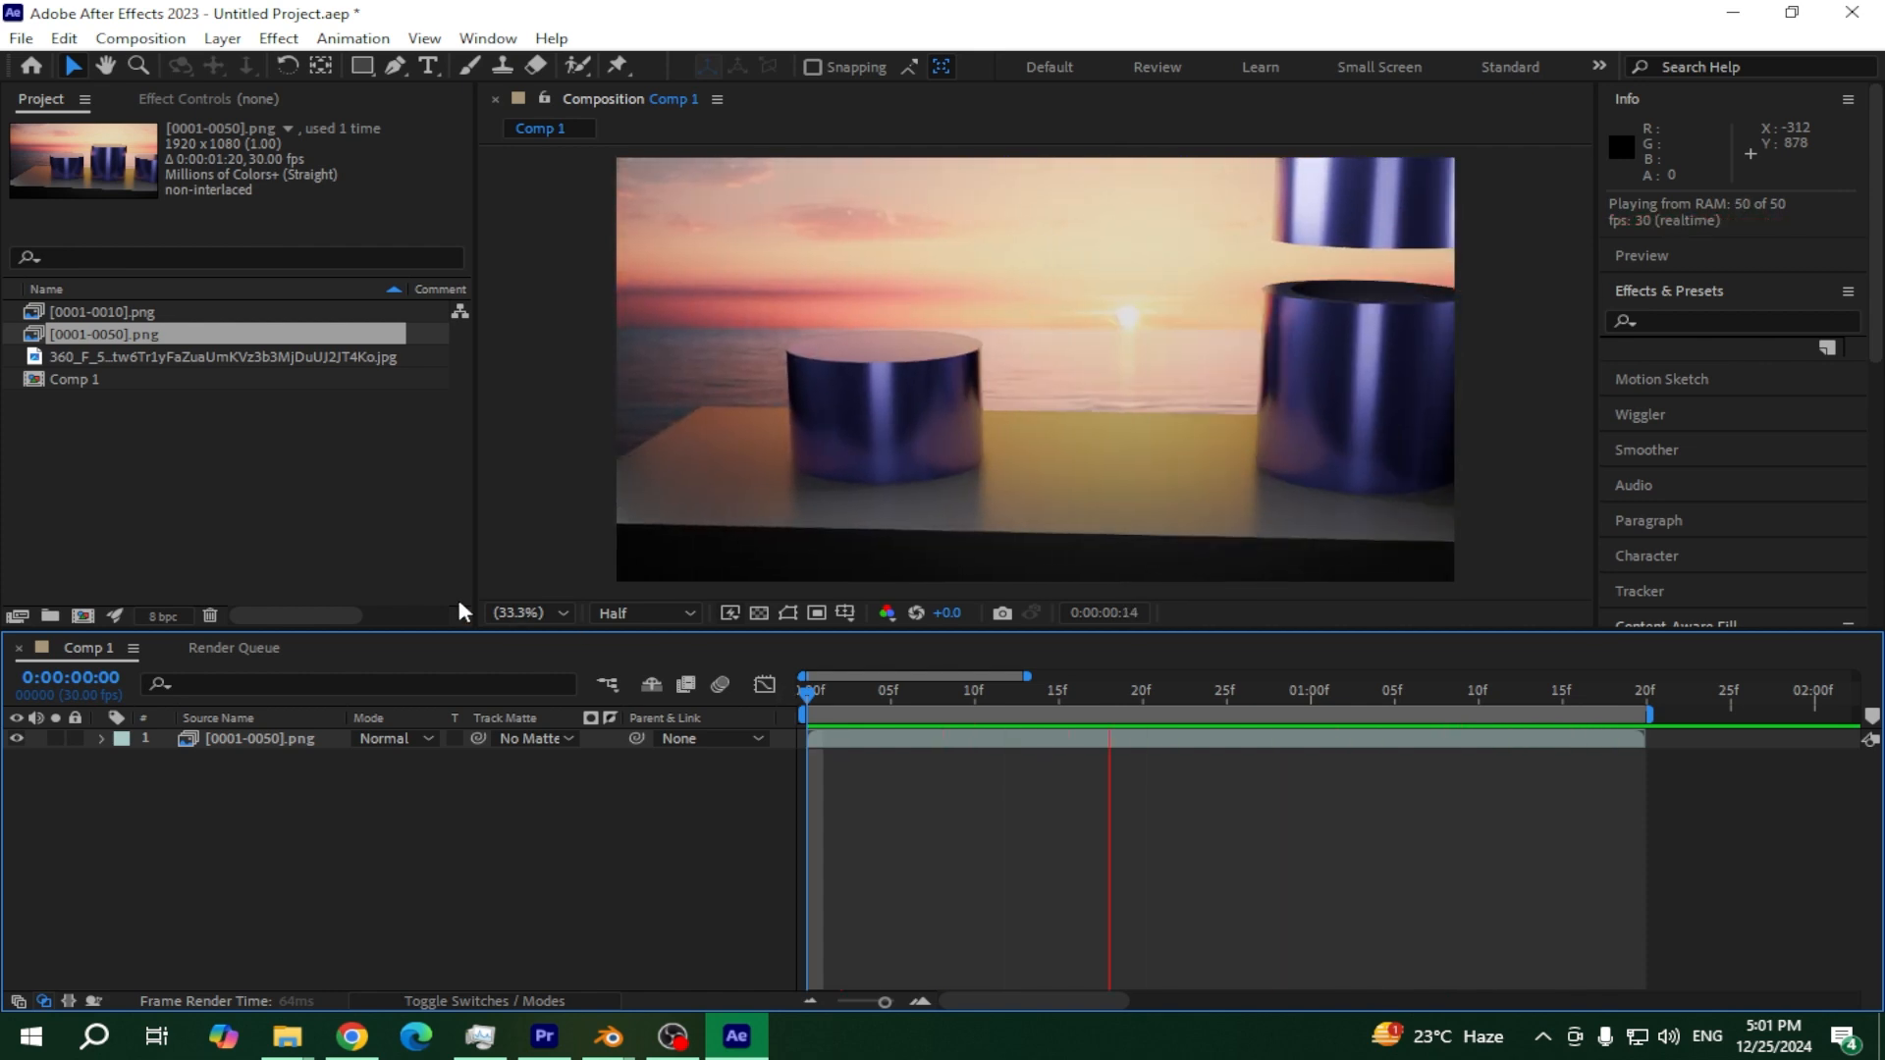
Add Comp 1 to the render queue and choose H.264 as its output format
click(21, 38)
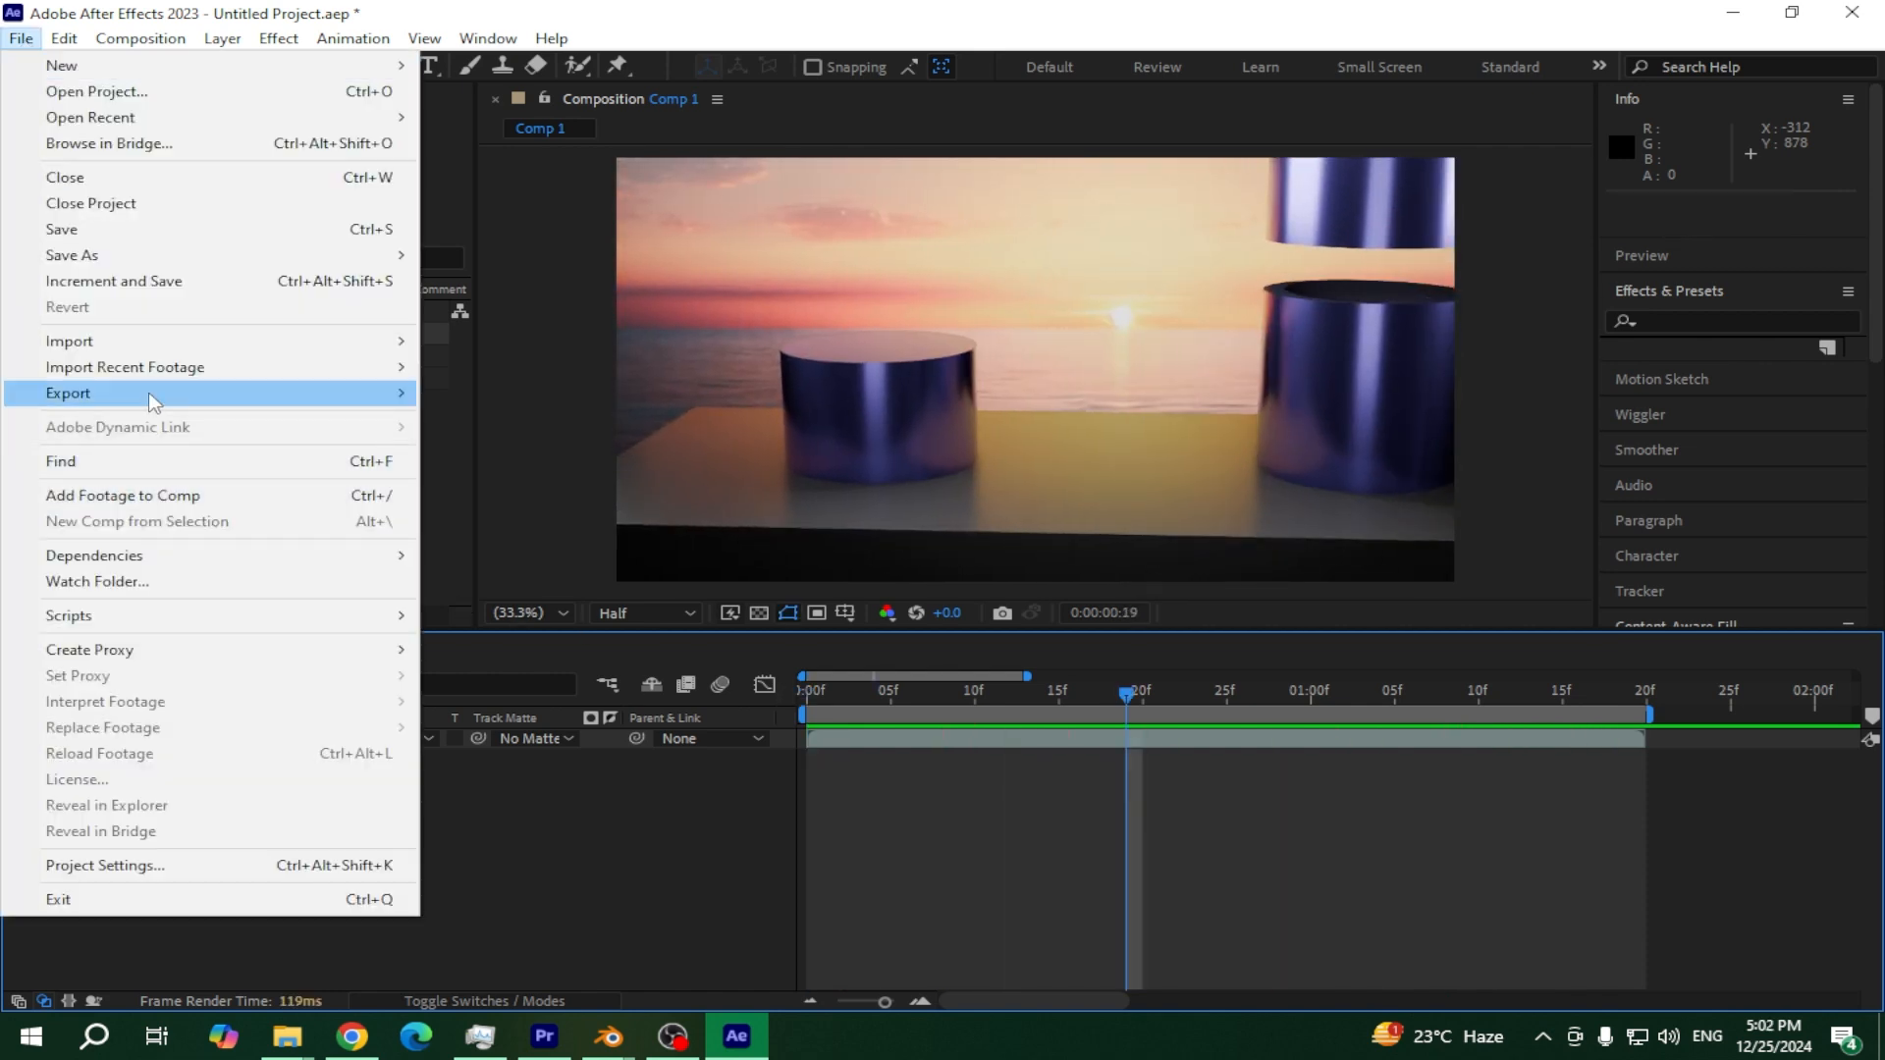
mouse_move(155, 403)
click(595, 423)
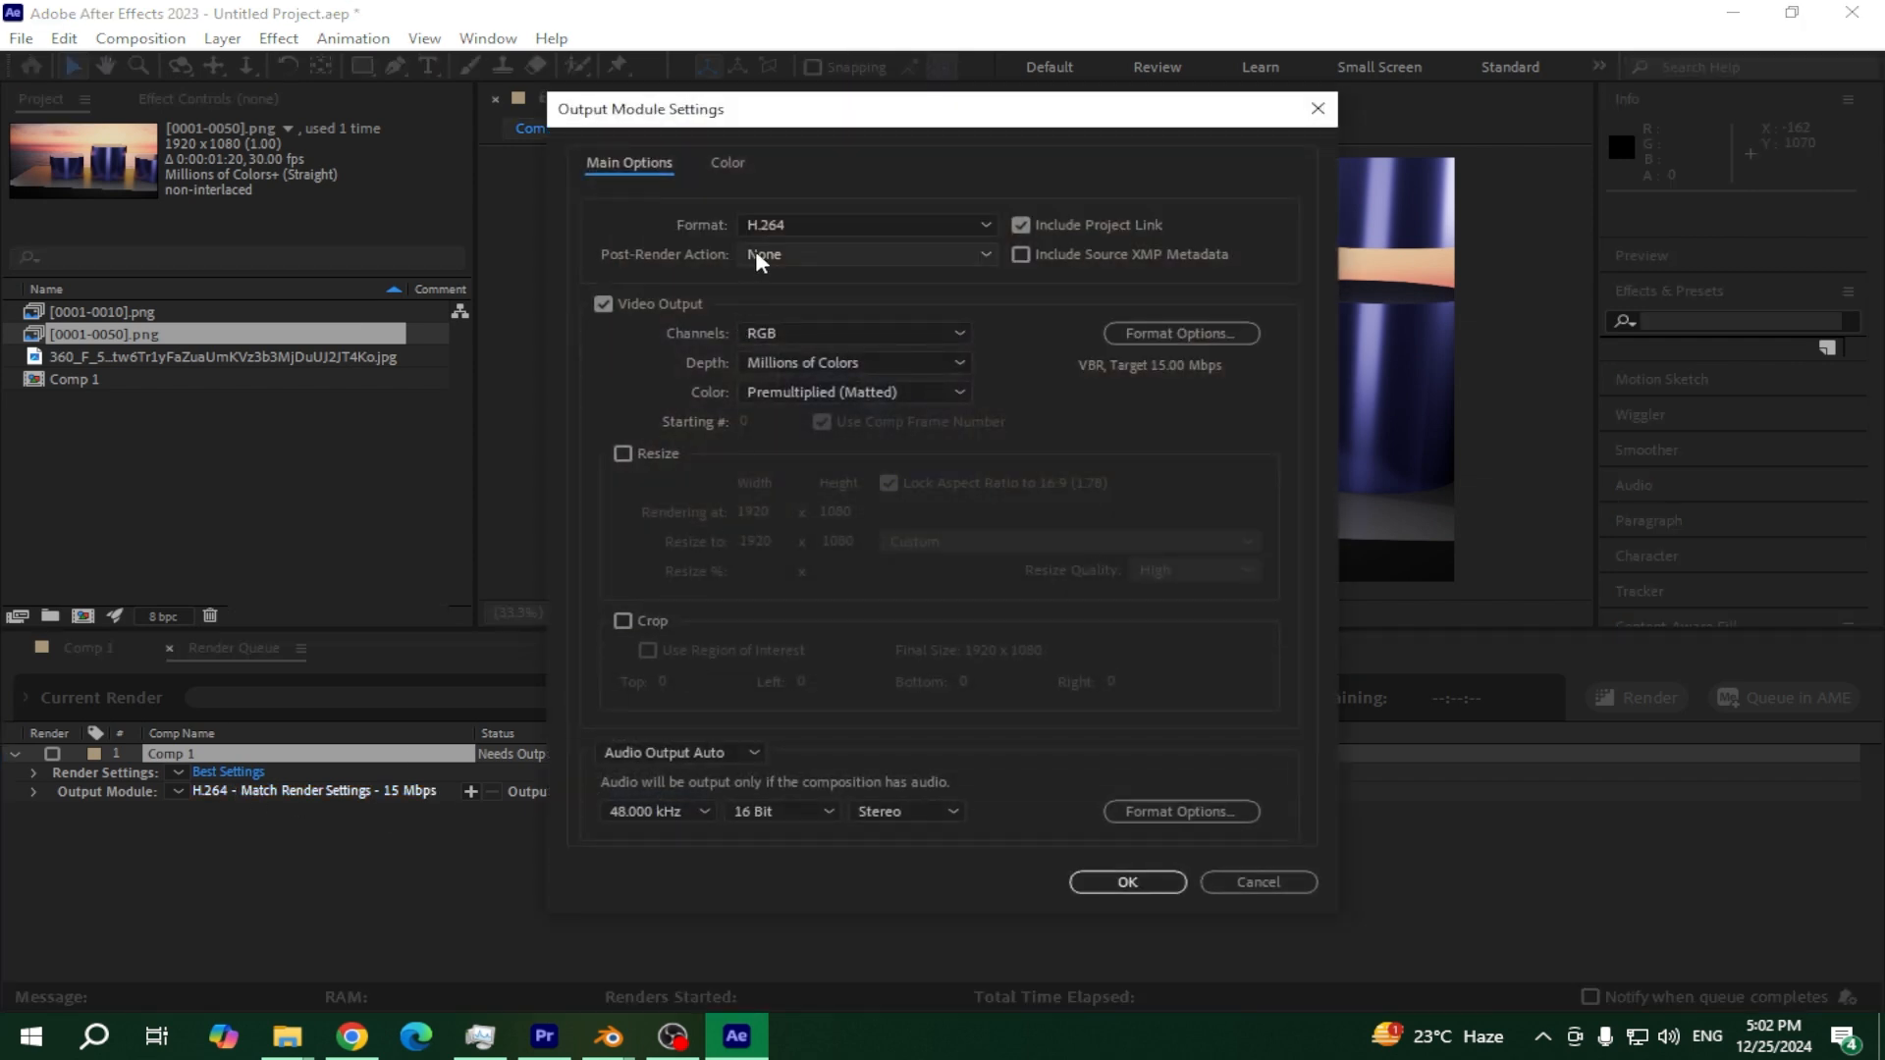
click(771, 224)
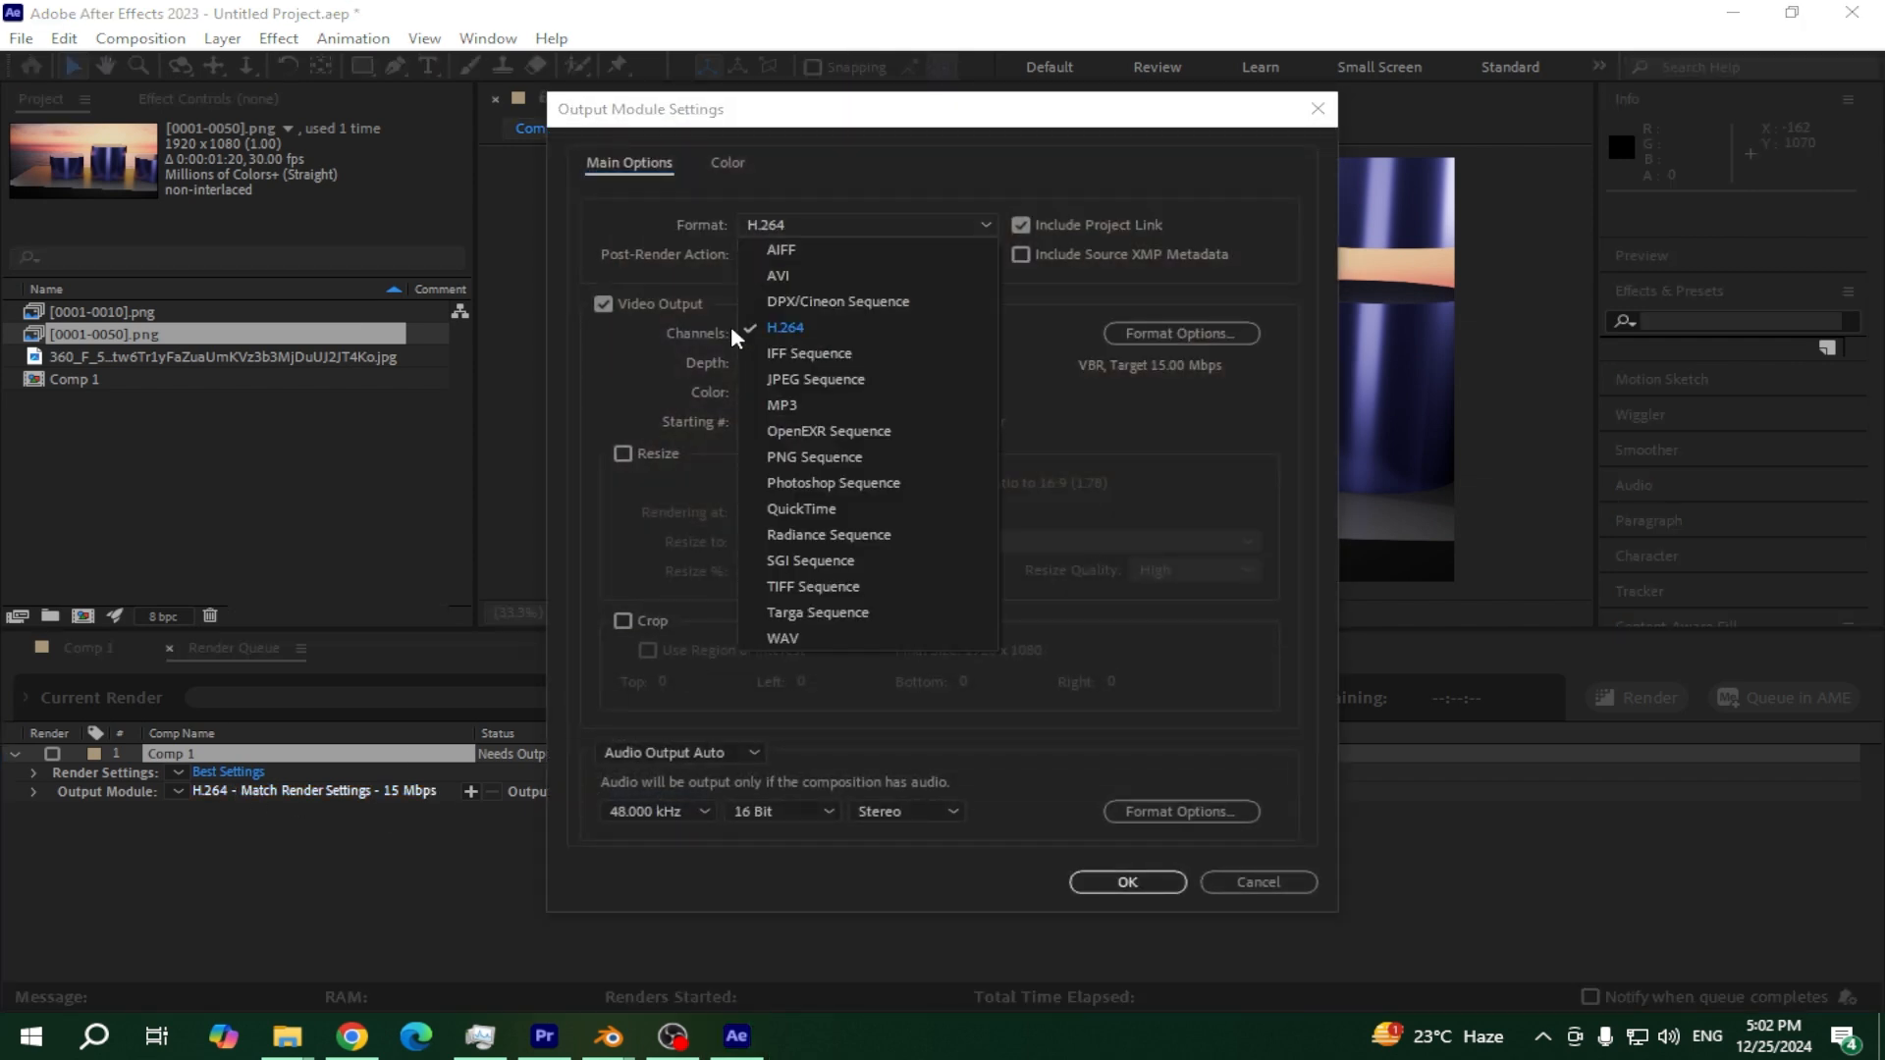
click(807, 334)
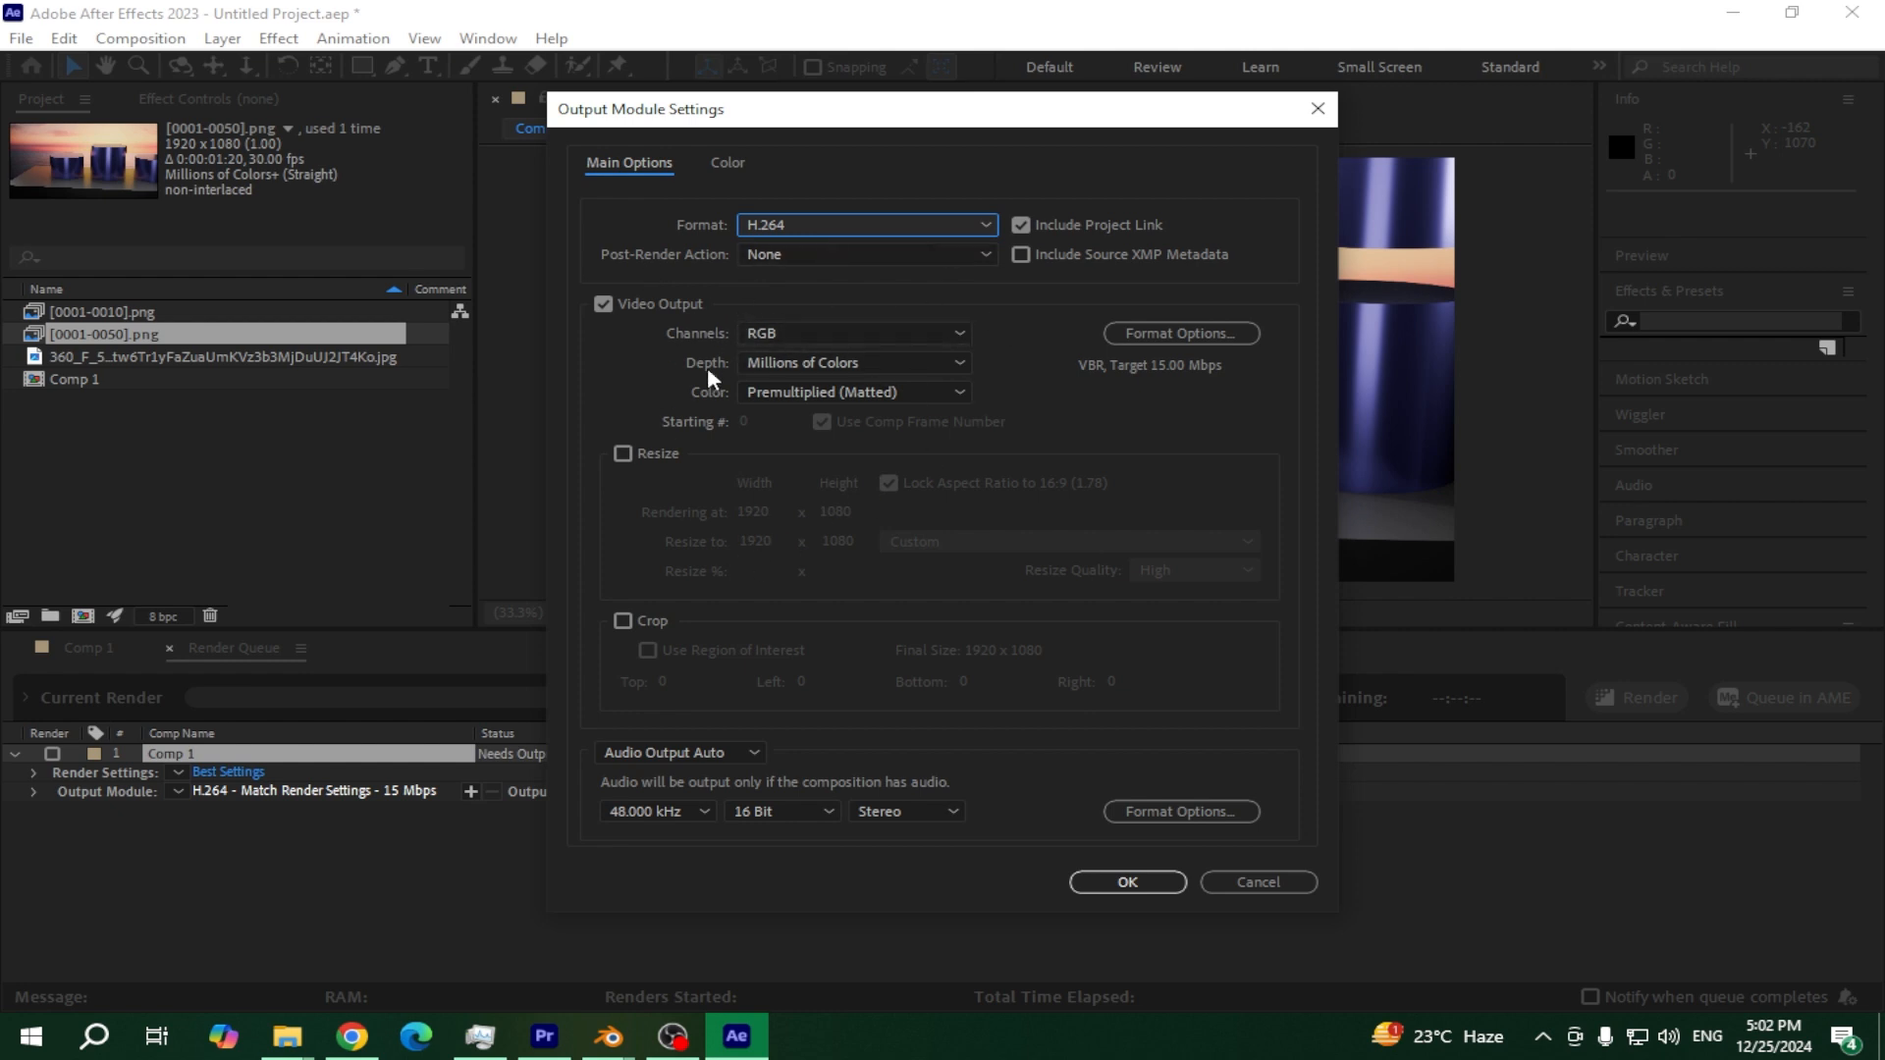
Turn off audio output for the Comp 1 render and review its render settings without changing them
click(731, 755)
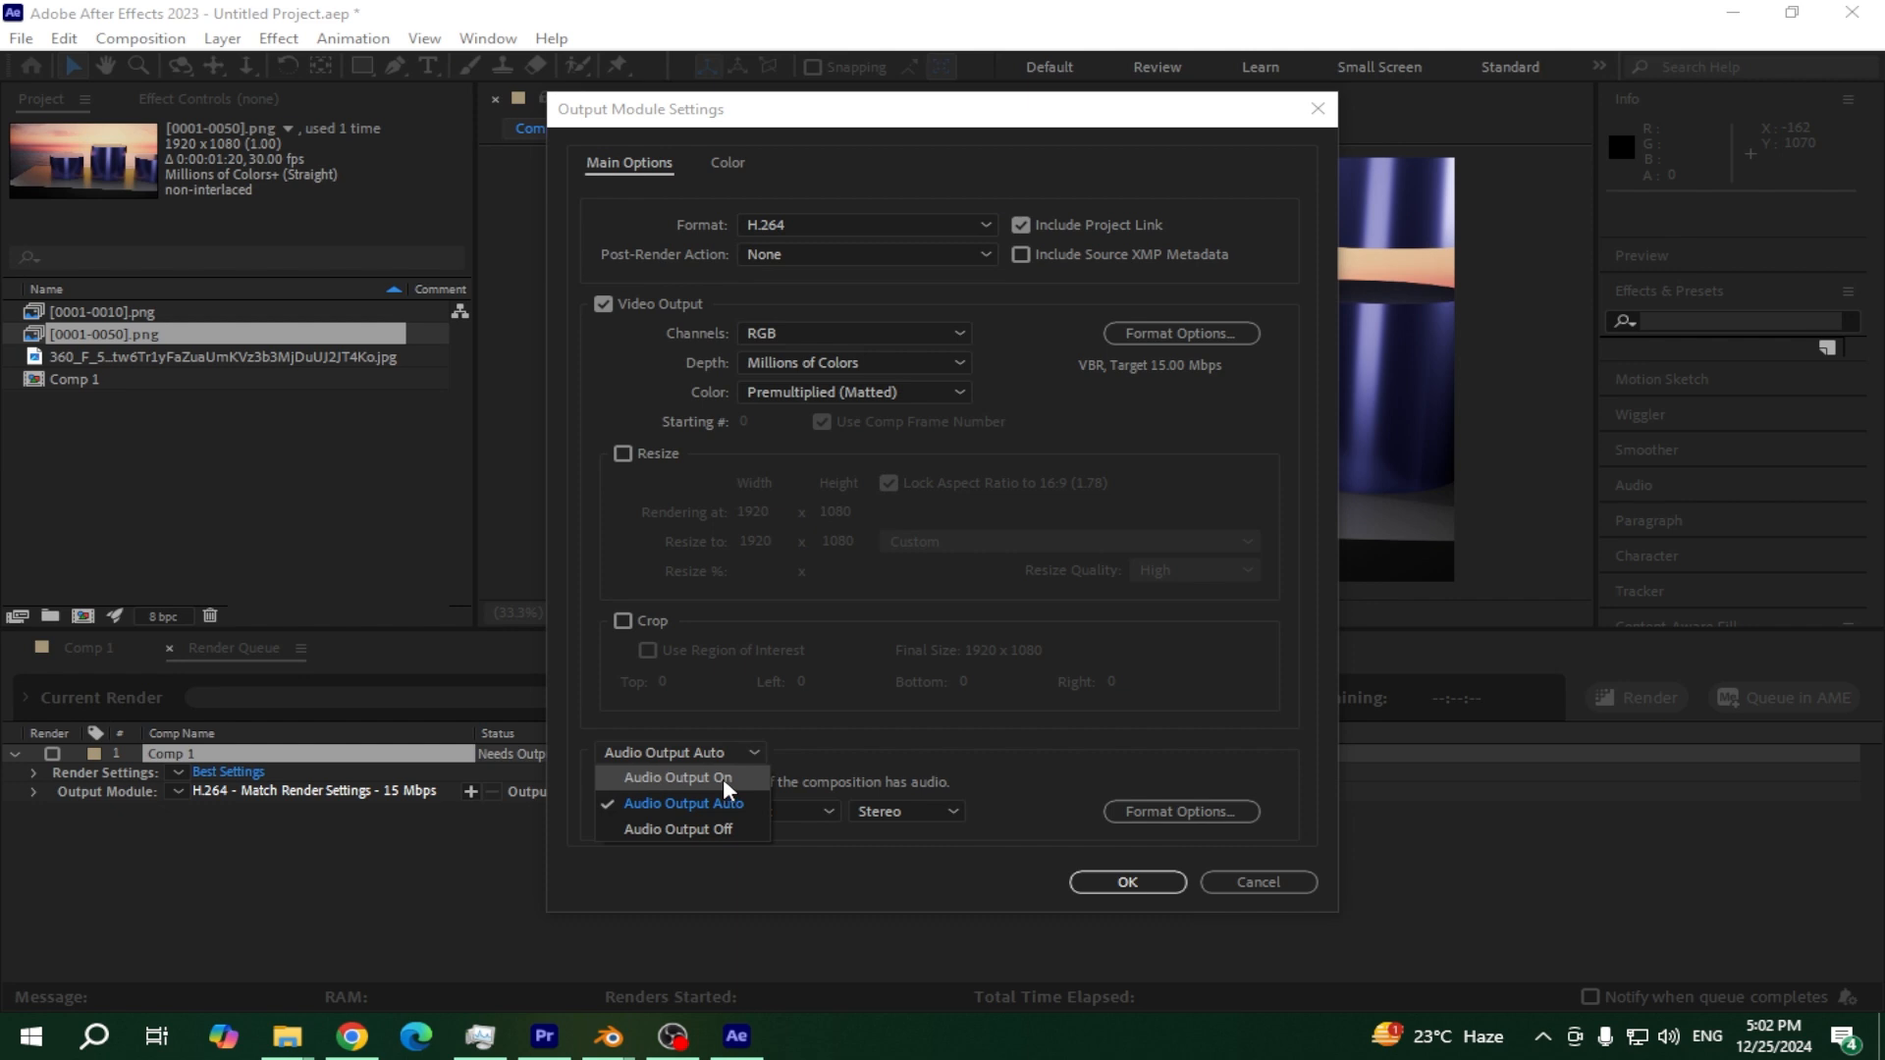
click(723, 829)
click(1127, 882)
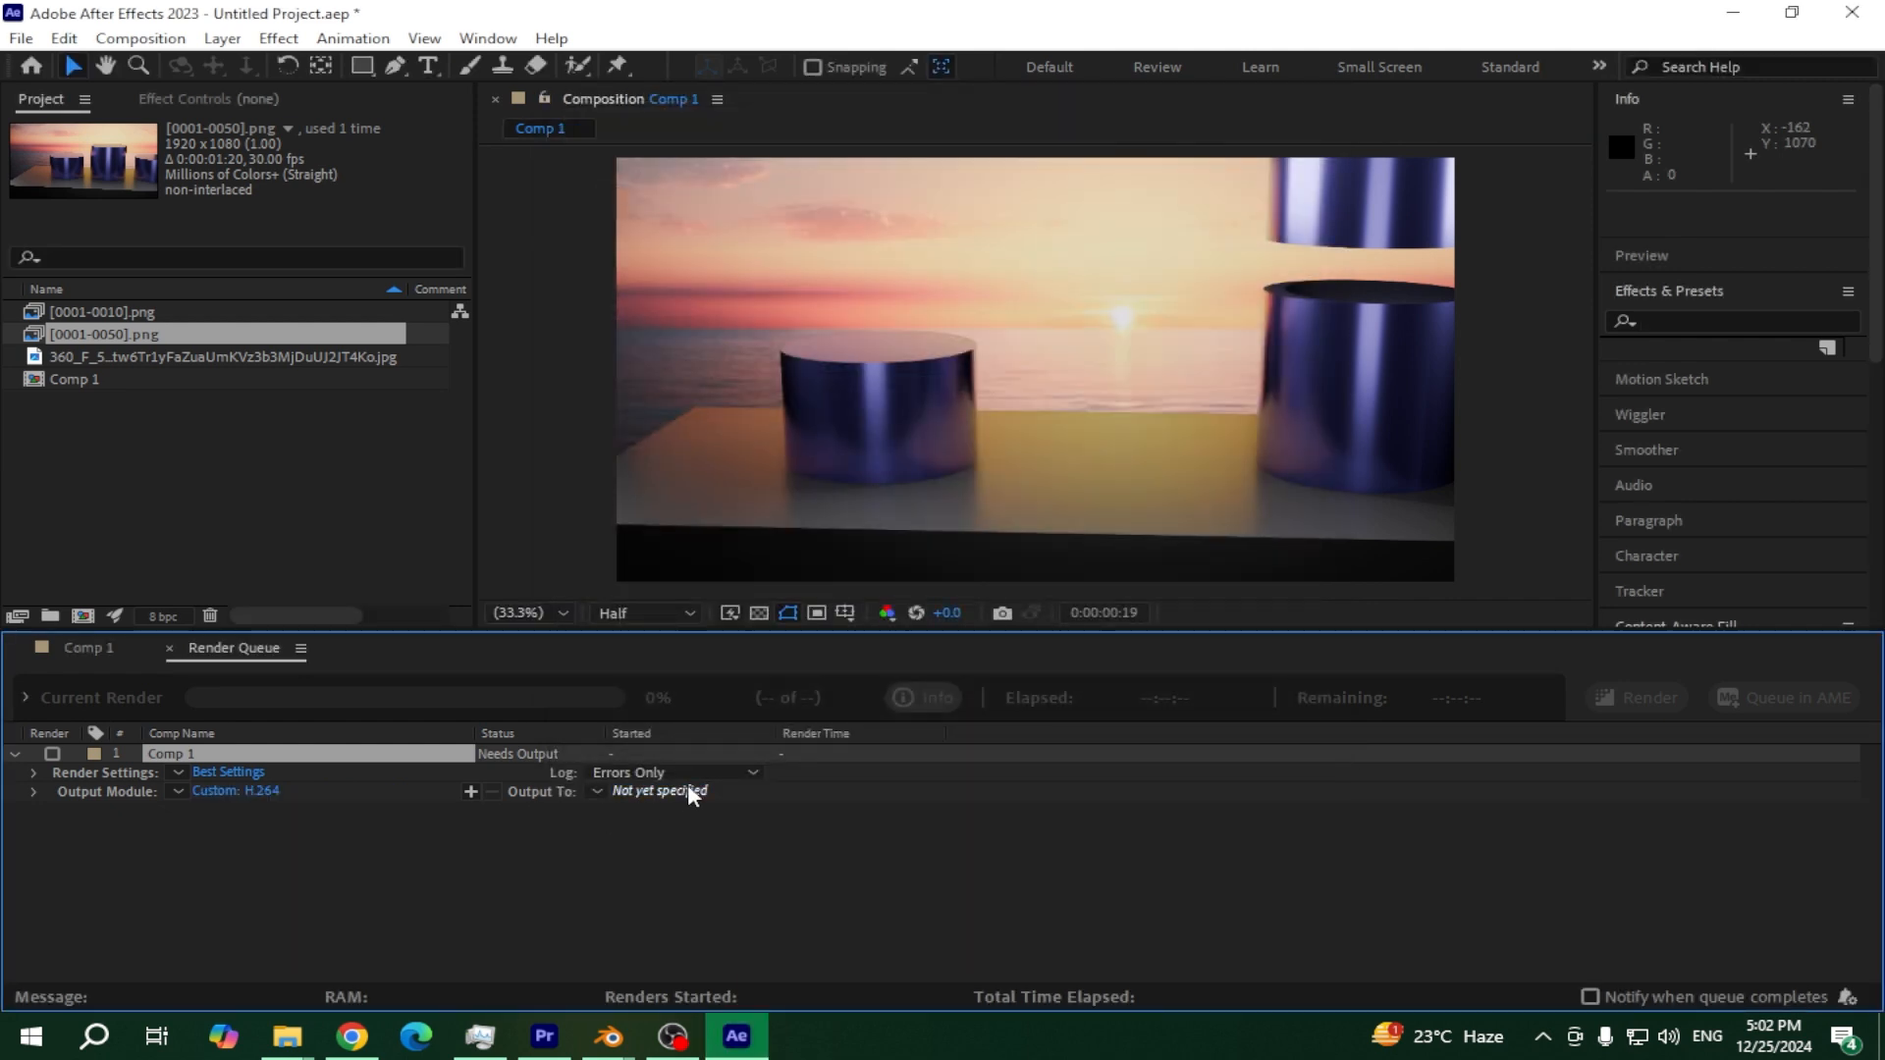
click(241, 772)
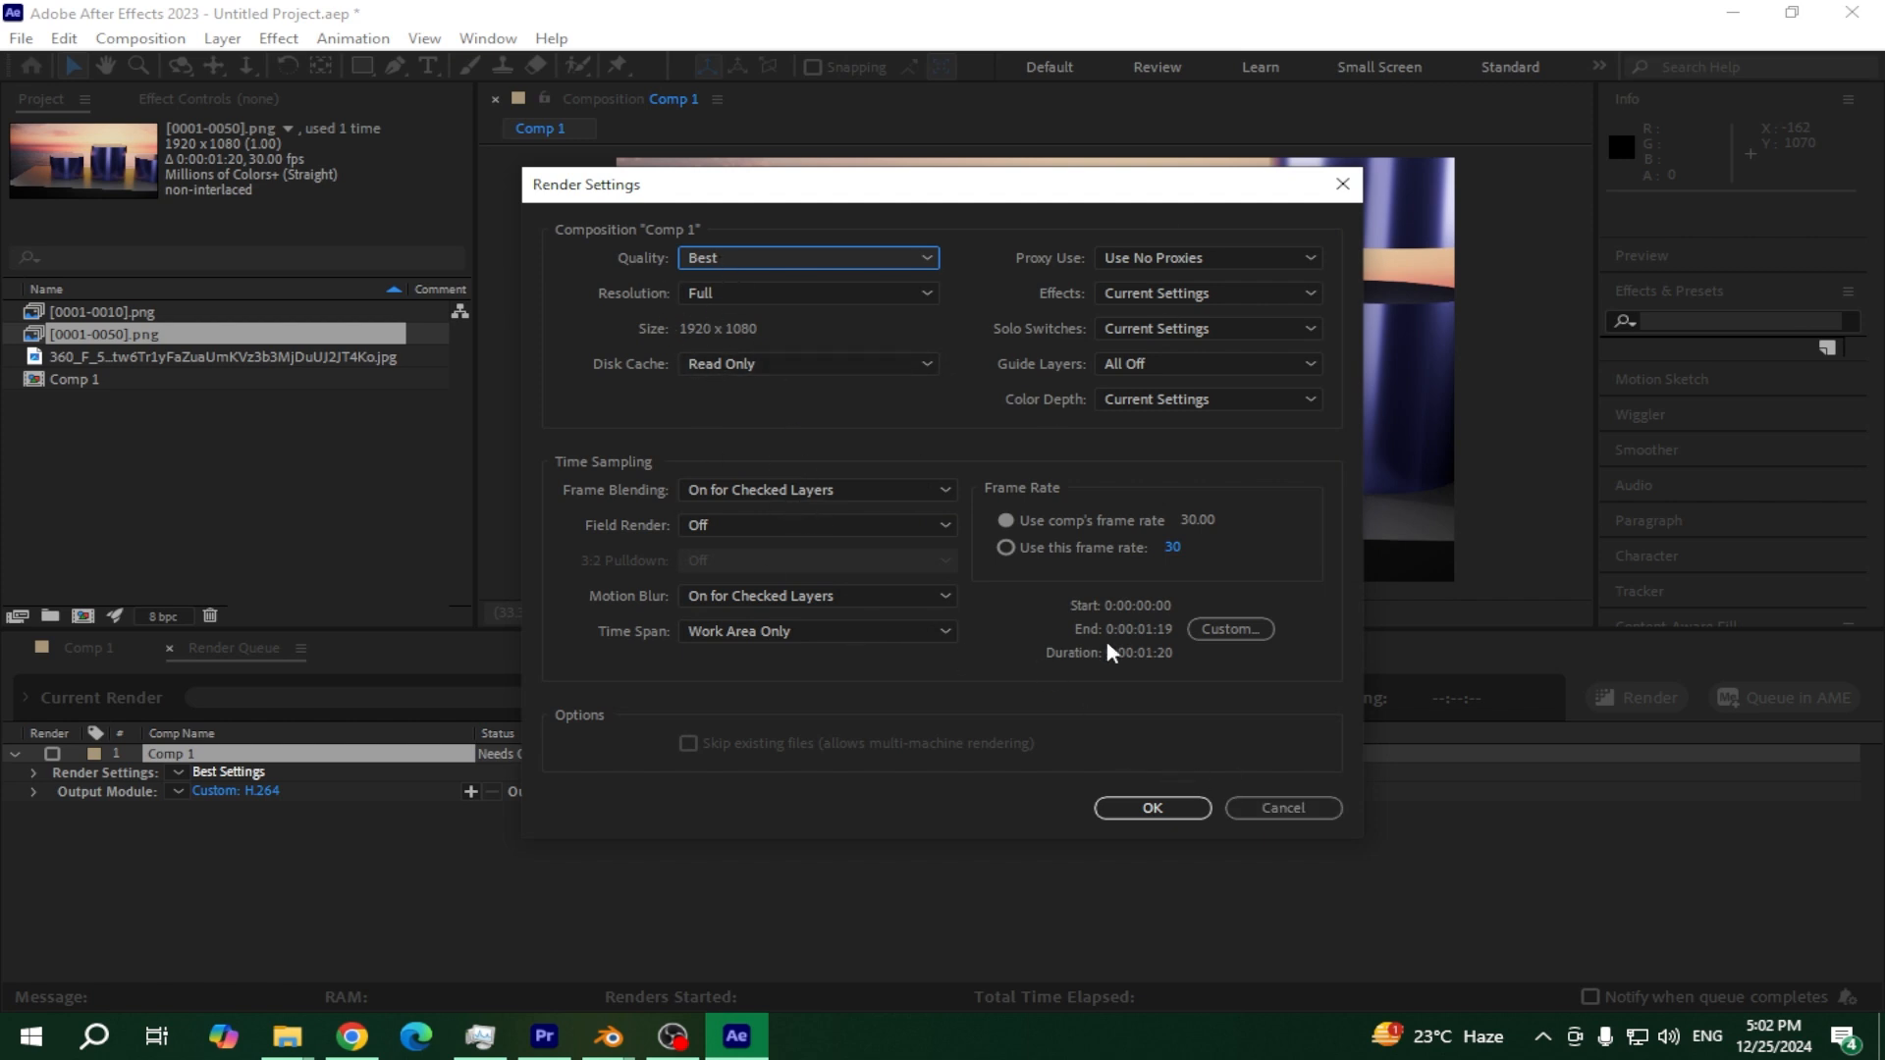
click(1283, 808)
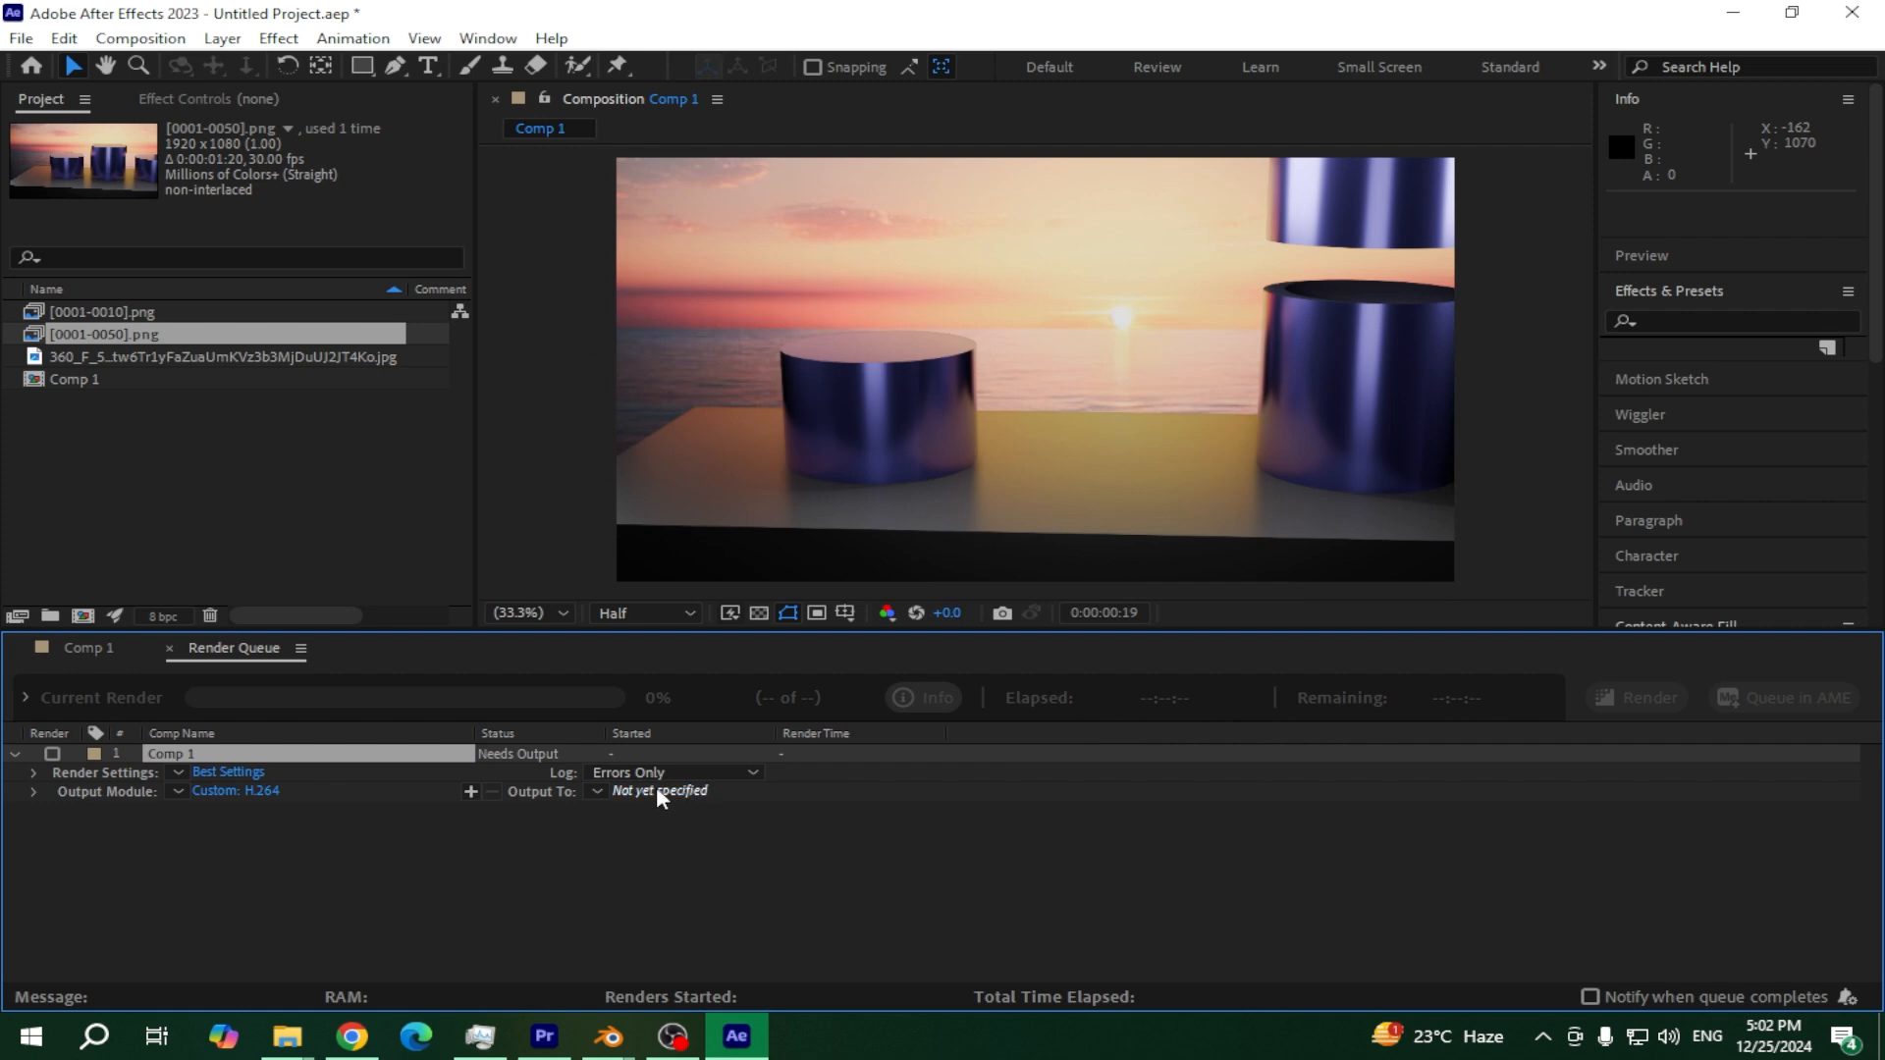
Set the Comp 1 render's output location to the folder_export folder on the Desktop
click(657, 791)
click(1109, 751)
click(656, 791)
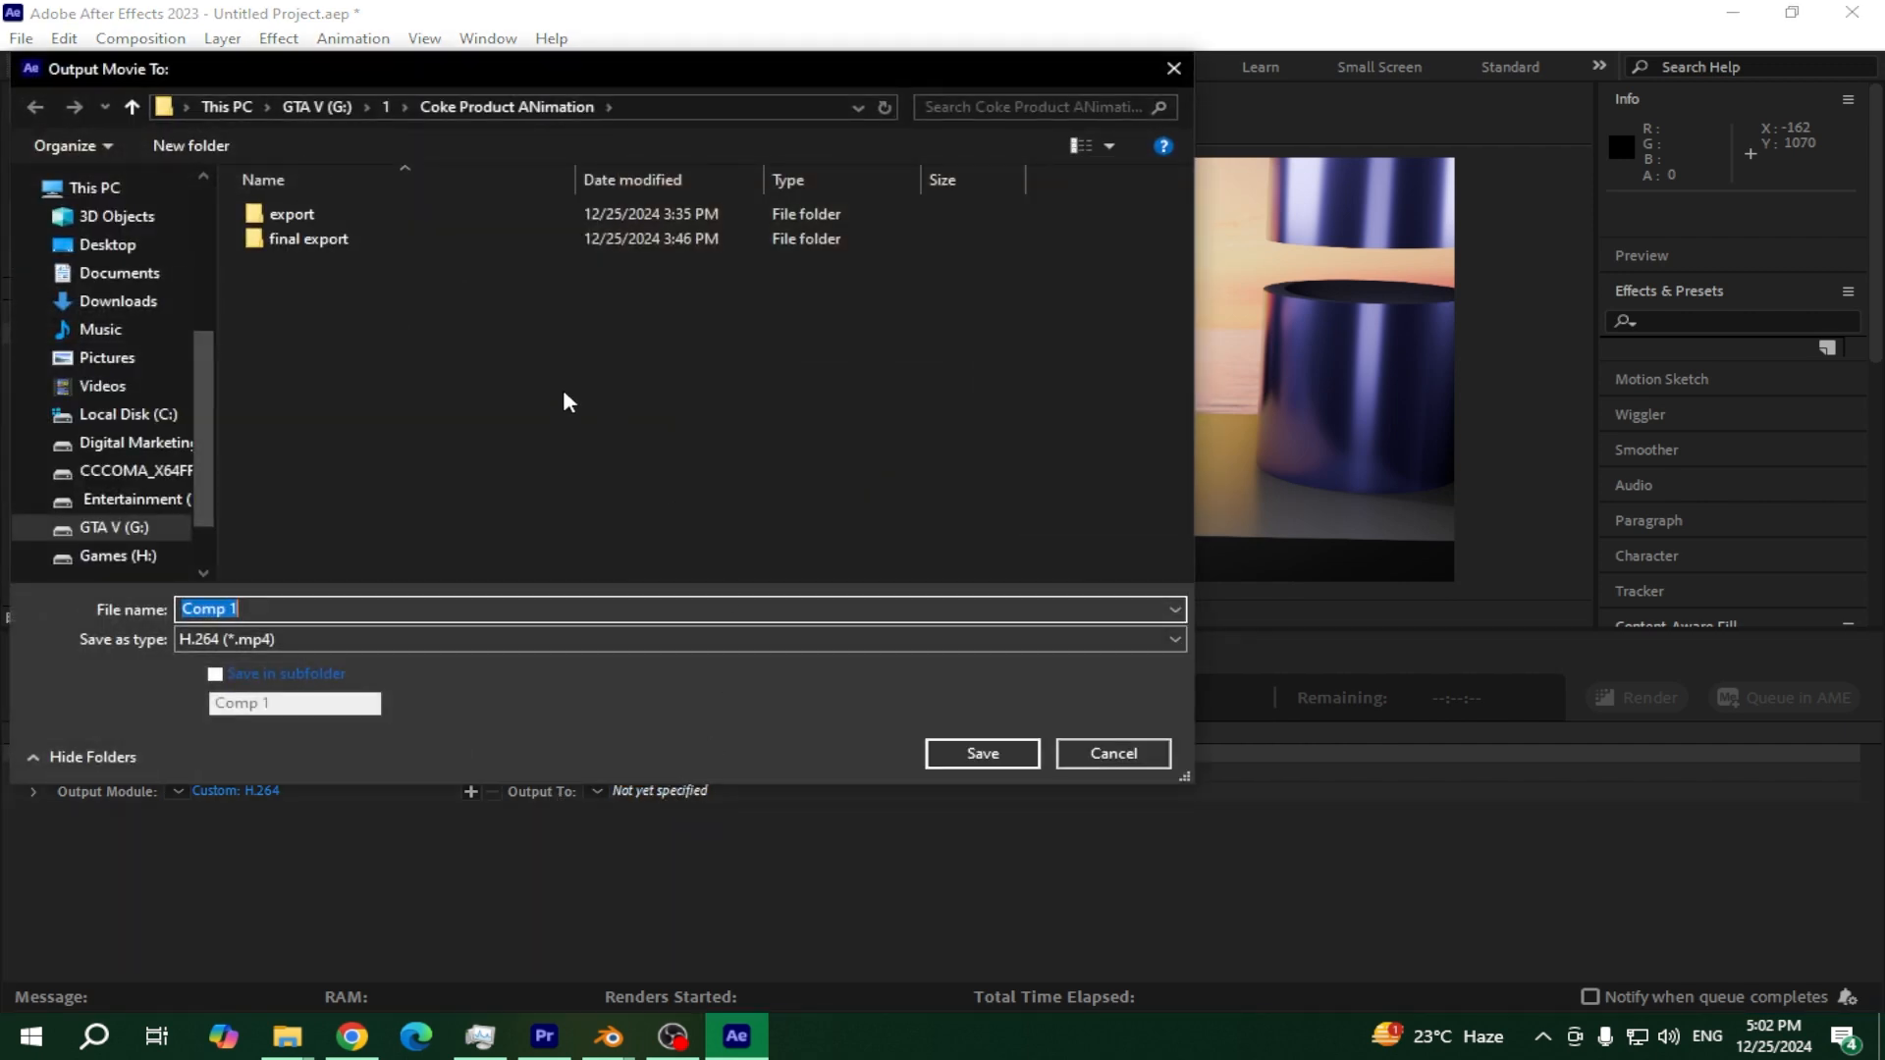
click(653, 105)
text(C:\Users\RASHID\Desktop\folder_export)
key(Return)
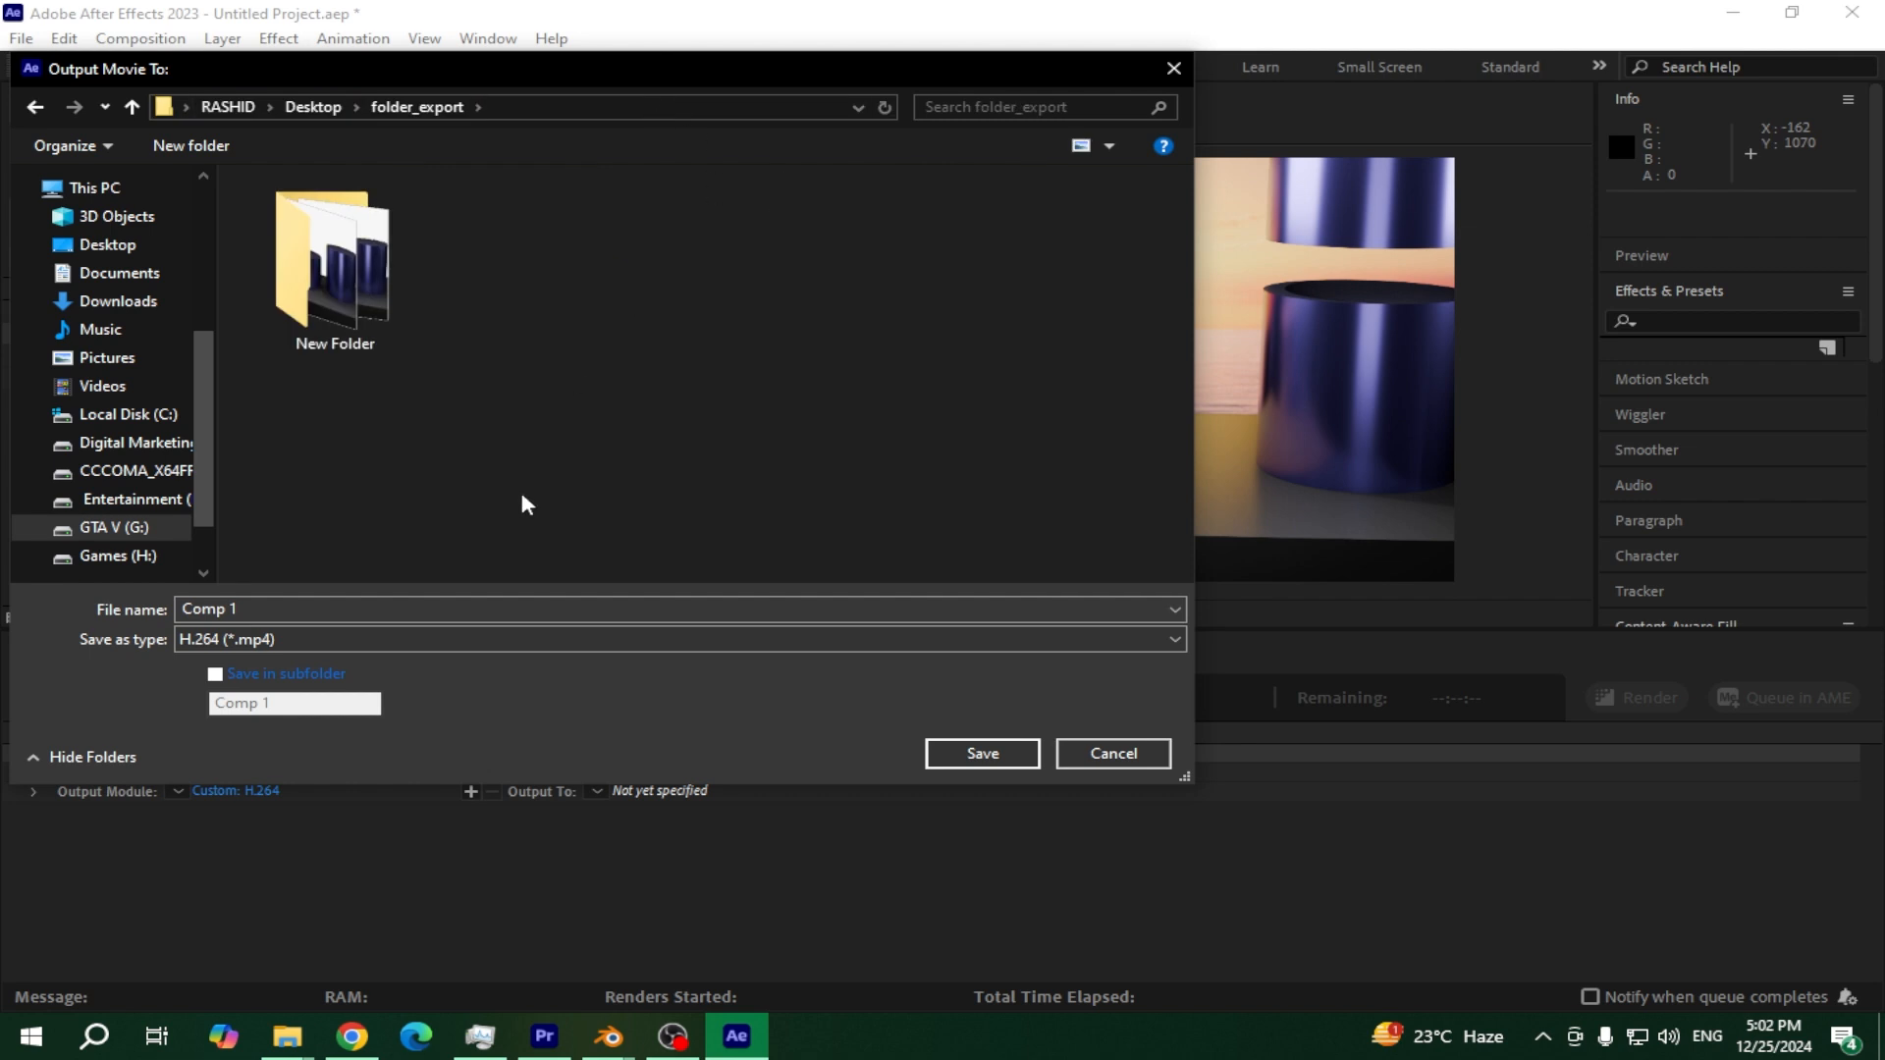
Name the output file cubic animation, save it as H.264 (*.mp4), and render the queued composition
click(440, 607)
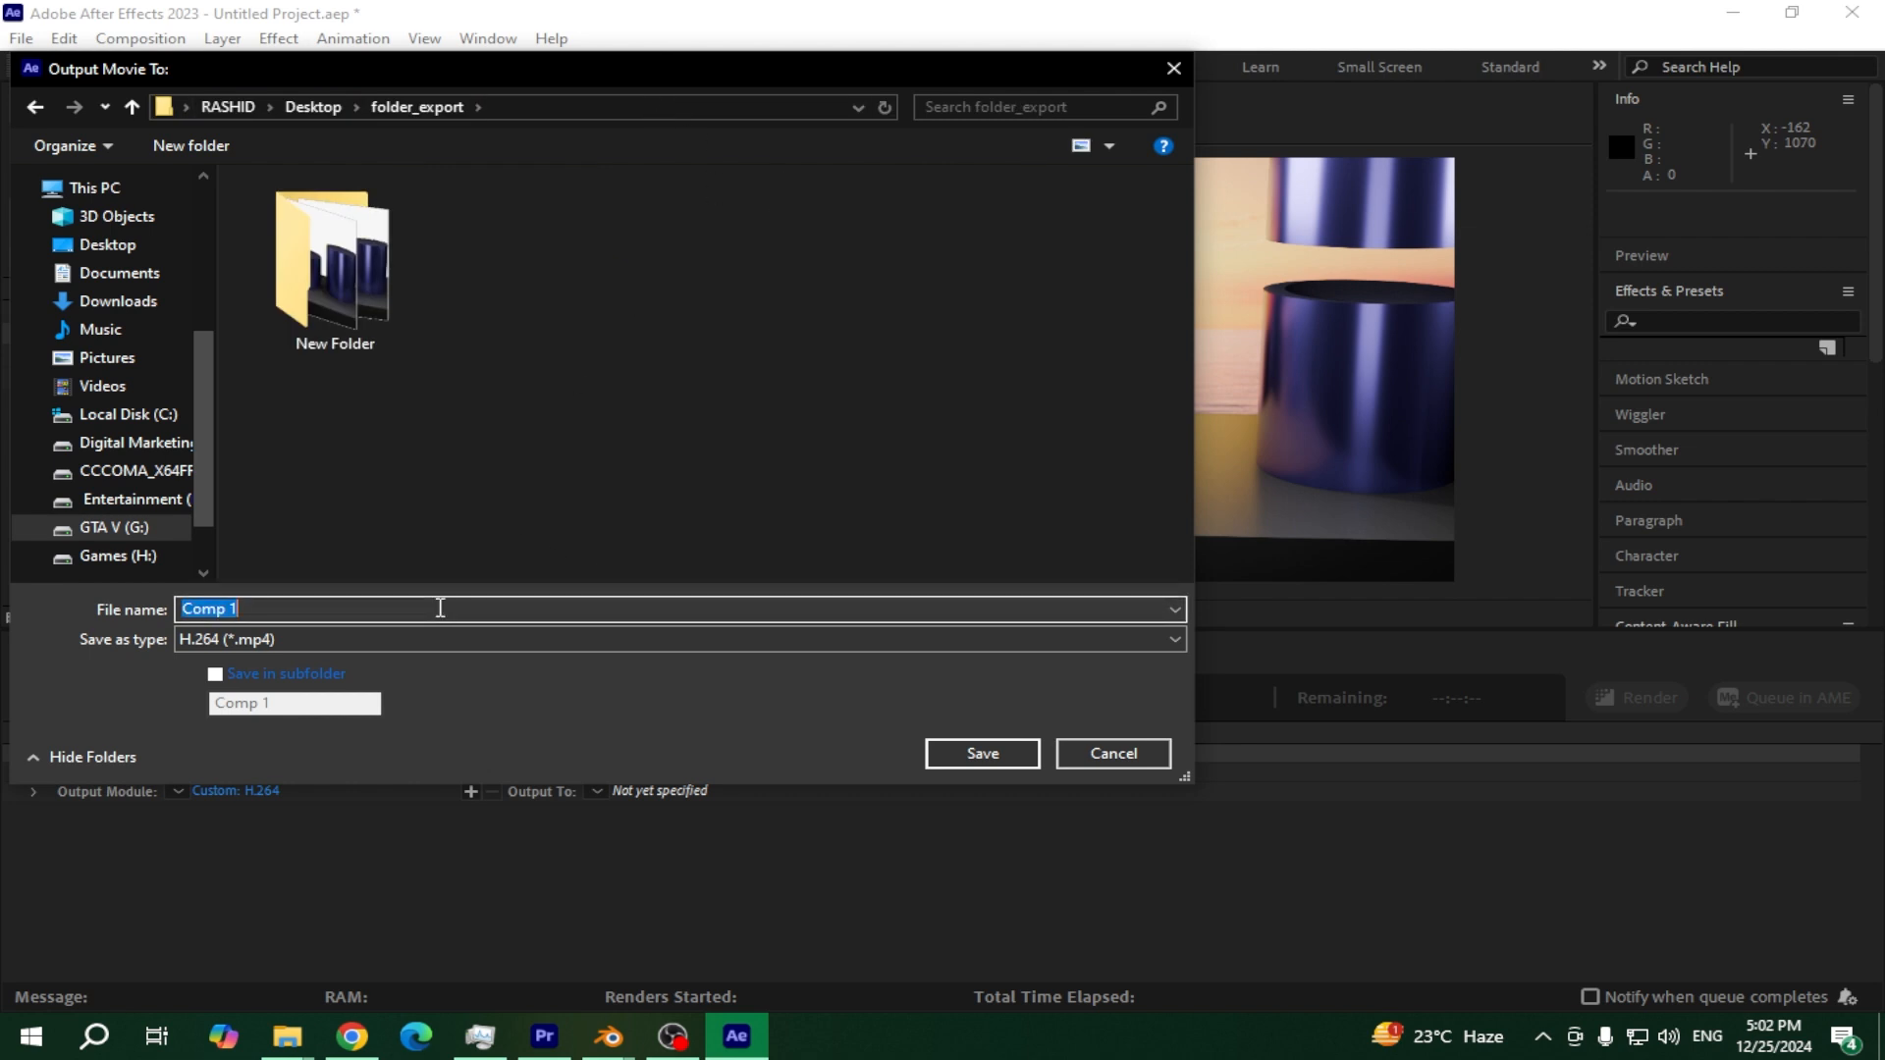
text(cubic animation)
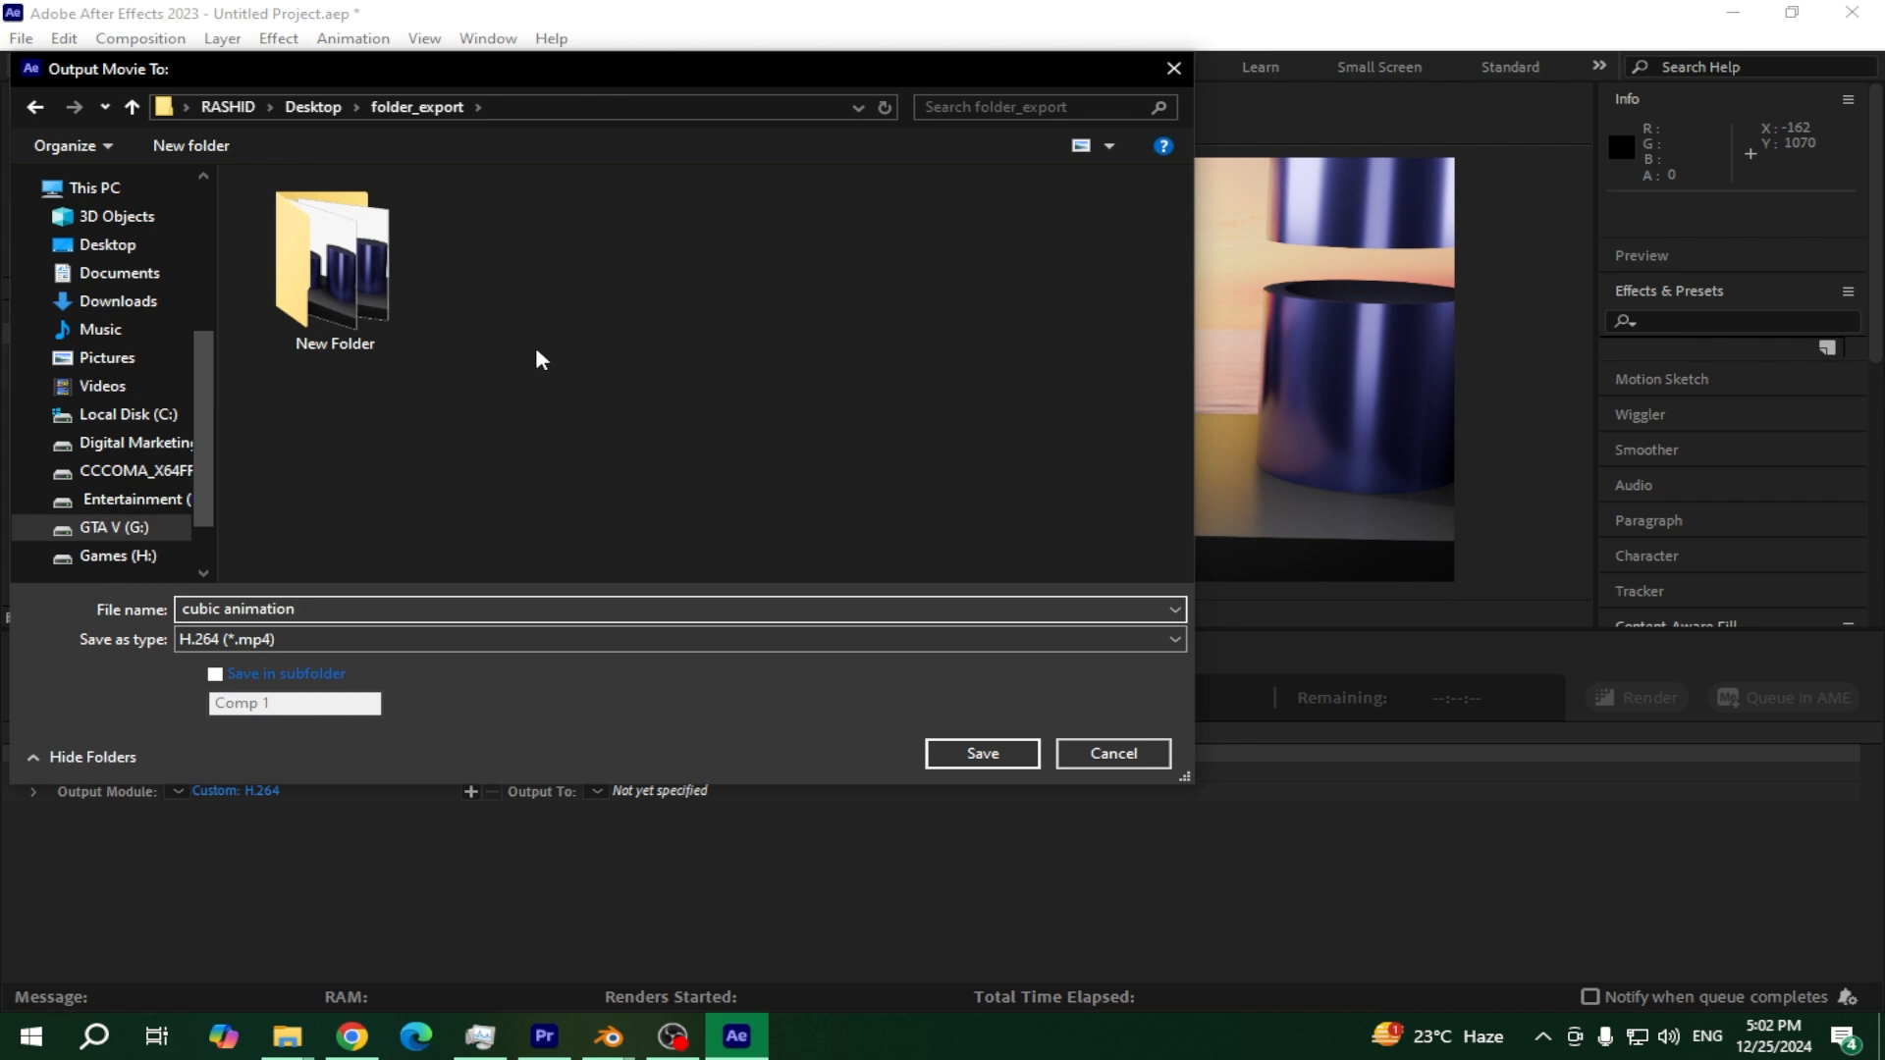
click(1014, 742)
click(1630, 698)
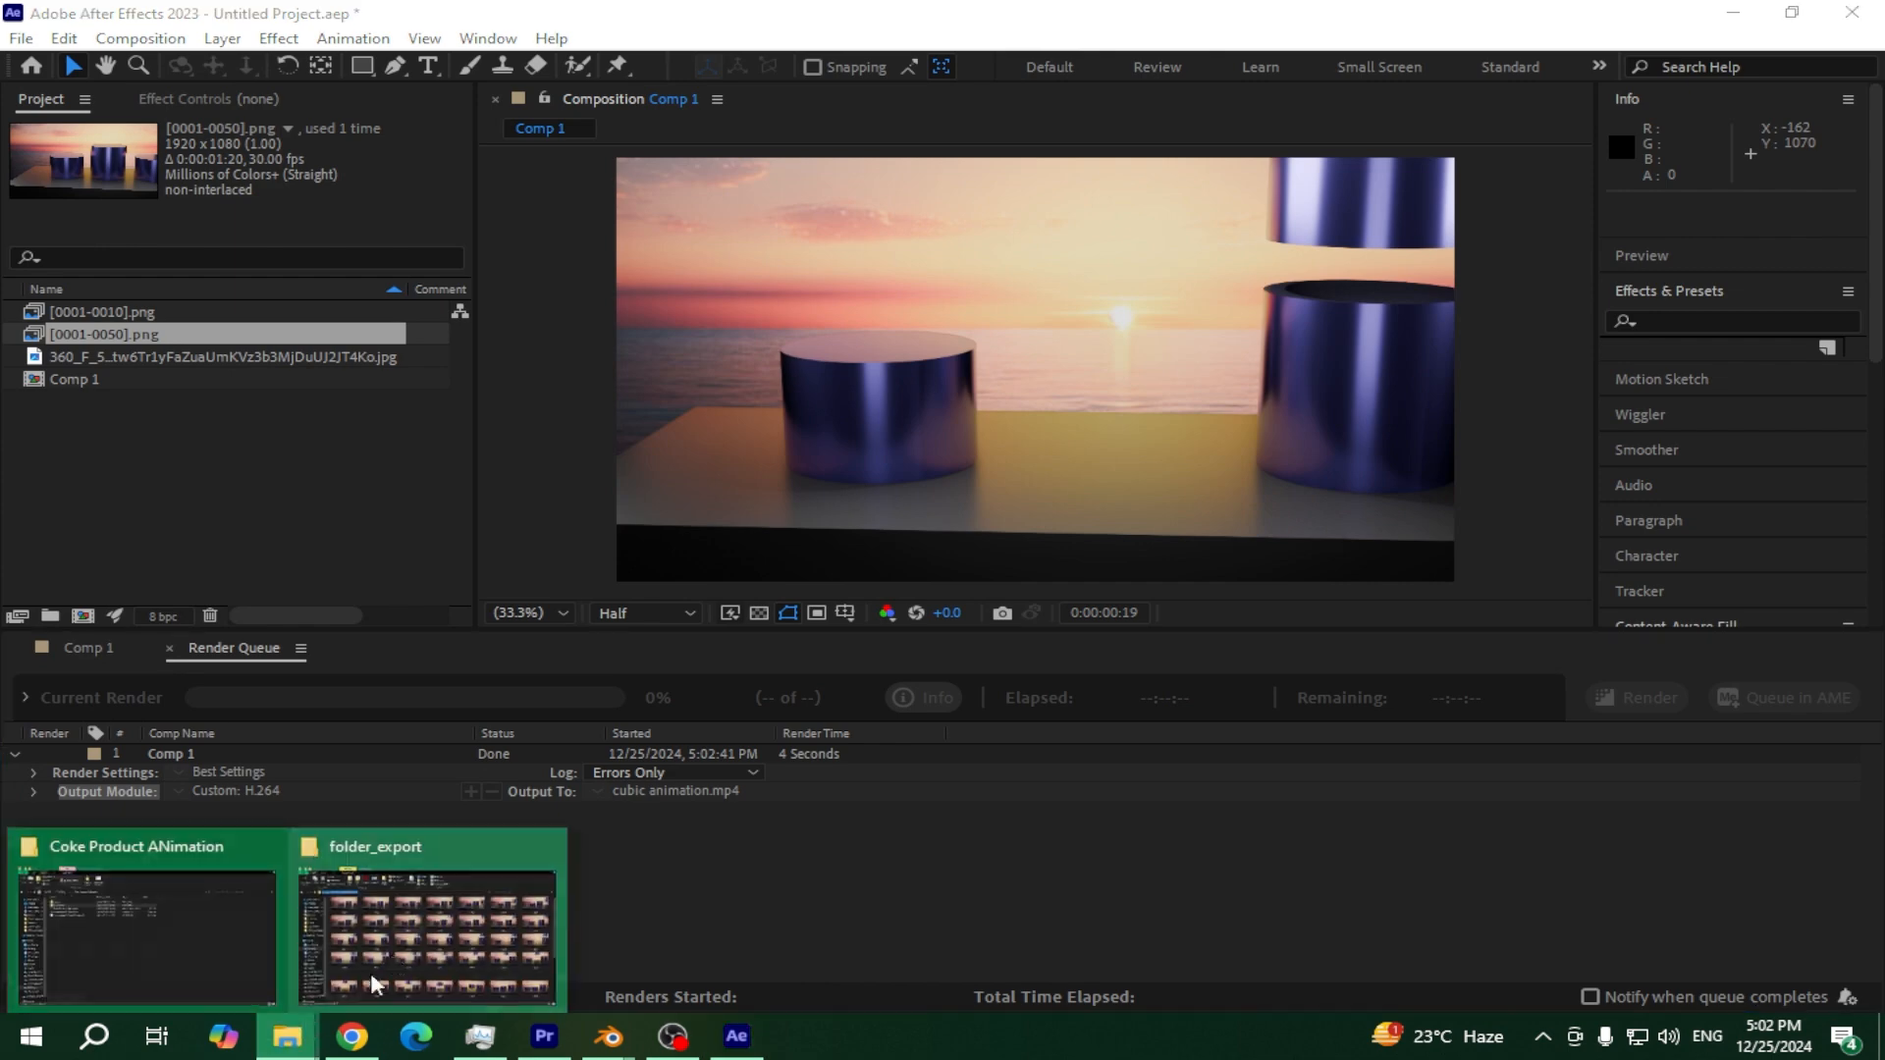
Switch to the folder_export window in File Explorer, open the cubic animation video in VLC, and watch it full screen
key(alt+Tab)
scroll(930, 585, down, 5)
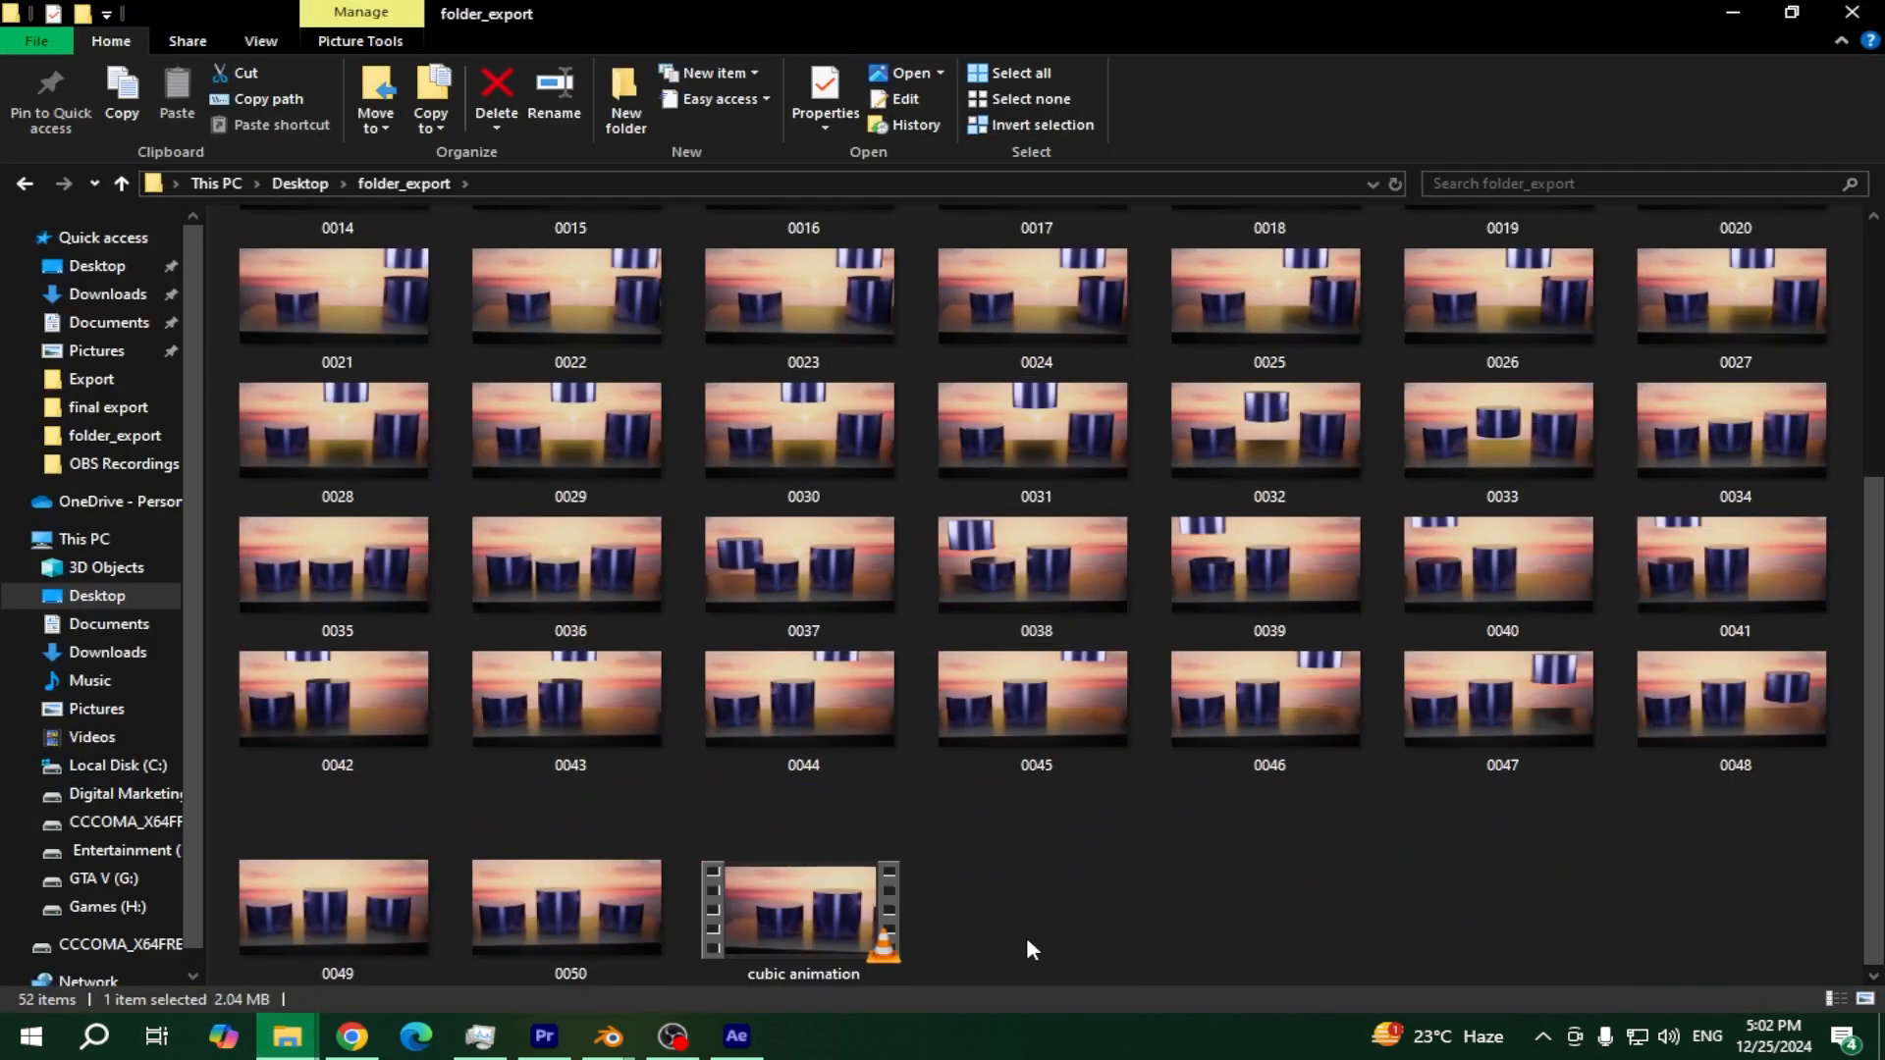
double_click(850, 937)
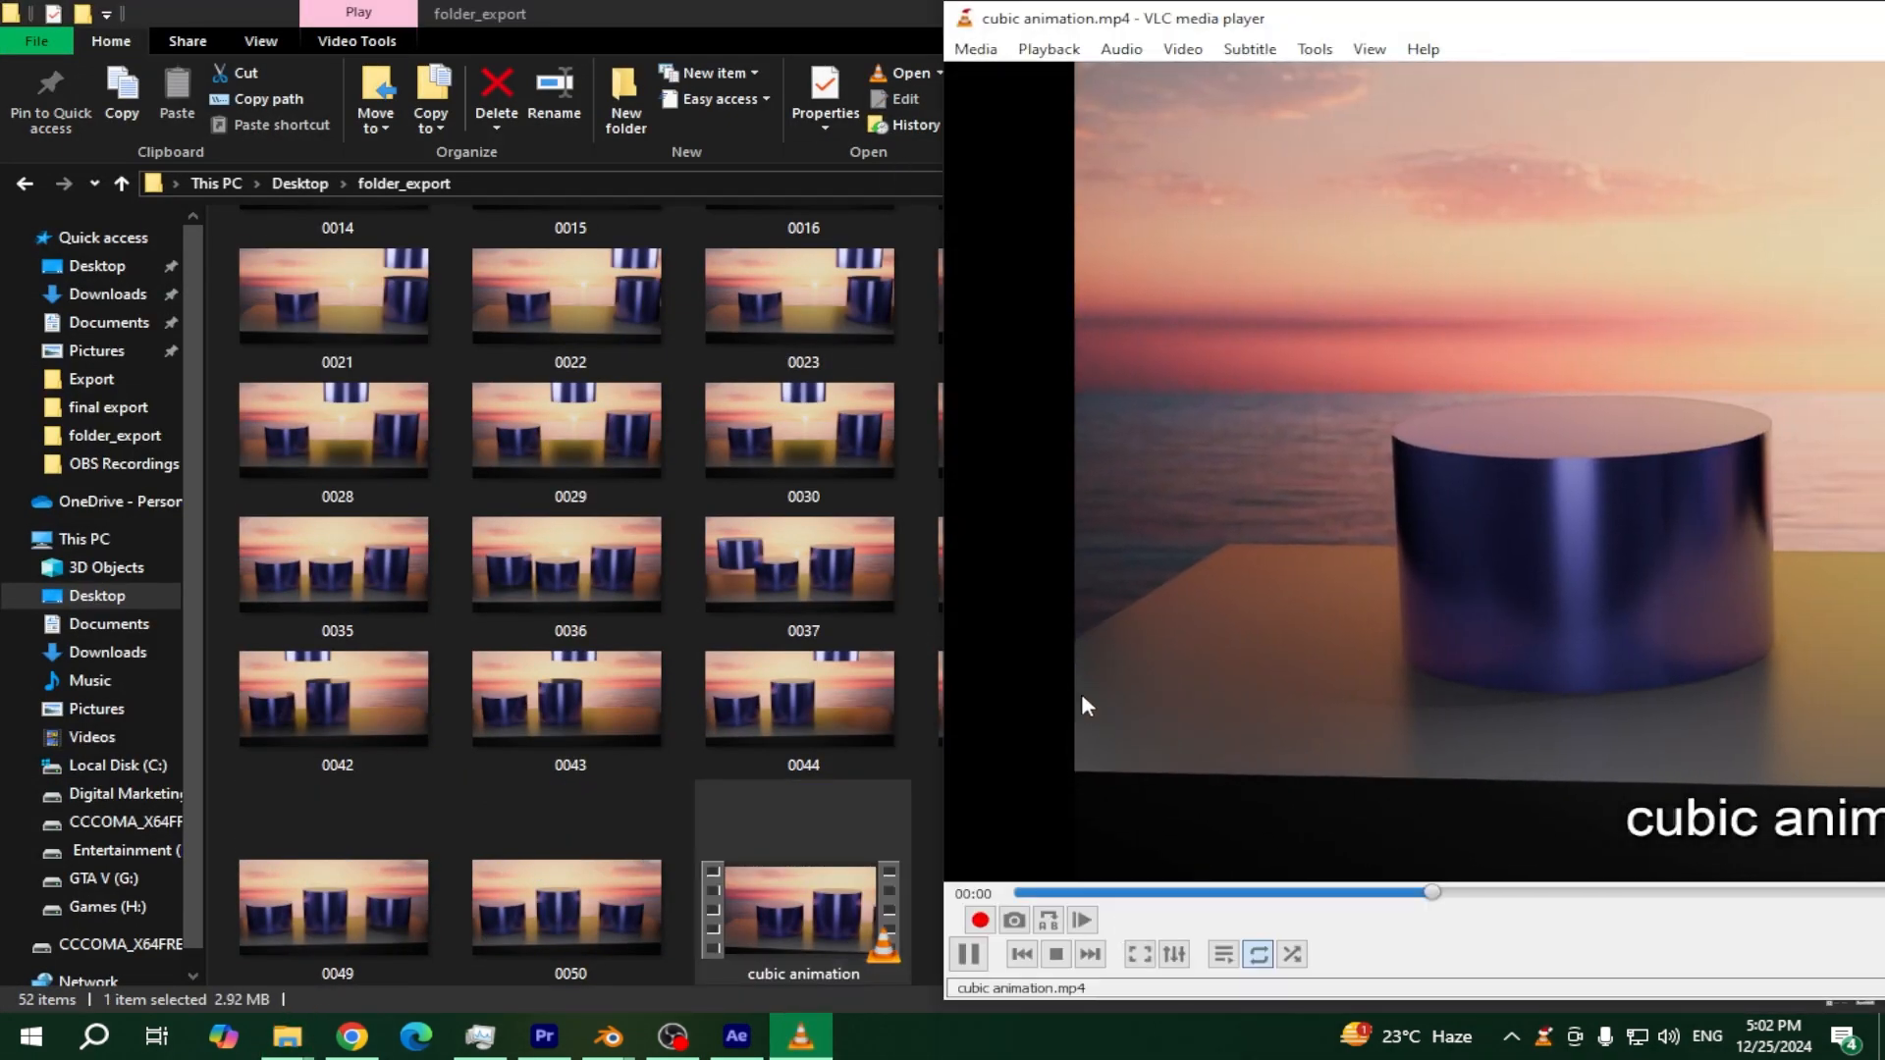
double_click(1083, 705)
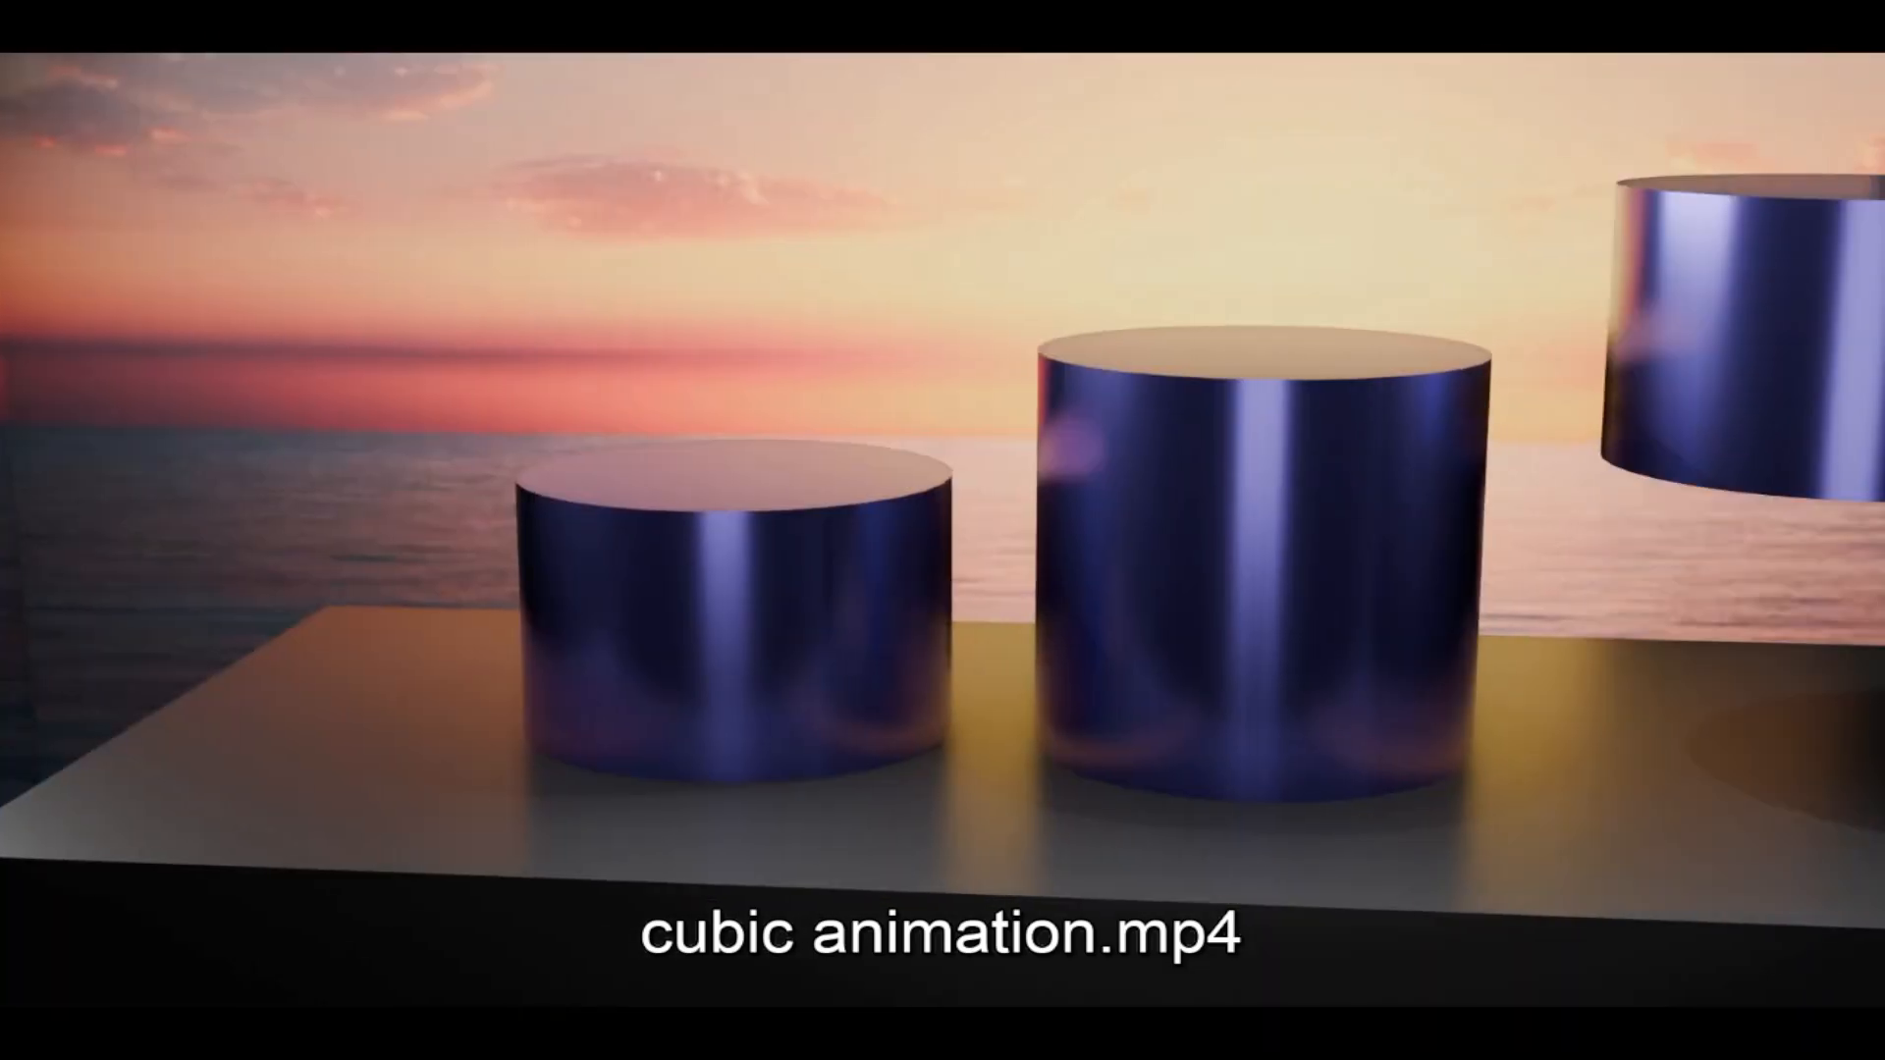
mouse_move(1080, 685)
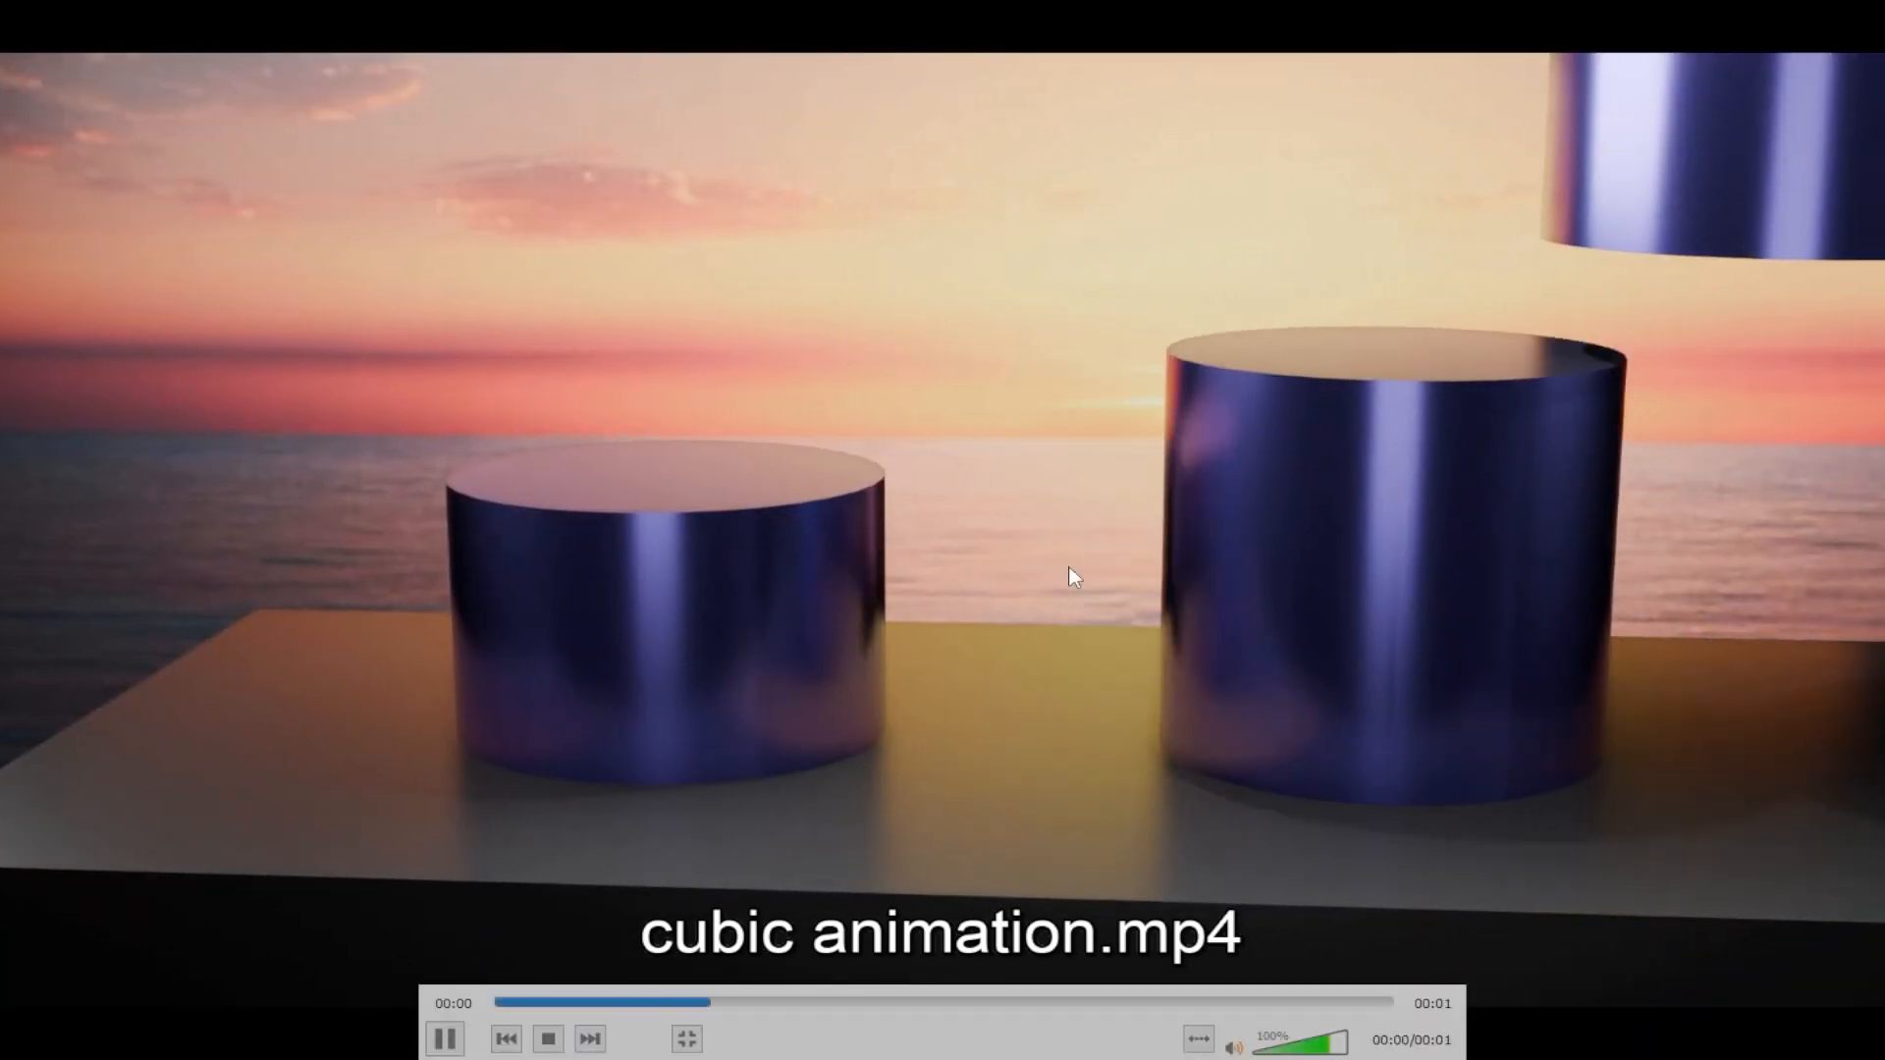
right_click(1069, 567)
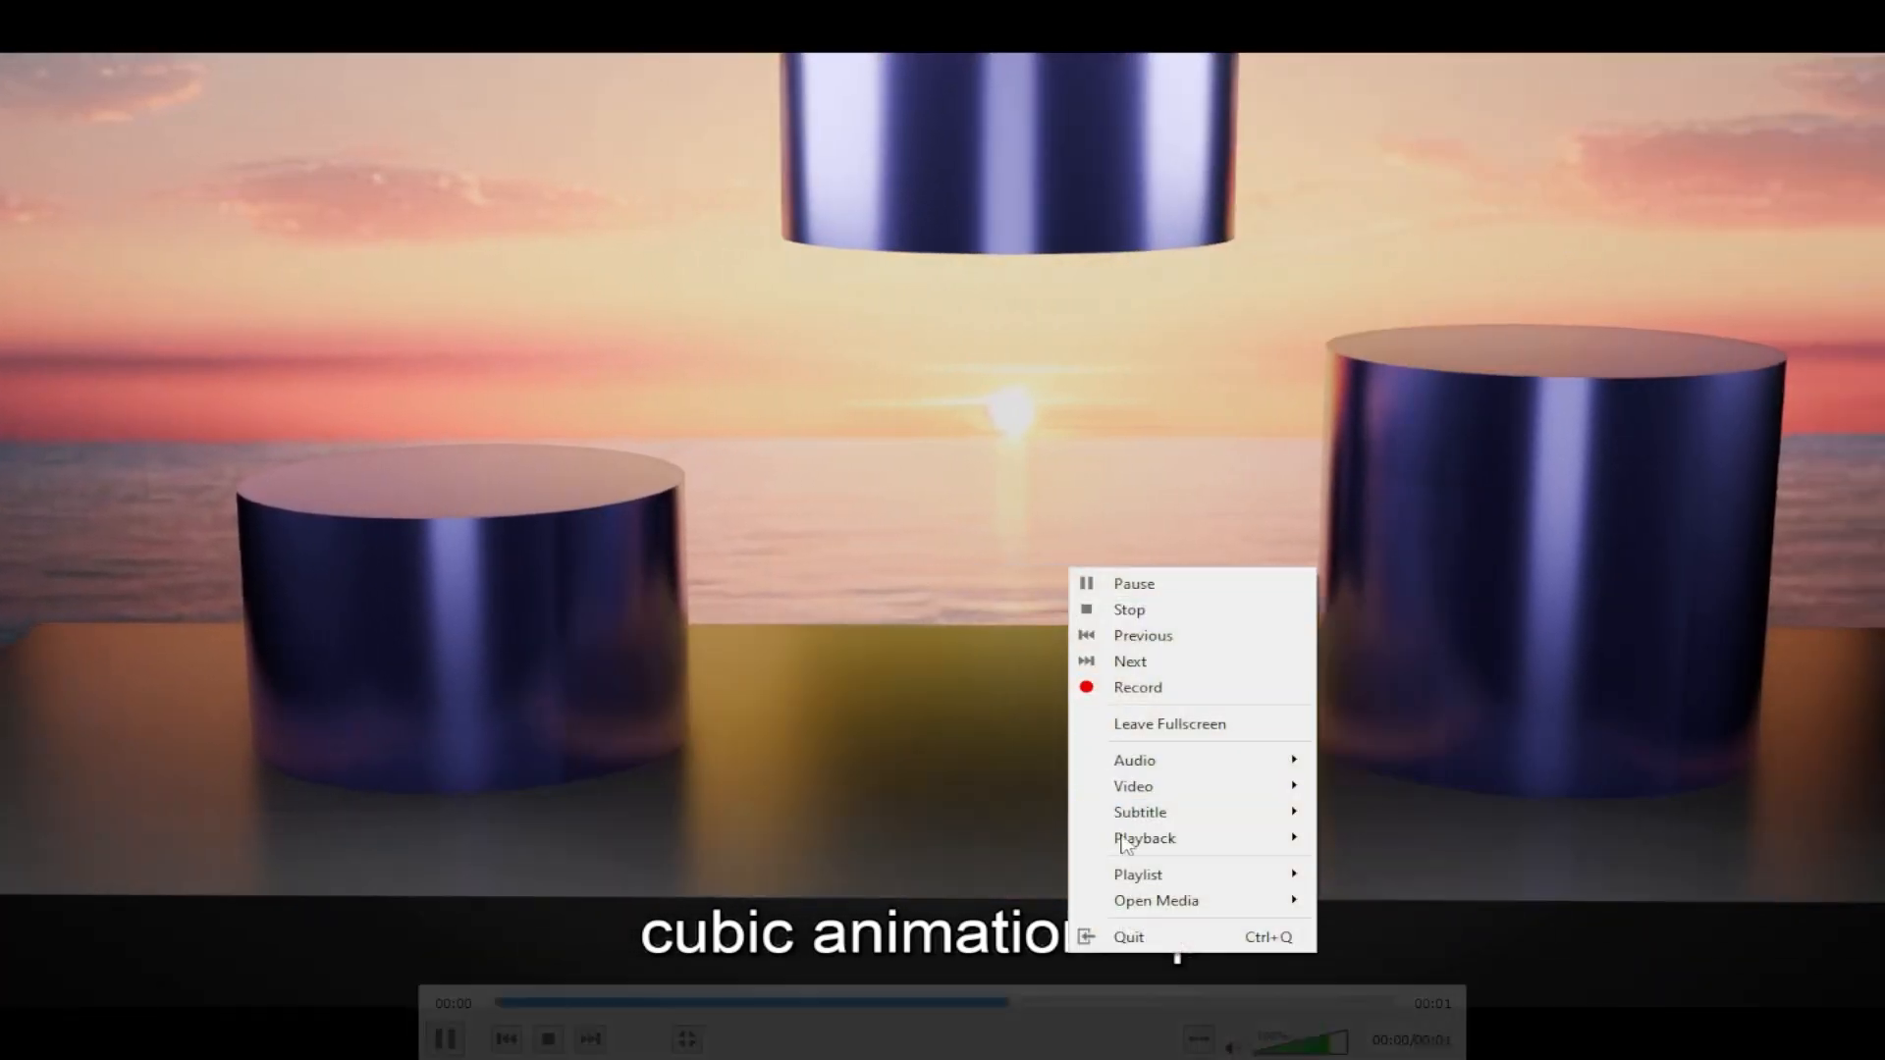